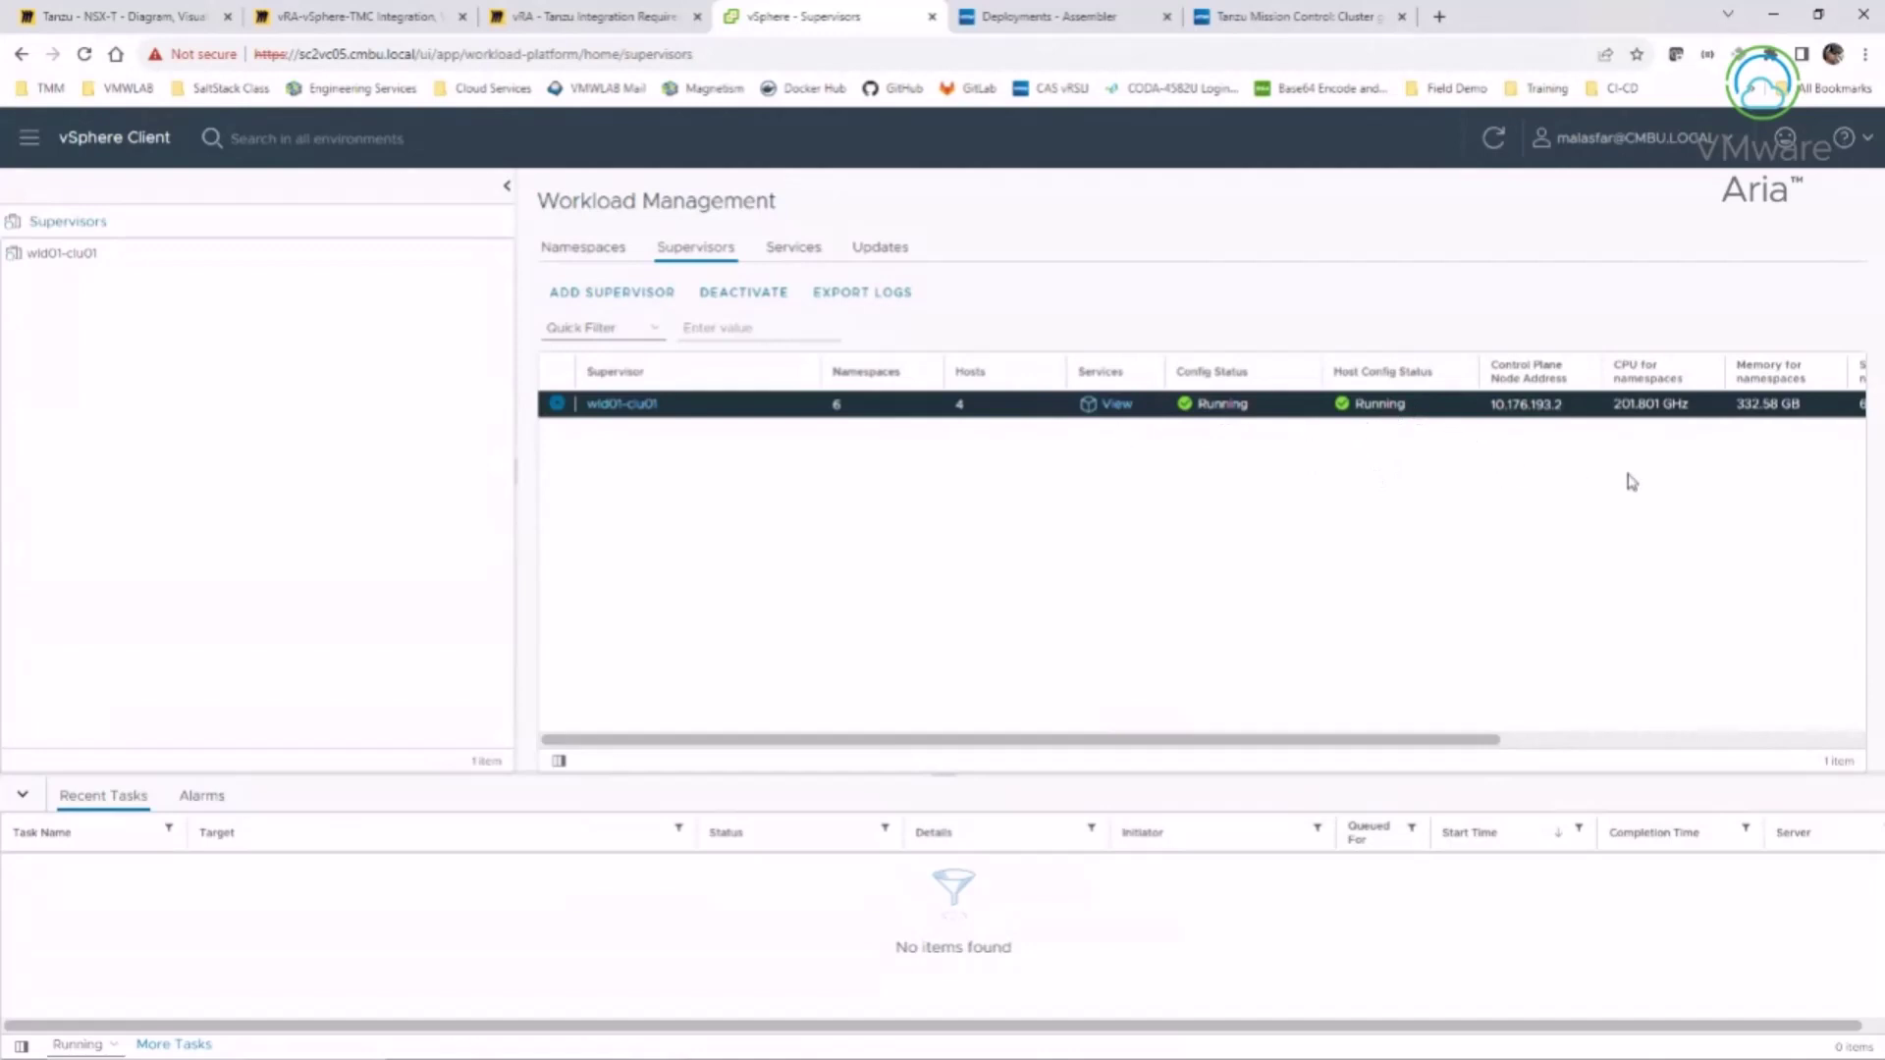
- Copy the control plane node address of supervisor wld01-clu01 and open it in a new browser tab
drag(1555, 412, 1493, 416)
key(ctrl+c)
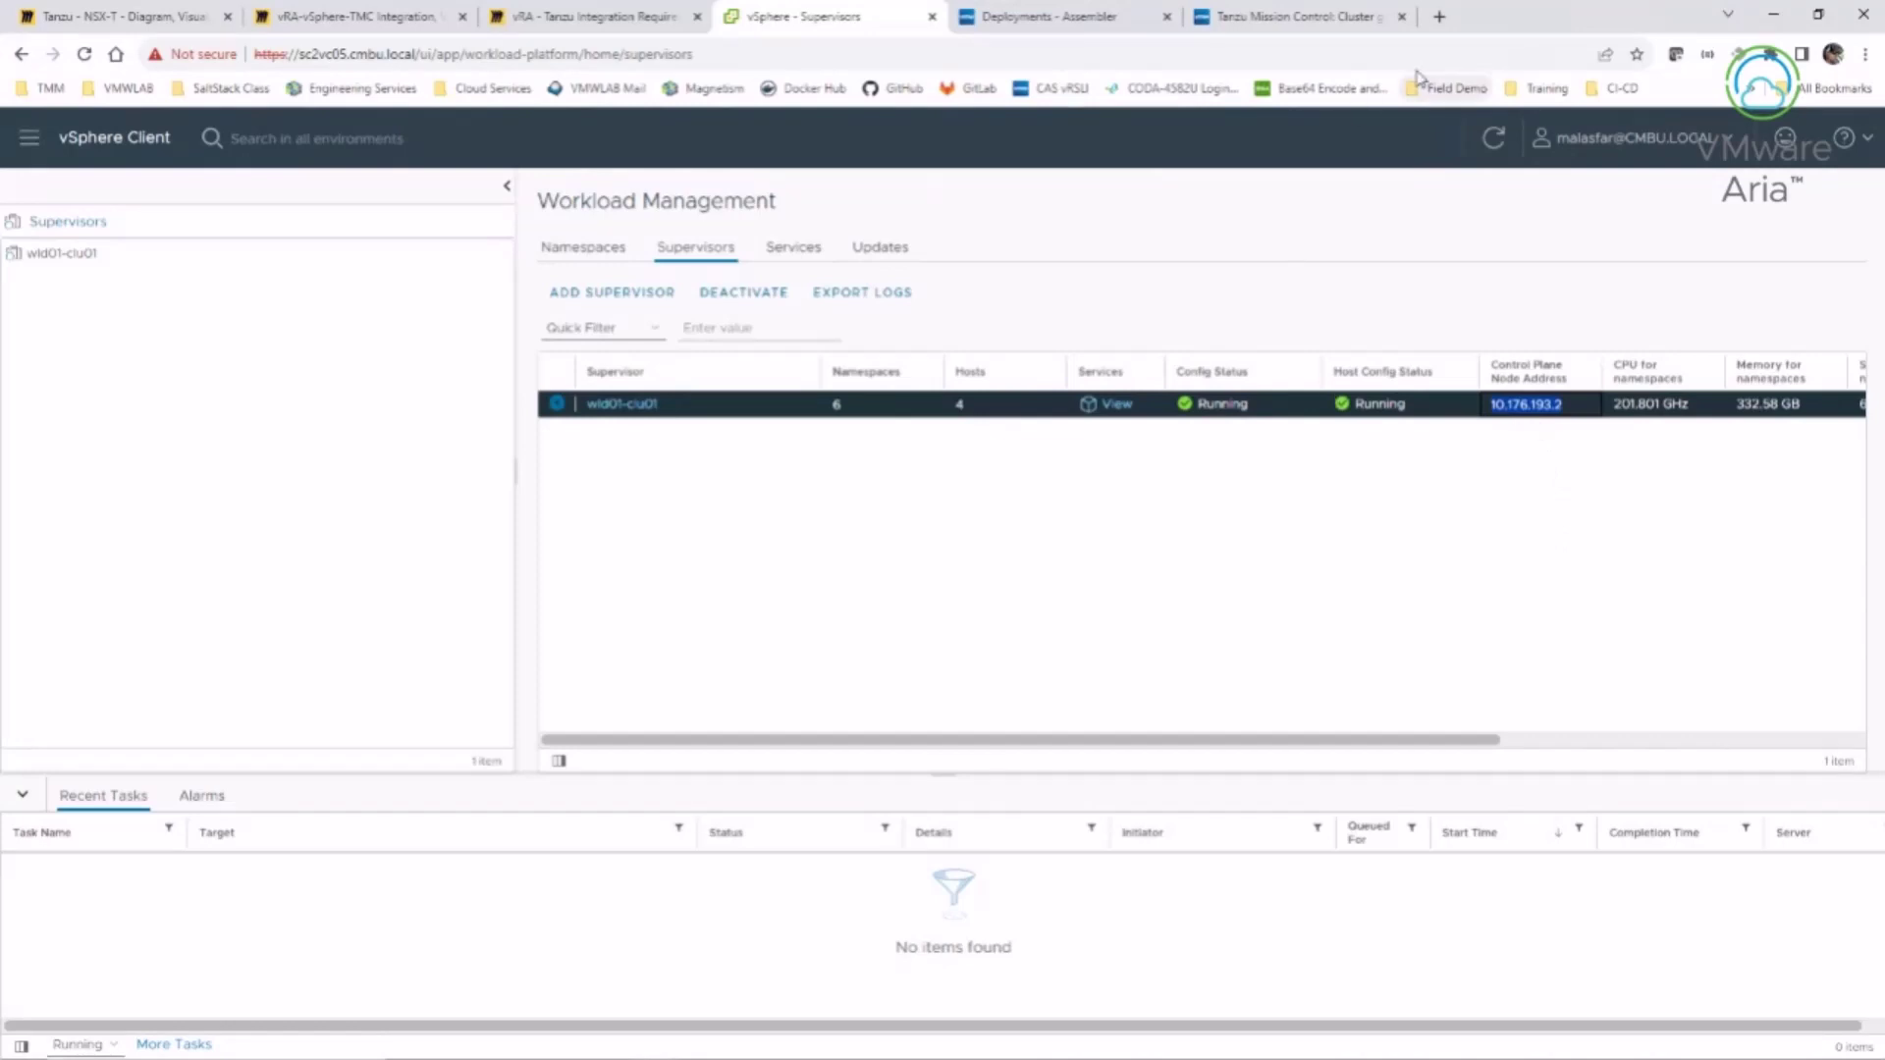
click(1439, 17)
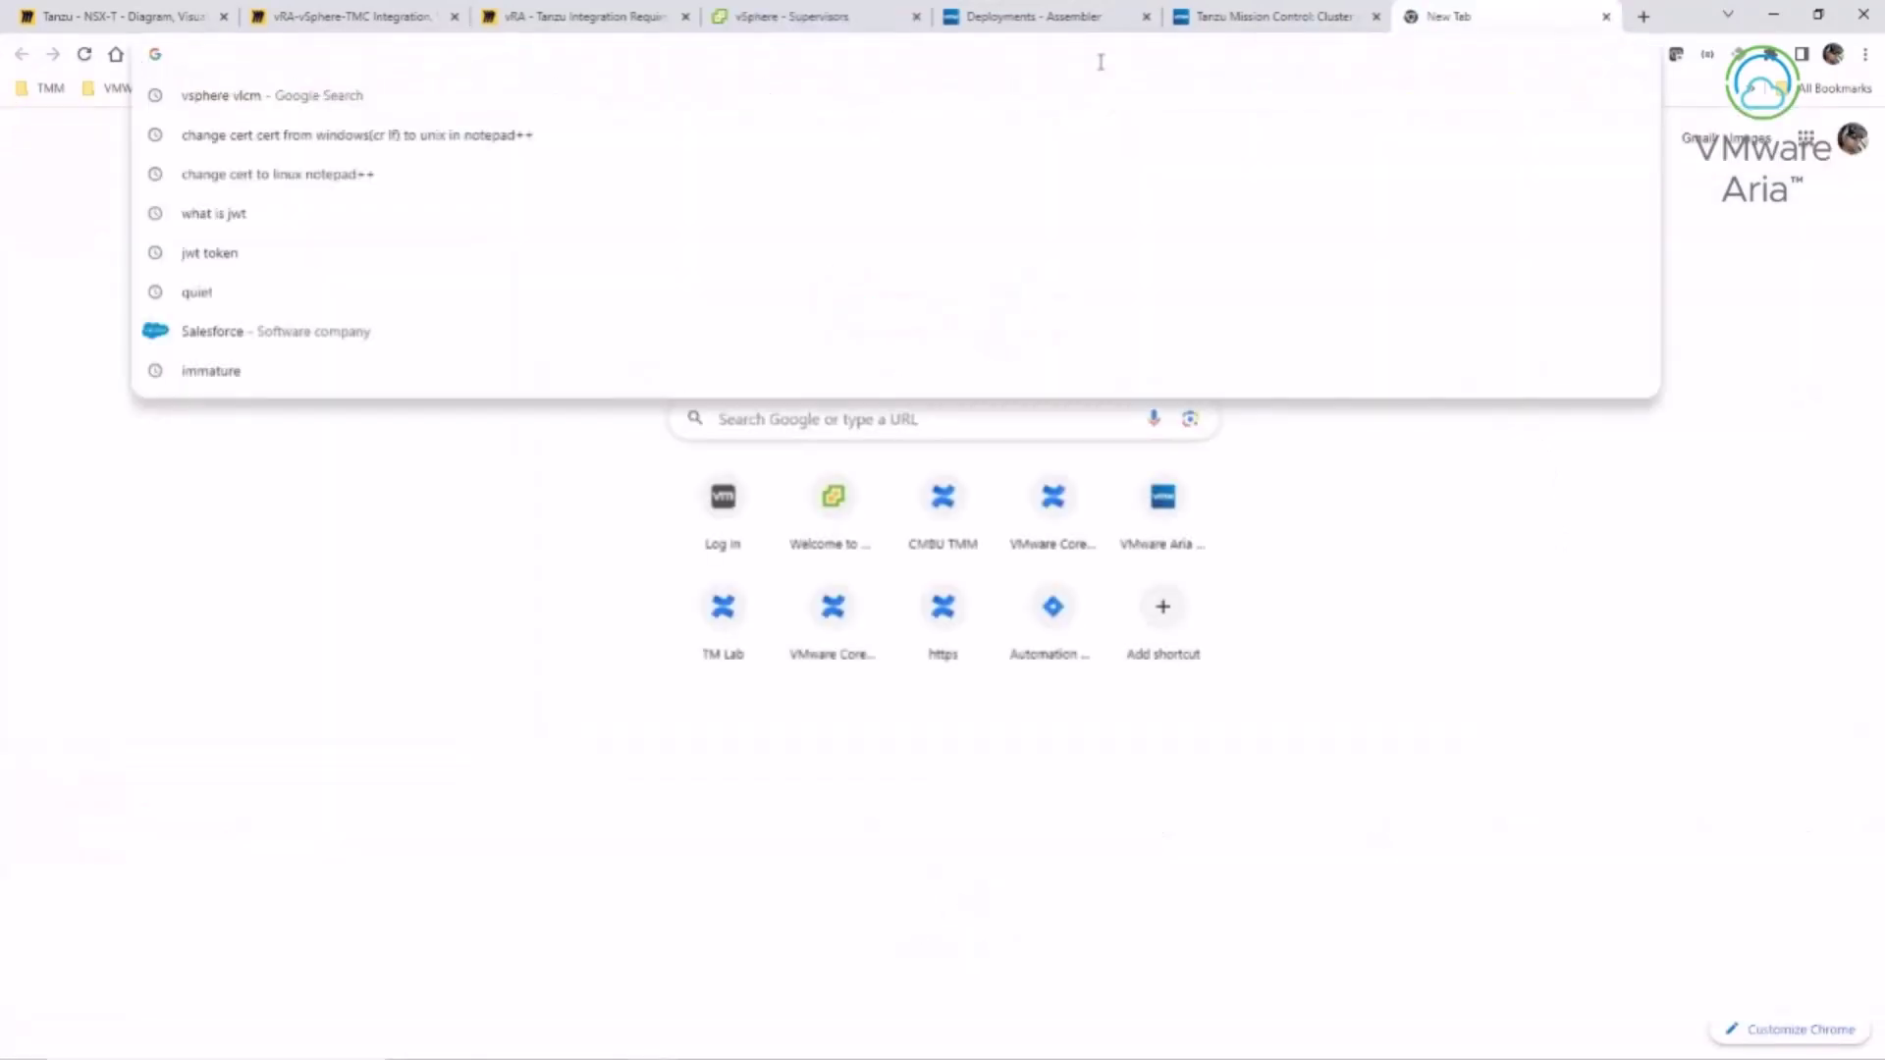
key(ctrl+v)
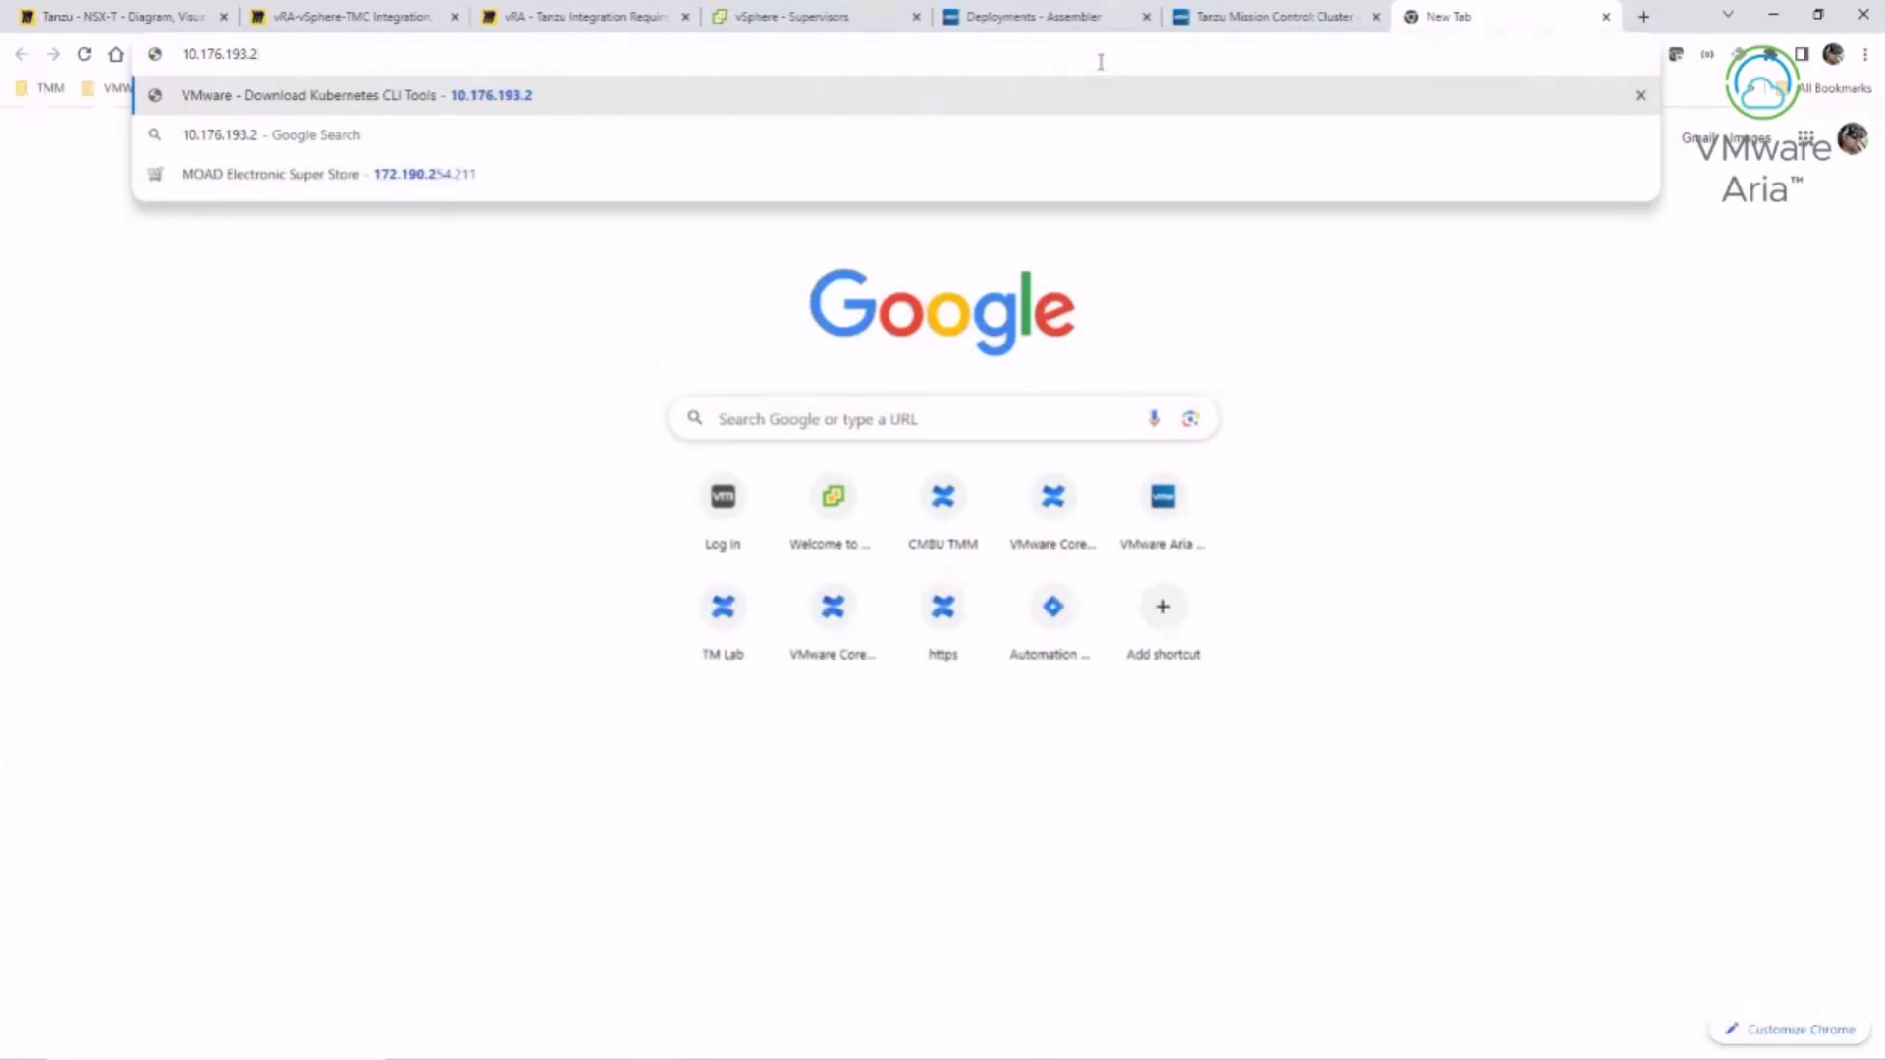
key(Return)
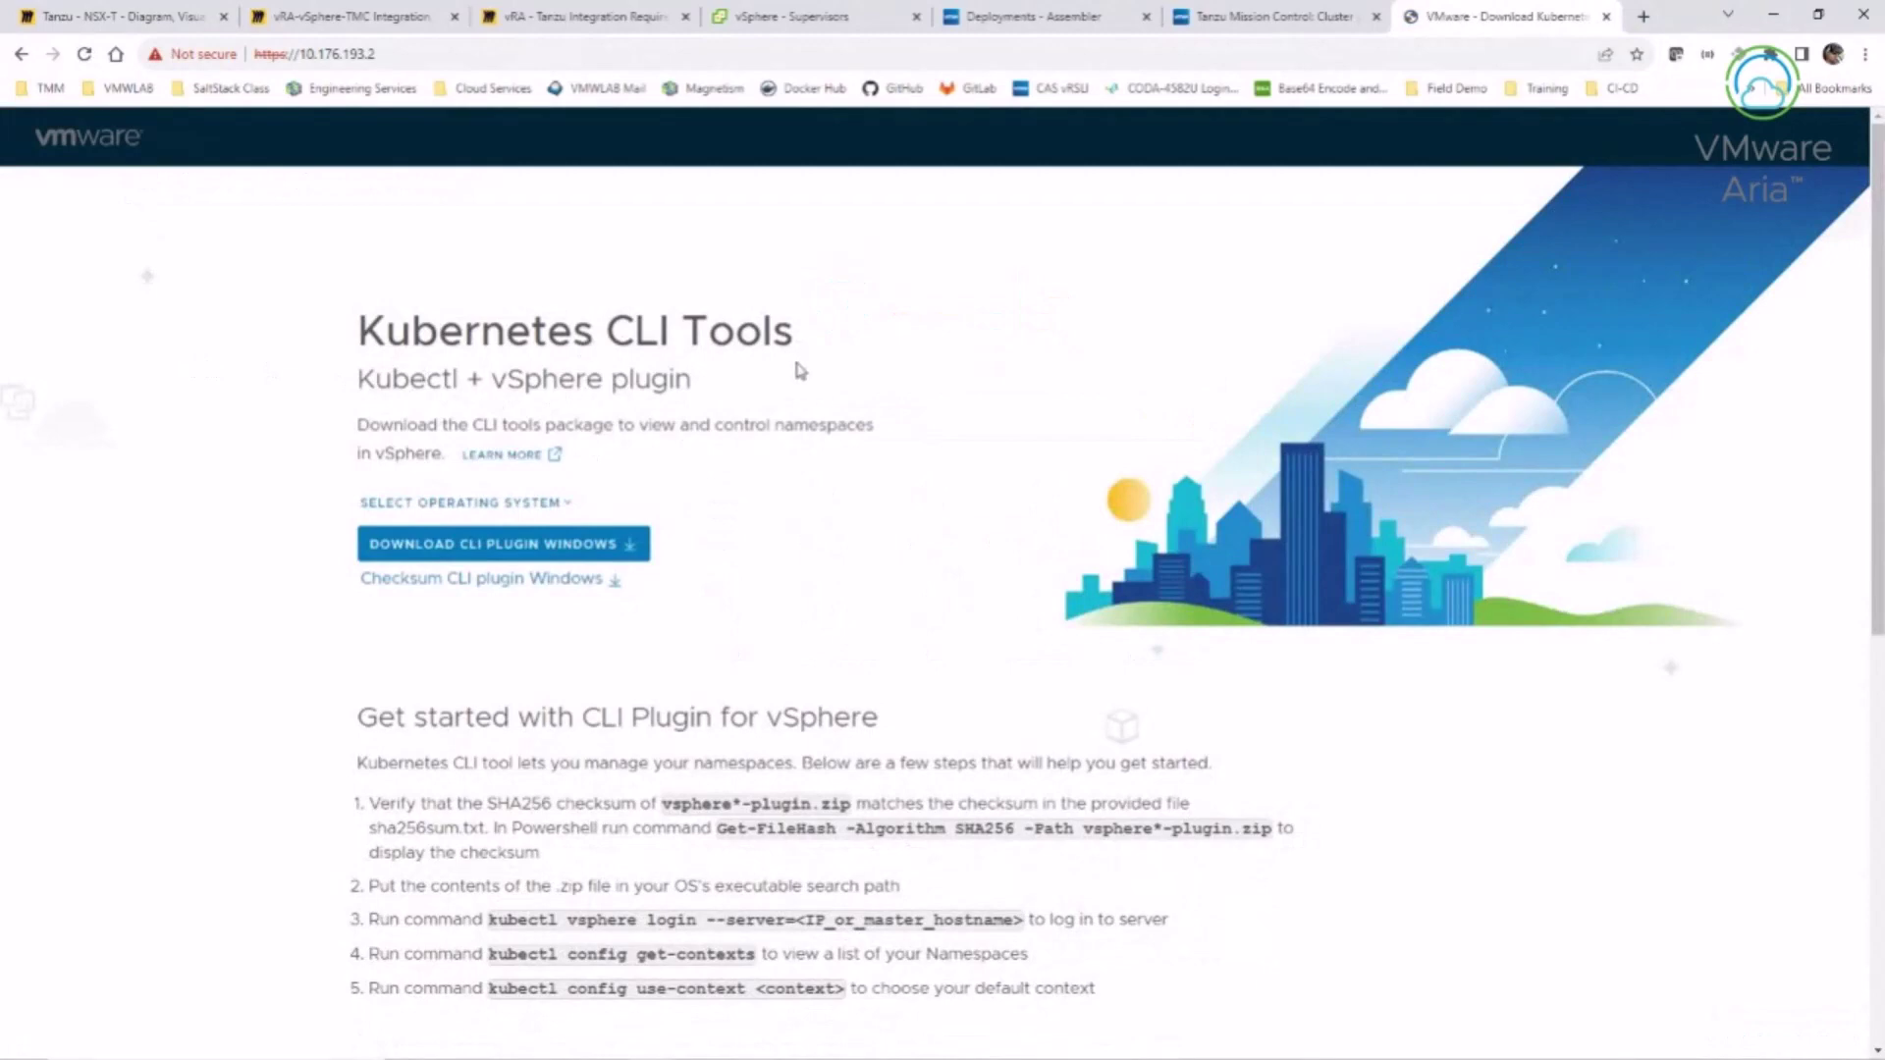
- Review the CLI plugin download option and getting-started instructions on the Kubernetes CLI Tools page, and close that page
click(640, 556)
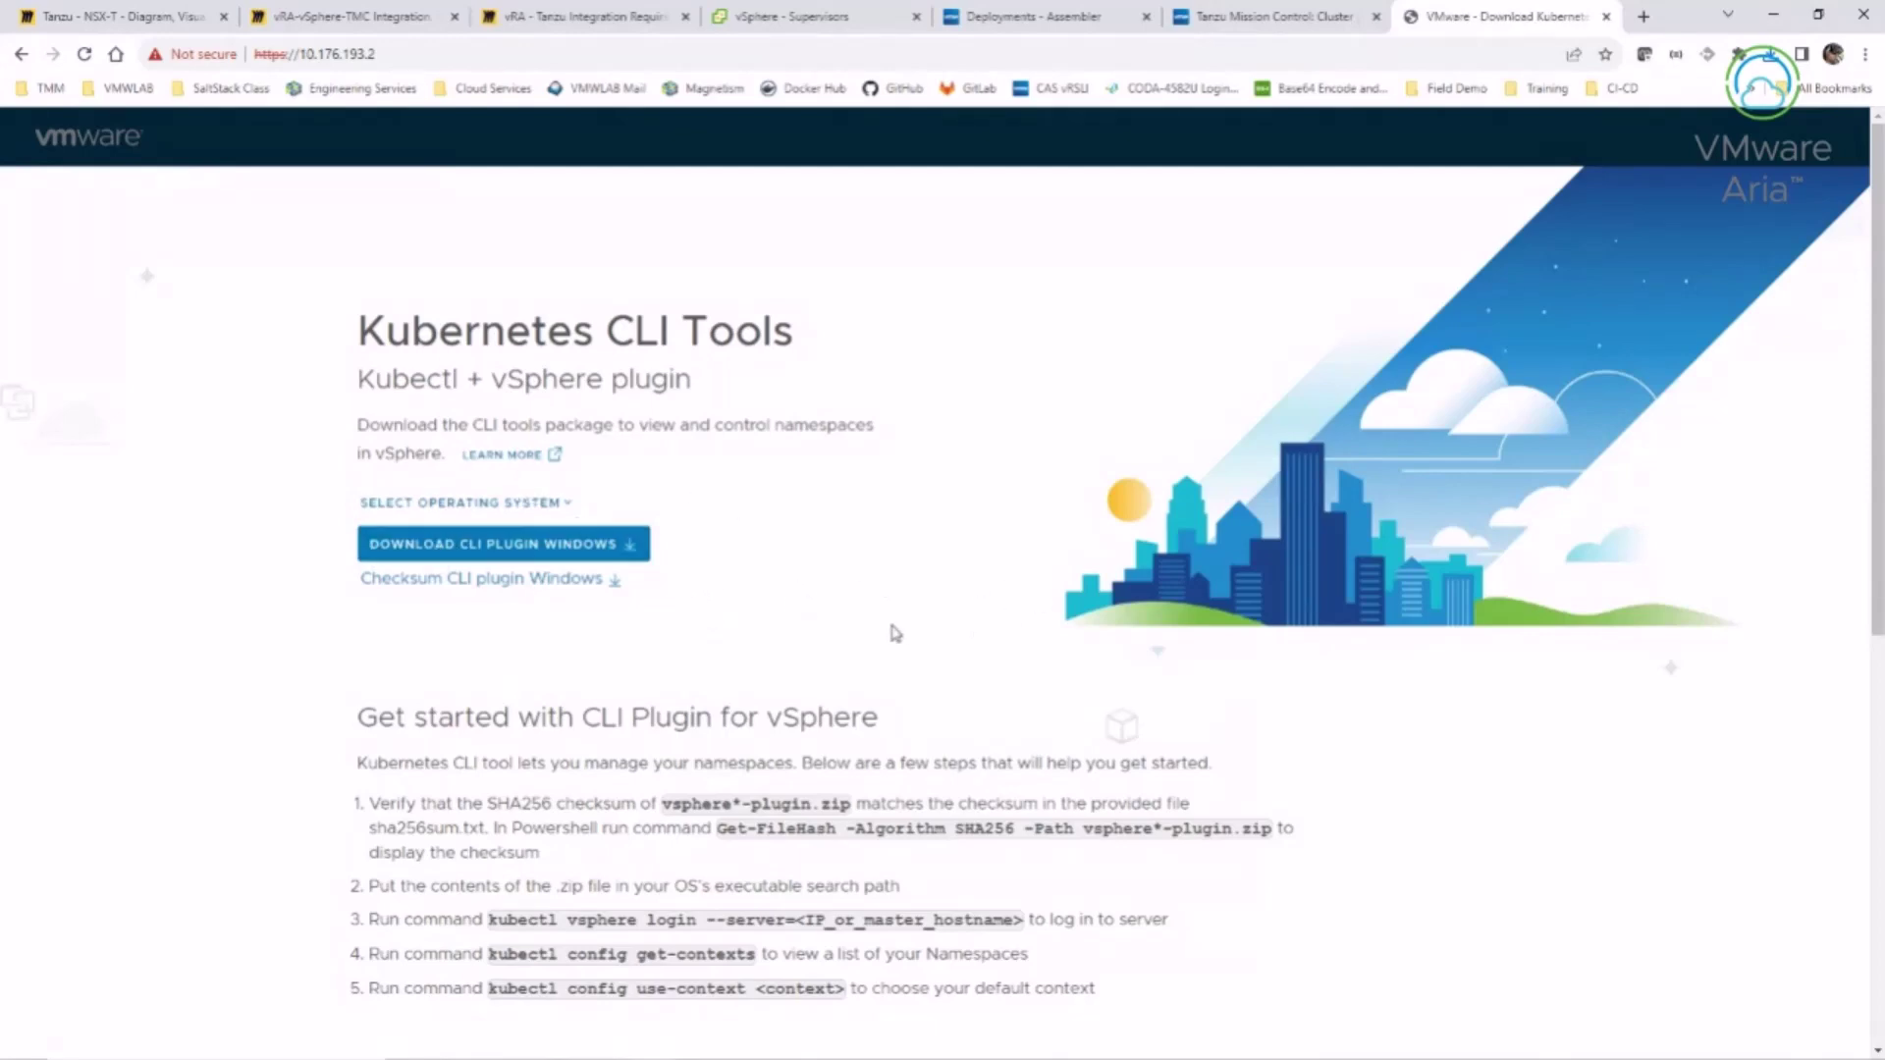
scroll(255, 771, down, 3)
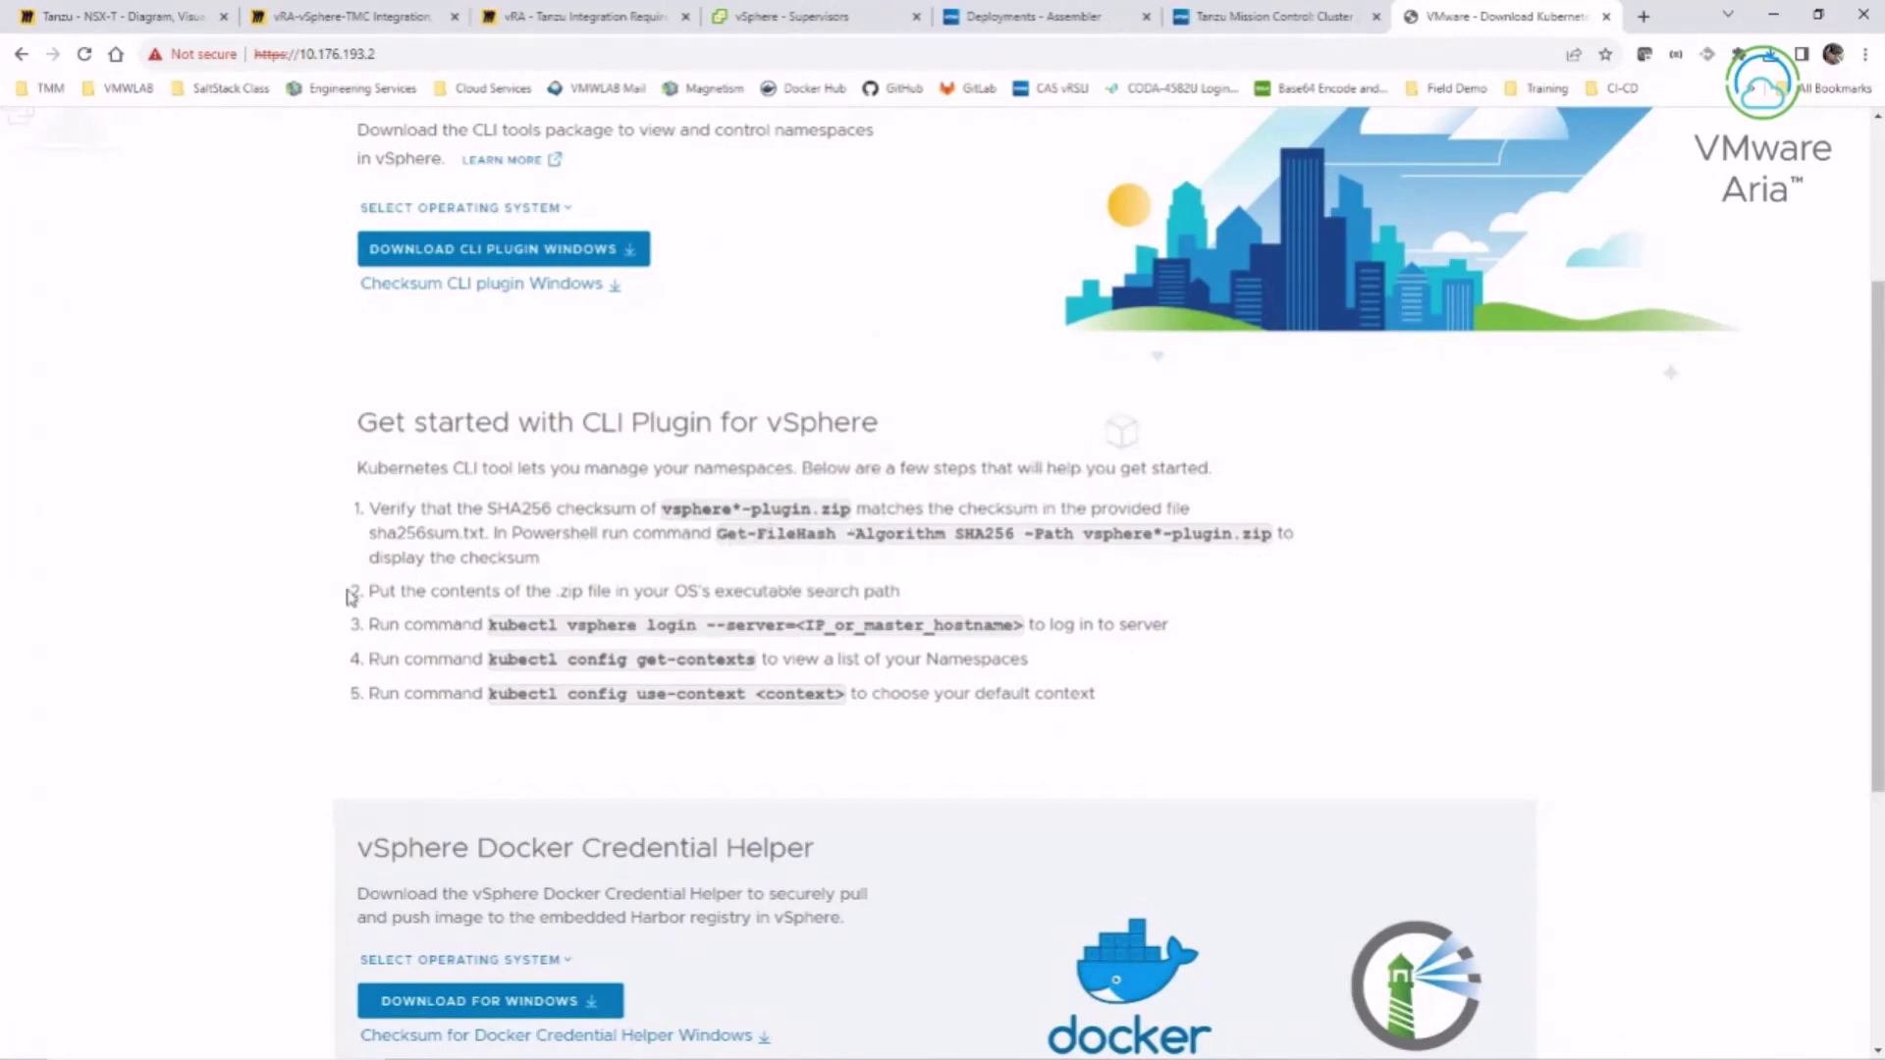
drag(901, 592, 676, 592)
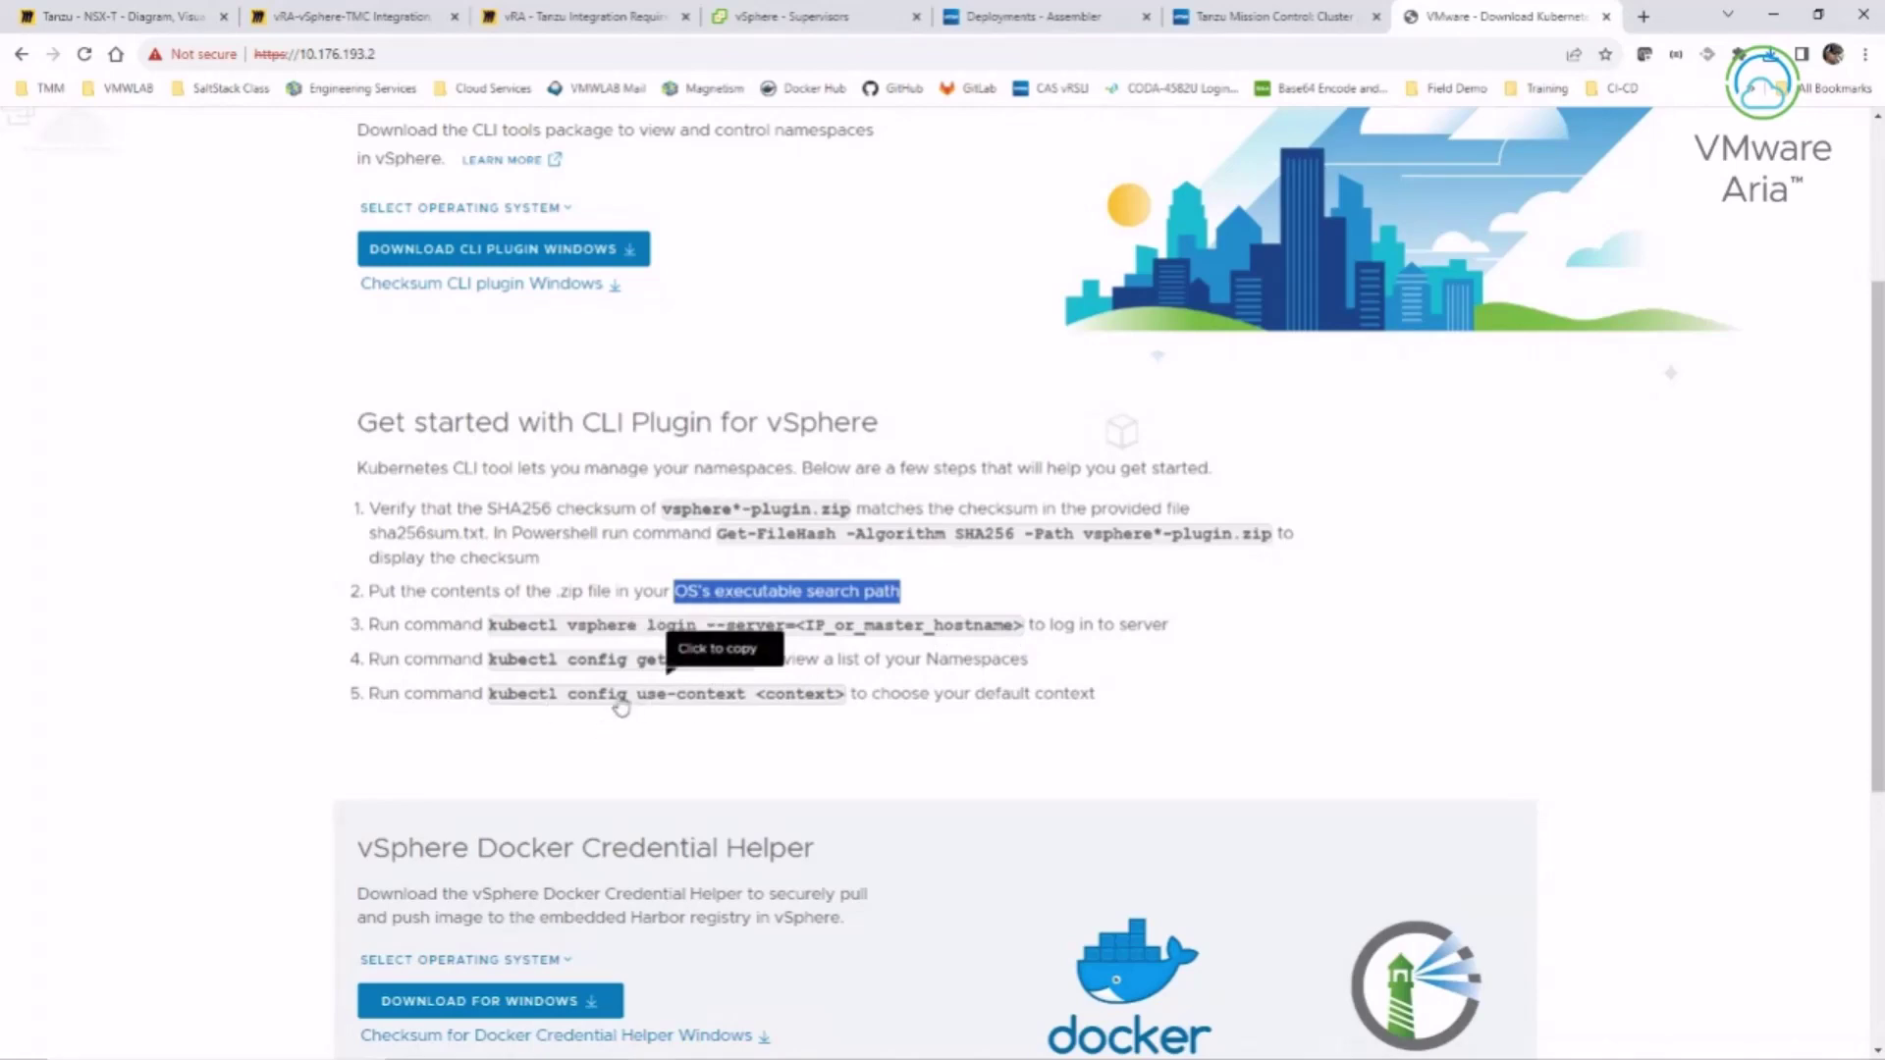
scroll(621, 707, down, 5)
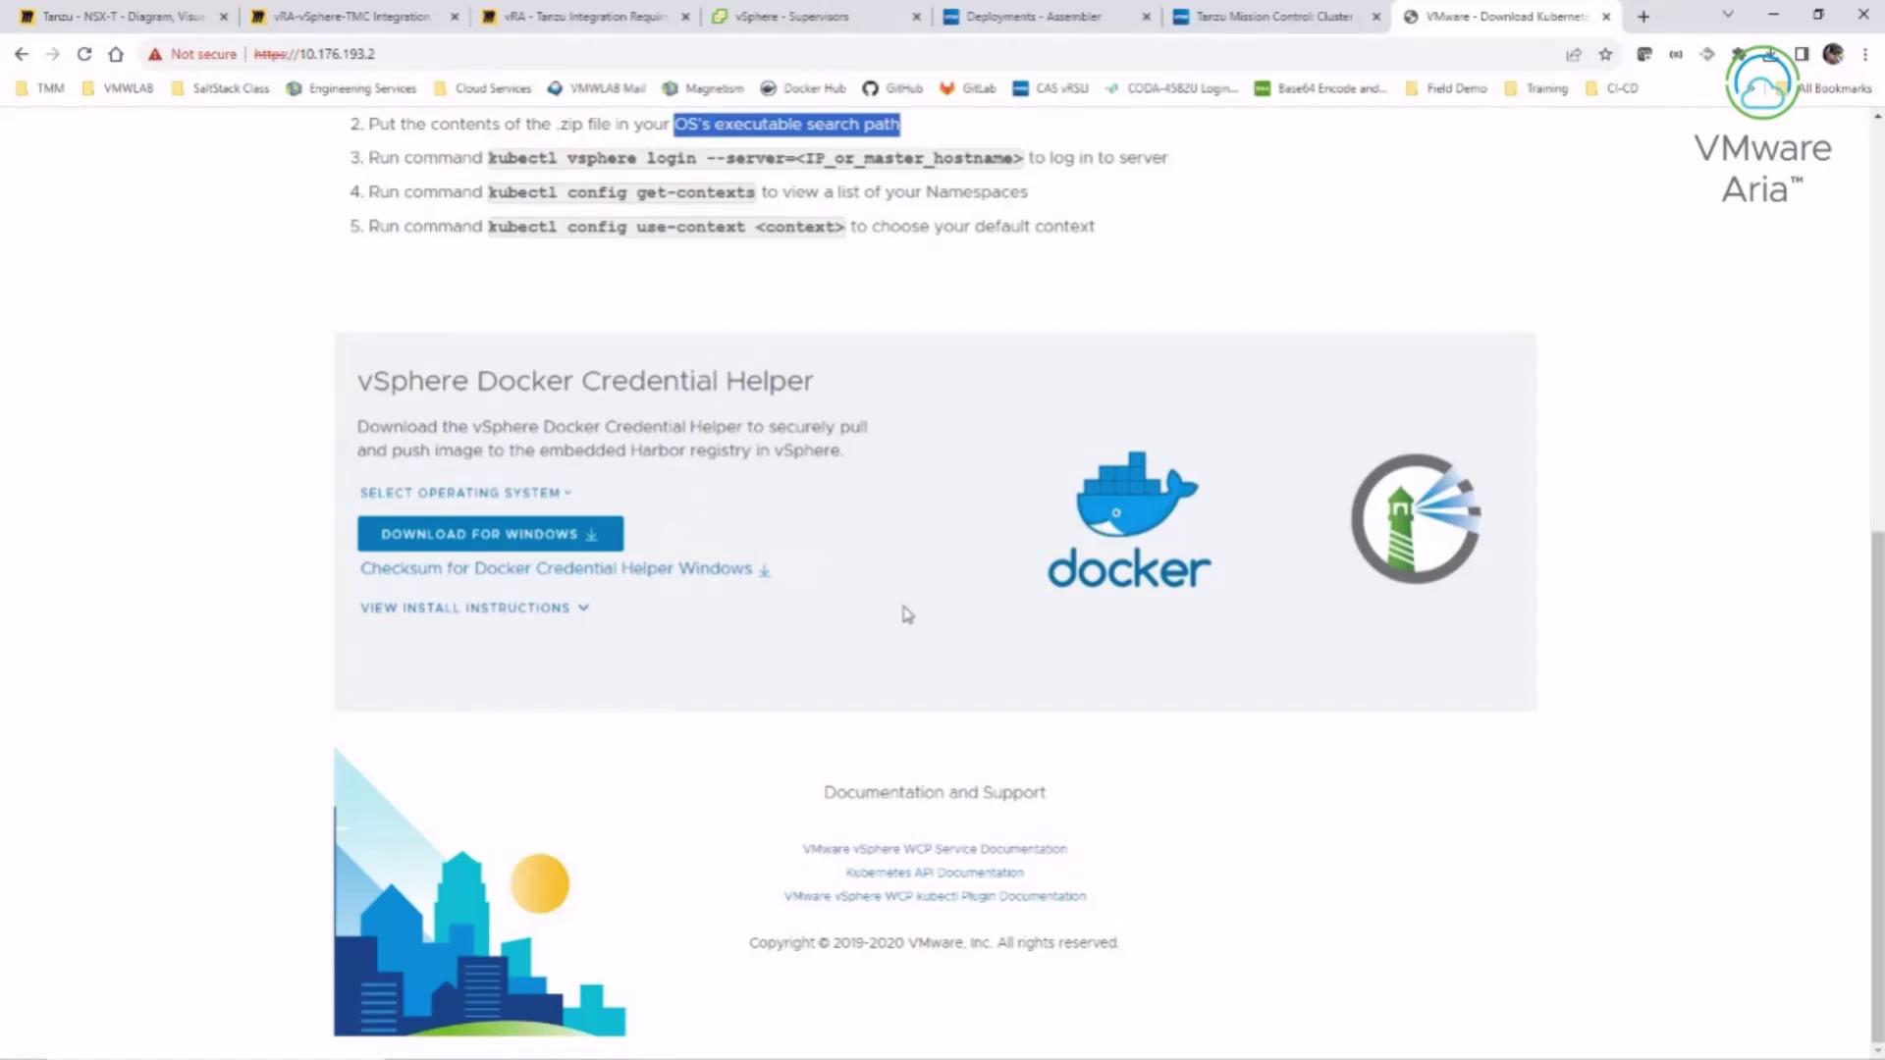
scroll(671, 671, up, 2)
scroll(672, 671, up, 4)
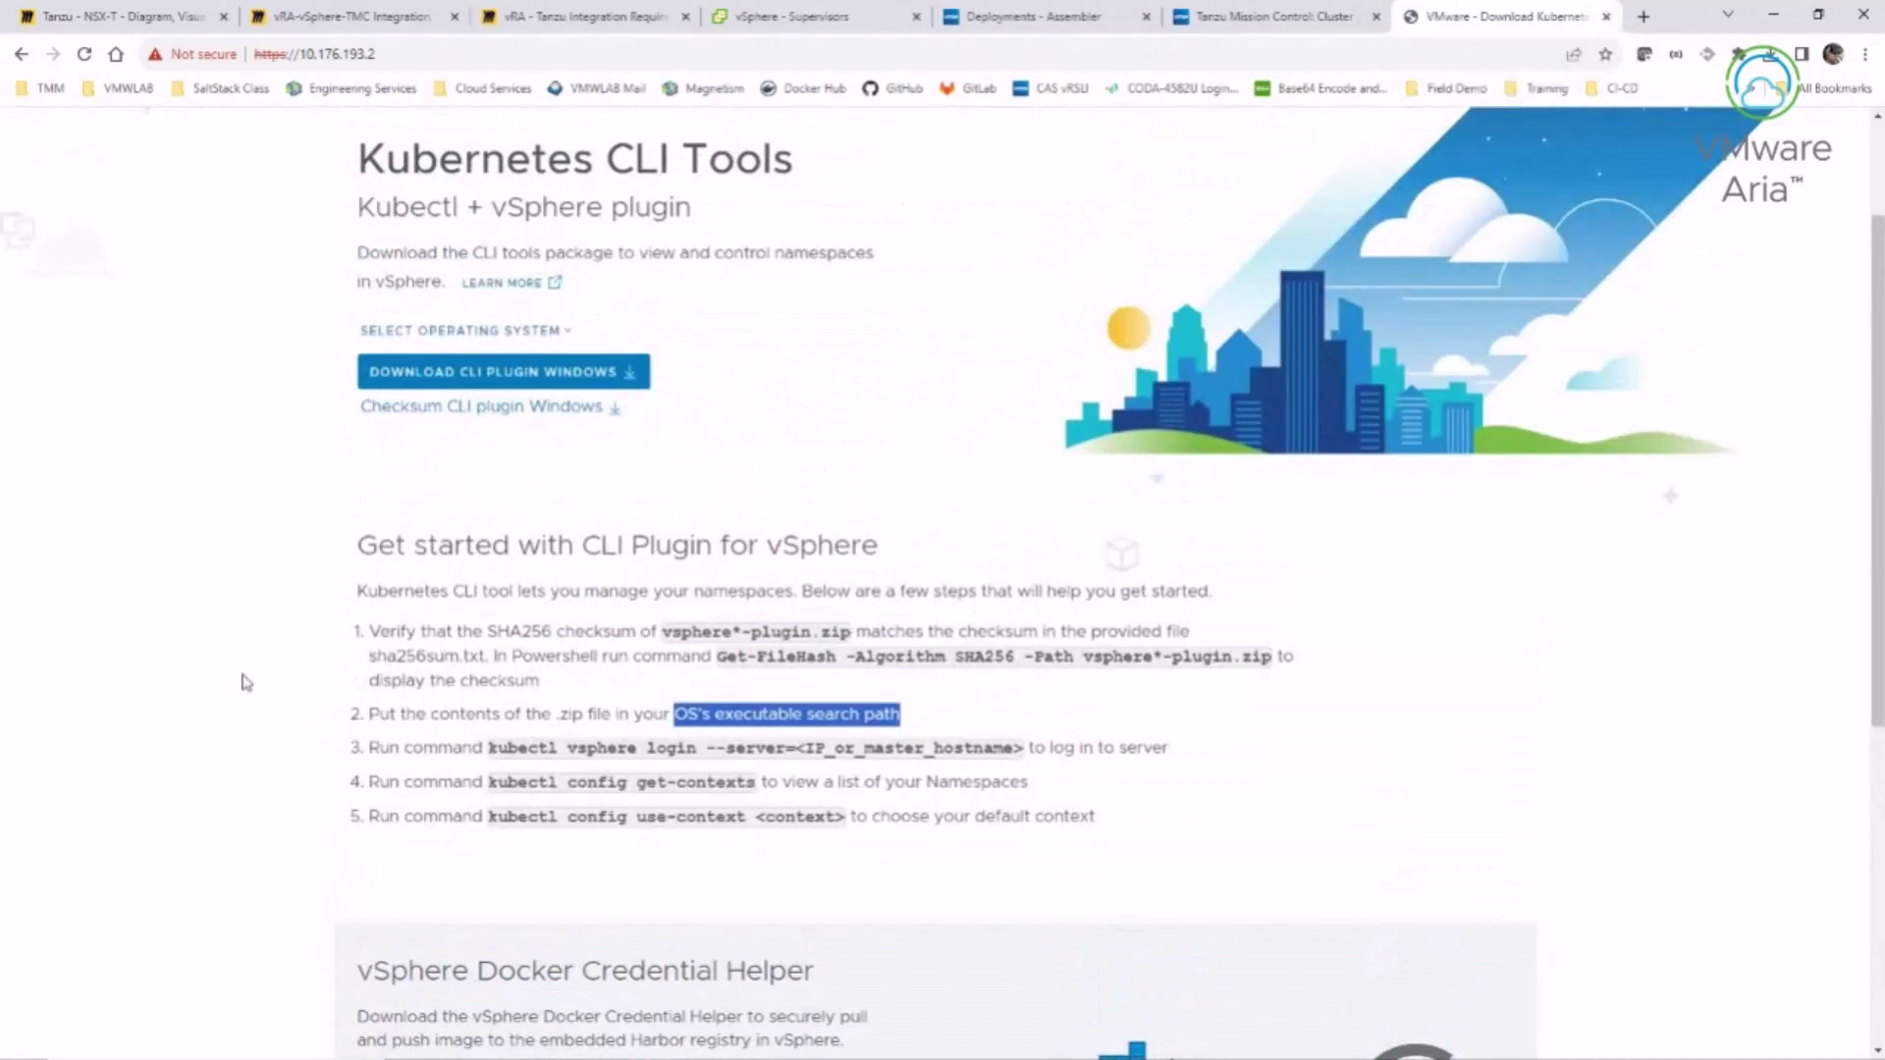
click(1607, 20)
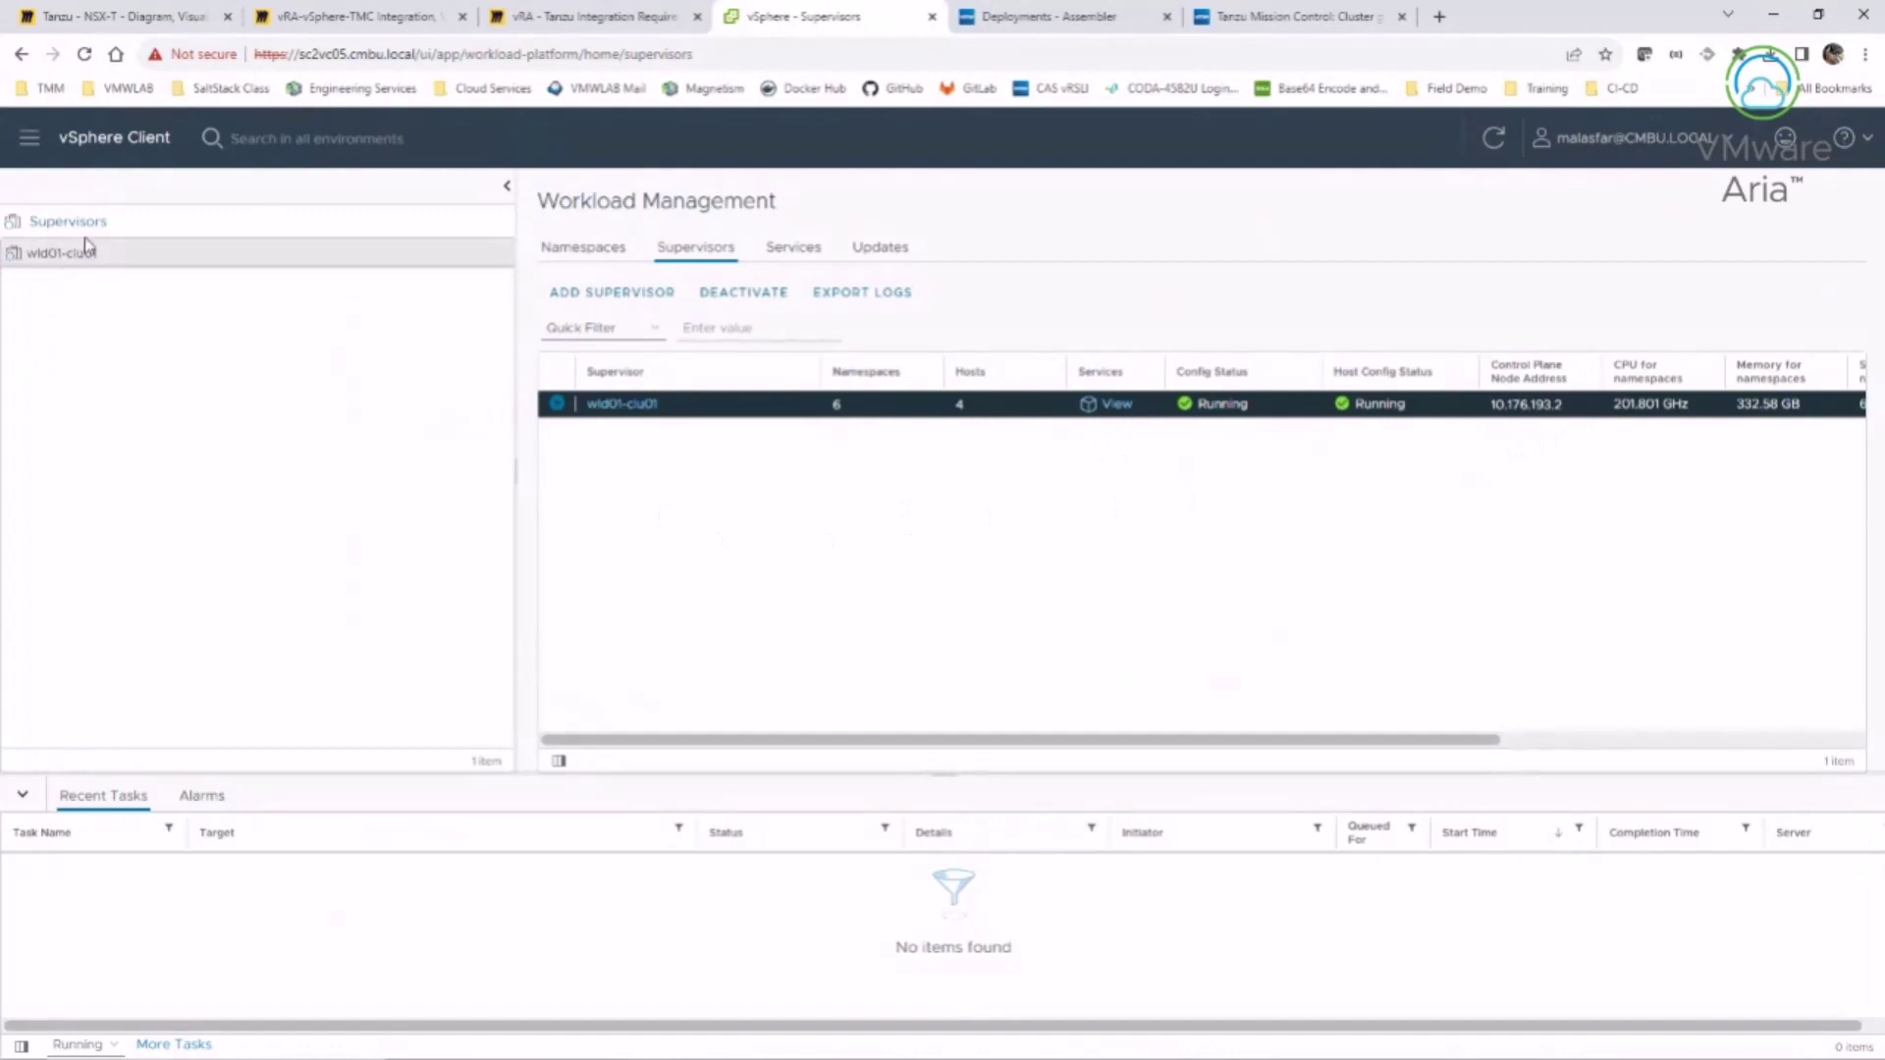
- Open the summary of the moad-dev namespace and collapse the recent tasks pane to show all its cards
click(574, 253)
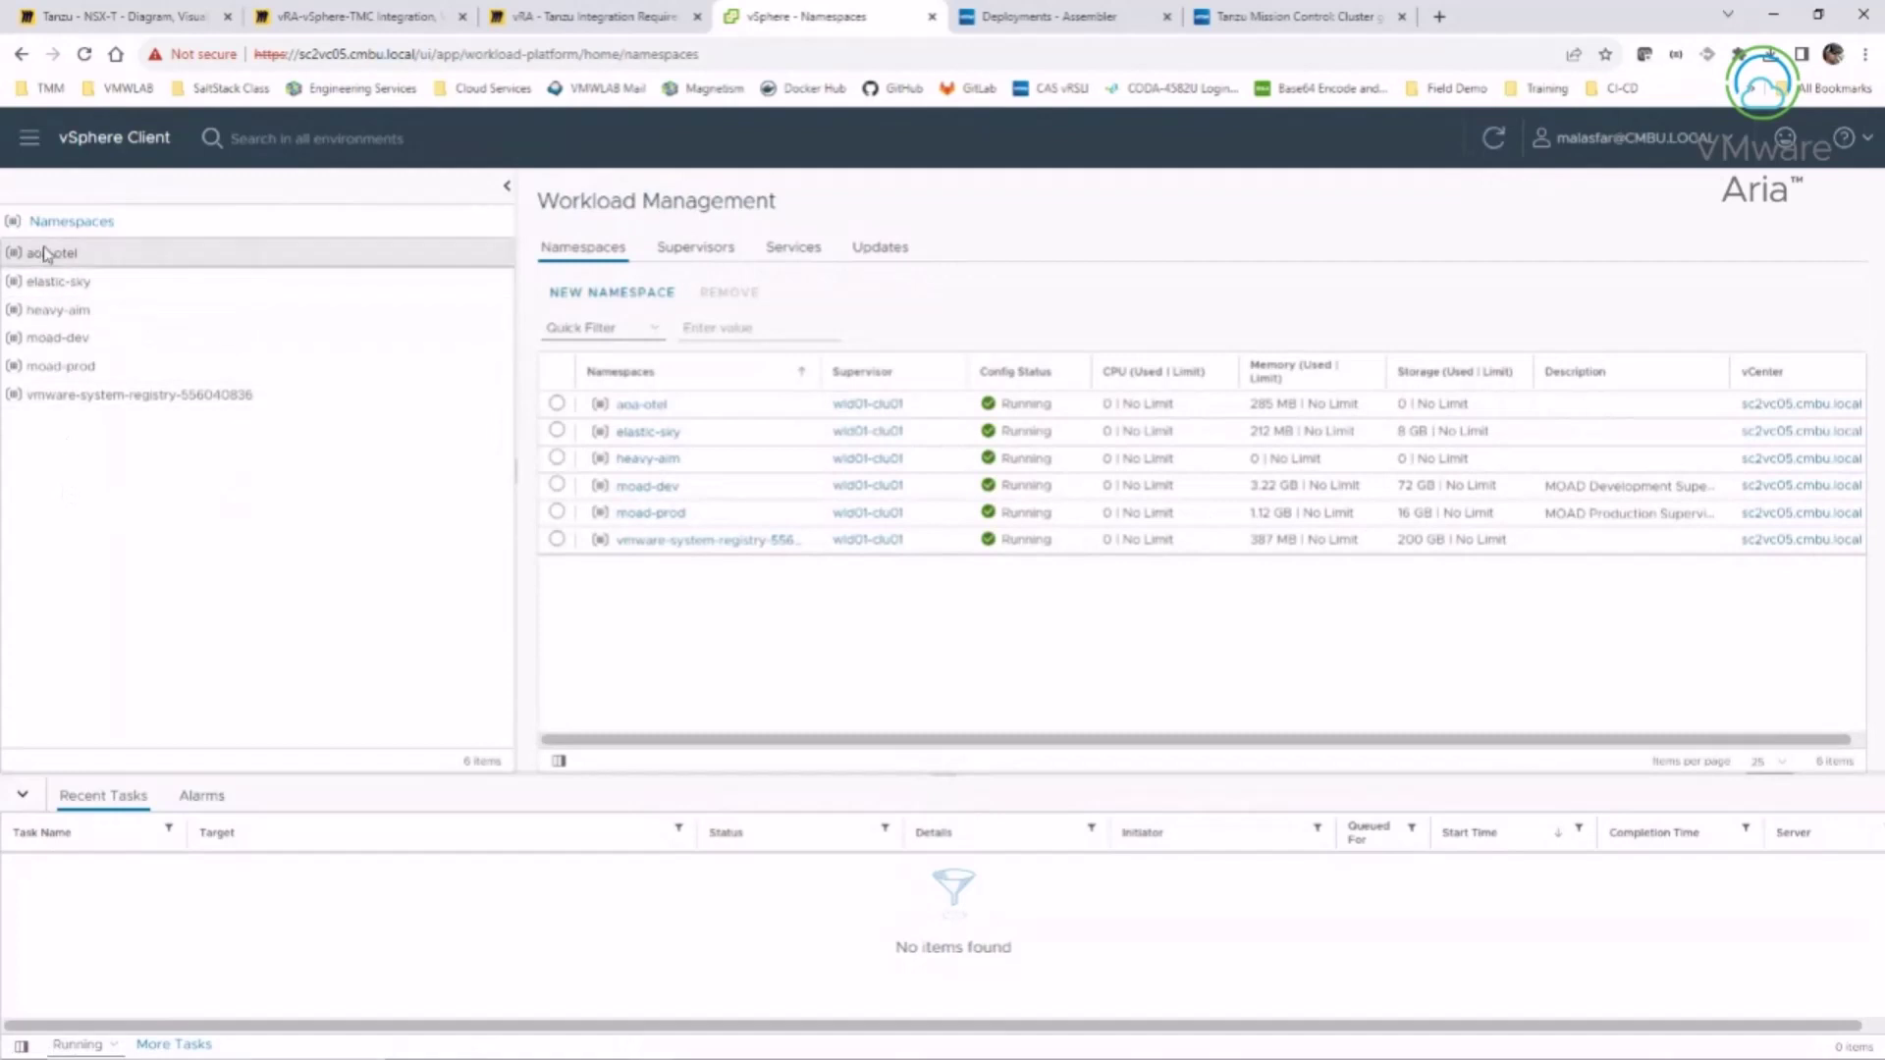
click(55, 341)
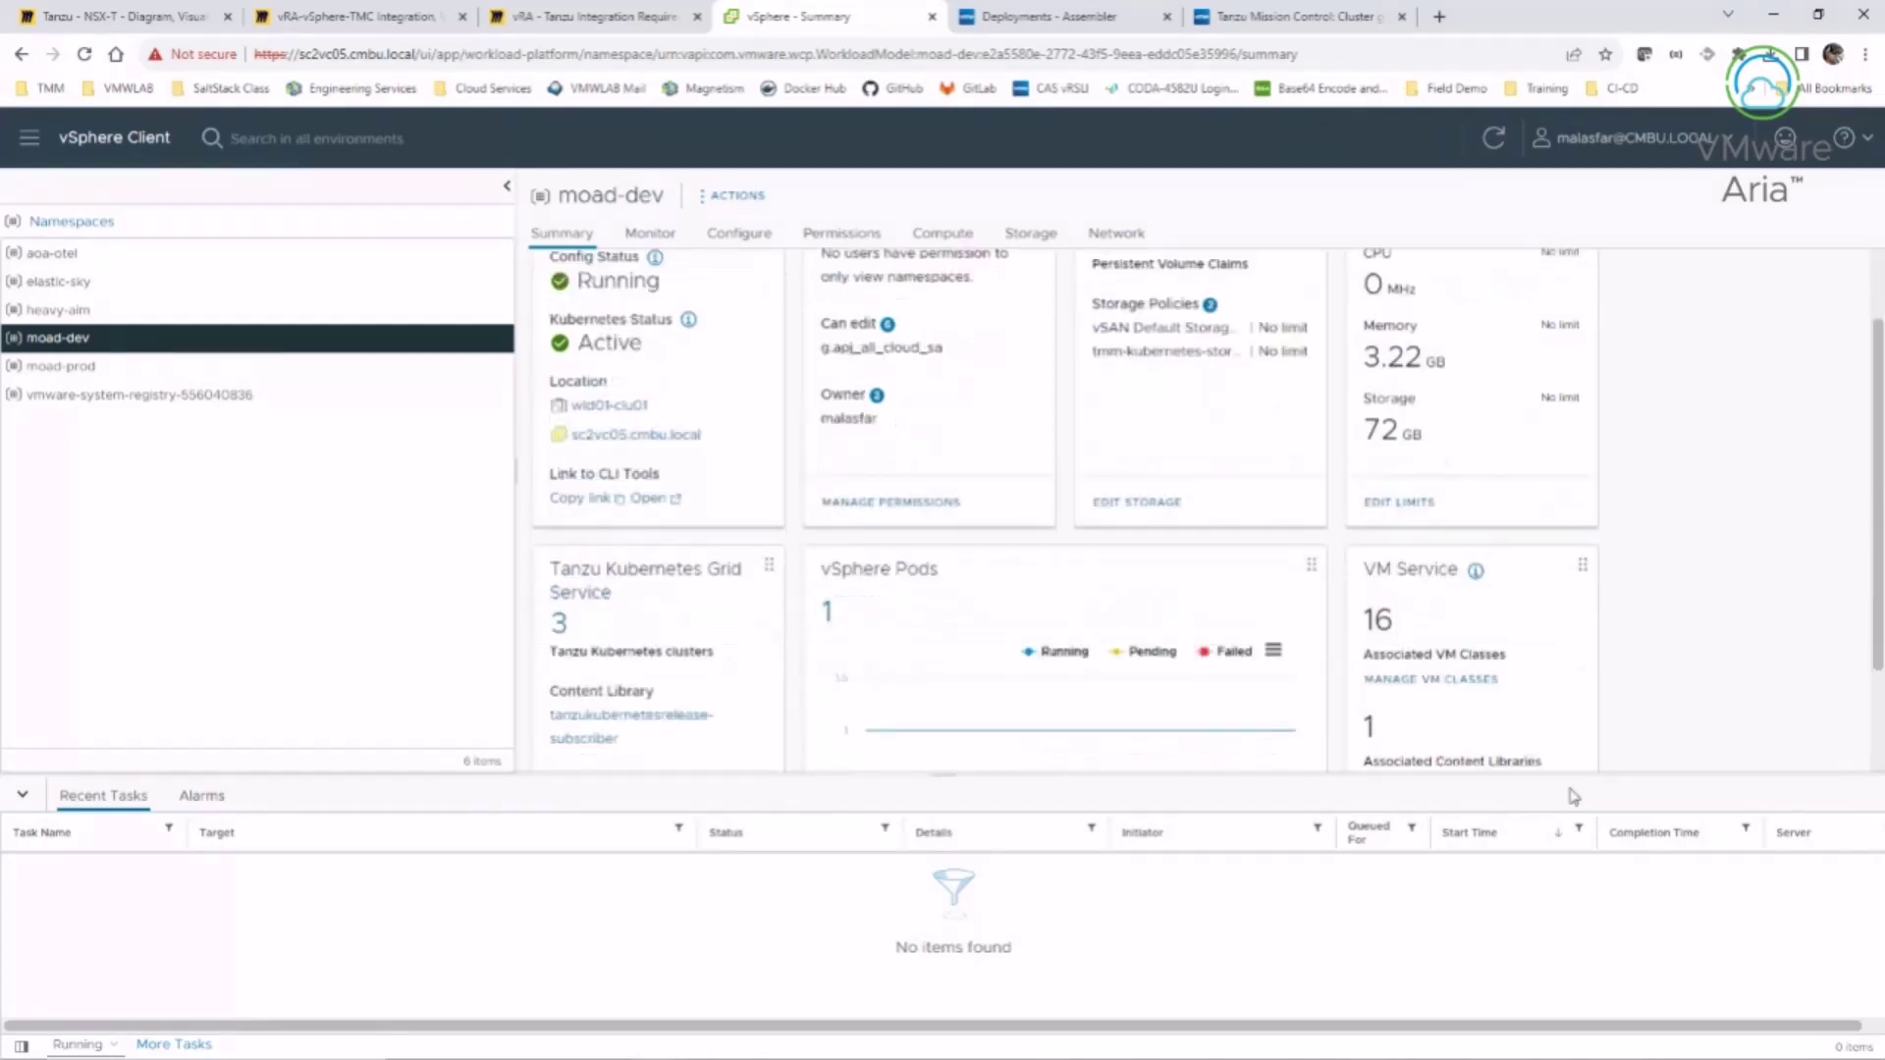
click(23, 794)
mouse_move(640, 826)
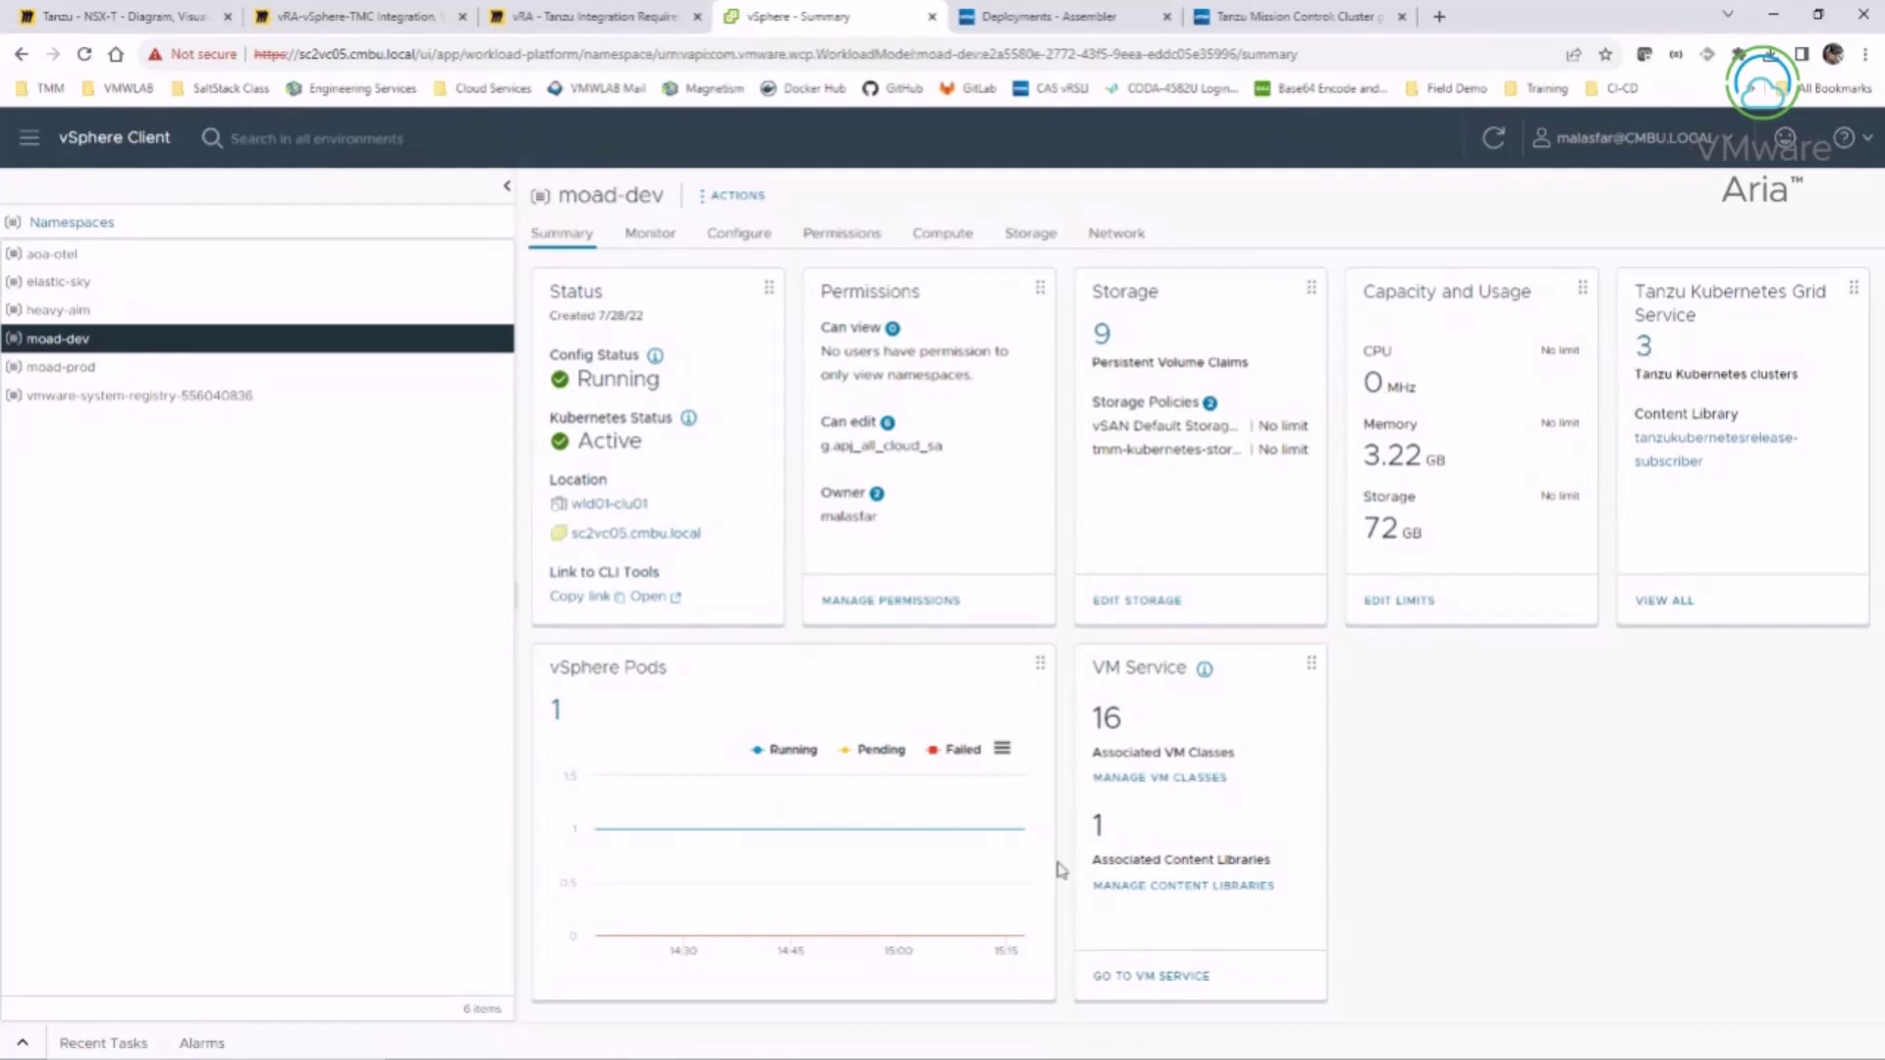
- Examine the VM classes associated with the moad-dev namespace and close the dialog without changing them
click(556, 724)
click(1160, 778)
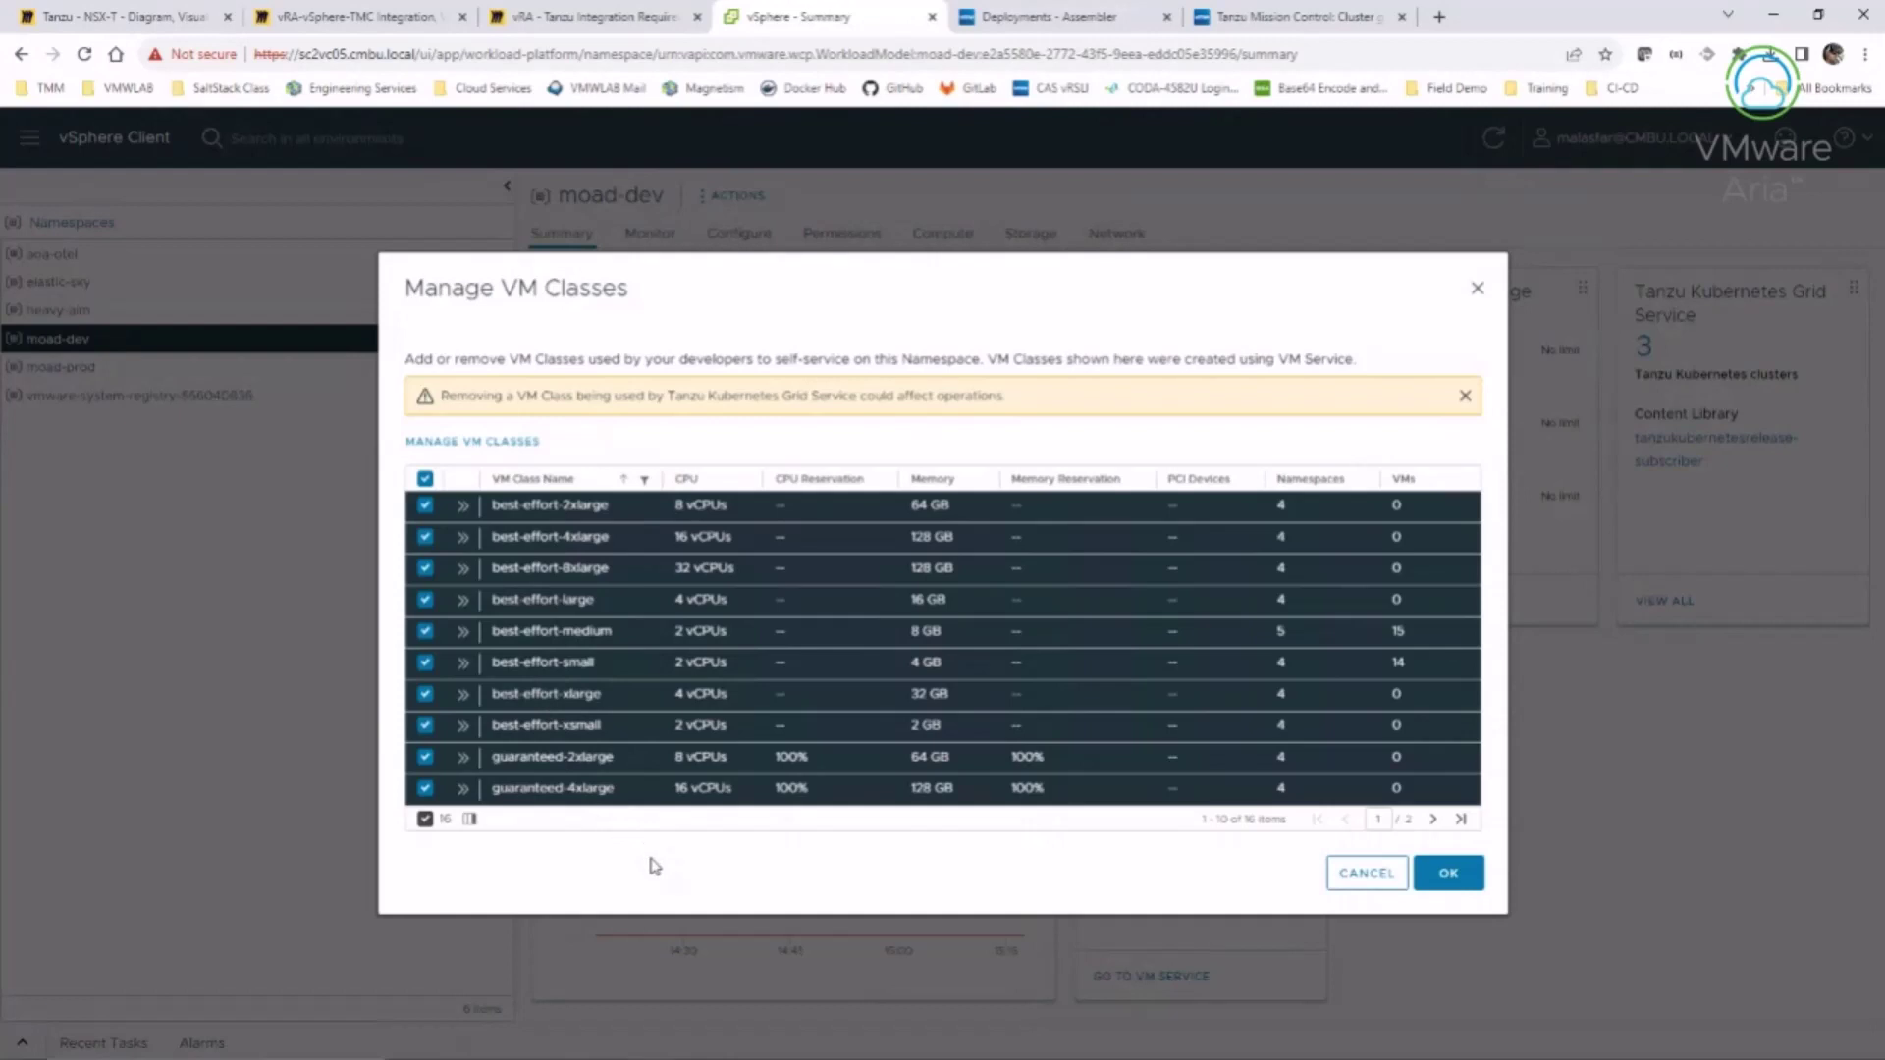
click(1341, 874)
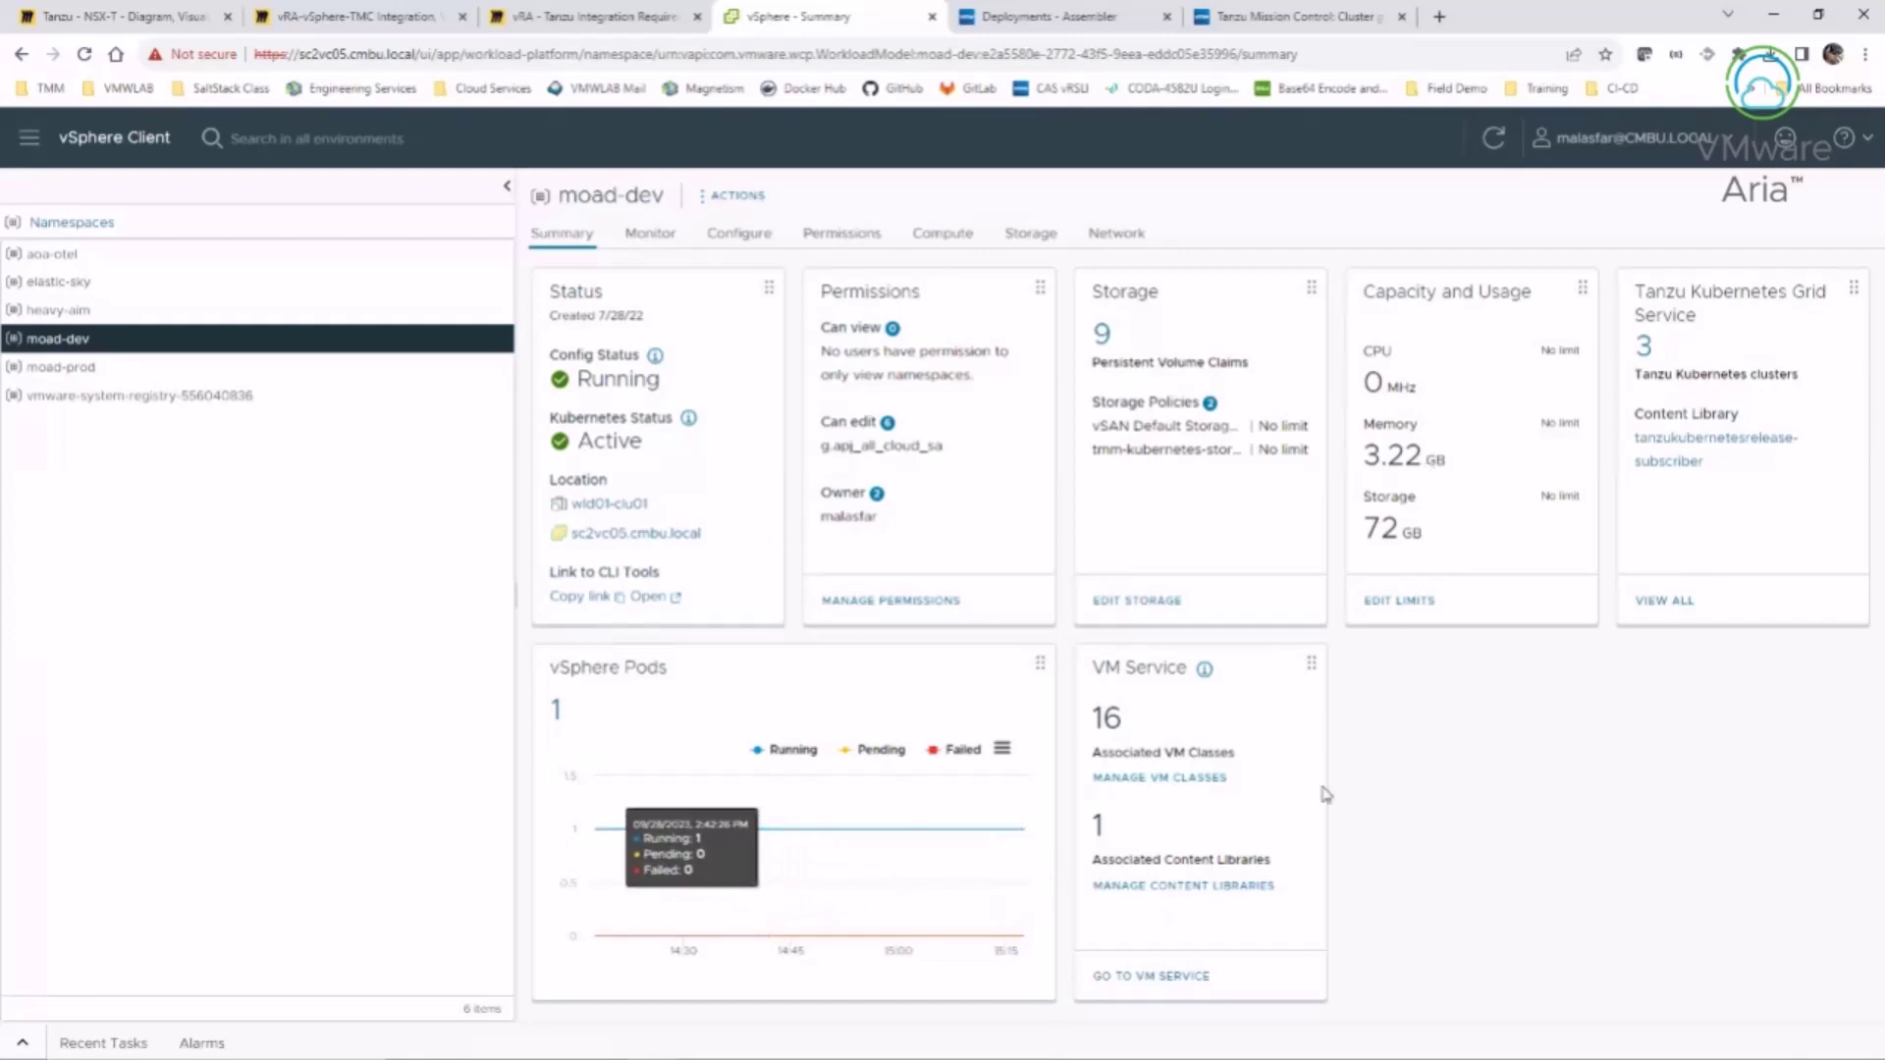
- Switch to VMware Aria Automation Assembler, open the sc2vc05 cloud account and check its availability for Kubernetes deployment
click(1079, 17)
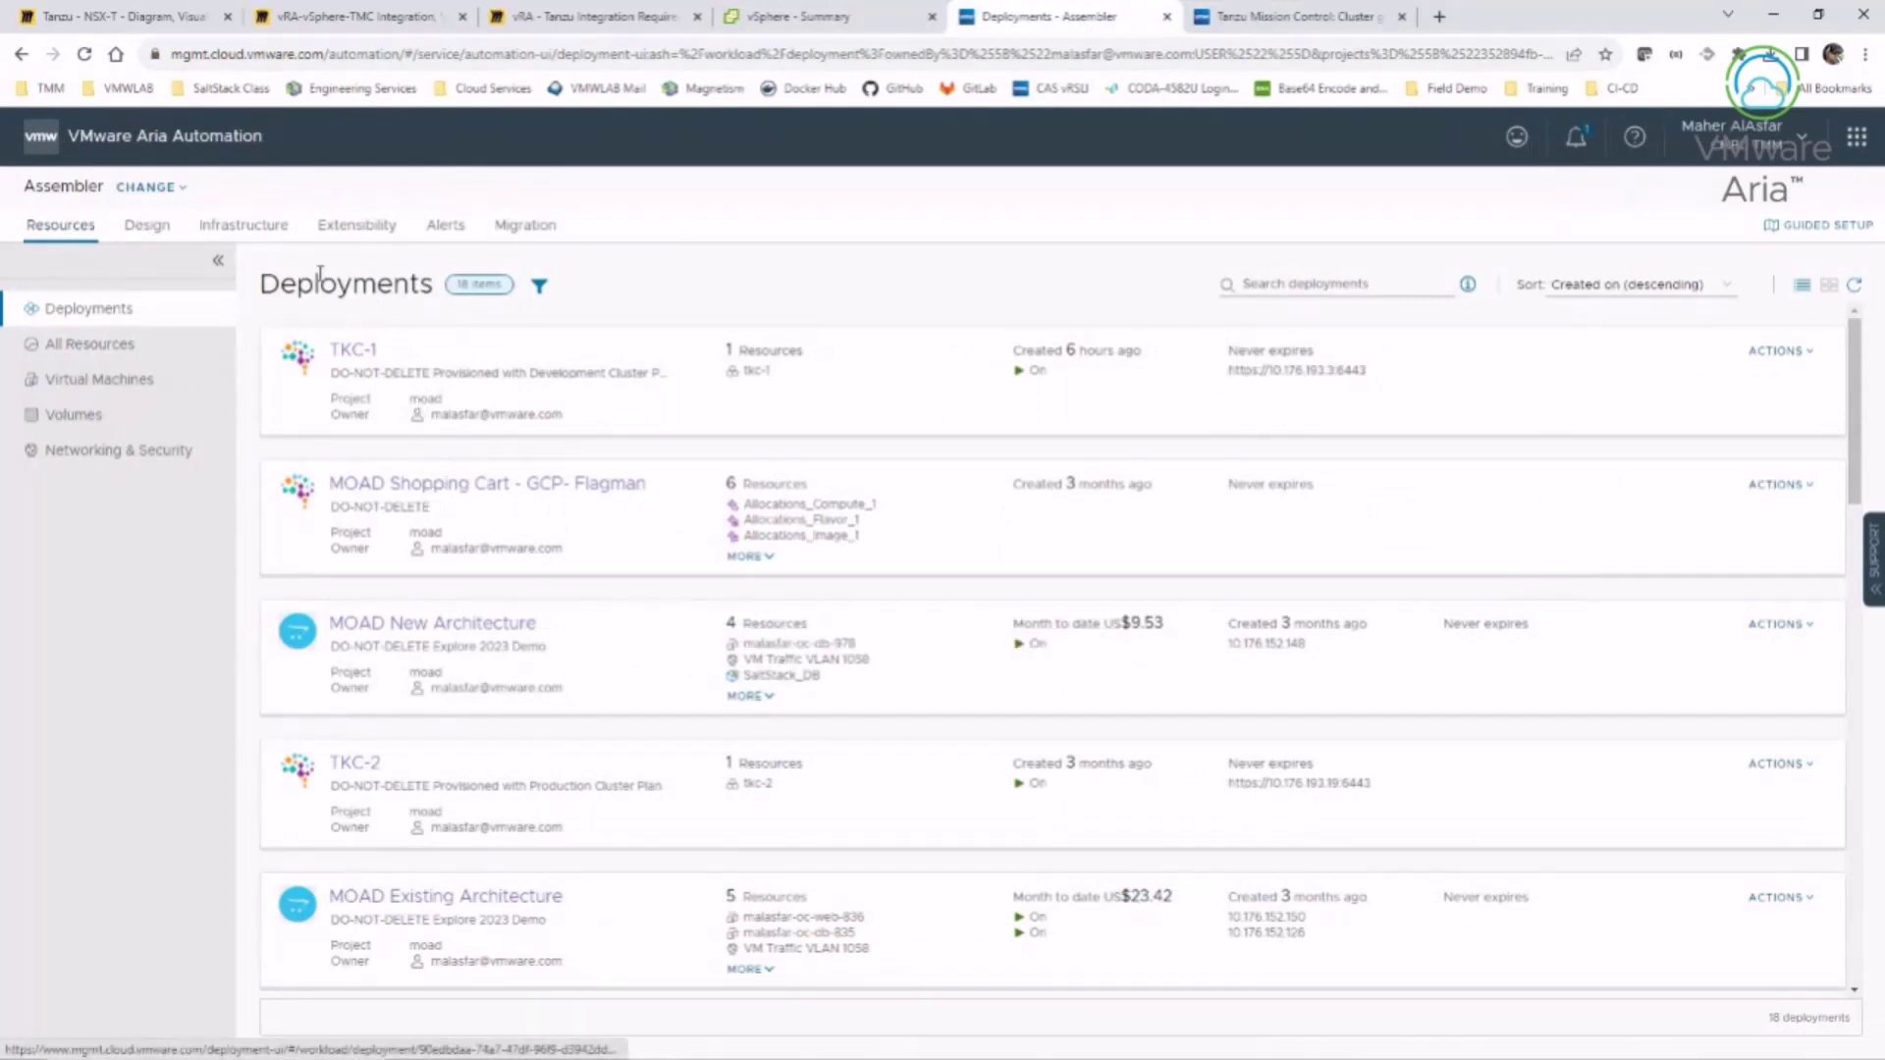
click(244, 225)
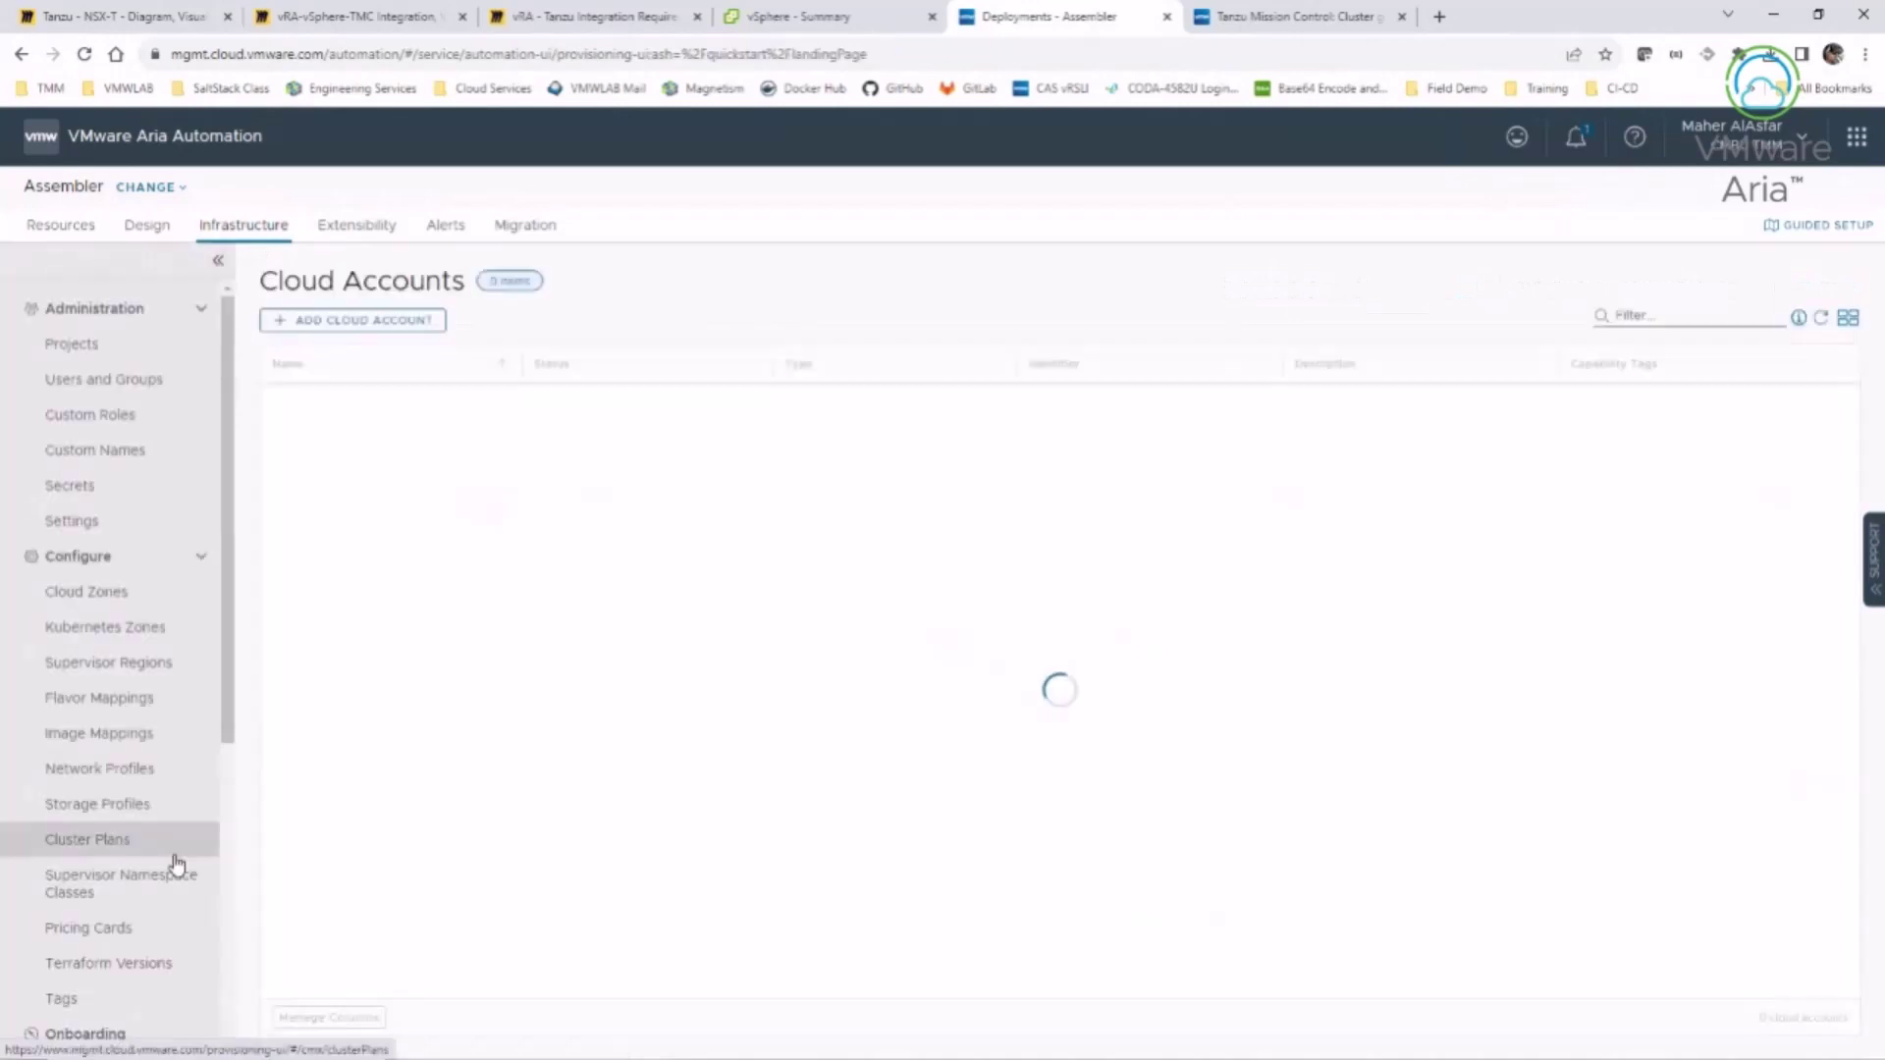
scroll(118, 971, down, 5)
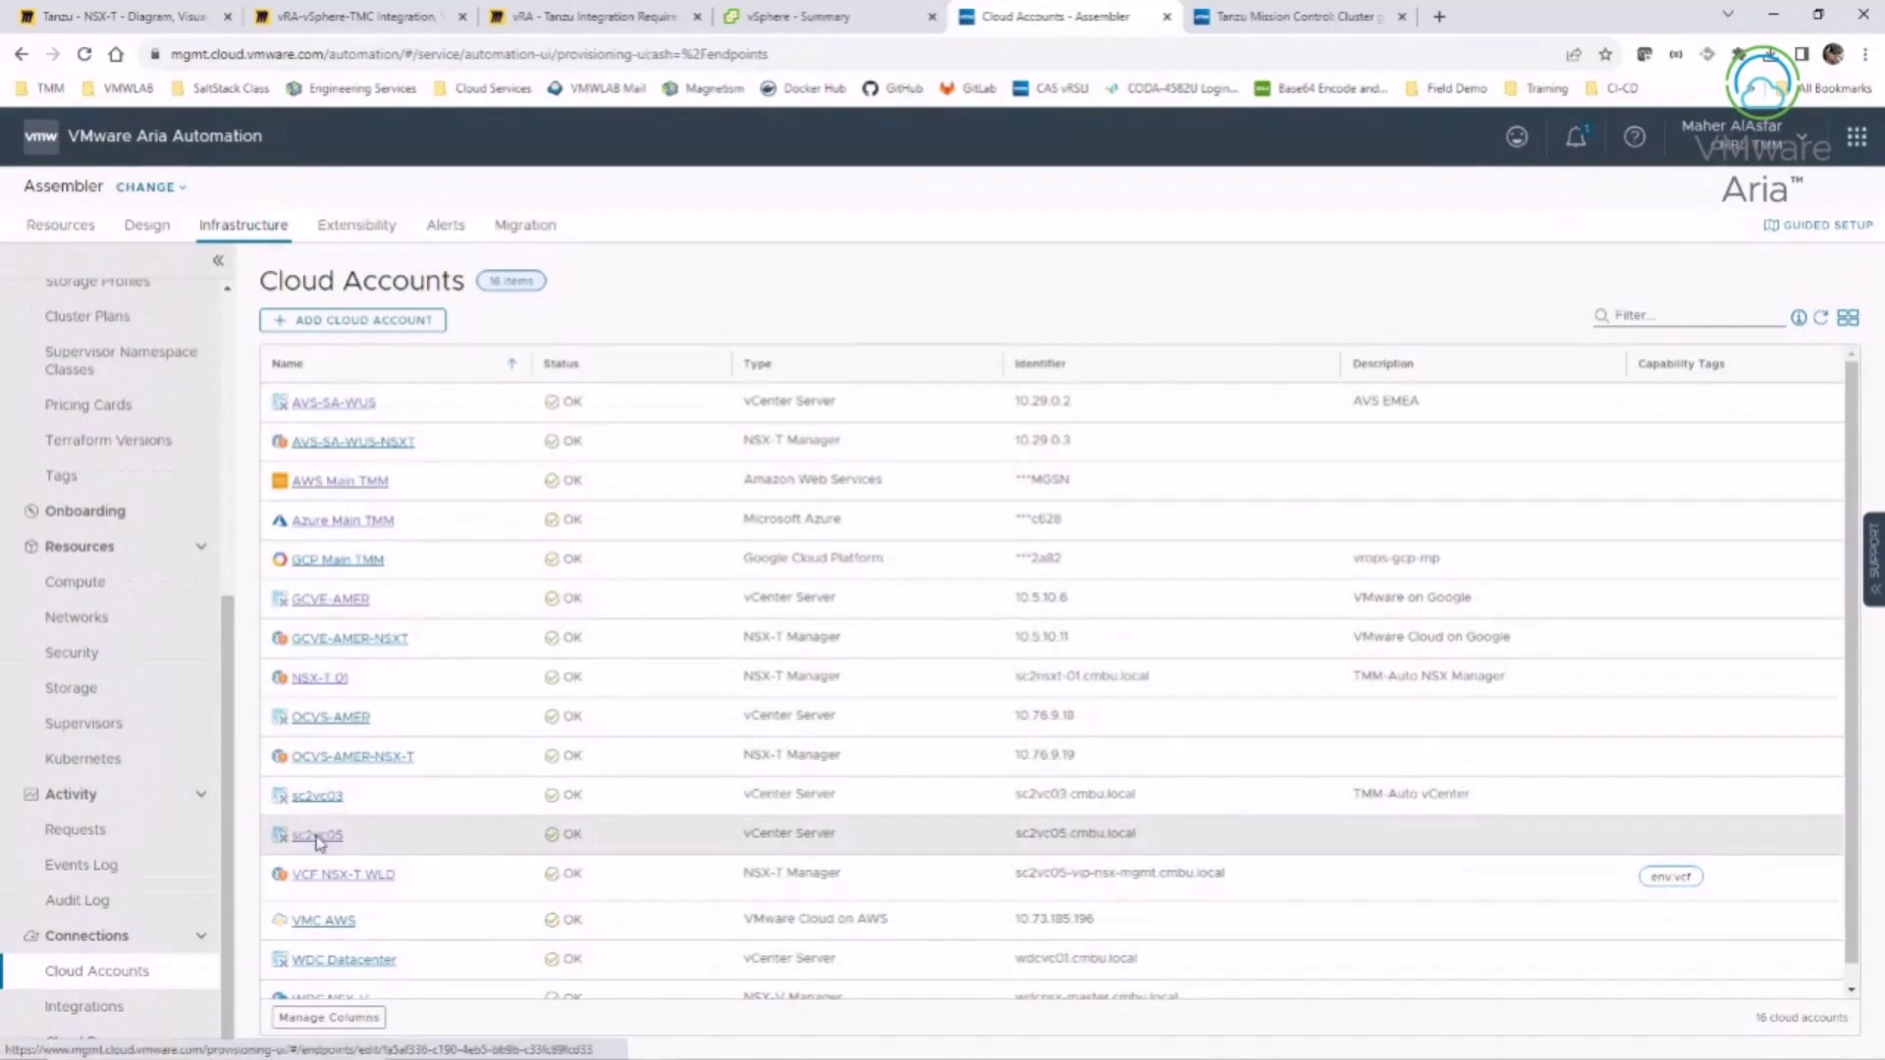
click(318, 837)
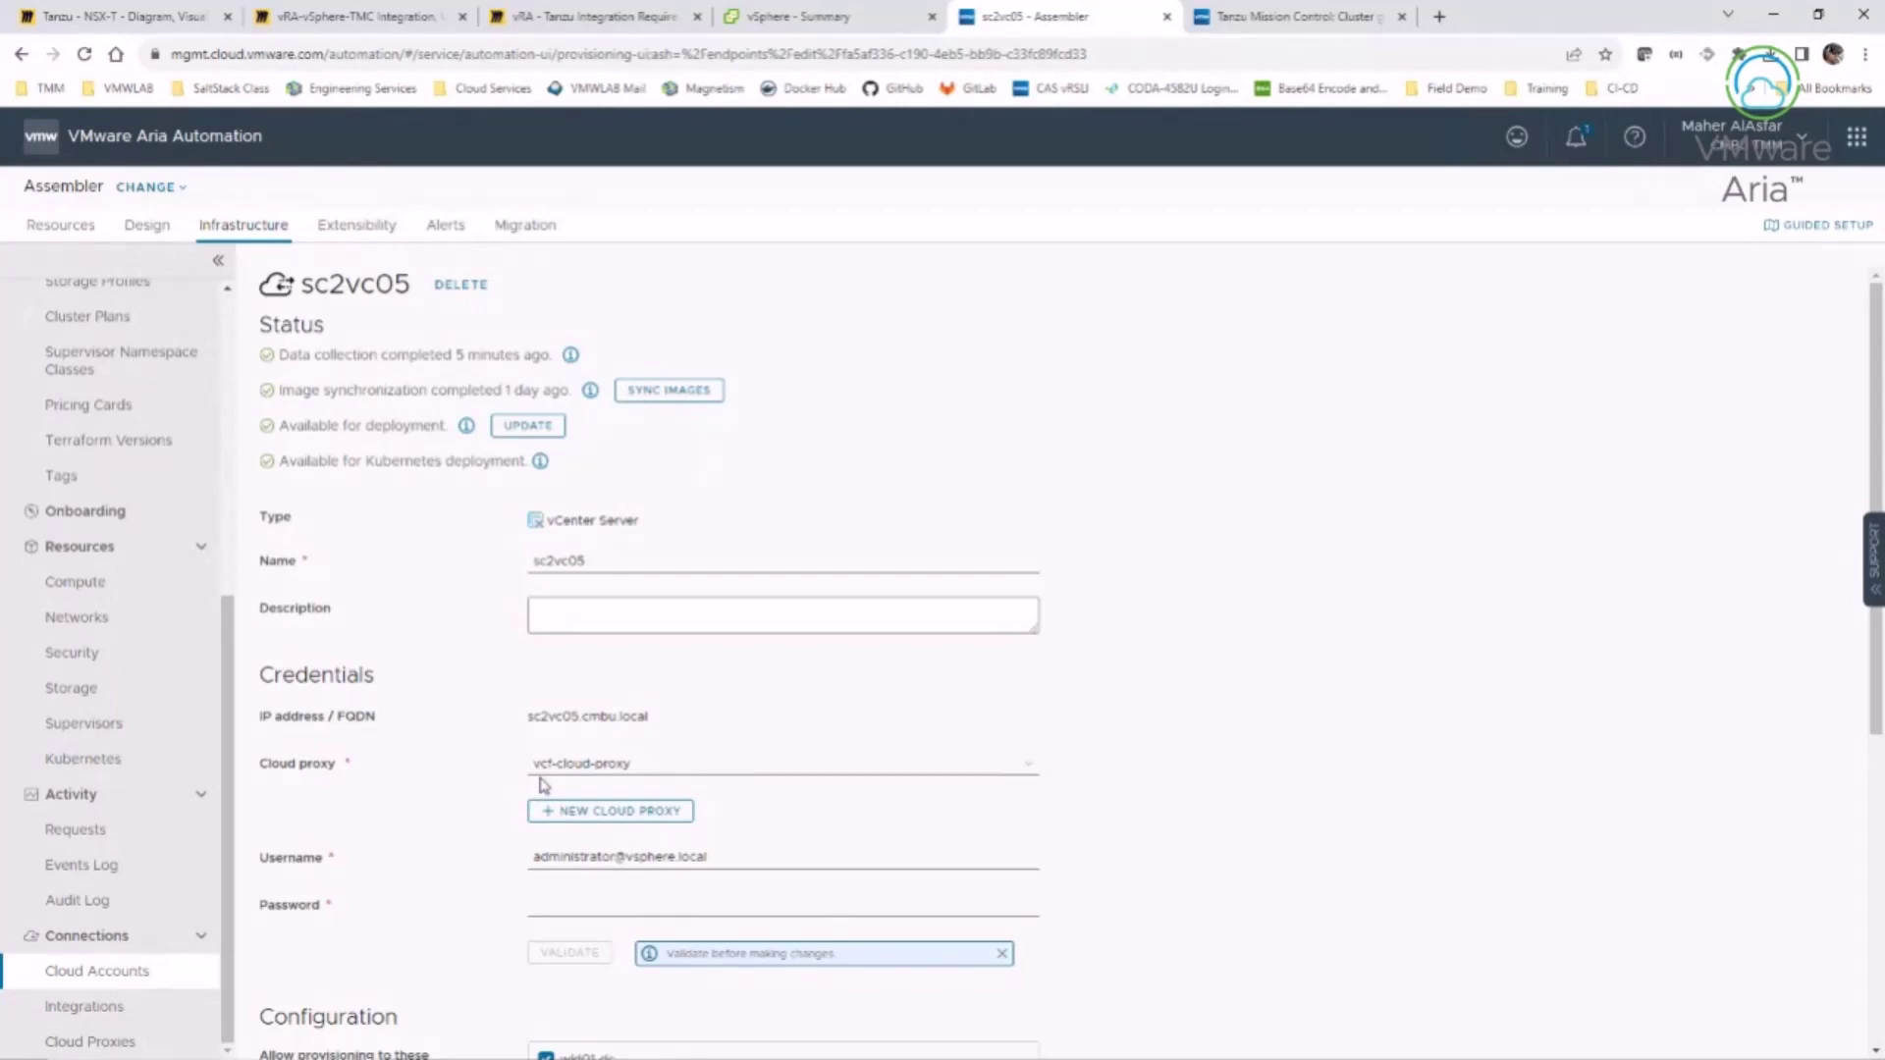
scroll(527, 707, down, 1)
scroll(383, 569, up, 1)
drag(280, 463, 526, 469)
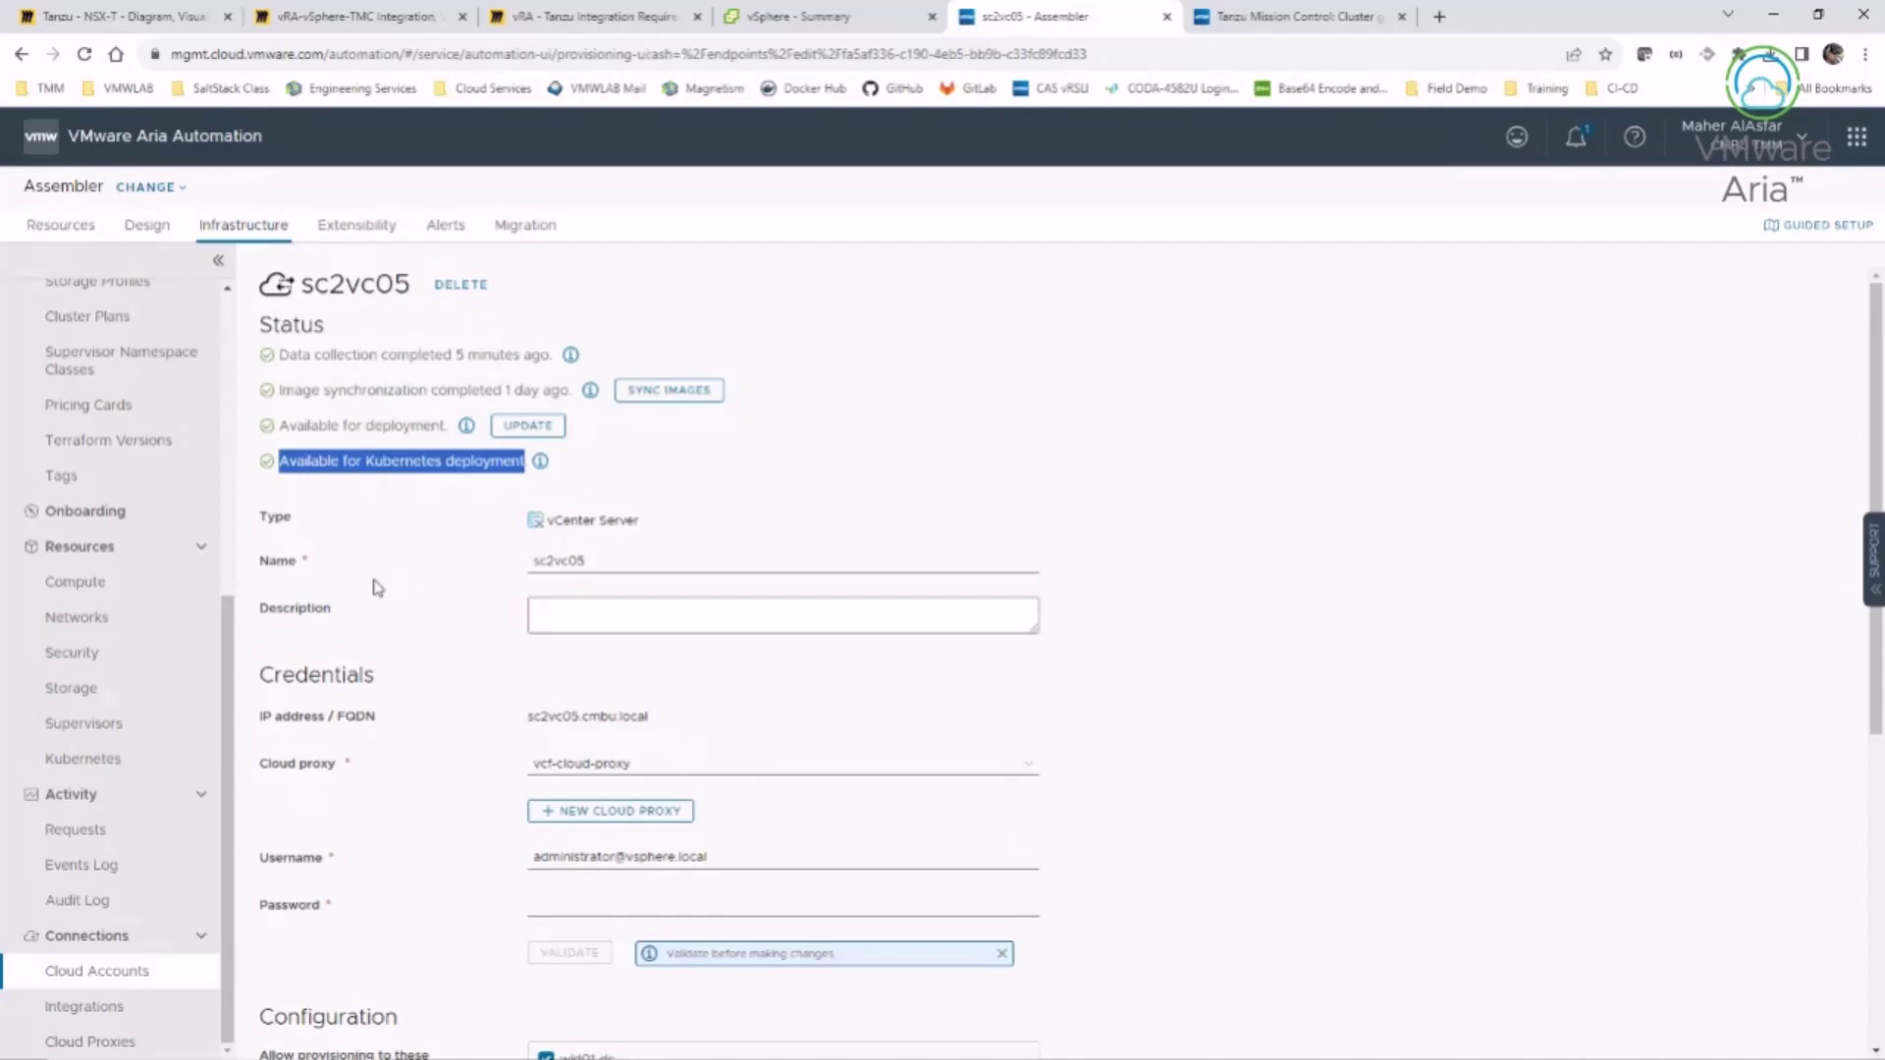
- Open the details of supervisor cluster wld01-clu01 under the infrastructure resources and check the page behind its address link
click(90, 731)
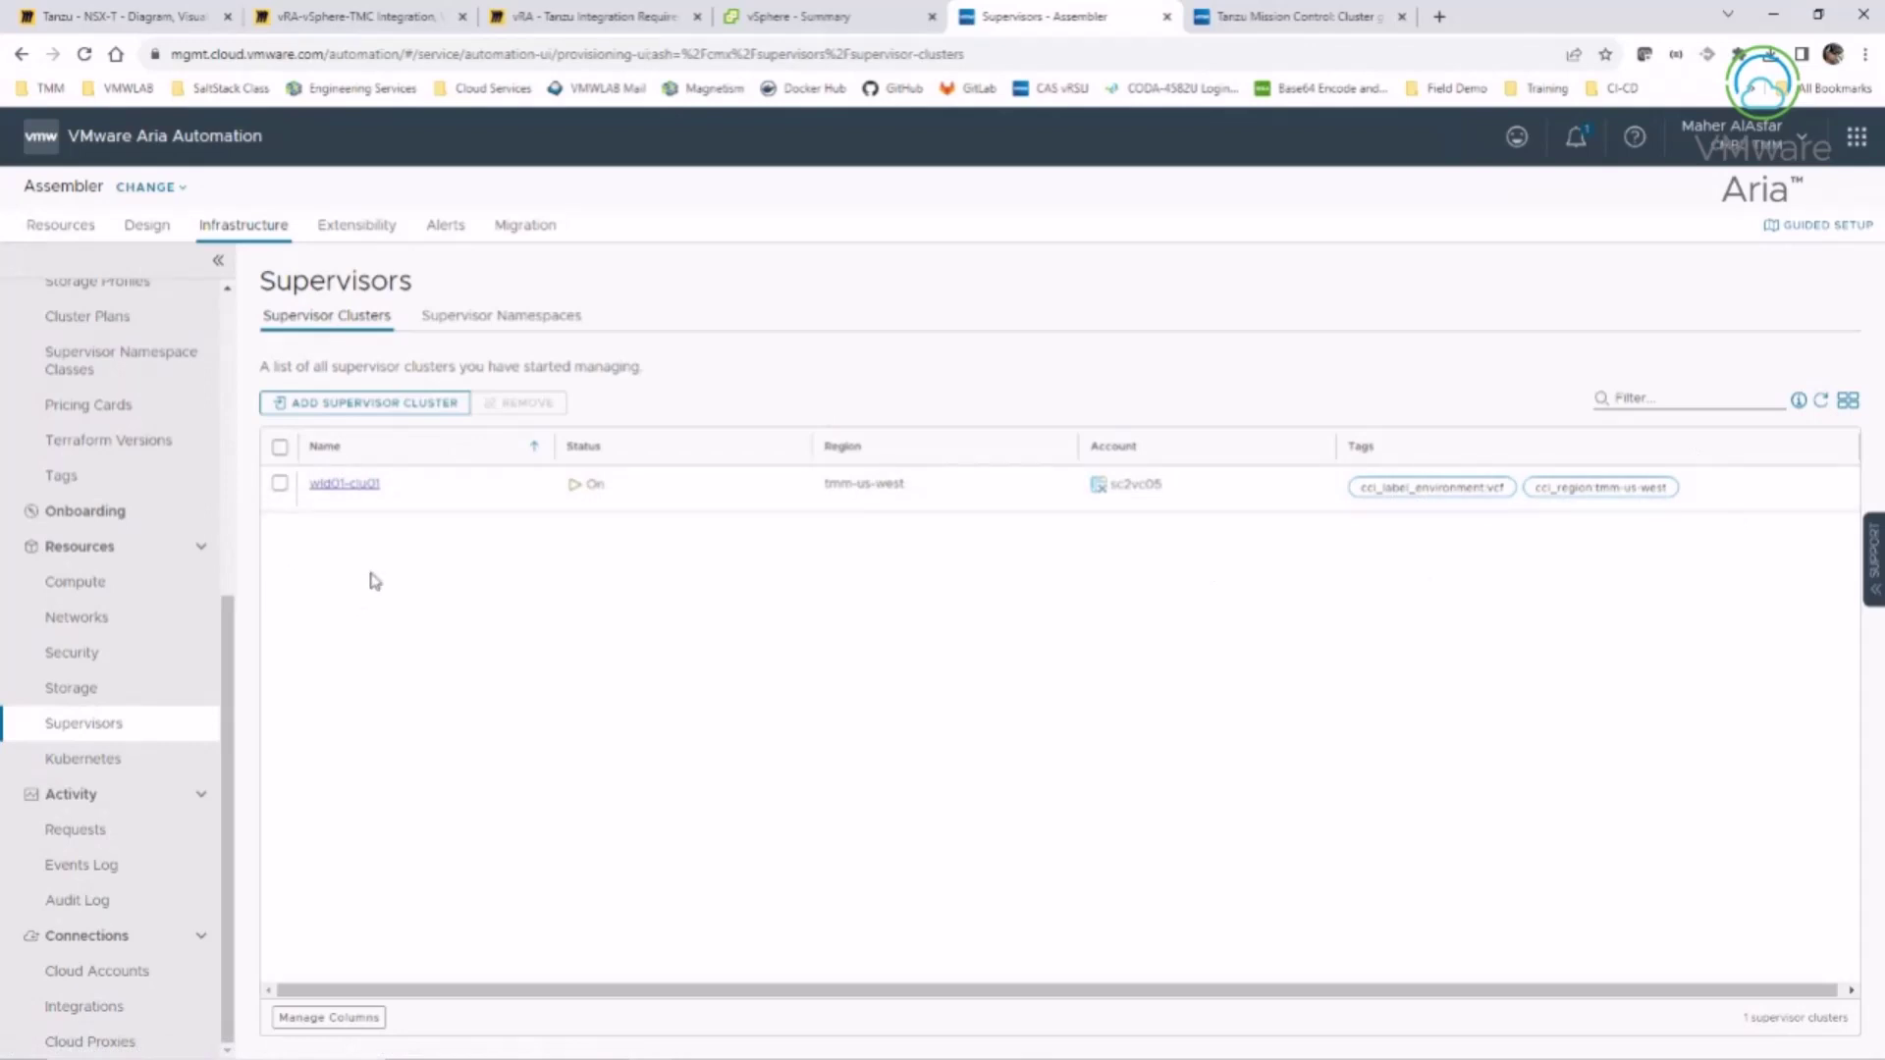
click(352, 491)
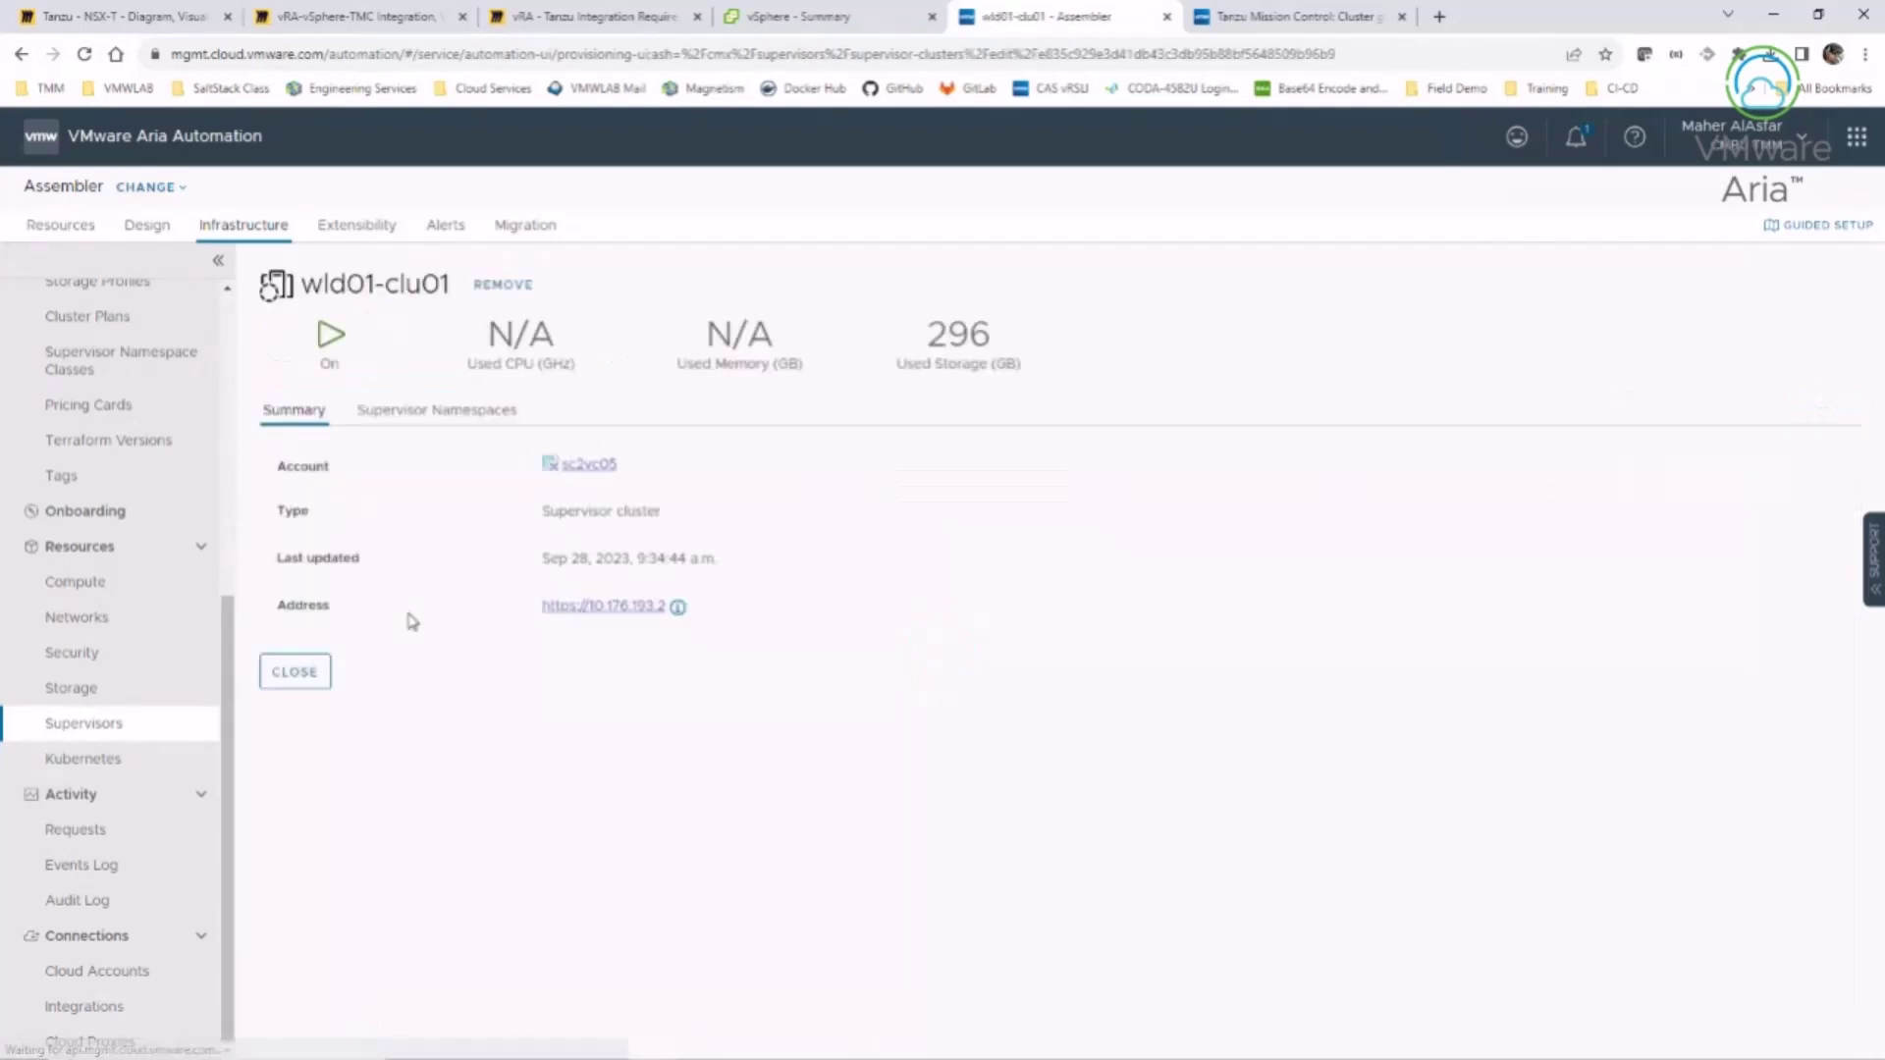
click(633, 608)
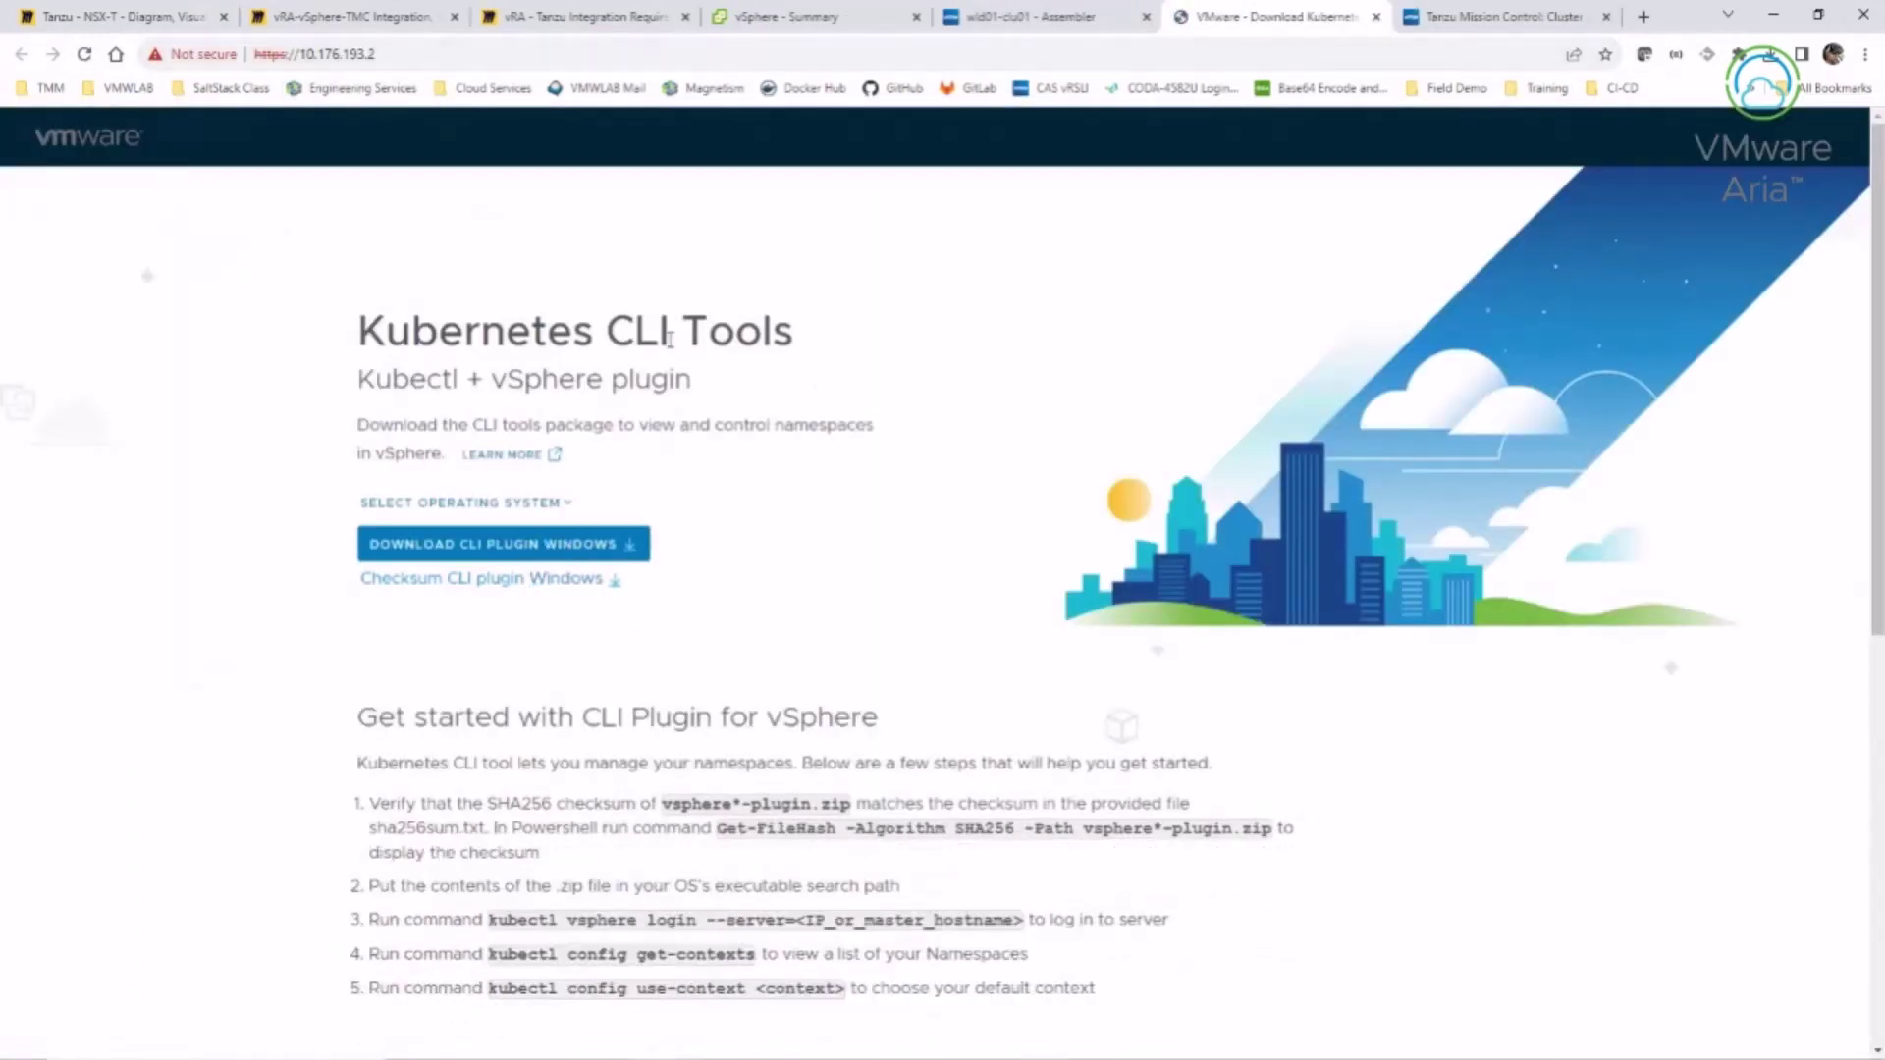
click(1378, 17)
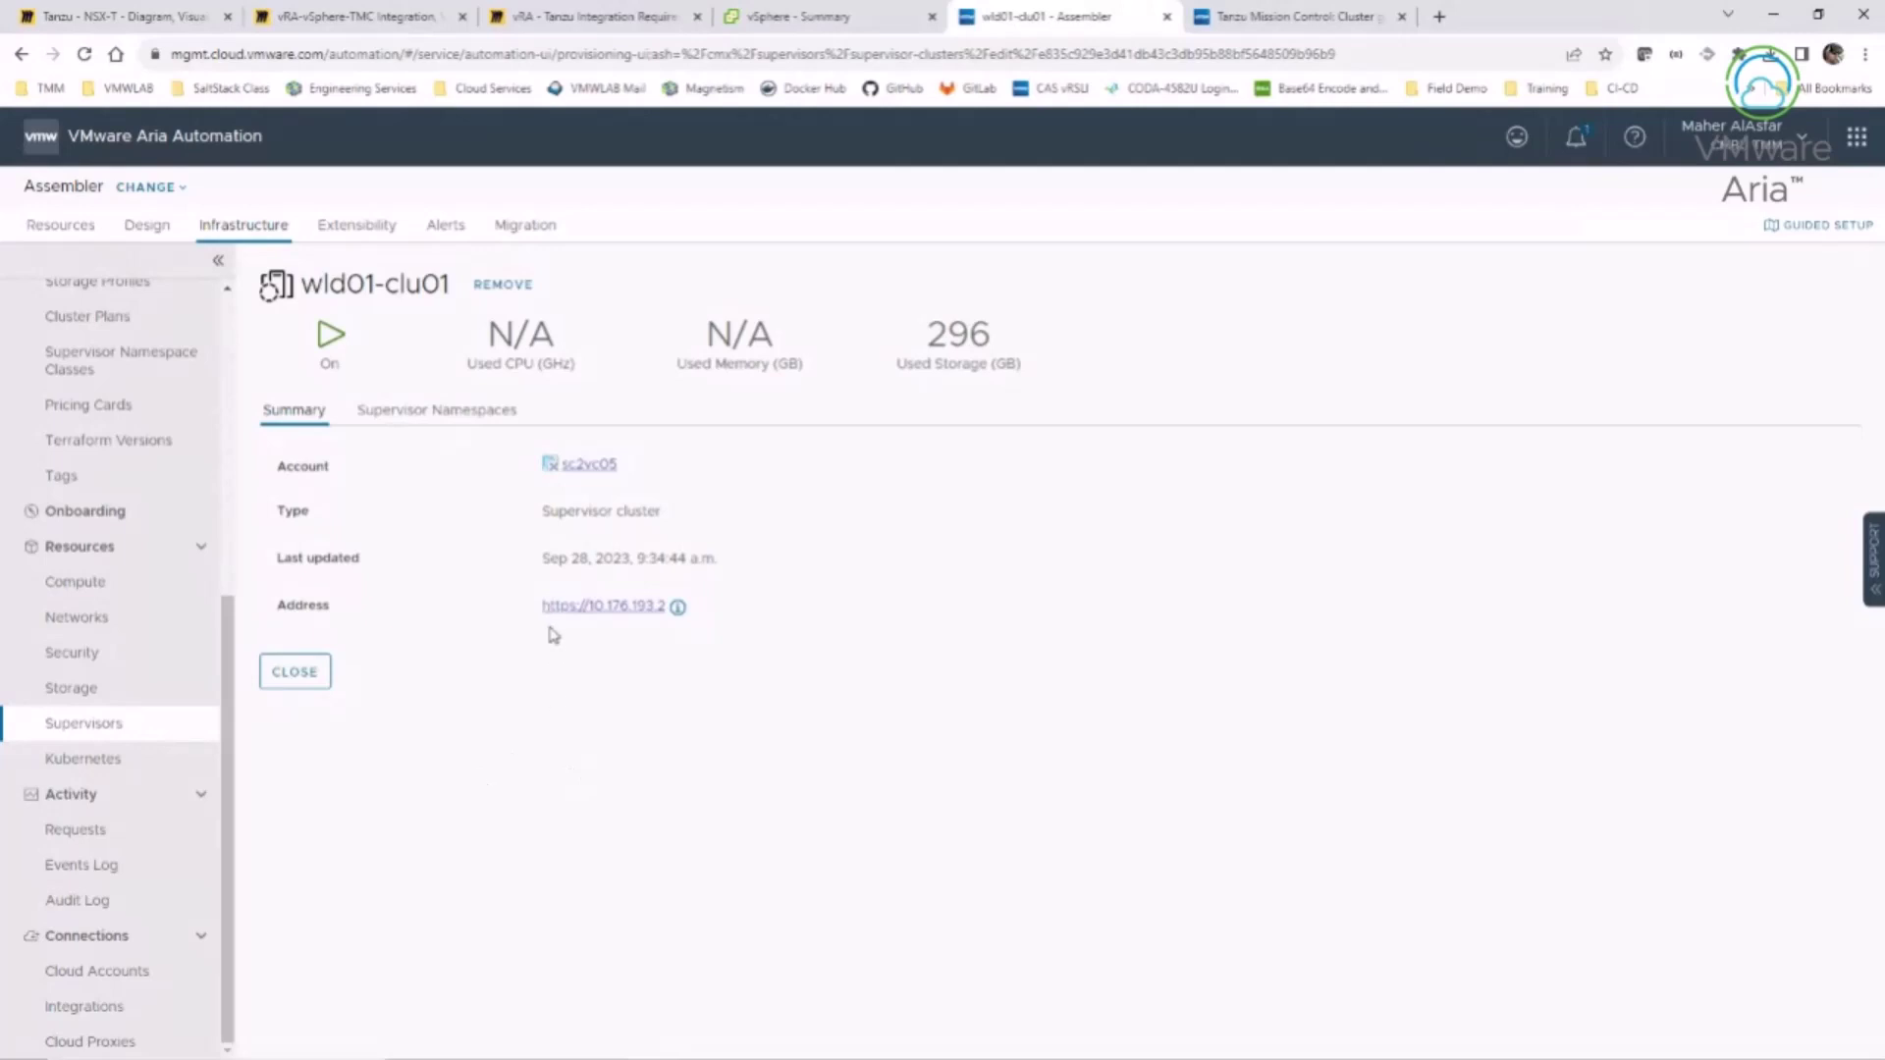
- Show the access instructions for the supervisor cluster and highlight the kubectl vsphere login command
click(677, 607)
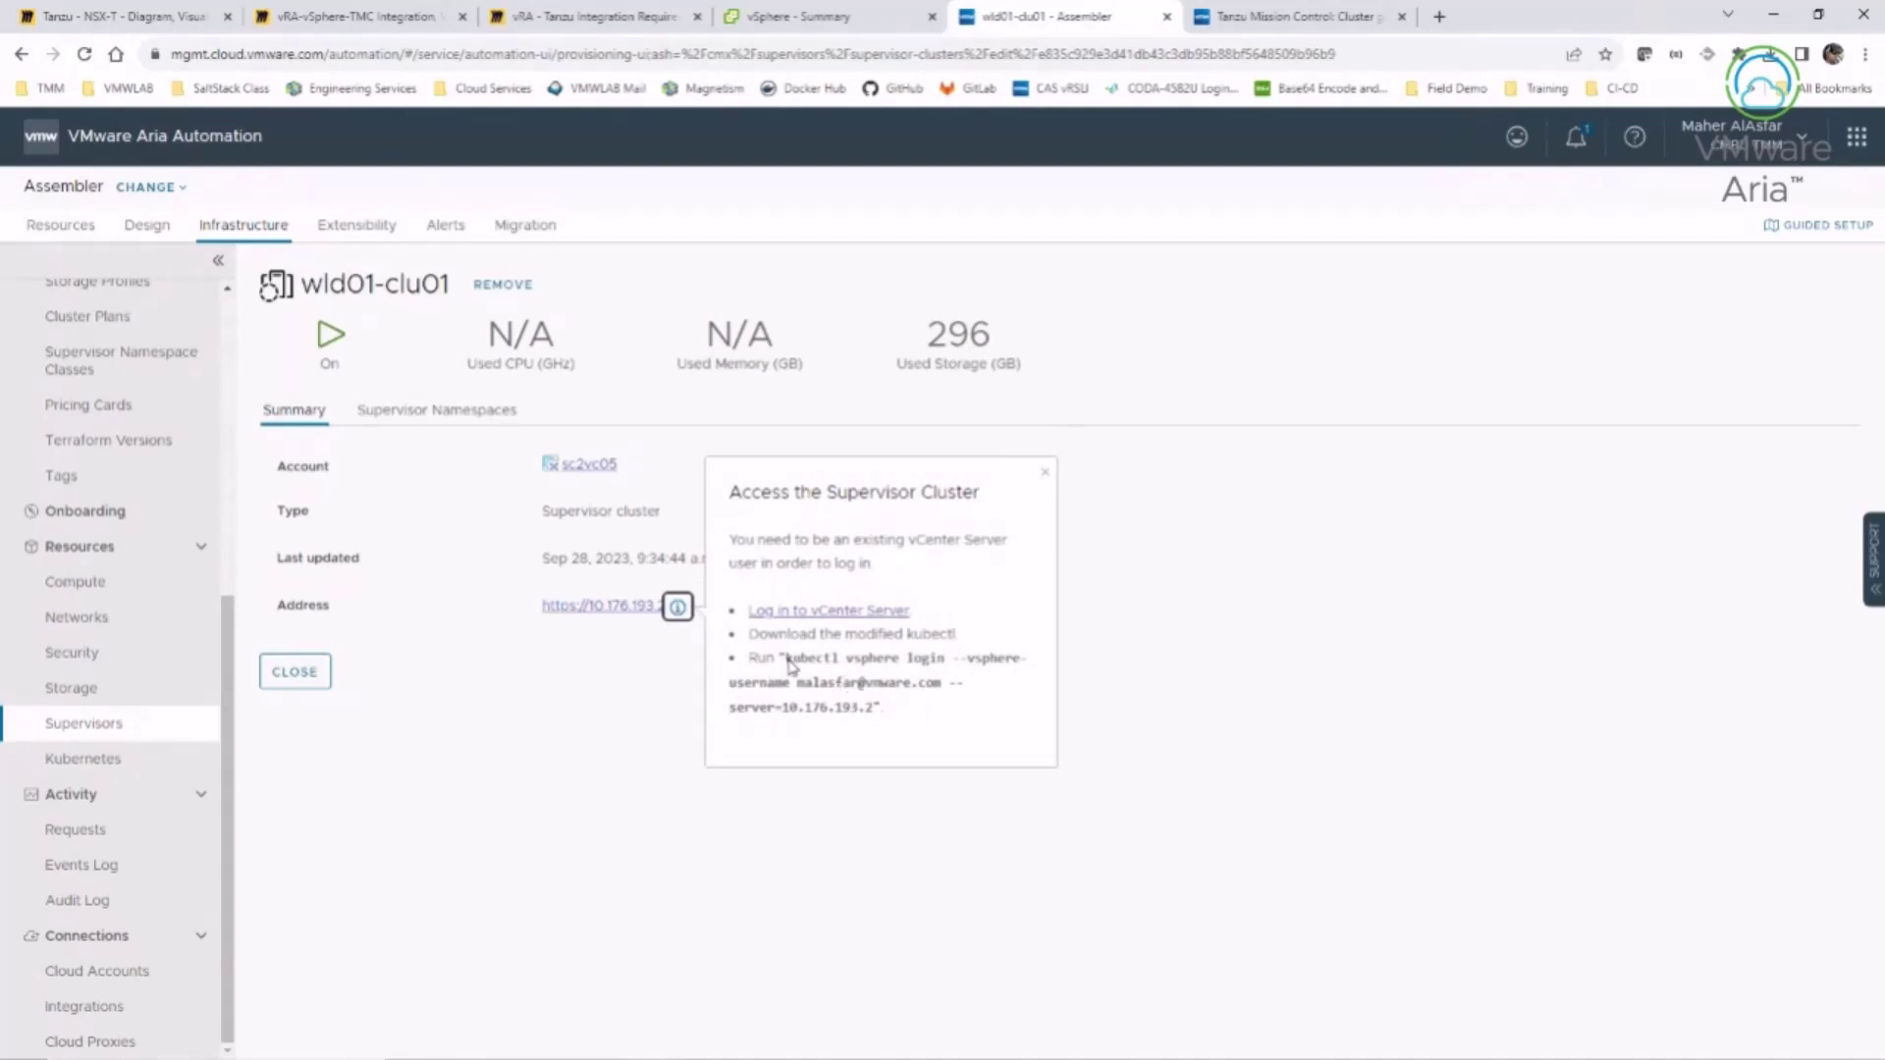
drag(788, 665, 875, 724)
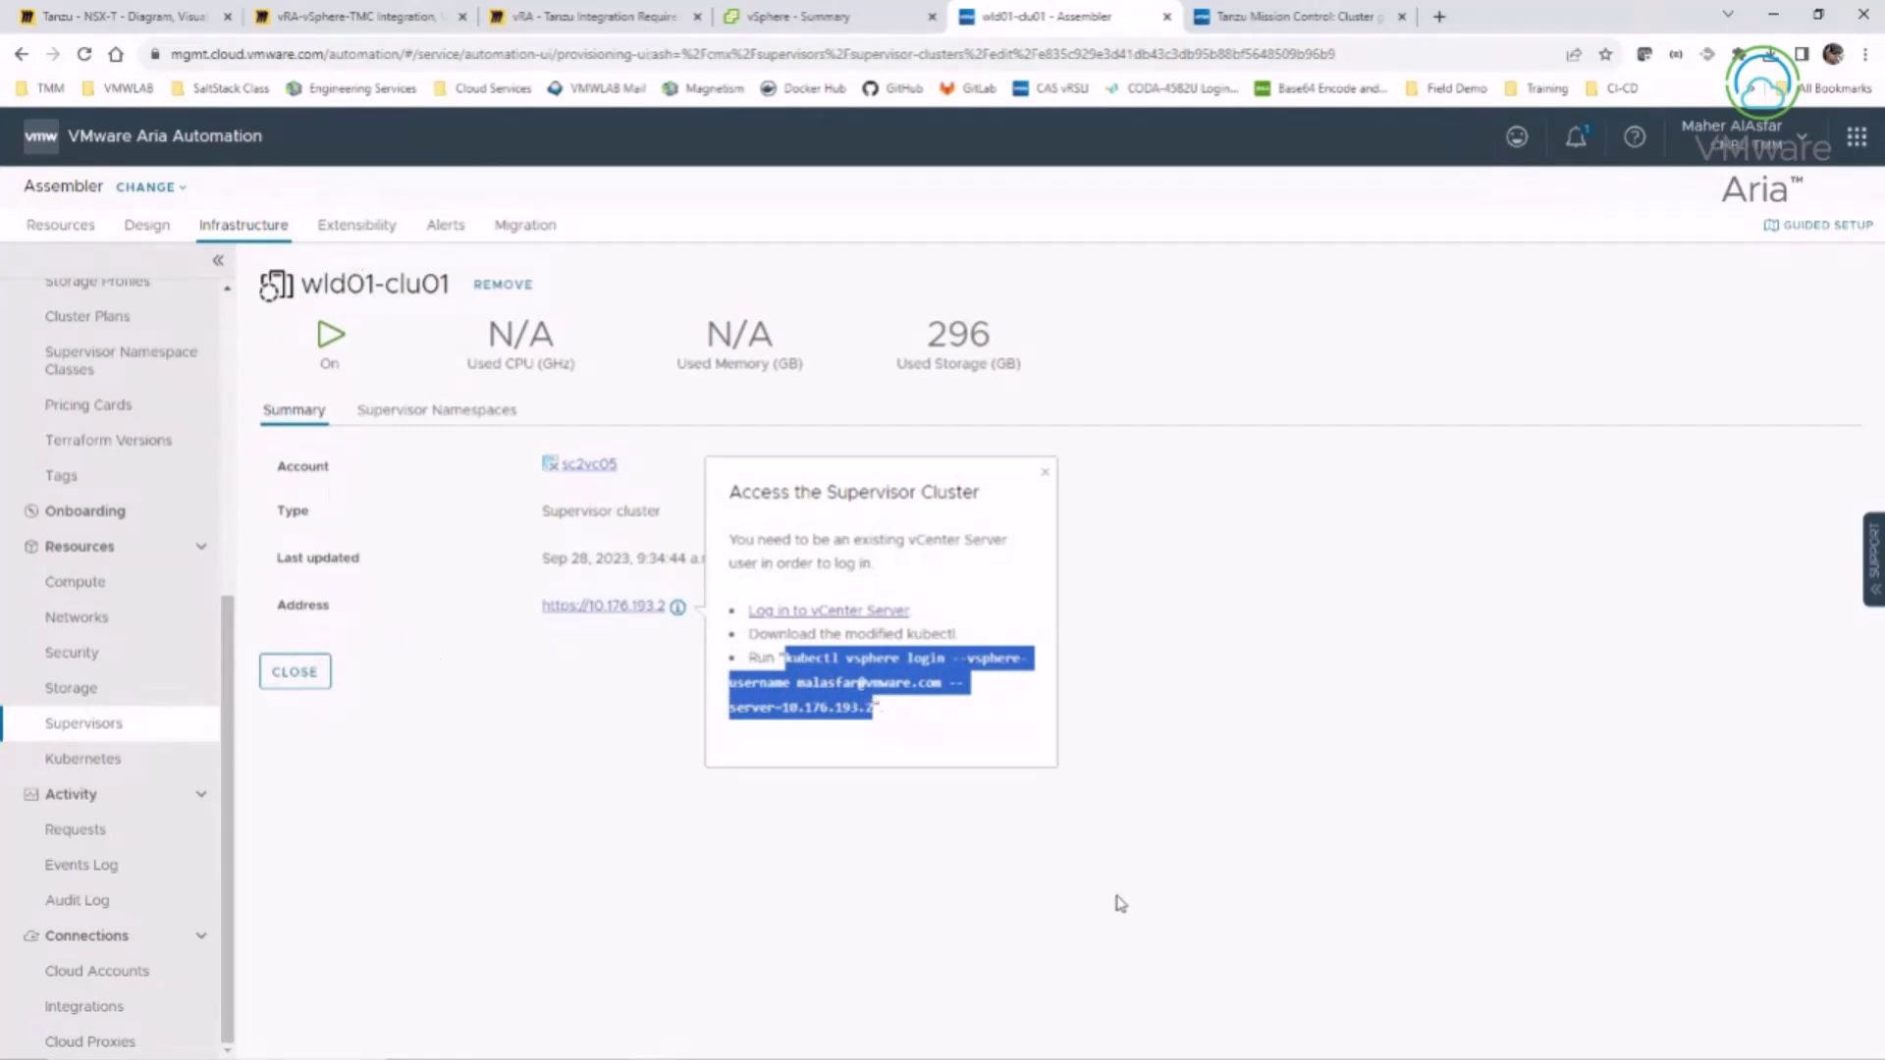
- Switch to the TMM Jump Server terminal and display the contents of connect-sc-tmm-vcf-safe.sh with cat
click(1283, 1041)
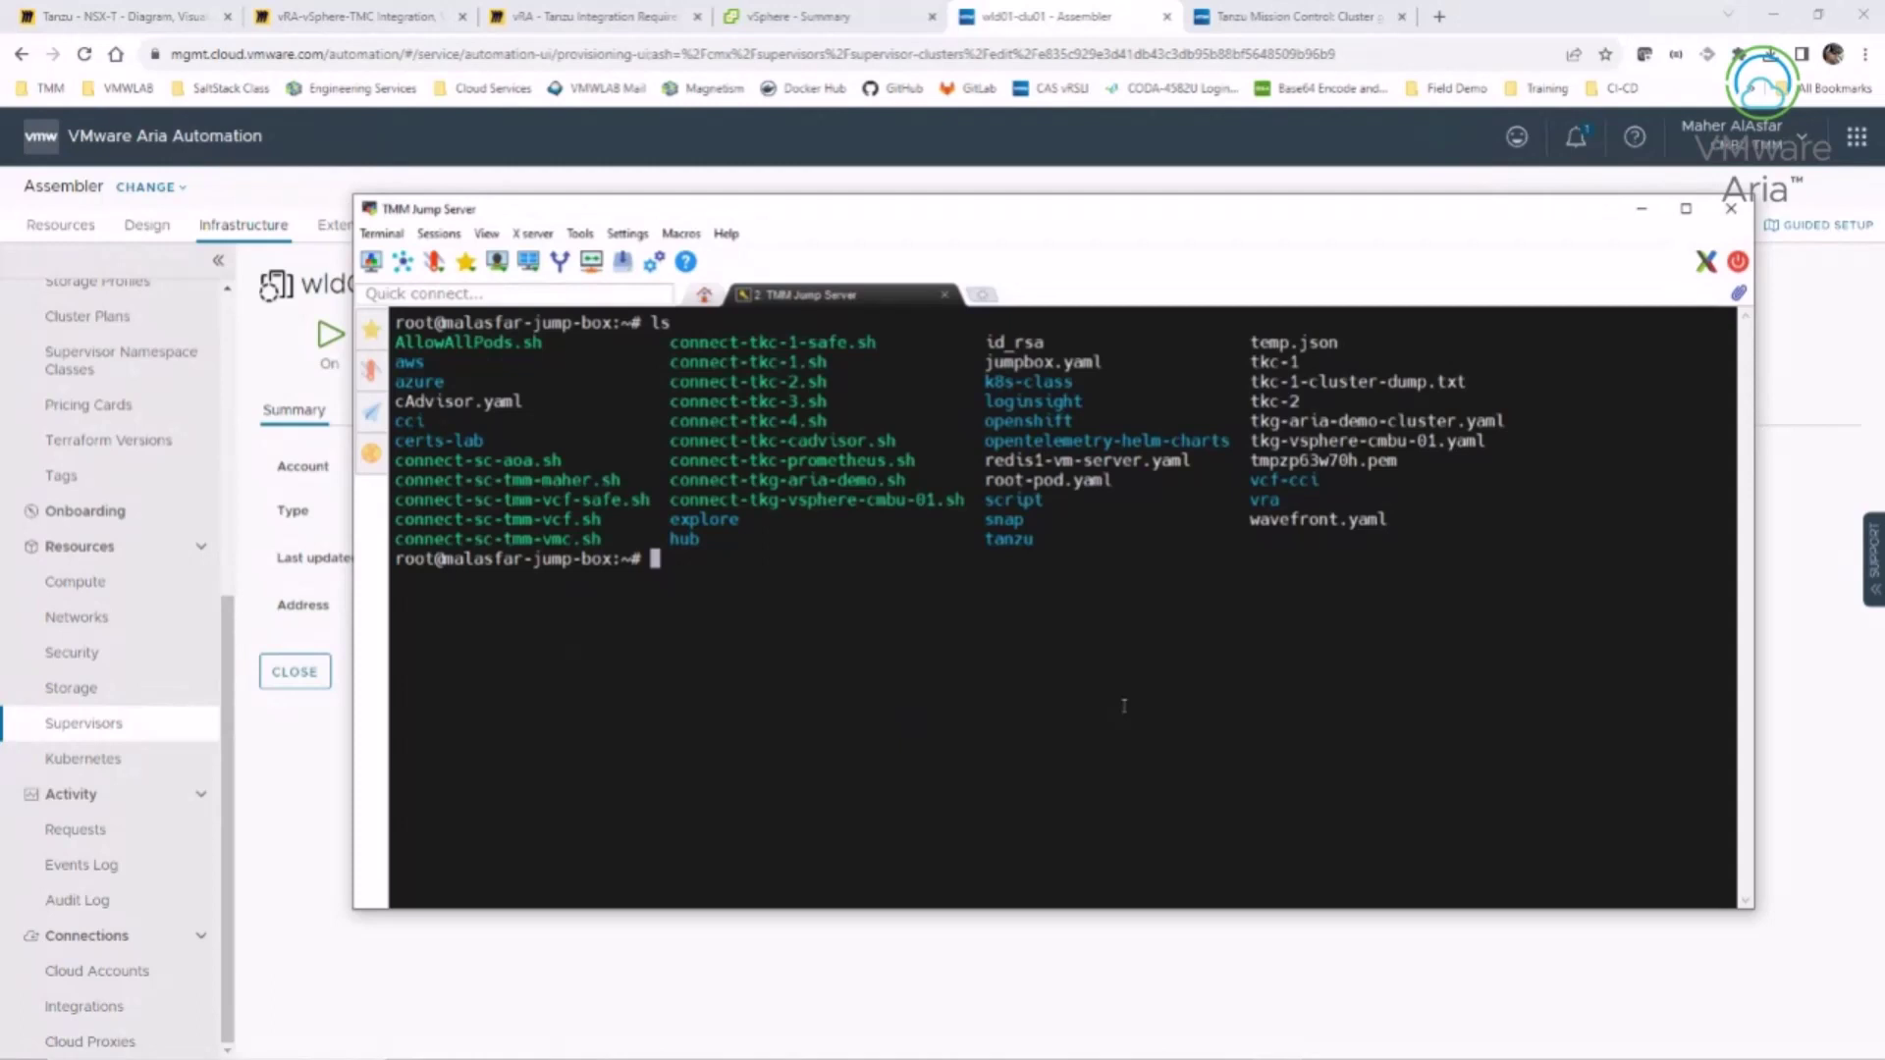
text(cat connect-sc-t)
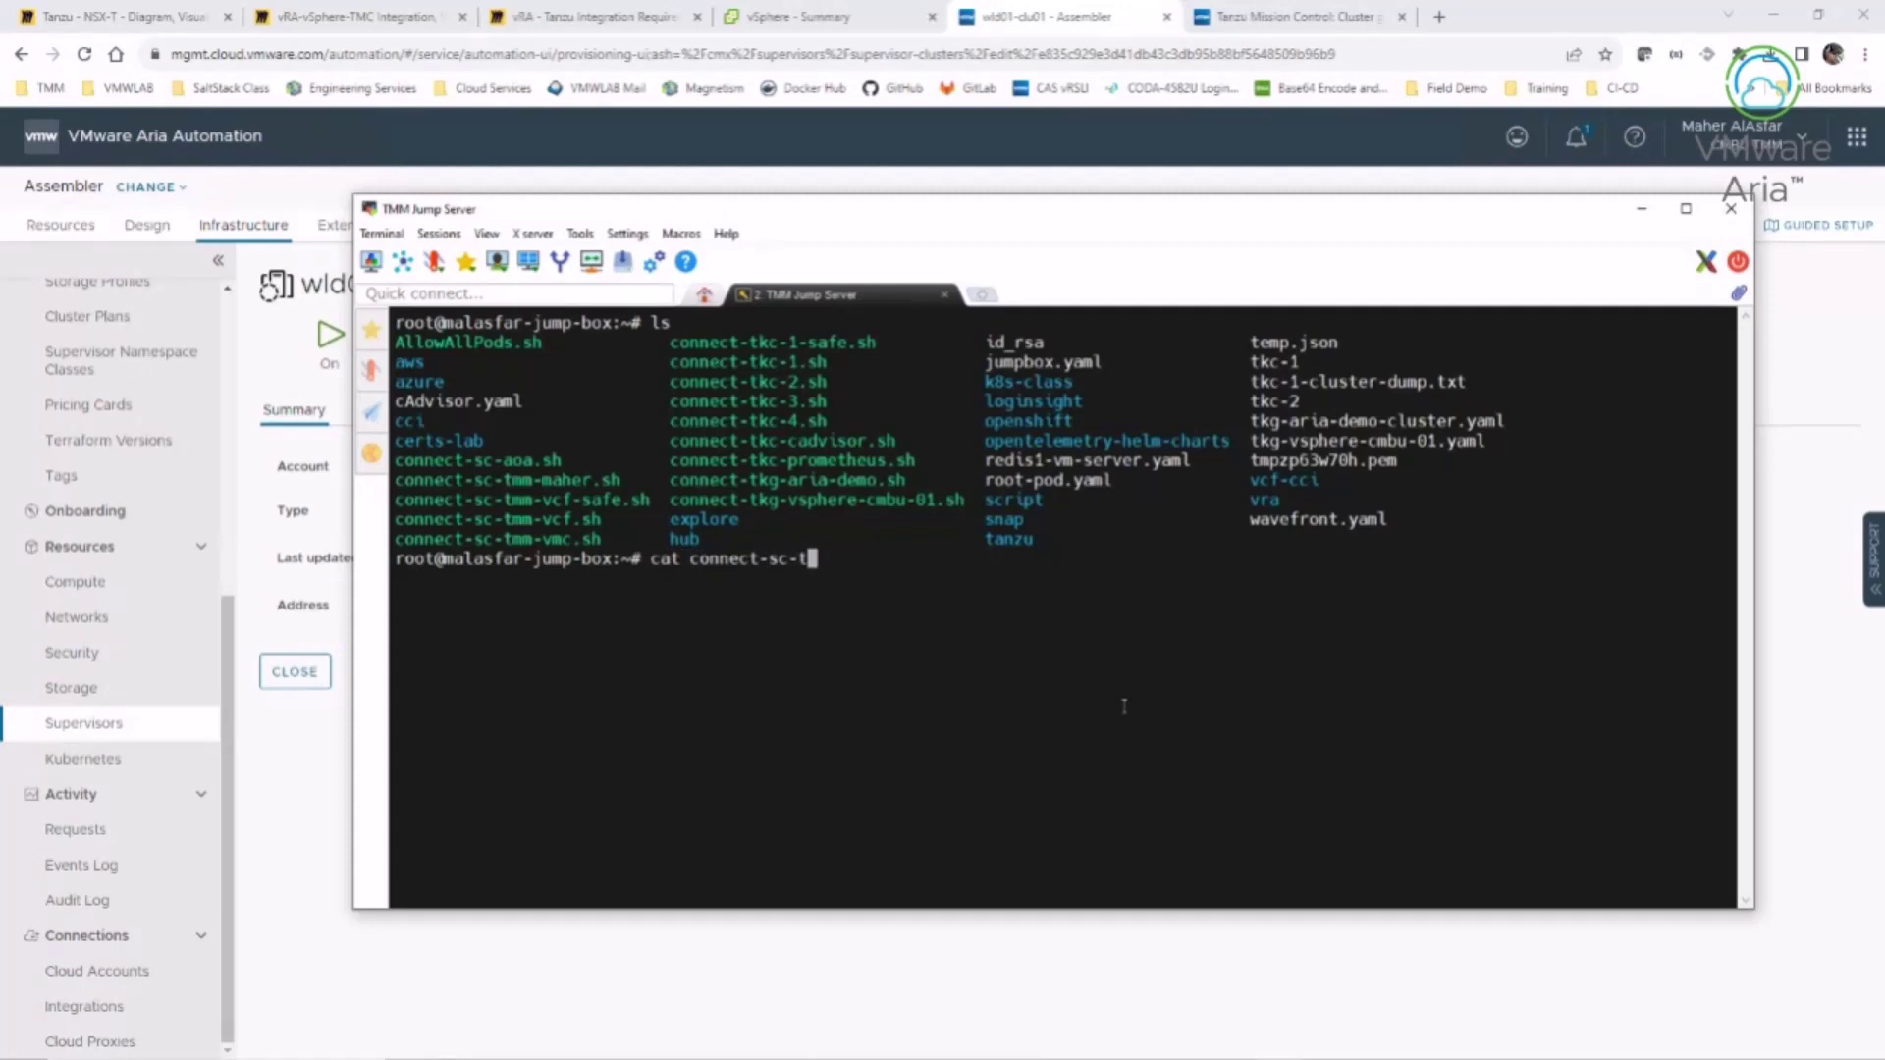
text(mm-vcf)
text(.)
key(Tab)
key(BackSpace)
key(BackSpace)
key(BackSpace)
key(BackSpace)
text(-)
key(Tab)
key(Return)
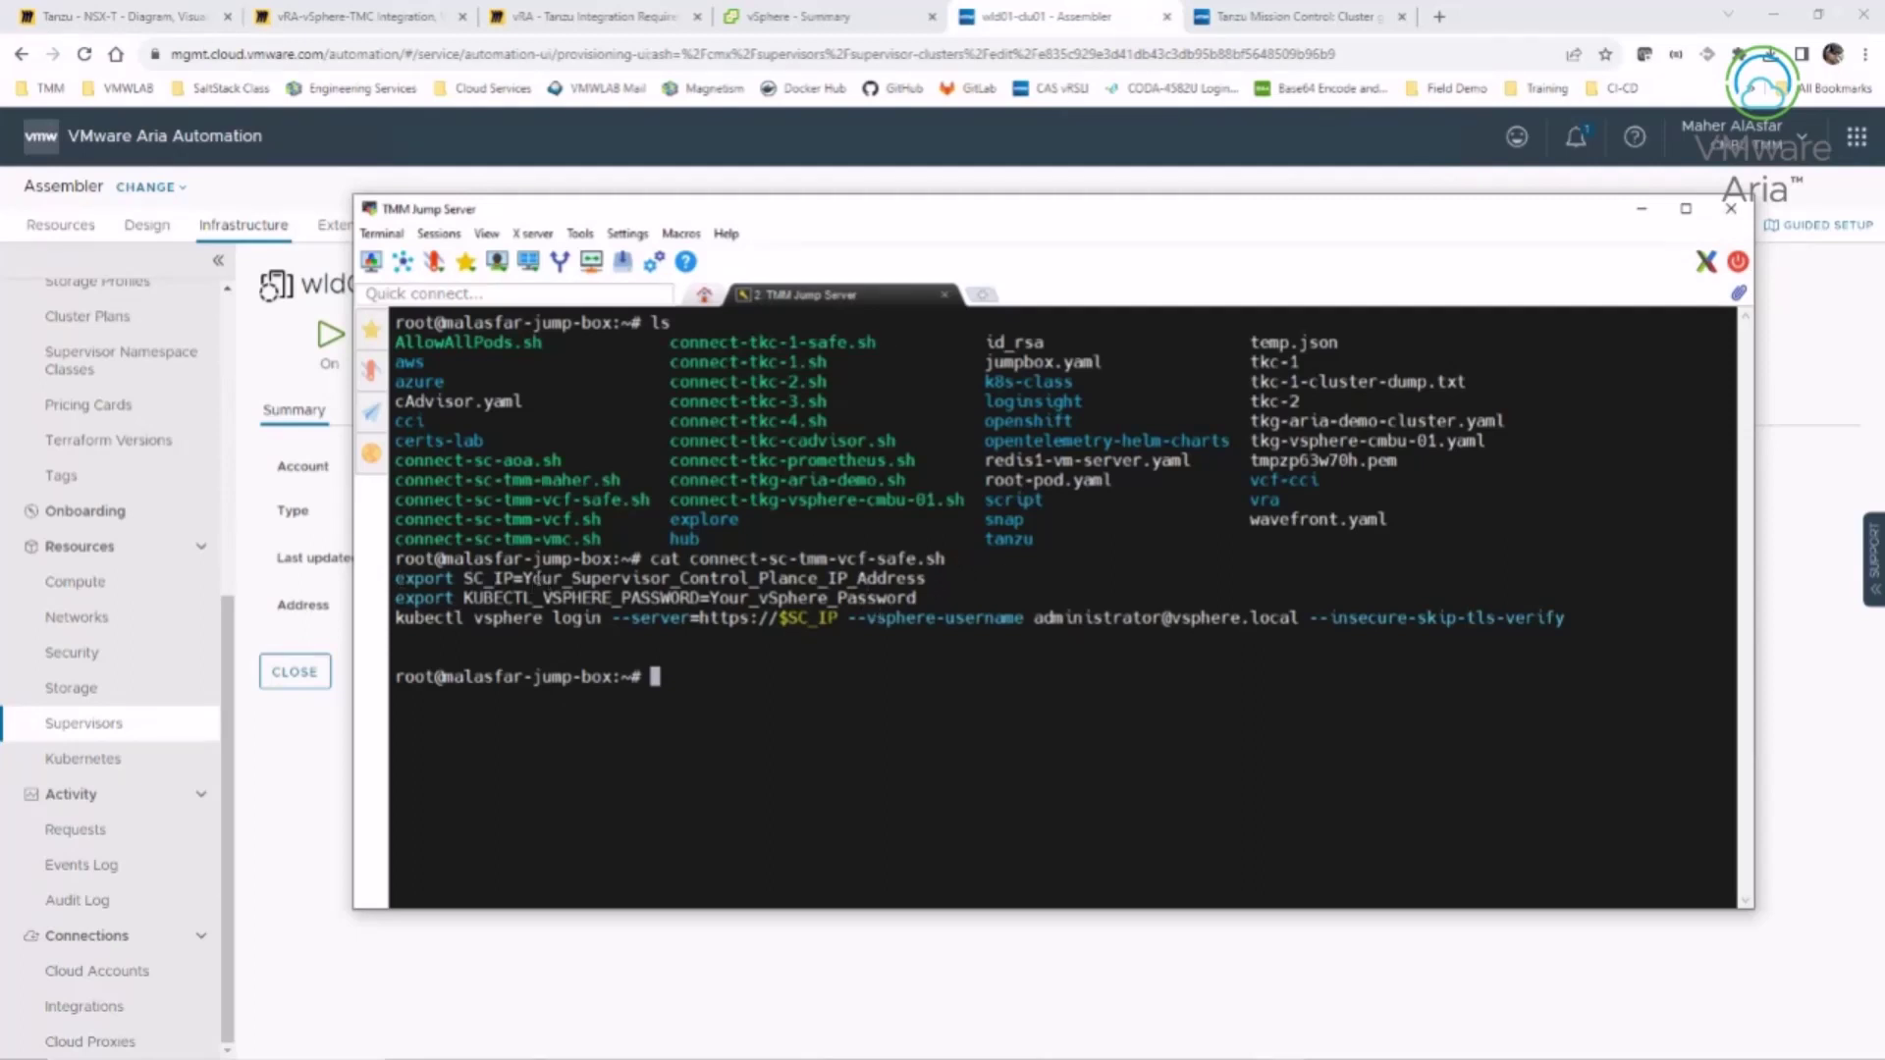
- Reposition the terminal window and run ./connect-sc-tmm-vcf.sh to log in to the supervisor cluster
drag(837, 211, 1273, 200)
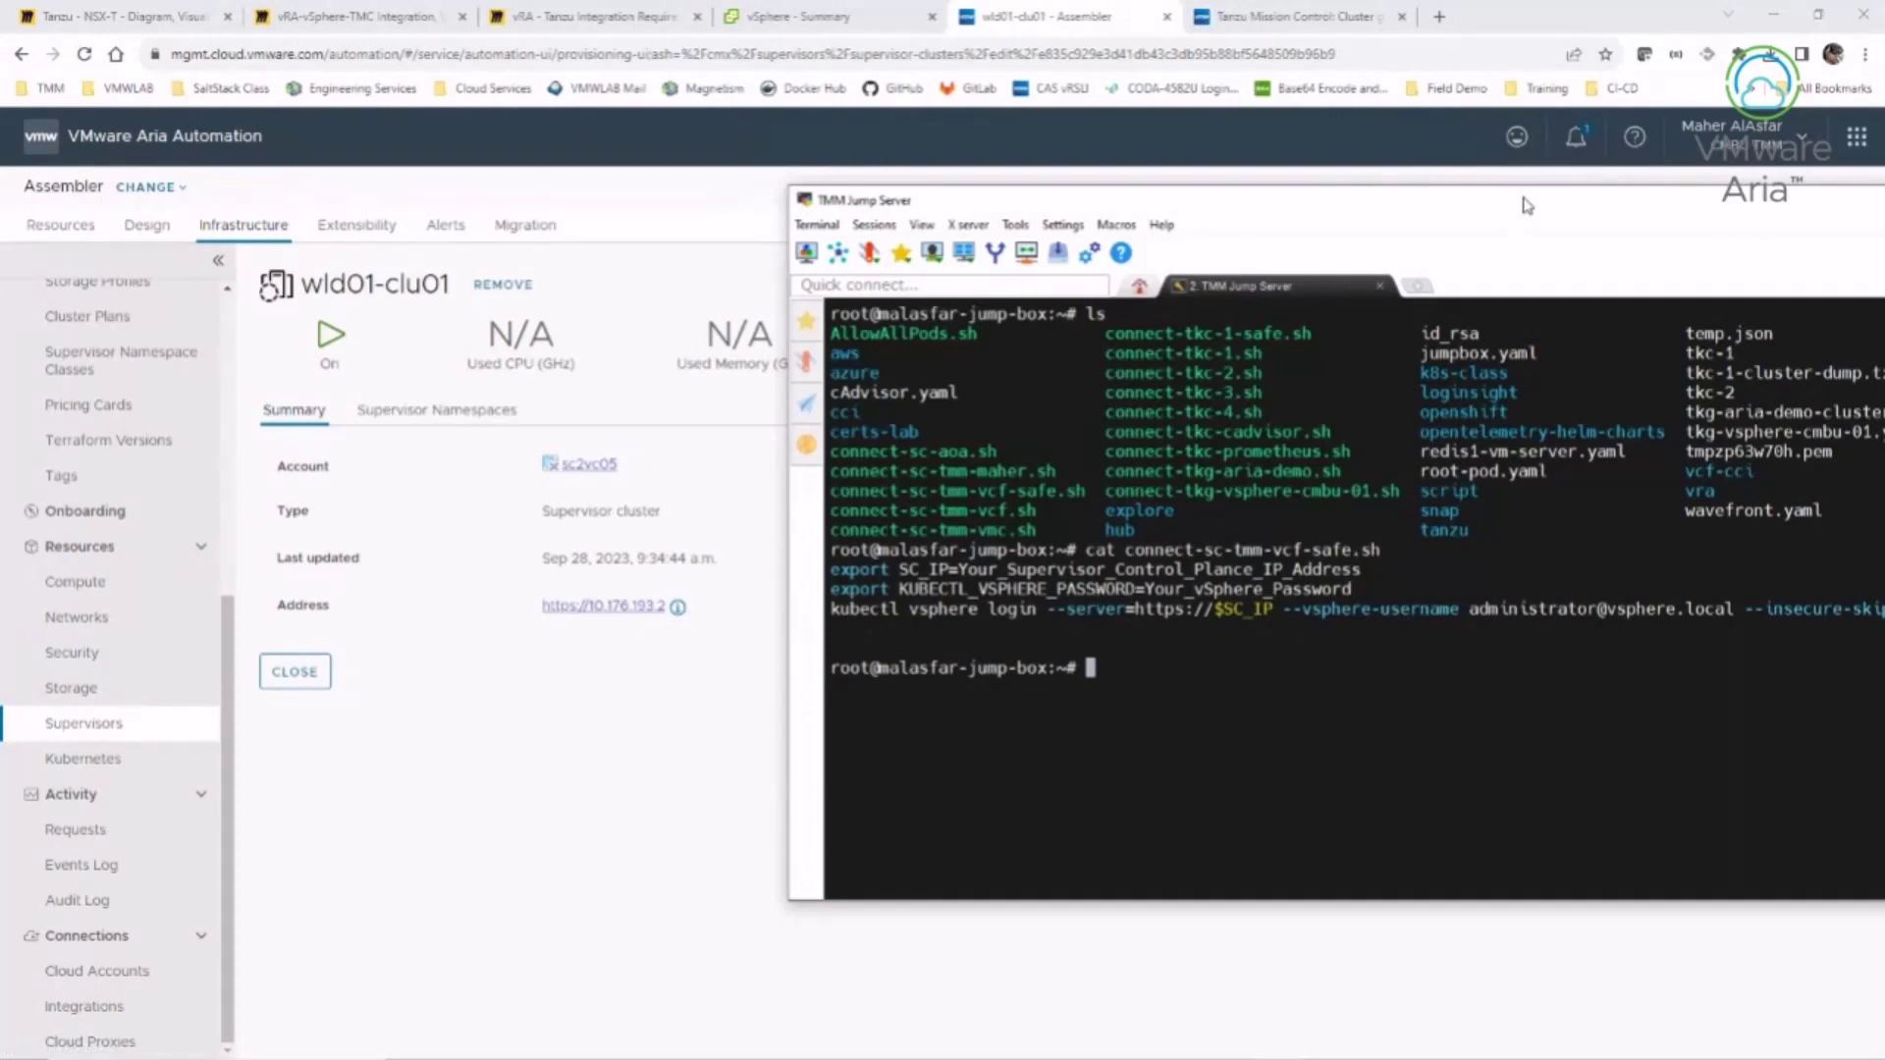
drag(1522, 198, 1201, 219)
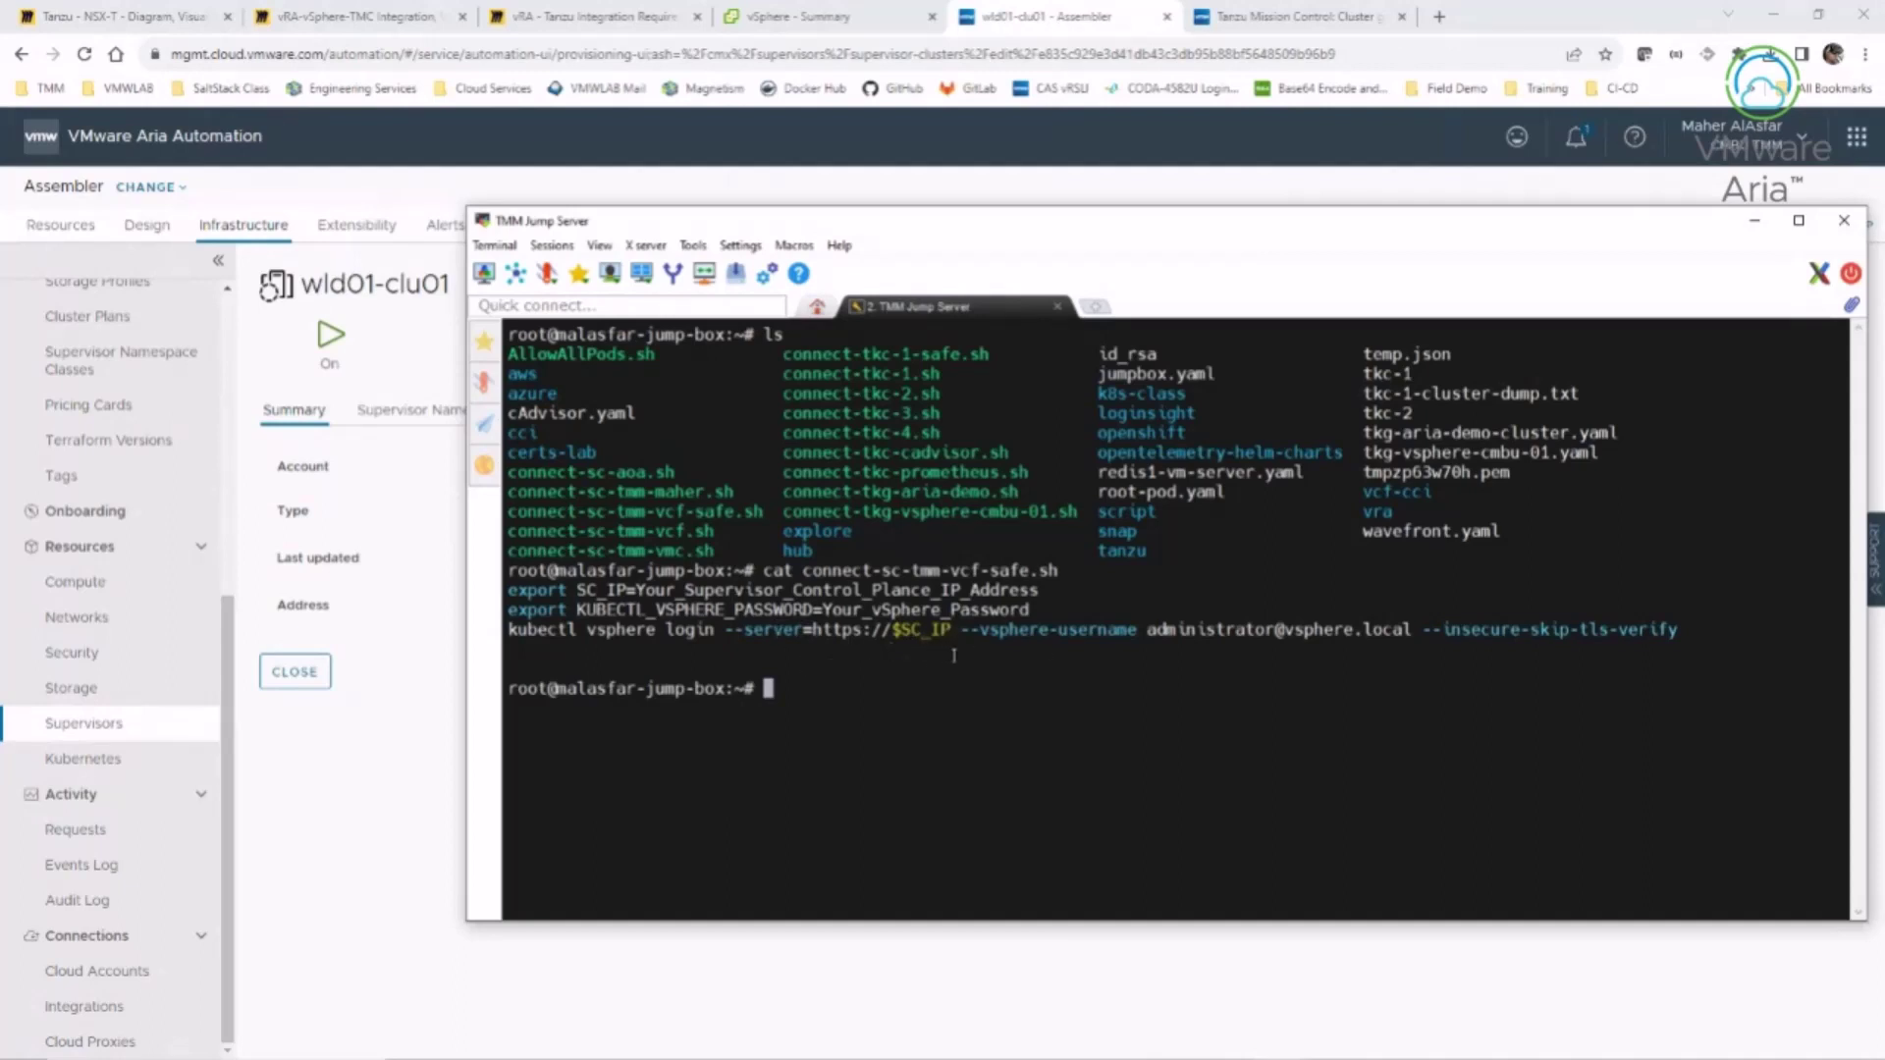
triple_click(1399, 707)
click(1251, 680)
text(./connect-sc-tmm-vcf.sh)
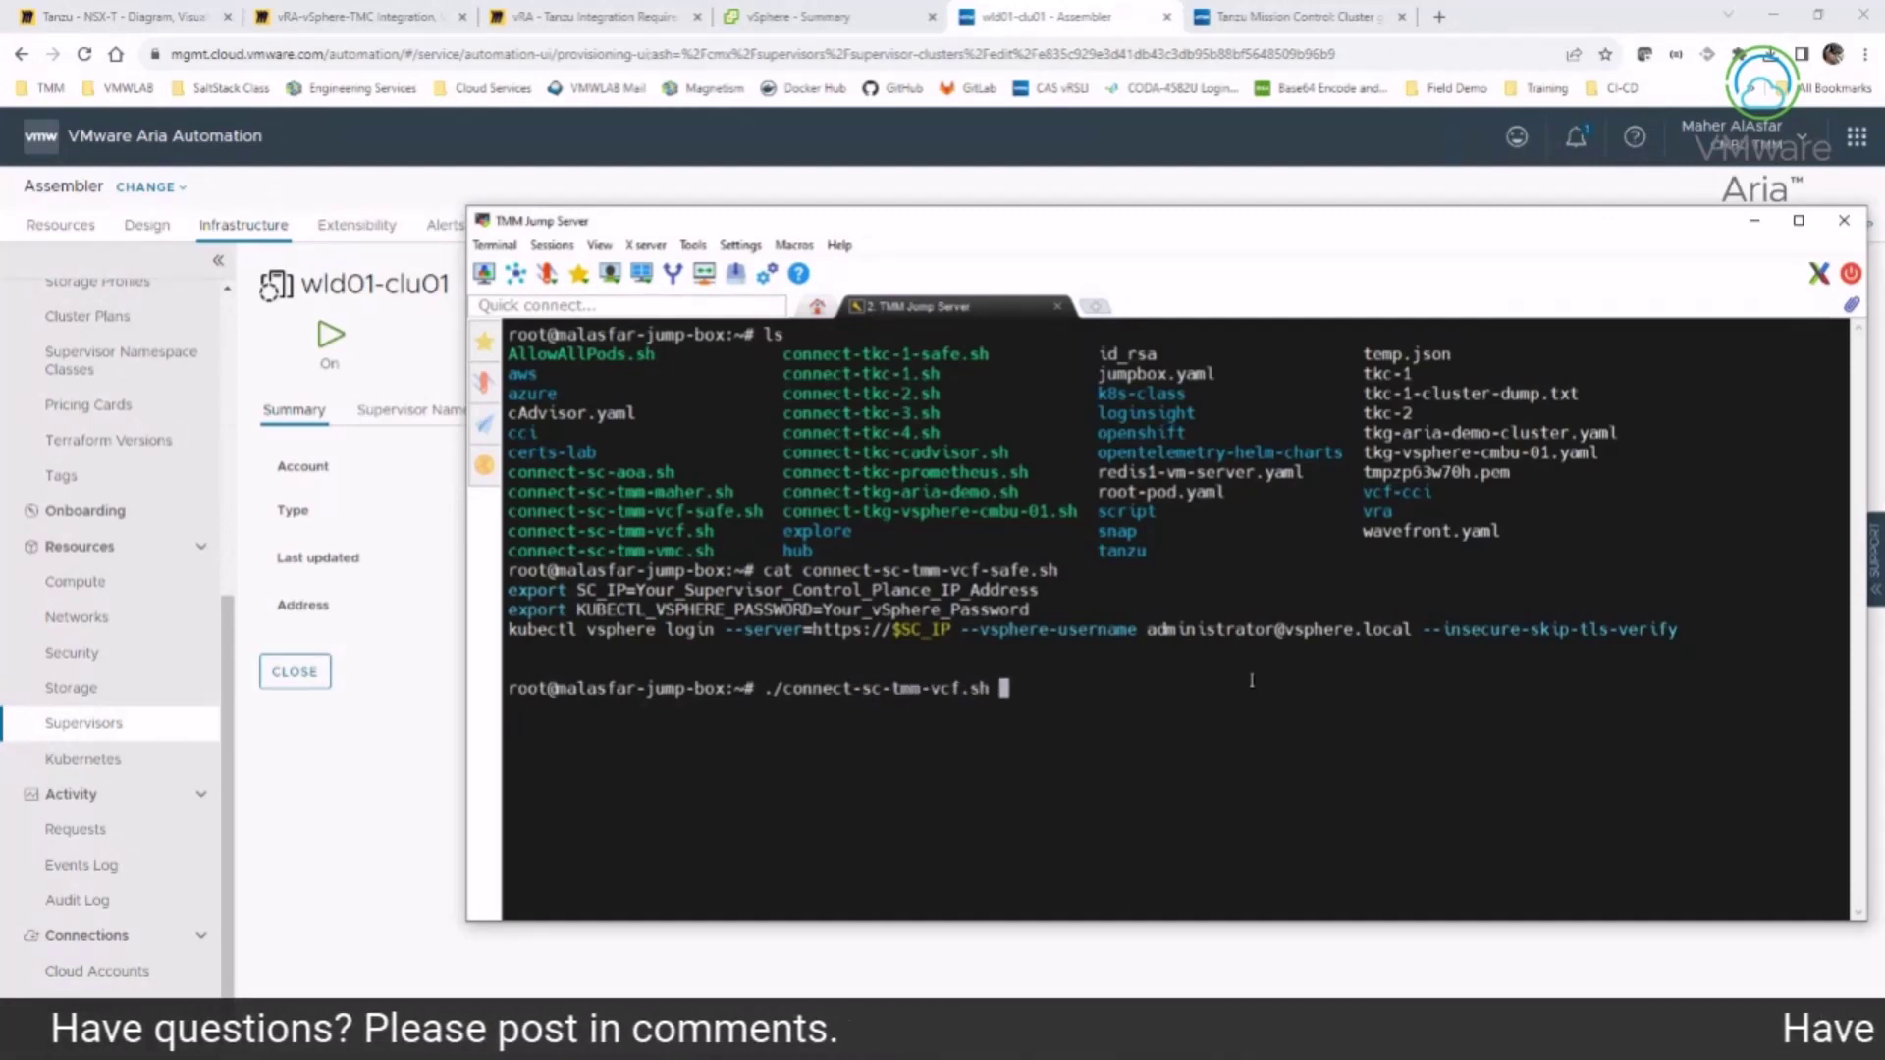
key(Return)
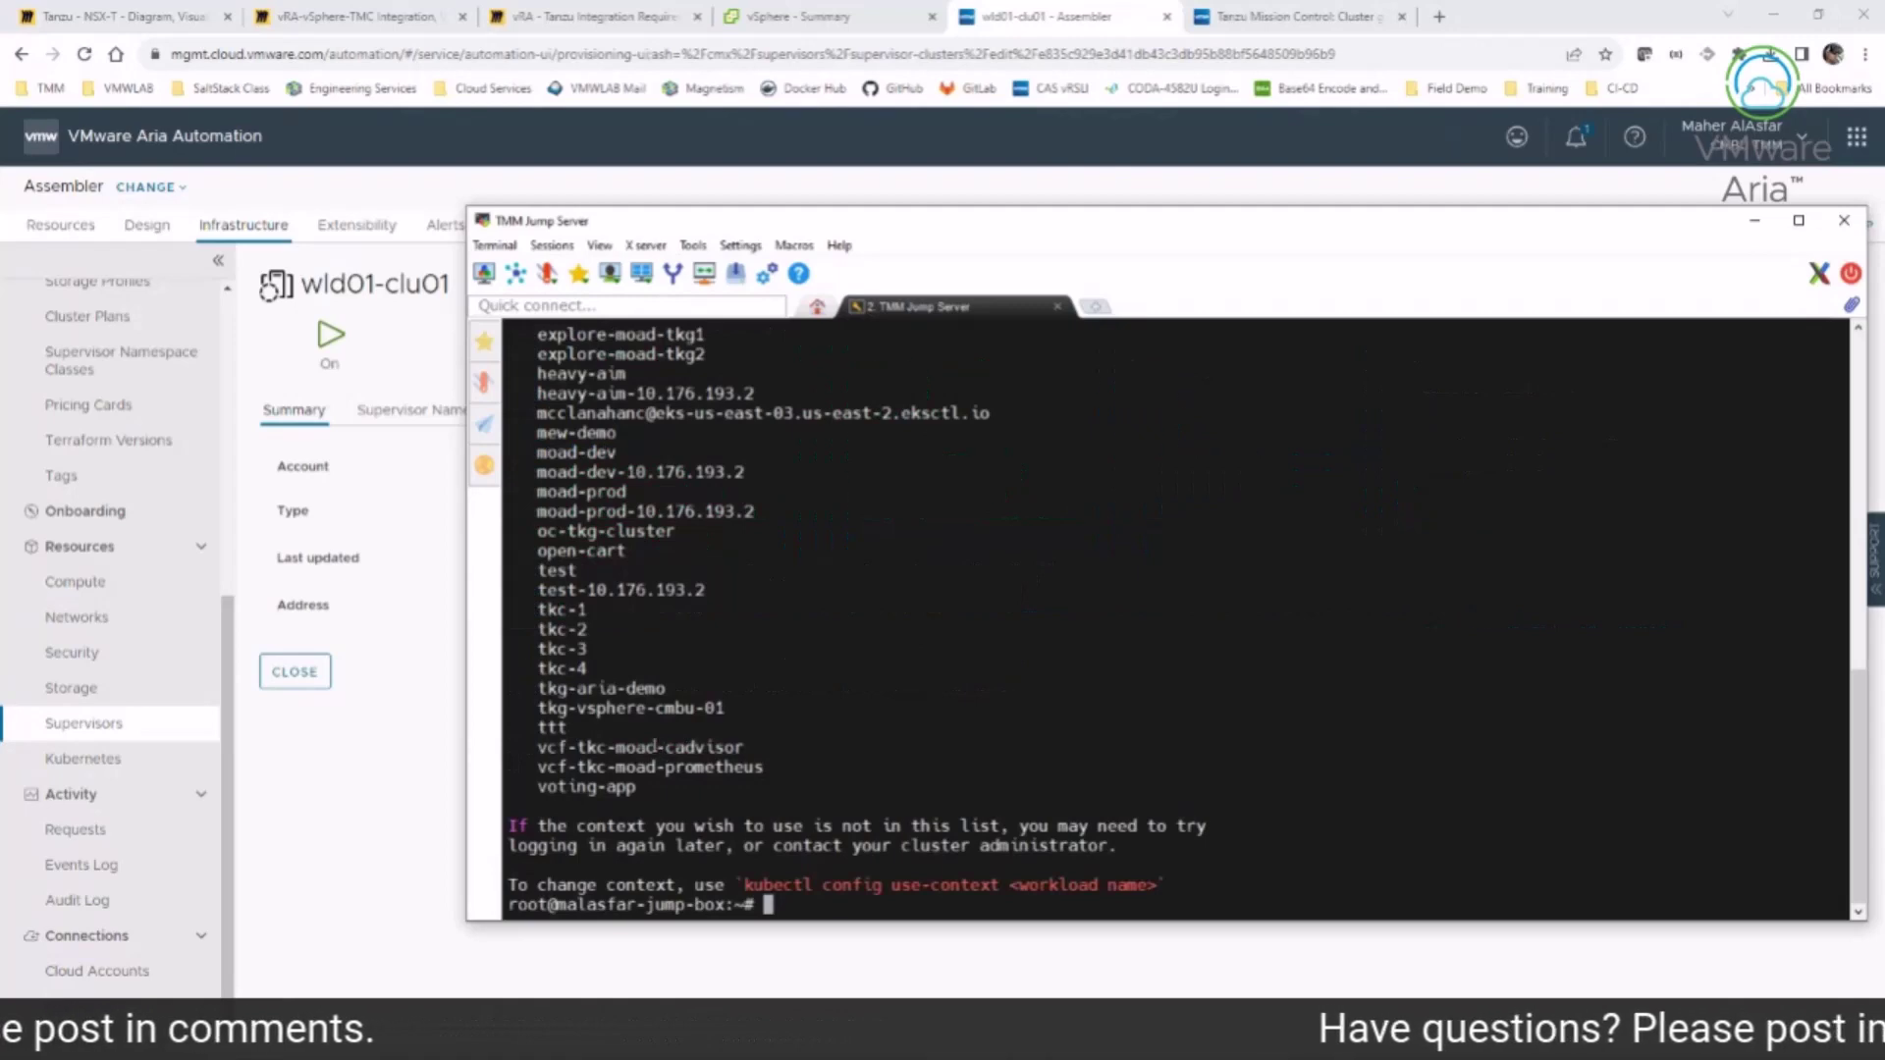
- Review the login output and the list of accessible Kubernetes contexts in the terminal
scroll(611, 491, up, 8)
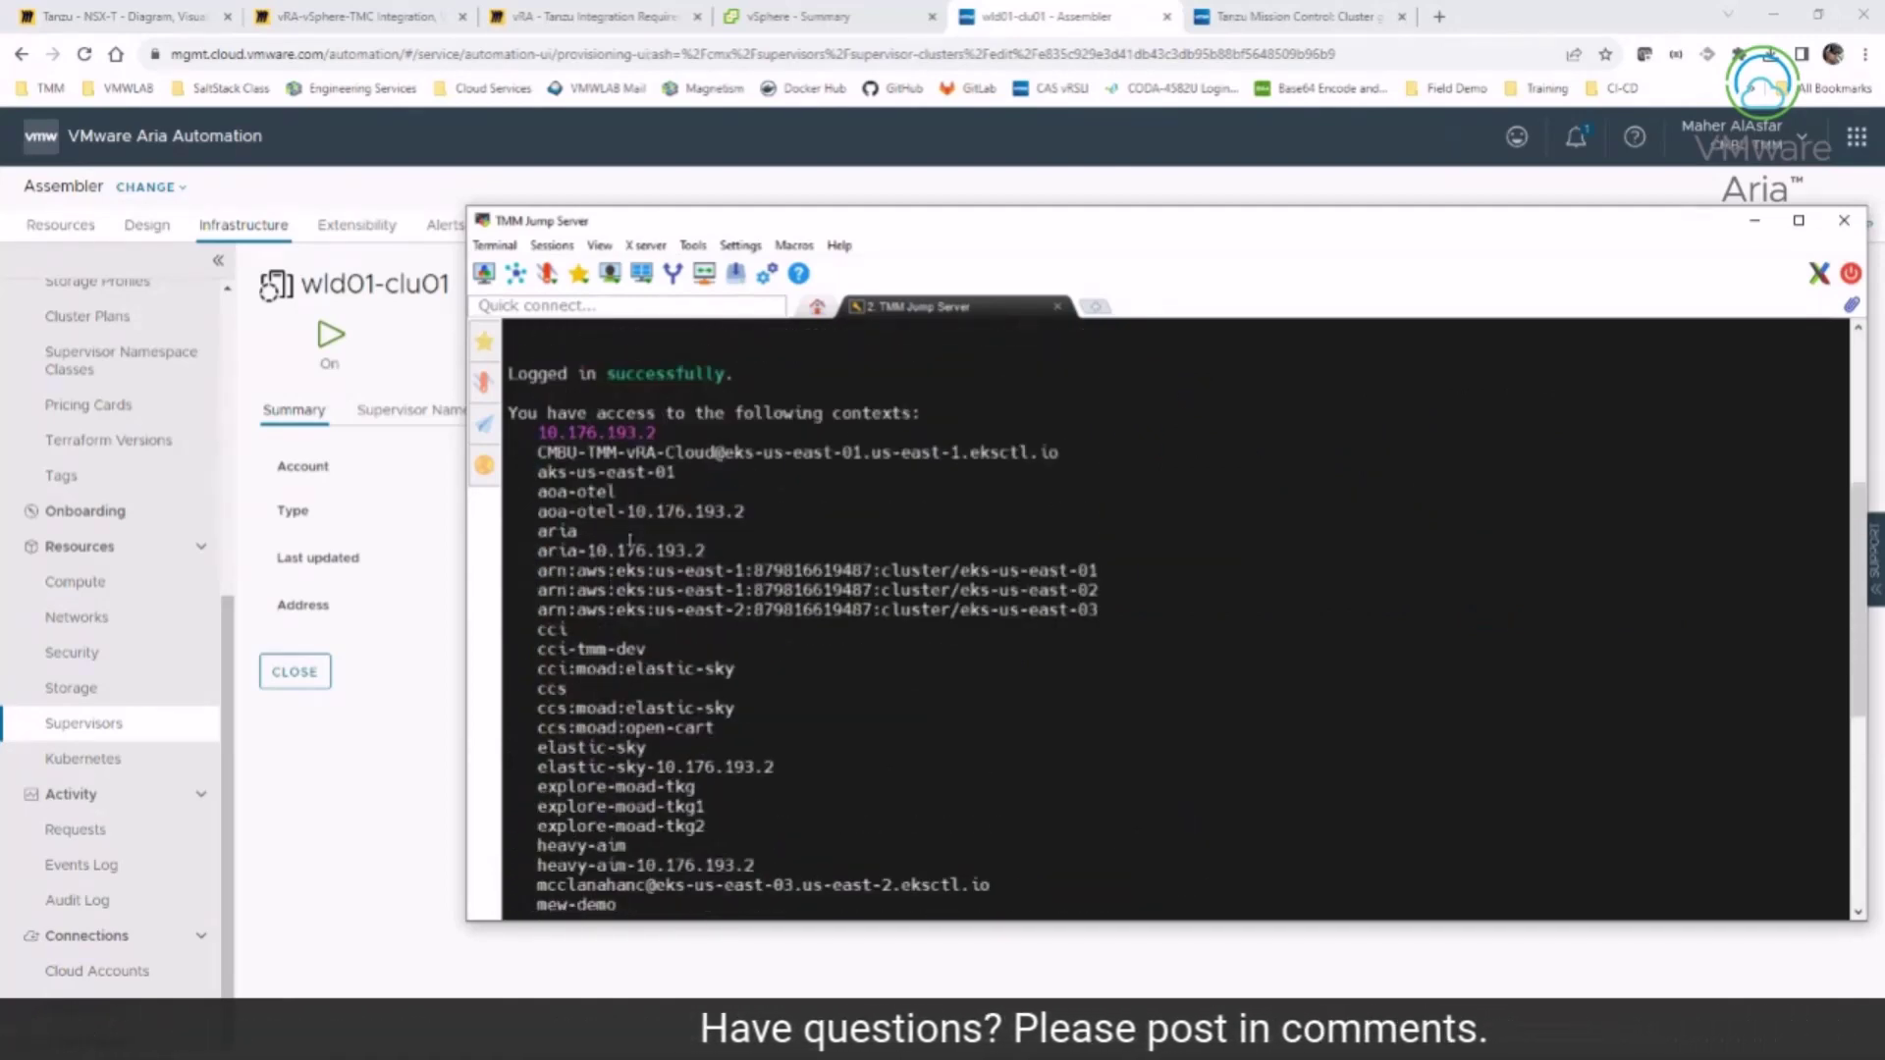
scroll(609, 602, down, 3)
scroll(610, 602, down, 5)
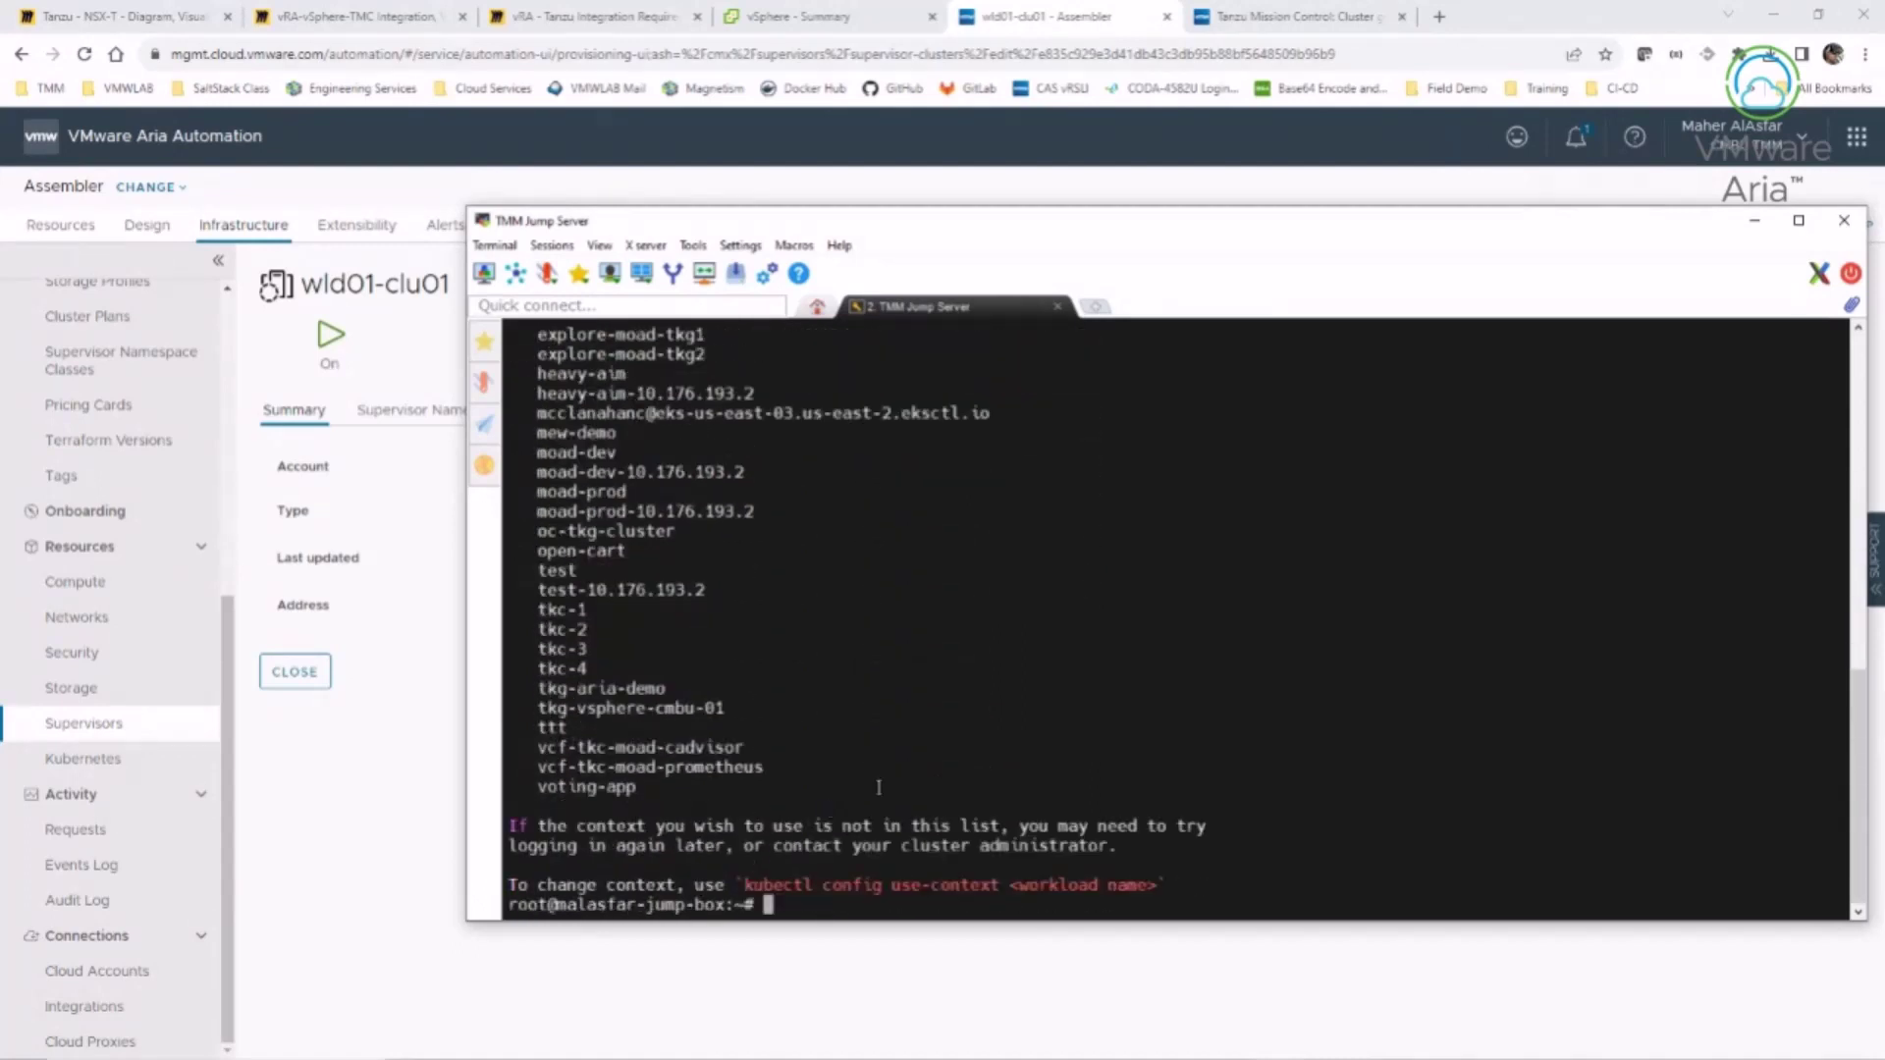
- Copy the supervisor cluster's context 10.176.193.2 from the login output and switch to it with k config use-context
scroll(878, 787, up, 8)
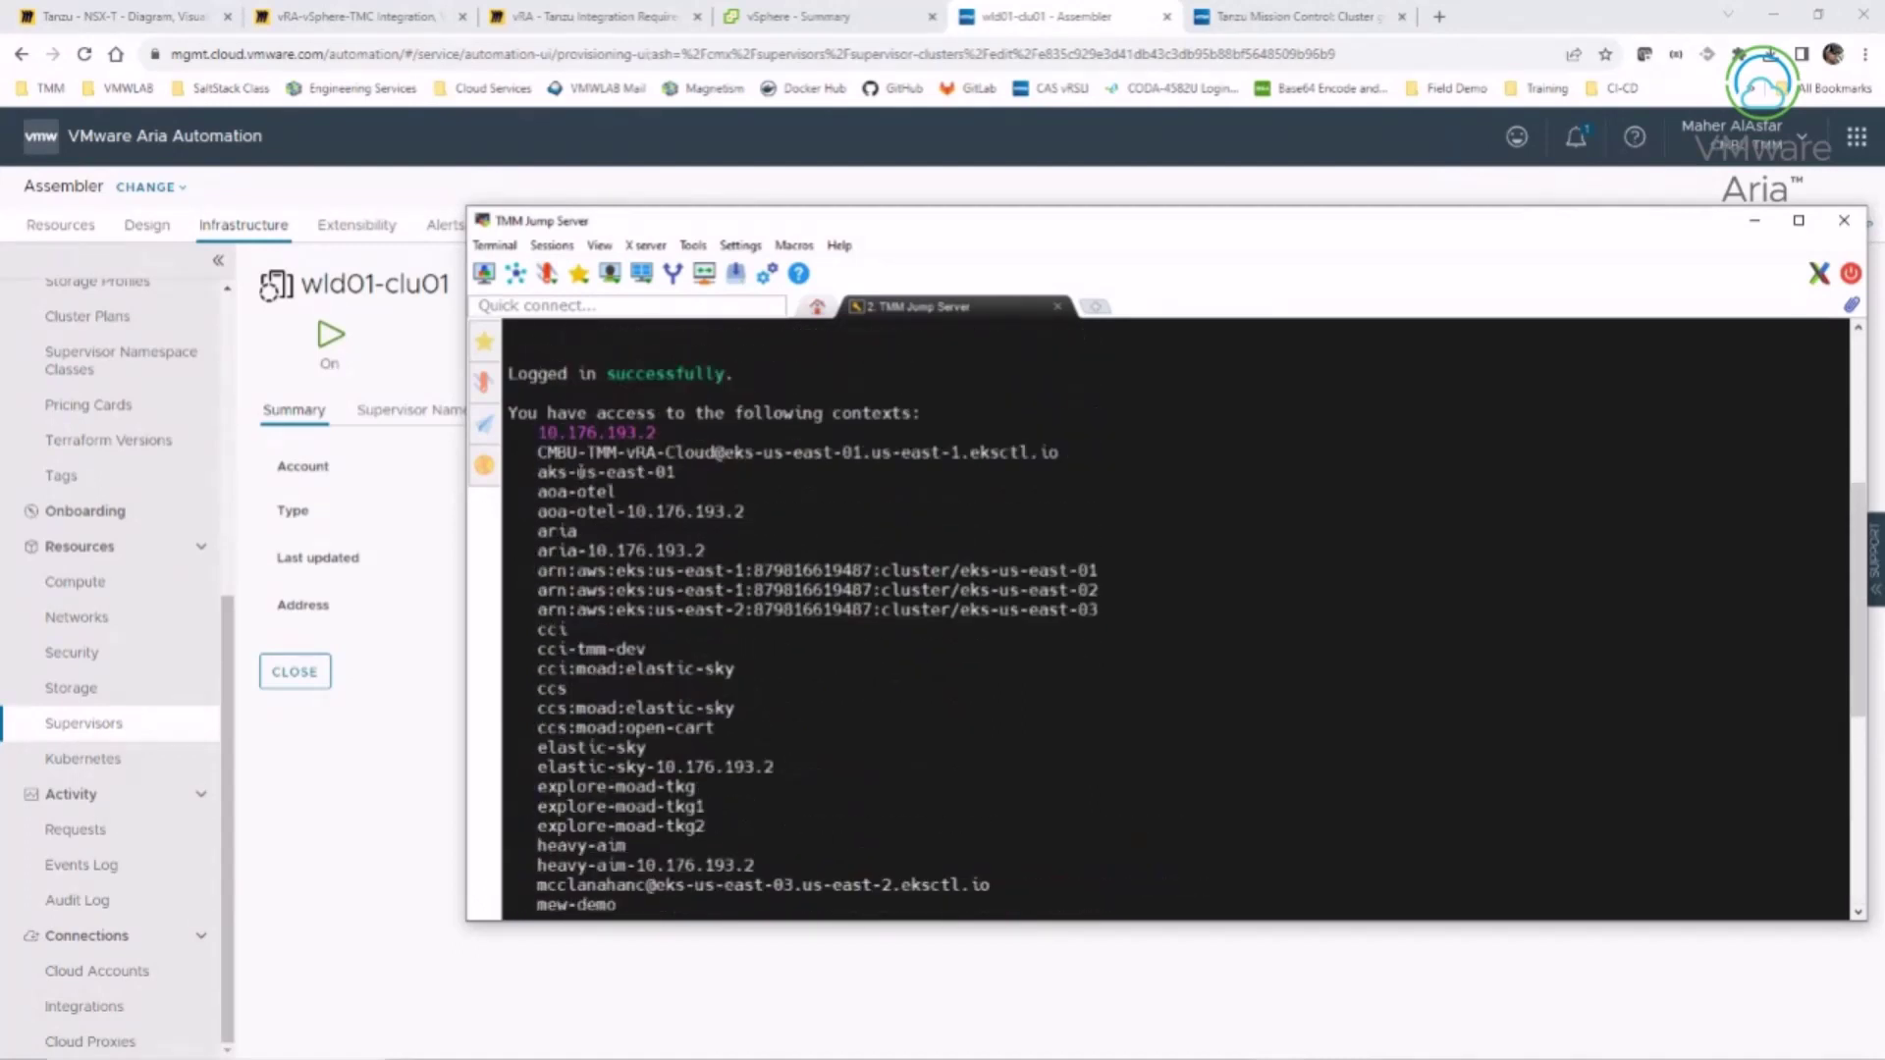
drag(538, 433, 656, 433)
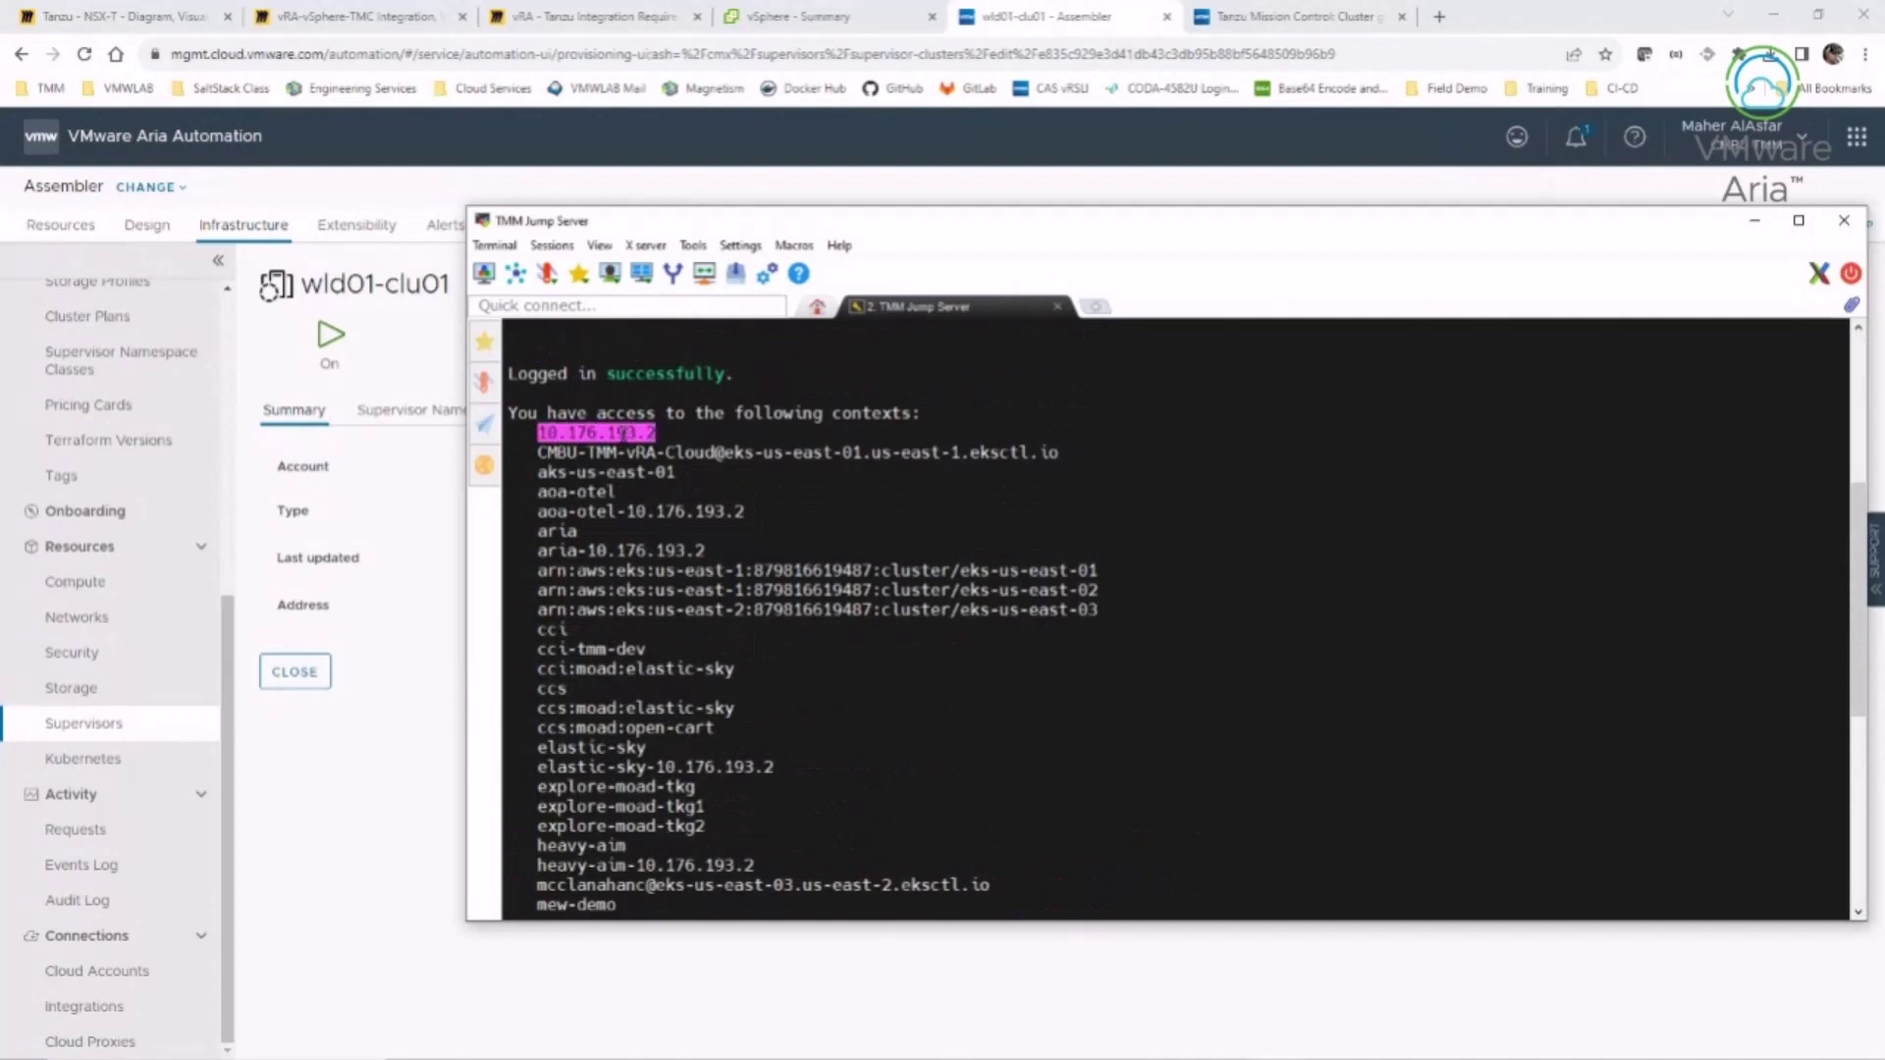
right_click(621, 433)
click(638, 448)
scroll(866, 782, down, 8)
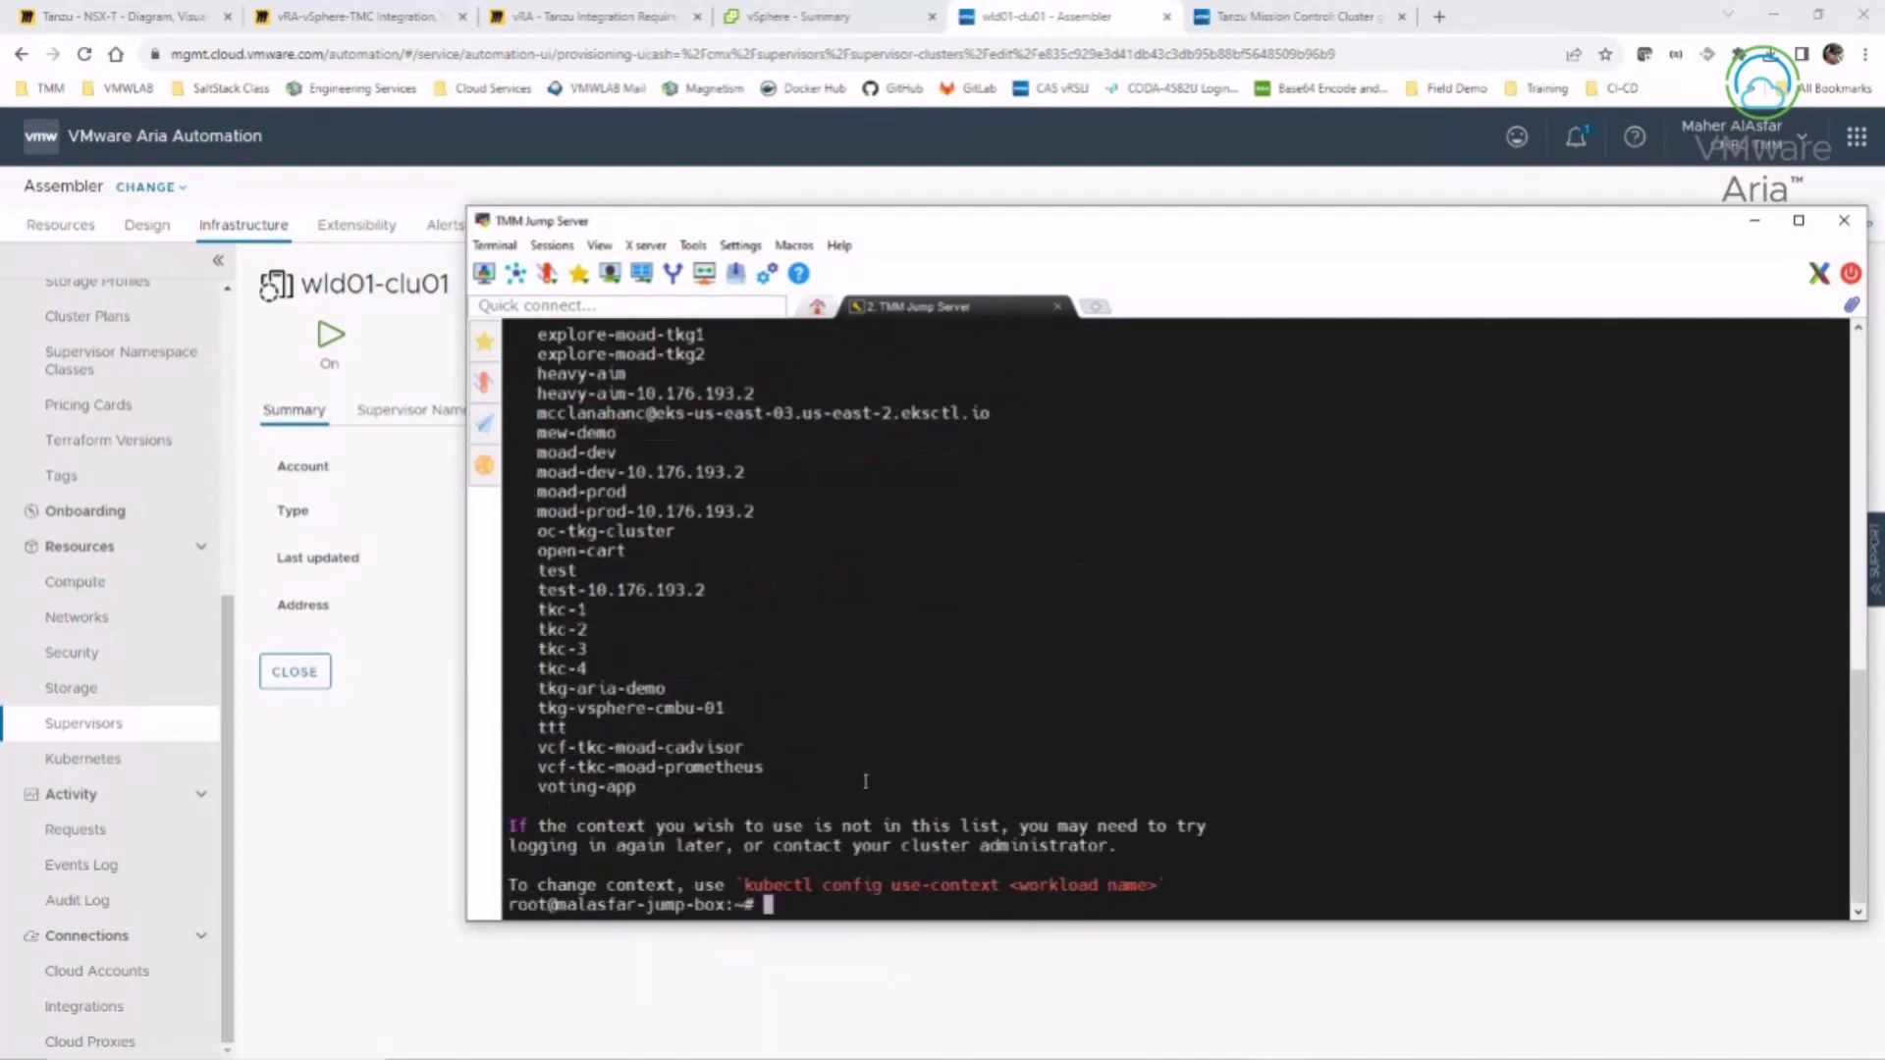
text(k config use-context)
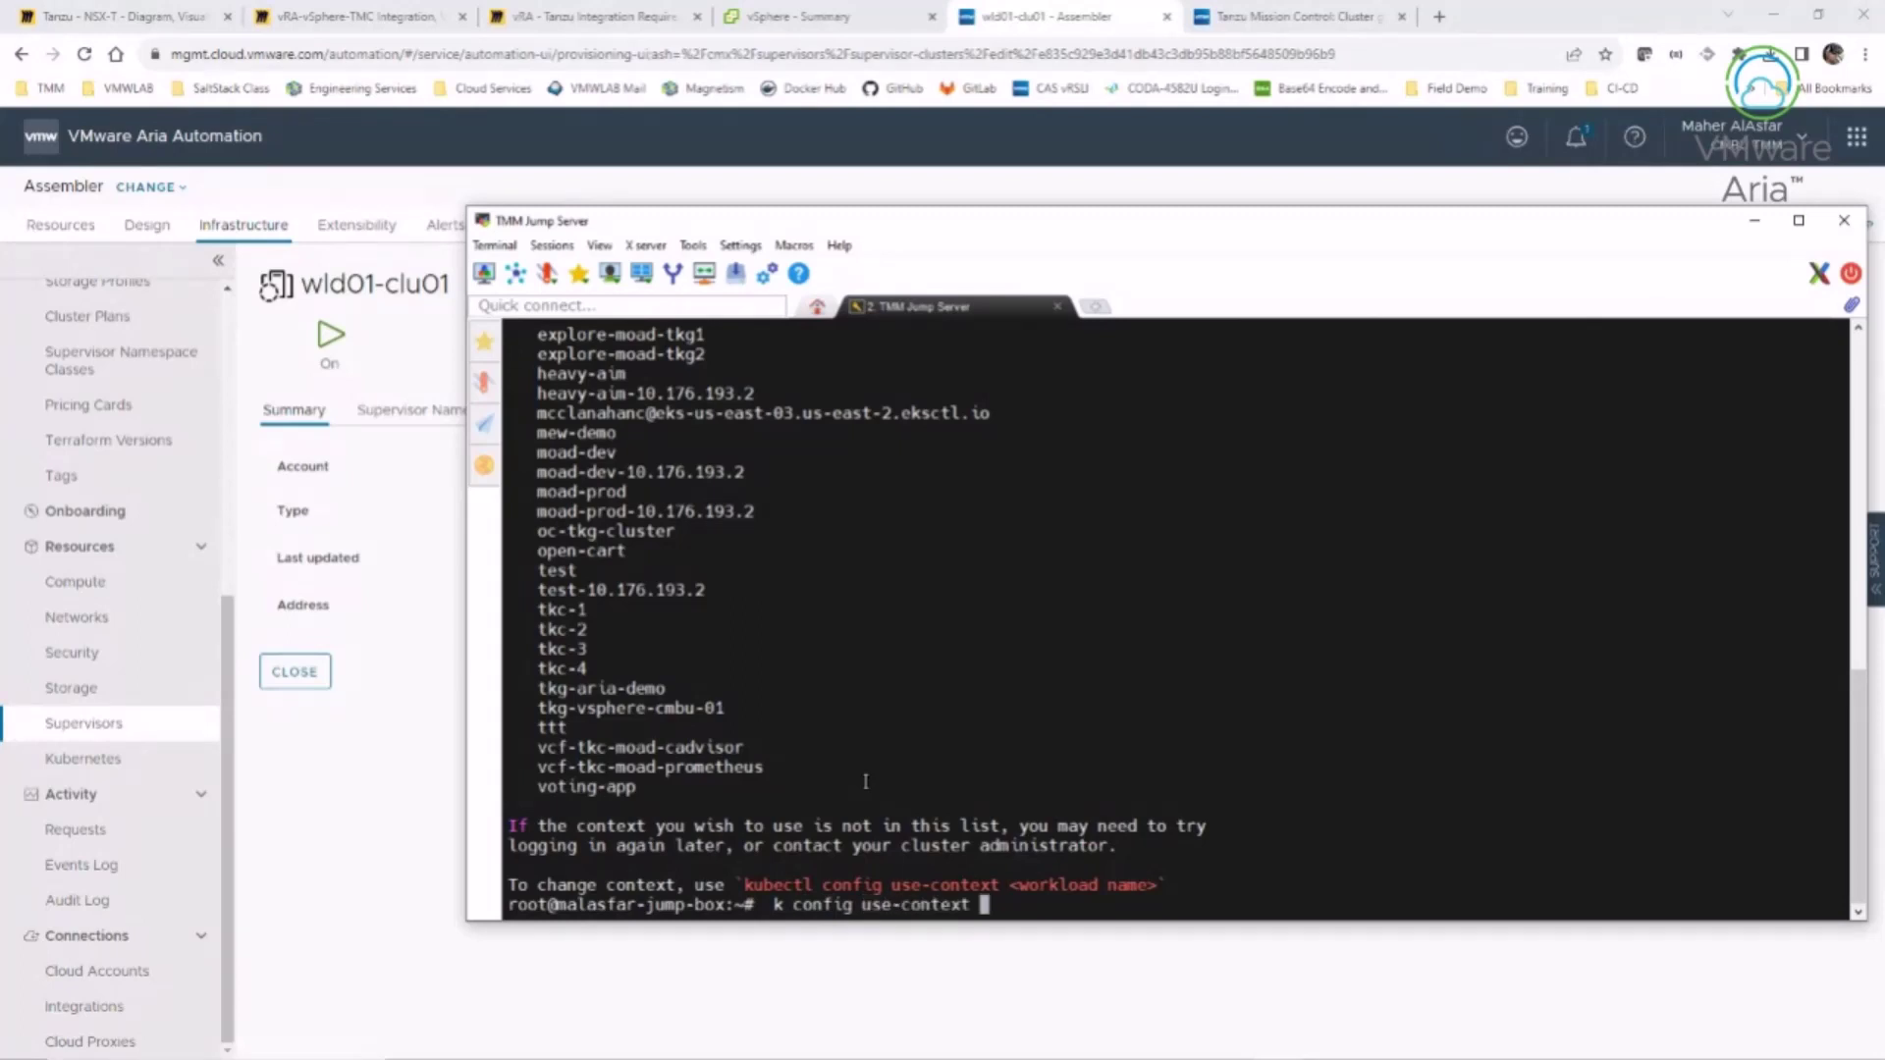
right_click(865, 781)
key(Return)
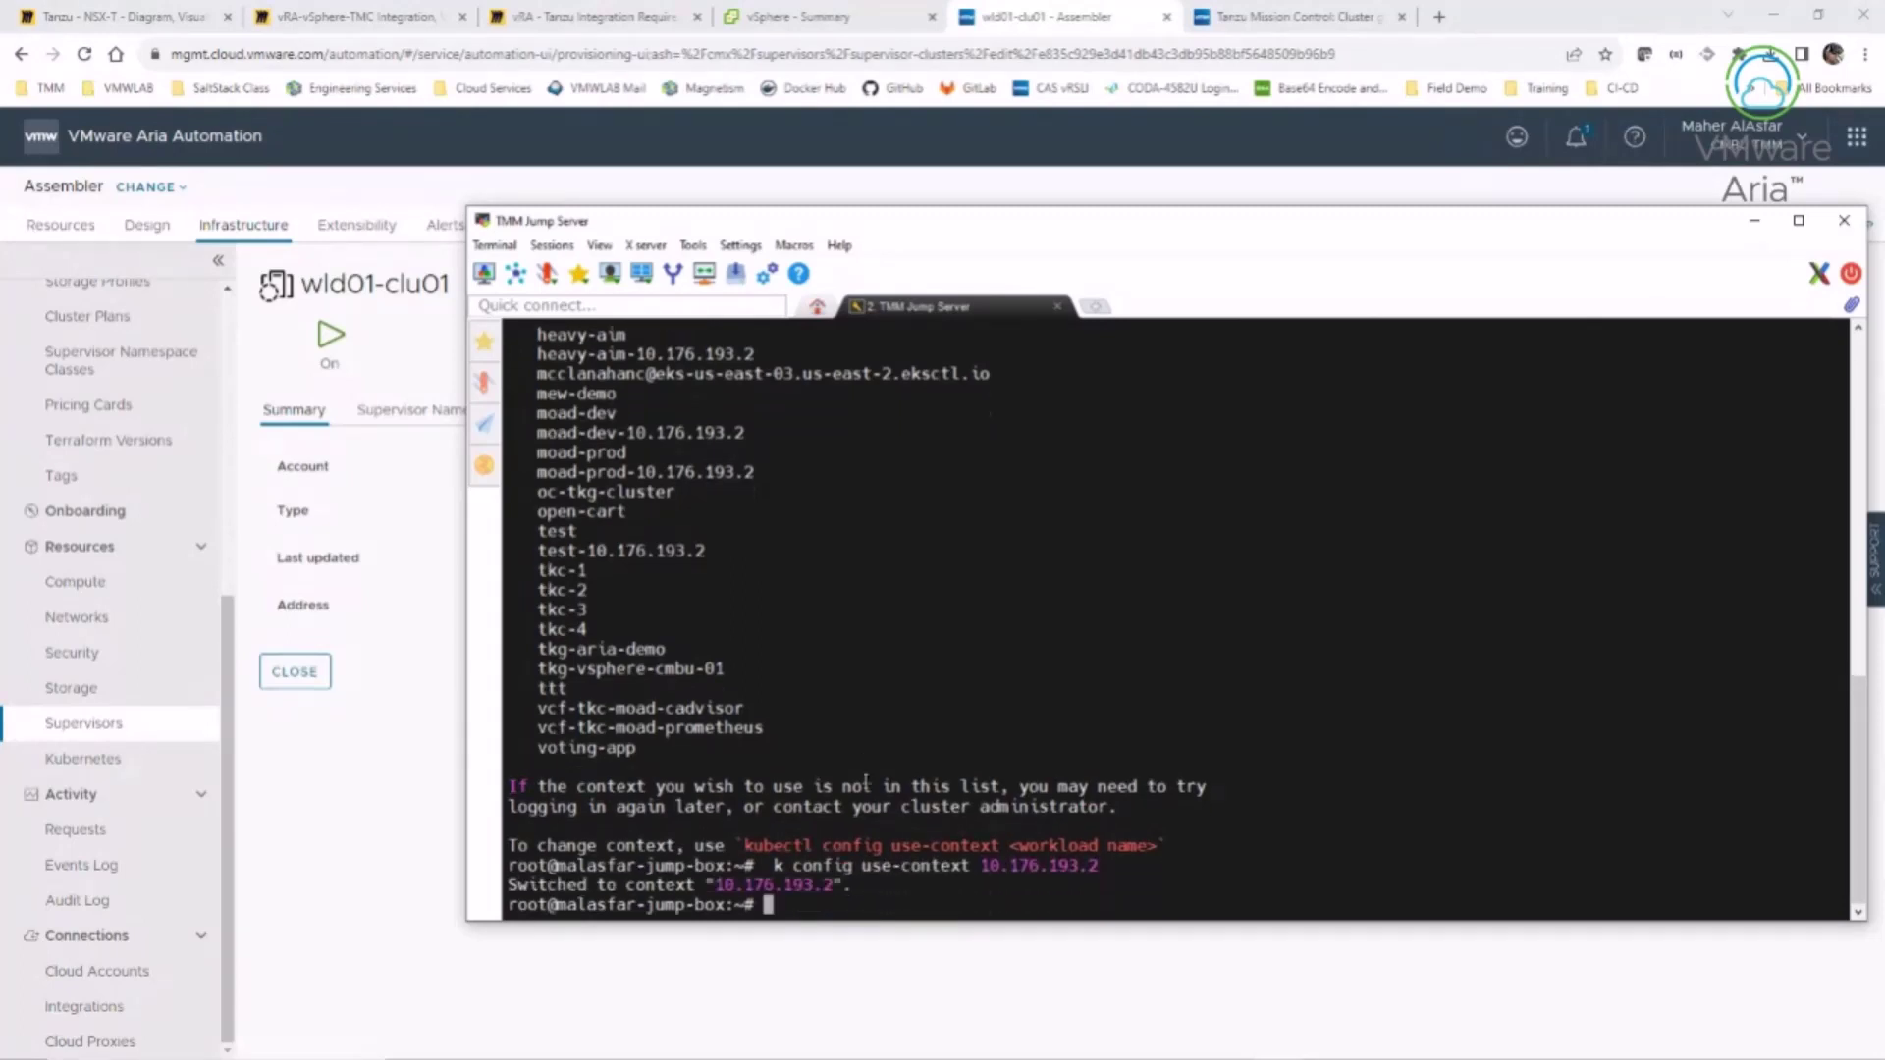
- List the supervisor cluster's nodes with k get nodes and highlight the control-plane,master role of the first node
text(k get nodes)
key(Return)
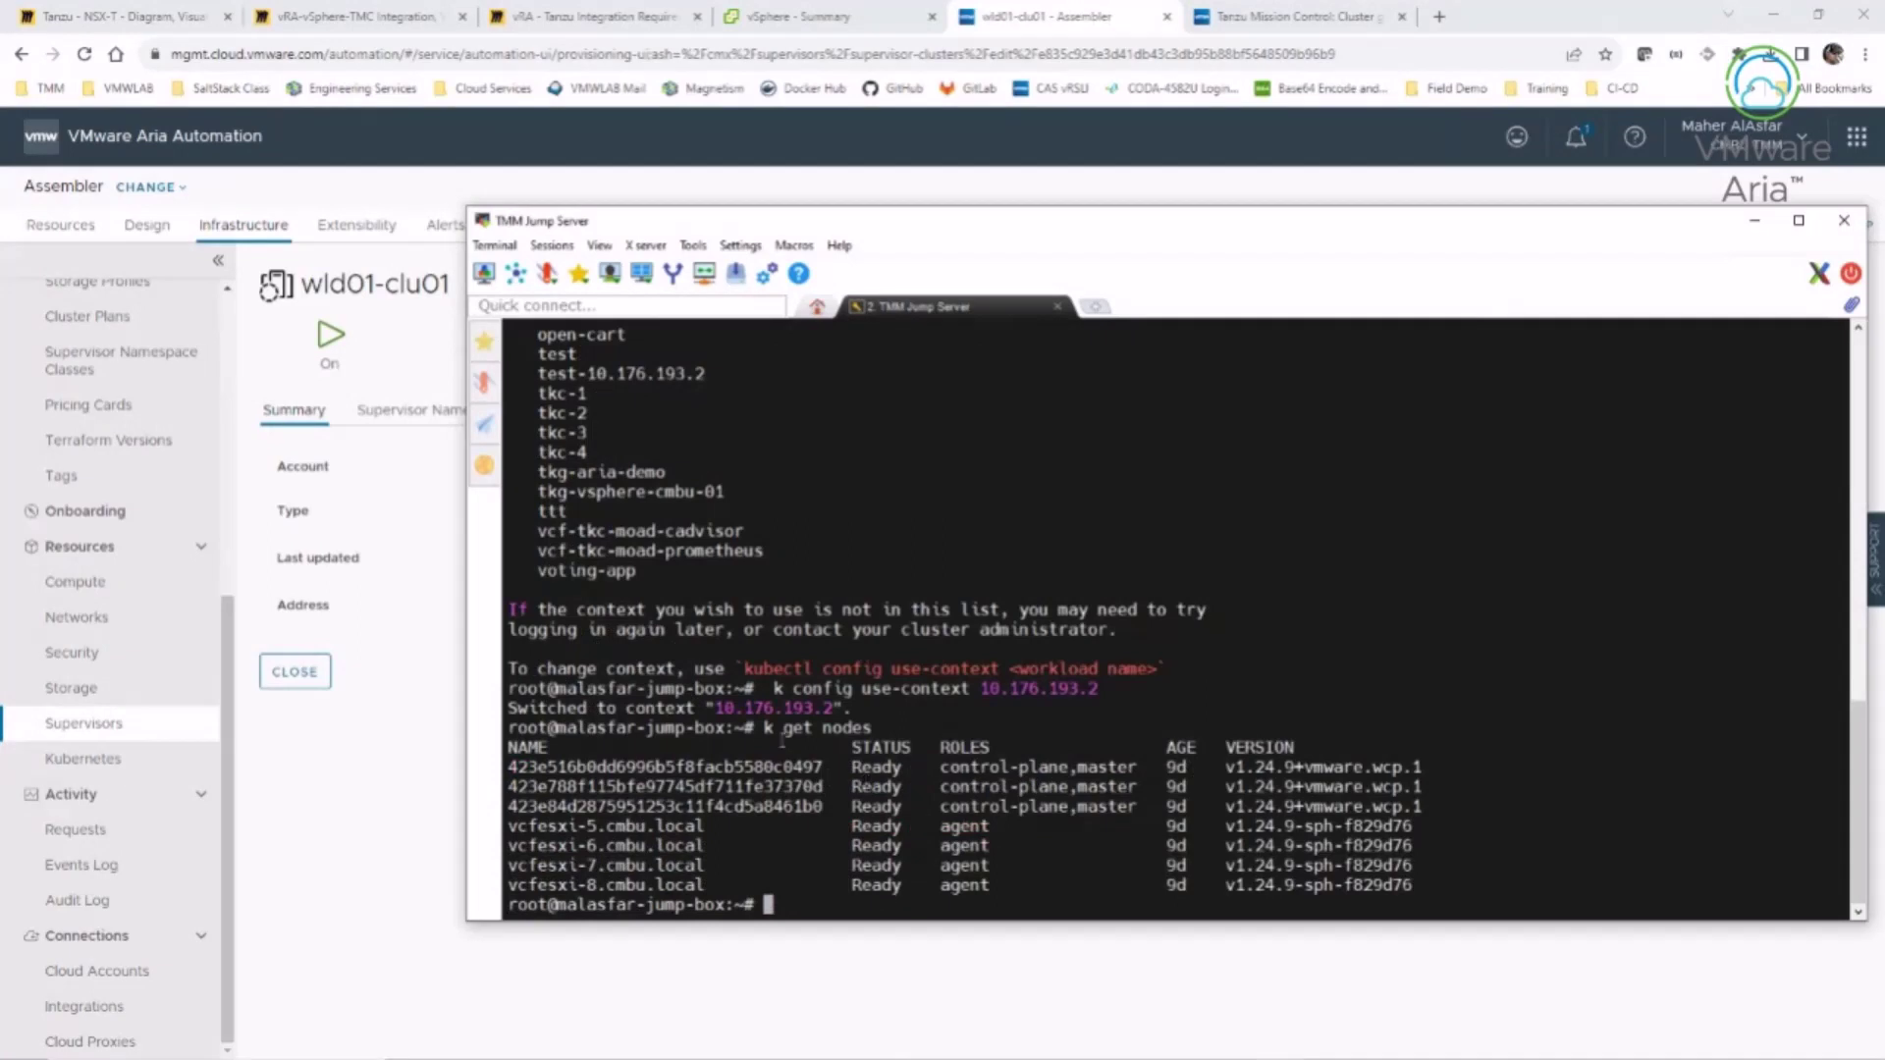
drag(933, 766, 1097, 767)
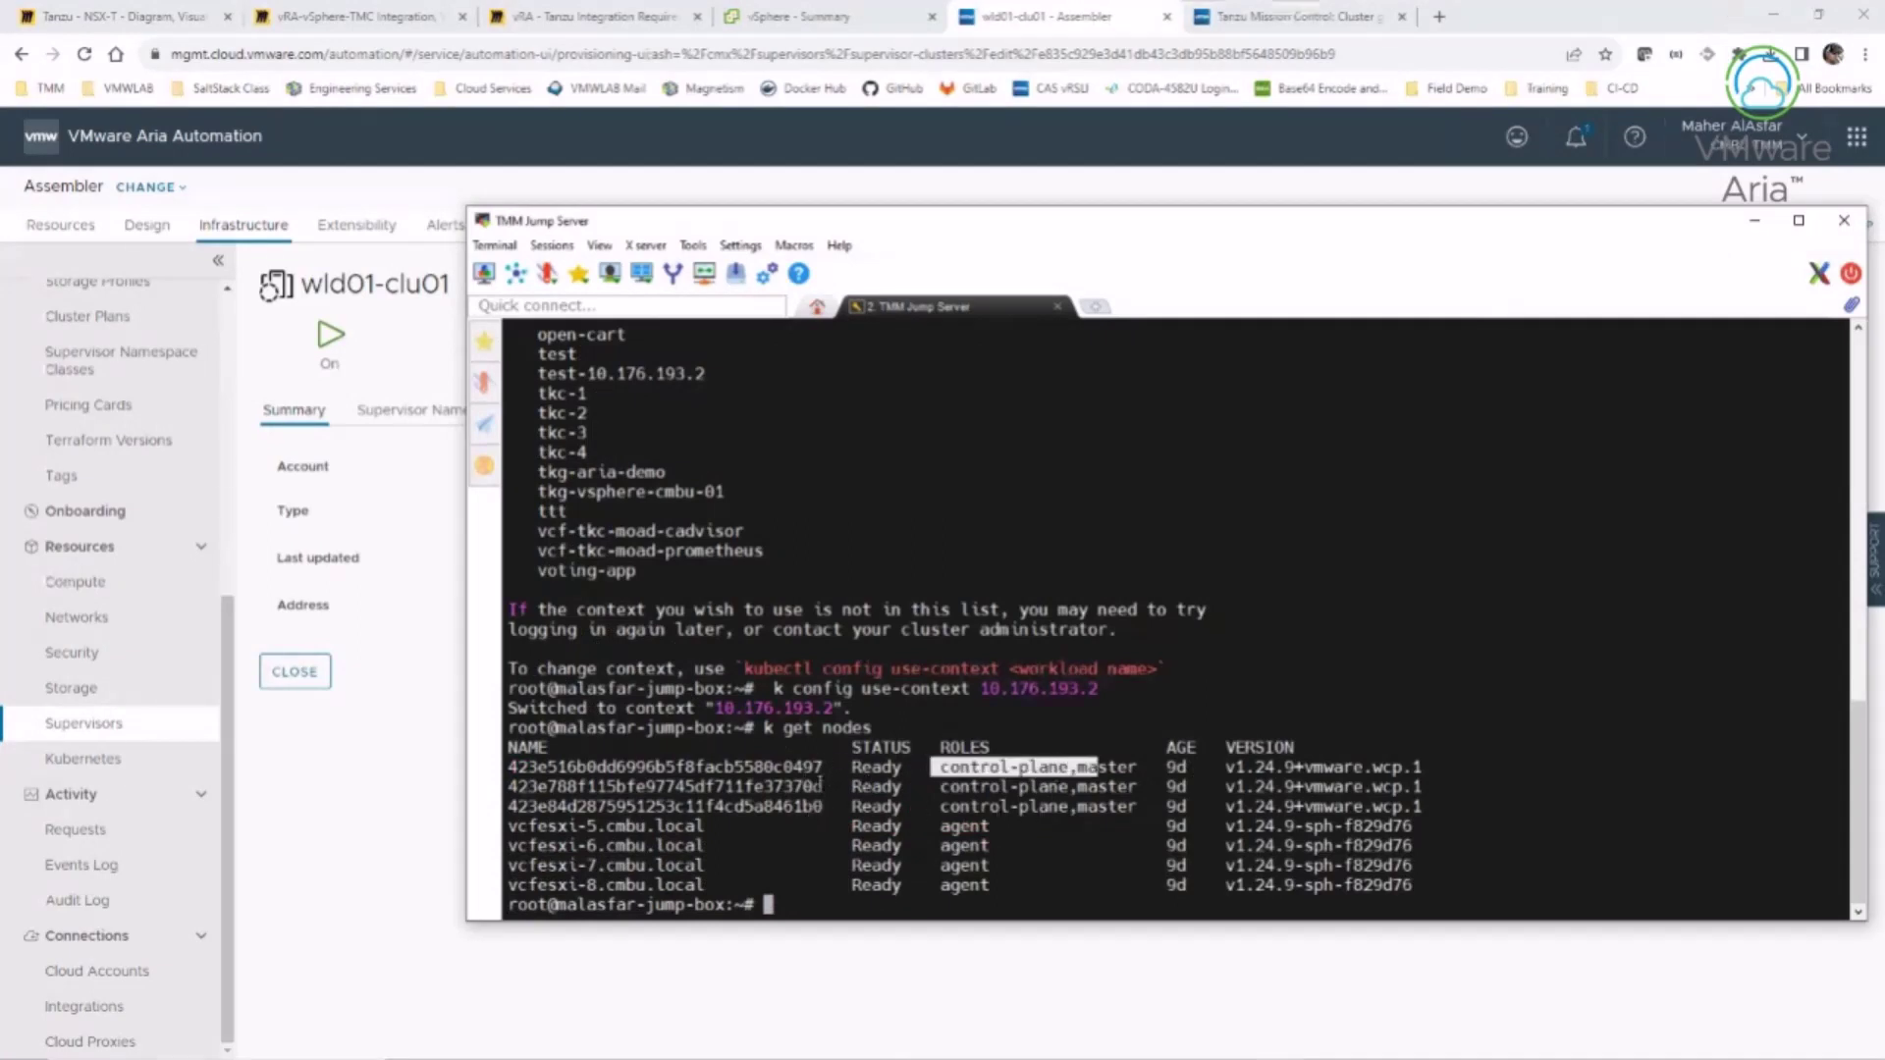
- Switch to the vSphere Client's Hosts and Clusters inventory, then return to the TMM Jump Server terminal and highlight the vcfesxi agent nodes
click(764, 31)
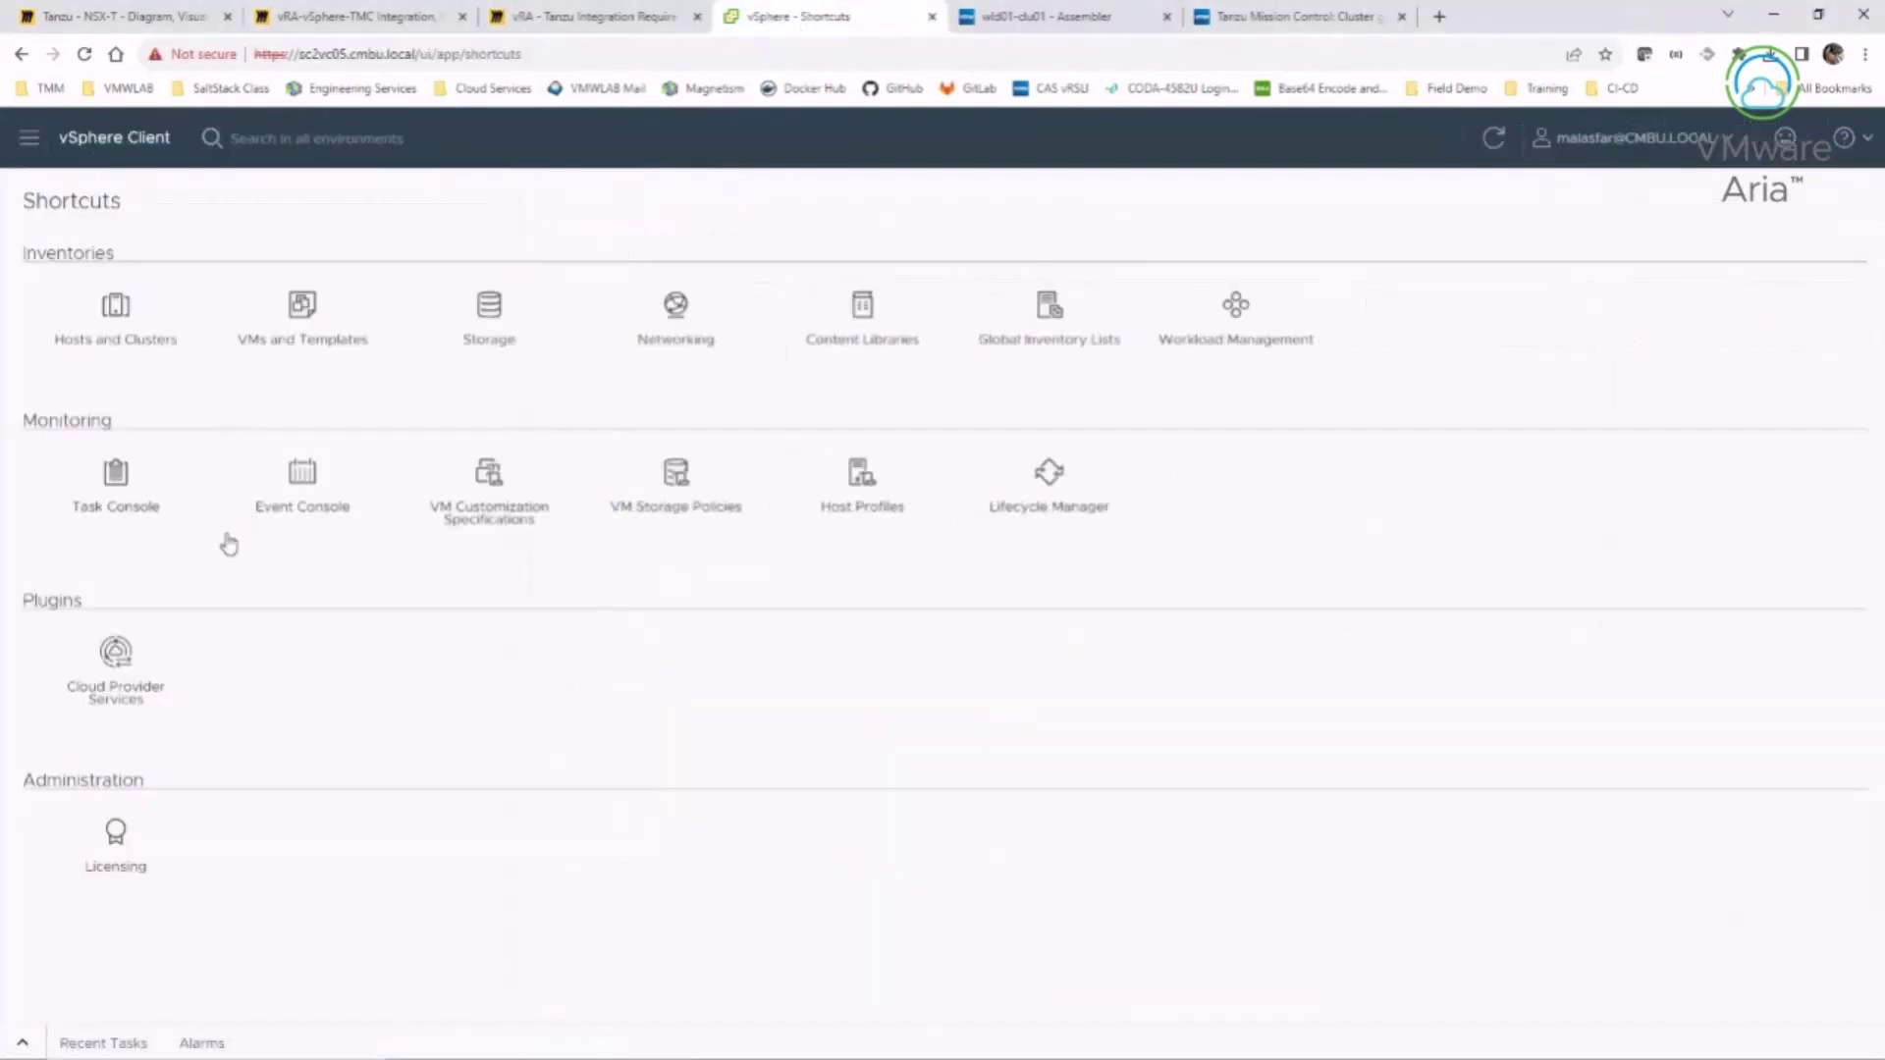
click(118, 309)
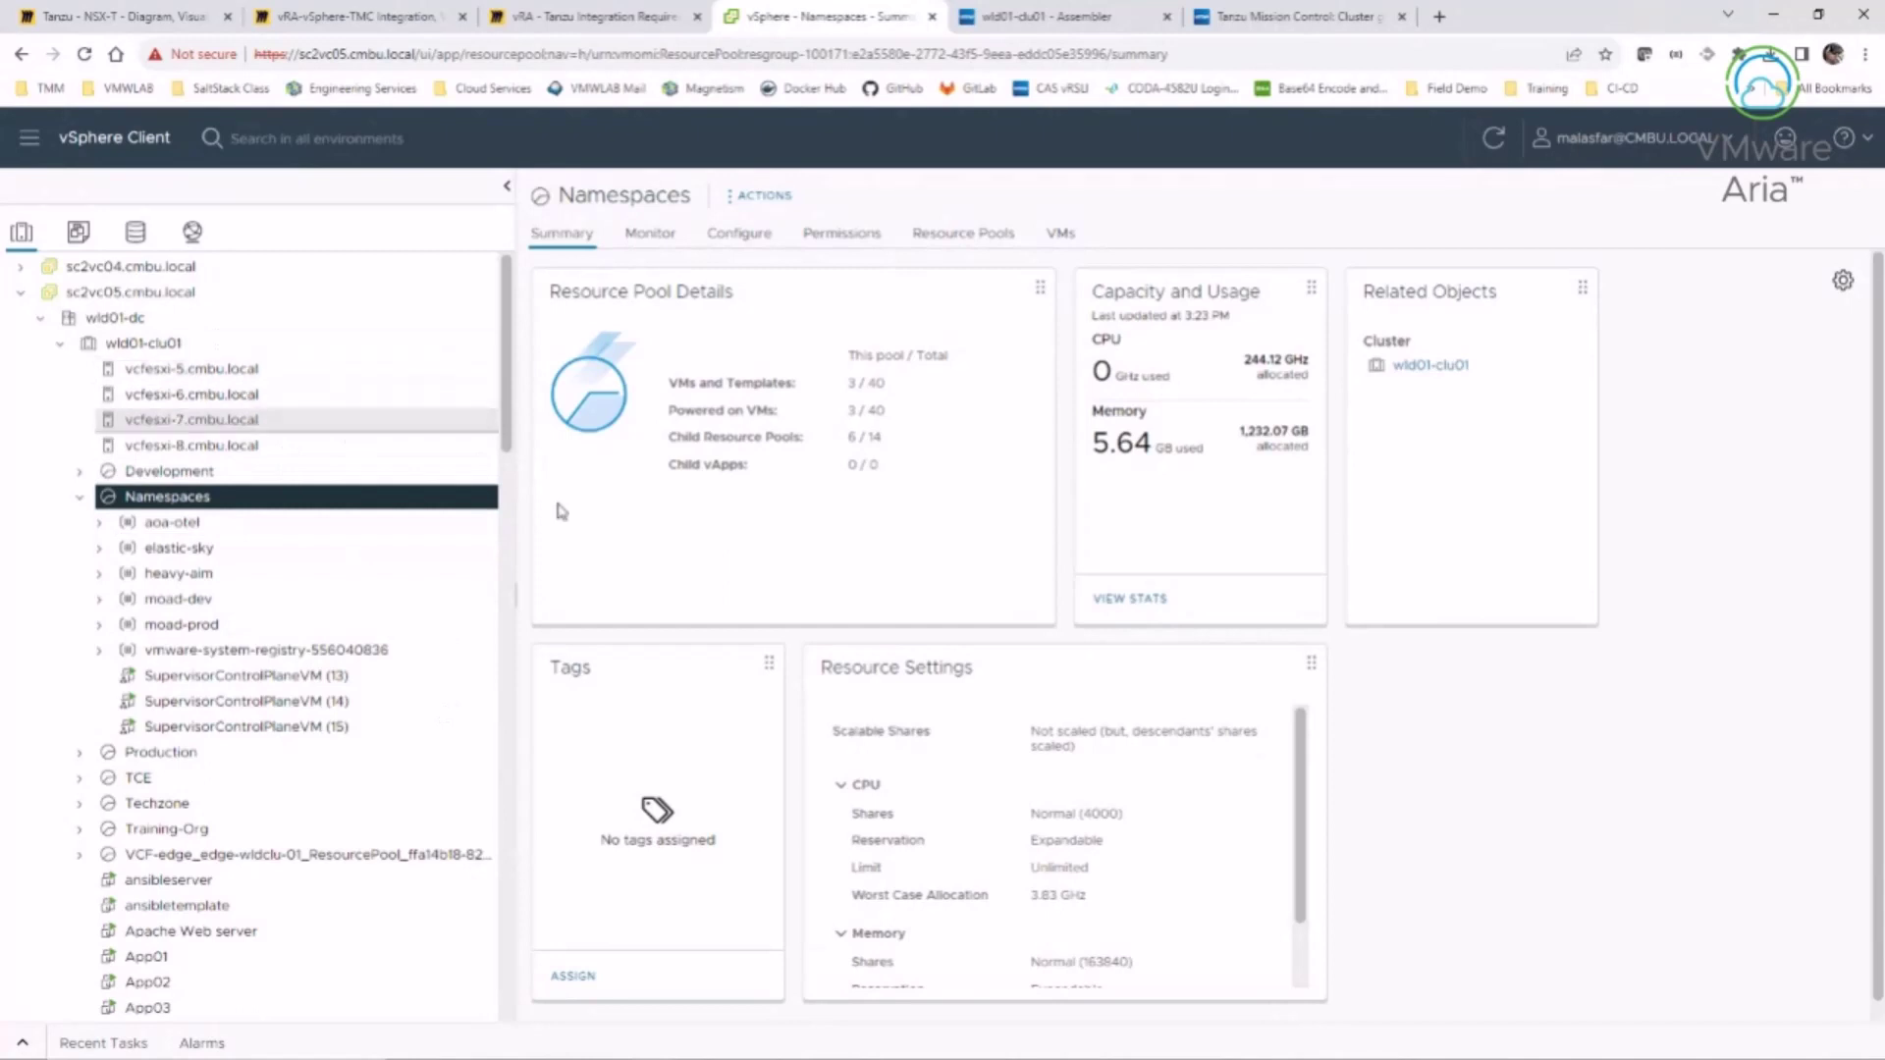
mouse_move(1414, 1052)
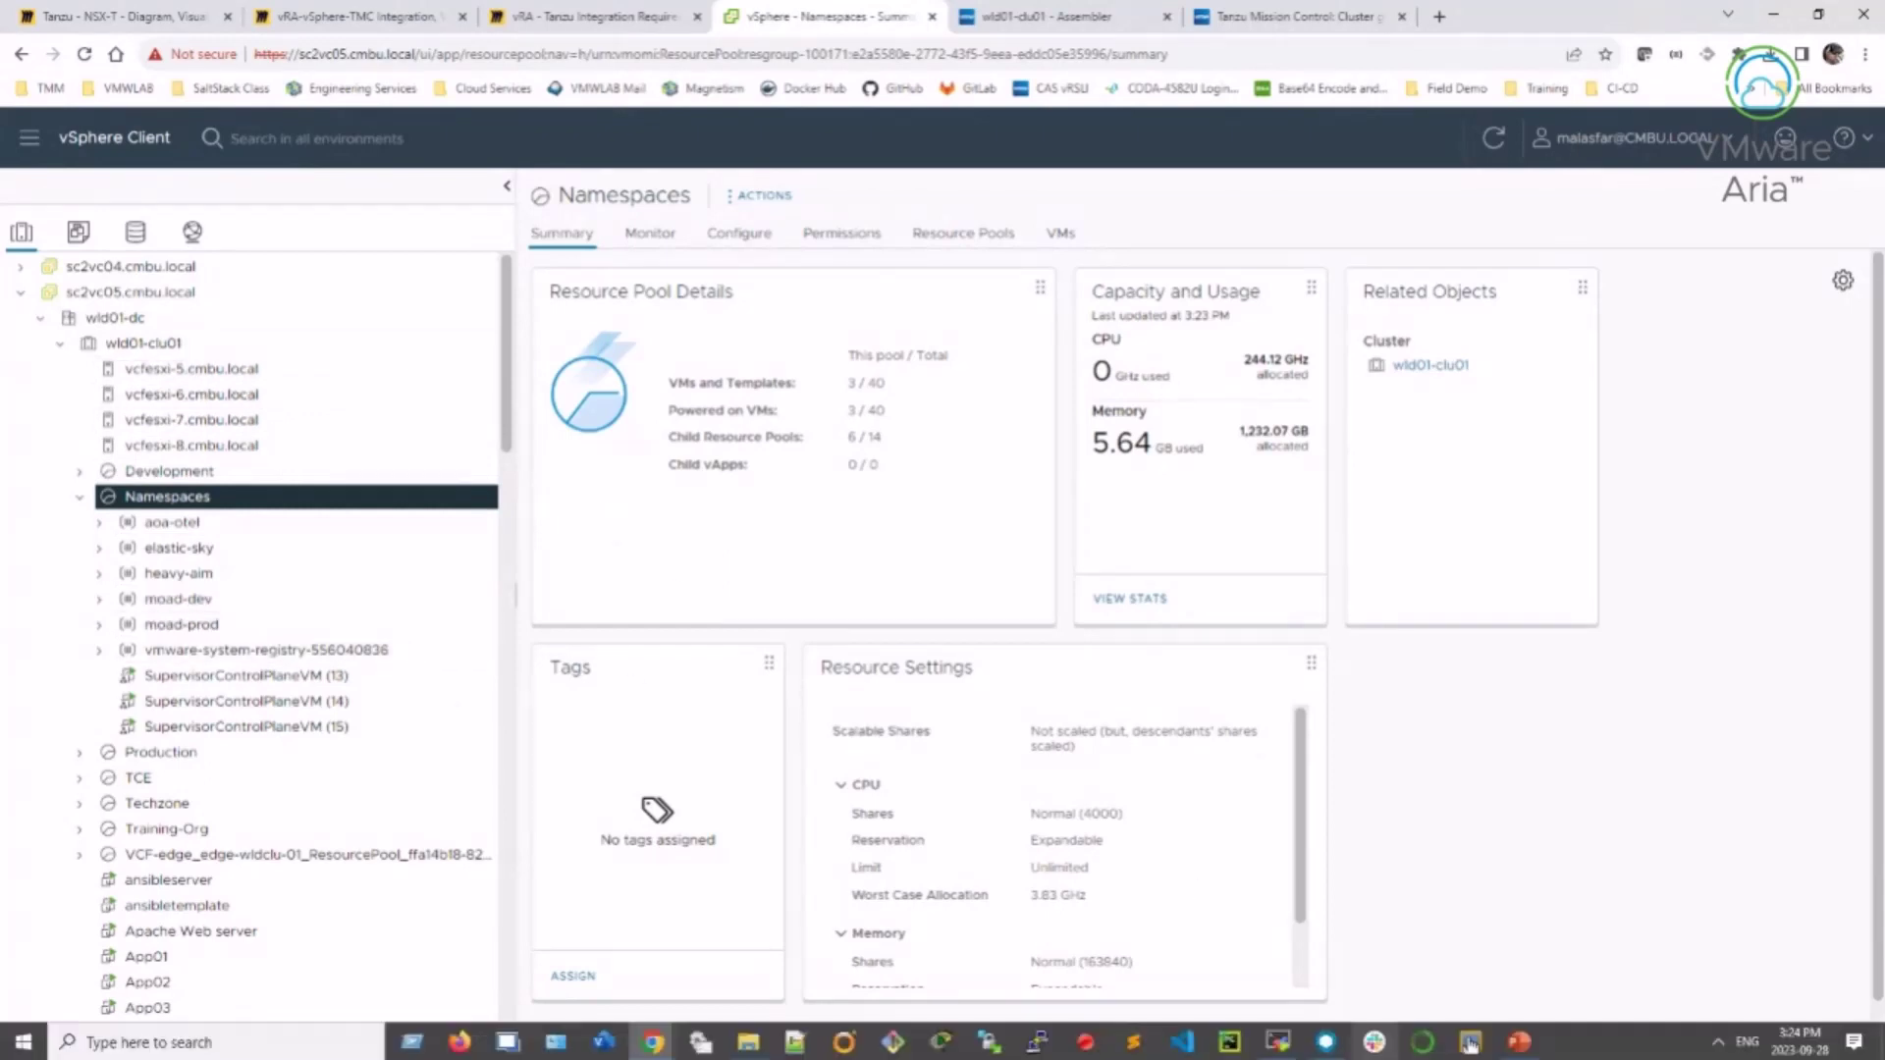
click(1278, 1044)
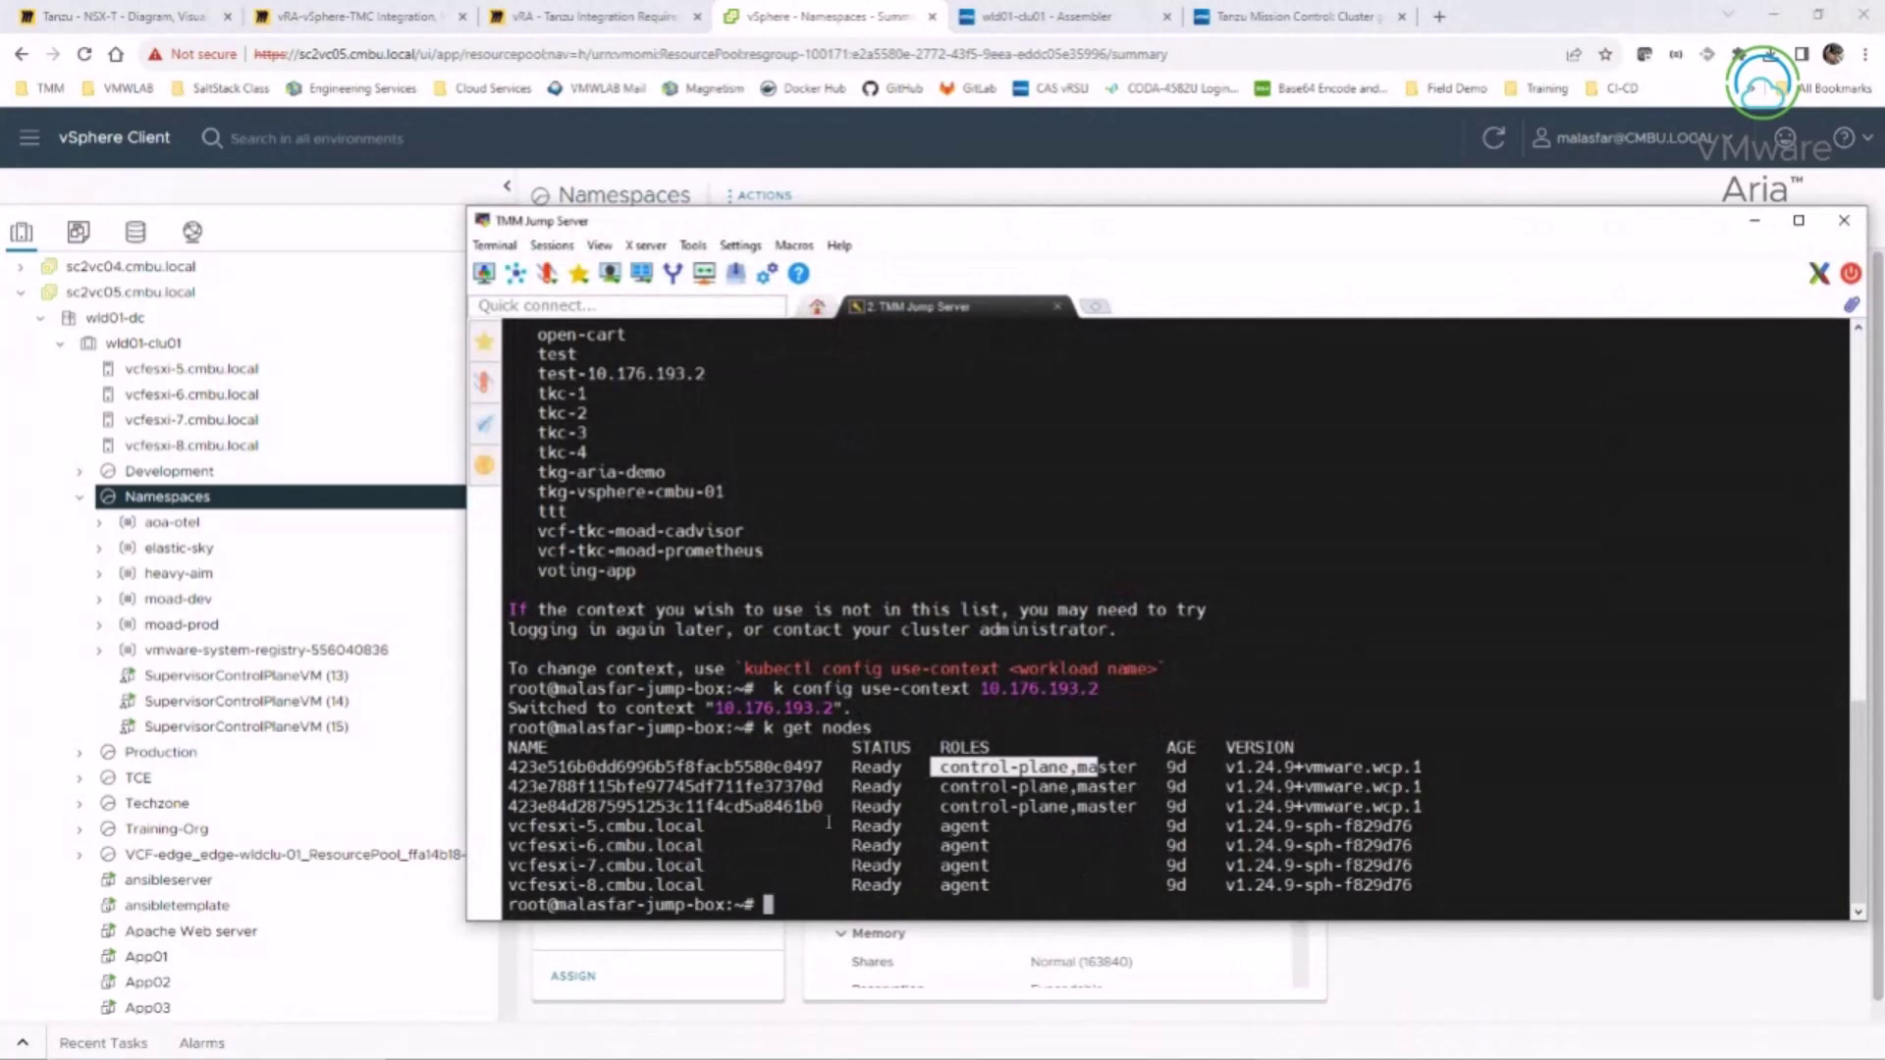
drag(822, 826, 977, 884)
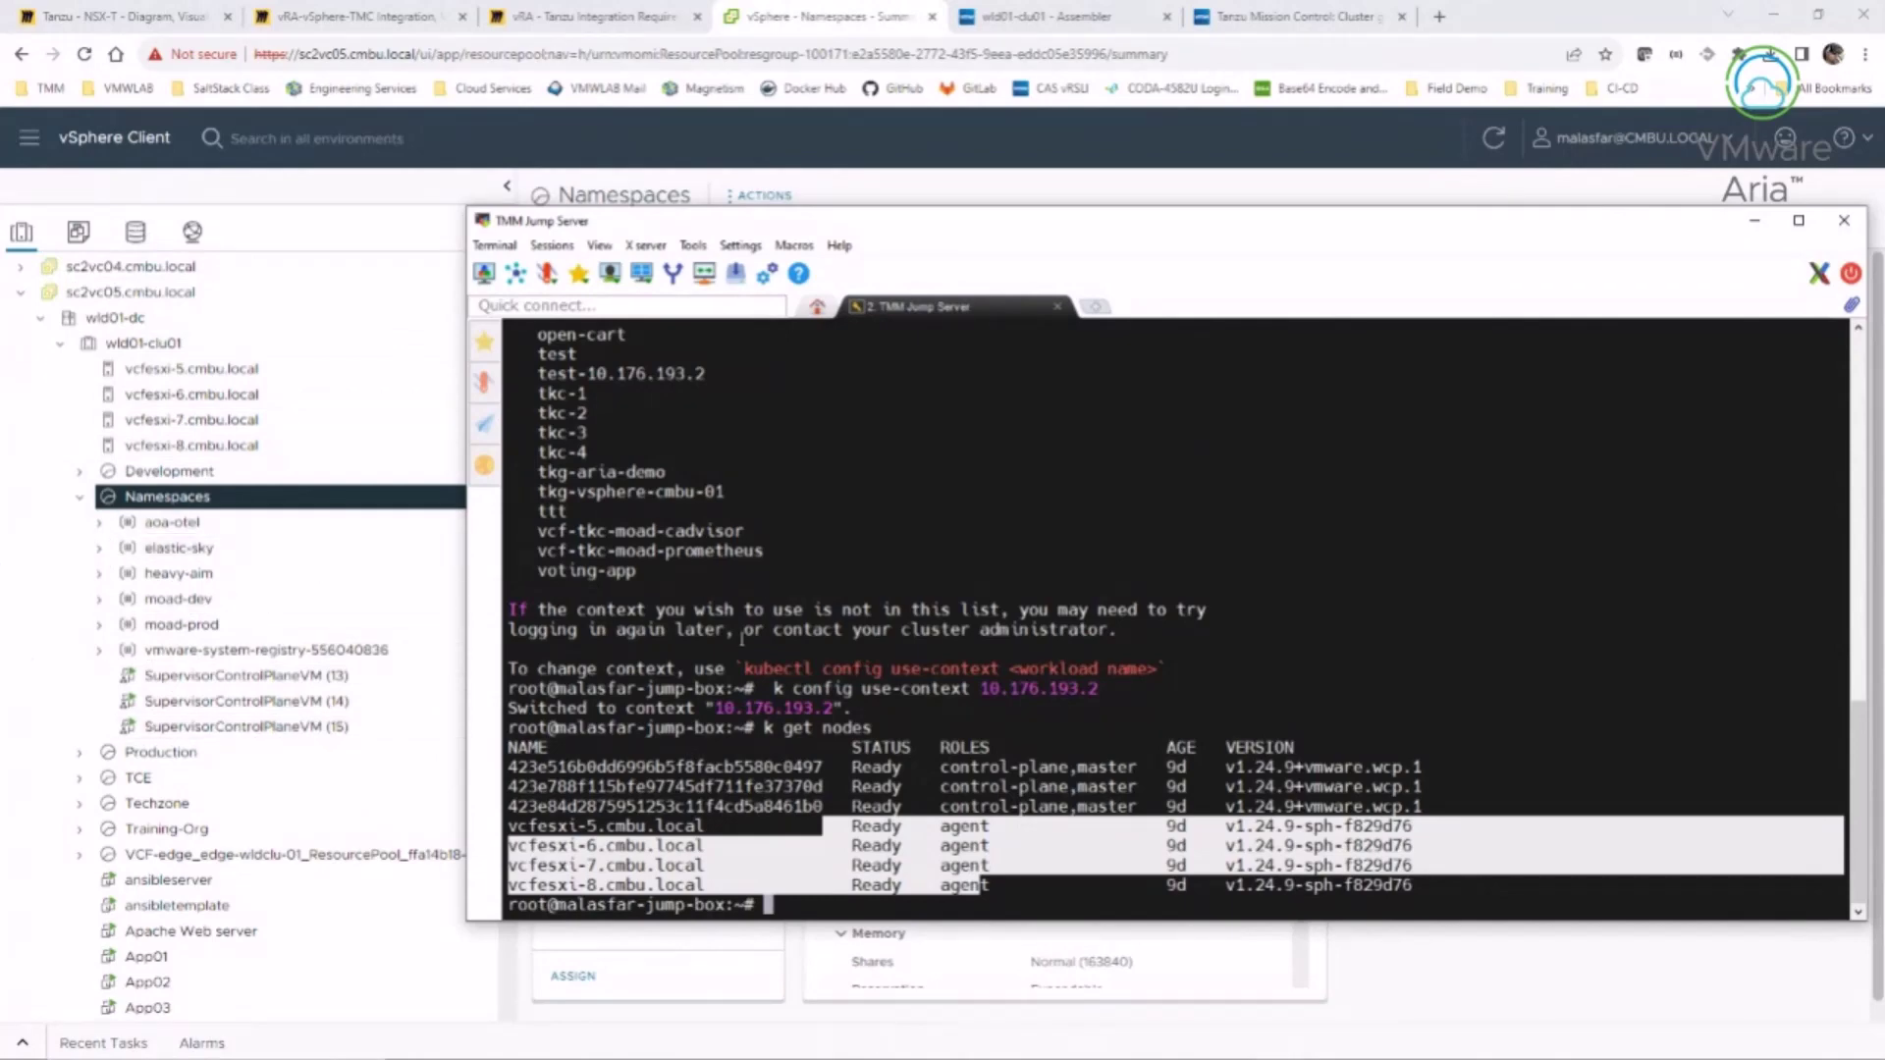
- List the supervisor cluster's namespaces with k get ns and highlight moad-prod in the output
click(1038, 774)
text(k get ns)
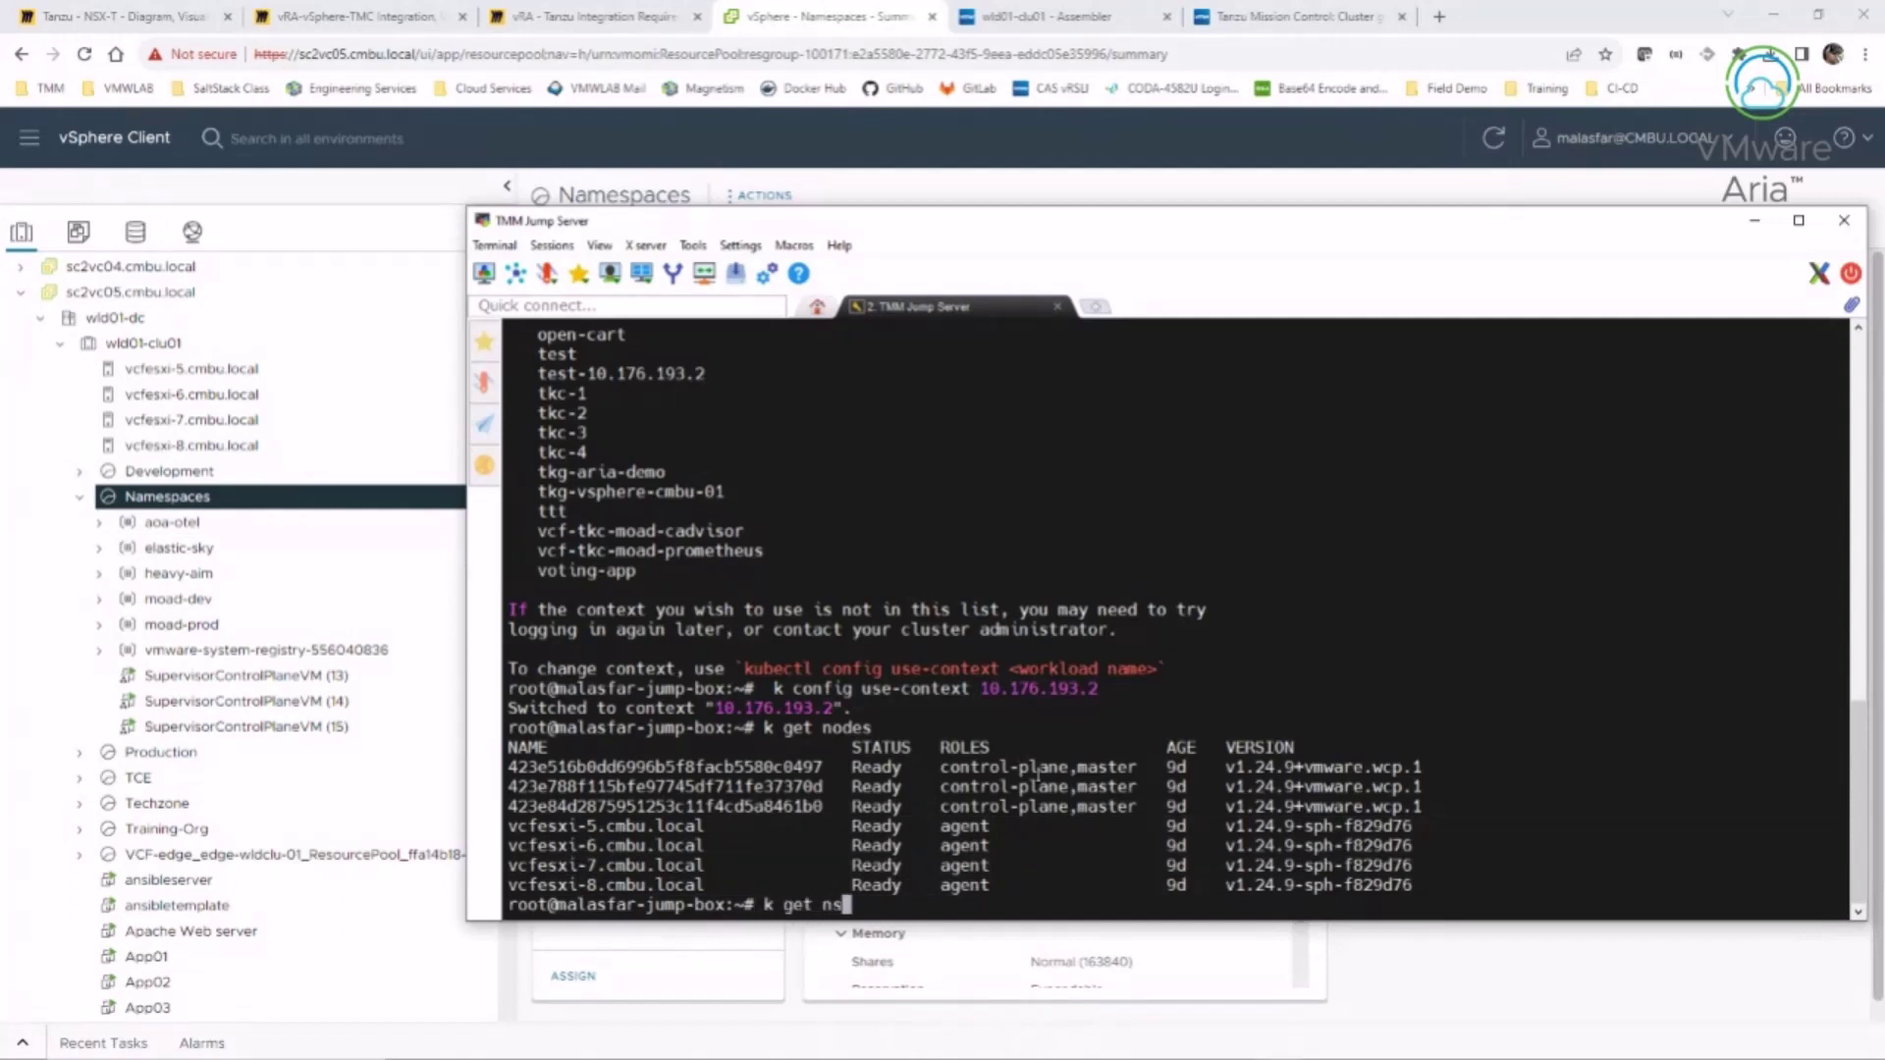
key(Return)
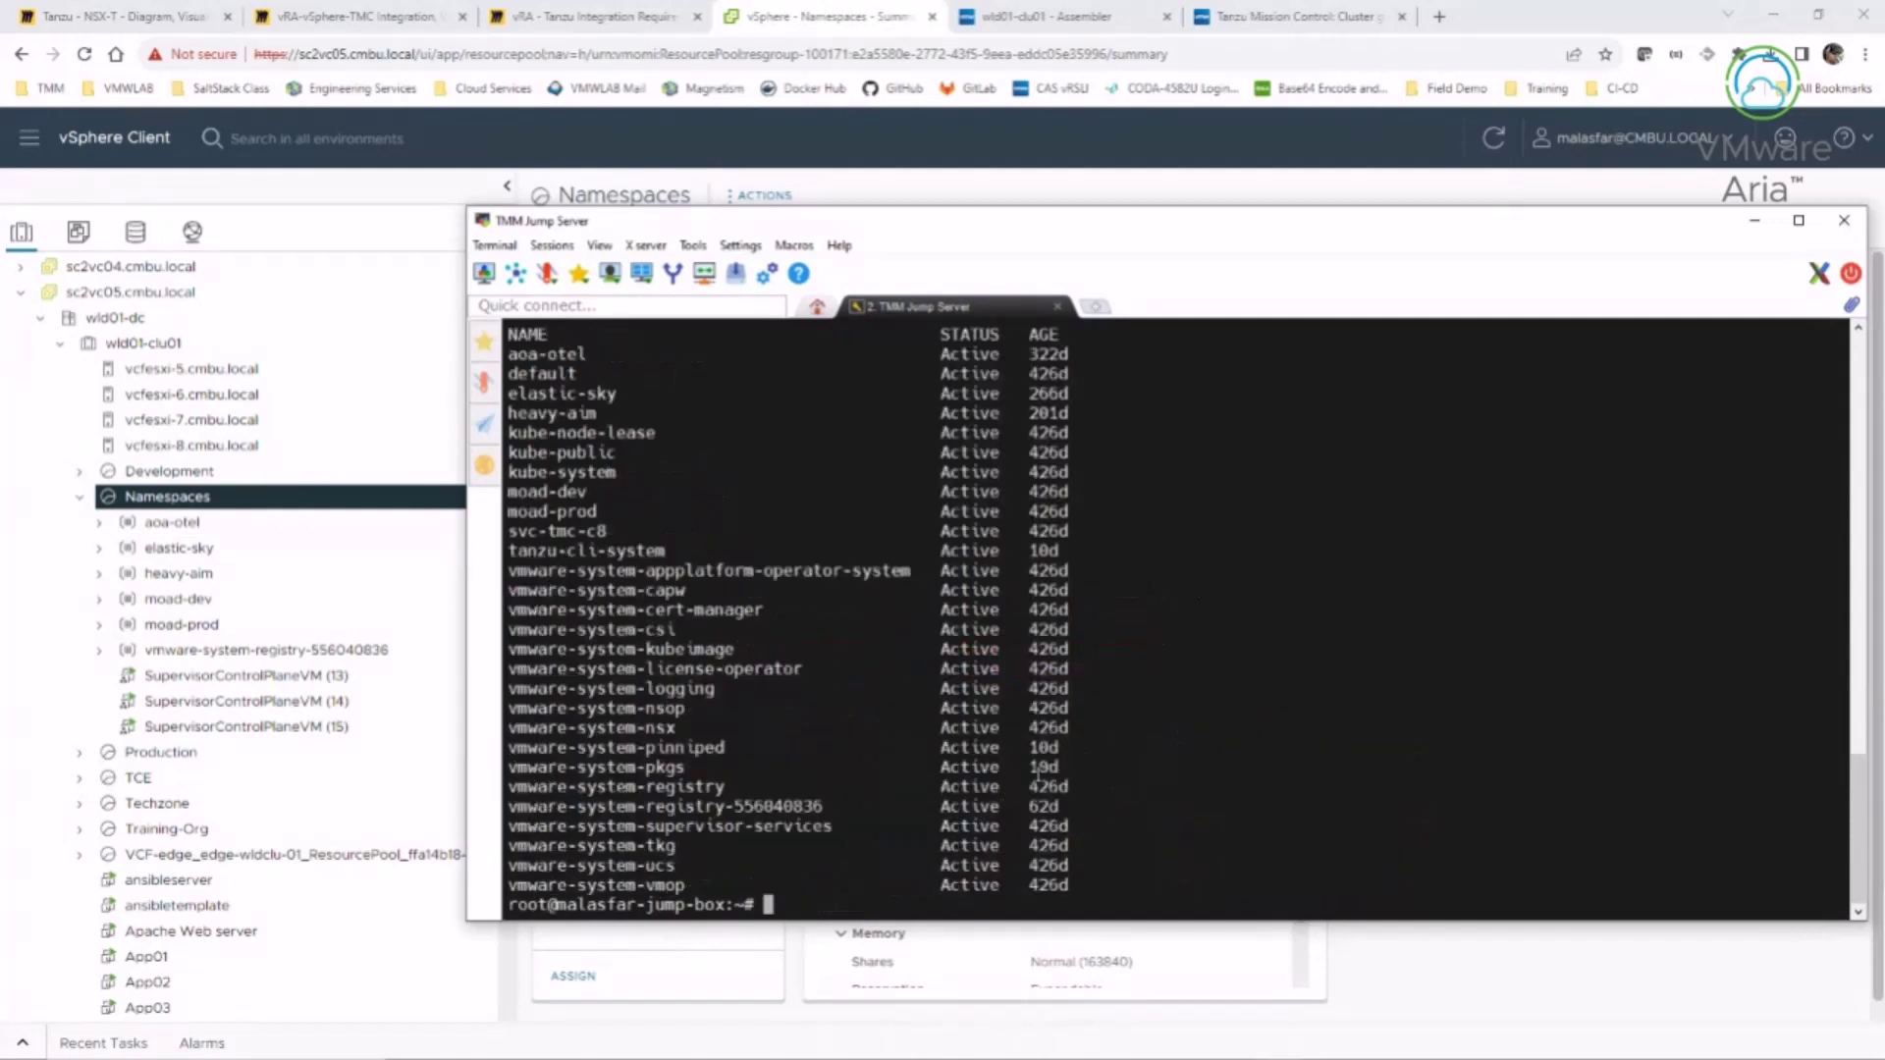
scroll(664, 822, up, 3)
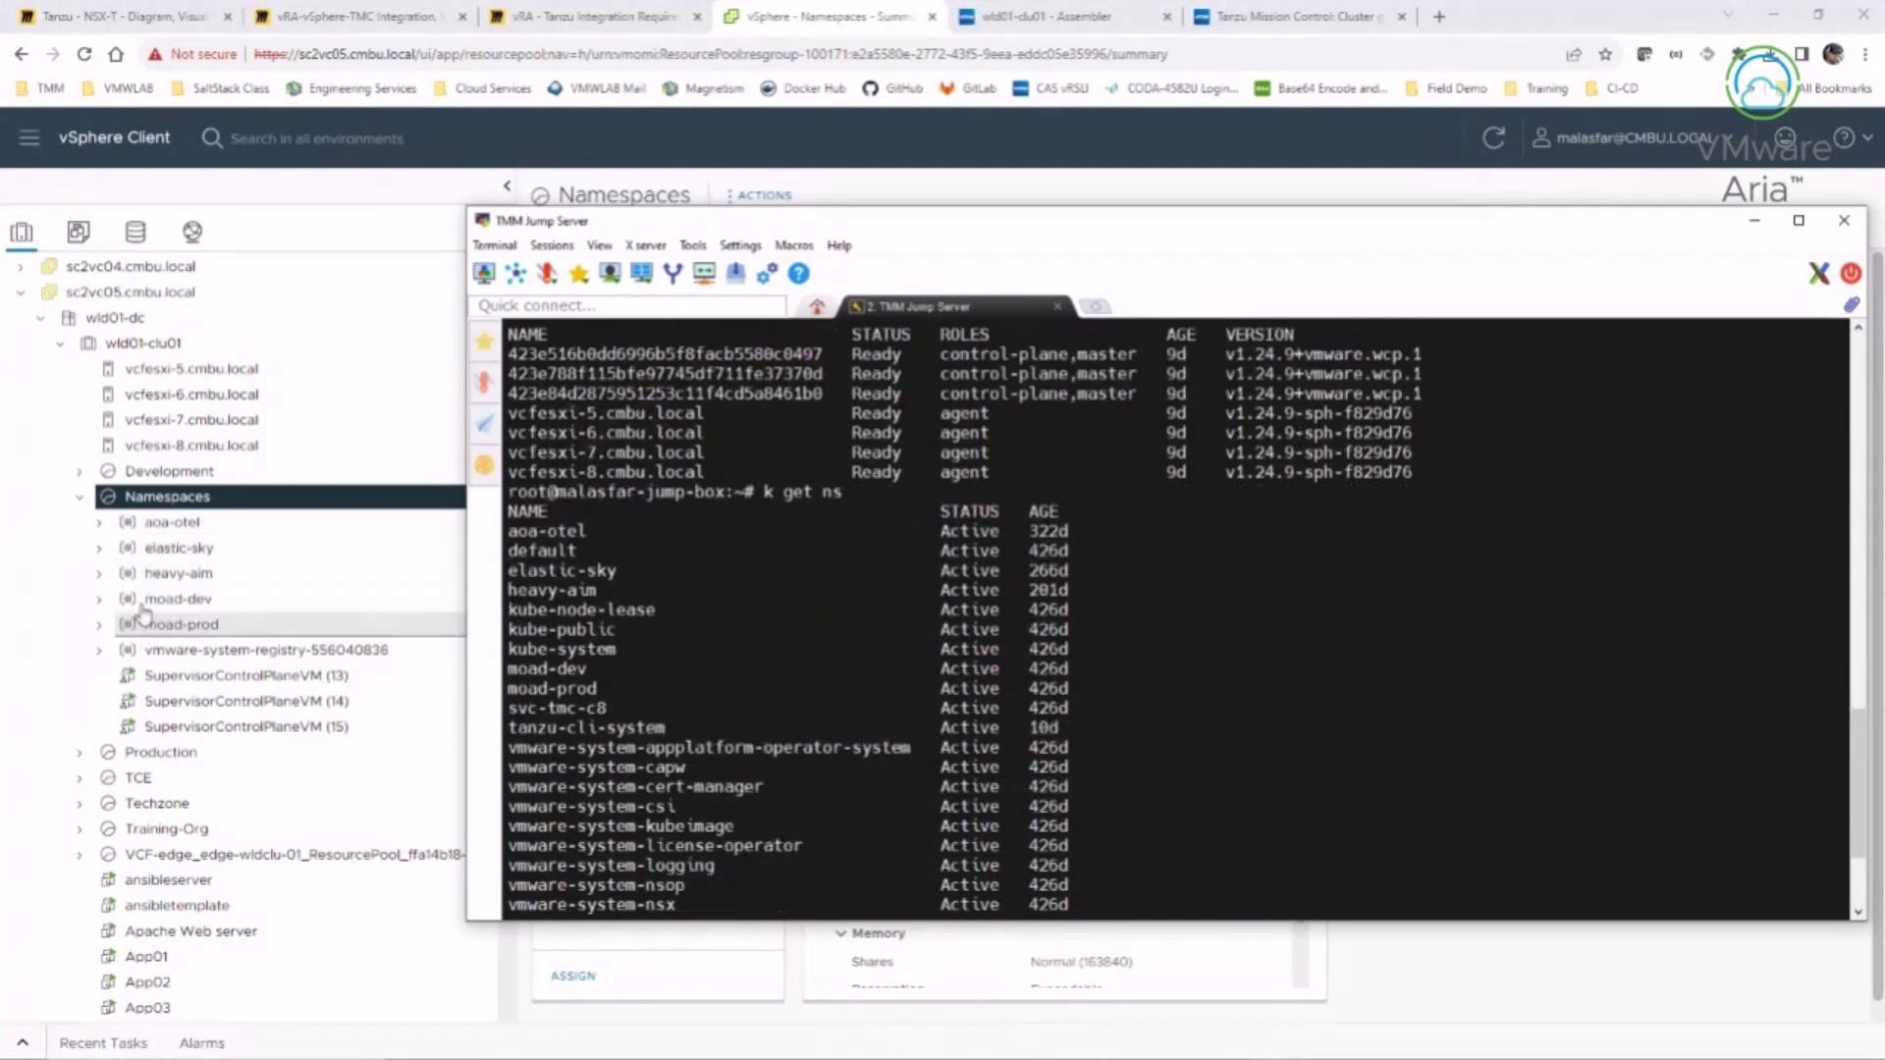
drag(507, 669, 606, 690)
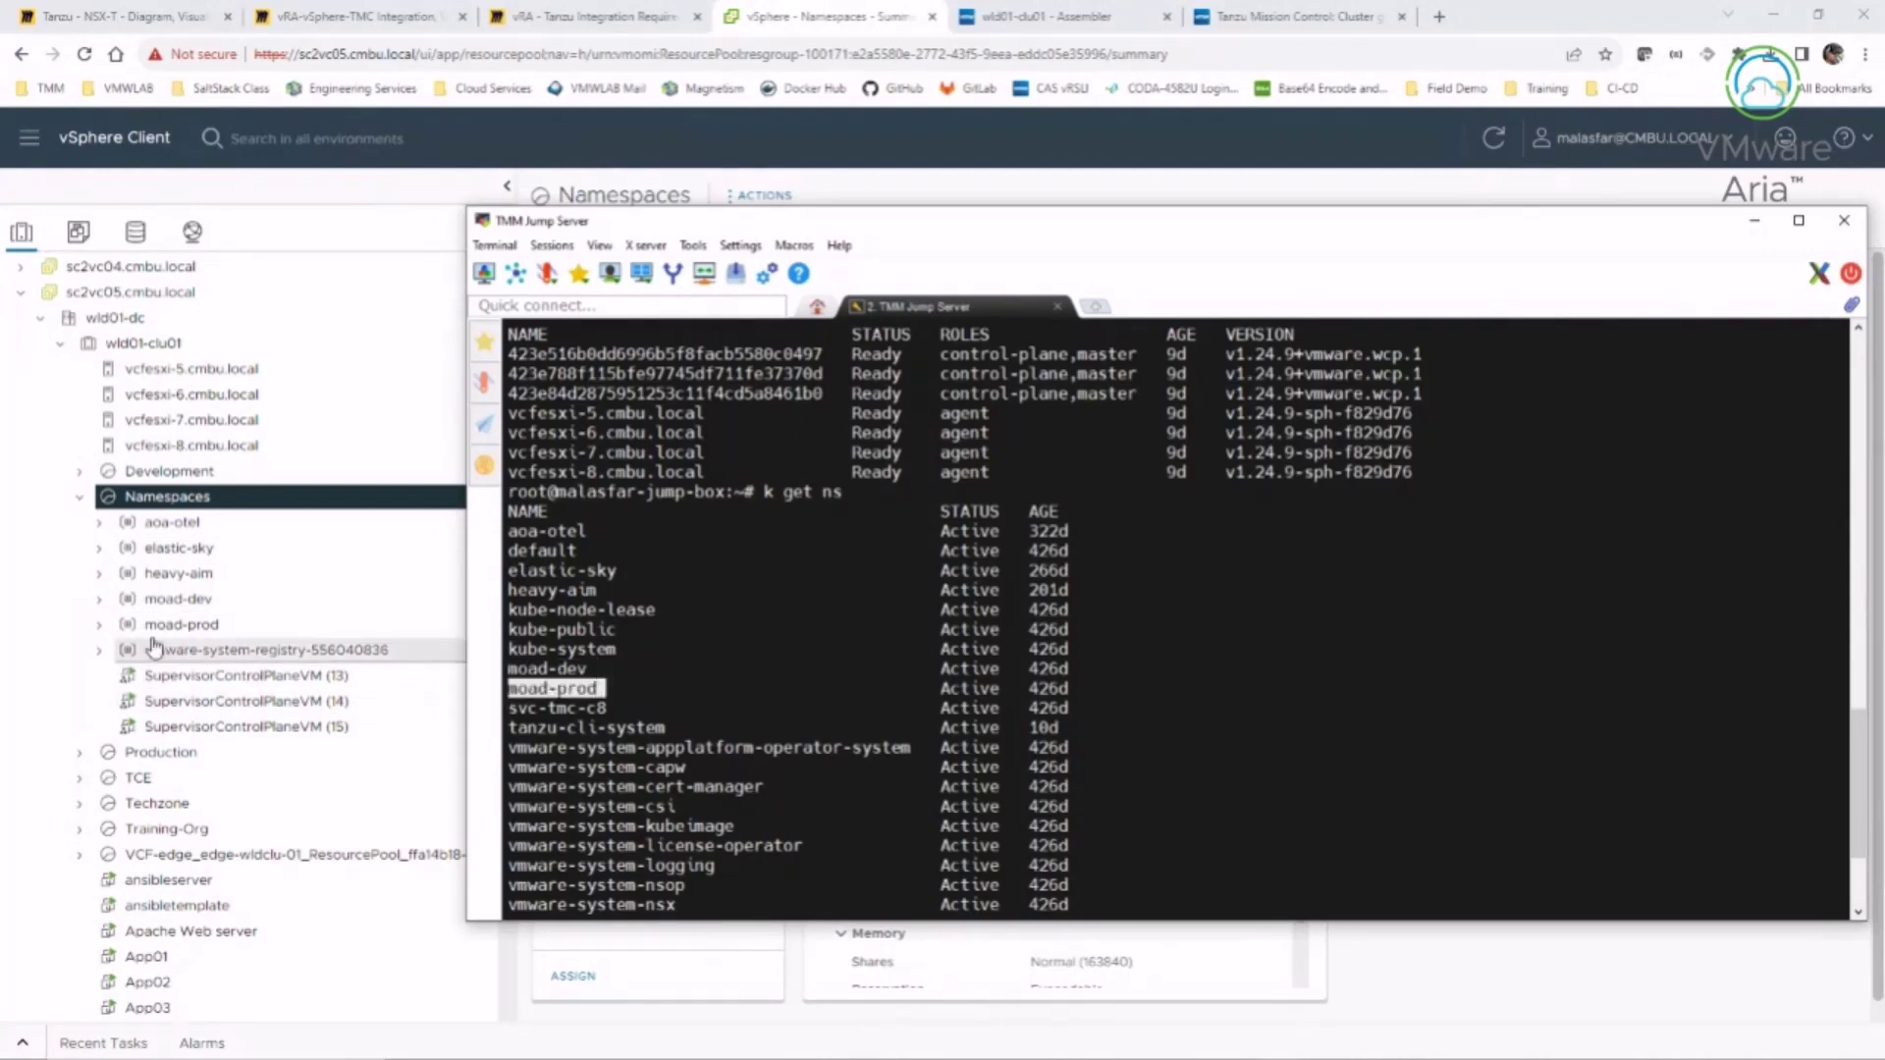
- Explore the moad-dev clusters explore-moad-tkg and tkc-1 and the elastic-sky namespace in the vSphere inventory, then collapse Namespaces
click(99, 611)
click(99, 610)
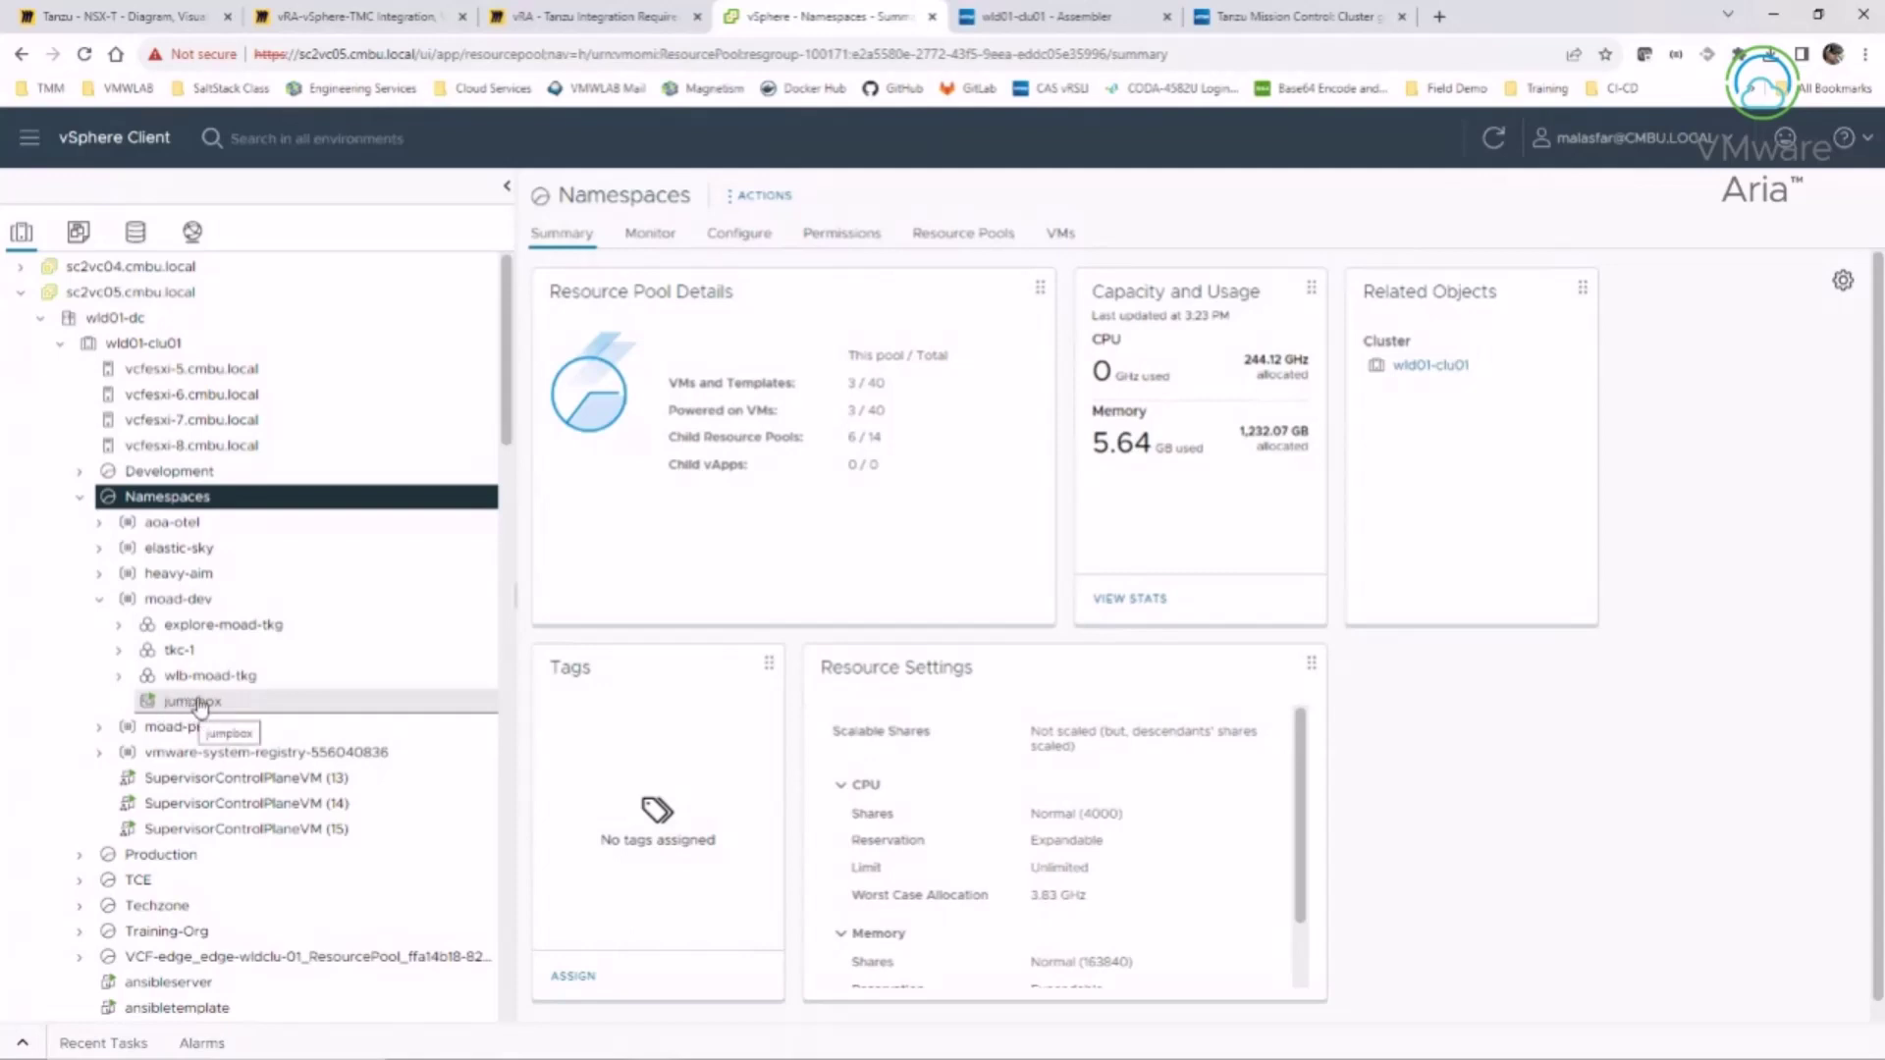
click(119, 627)
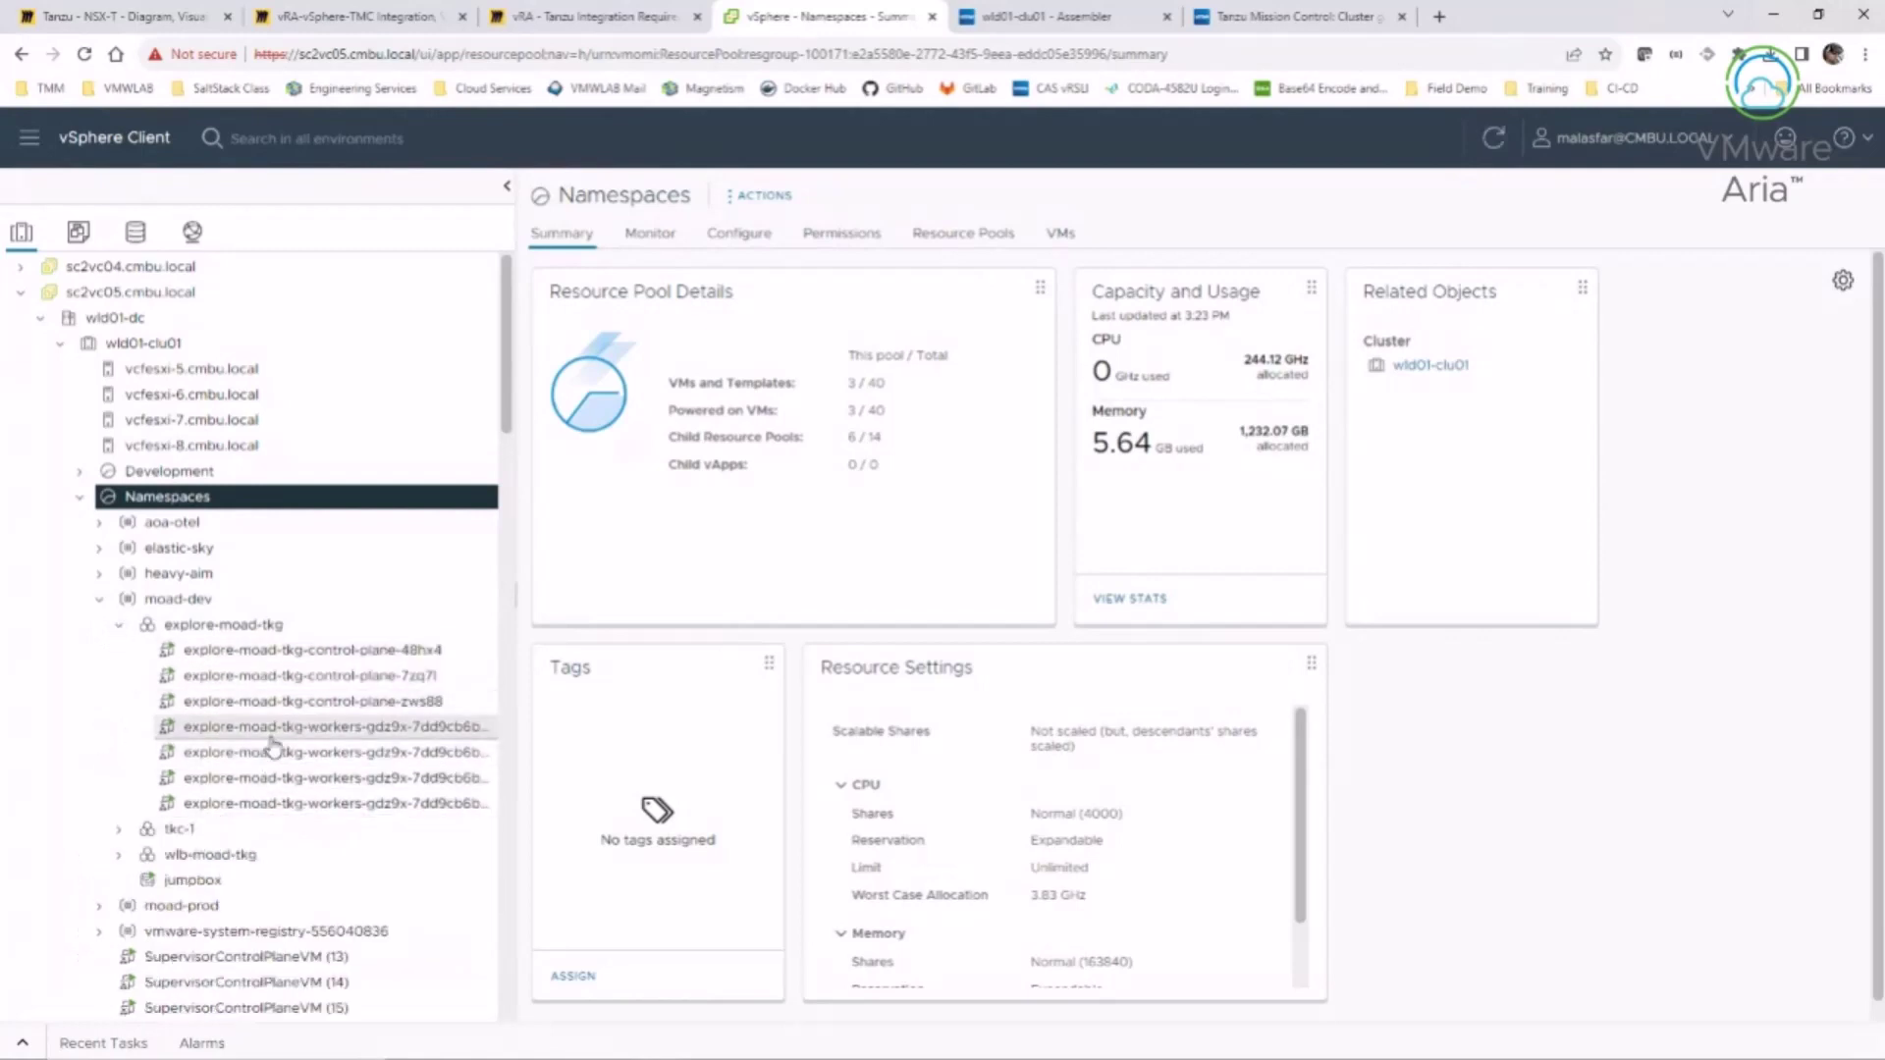
click(121, 626)
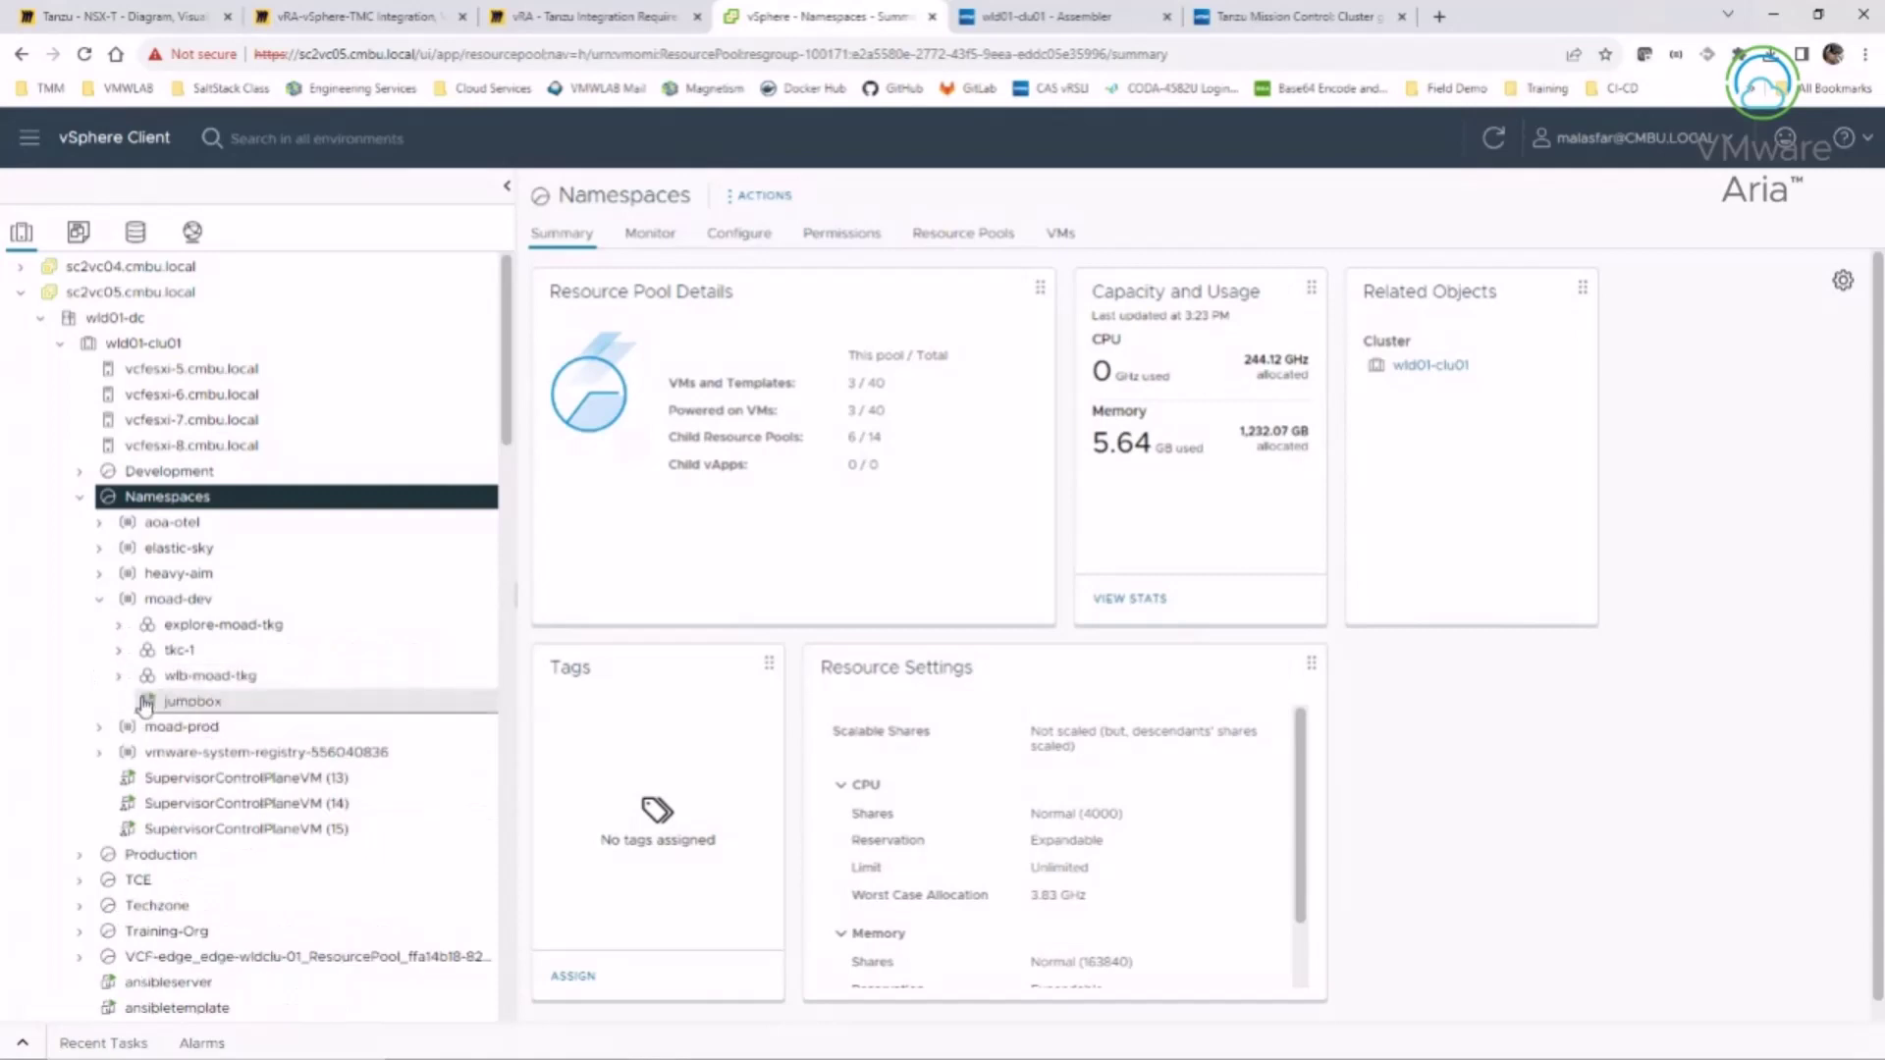
click(119, 650)
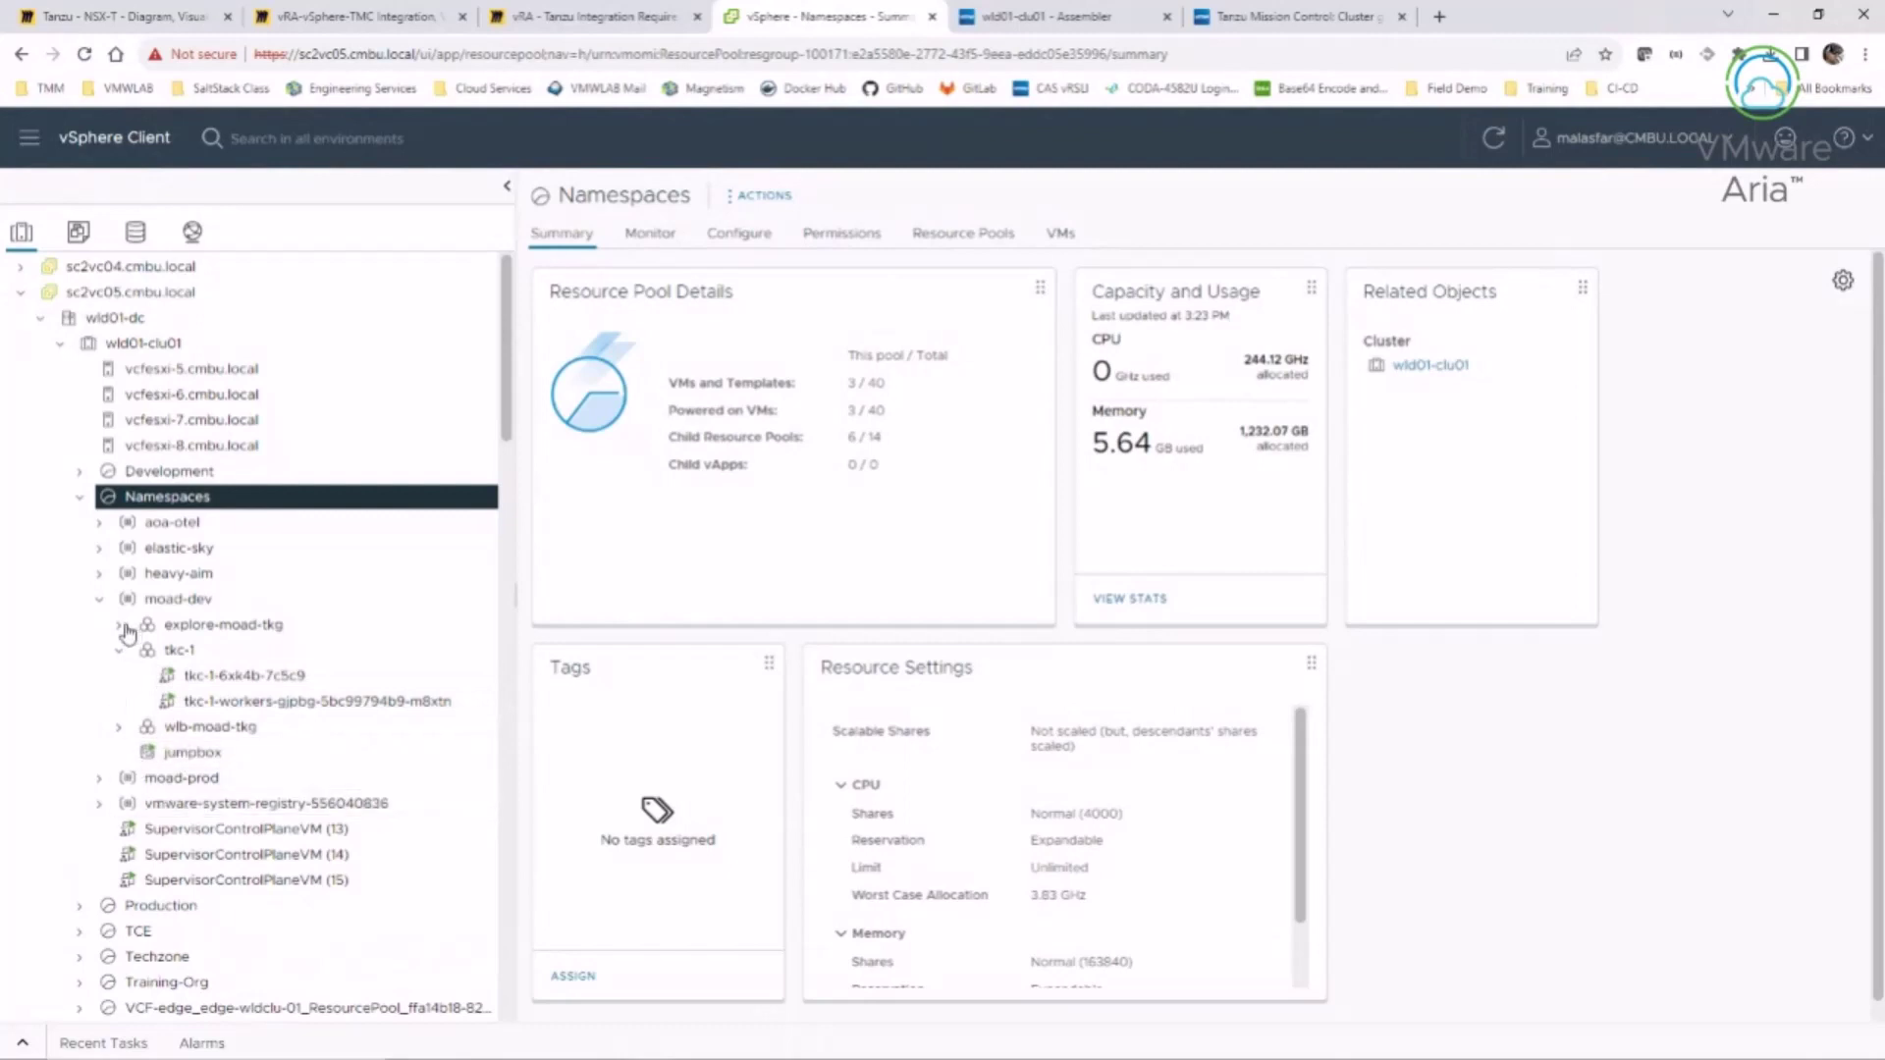
click(98, 548)
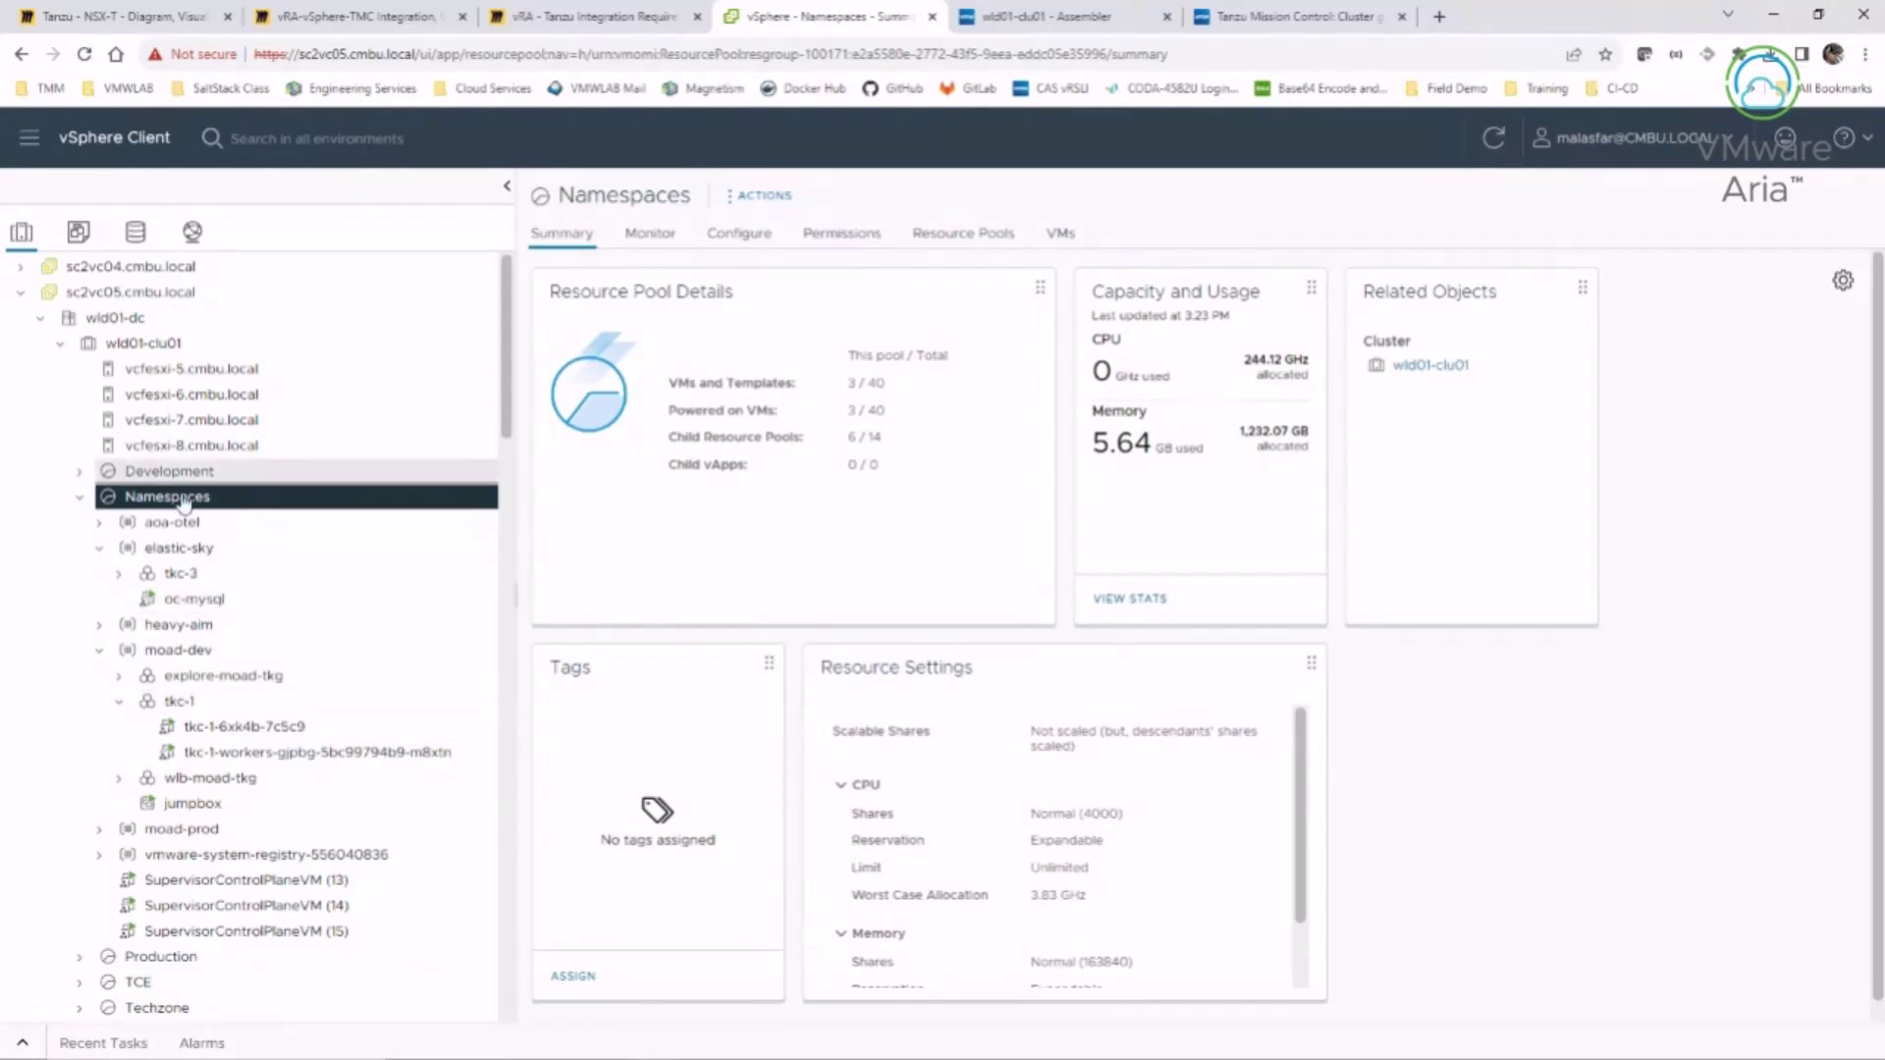
click(79, 496)
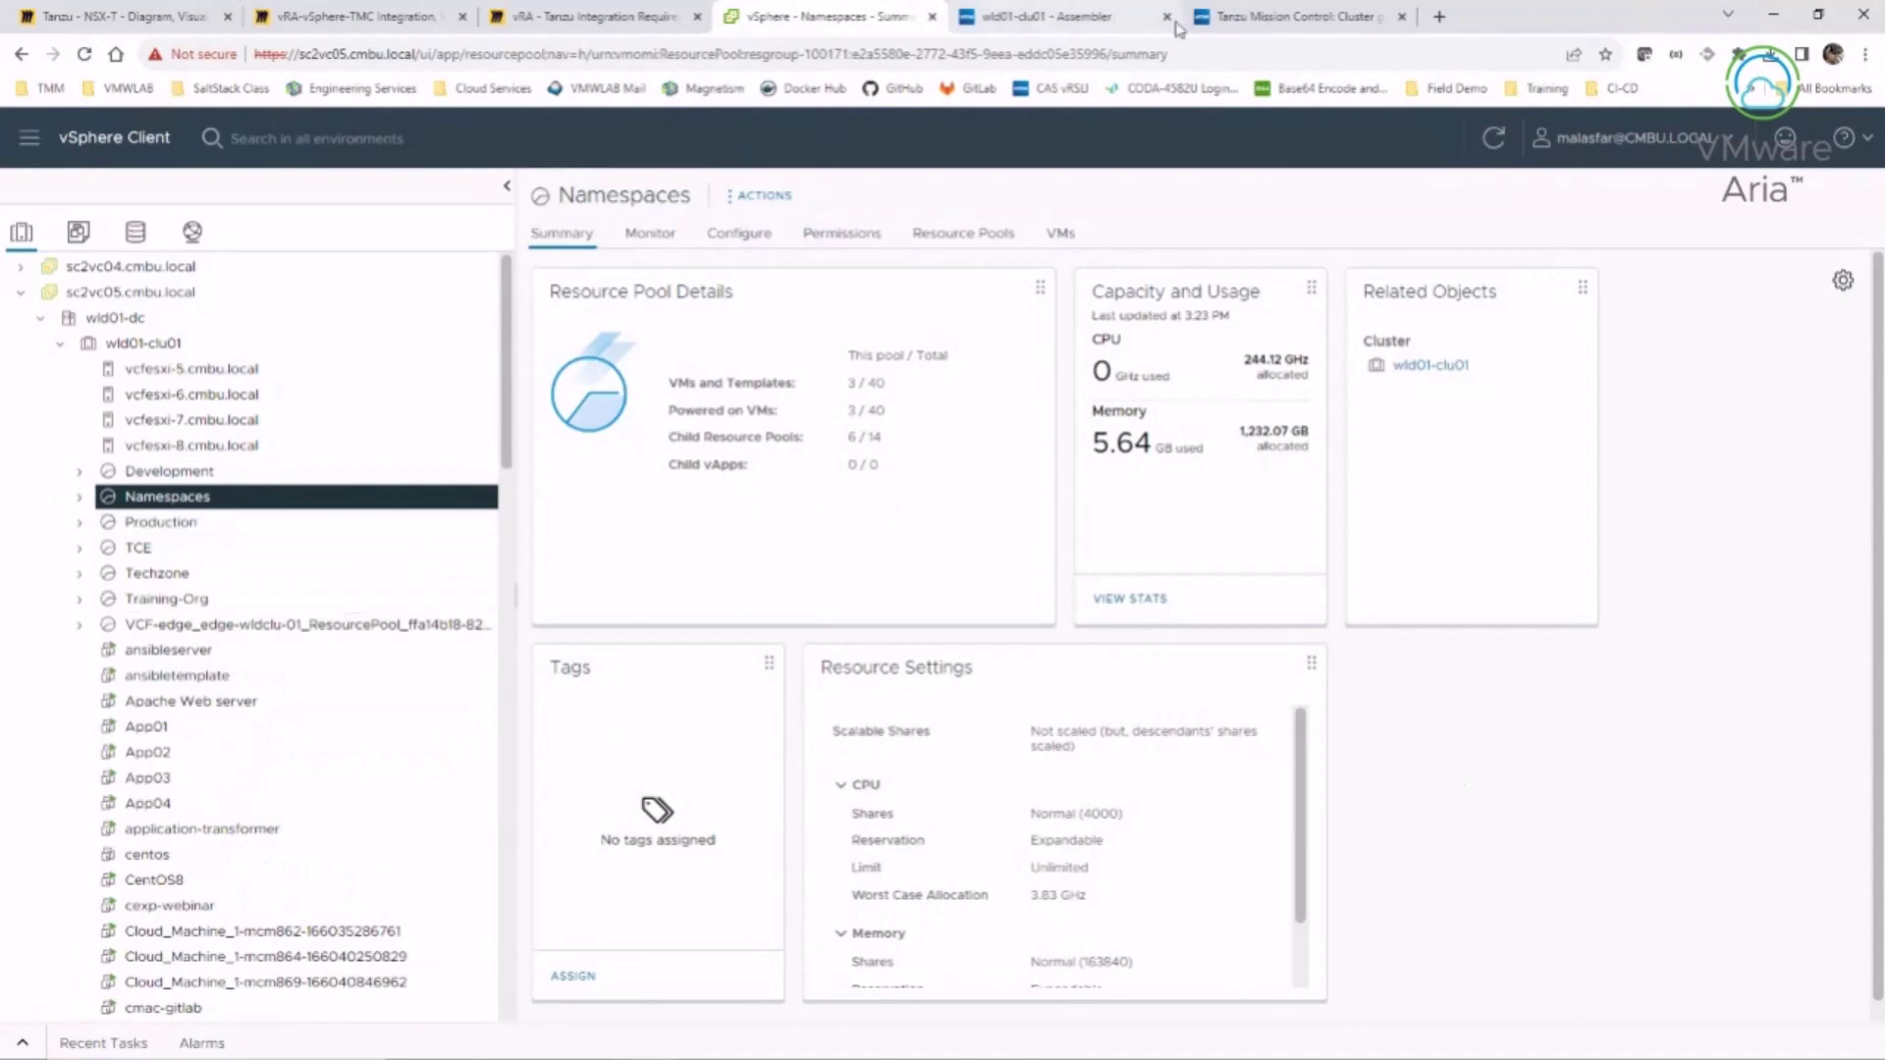
- Switch to Aria Automation, review the VCF WCP Kubernetes zone's supervisor cluster provisioning and summary, and return to the zone list
click(1090, 23)
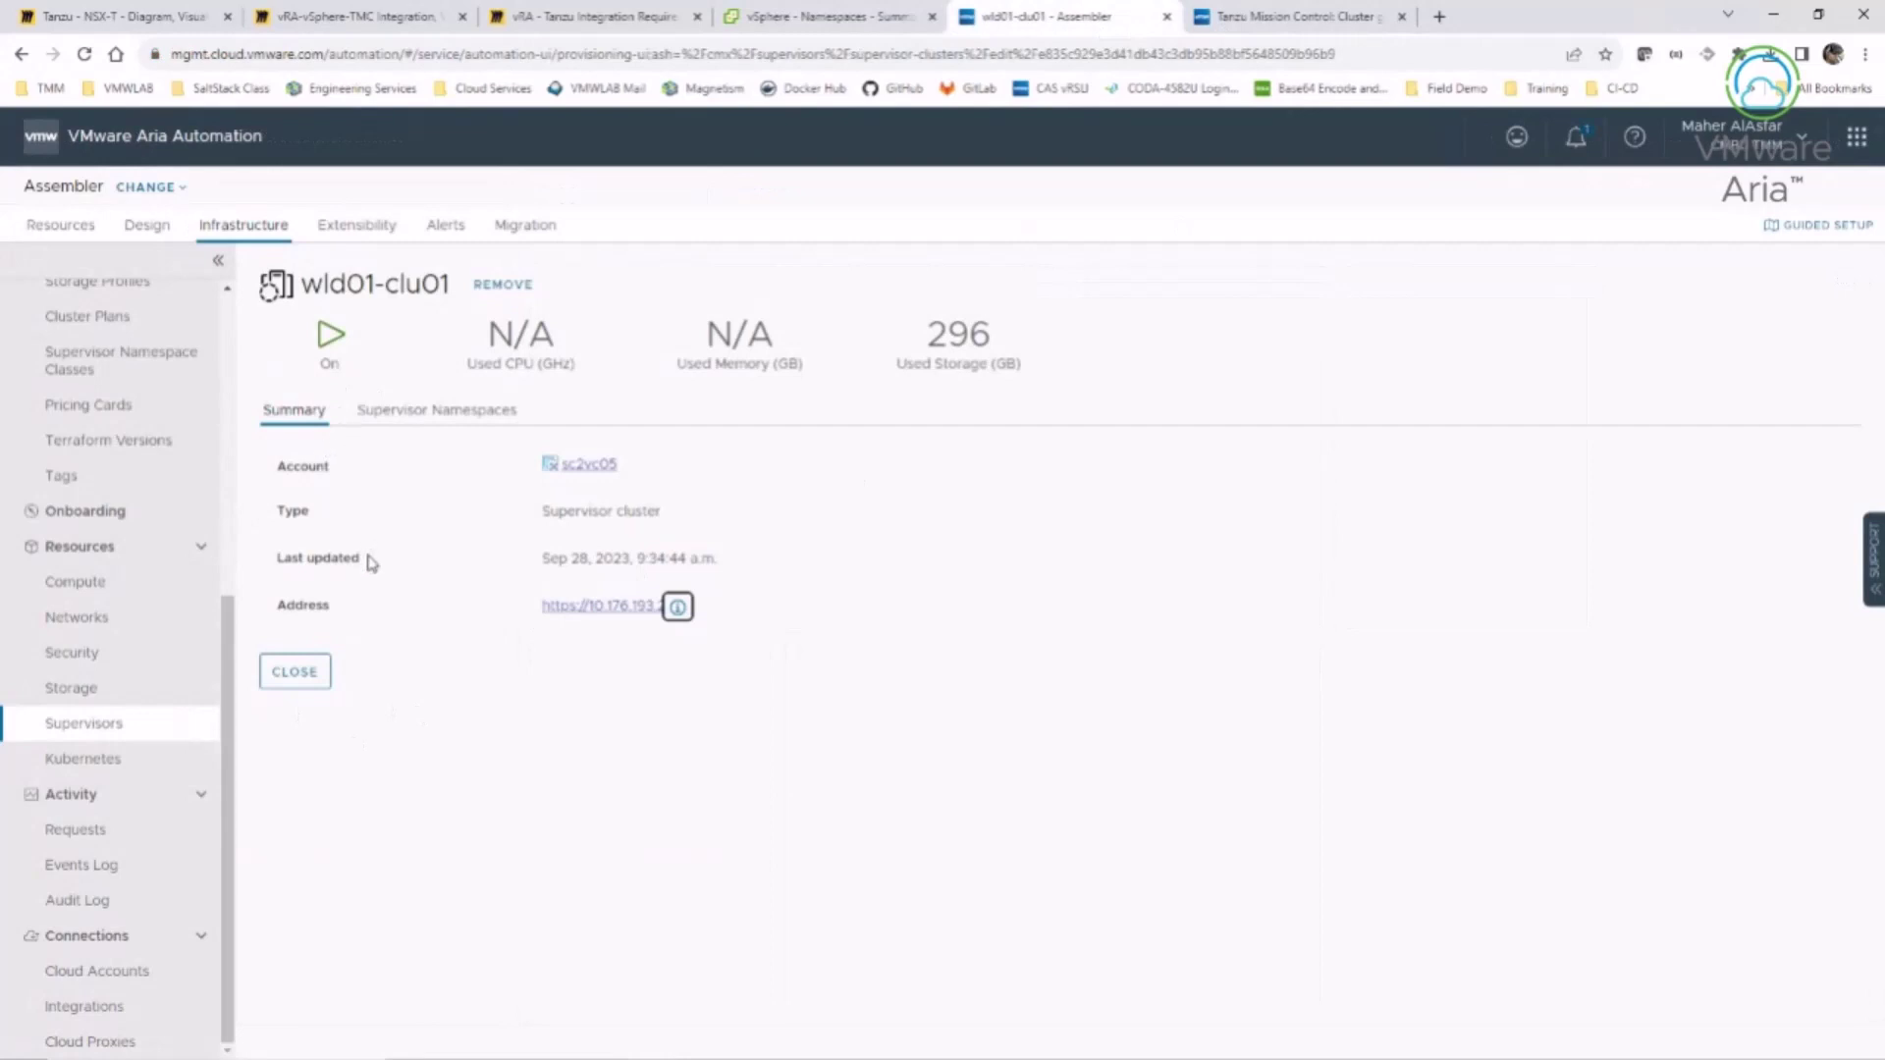
drag(226, 640, 220, 339)
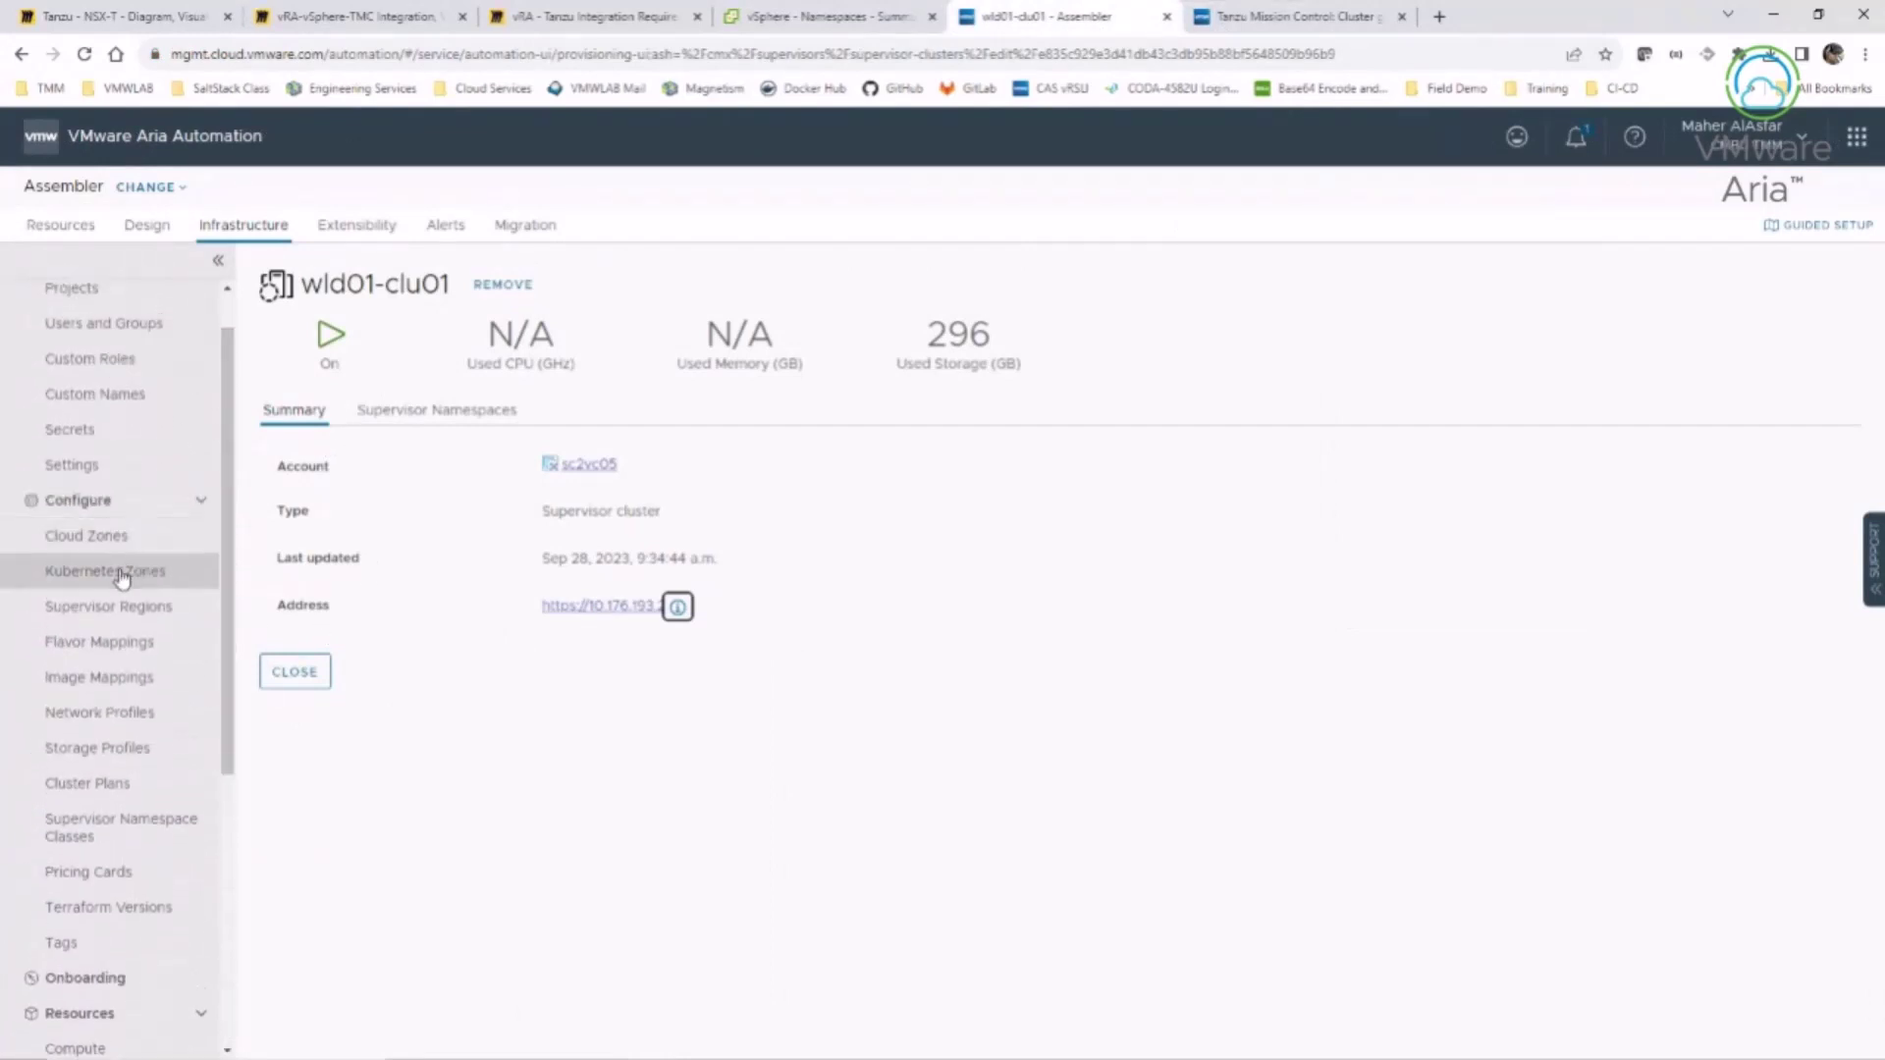
click(121, 578)
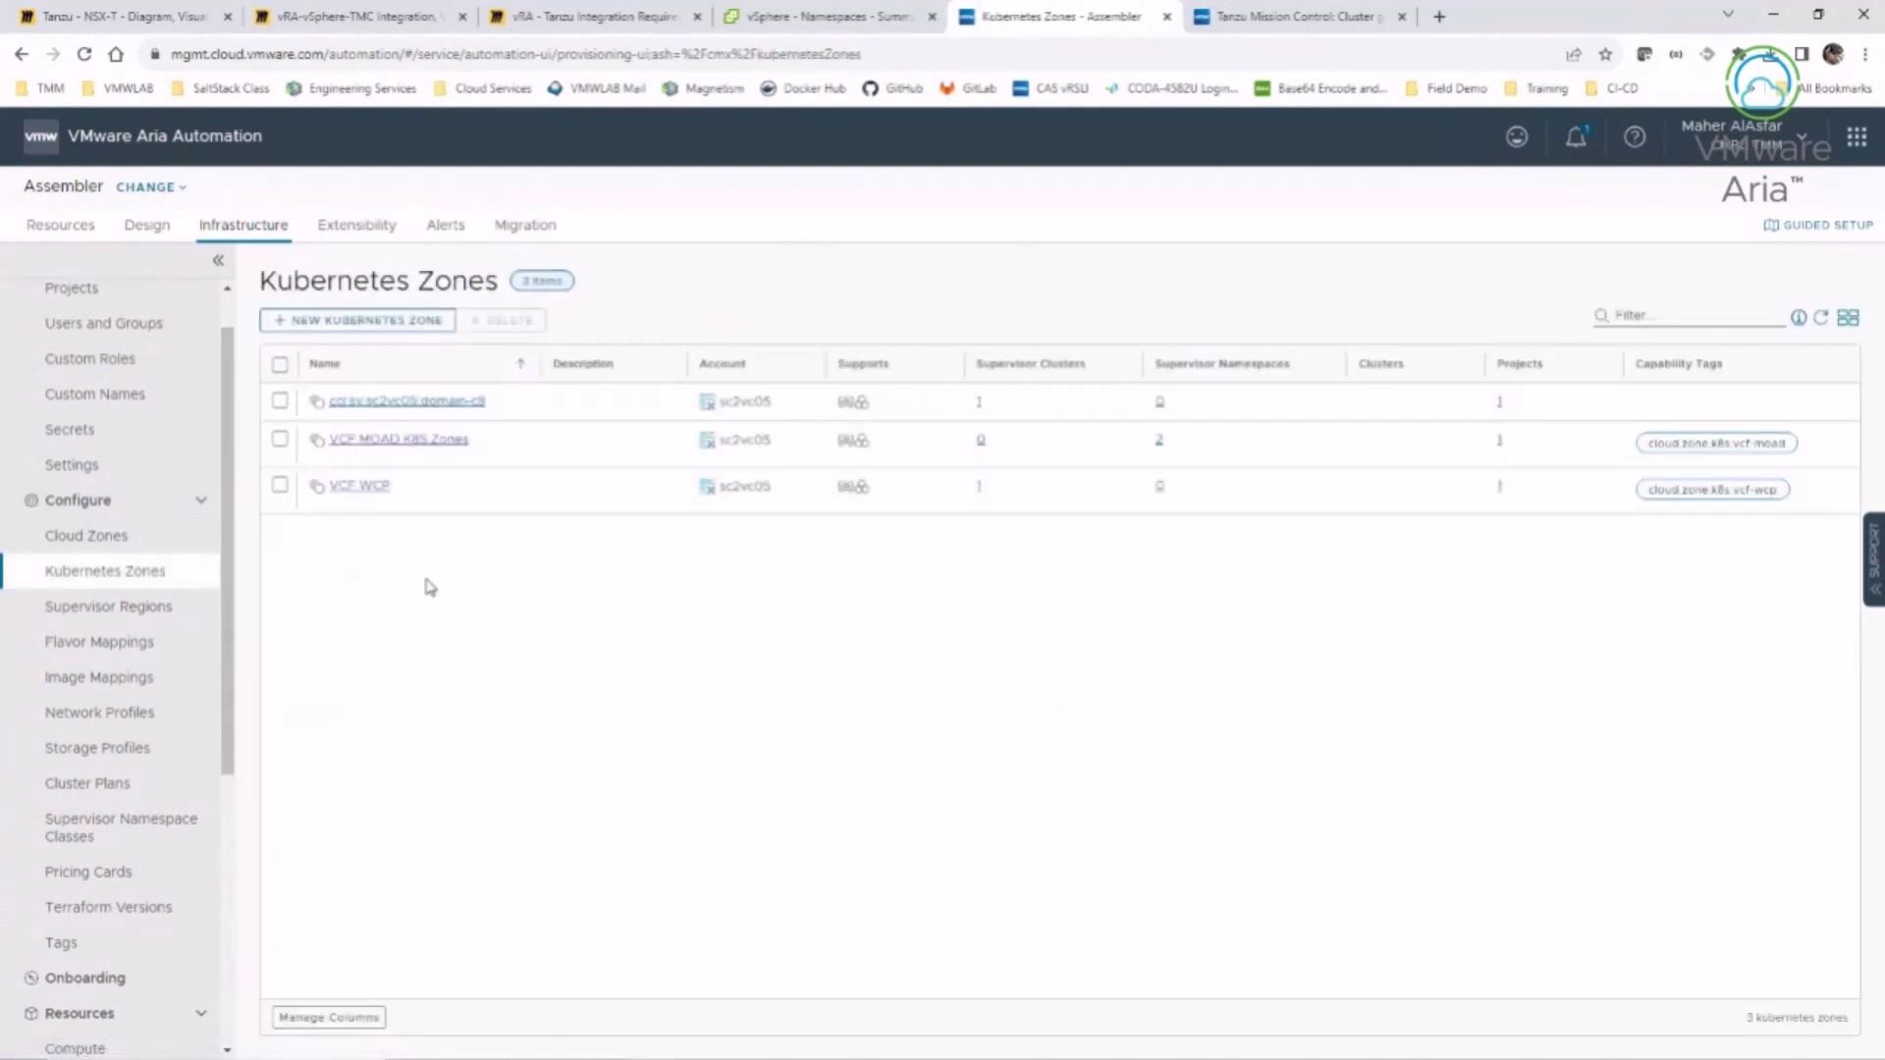
click(354, 487)
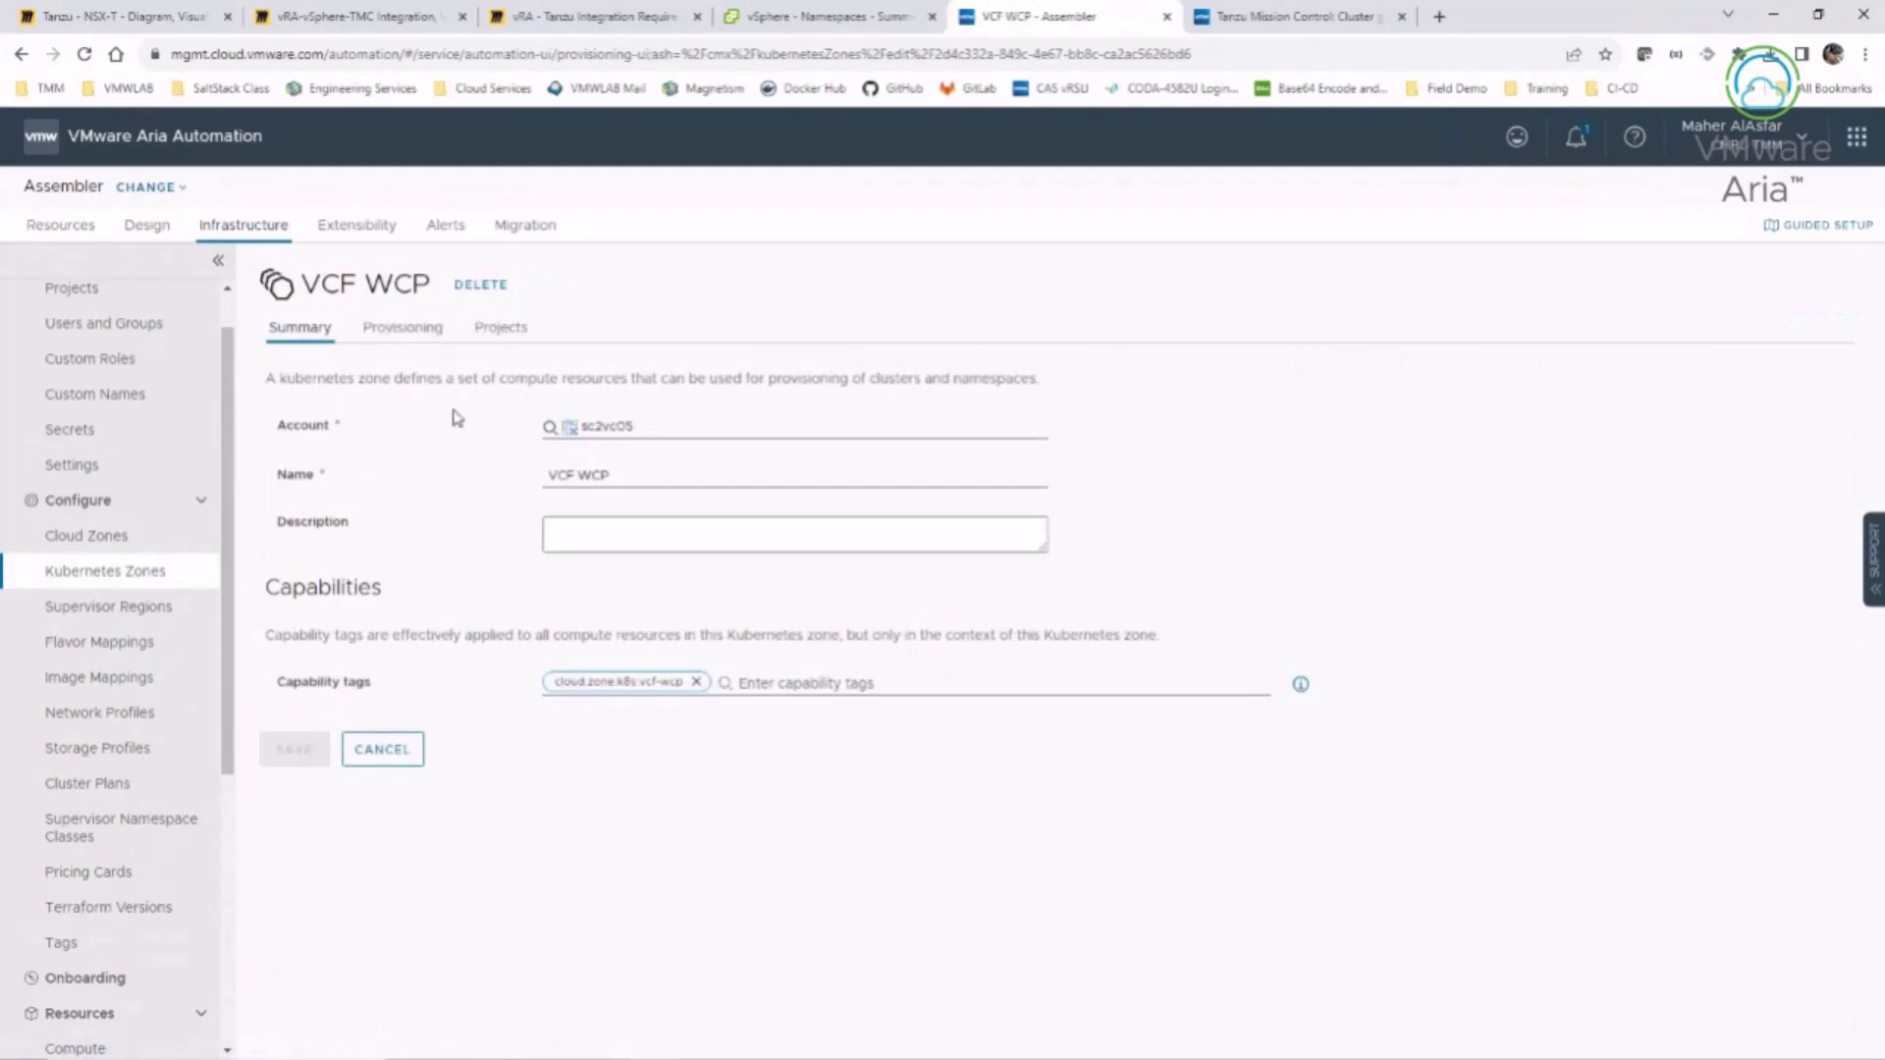
click(395, 331)
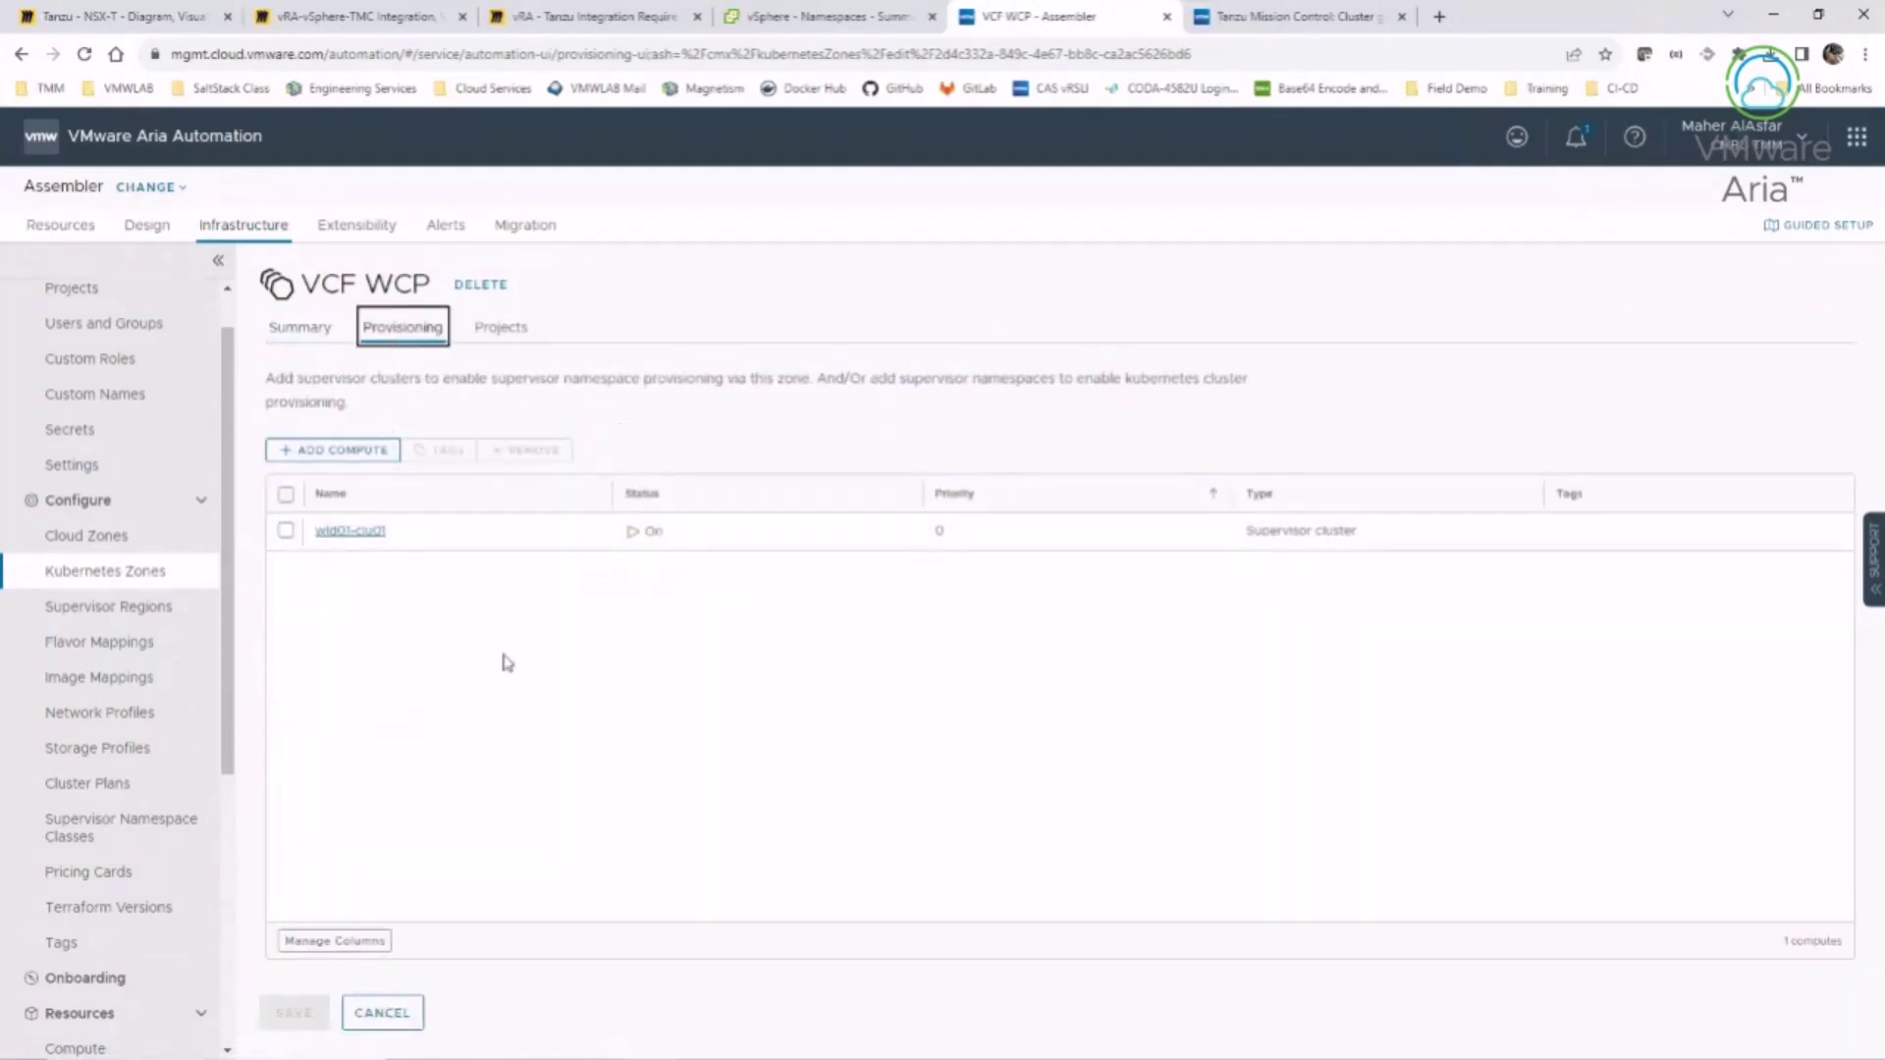
drag(1394, 531, 1195, 534)
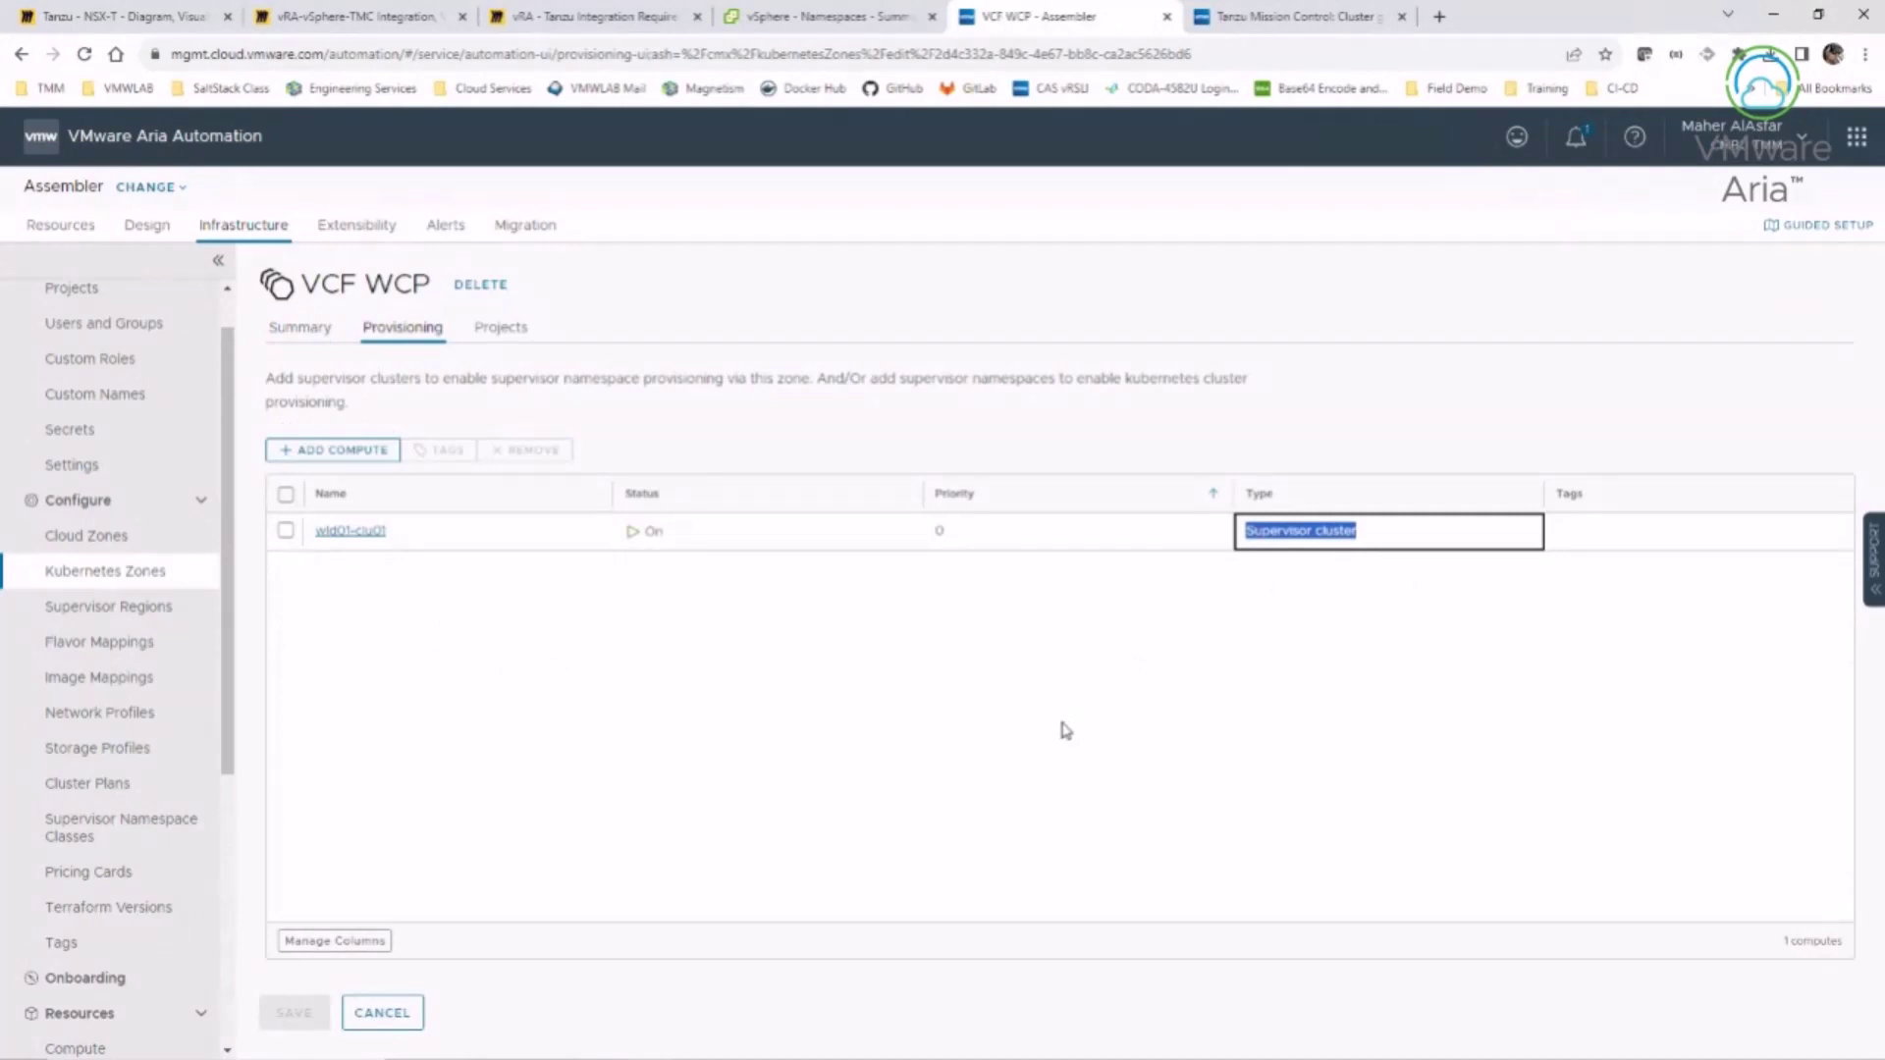
click(284, 328)
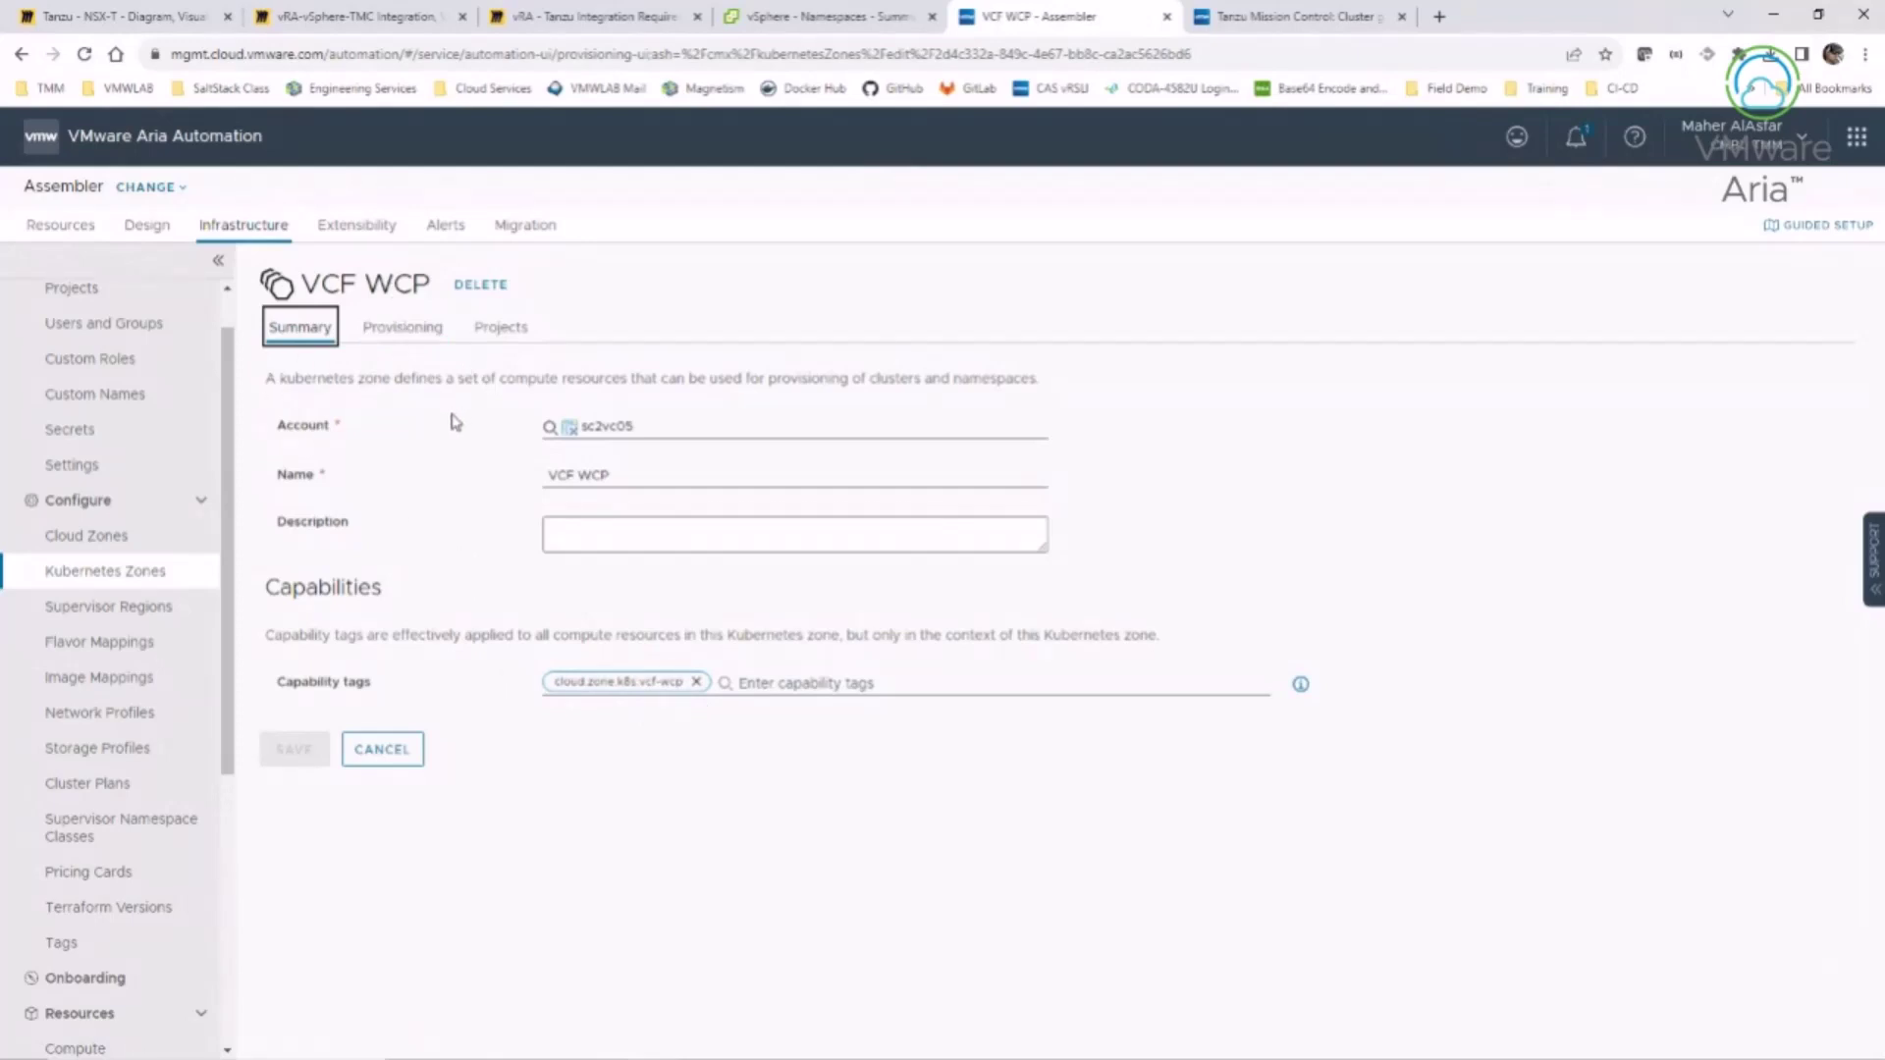
click(382, 751)
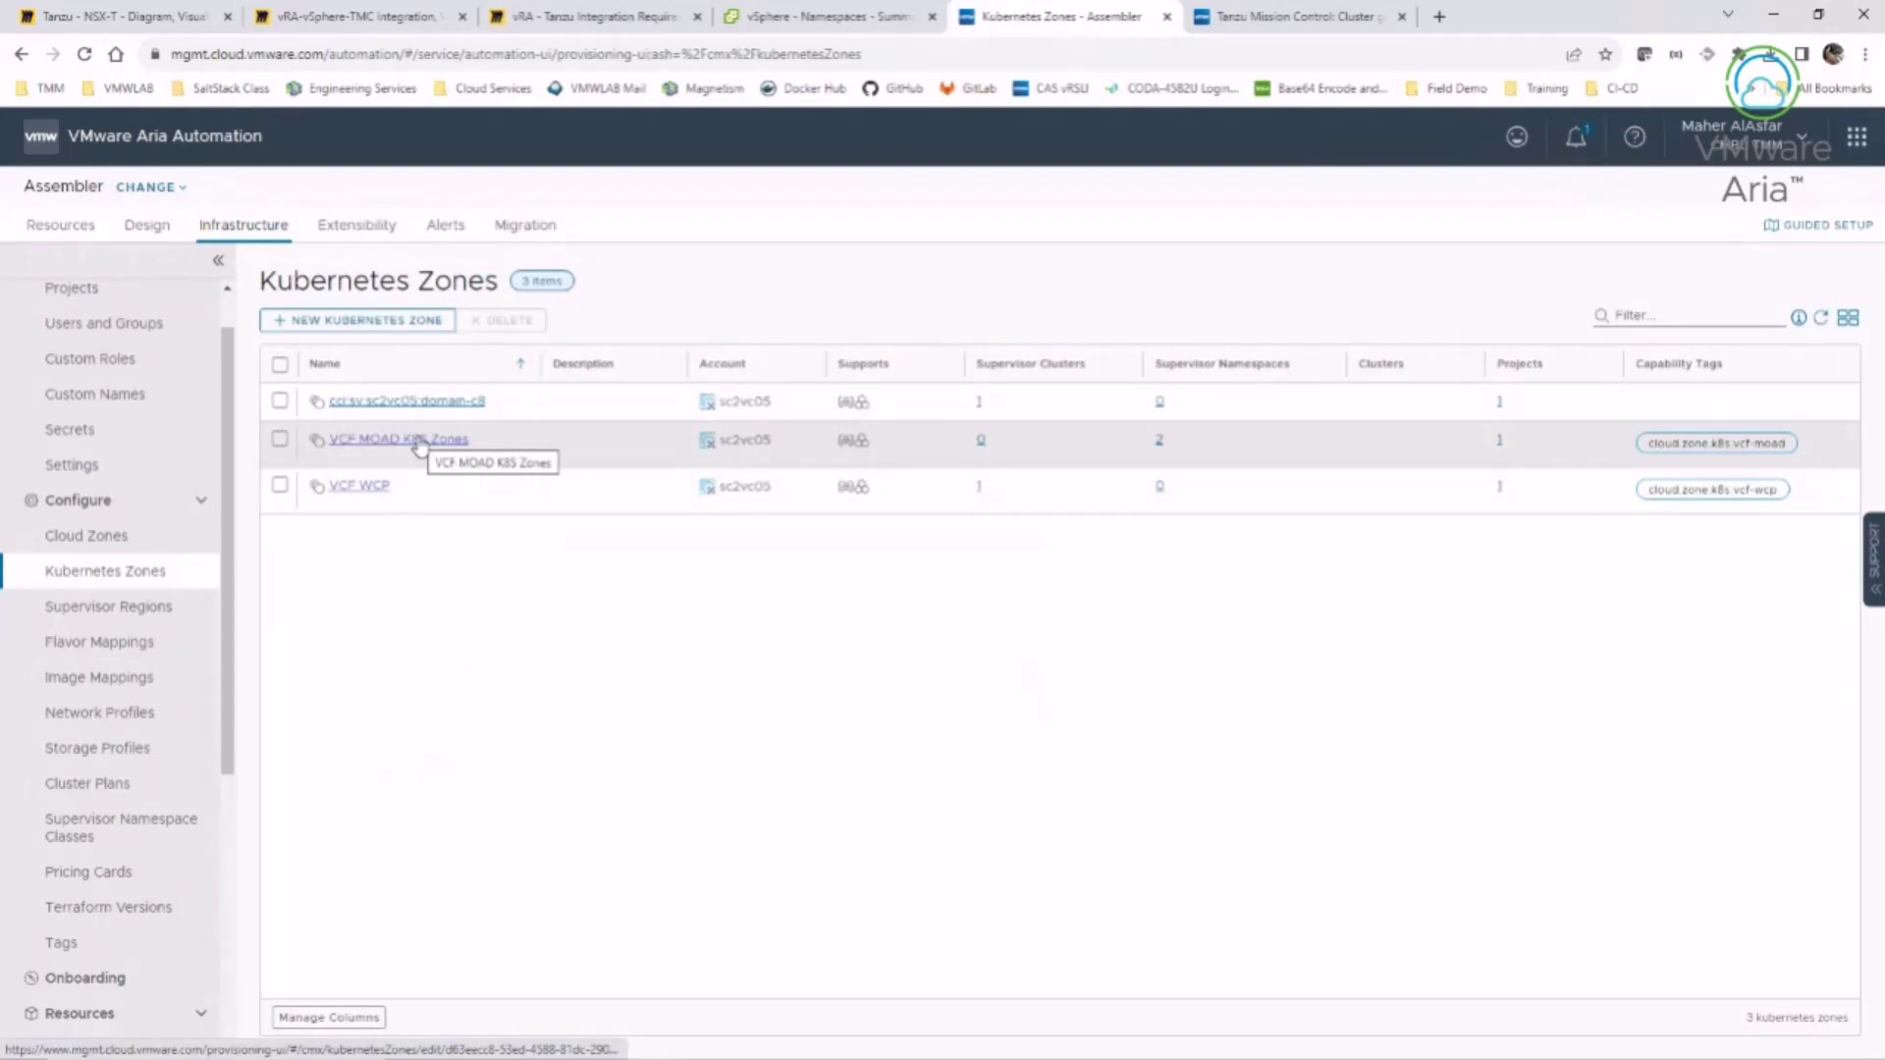
- Show the provisioning resources of VCF MOAD K8S Zones and highlight the Supervisor namespace type of moad-dev and moad-prod
click(420, 444)
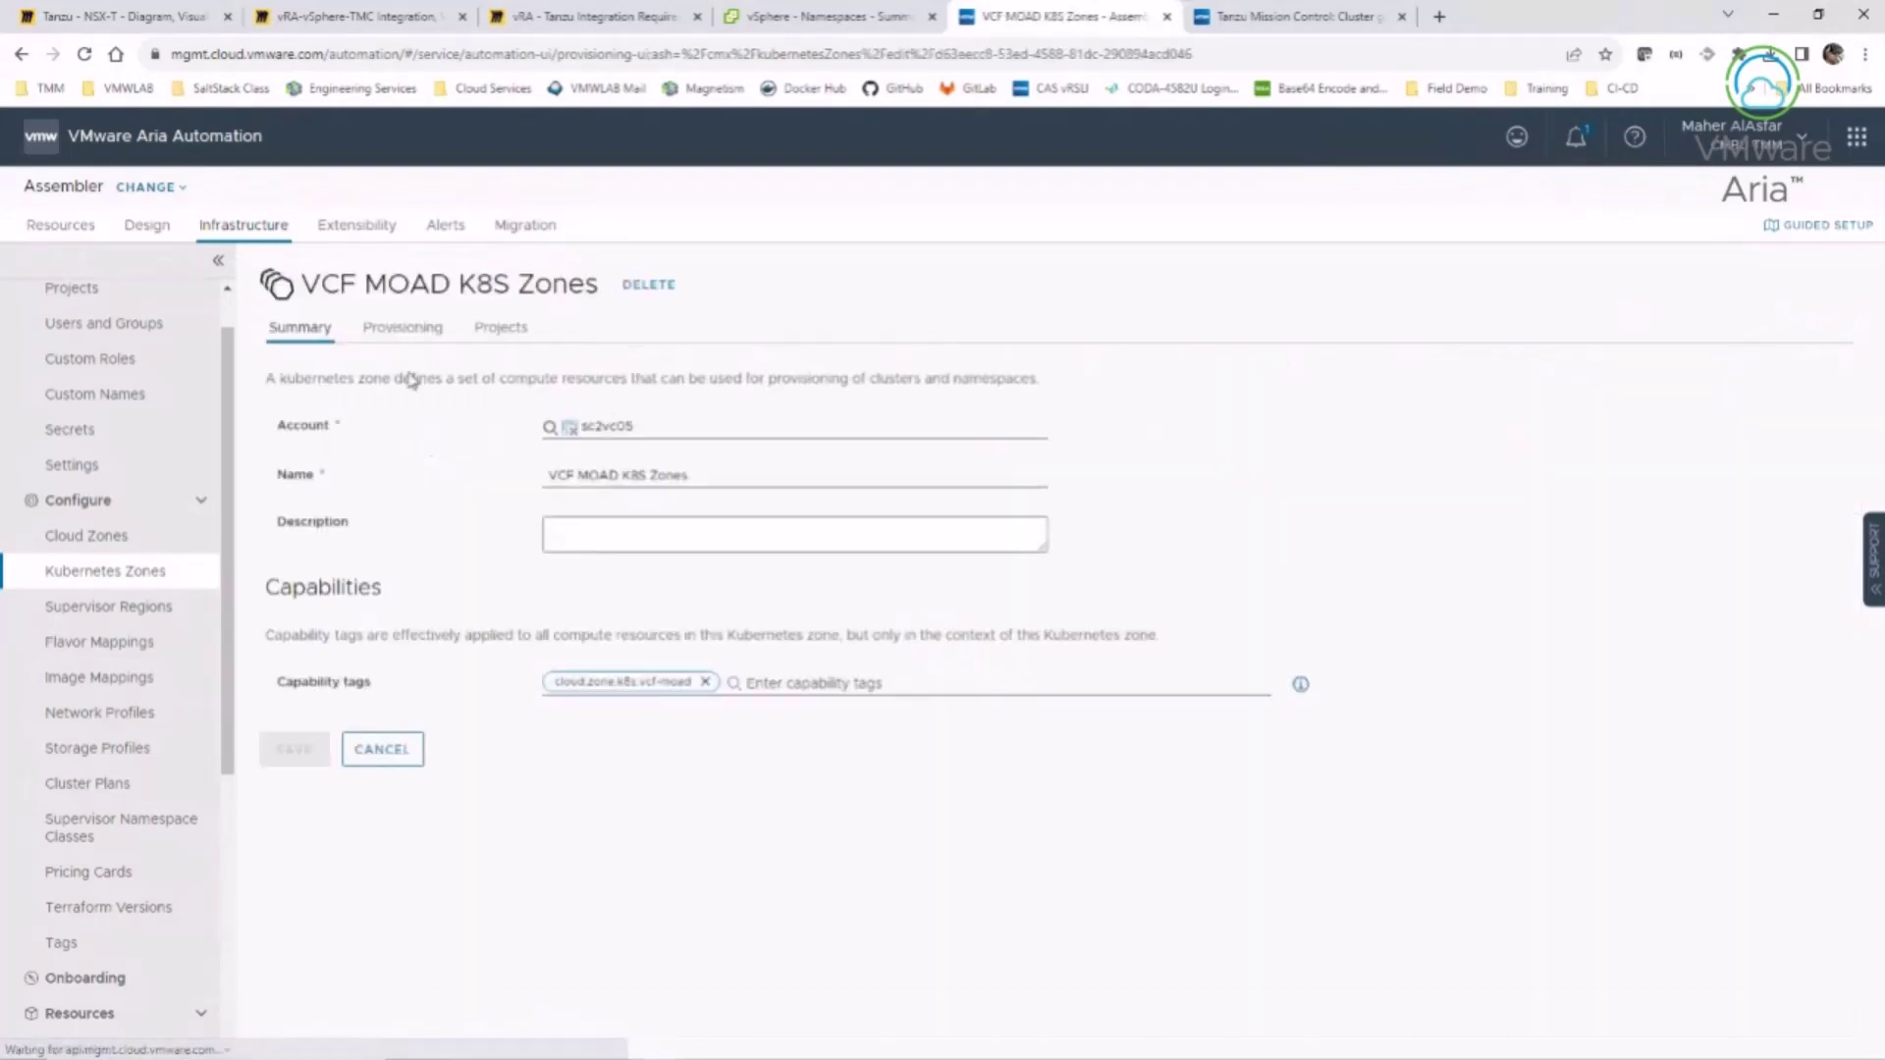
click(402, 334)
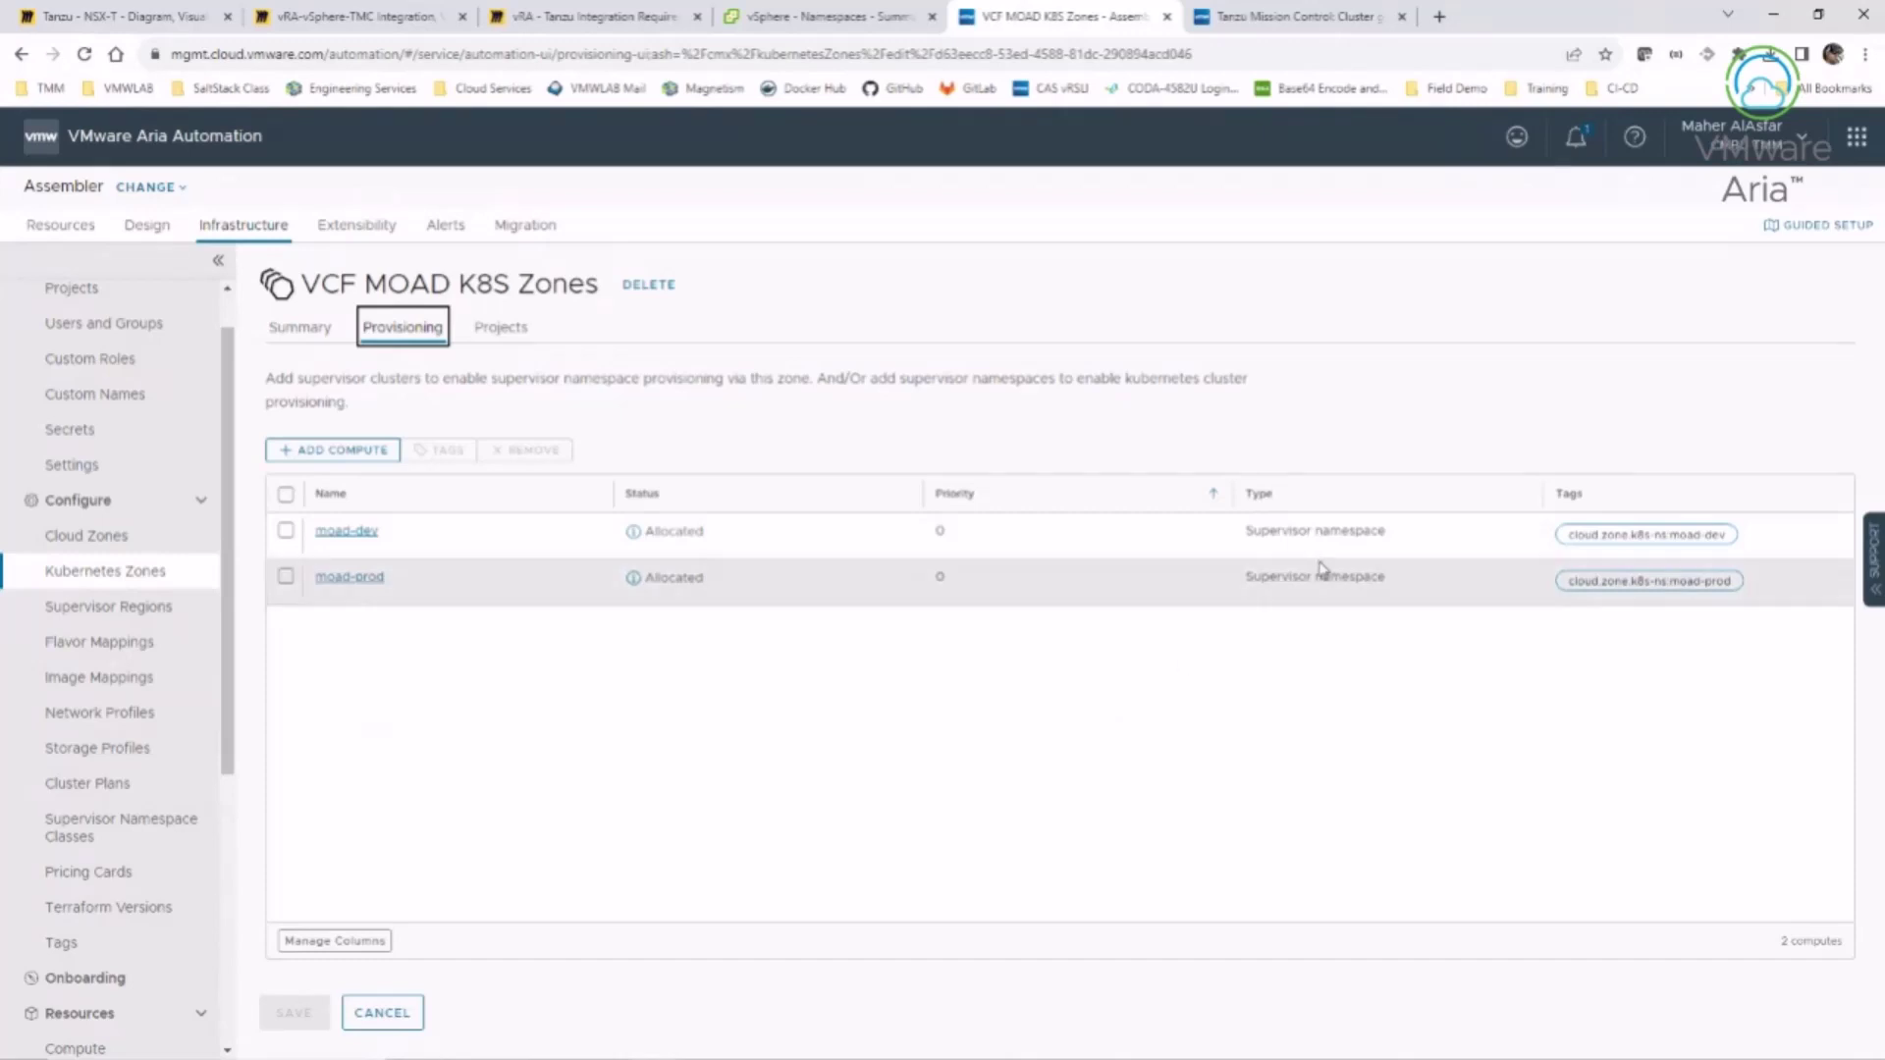
double_click(1363, 533)
double_click(1404, 582)
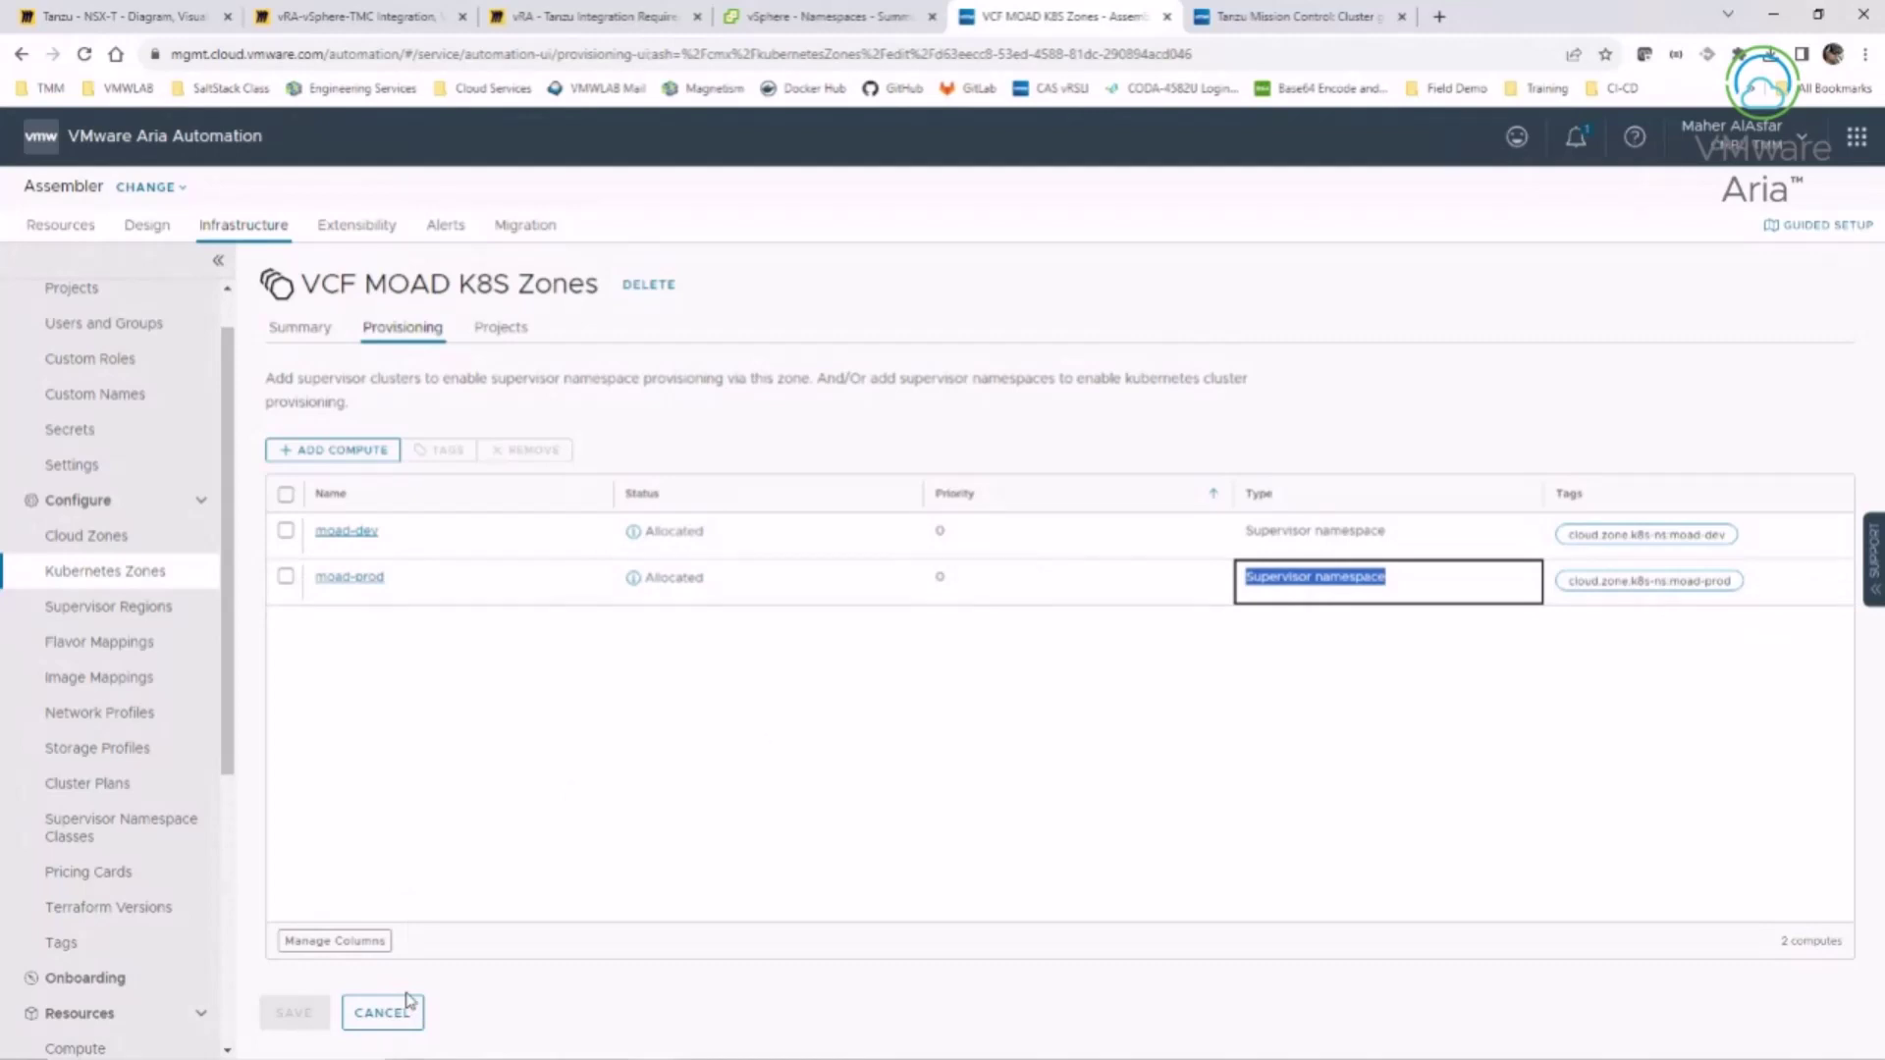
- Show the Aria Automation projects and open the moad project's summary
scroll(191, 620, up, 1)
click(72, 343)
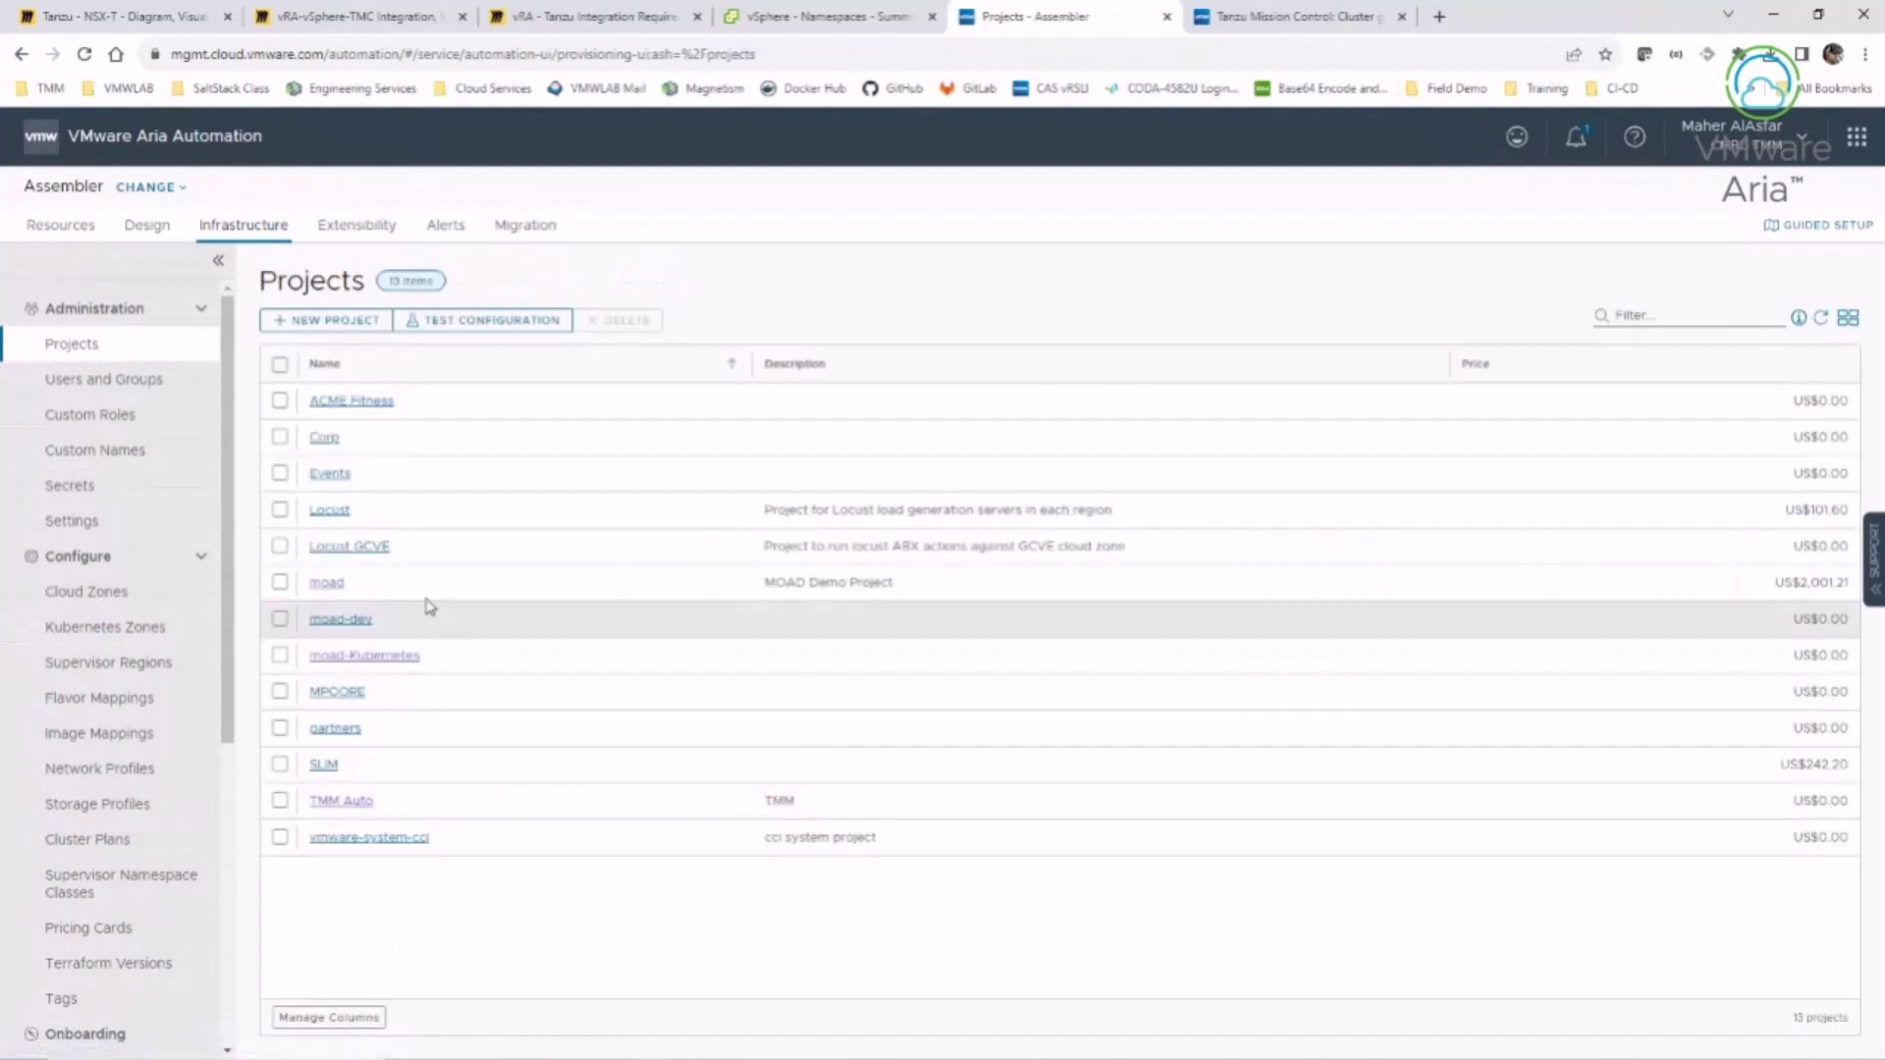
click(327, 589)
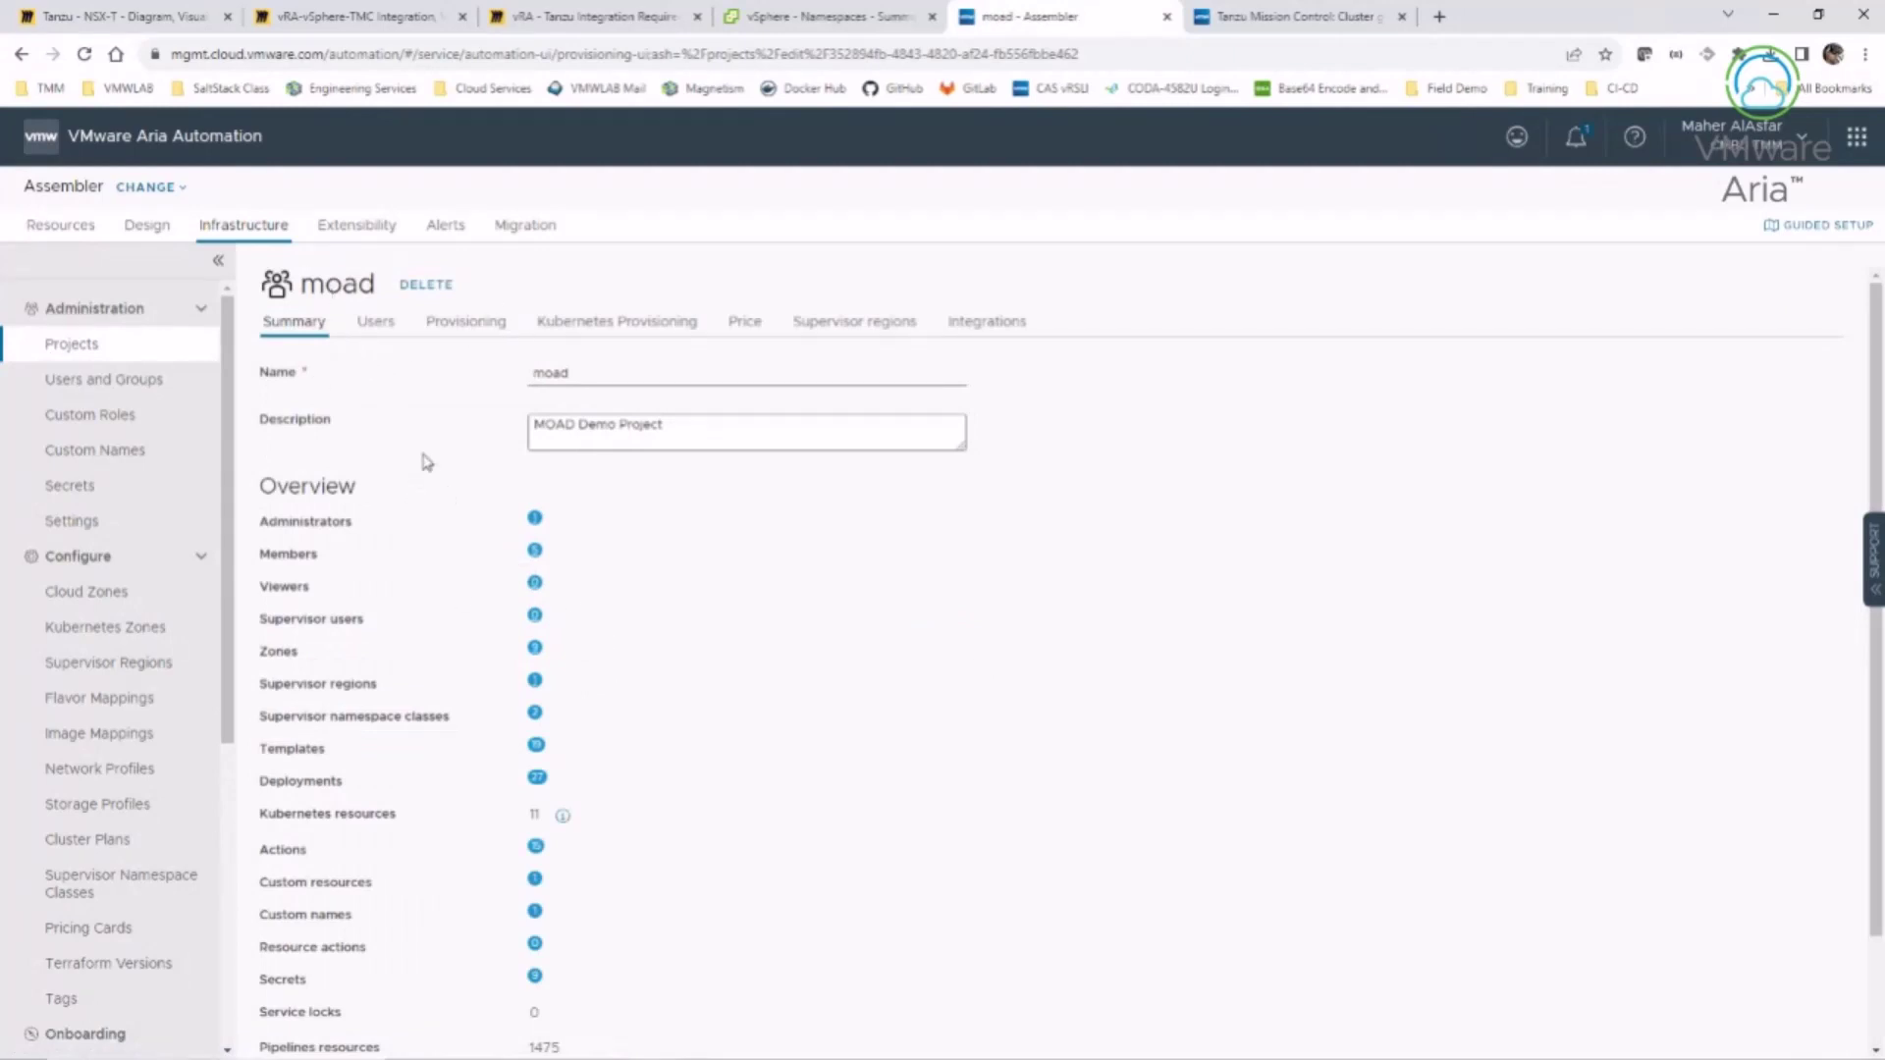
- Show the moad project's cloud provisioning zones and its Kubernetes zones
click(463, 326)
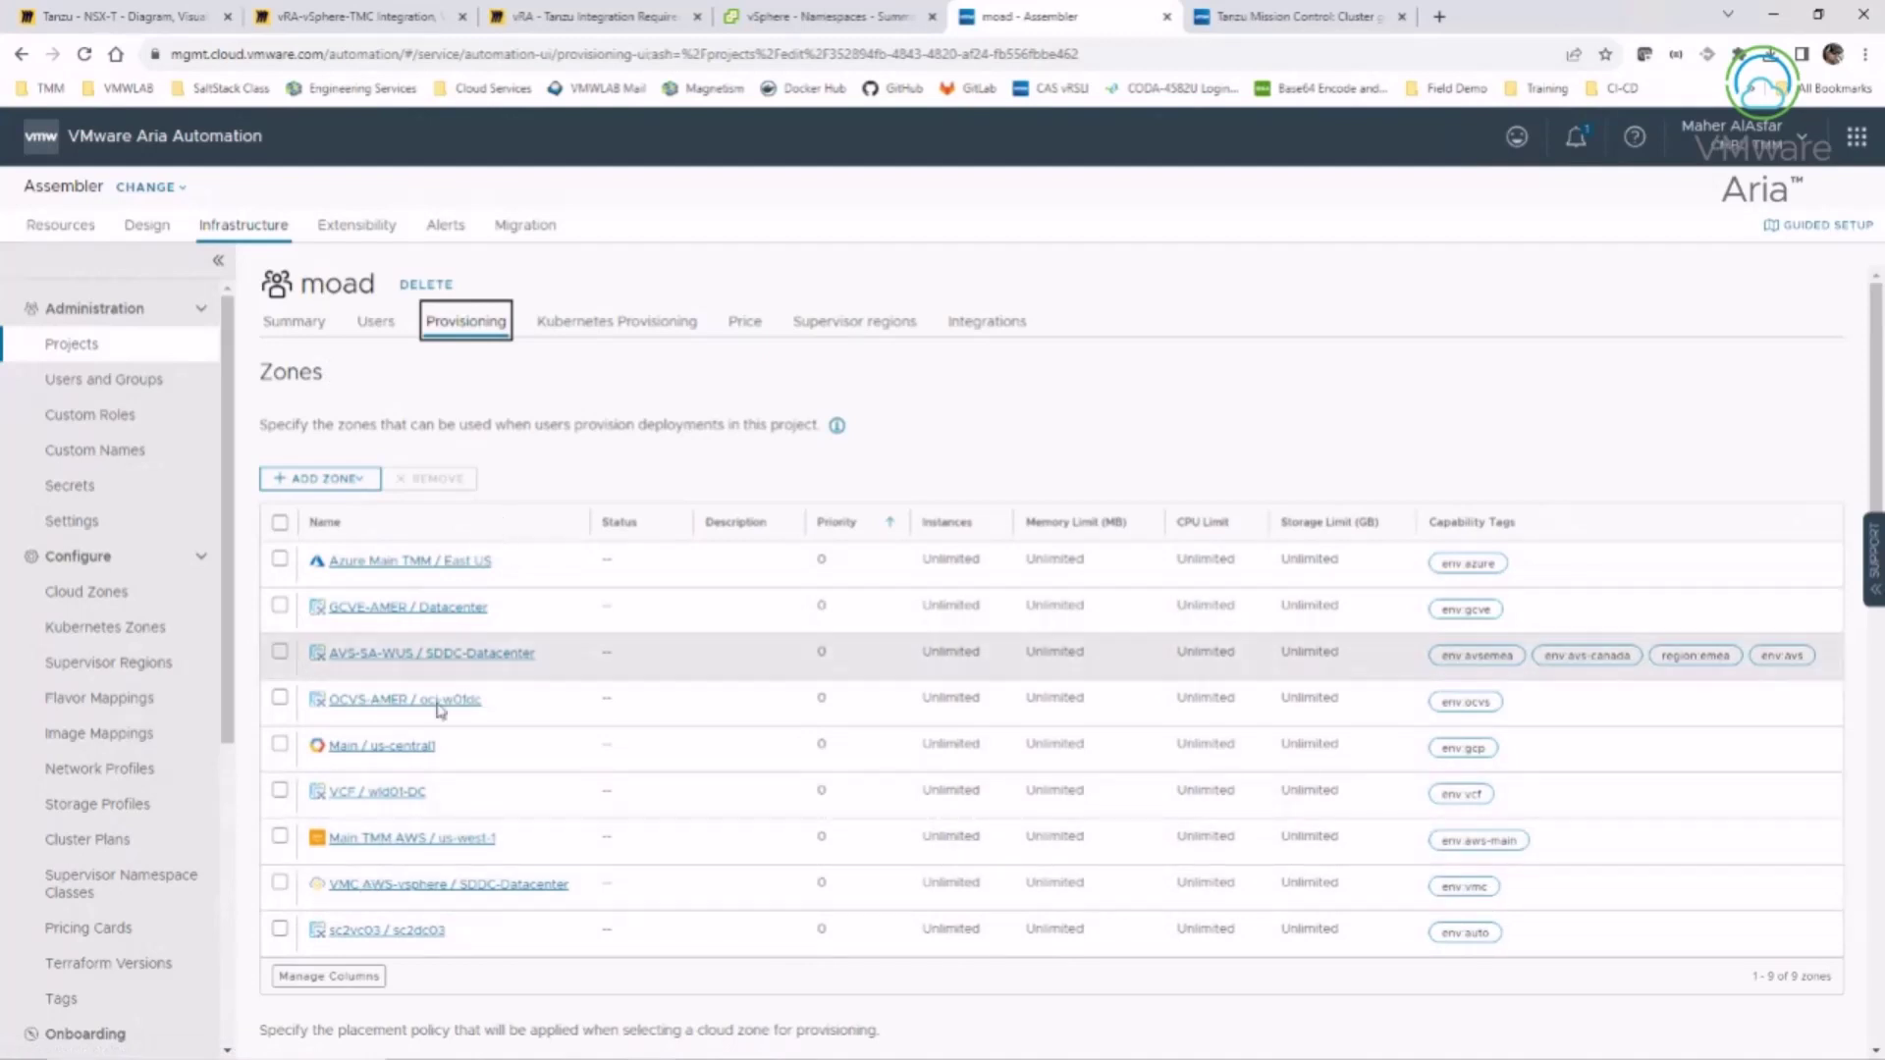
click(602, 324)
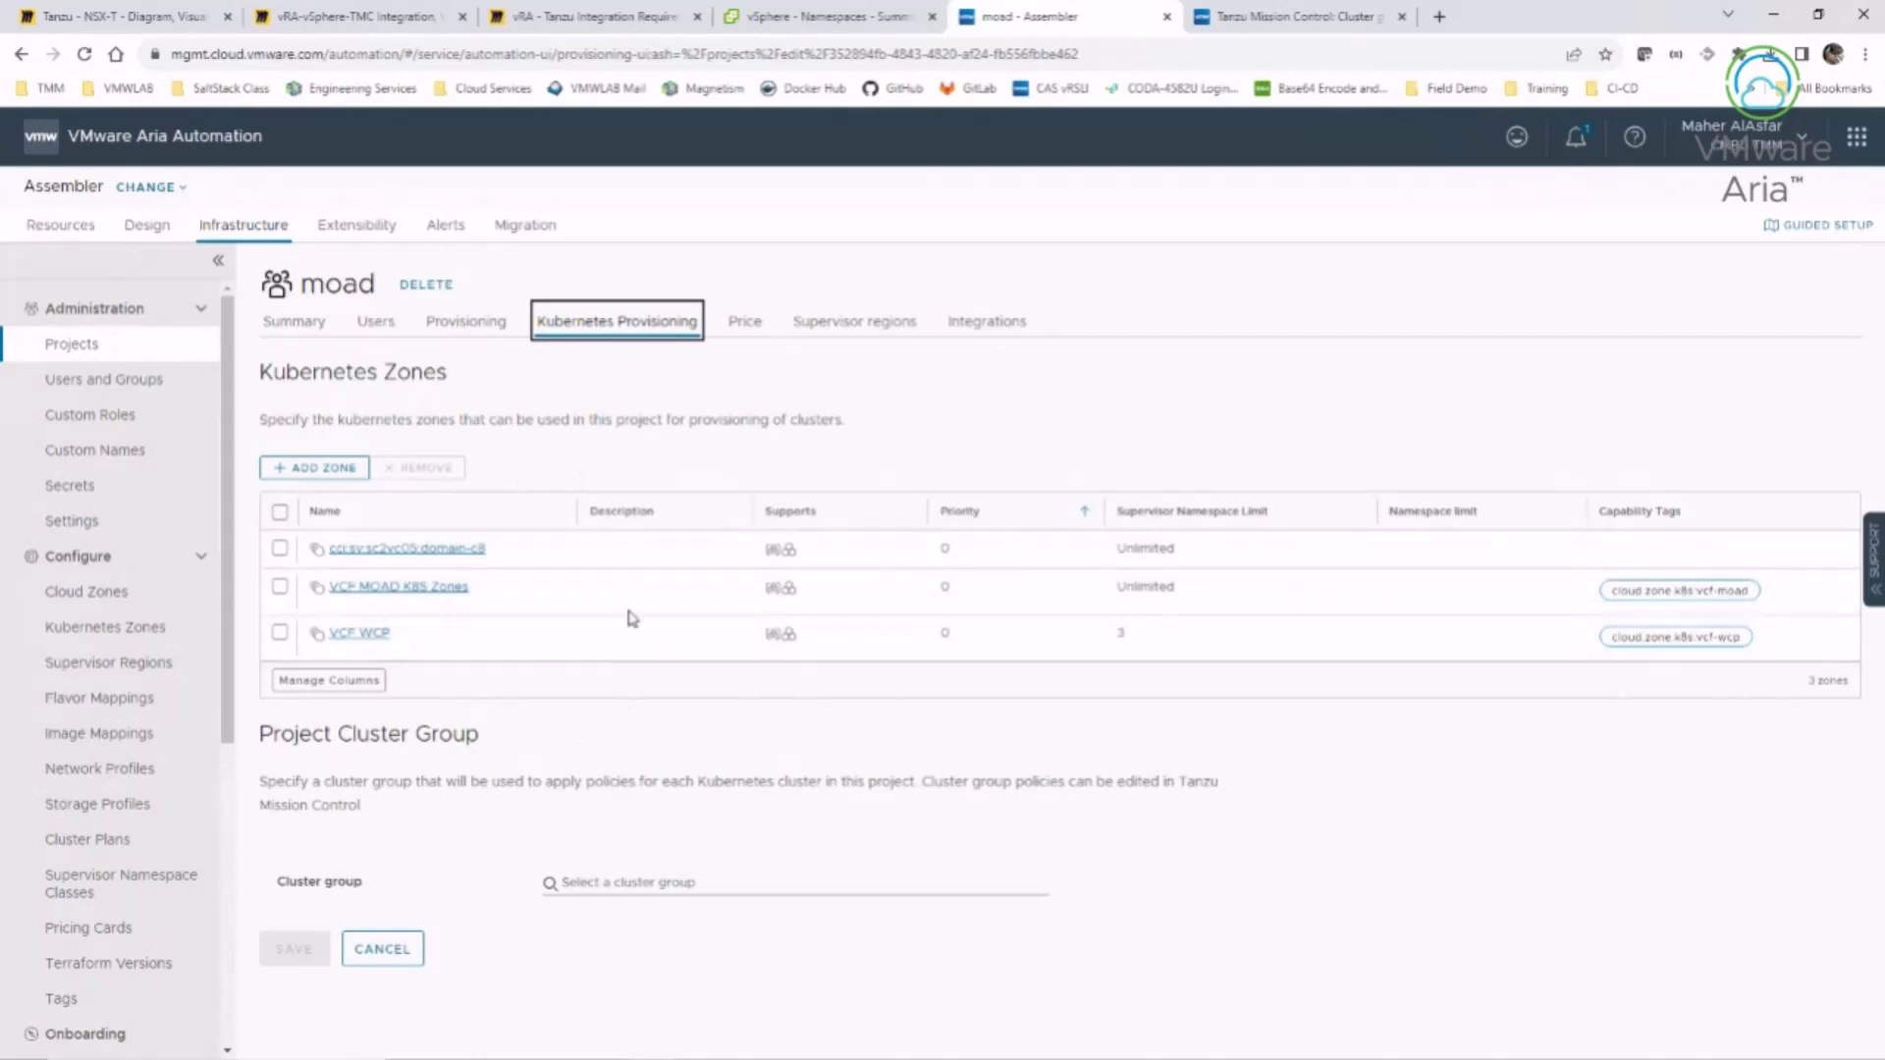
- Open the MOAD SVNS template and examine the Kubernetes resource types and the supervisor namespace resource's code
click(146, 225)
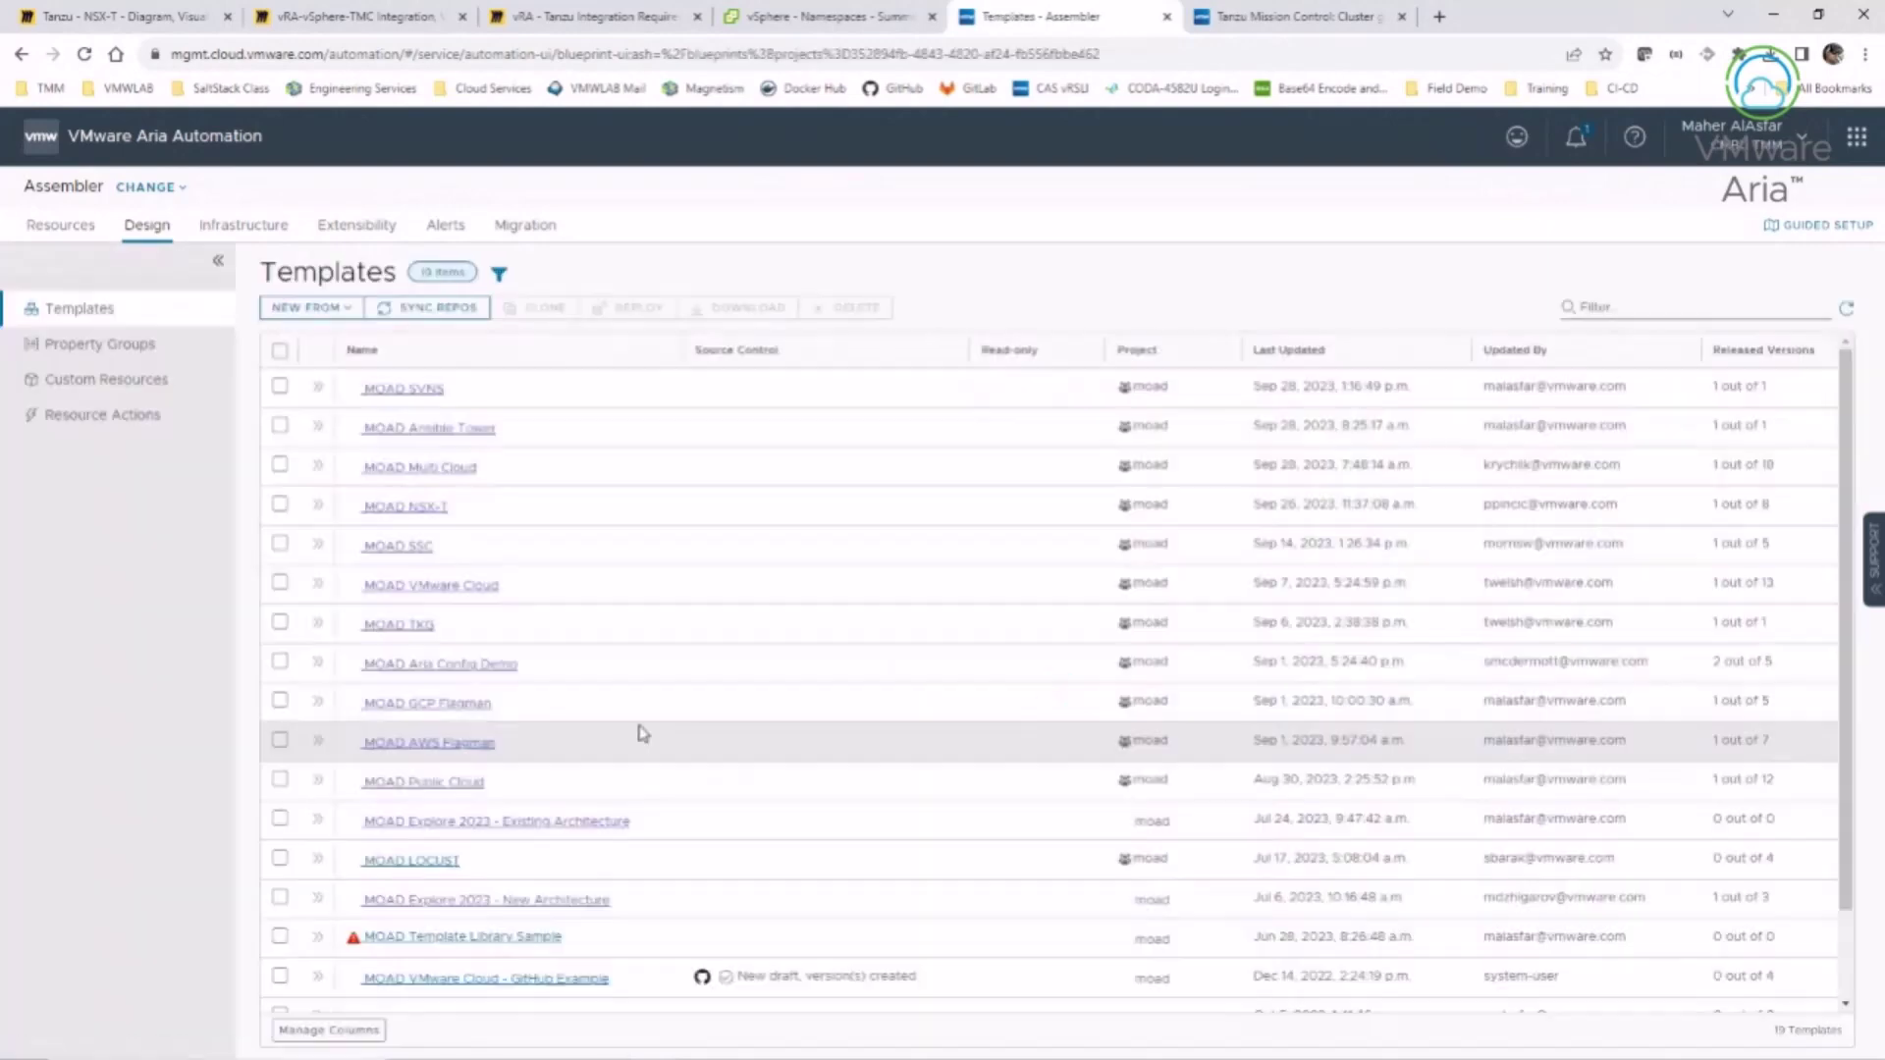
click(410, 390)
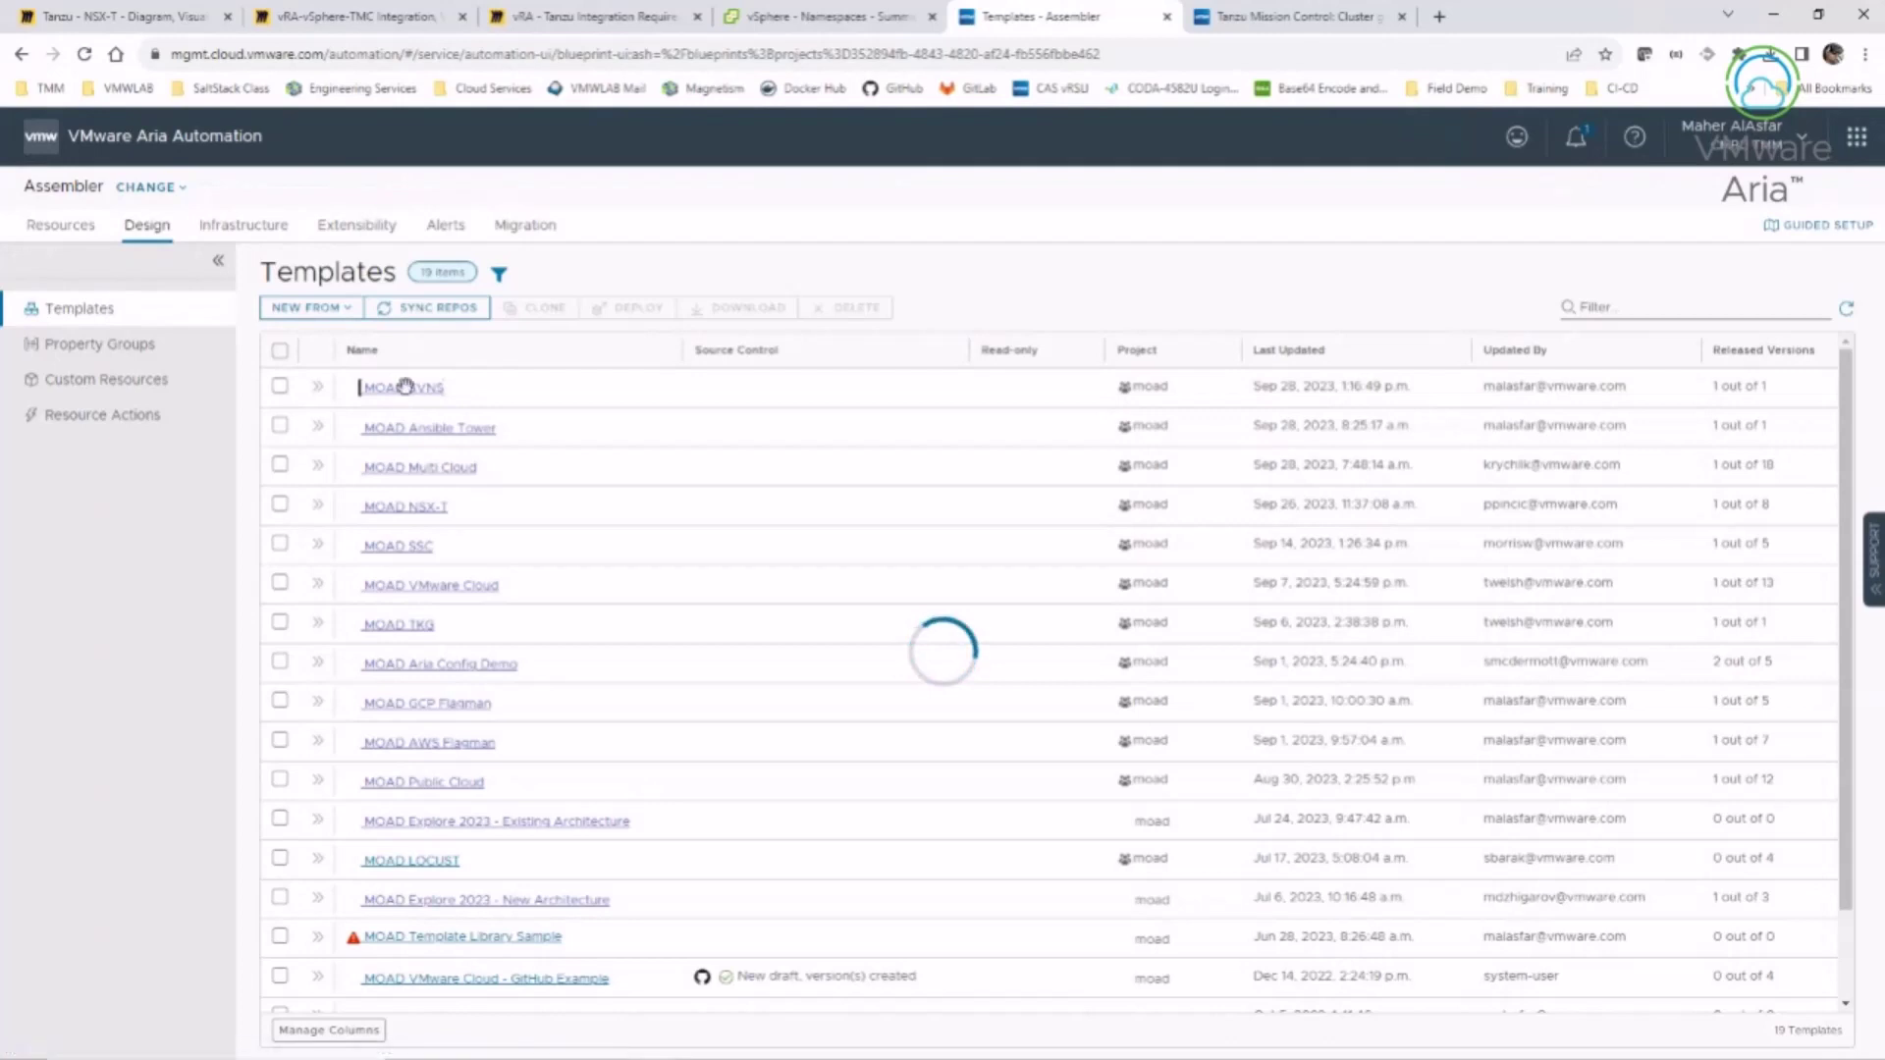
drag(1481, 543, 1031, 543)
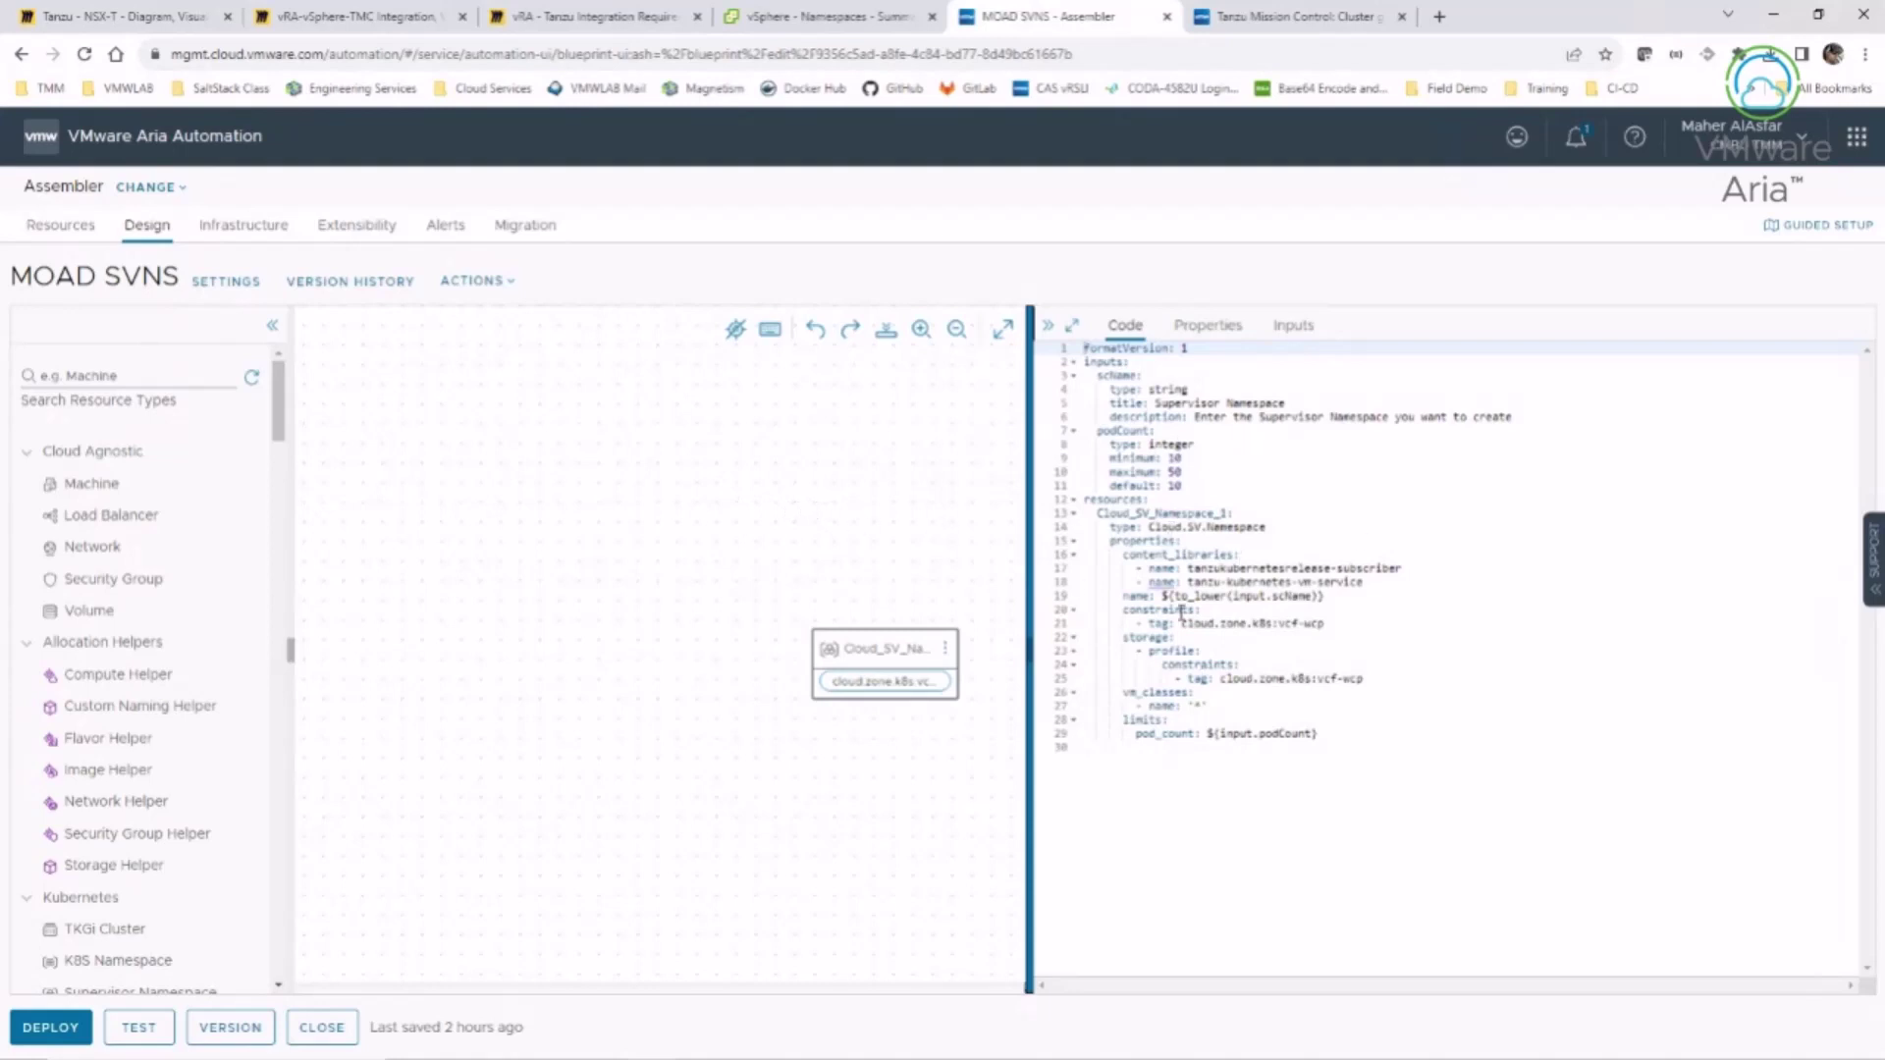
scroll(116, 792, down, 5)
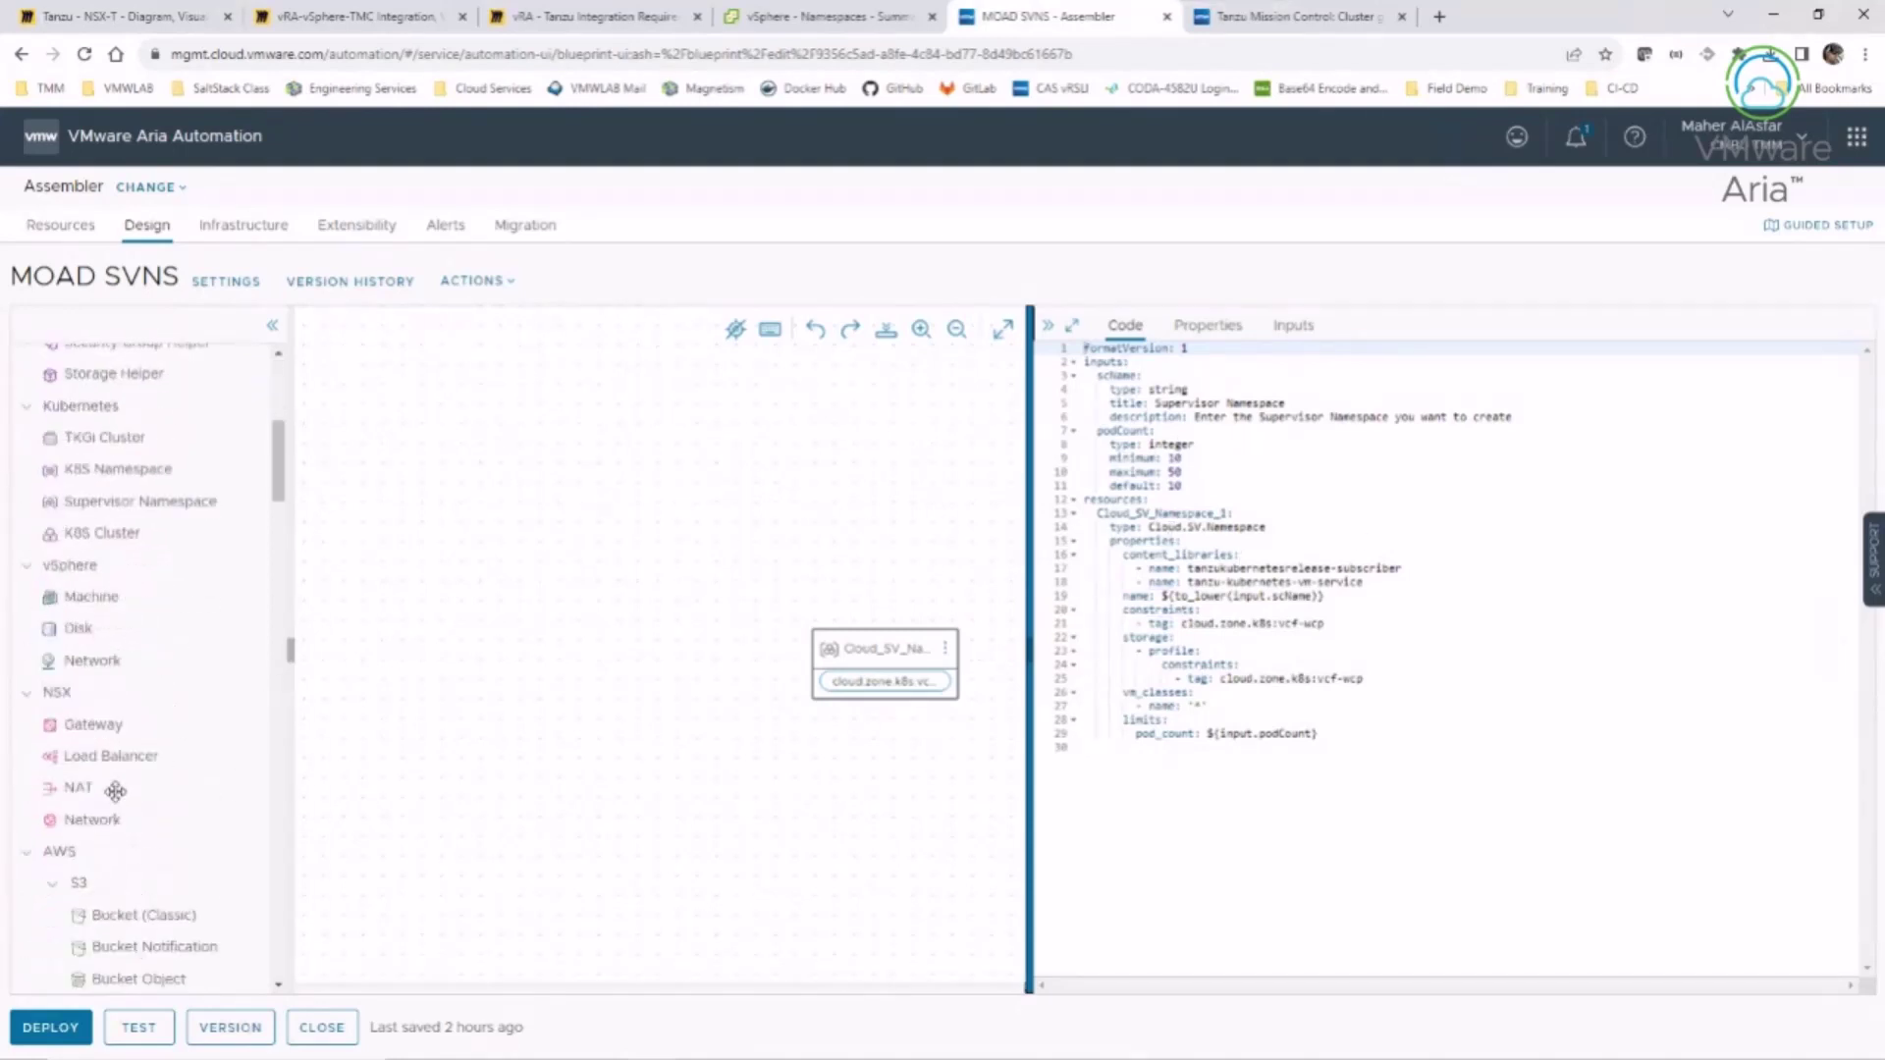
scroll(63, 536, up, 1)
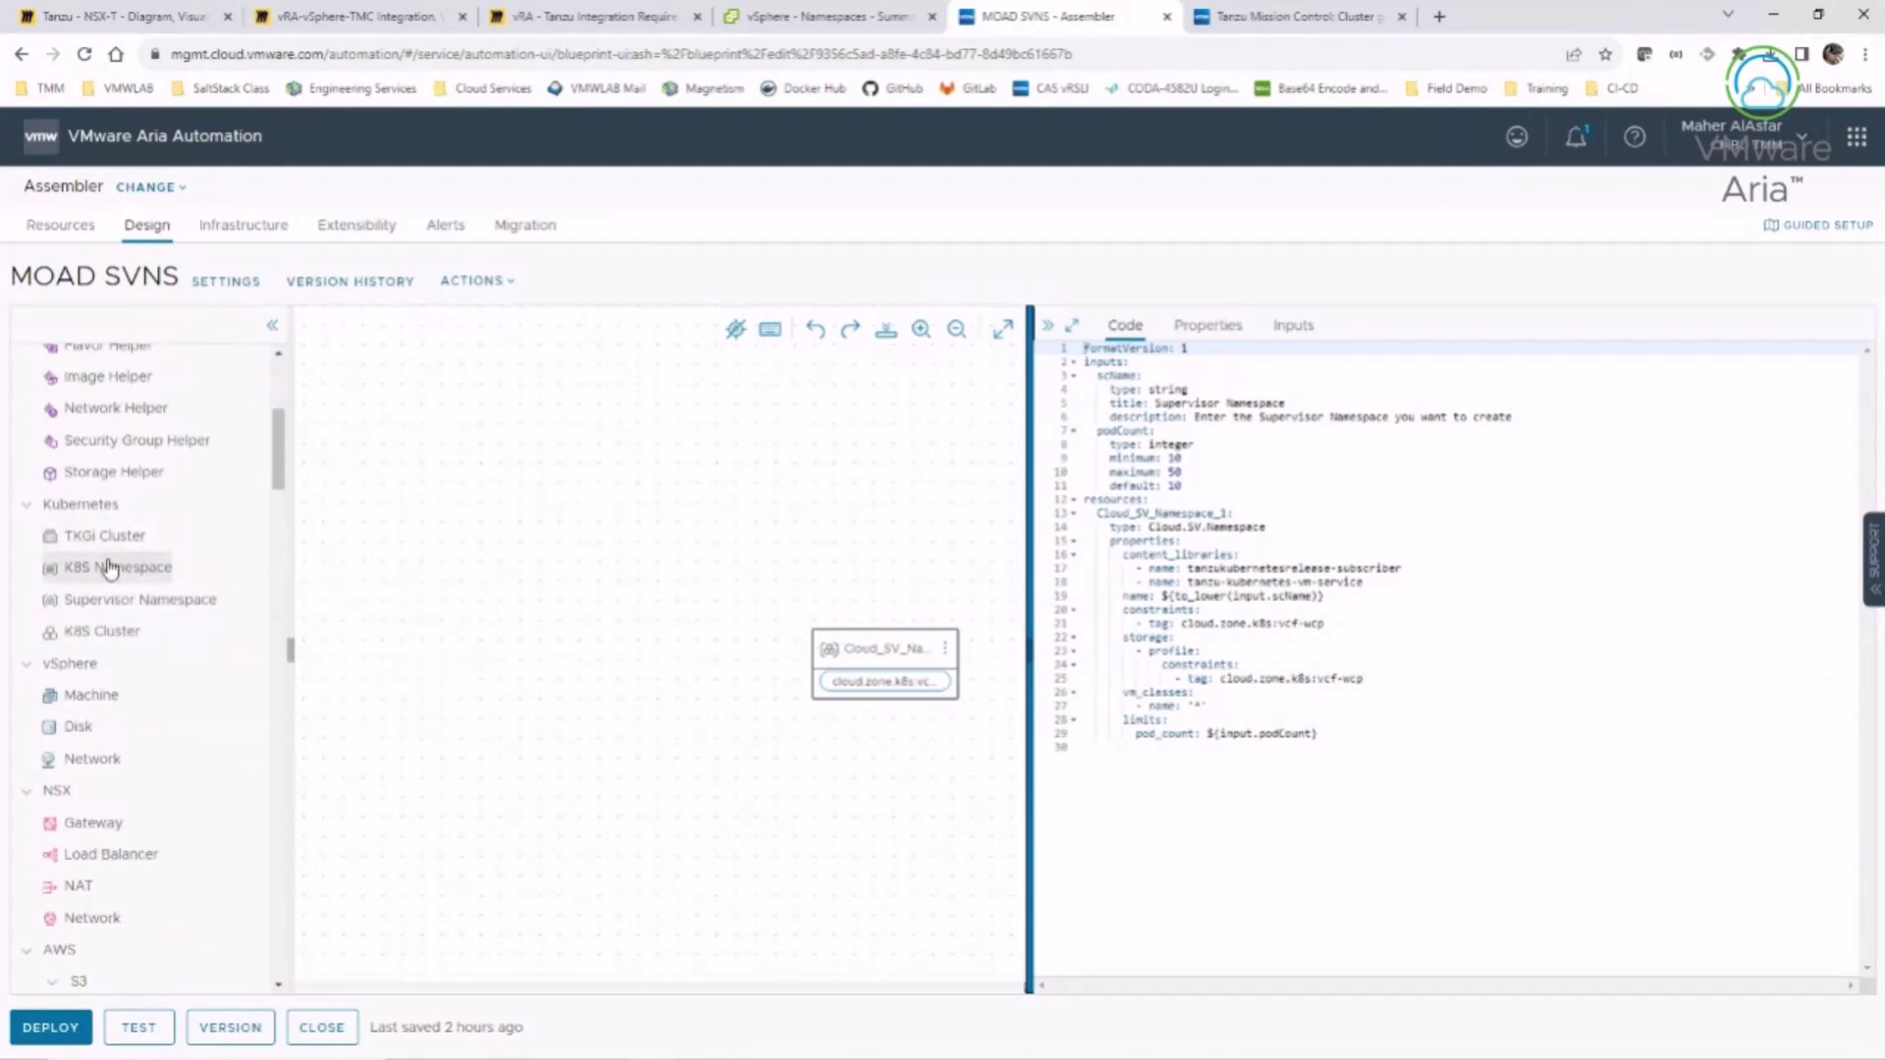
click(897, 665)
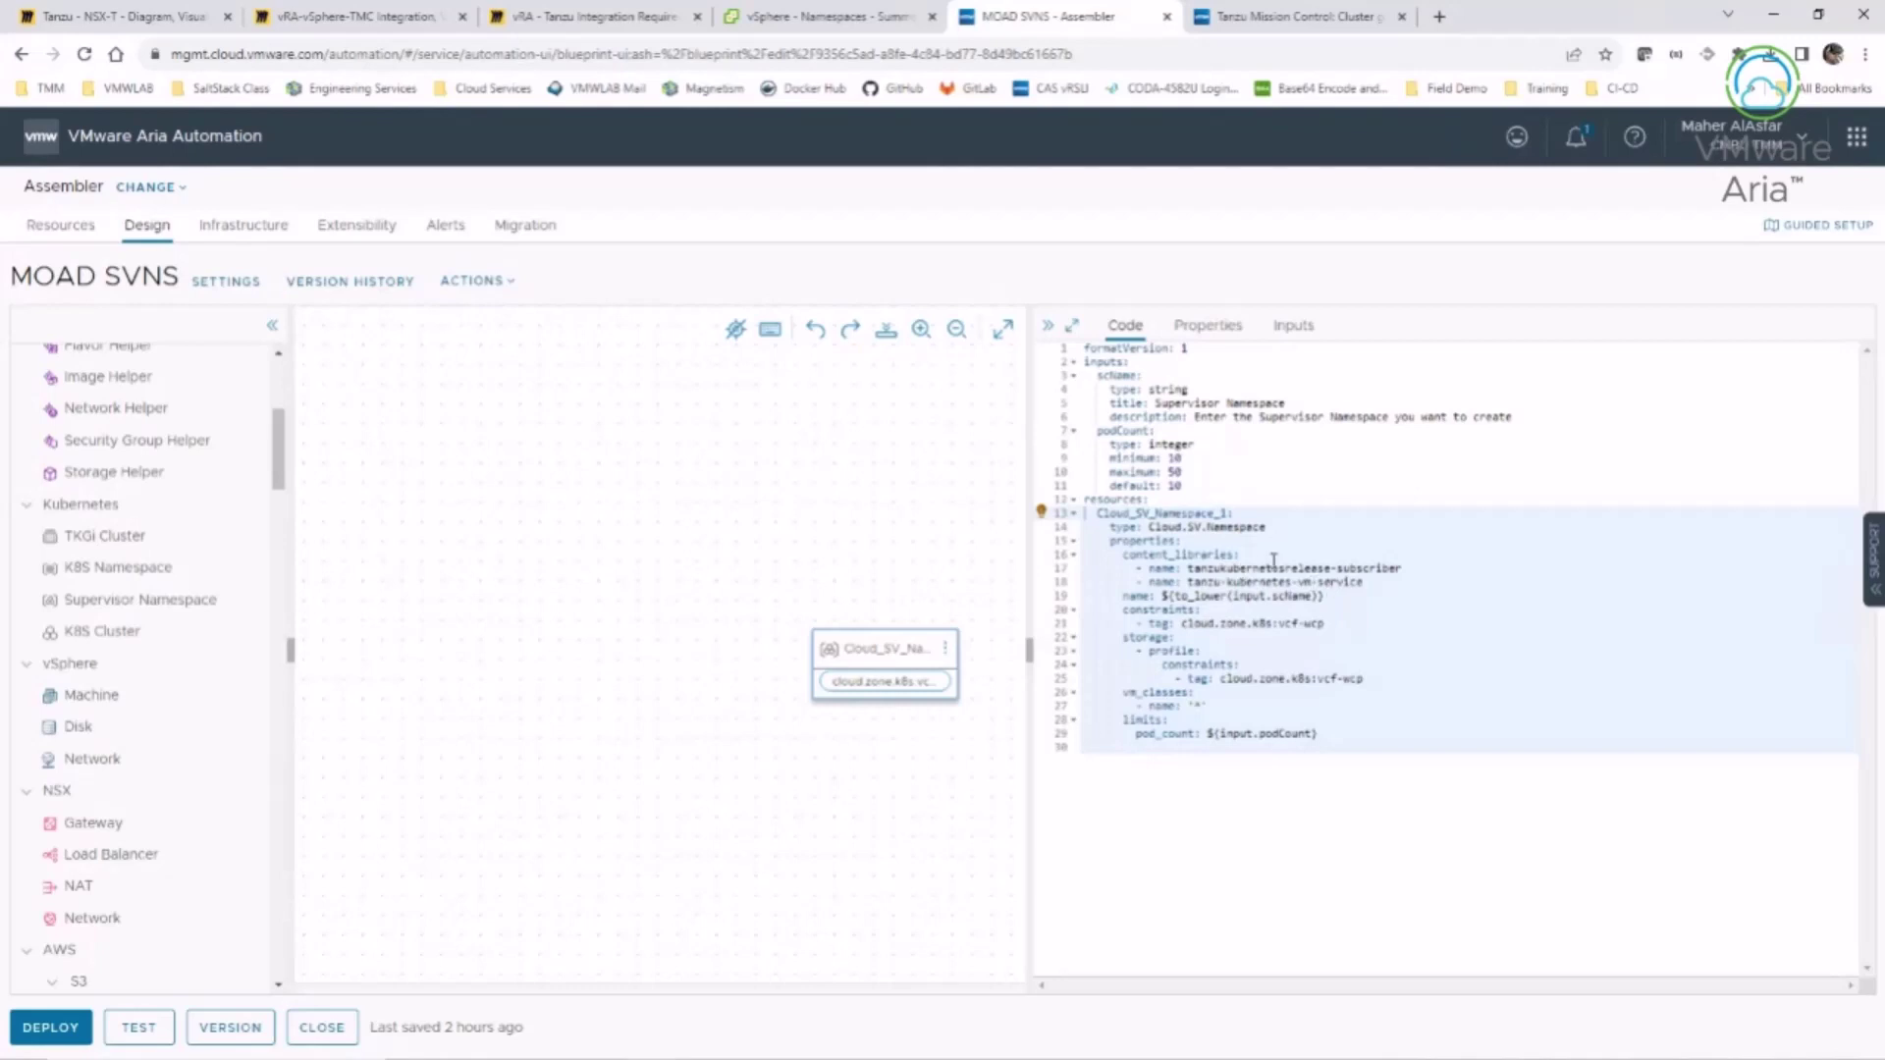
- Switch to the vSphere Client and open the tanzukubernetesrelease-subscriber content library
click(736, 18)
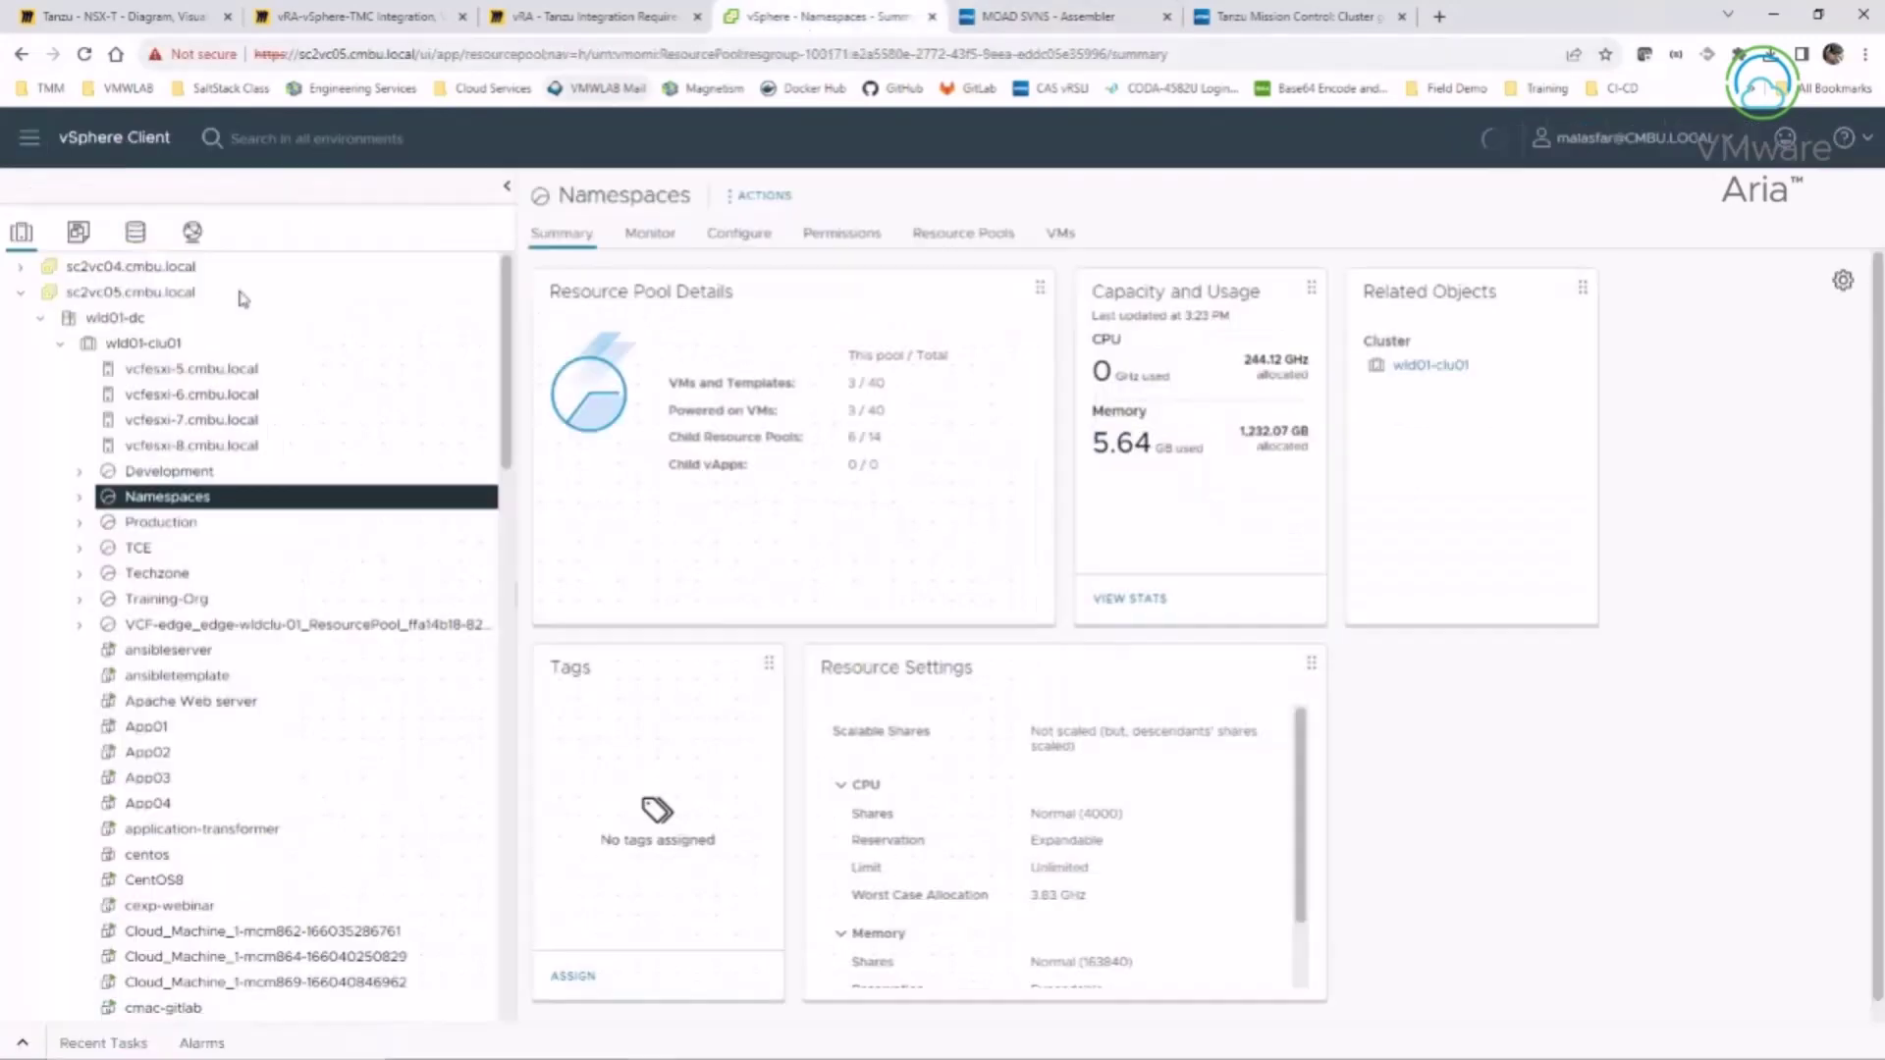
click(100, 140)
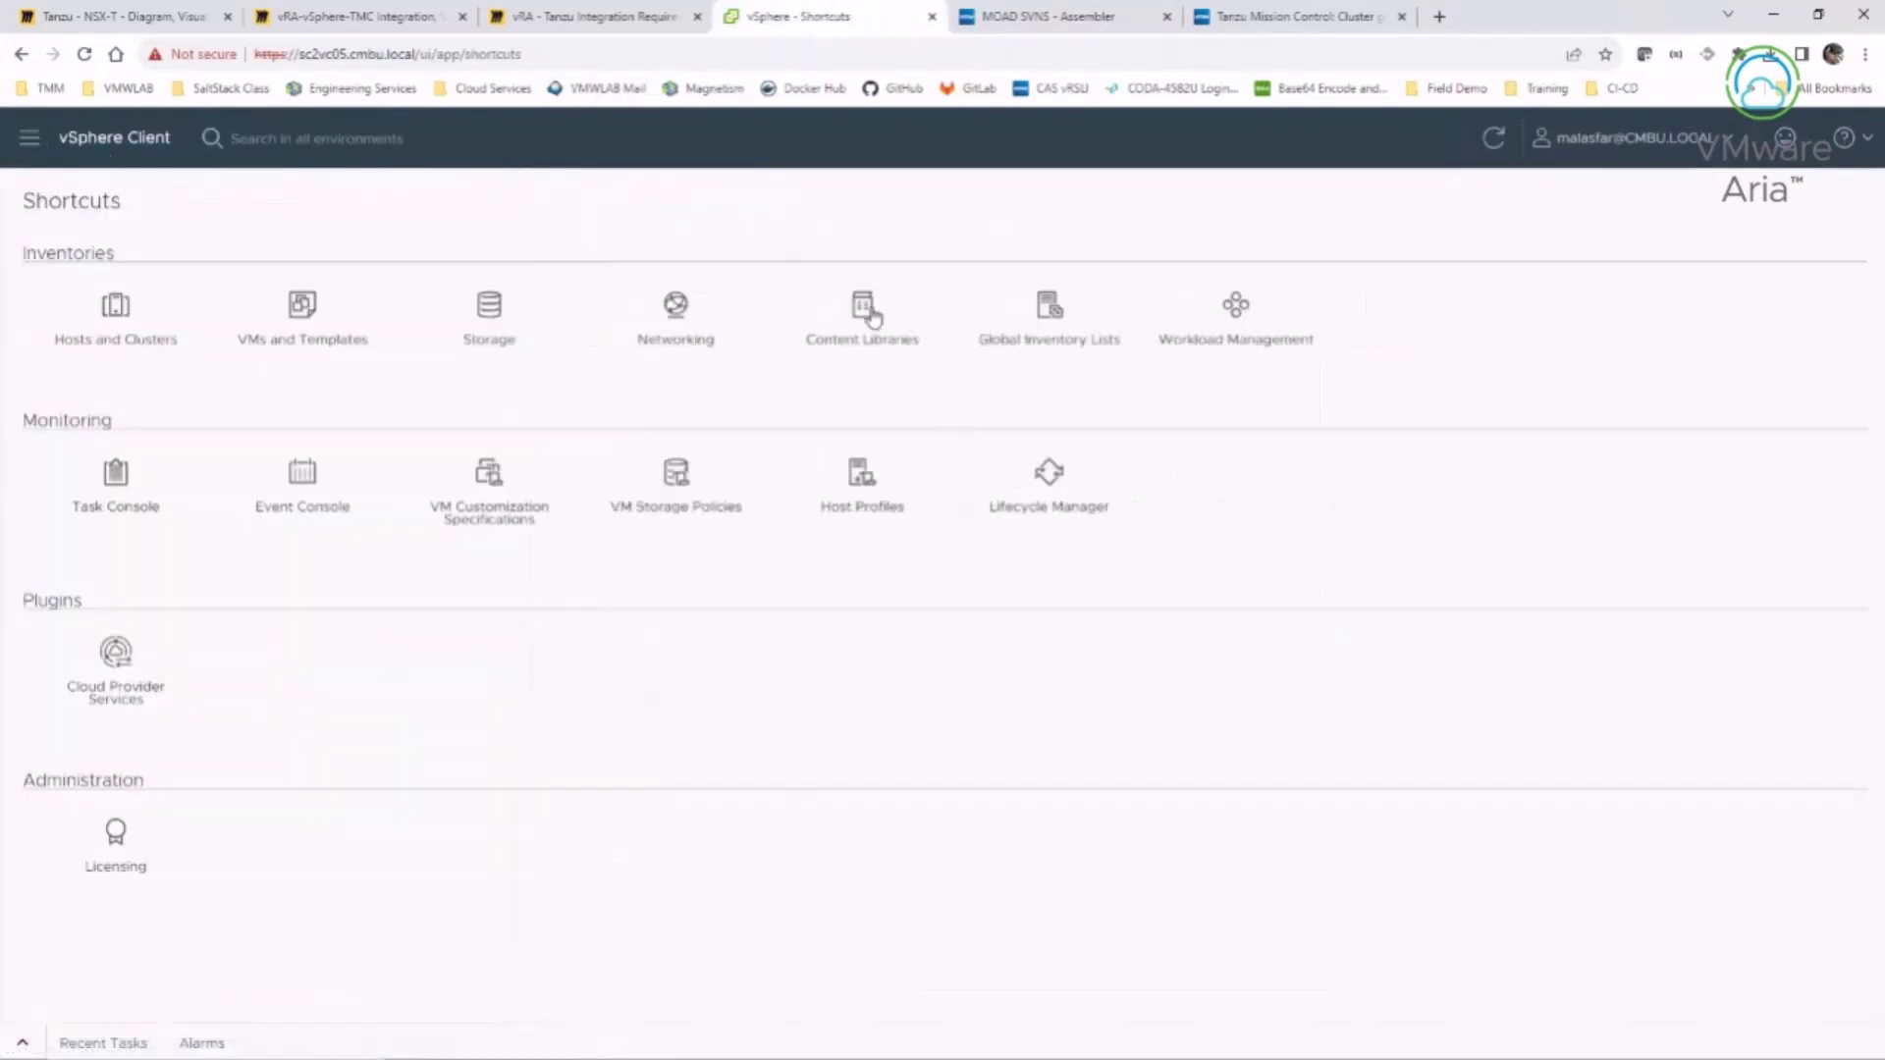
click(866, 314)
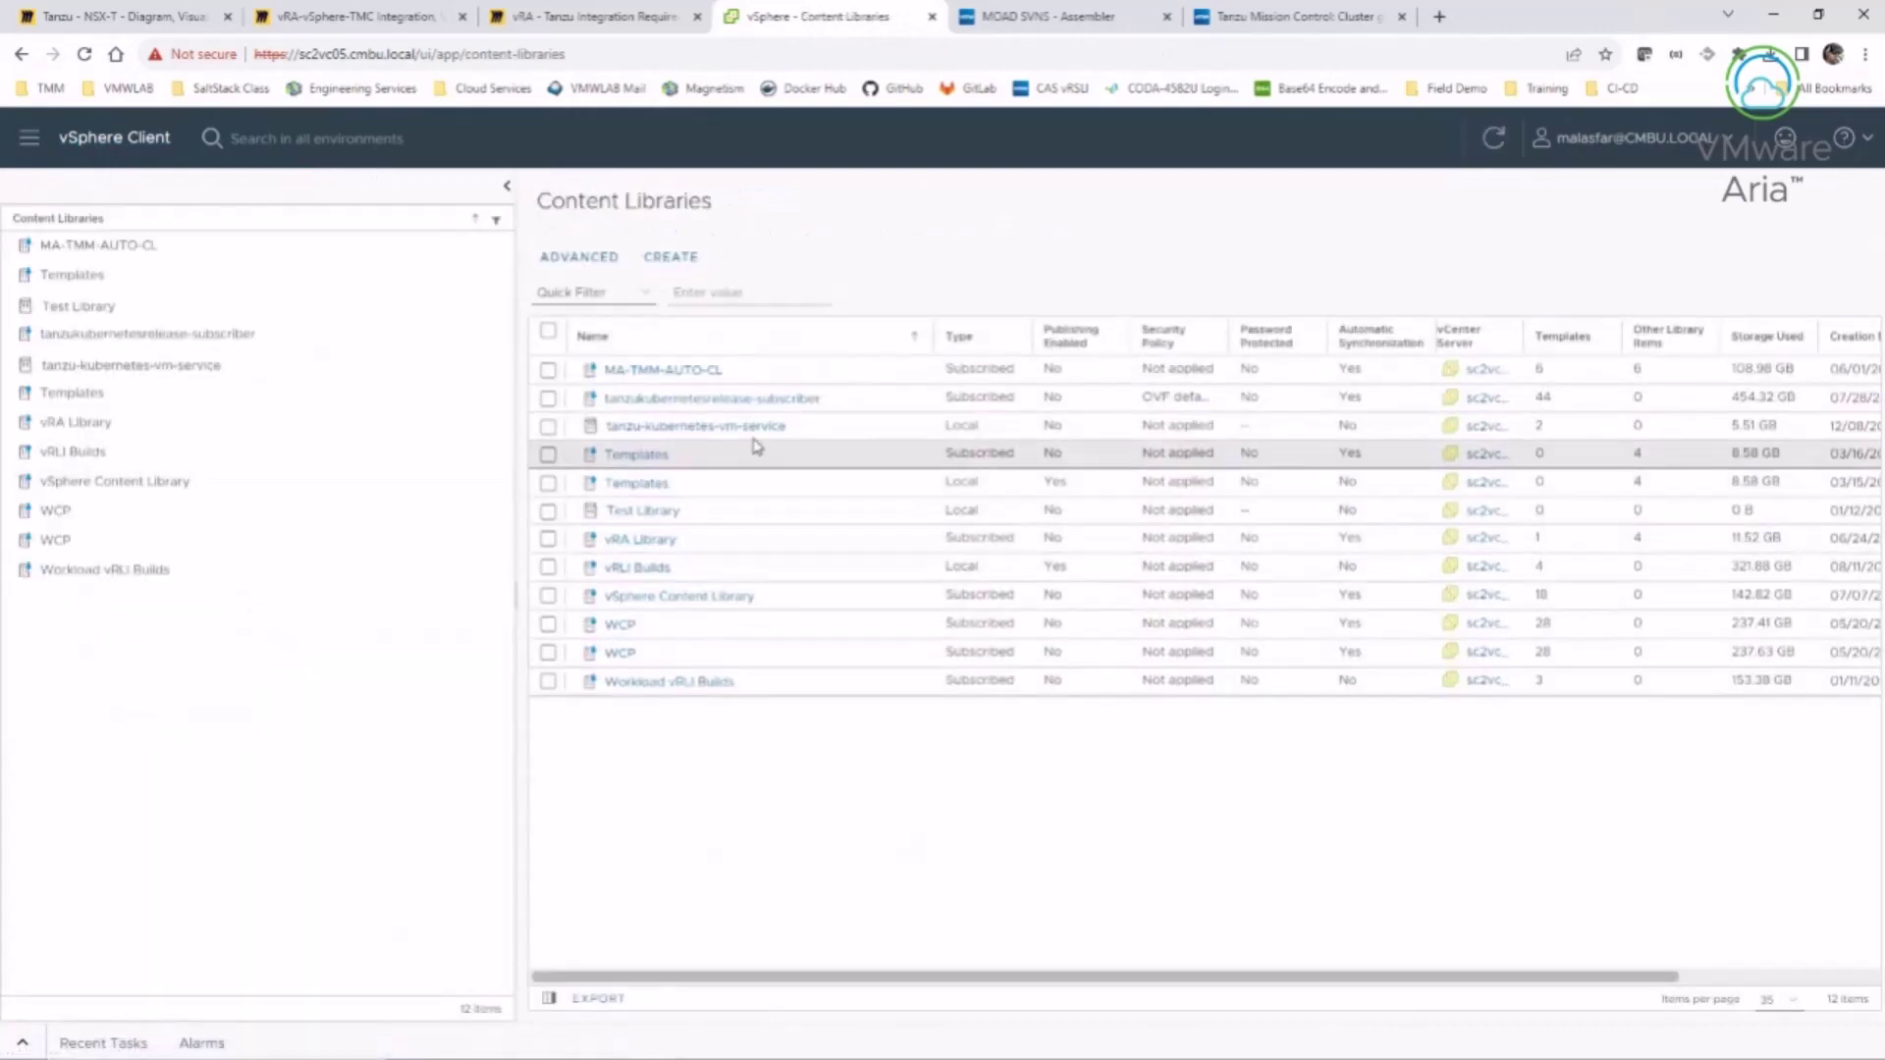
click(653, 401)
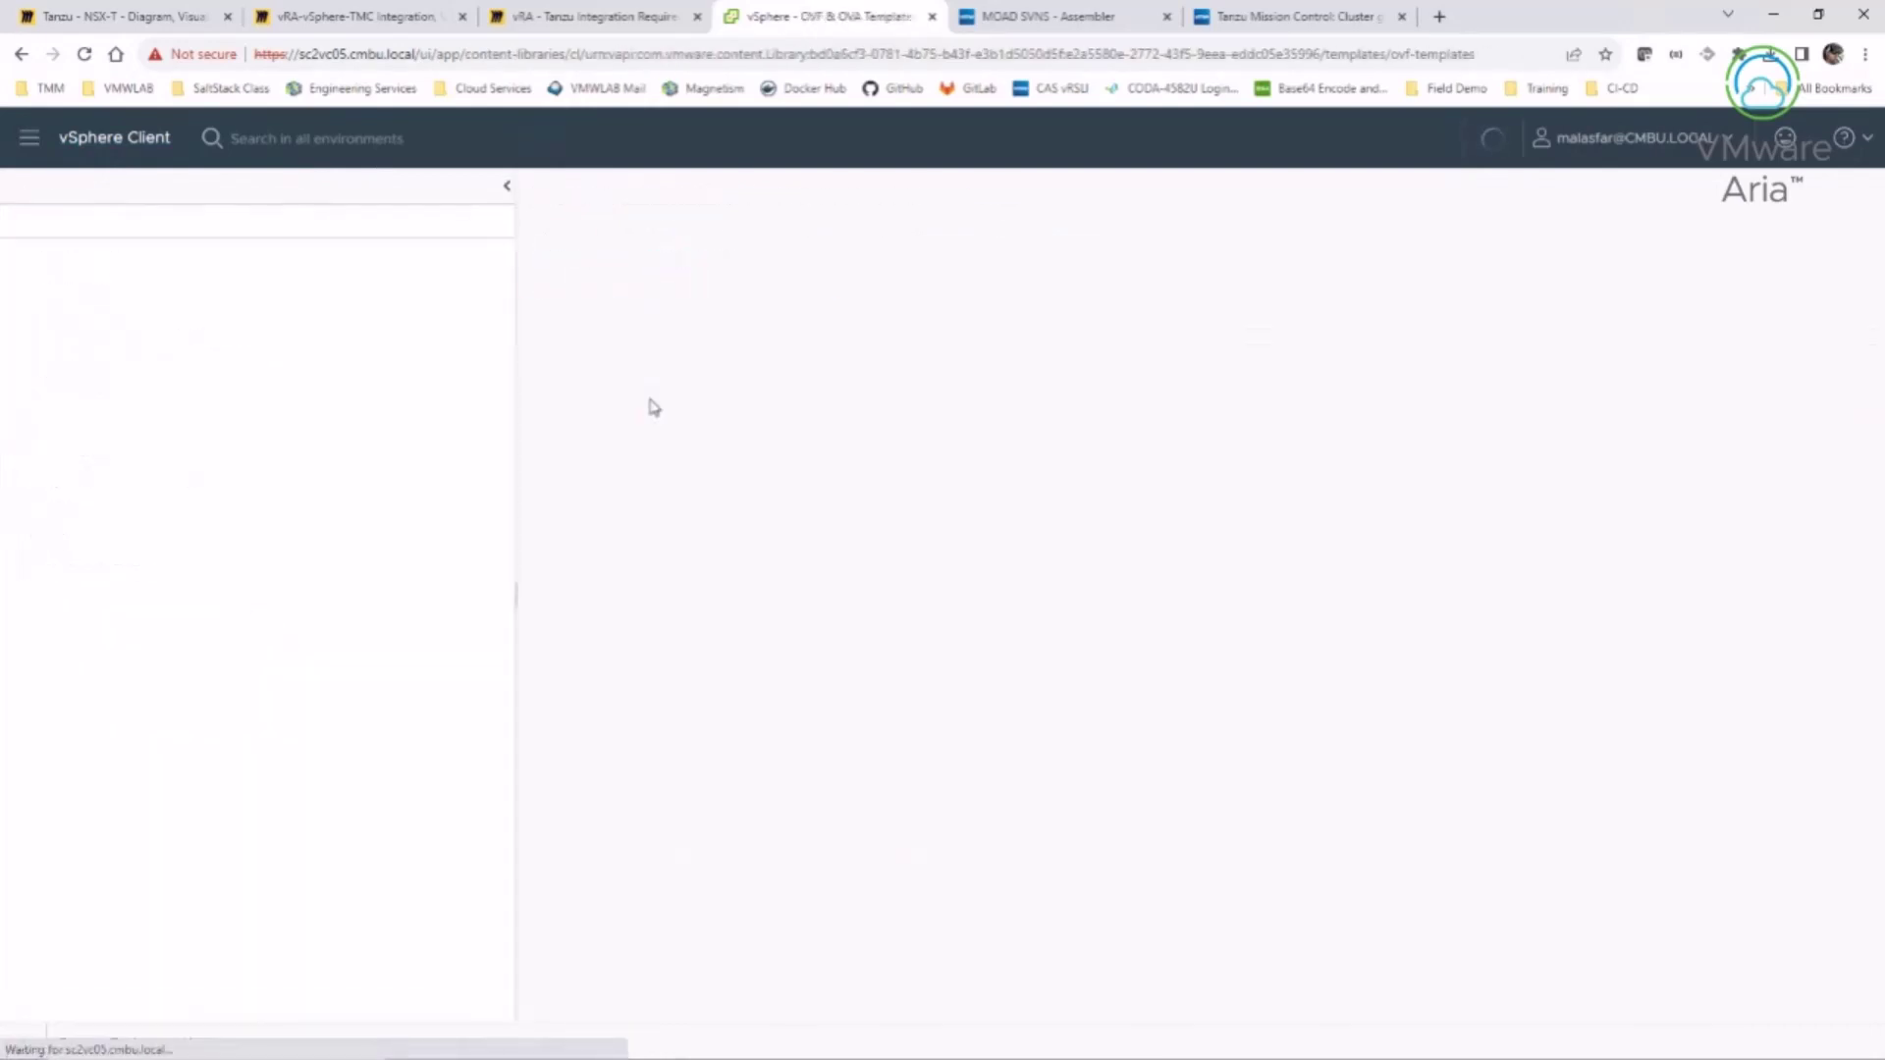
- Review the content library's settings, highlight its subscription URL, and close them without changes
click(987, 196)
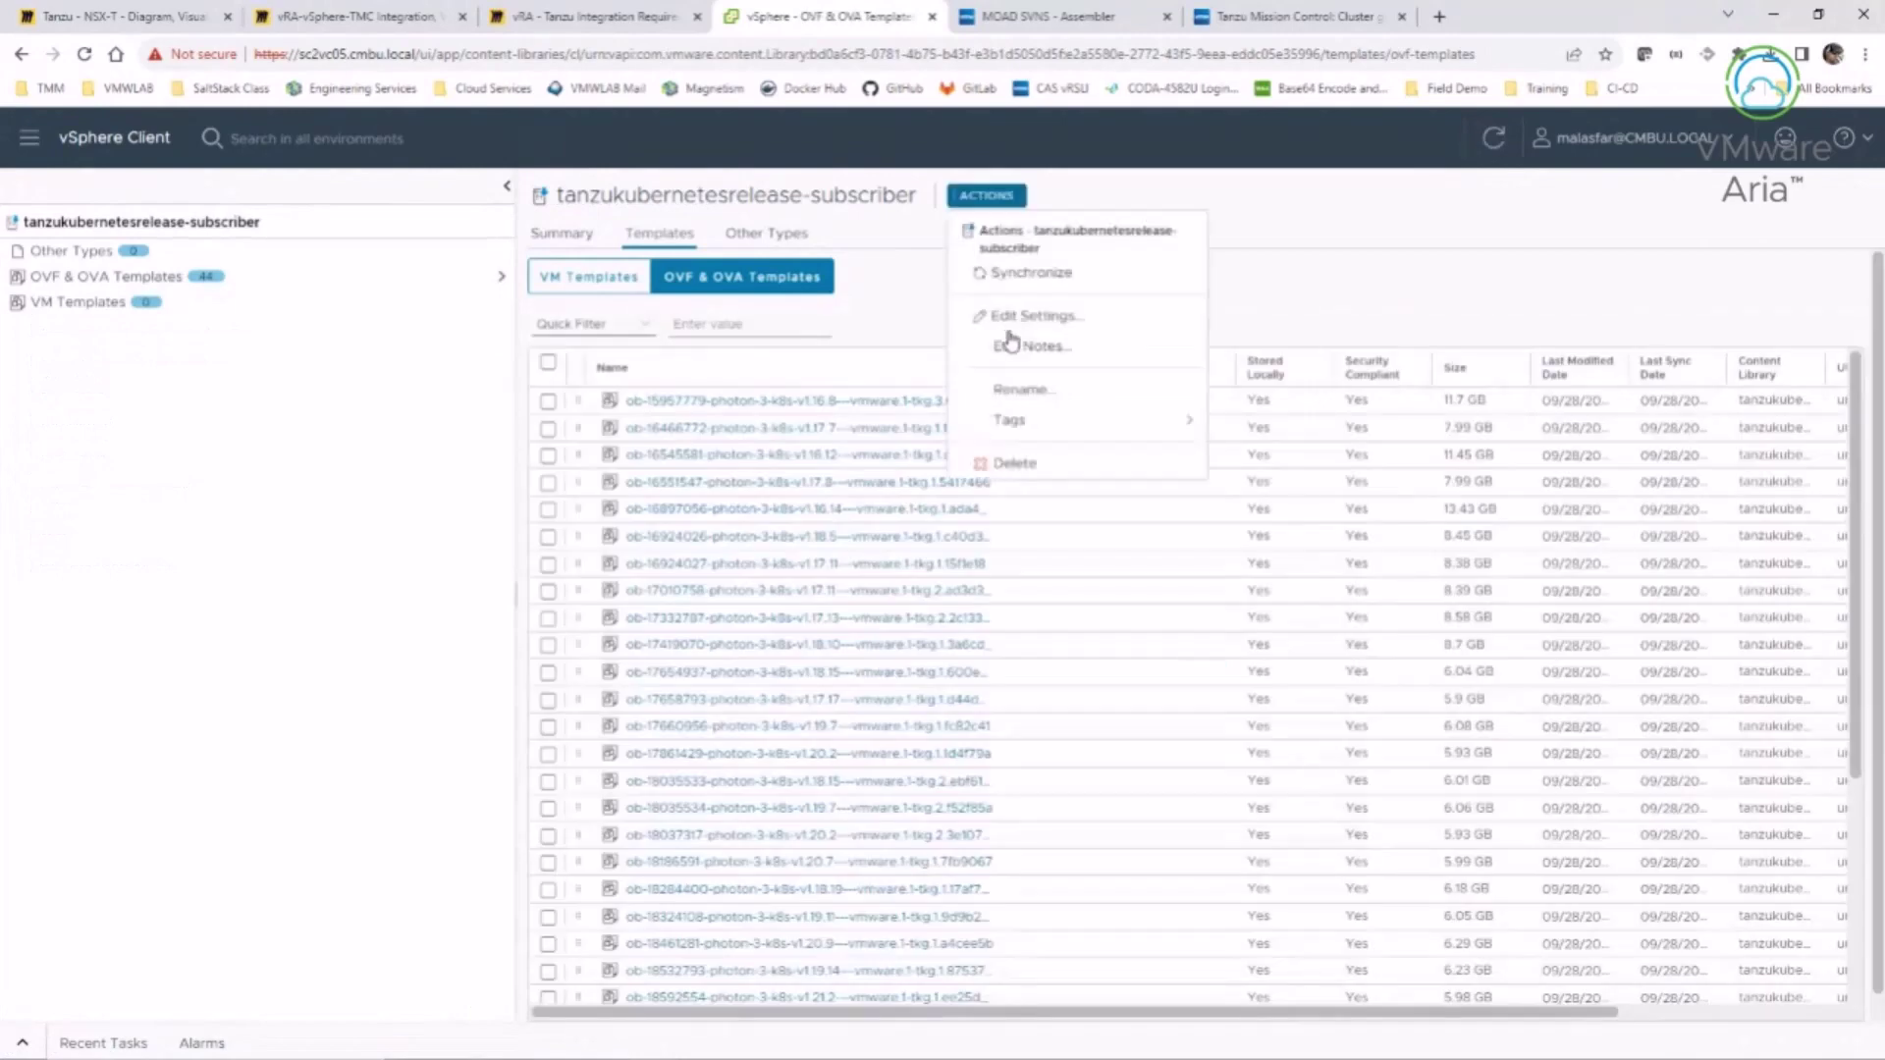
click(1005, 320)
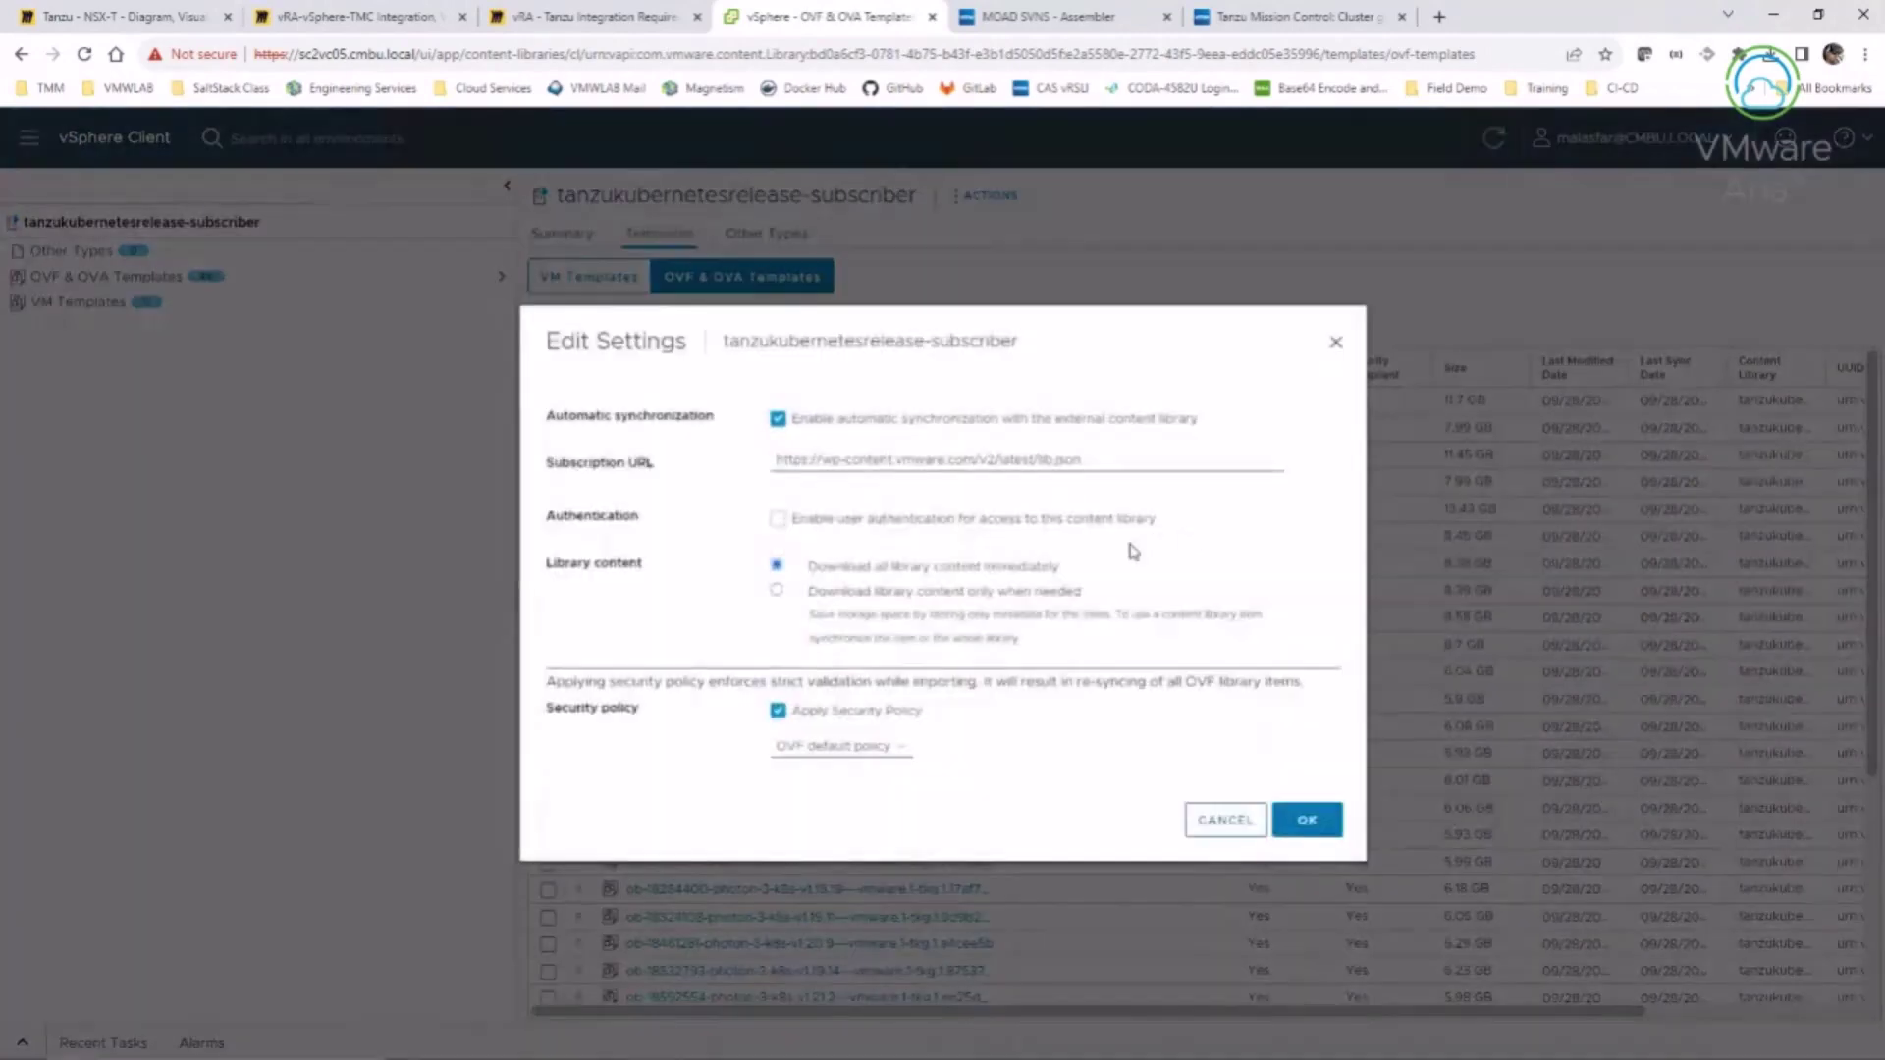
drag(1088, 461, 756, 470)
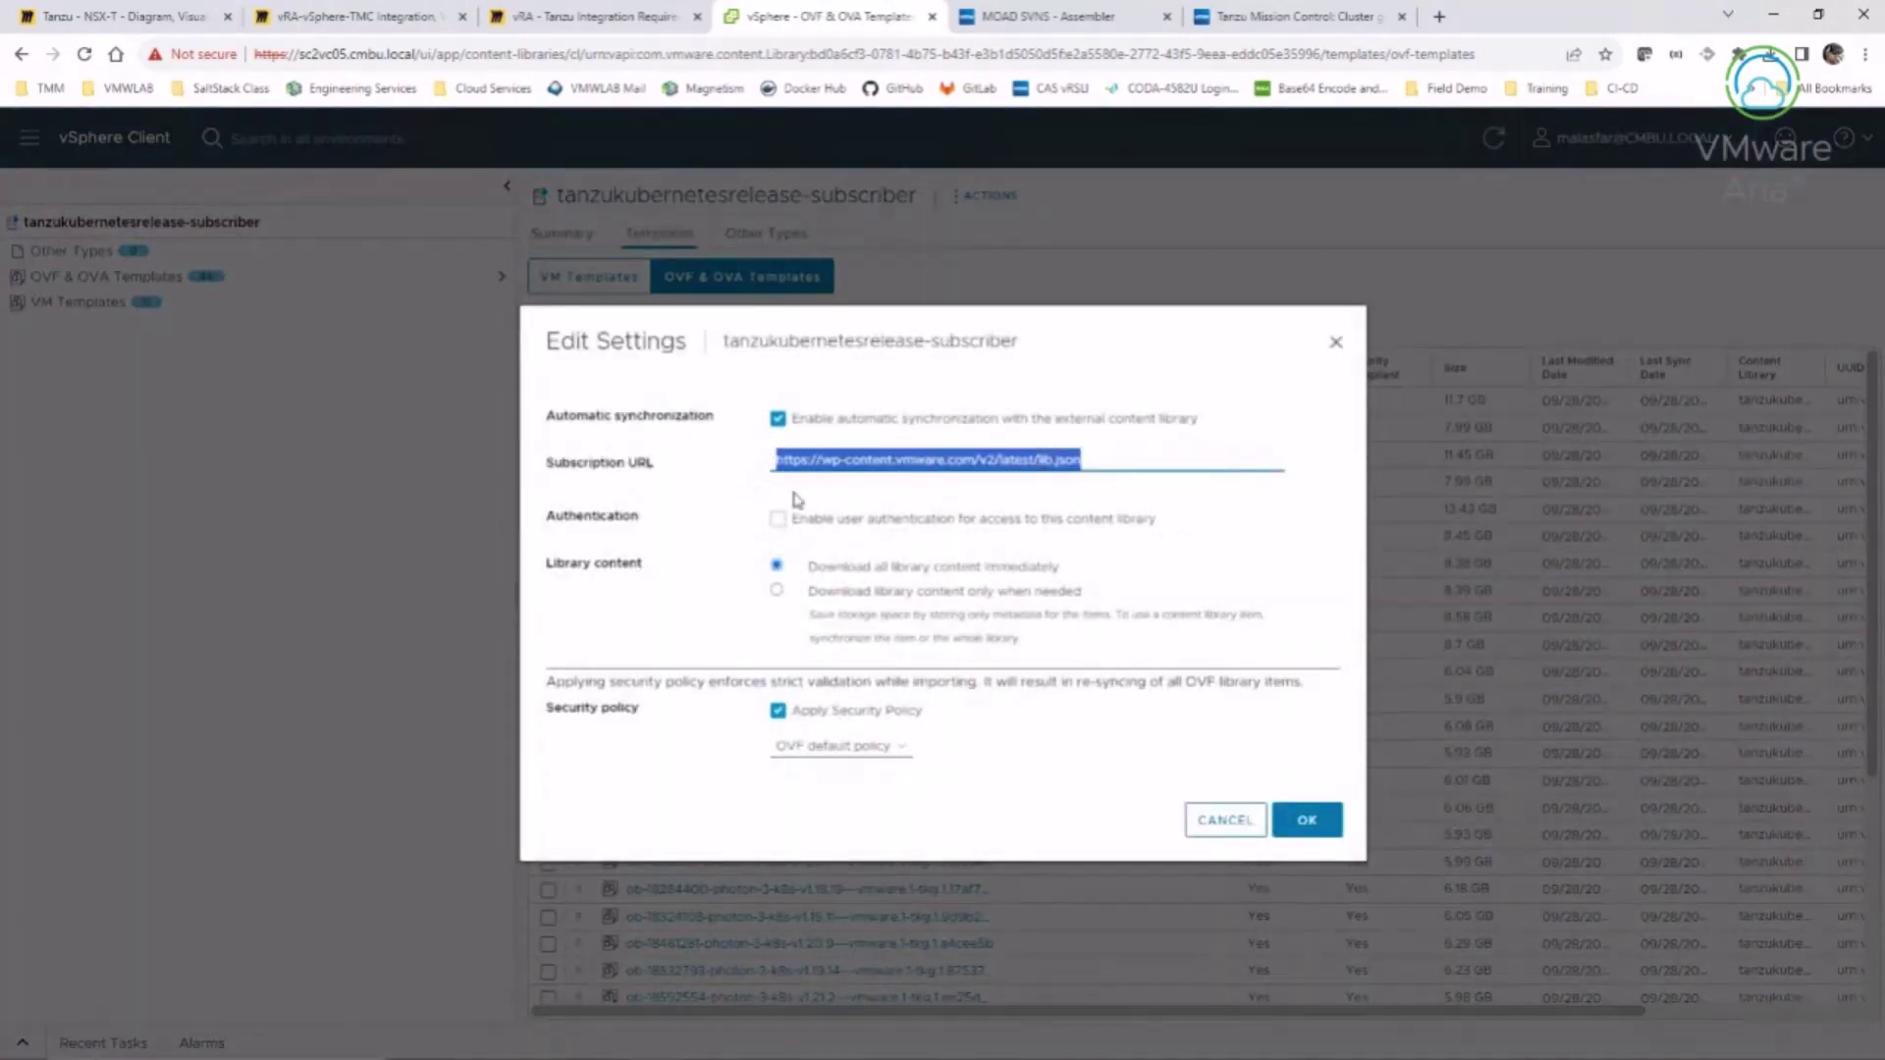
click(1225, 820)
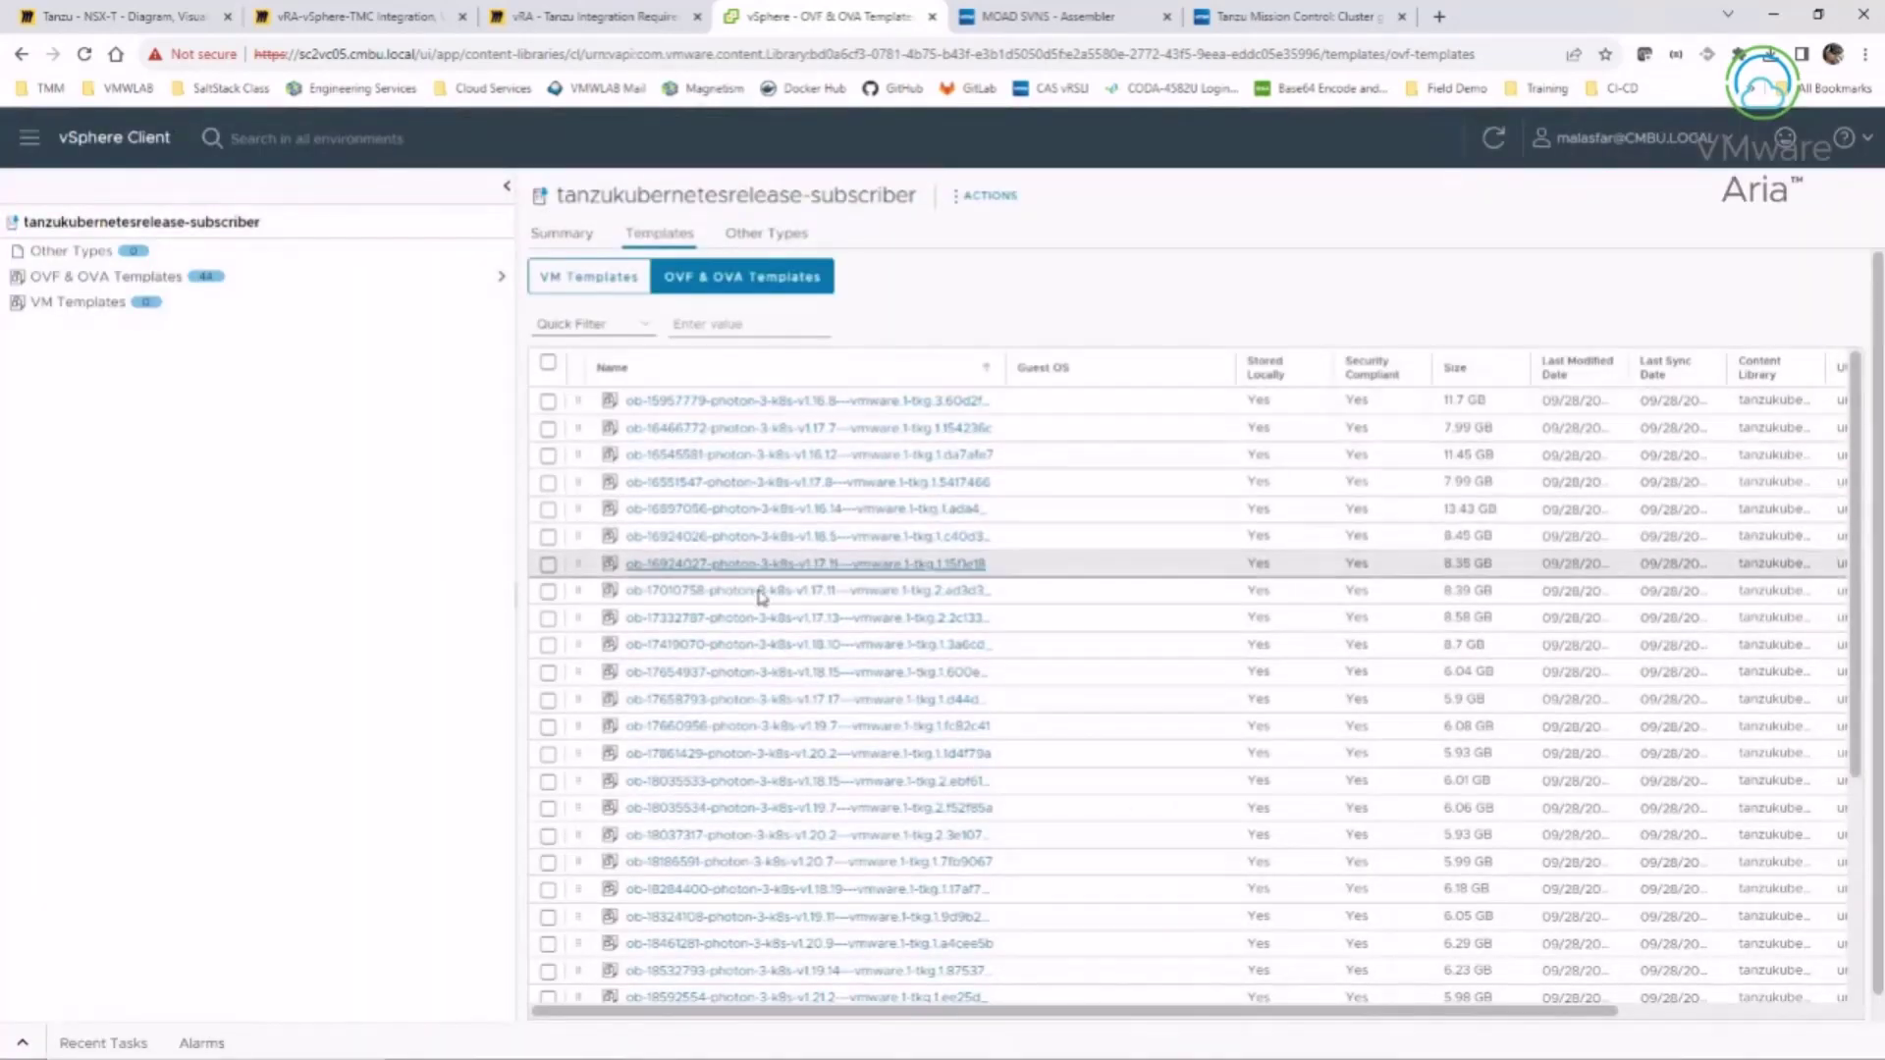
- Look through the OVF and OVA templates of the tanzukubernetesrelease-subscriber library
scroll(751, 788, down, 2)
scroll(751, 788, down, 2)
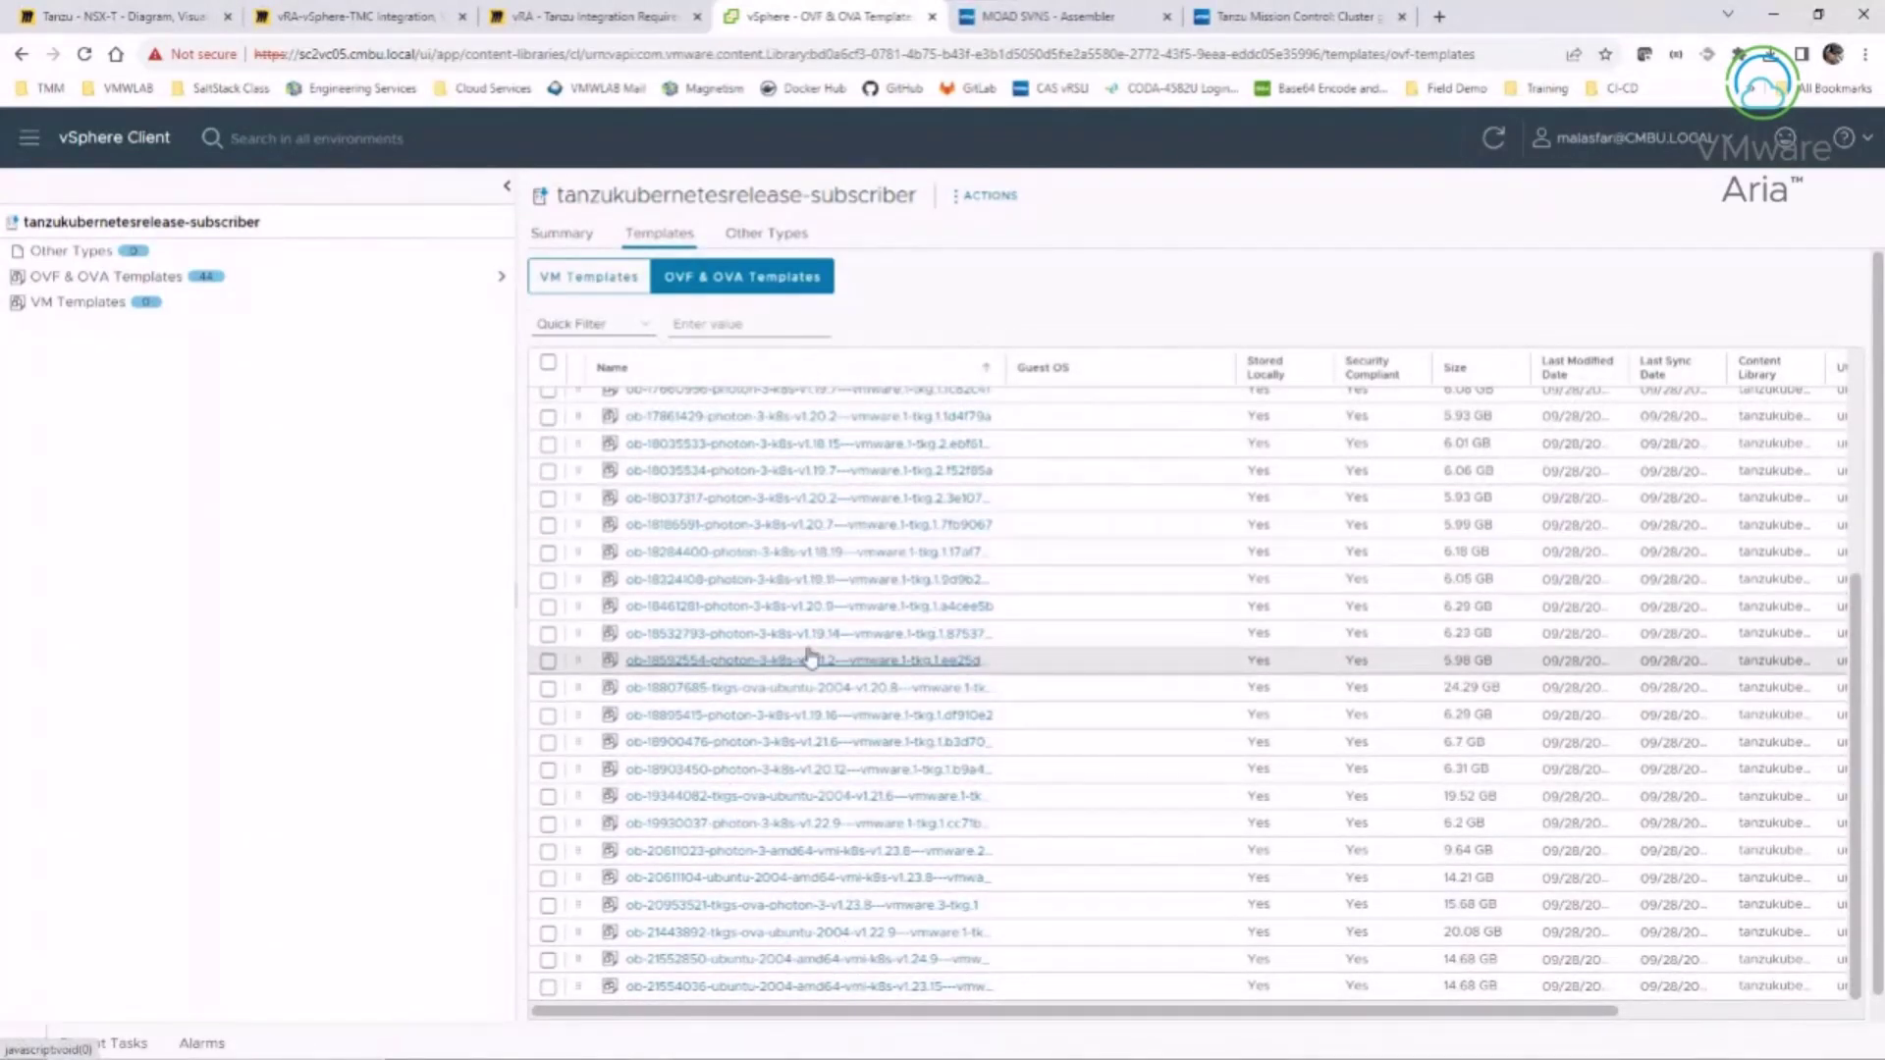
scroll(748, 821, up, 5)
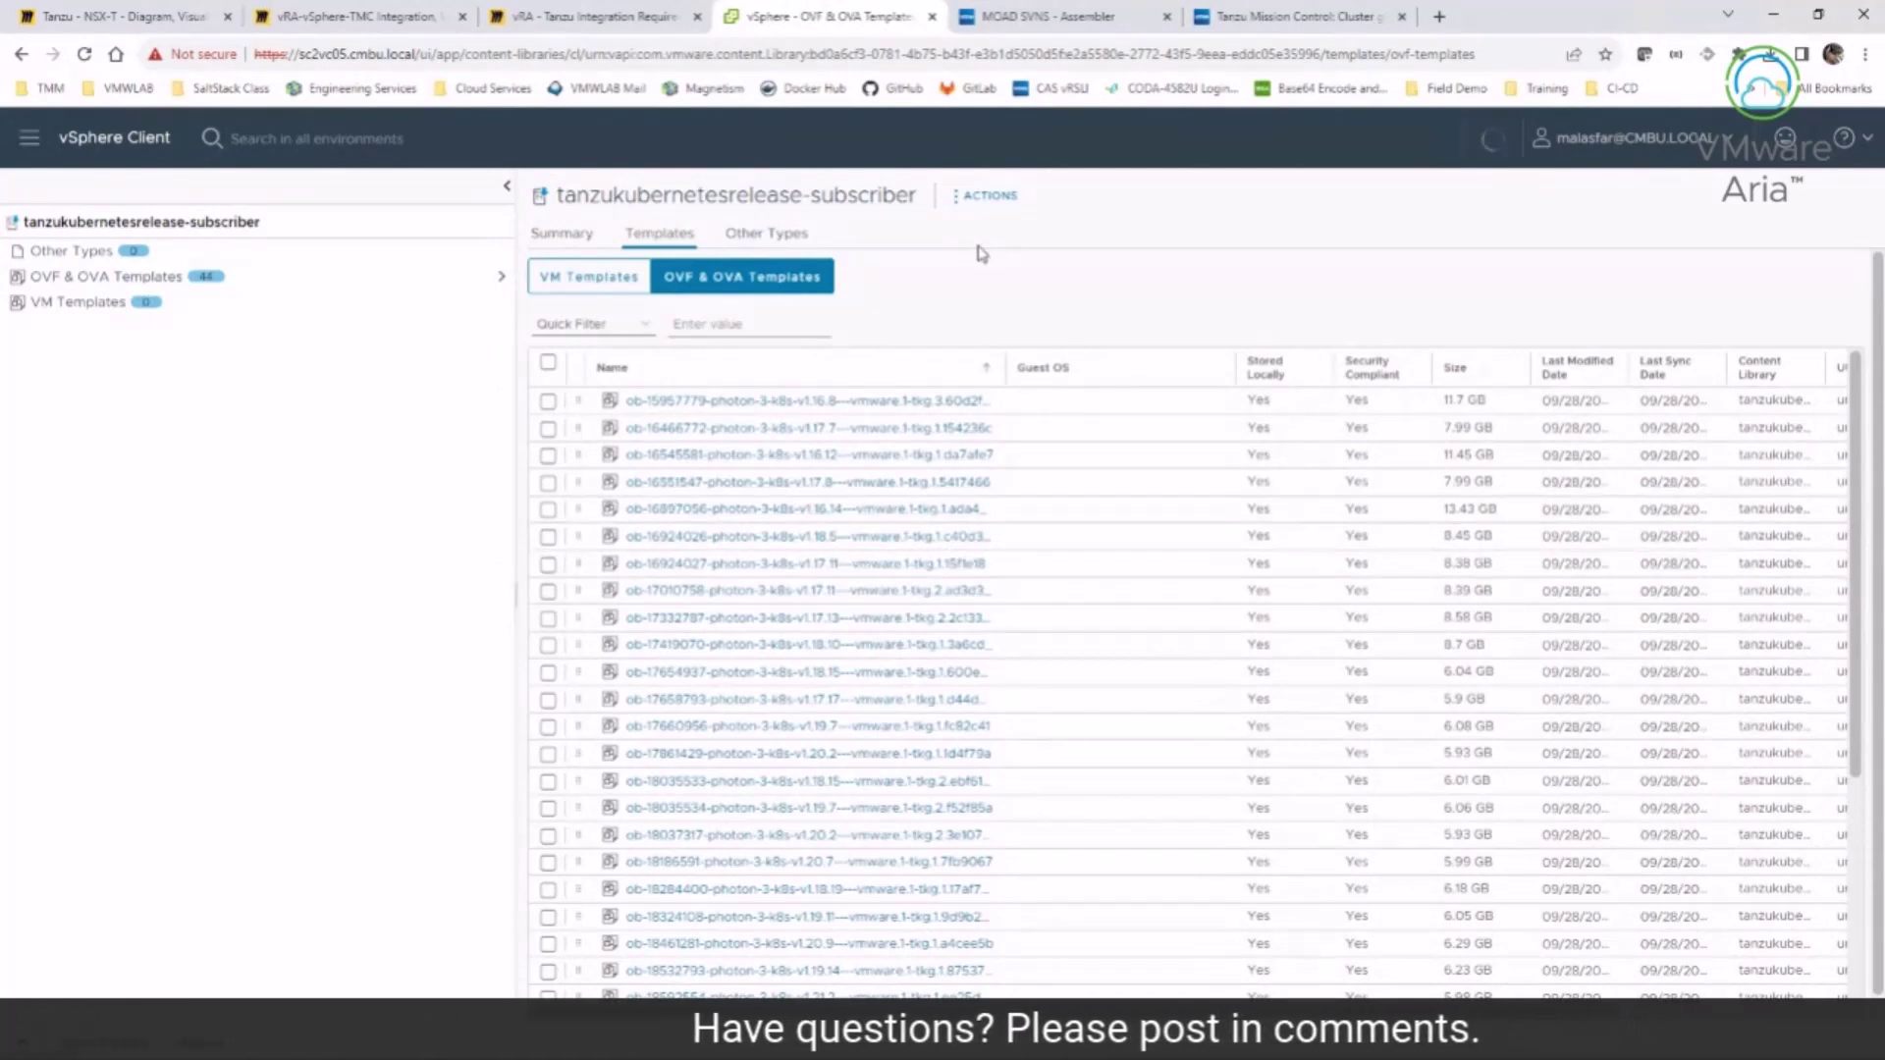
scroll(825, 854, down, 4)
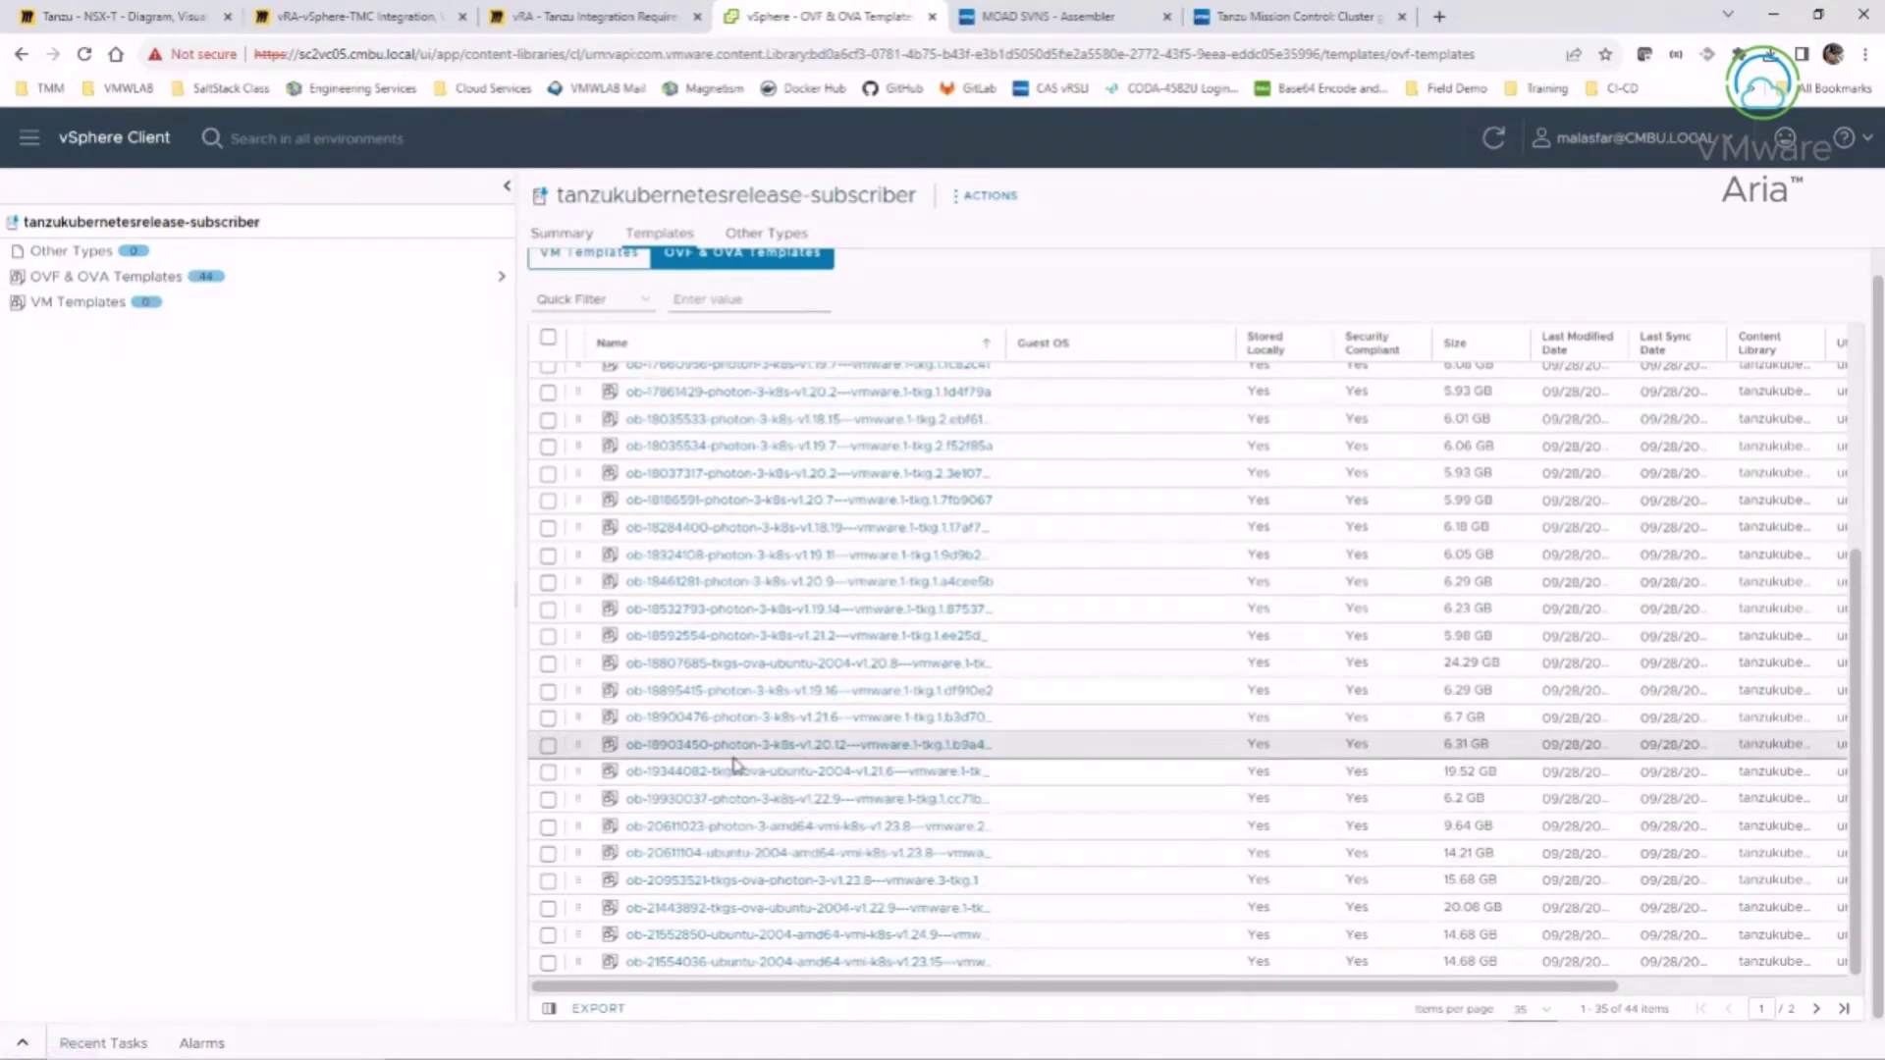
scroll(775, 544, up, 3)
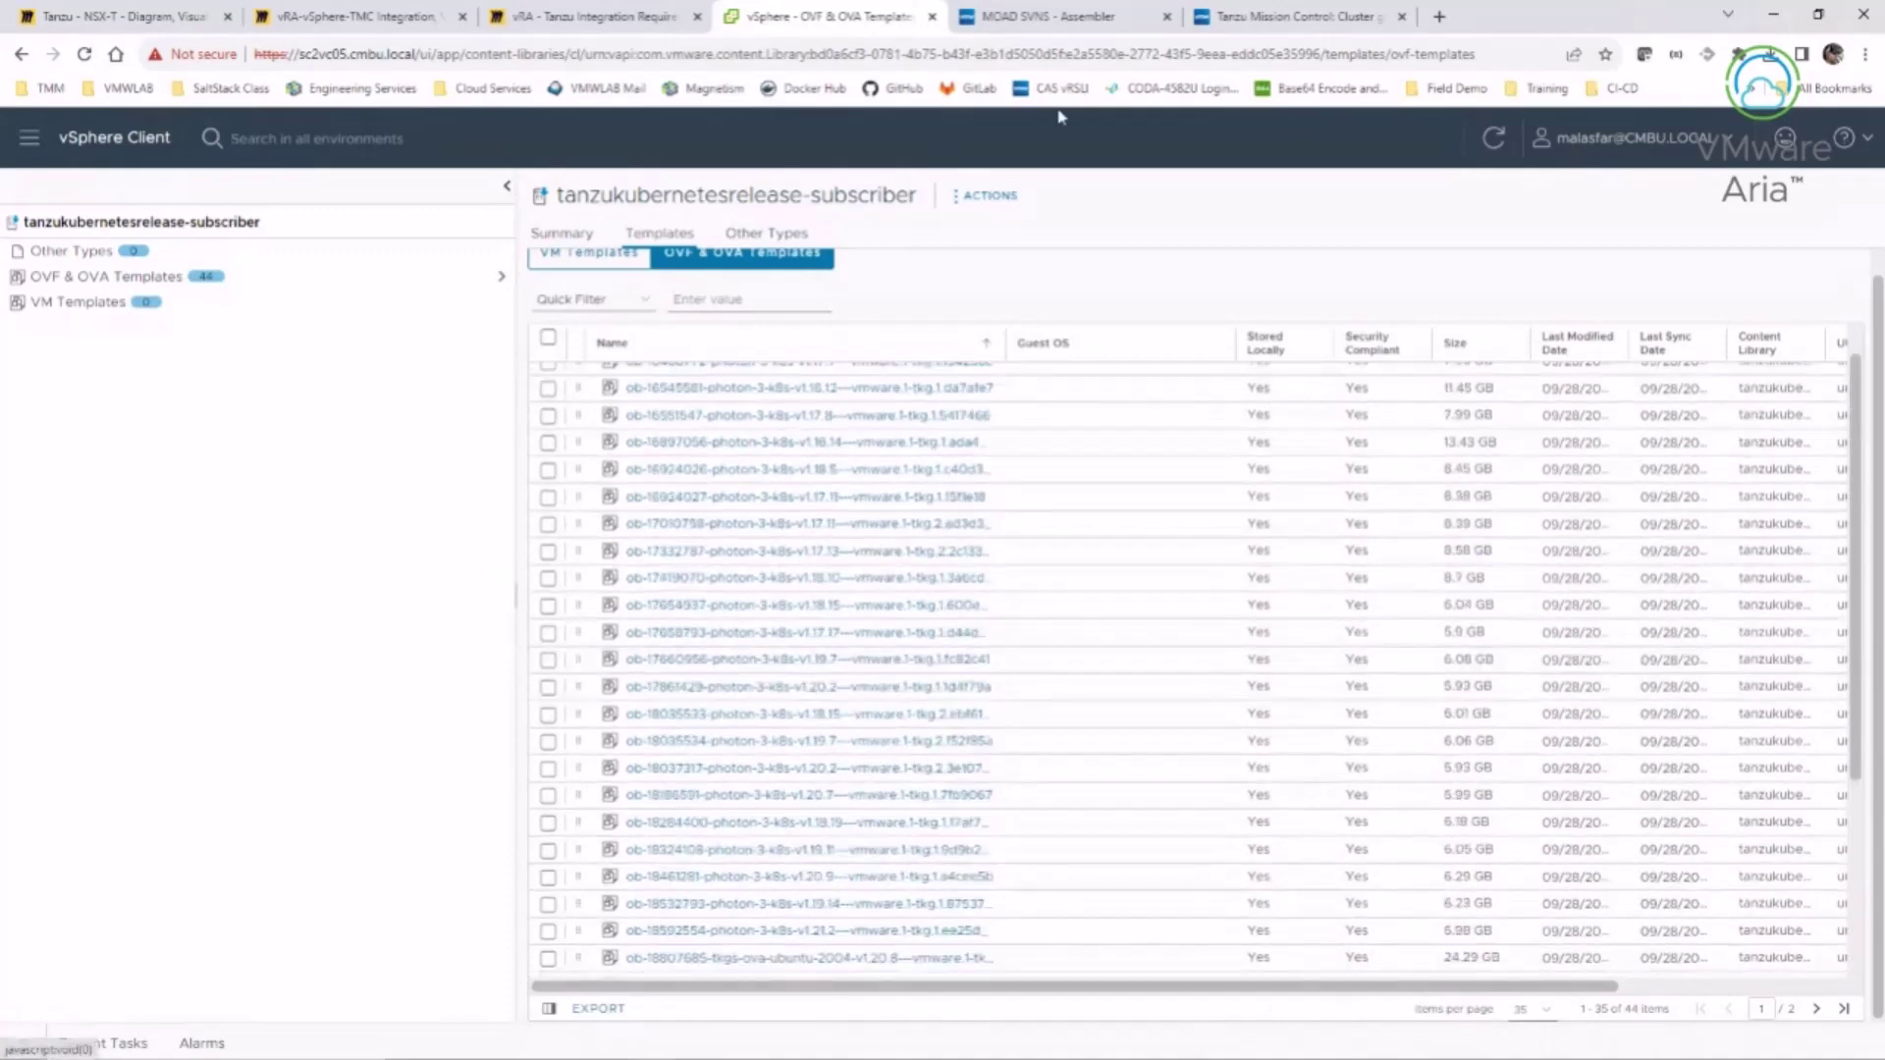
- Switch to Aria Automation and add a best-effort-xsmall entry under vm_classes in the MOAD SVNS template code
click(1103, 21)
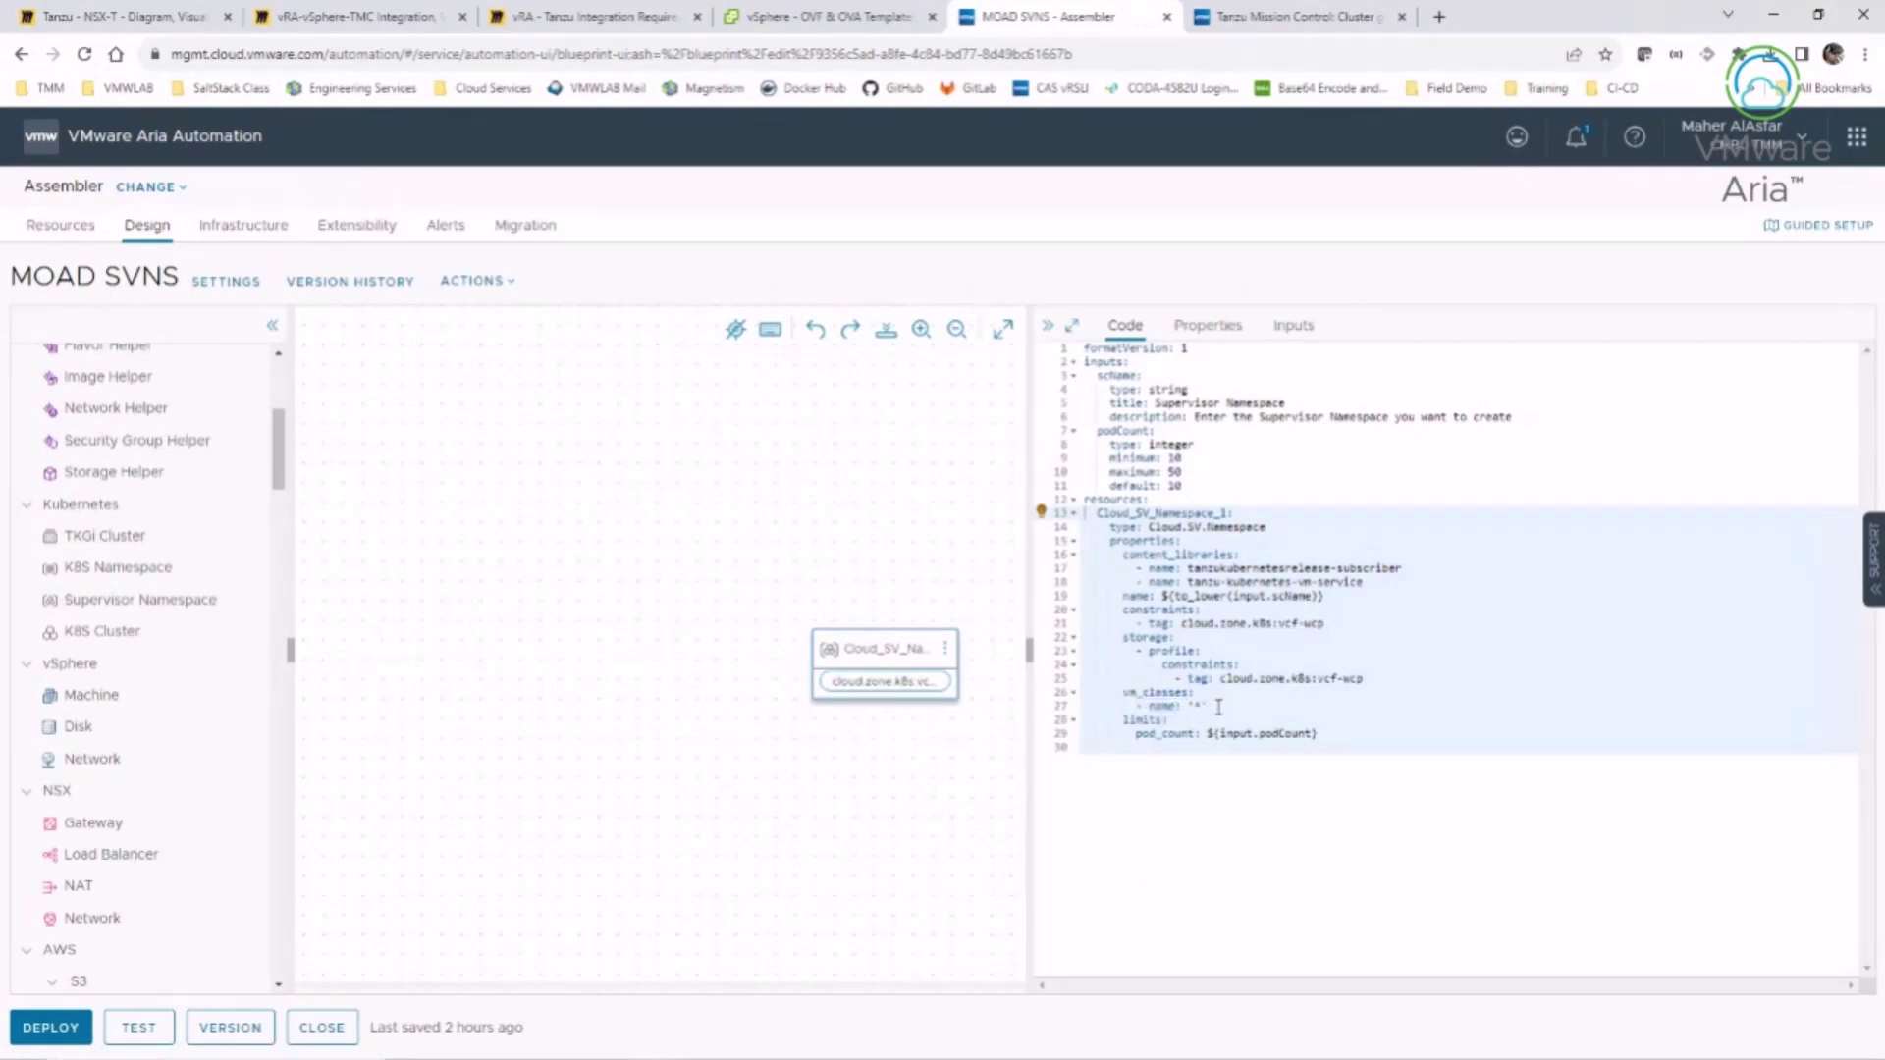
click(1219, 707)
key(Return)
text(-)
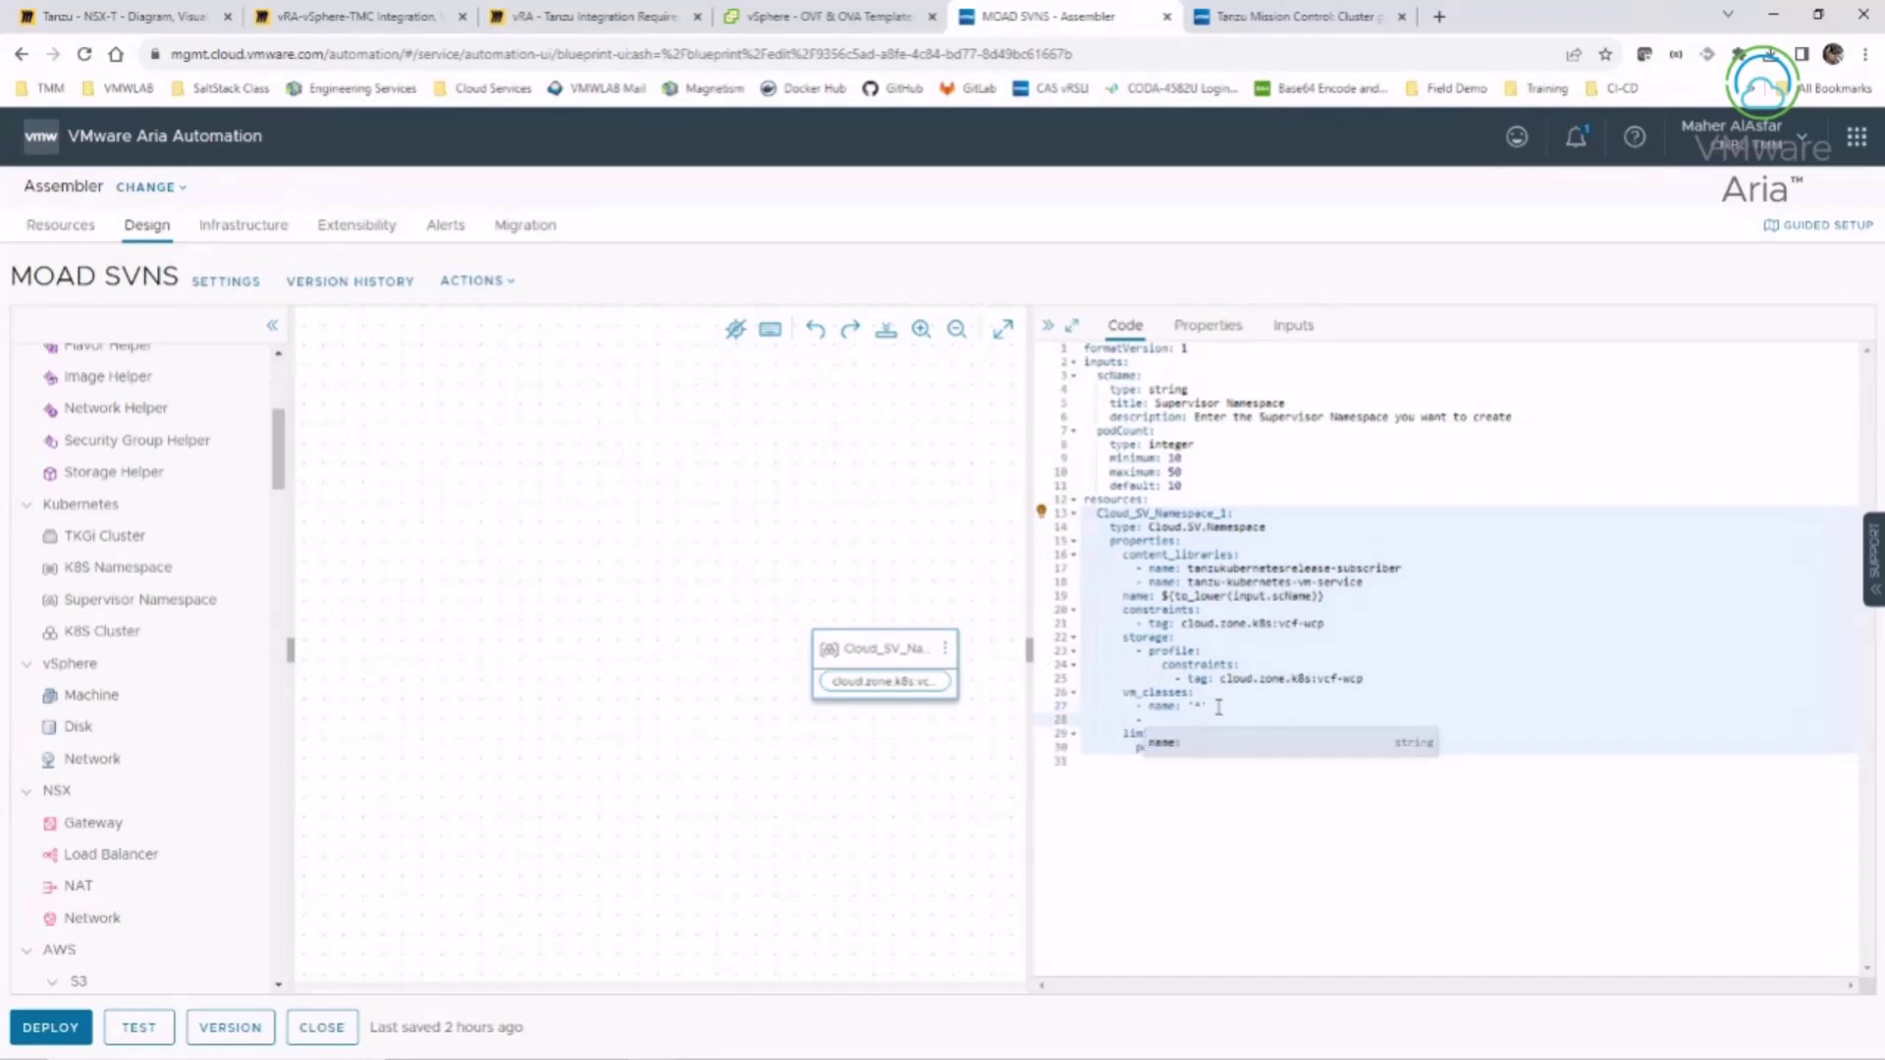
key(Return)
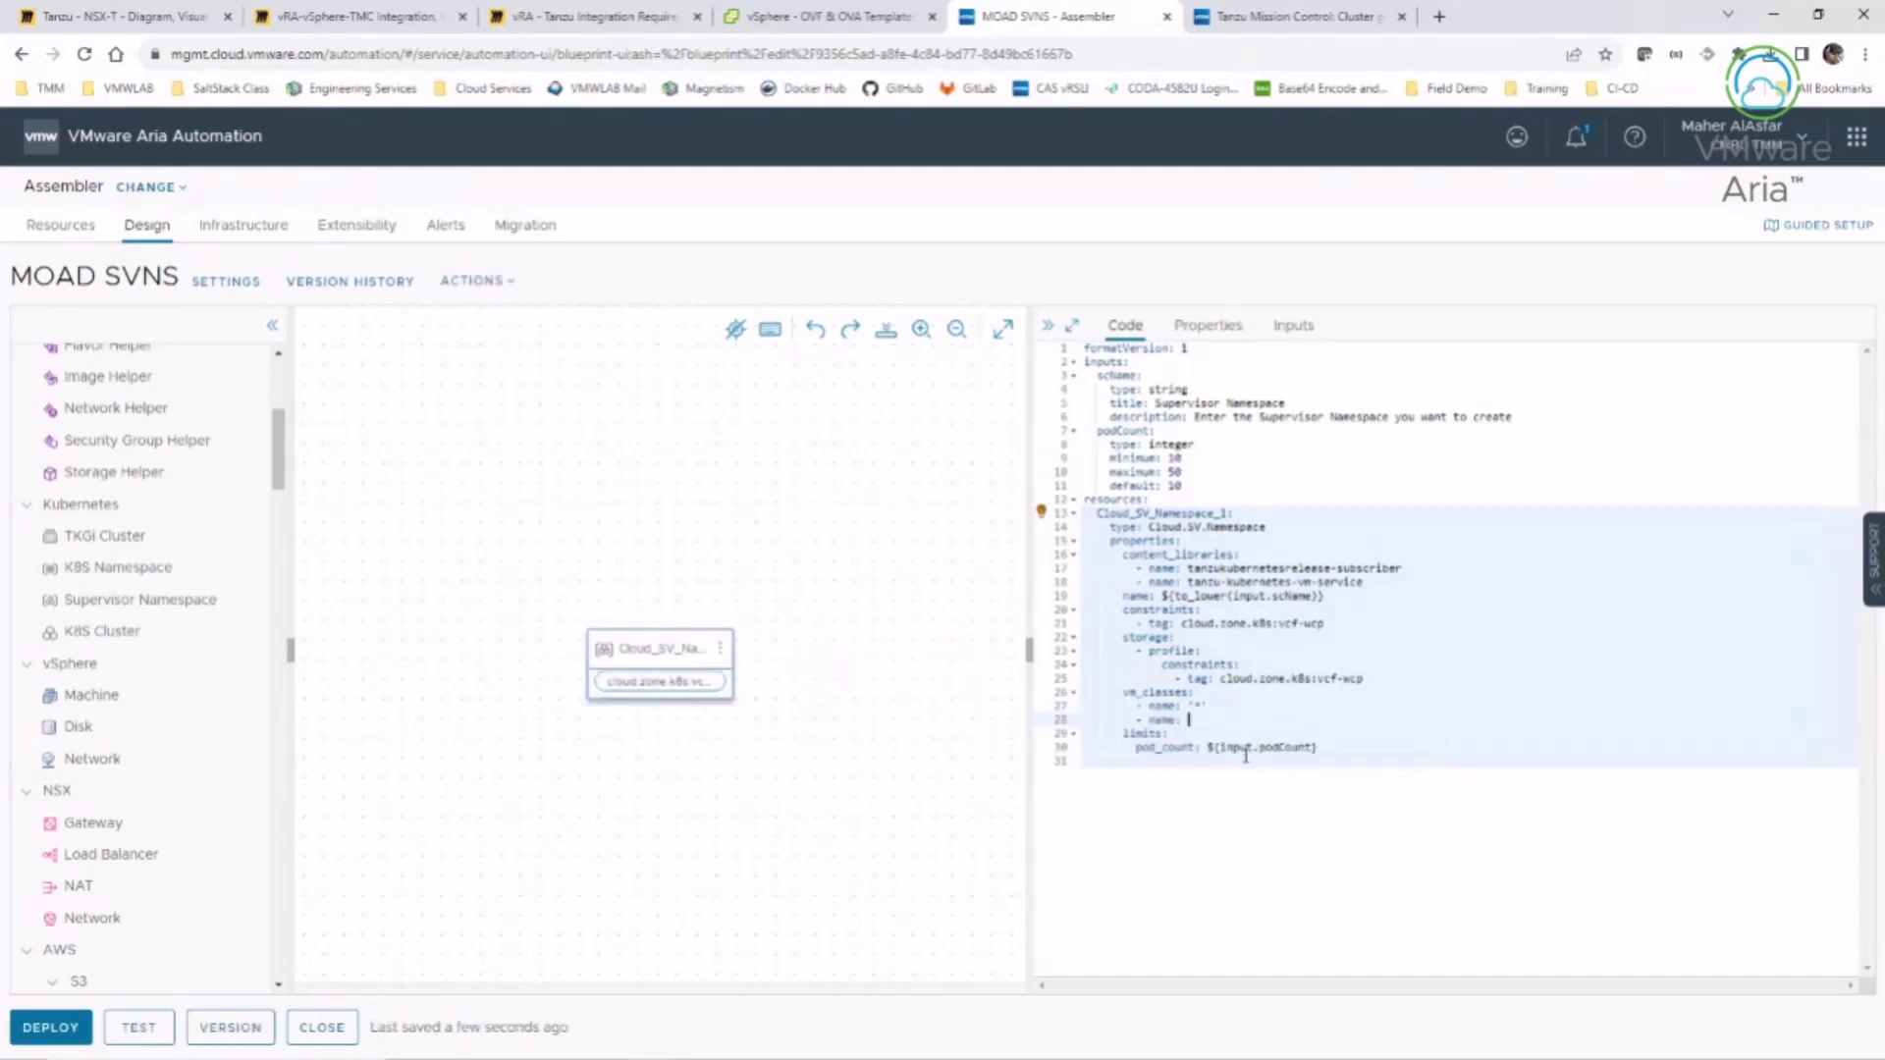
drag(1467, 797, 1494, 768)
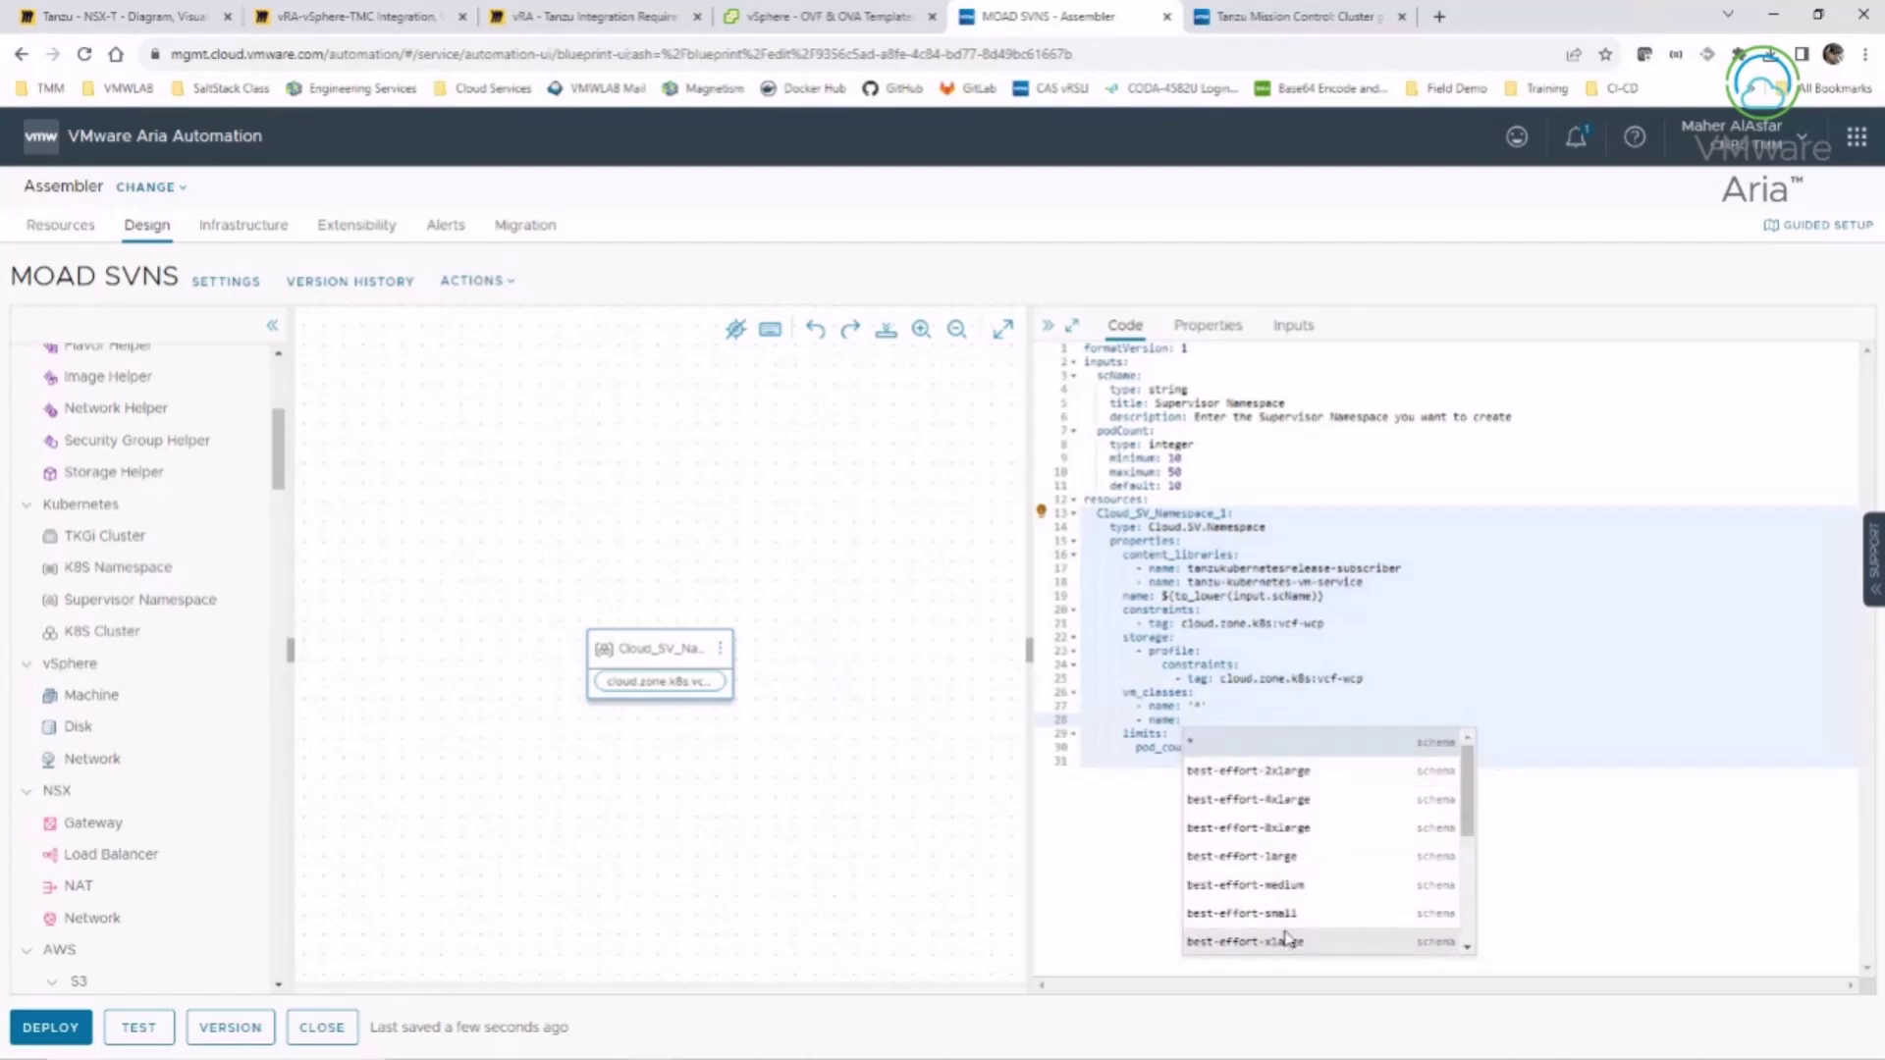
scroll(1286, 938, down, 3)
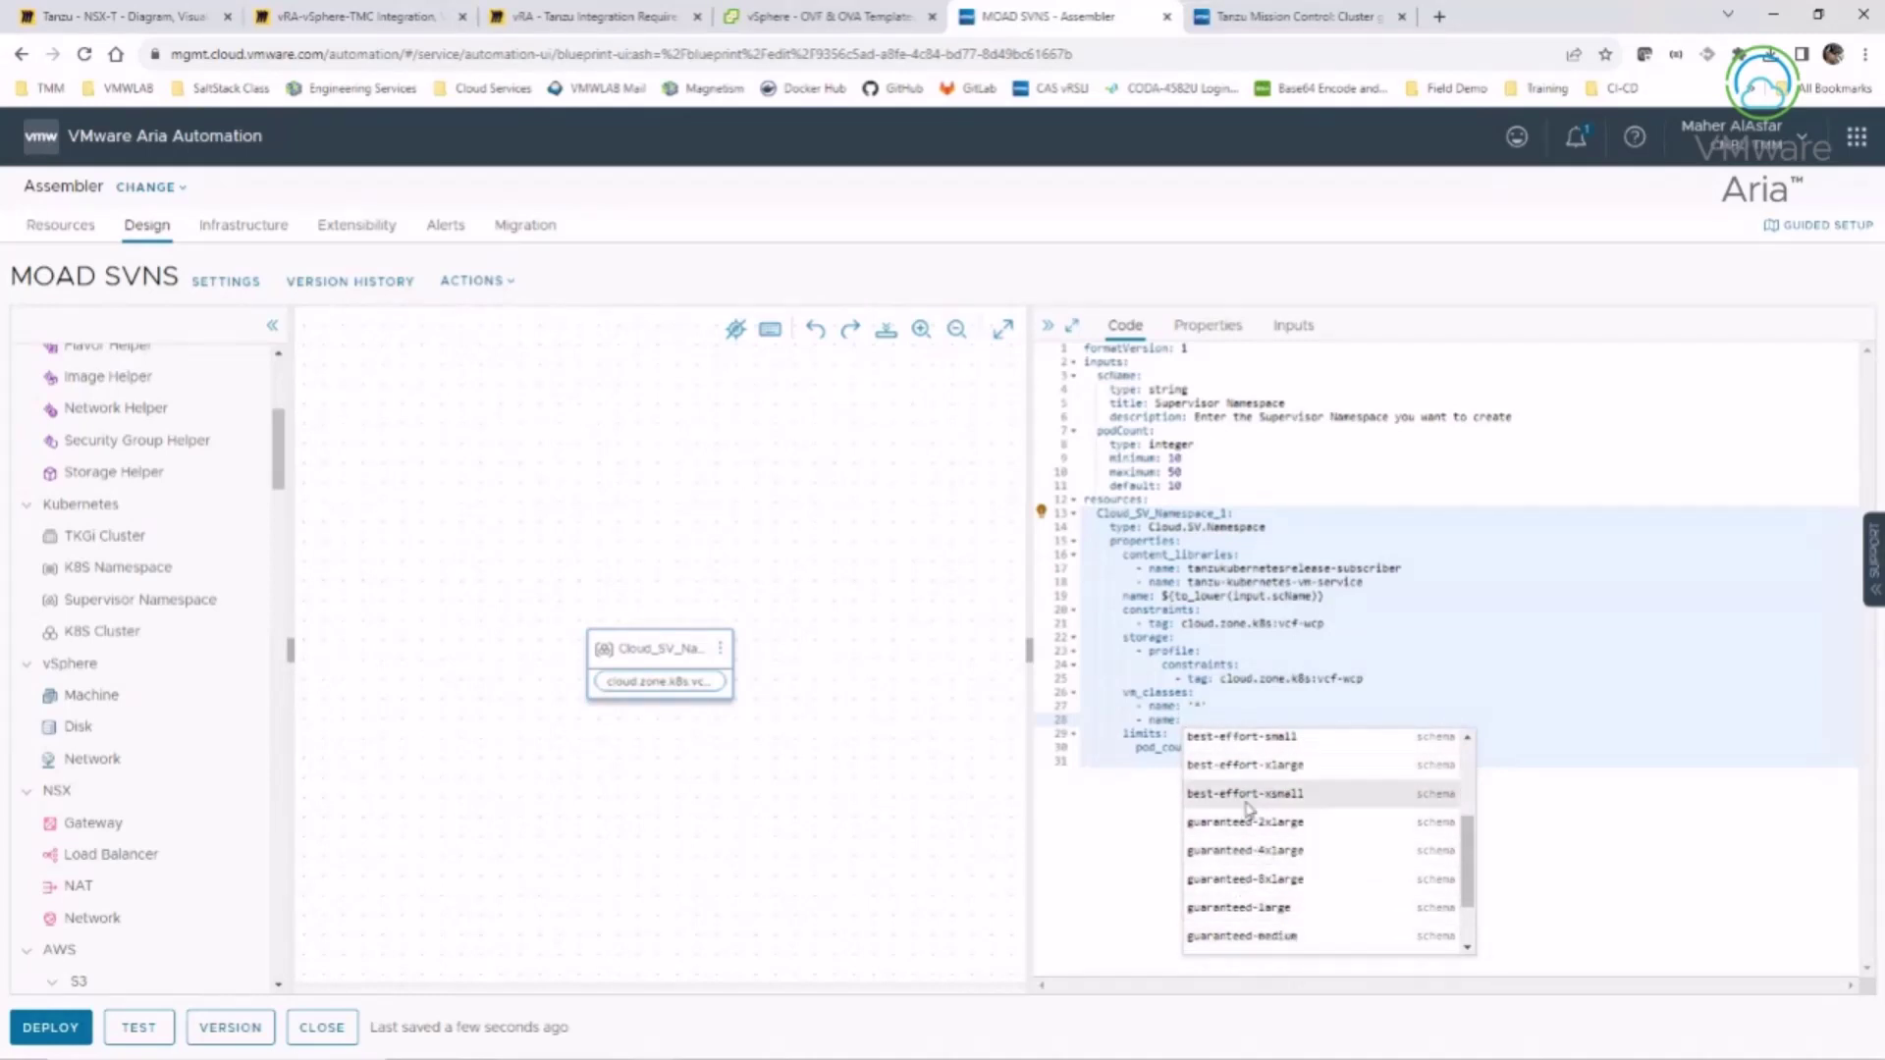
click(1246, 793)
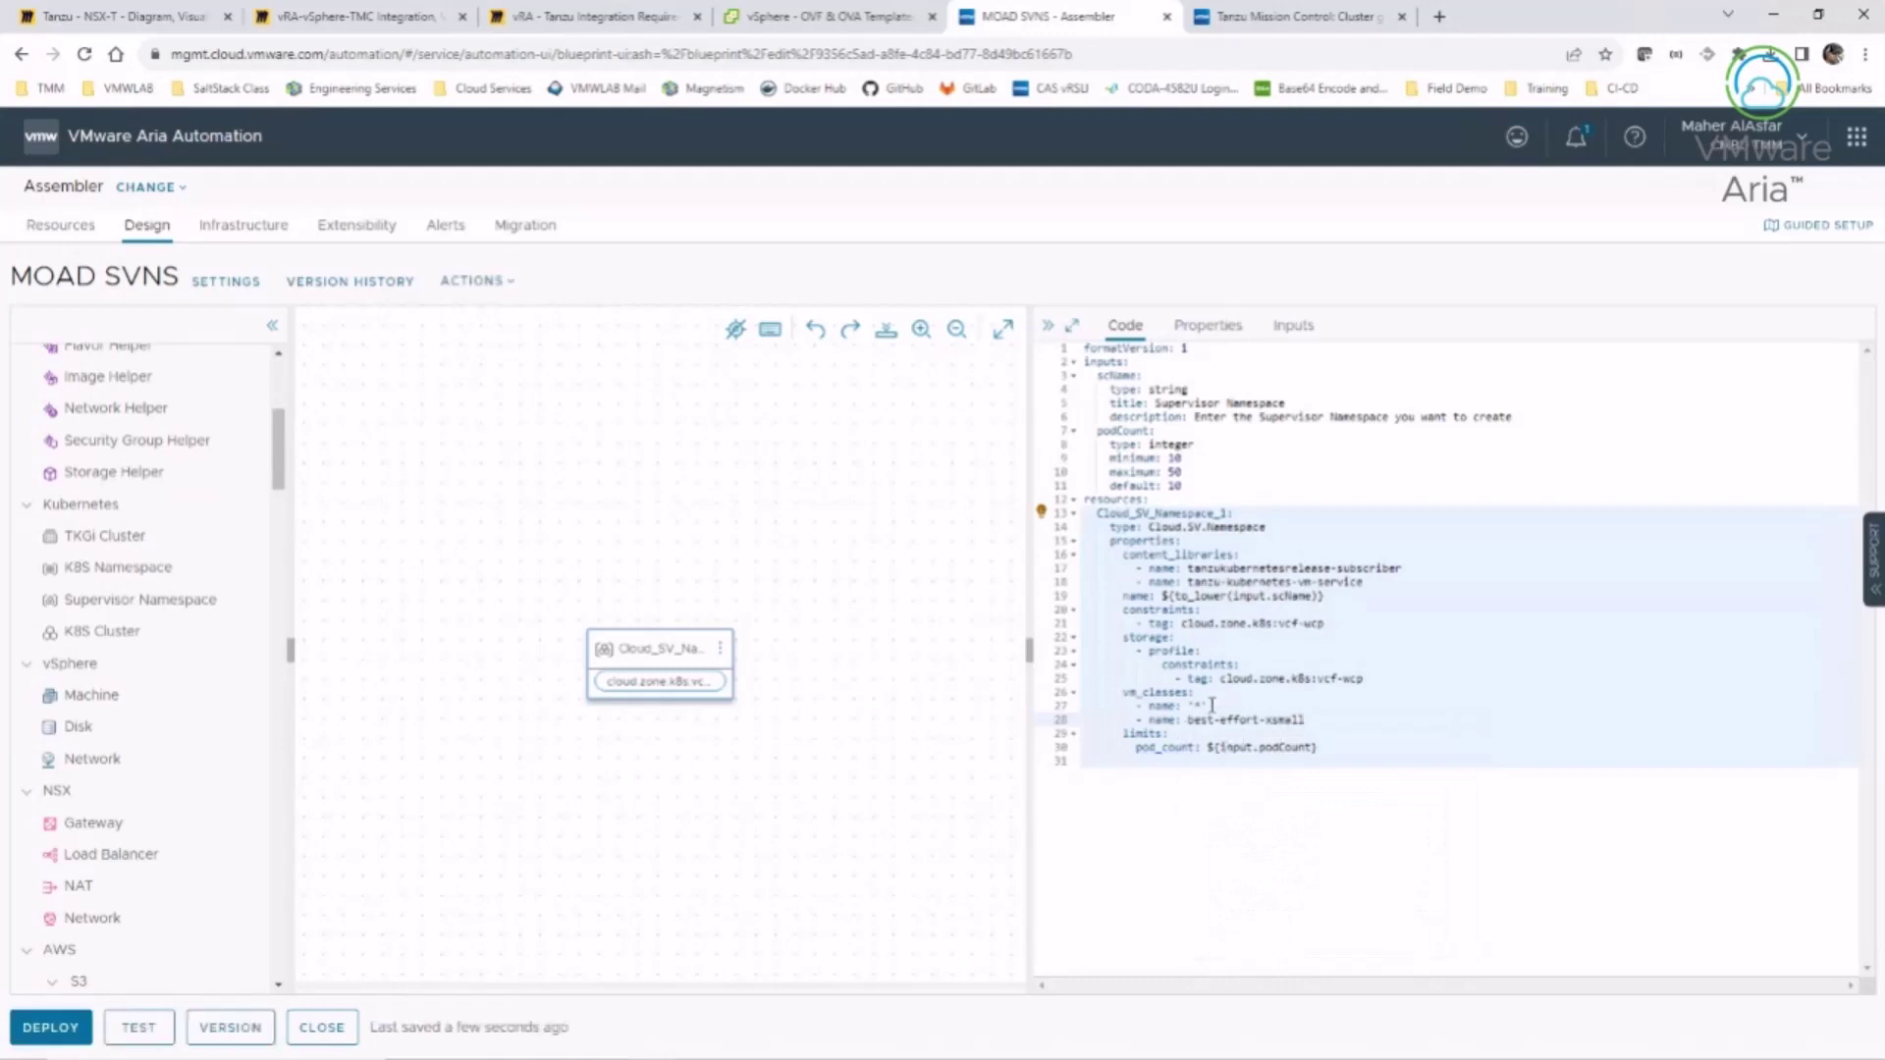
- Remove the best-effort-xsmall entry from vm_classes in the template code
drag(1326, 720, 1068, 723)
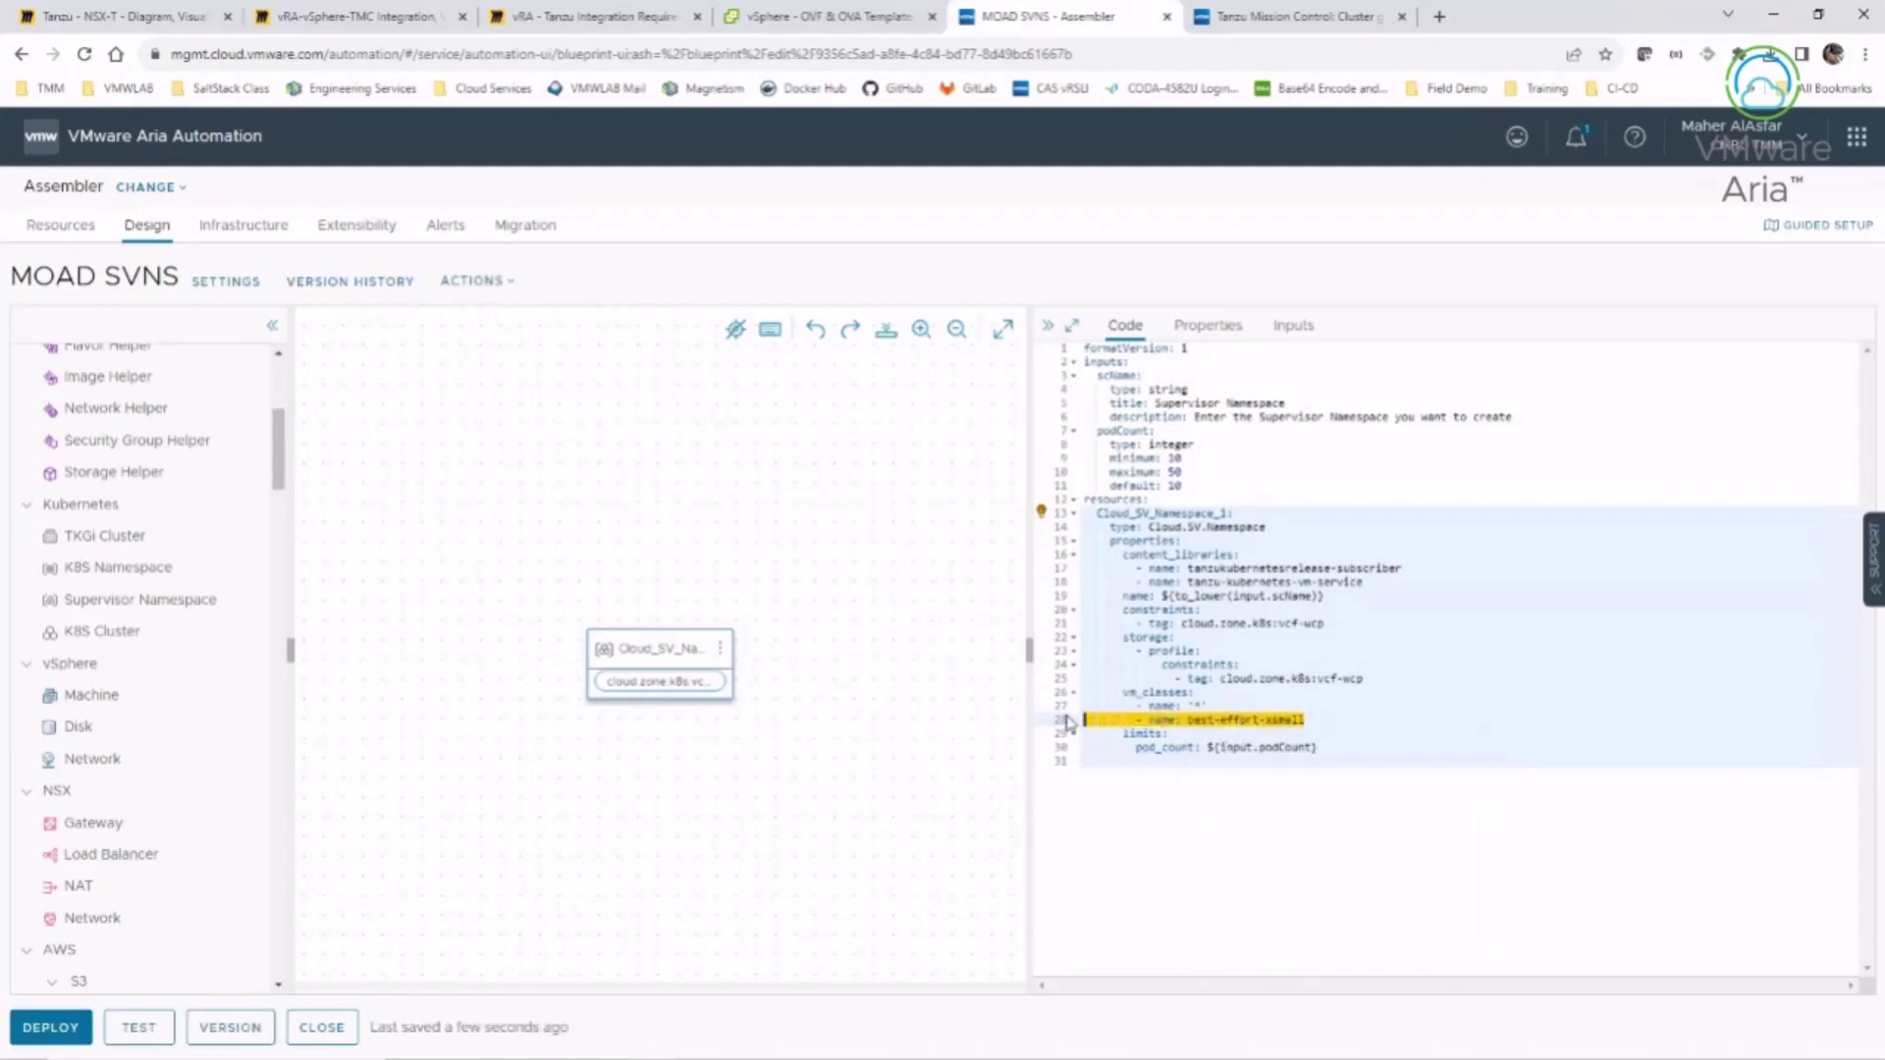
key(BackSpace)
key(BackSpace)
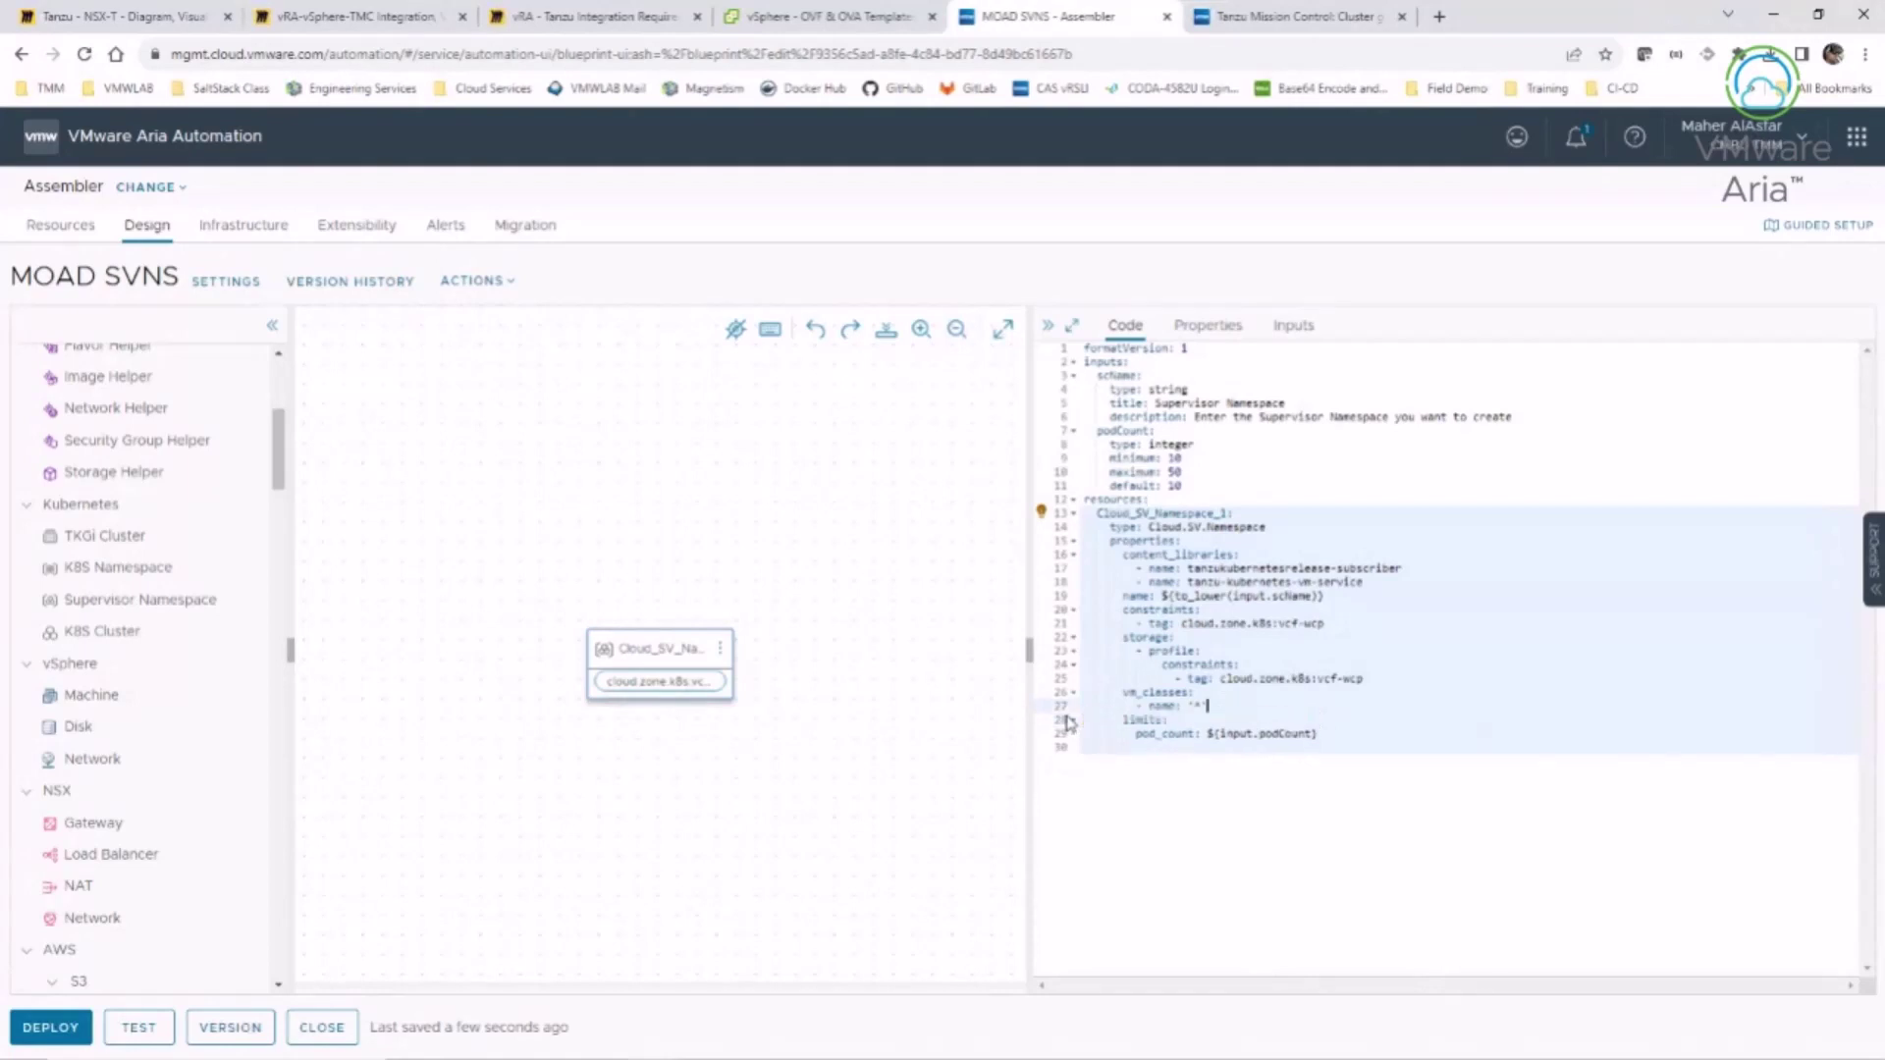
- Insert an empty line under limits and browse the suggested supervisor namespace limit properties without choosing one
click(1196, 718)
key(Return)
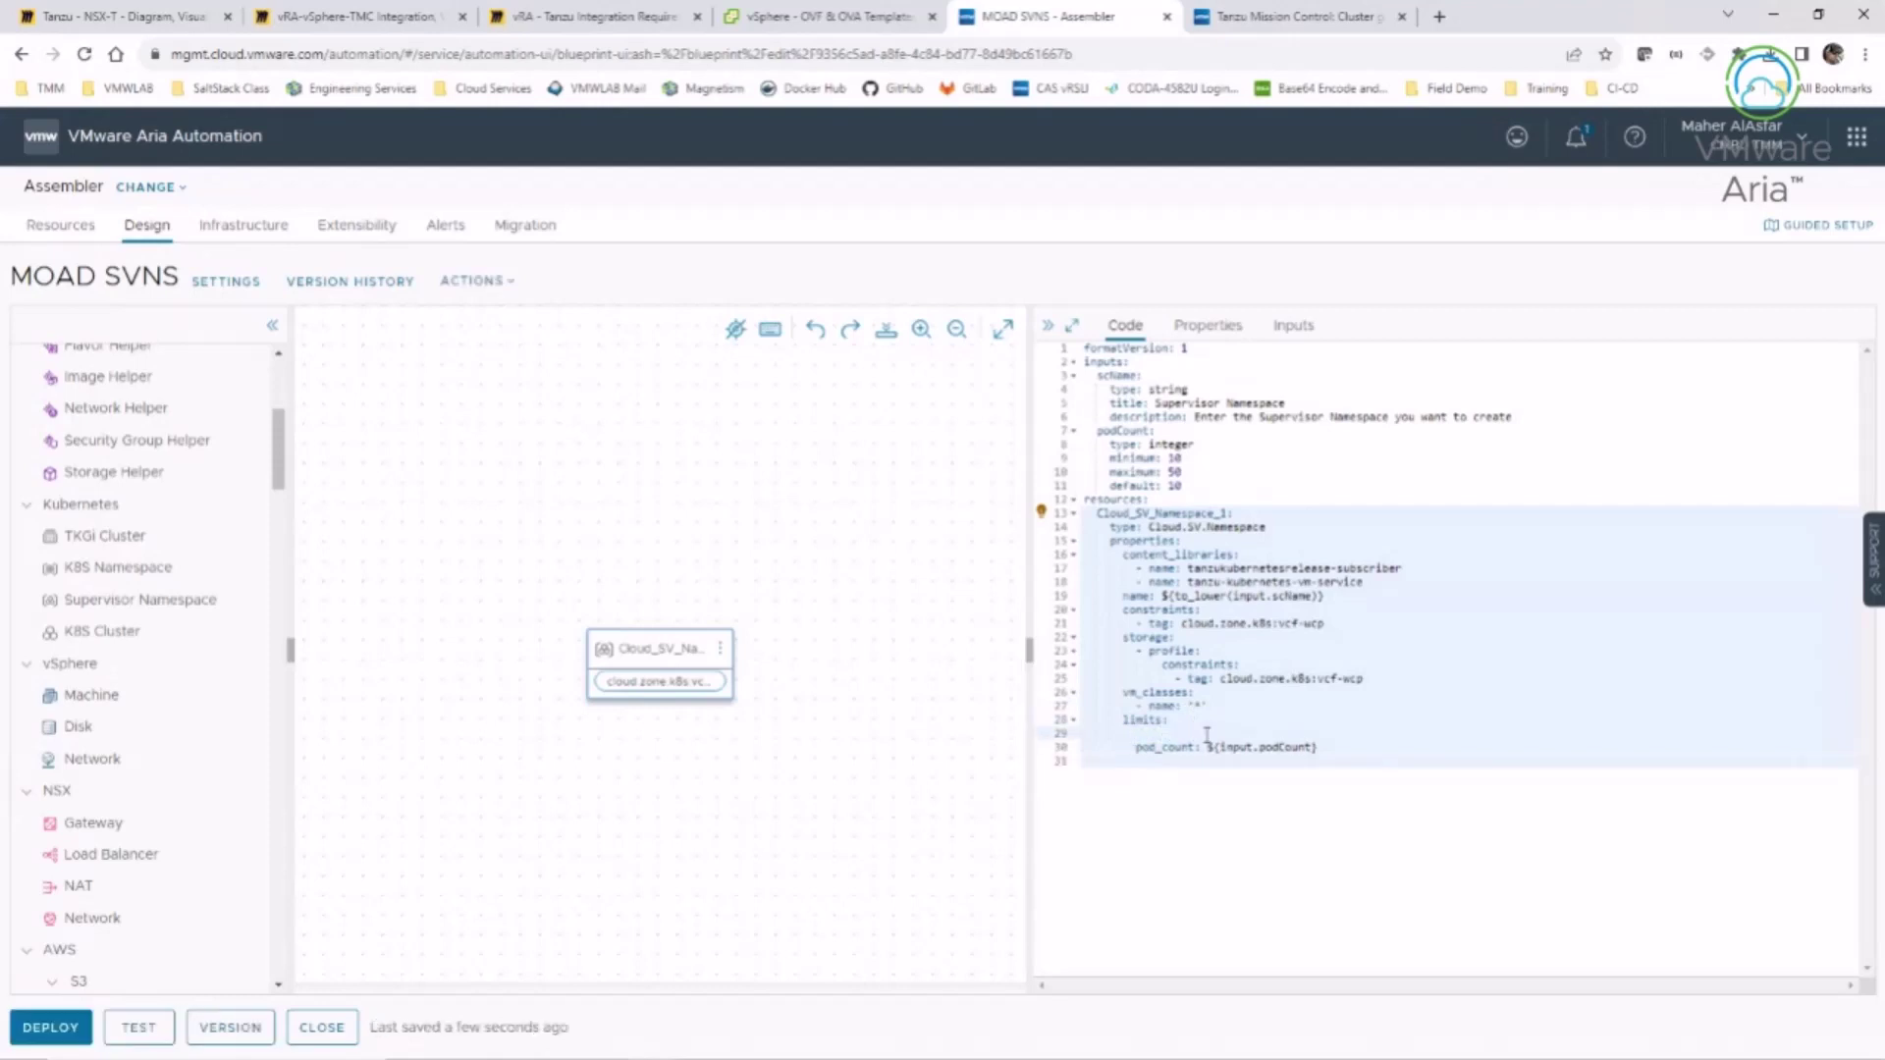
key(ctrl+space)
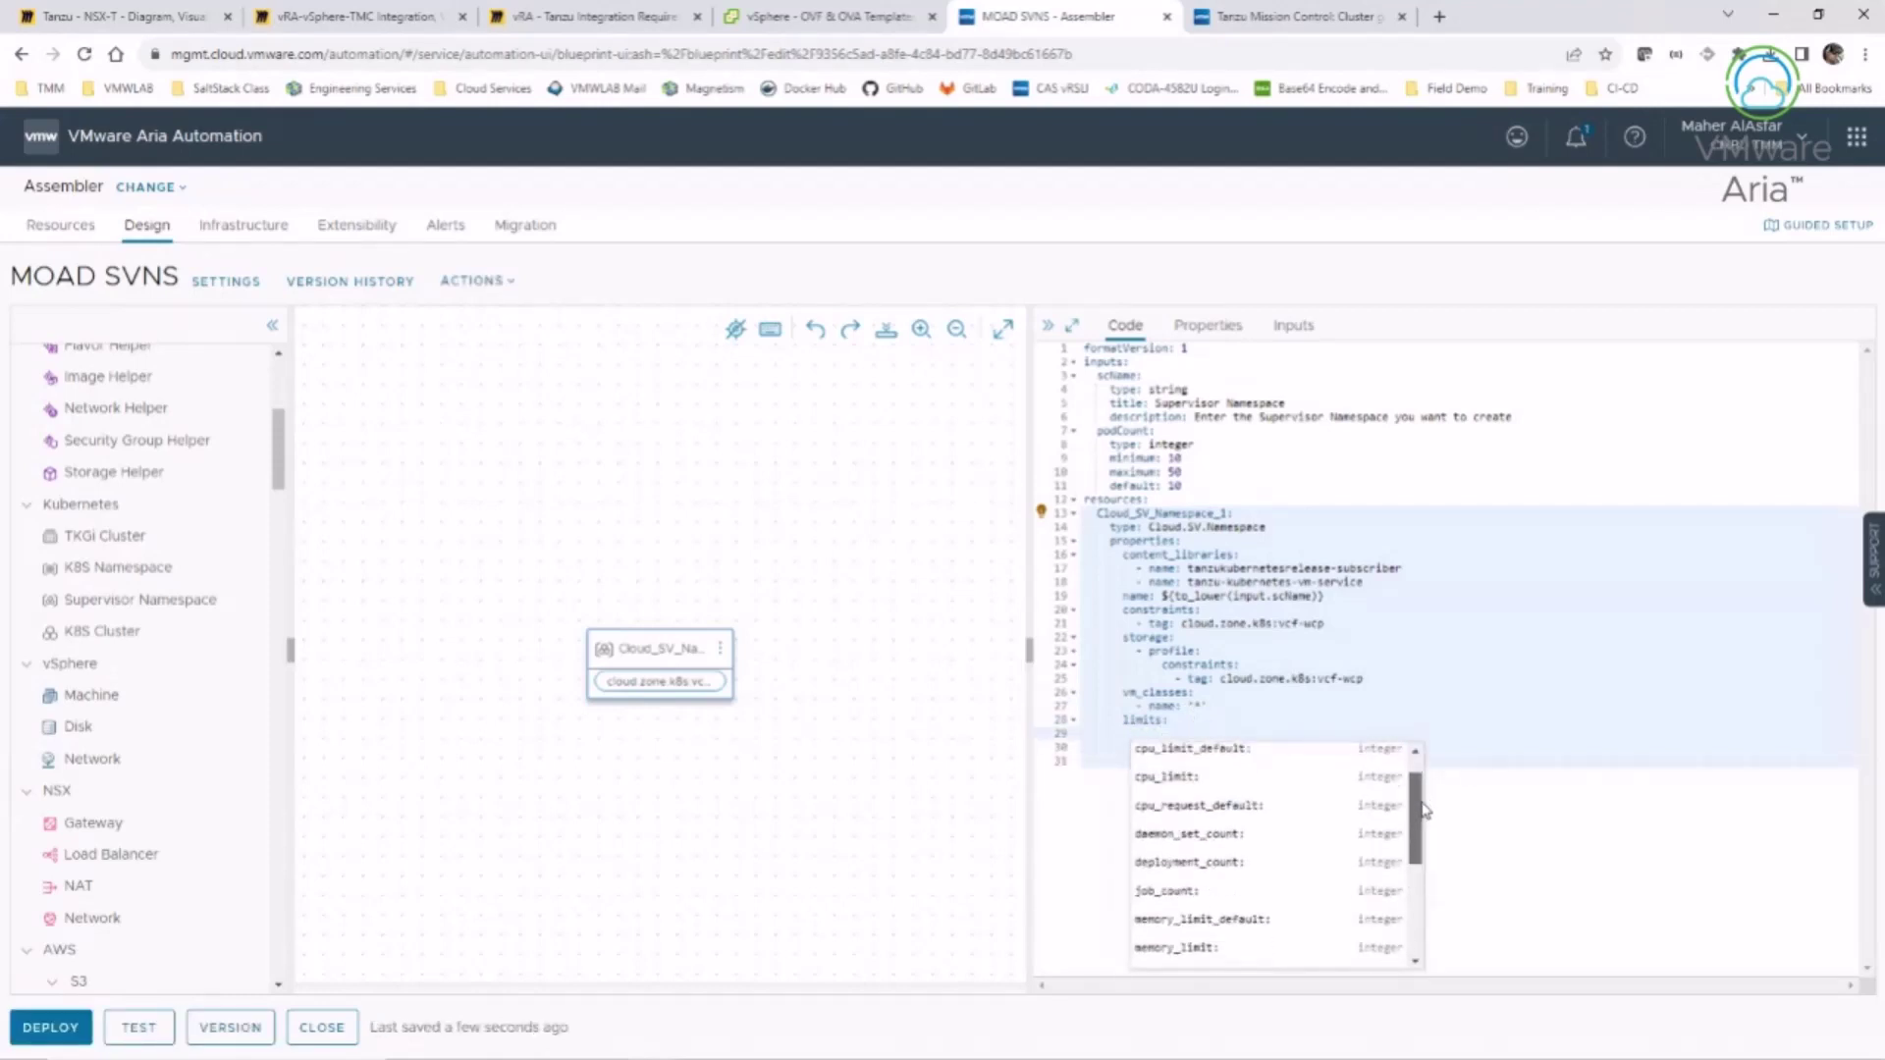
drag(1422, 807, 1432, 930)
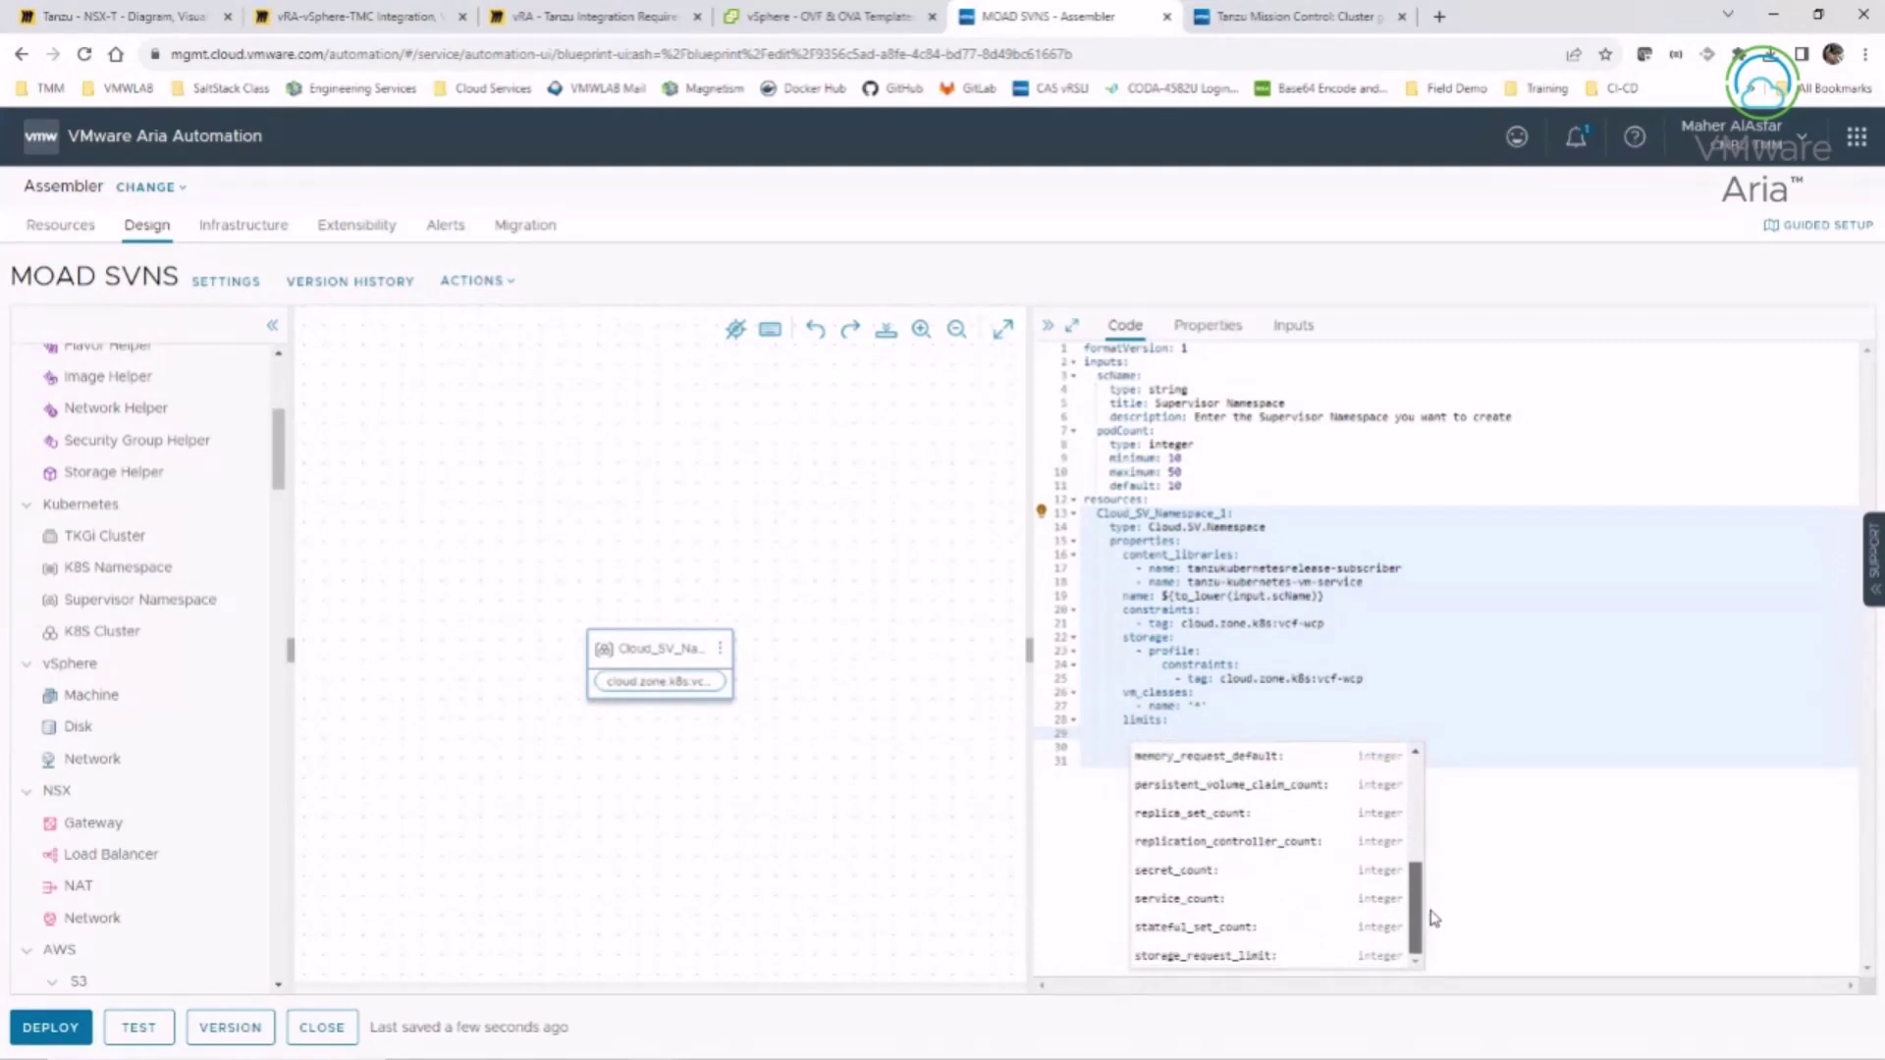
drag(1417, 908, 1416, 790)
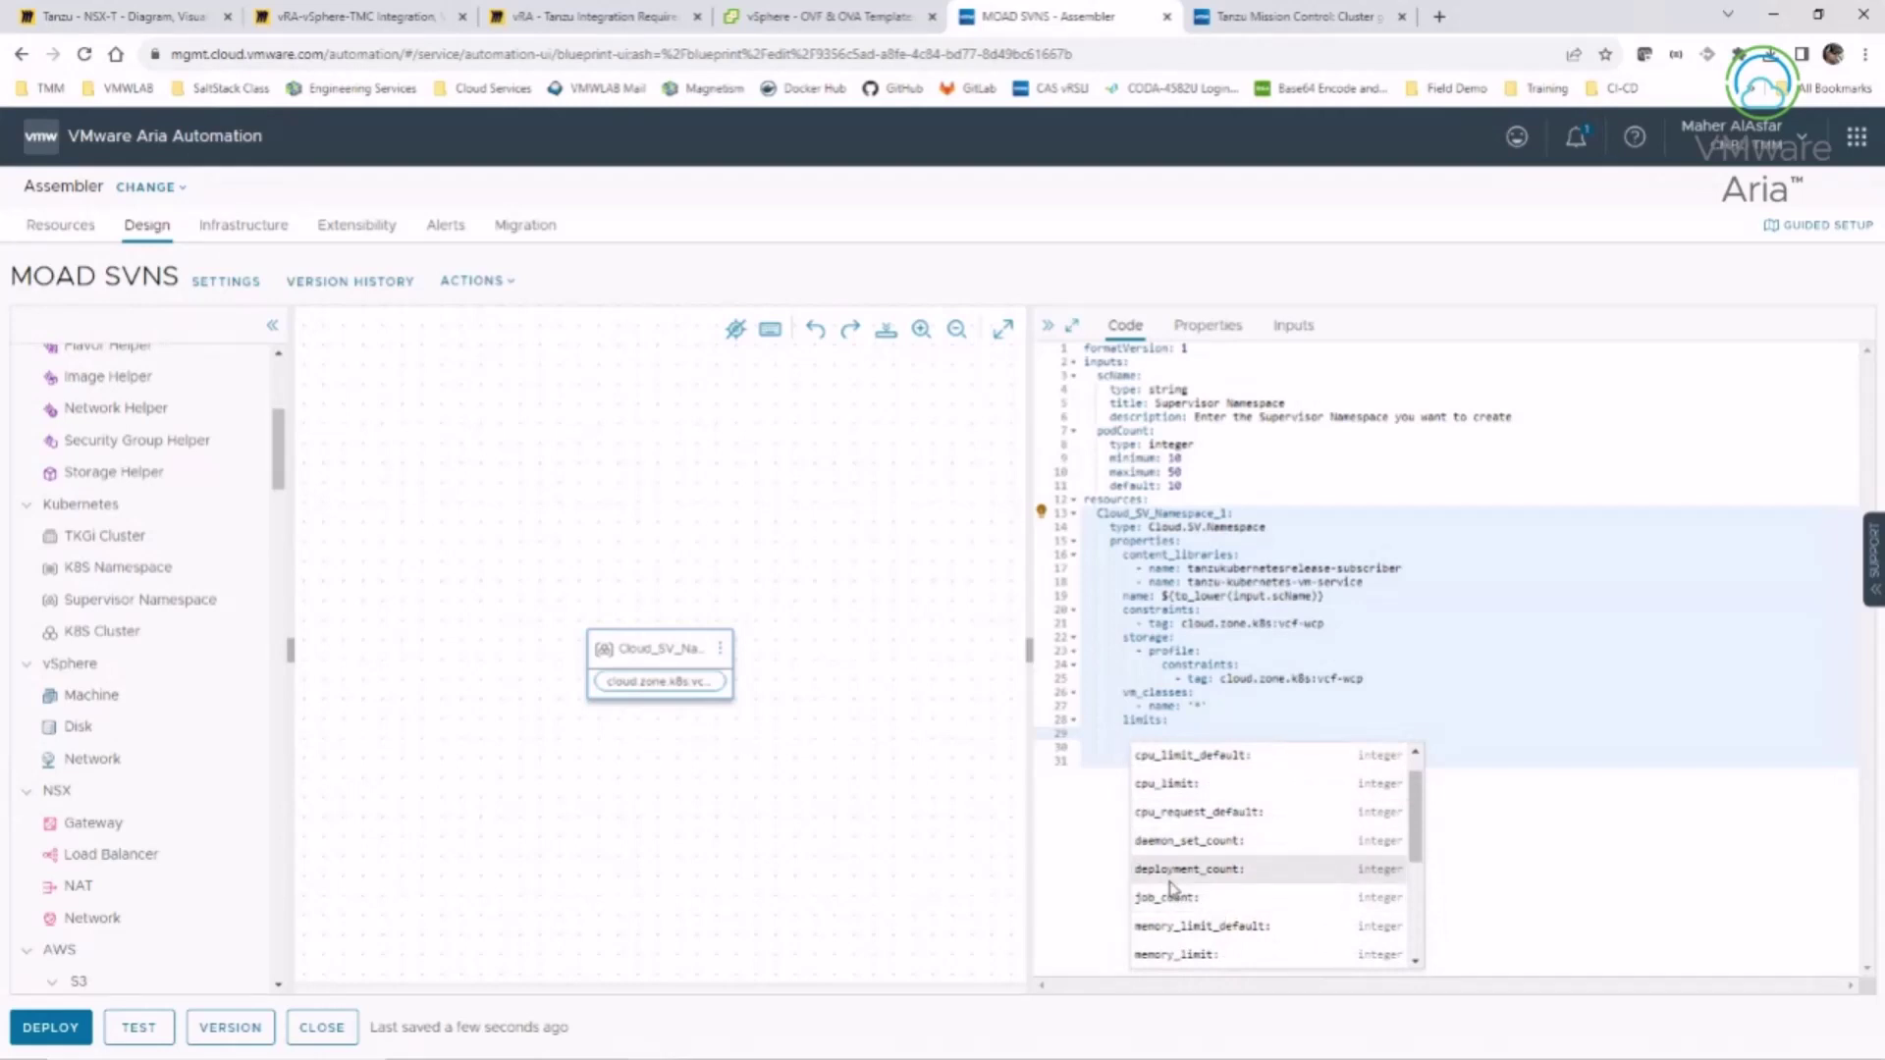
scroll(1174, 911, down, 3)
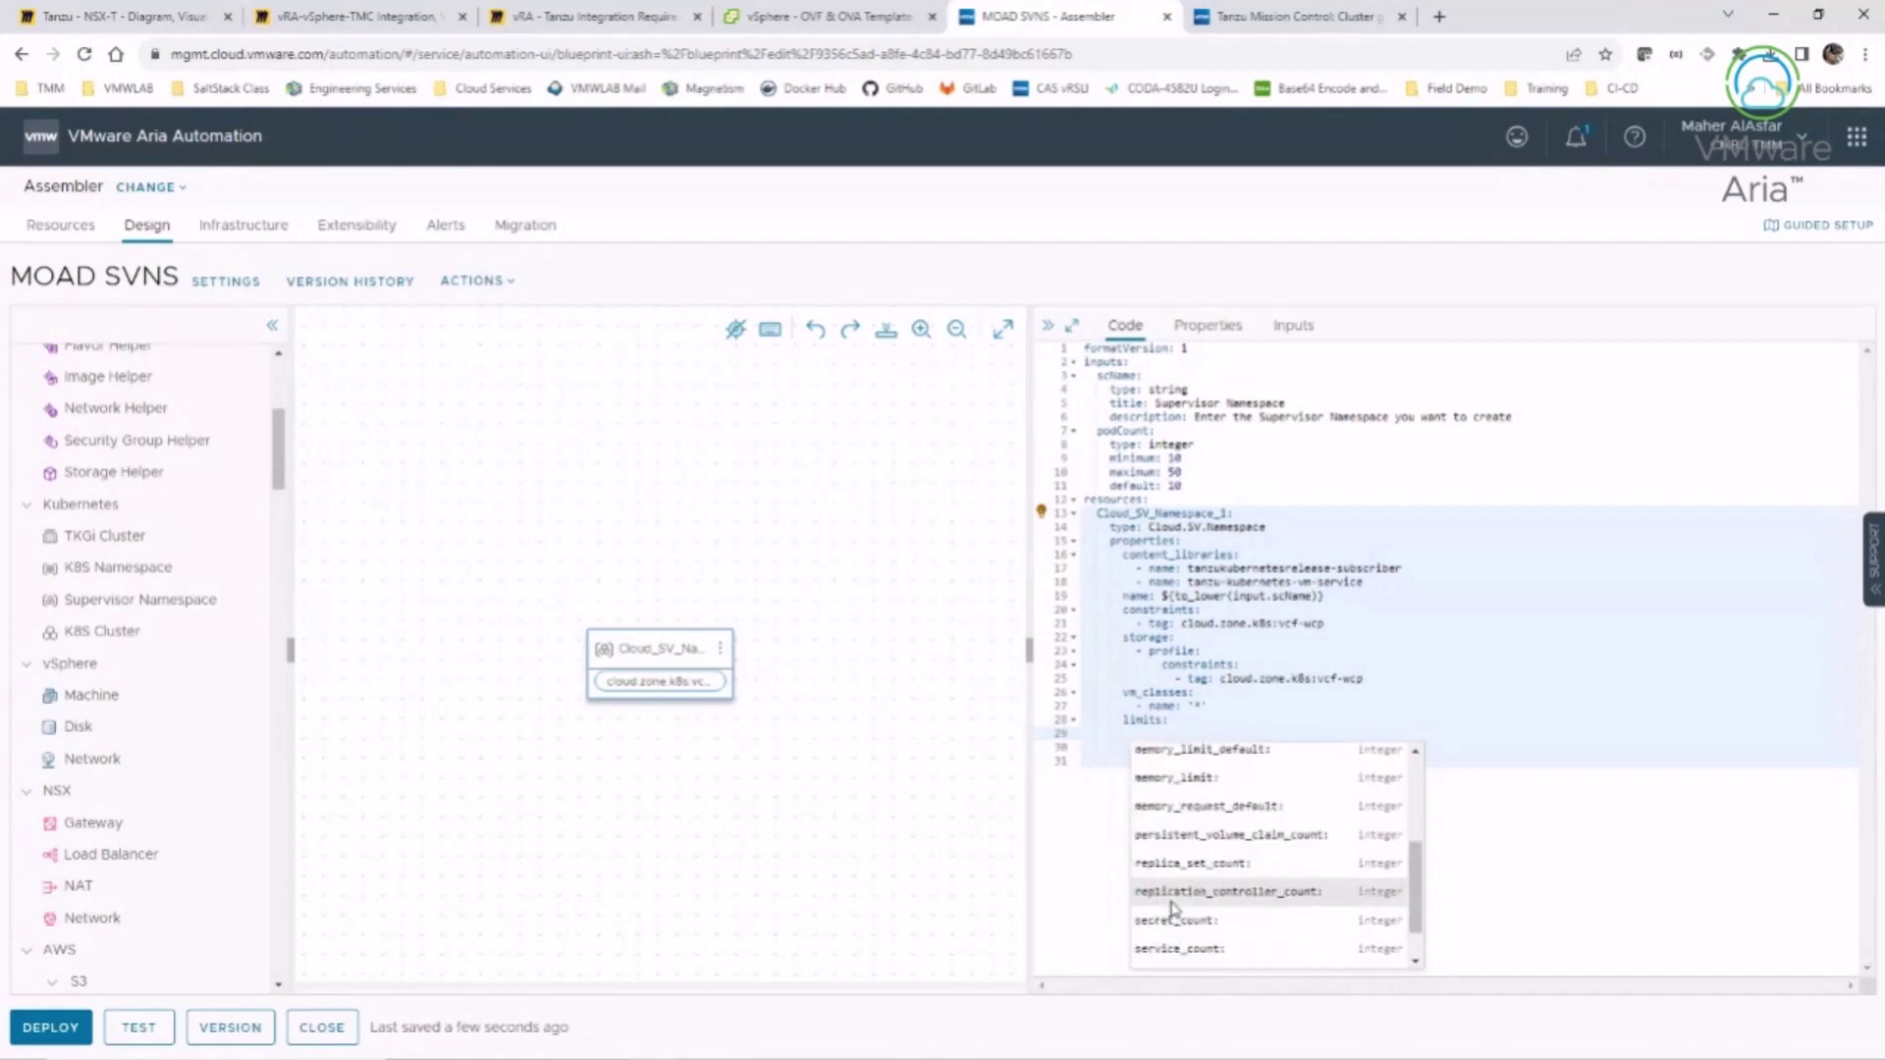
click(1516, 906)
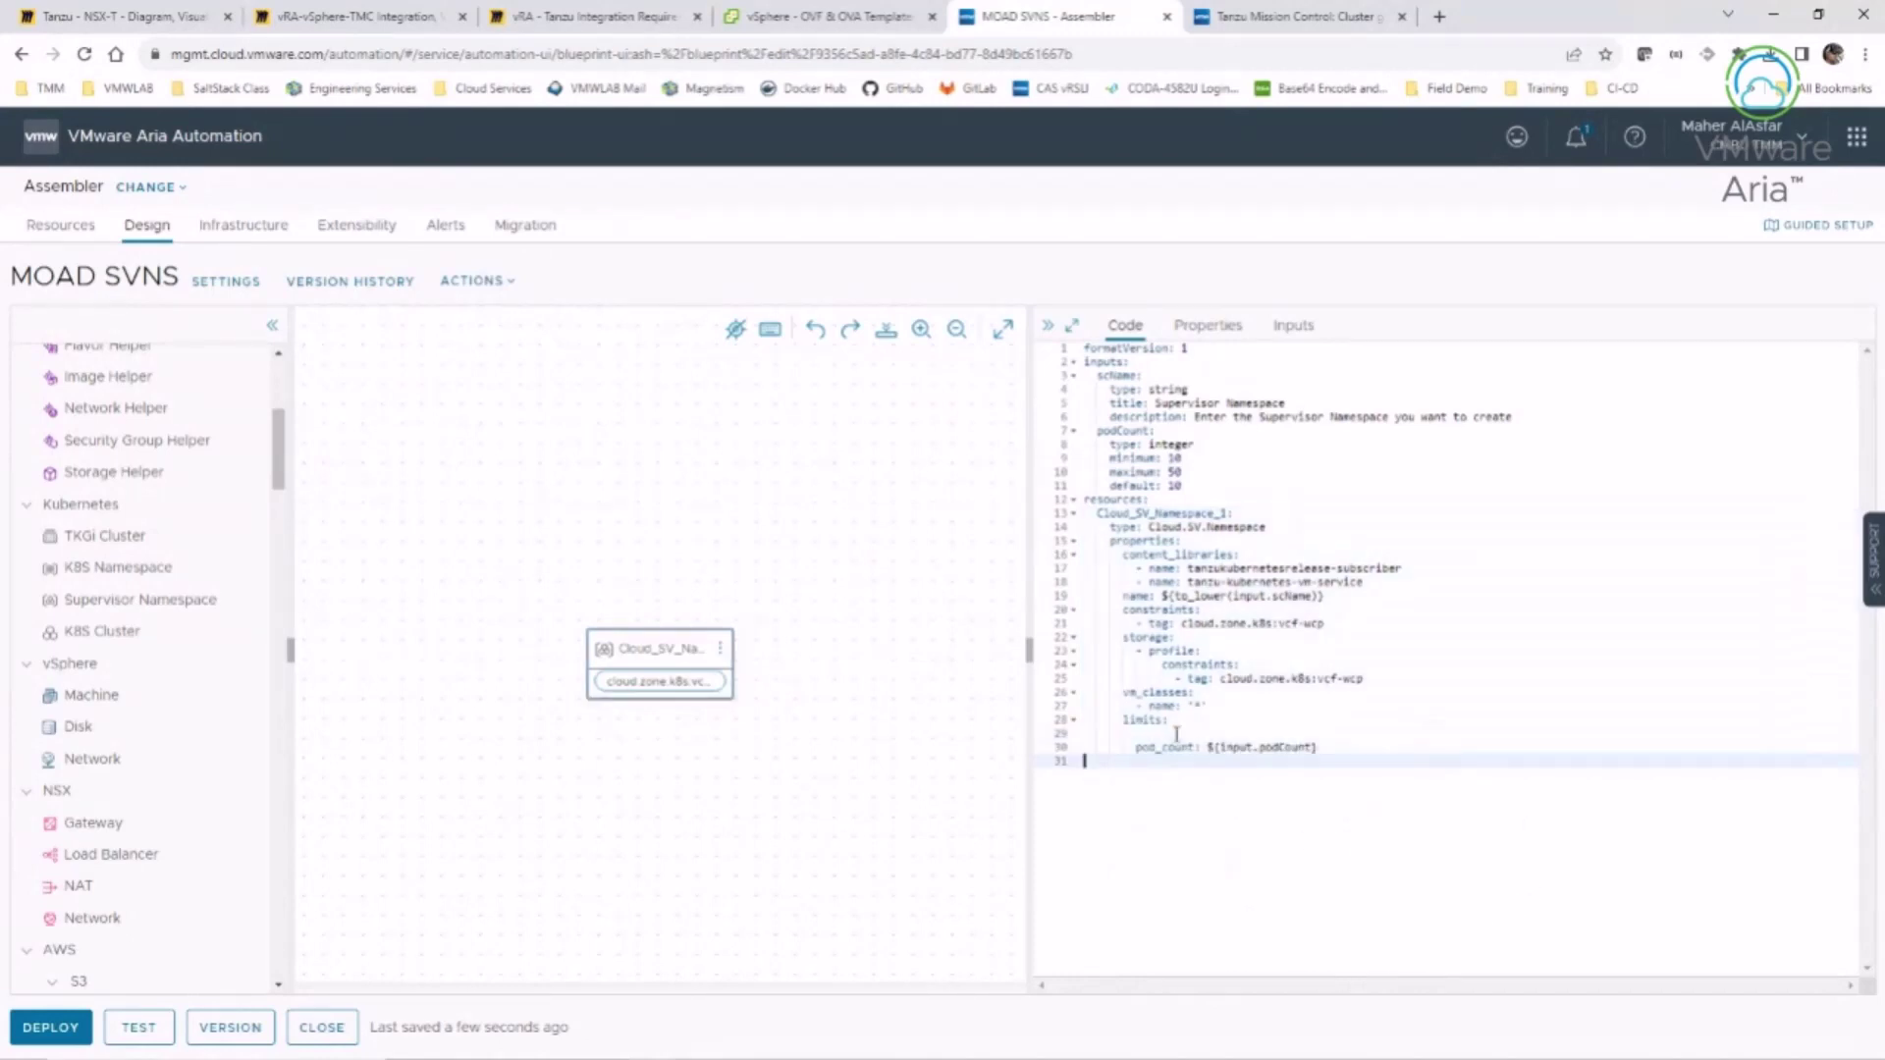
- Remove the empty line under limits in the MOAD SVNS template code and close the template
click(1096, 734)
key(ctrl+space)
key(BackSpace)
key(BackSpace)
key(BackSpace)
key(BackSpace)
key(BackSpace)
key(BackSpace)
key(BackSpace)
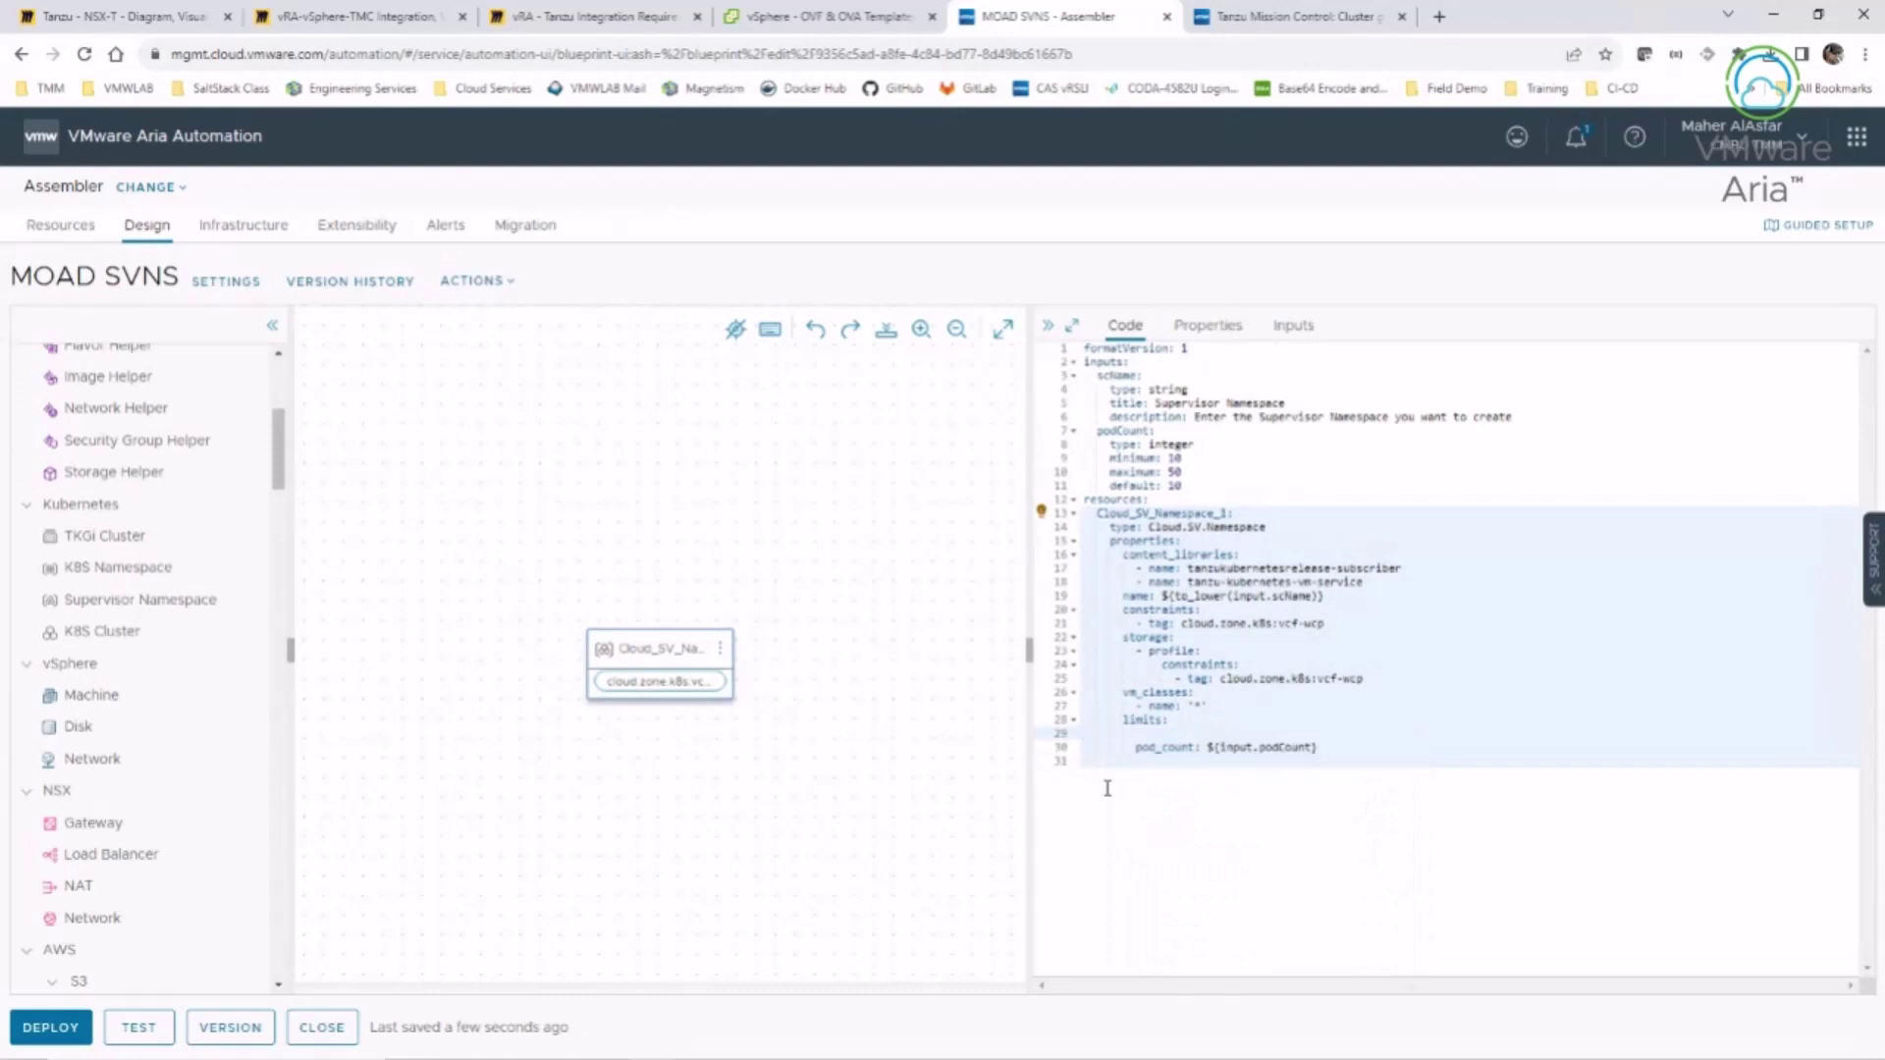
key(BackSpace)
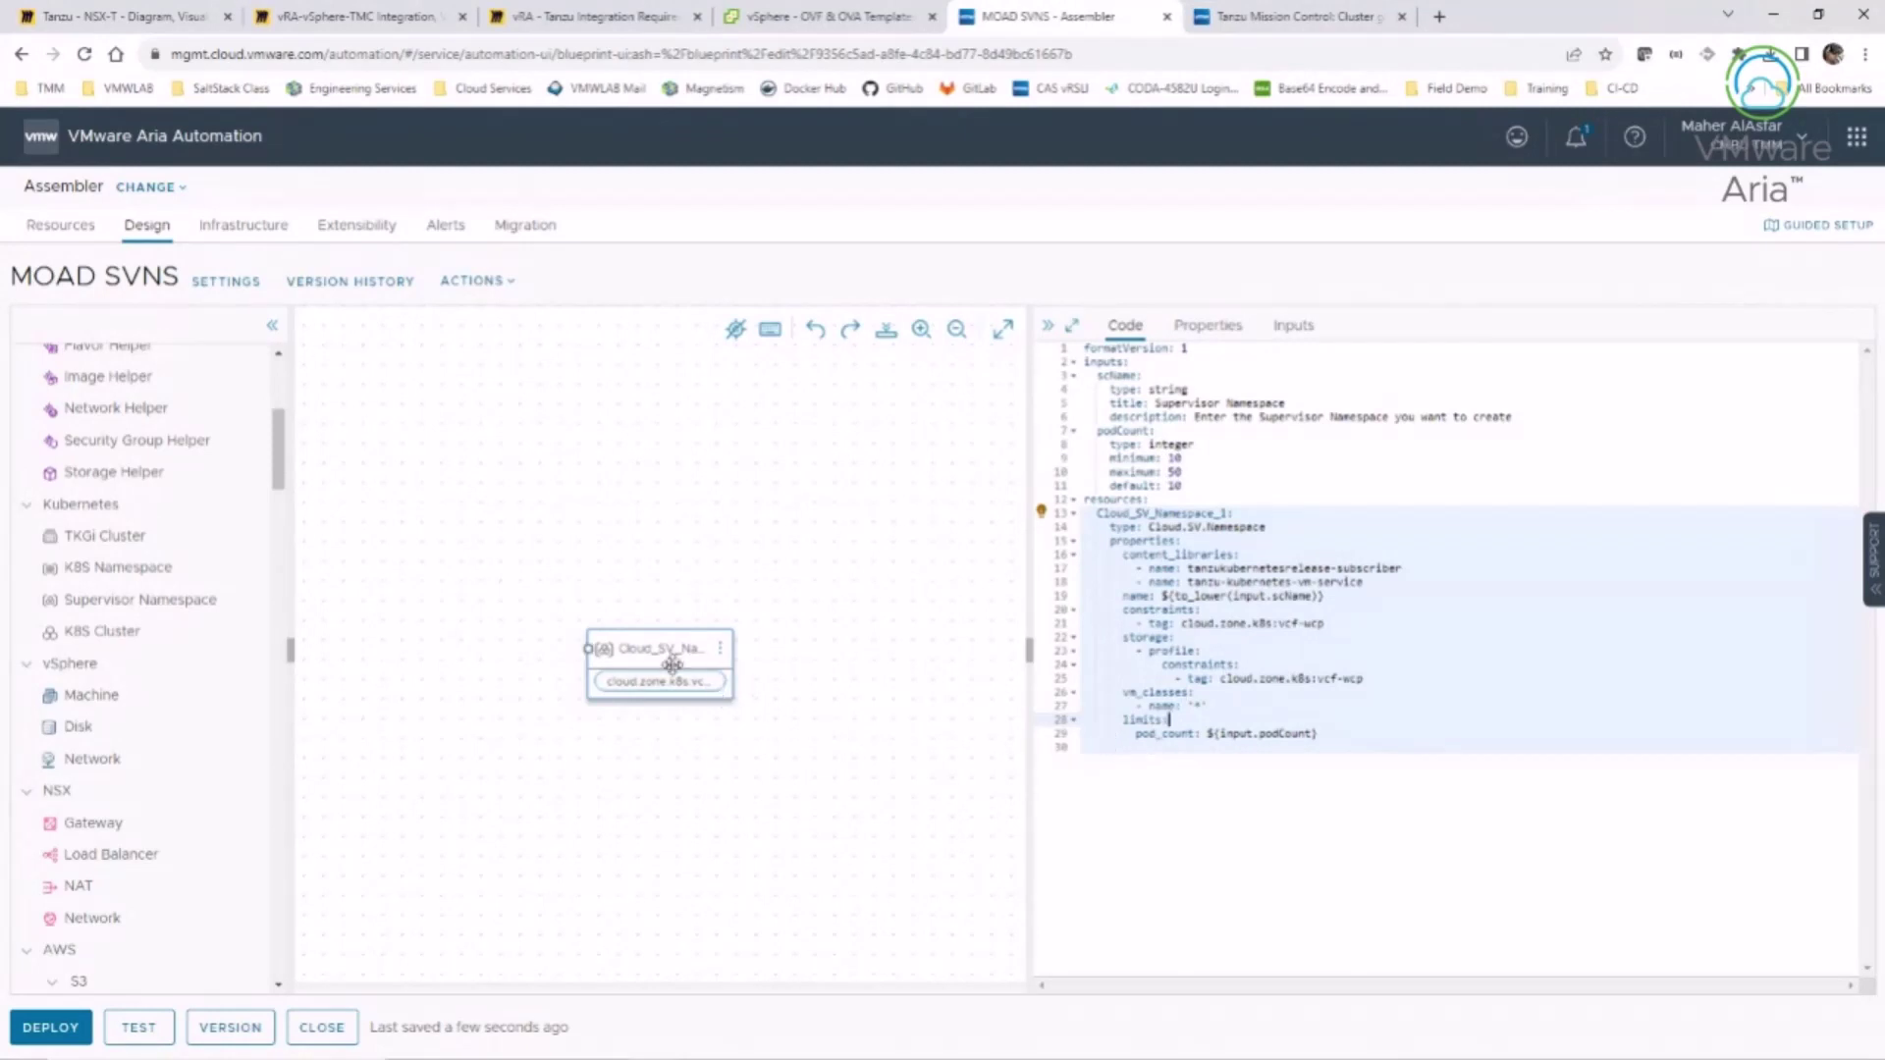
click(327, 1030)
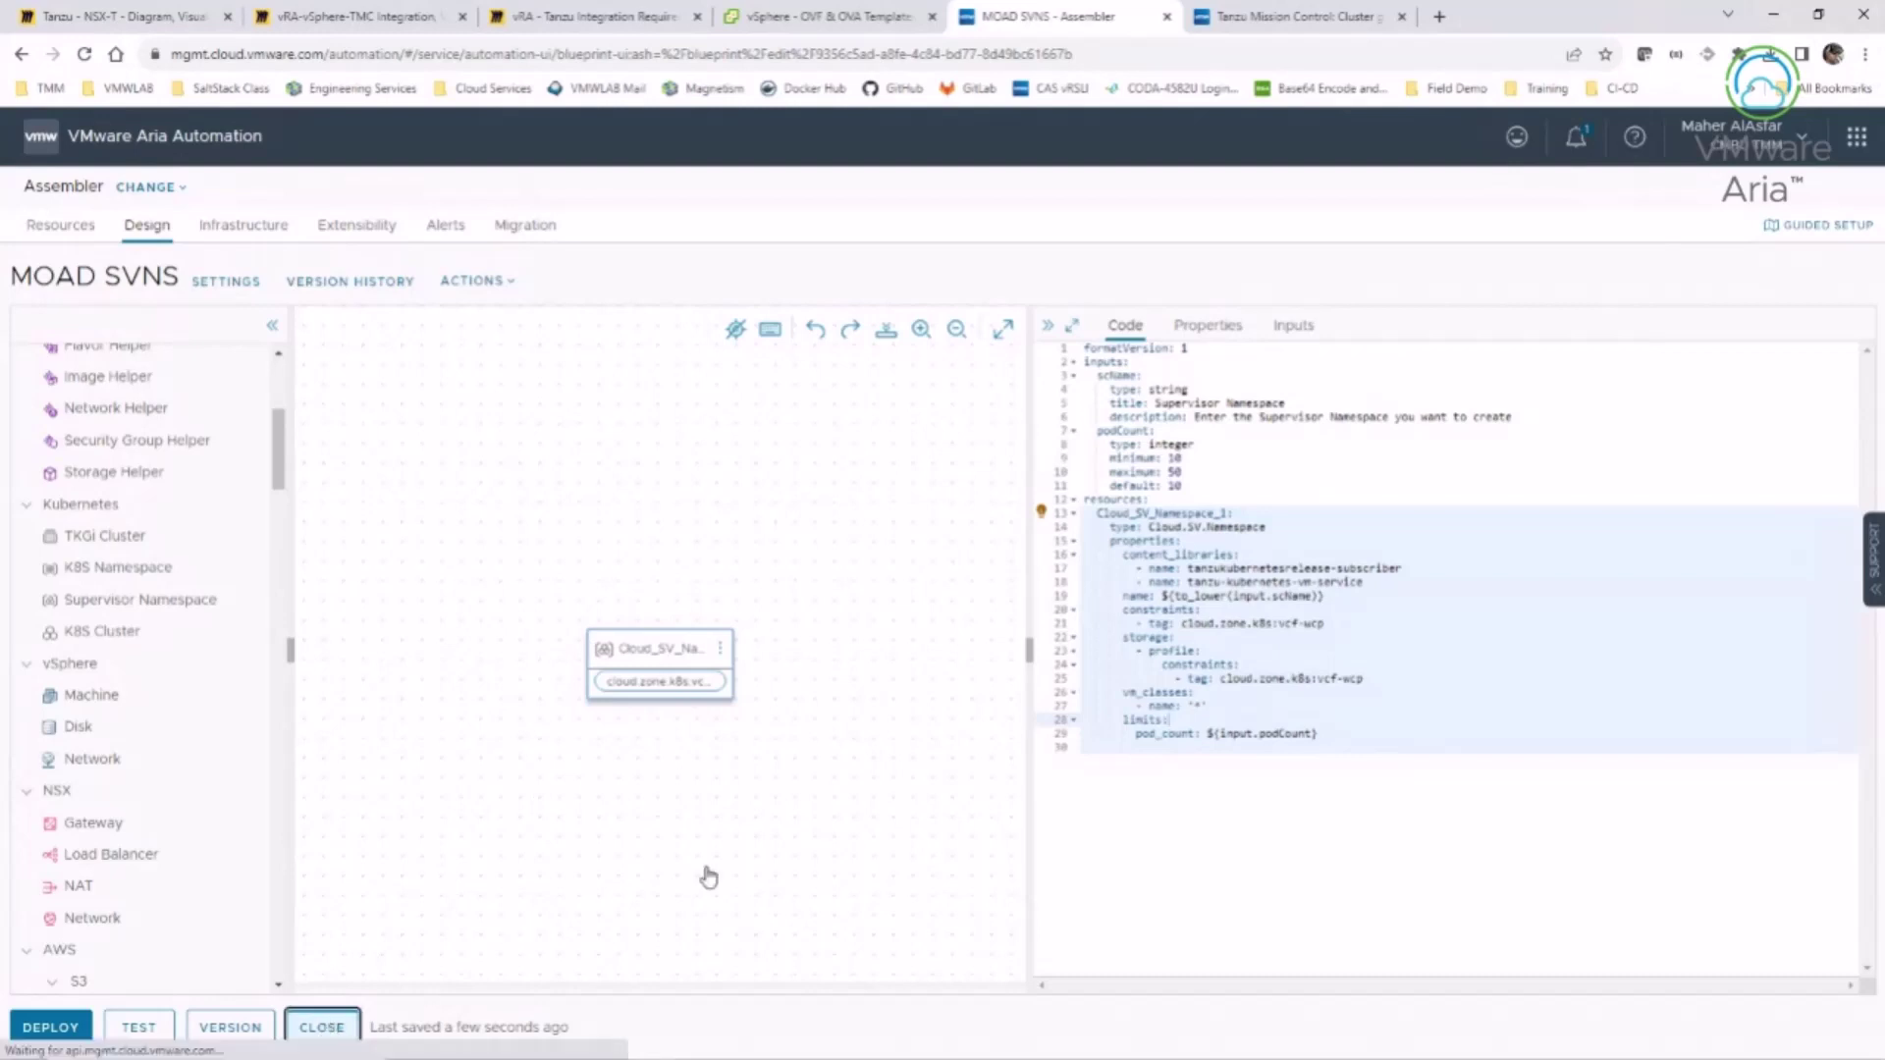
- Look through the existing deployments in Assembler for the Tanzu clusters and supervisor namespaces
click(39, 237)
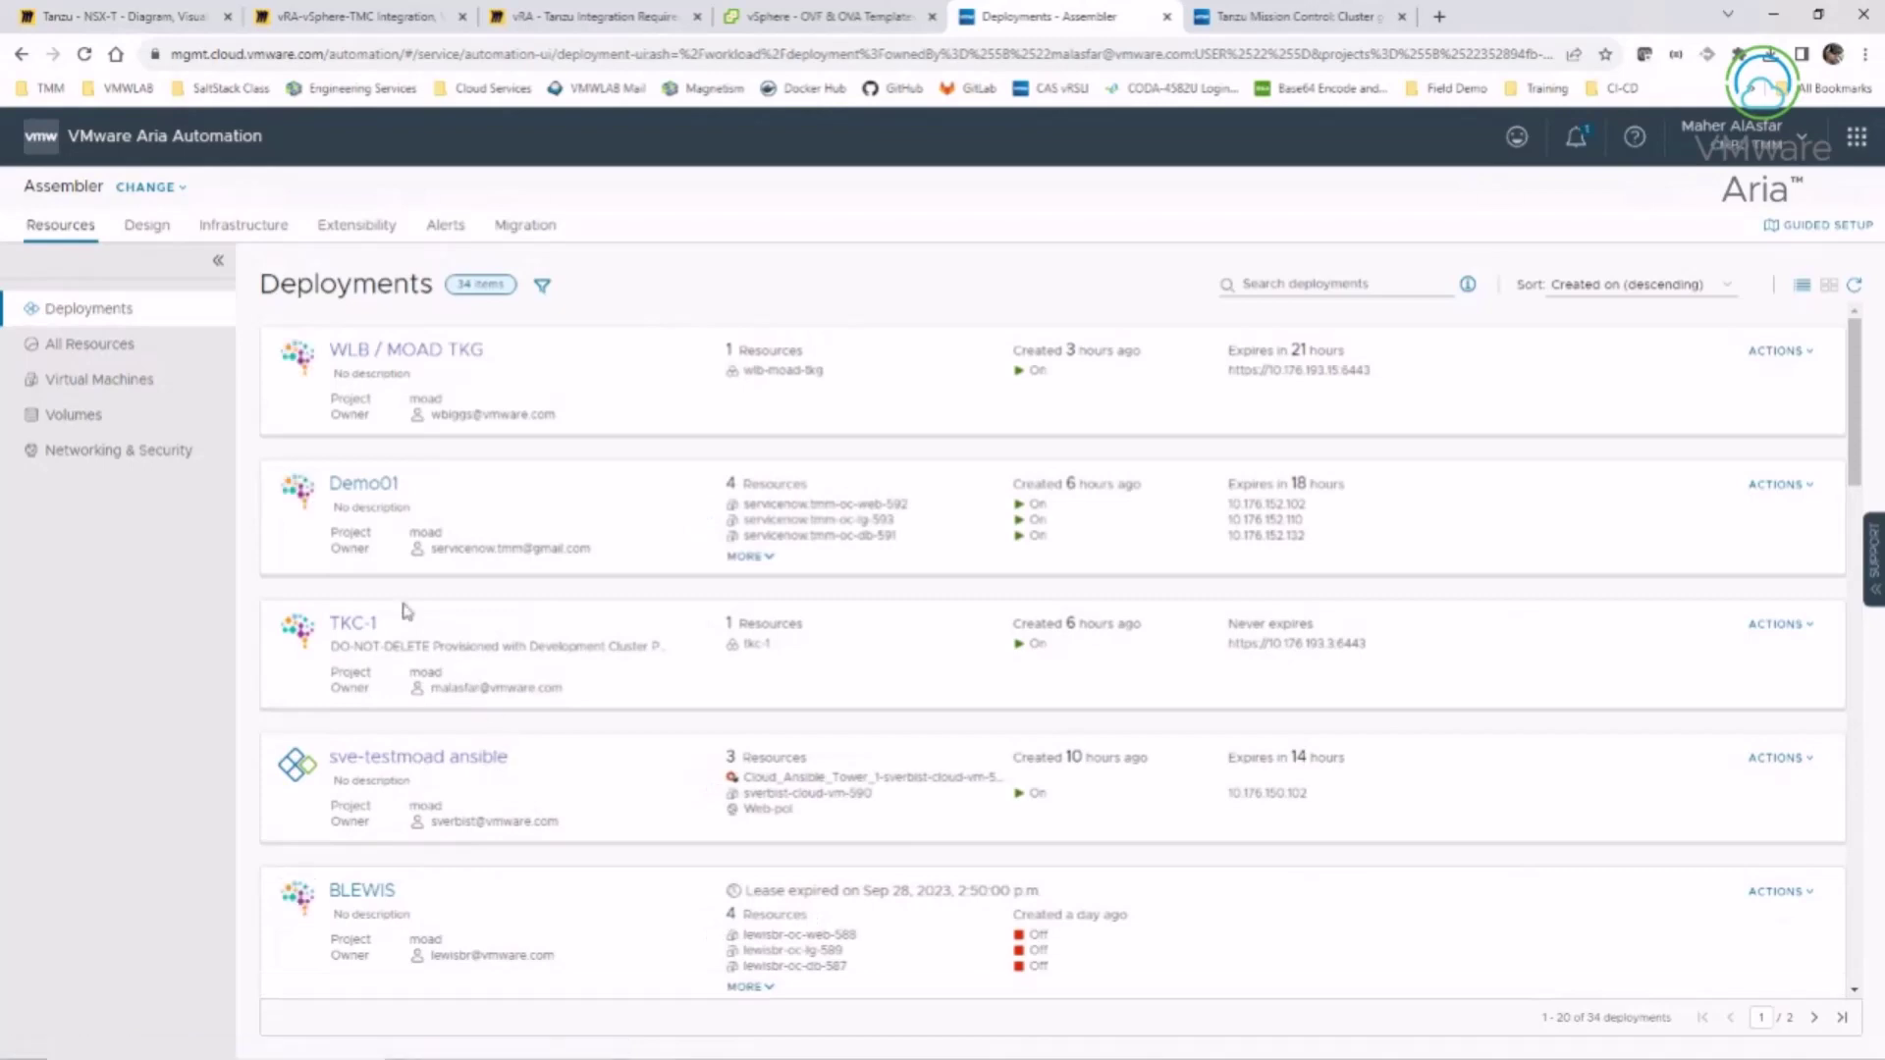
scroll(440, 705, down, 5)
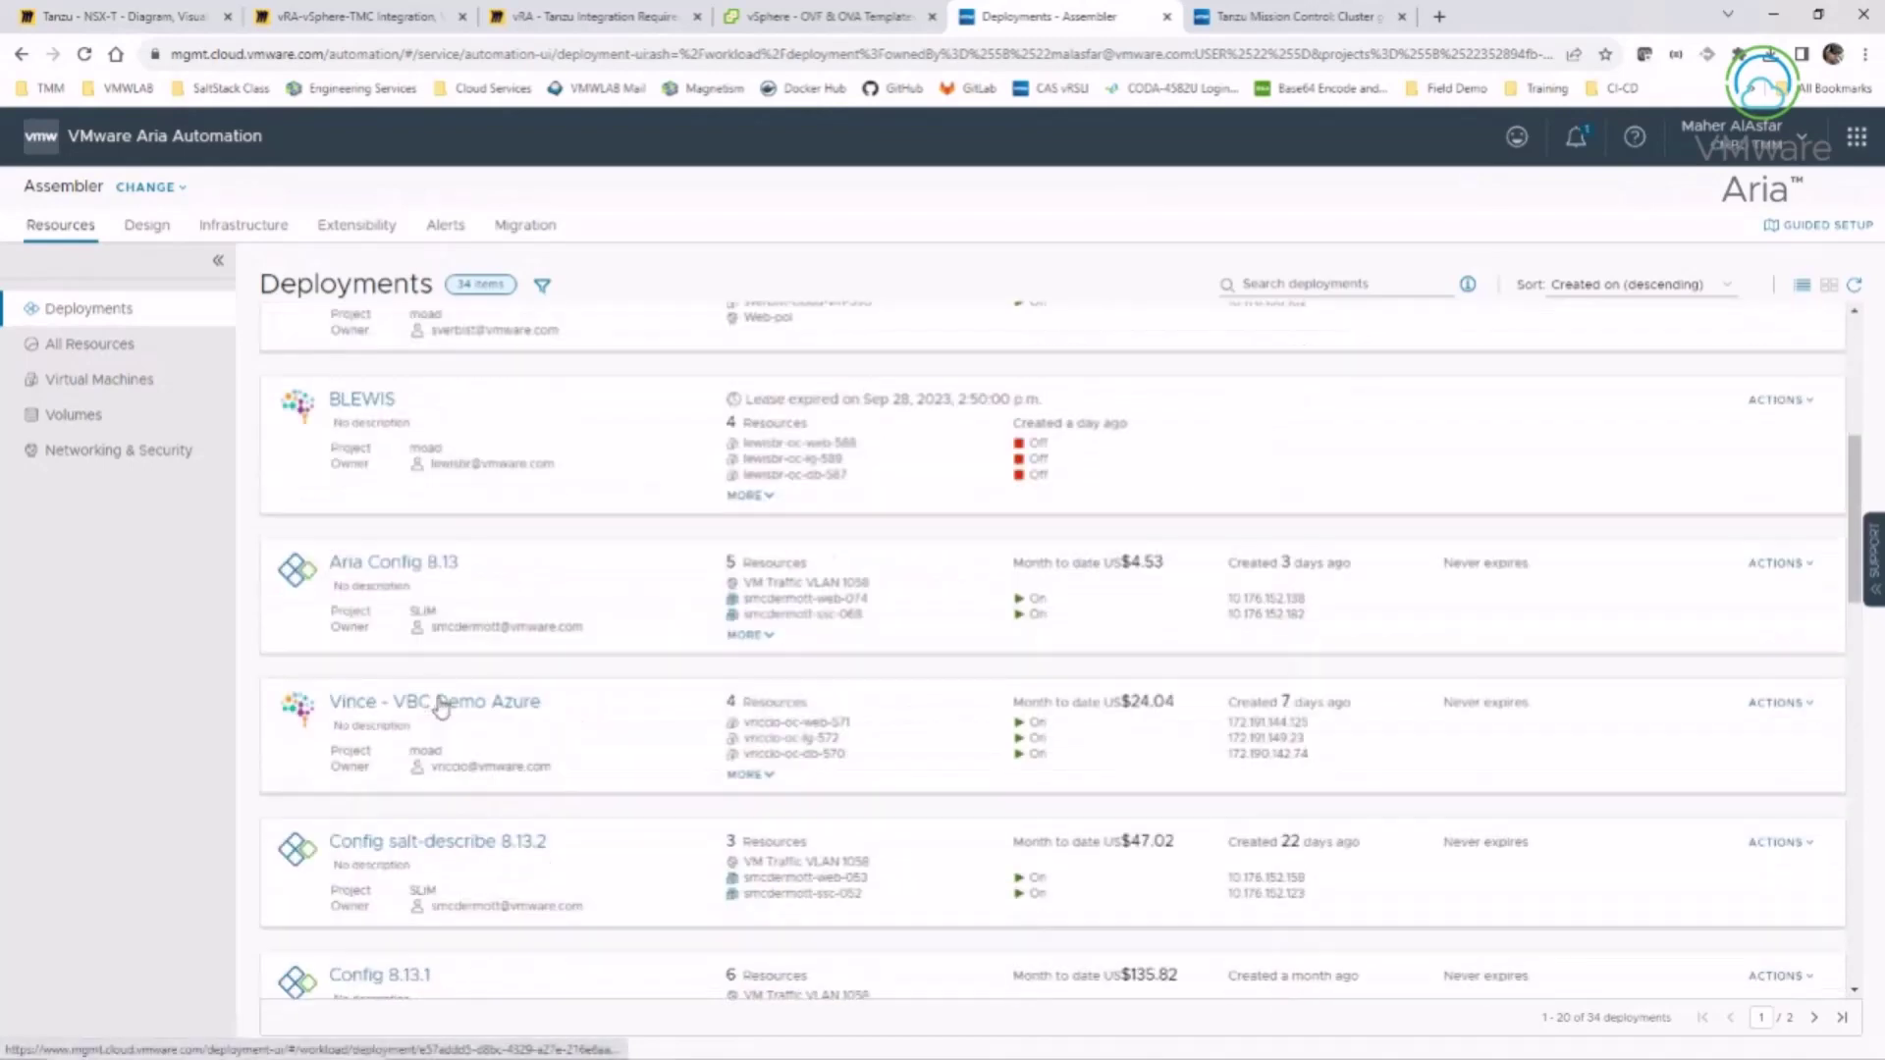
scroll(440, 705, down, 4)
scroll(444, 721, down, 8)
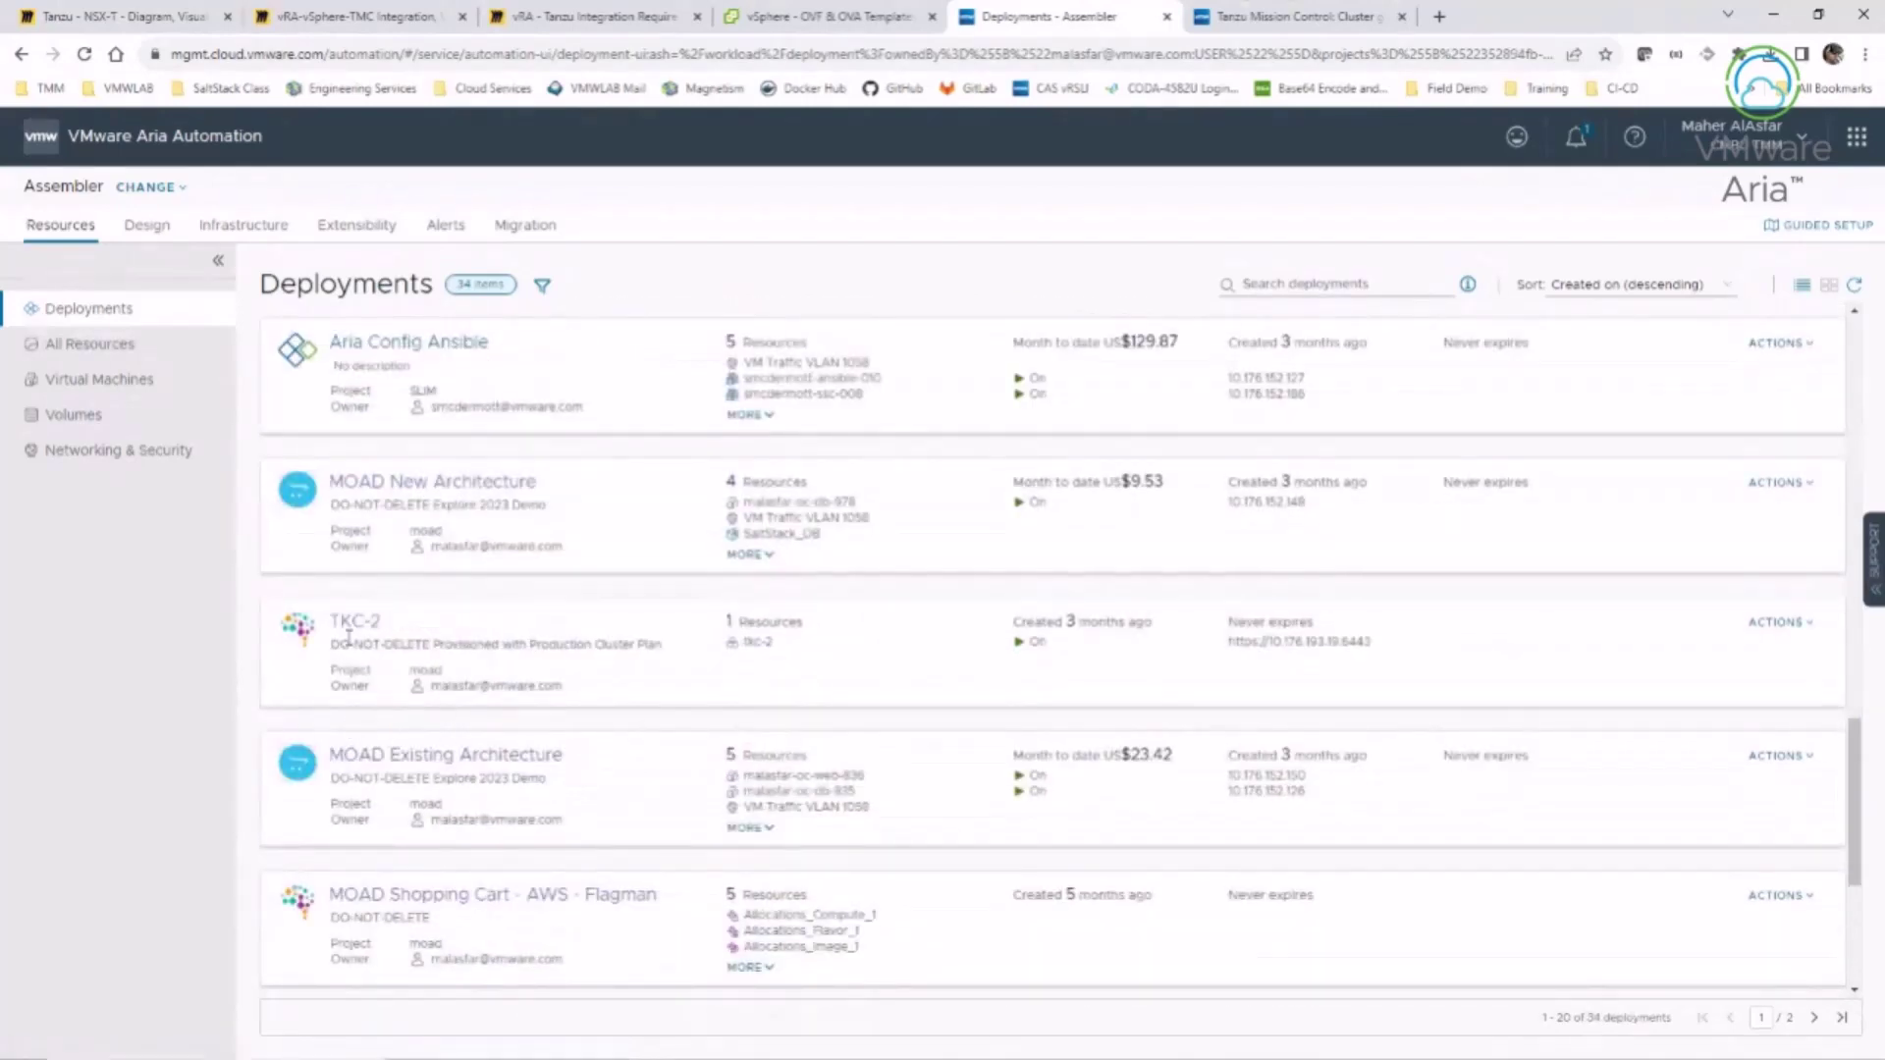
scroll(362, 687, down, 4)
scroll(391, 793, up, 13)
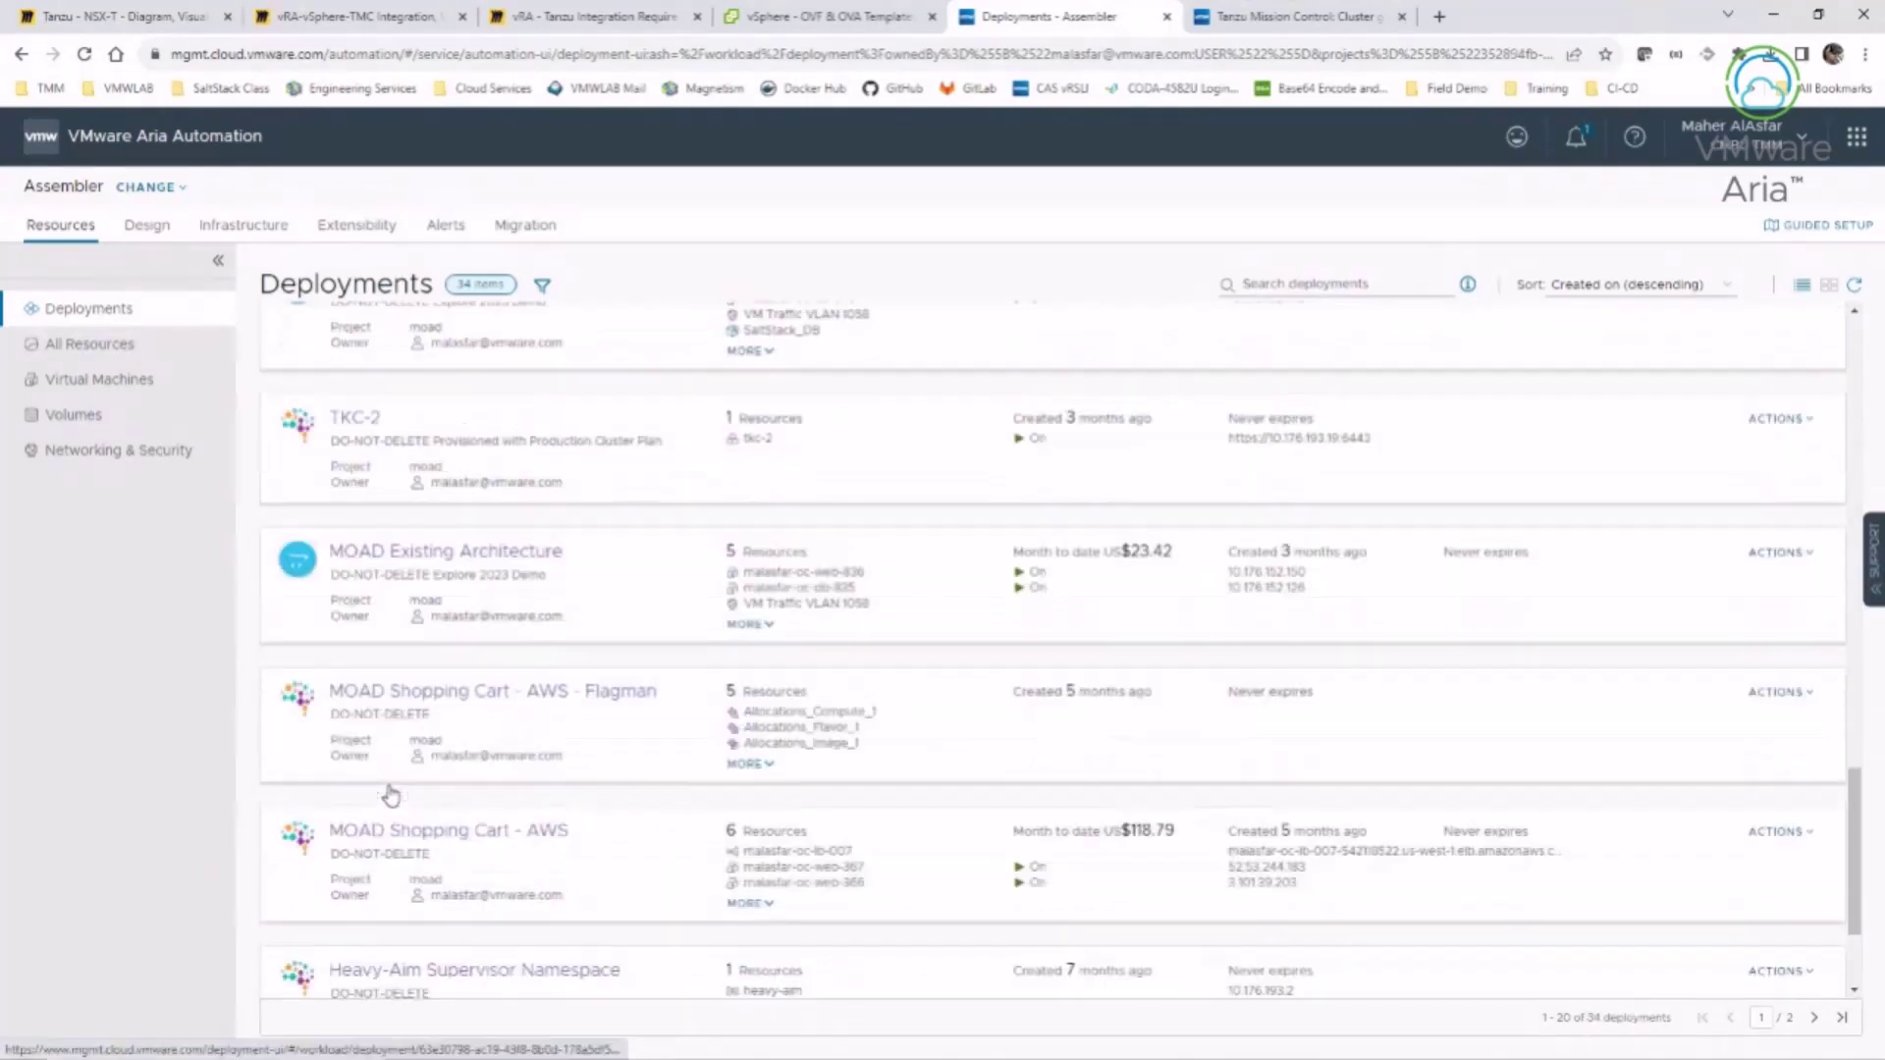
scroll(391, 791, up, 8)
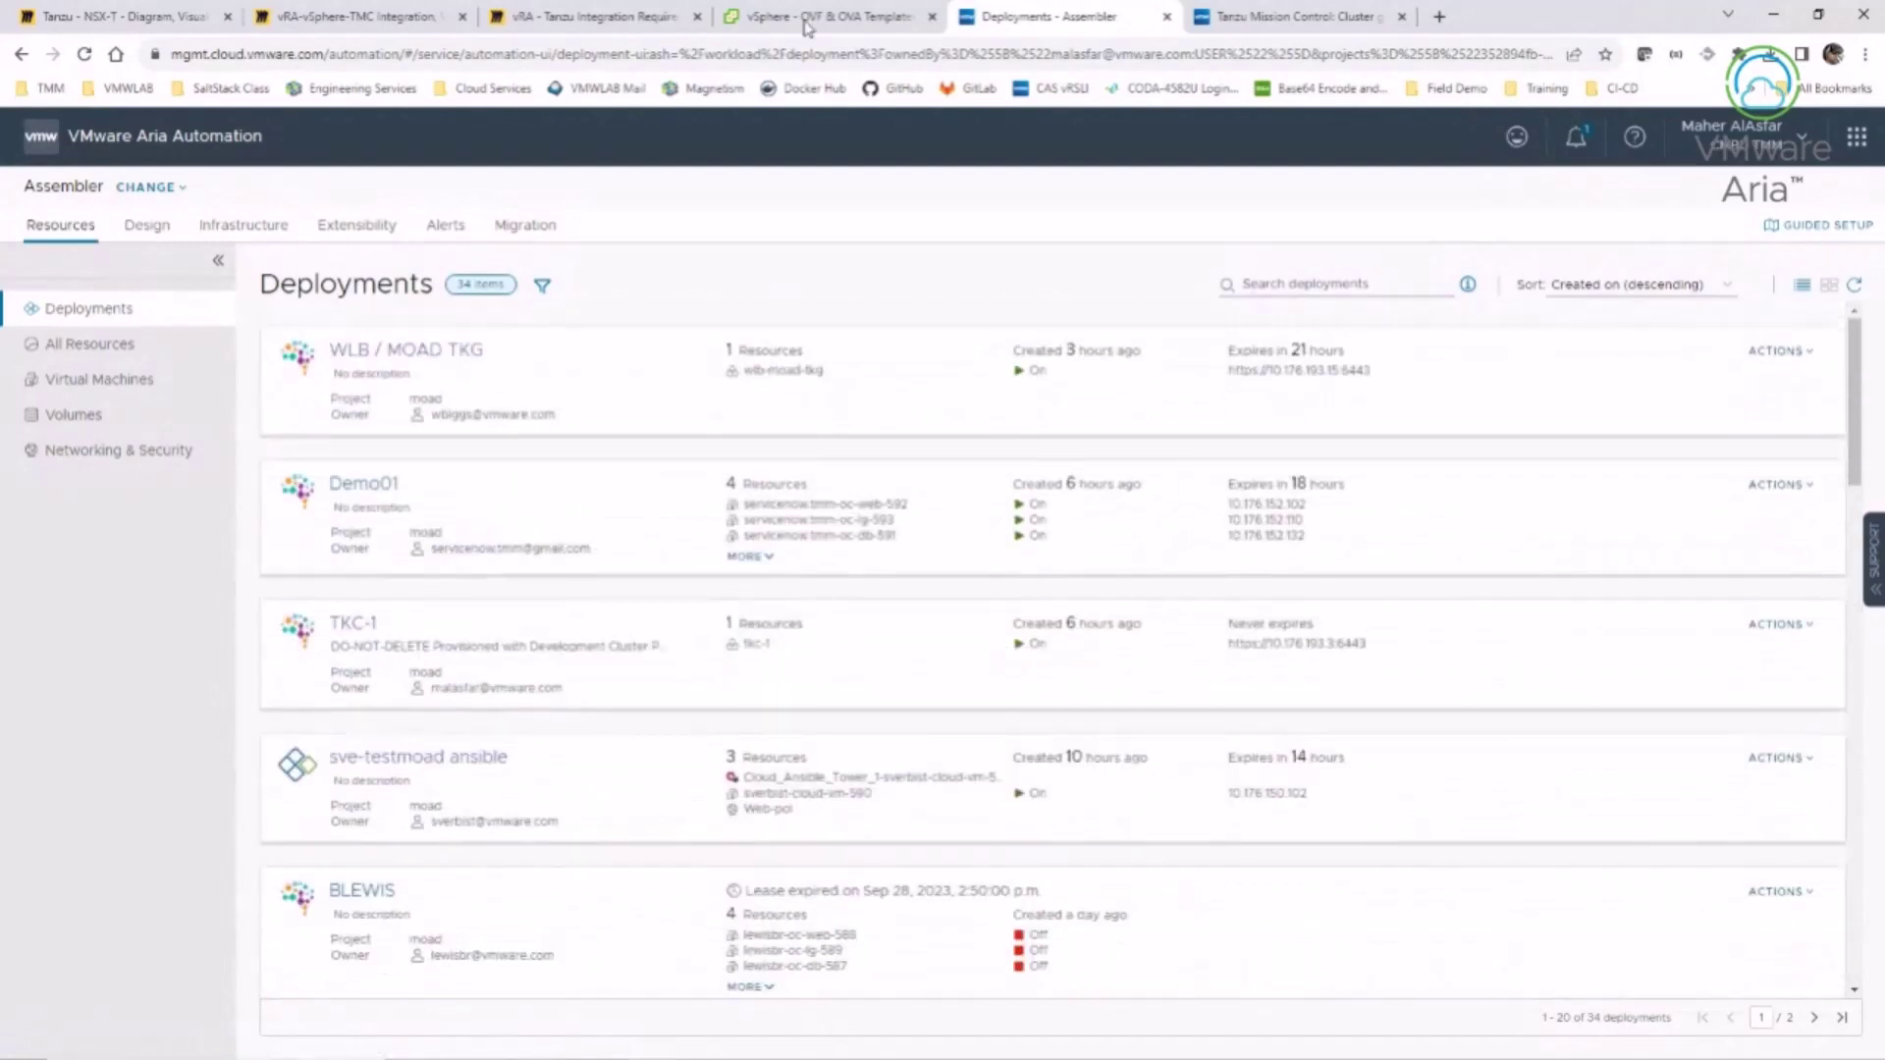
- Switch to the vSphere Client and expand Namespaces under wld01-clu01 in the inventory
click(814, 19)
click(123, 150)
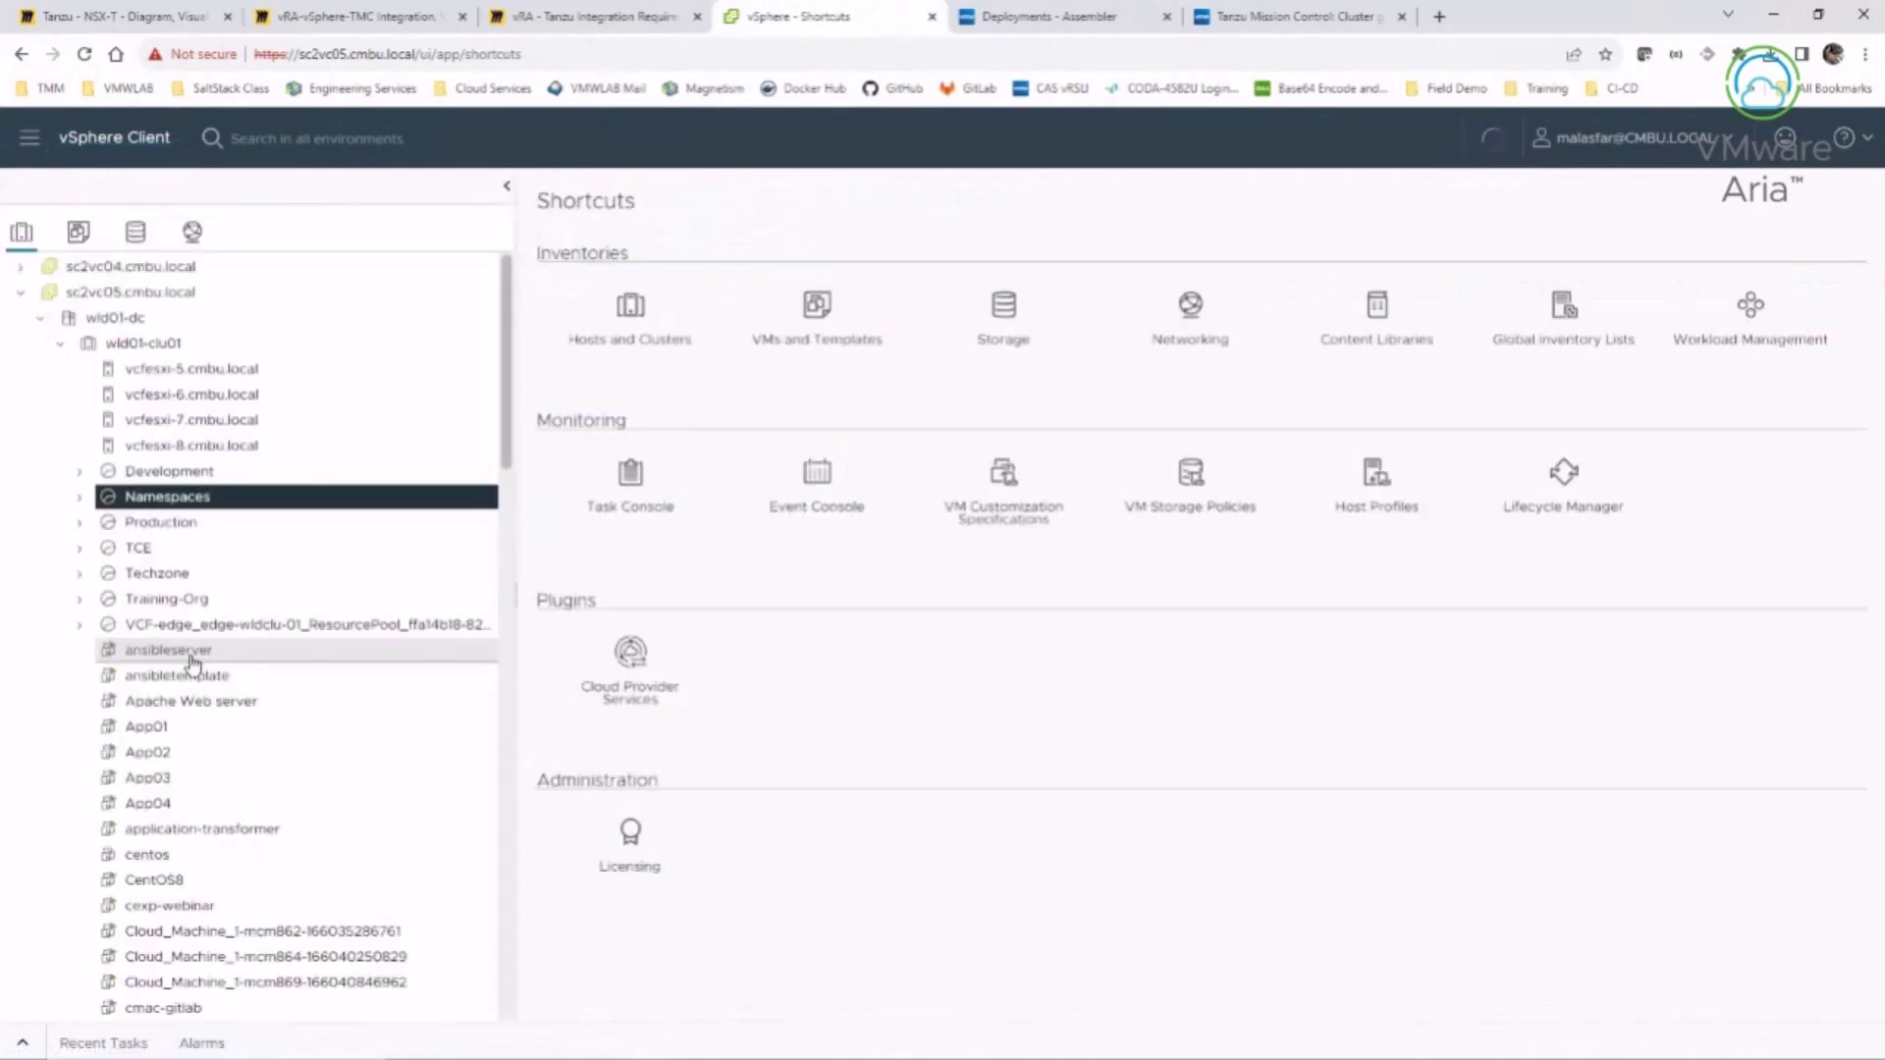
click(79, 497)
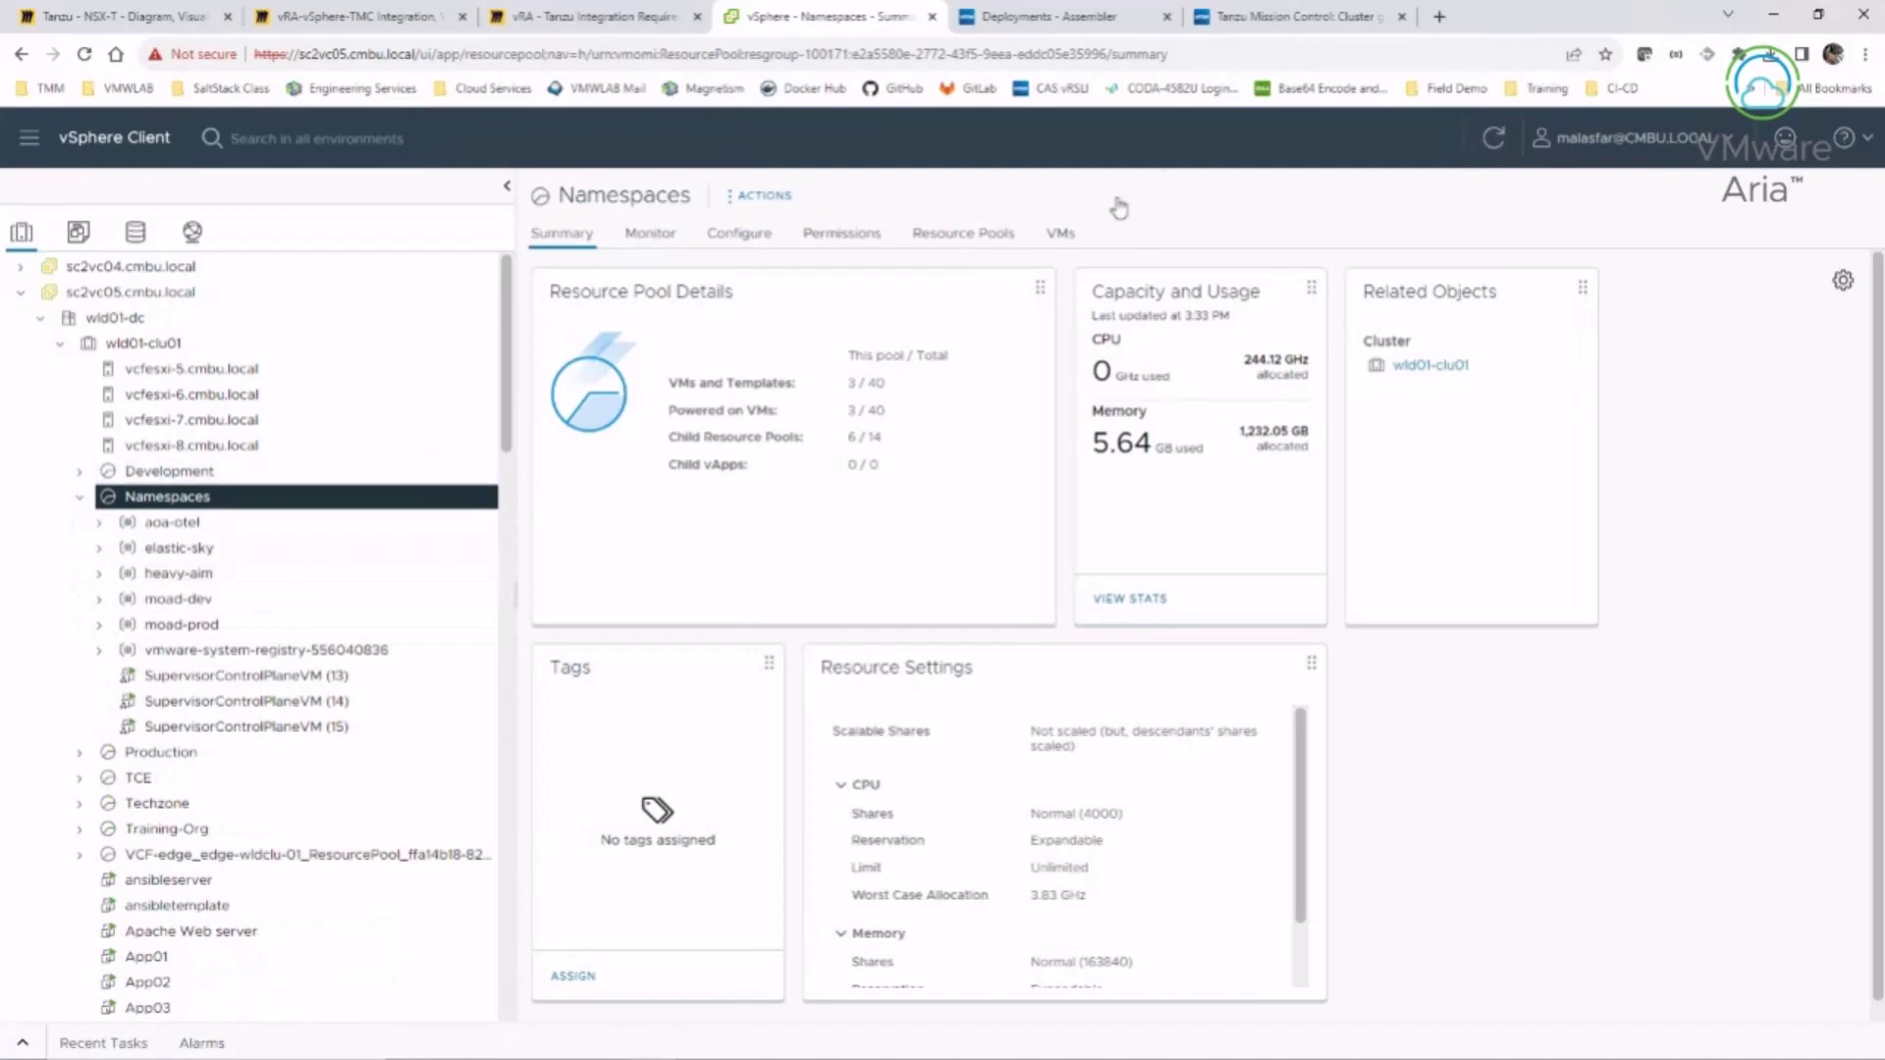
- Switch back to Aria Automation, search the deployments for "heavy" and open the Heavy-Aim Supervisor Namespace deployment
click(1055, 16)
click(1351, 282)
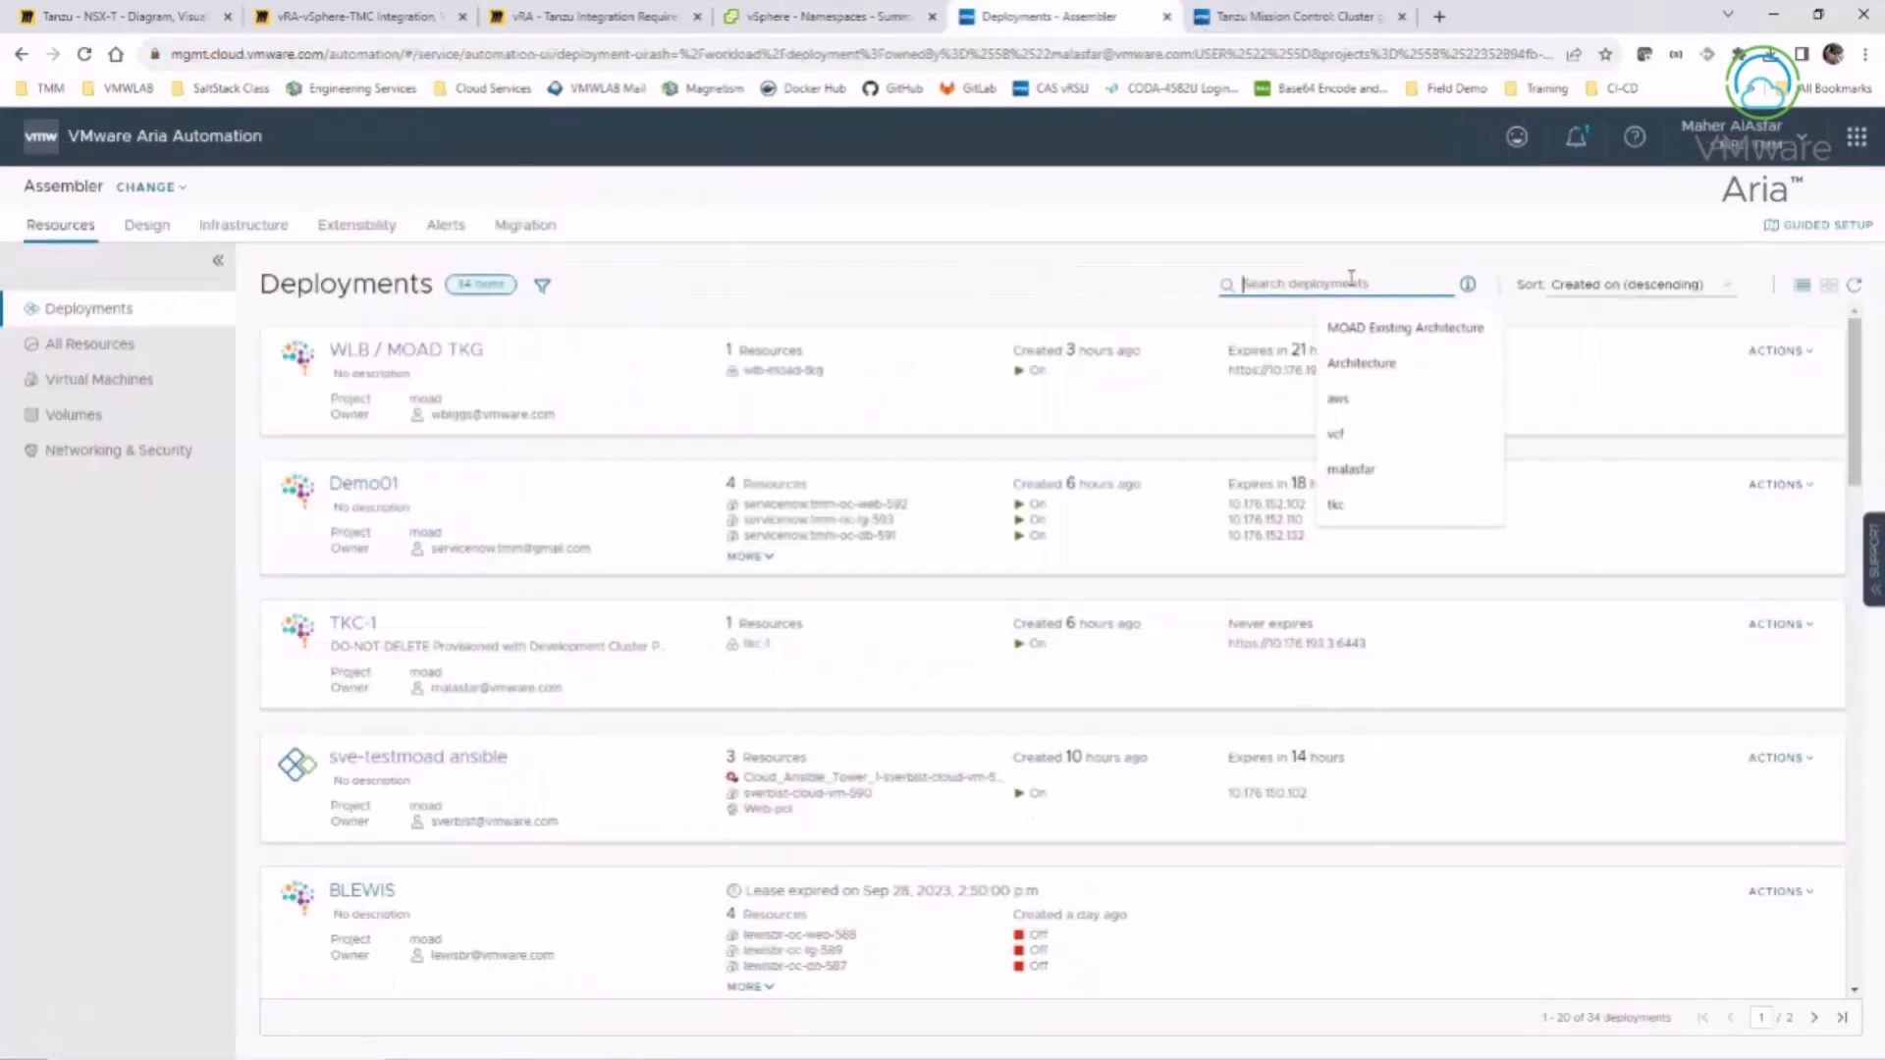
text(heavy)
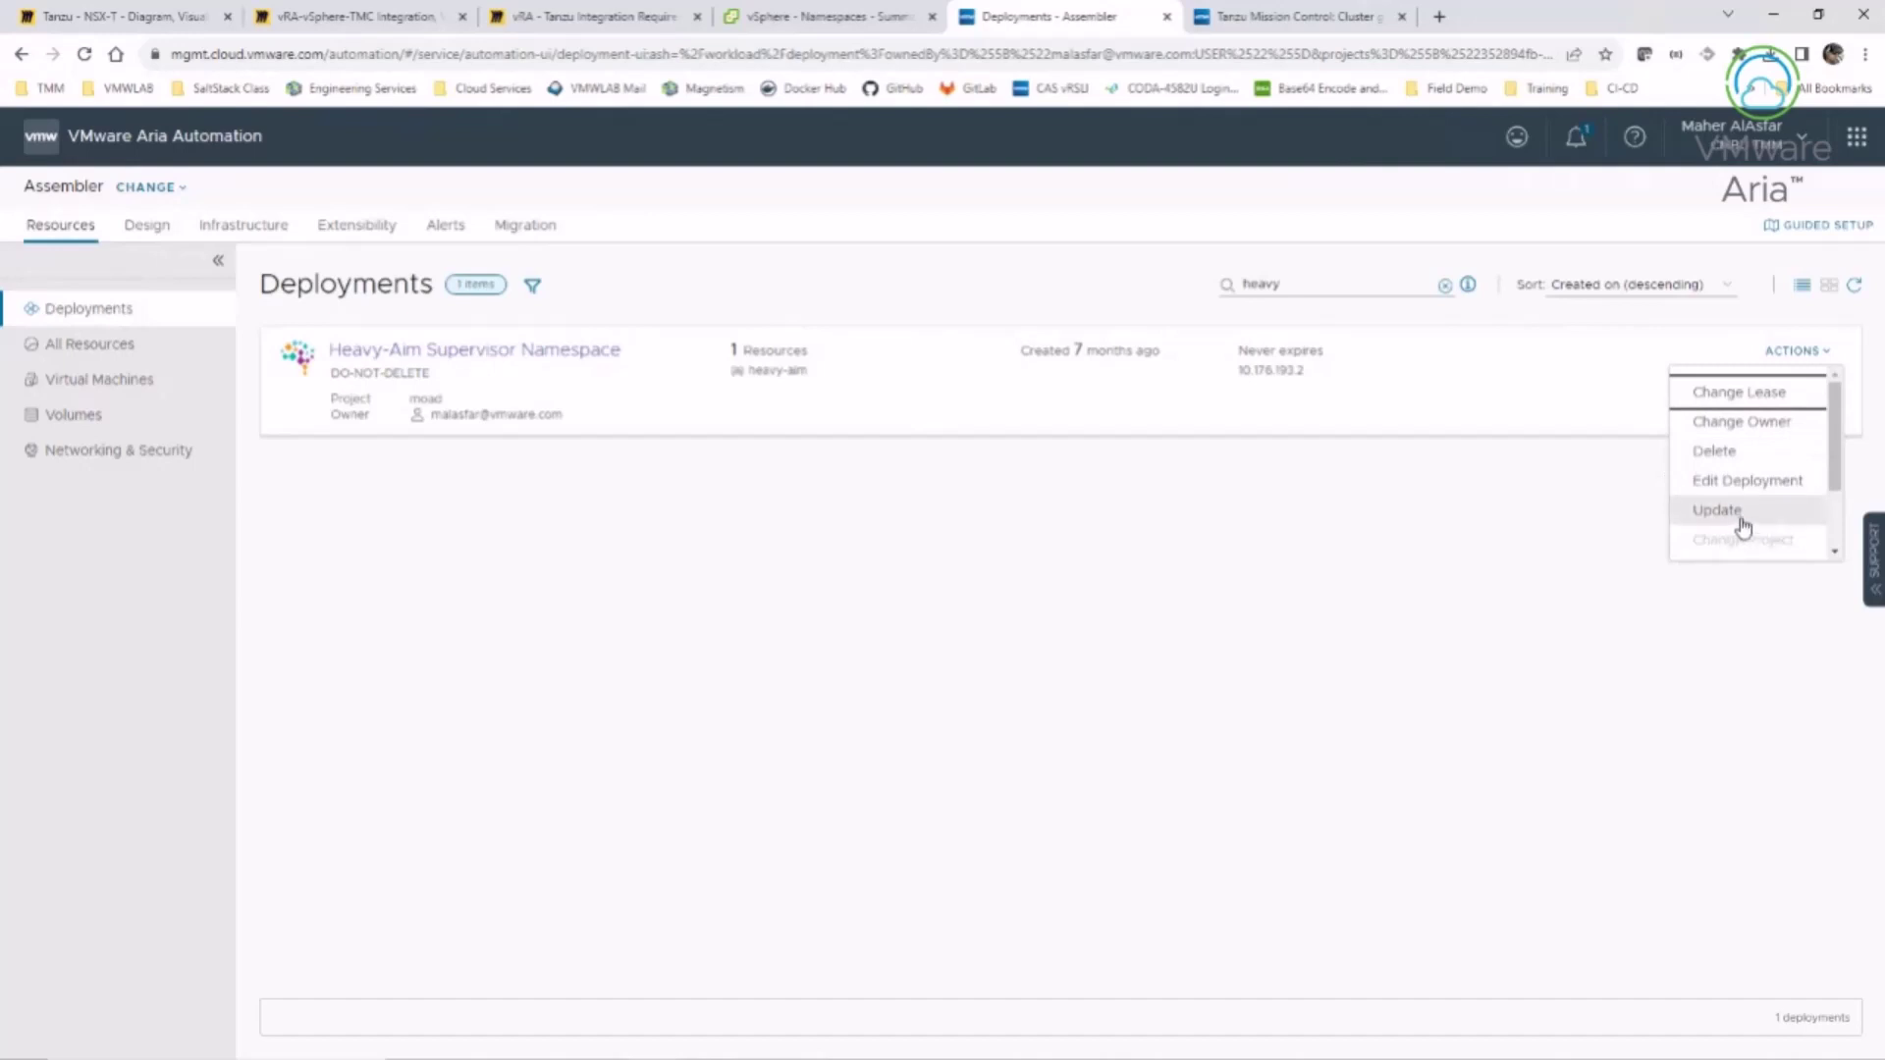
click(422, 355)
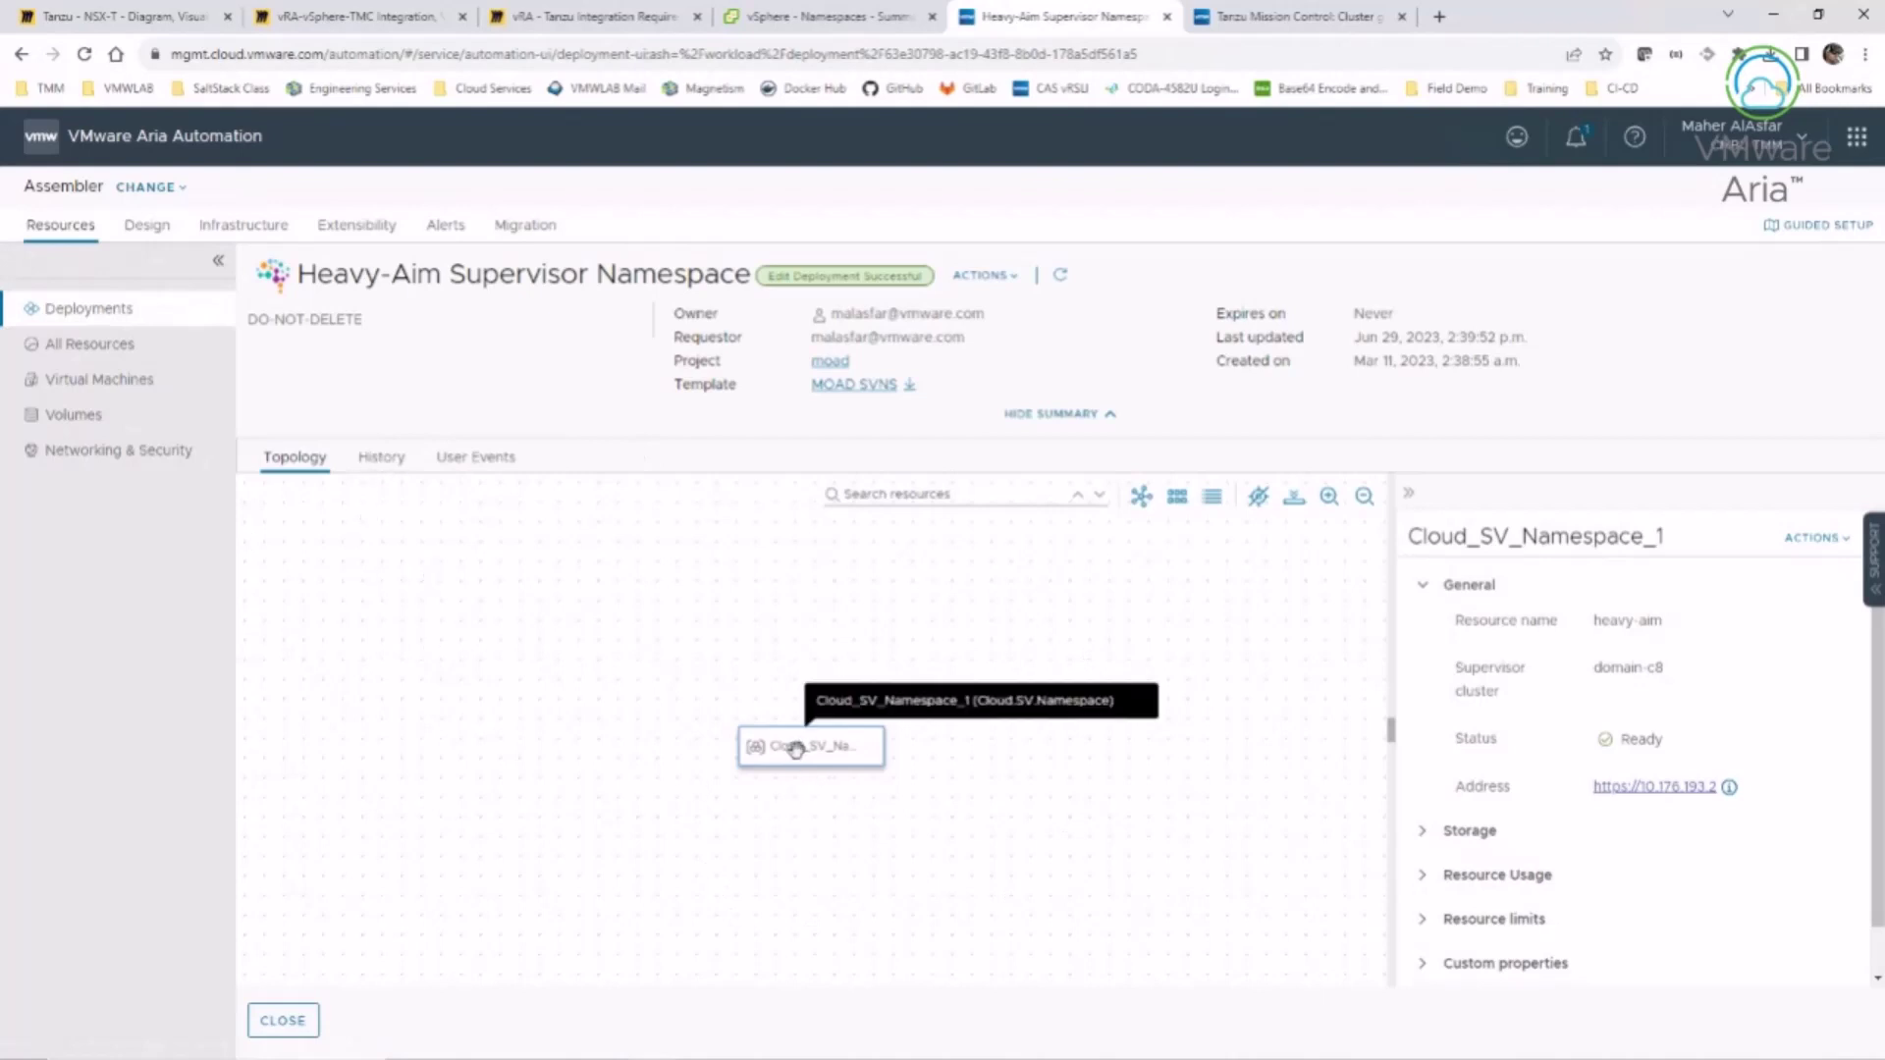
- Examine the namespace's resource name and supervisor cluster, and view the Kubernetes CLI Tools page at its address
double_click(1625, 621)
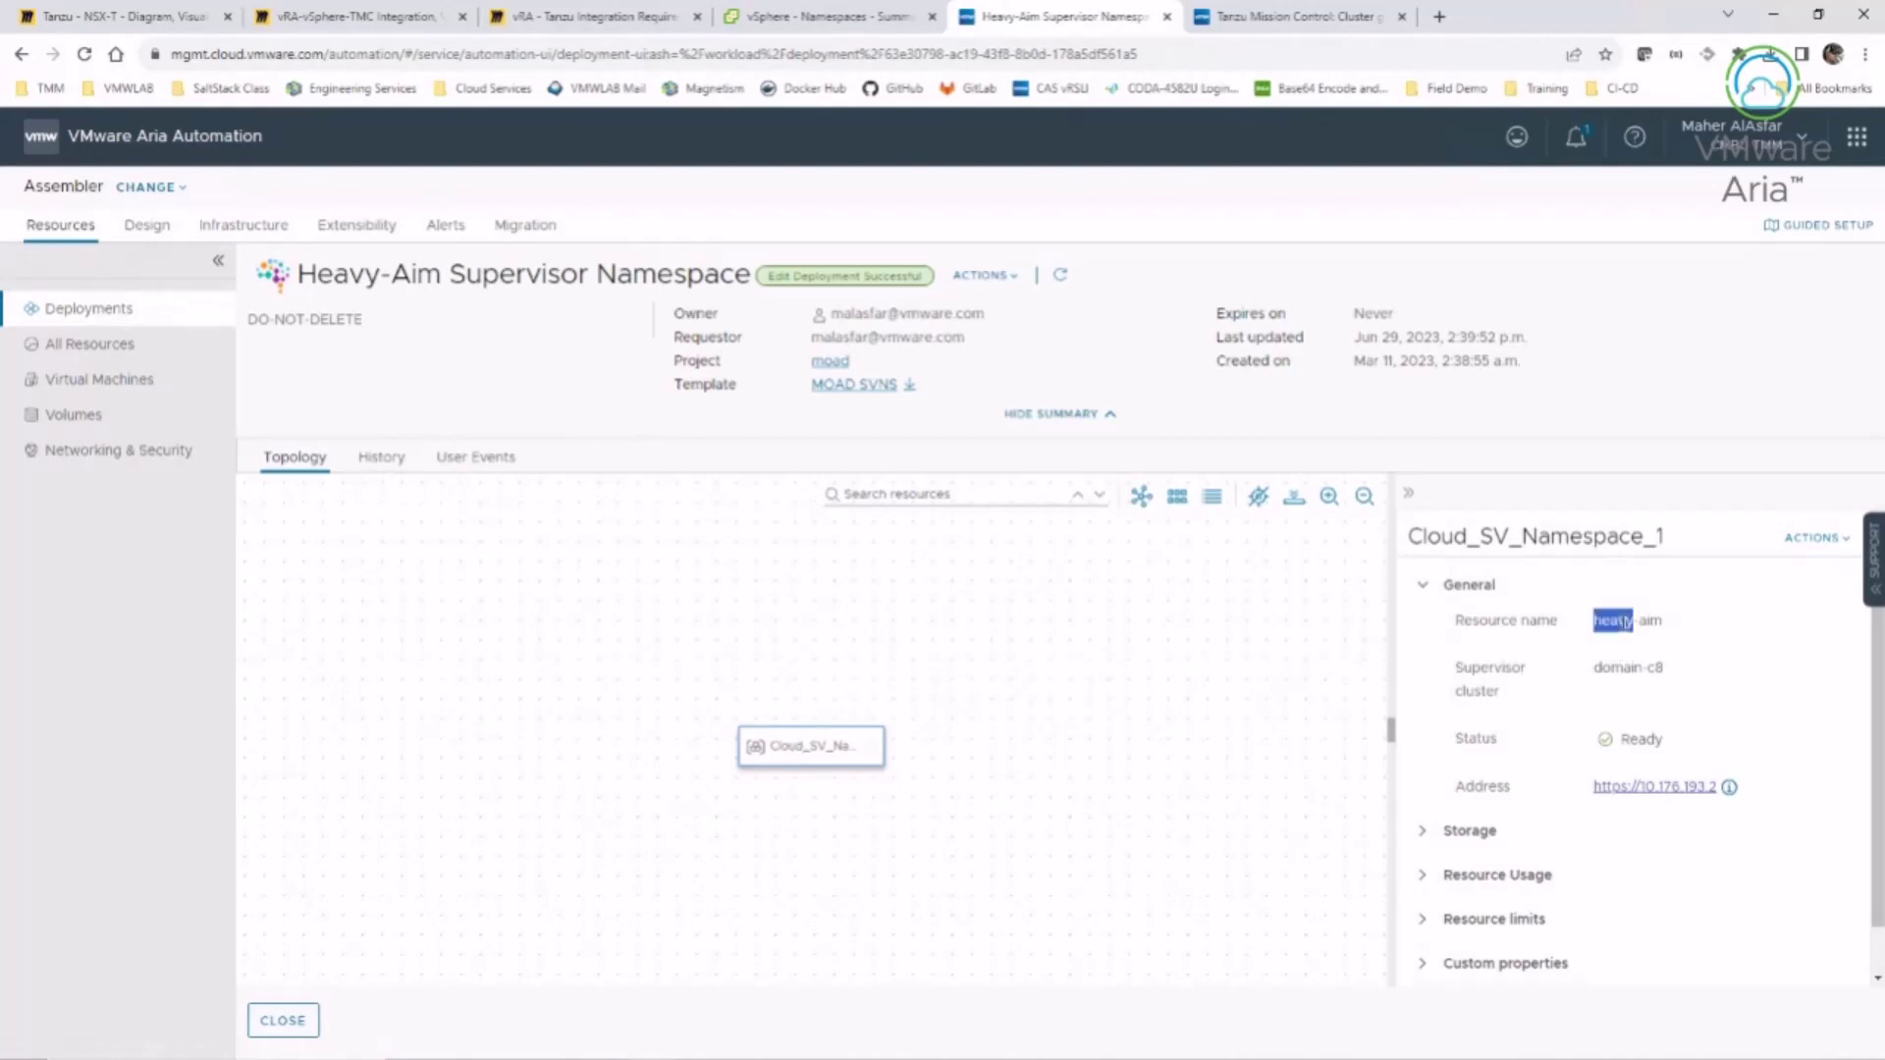
double_click(1634, 667)
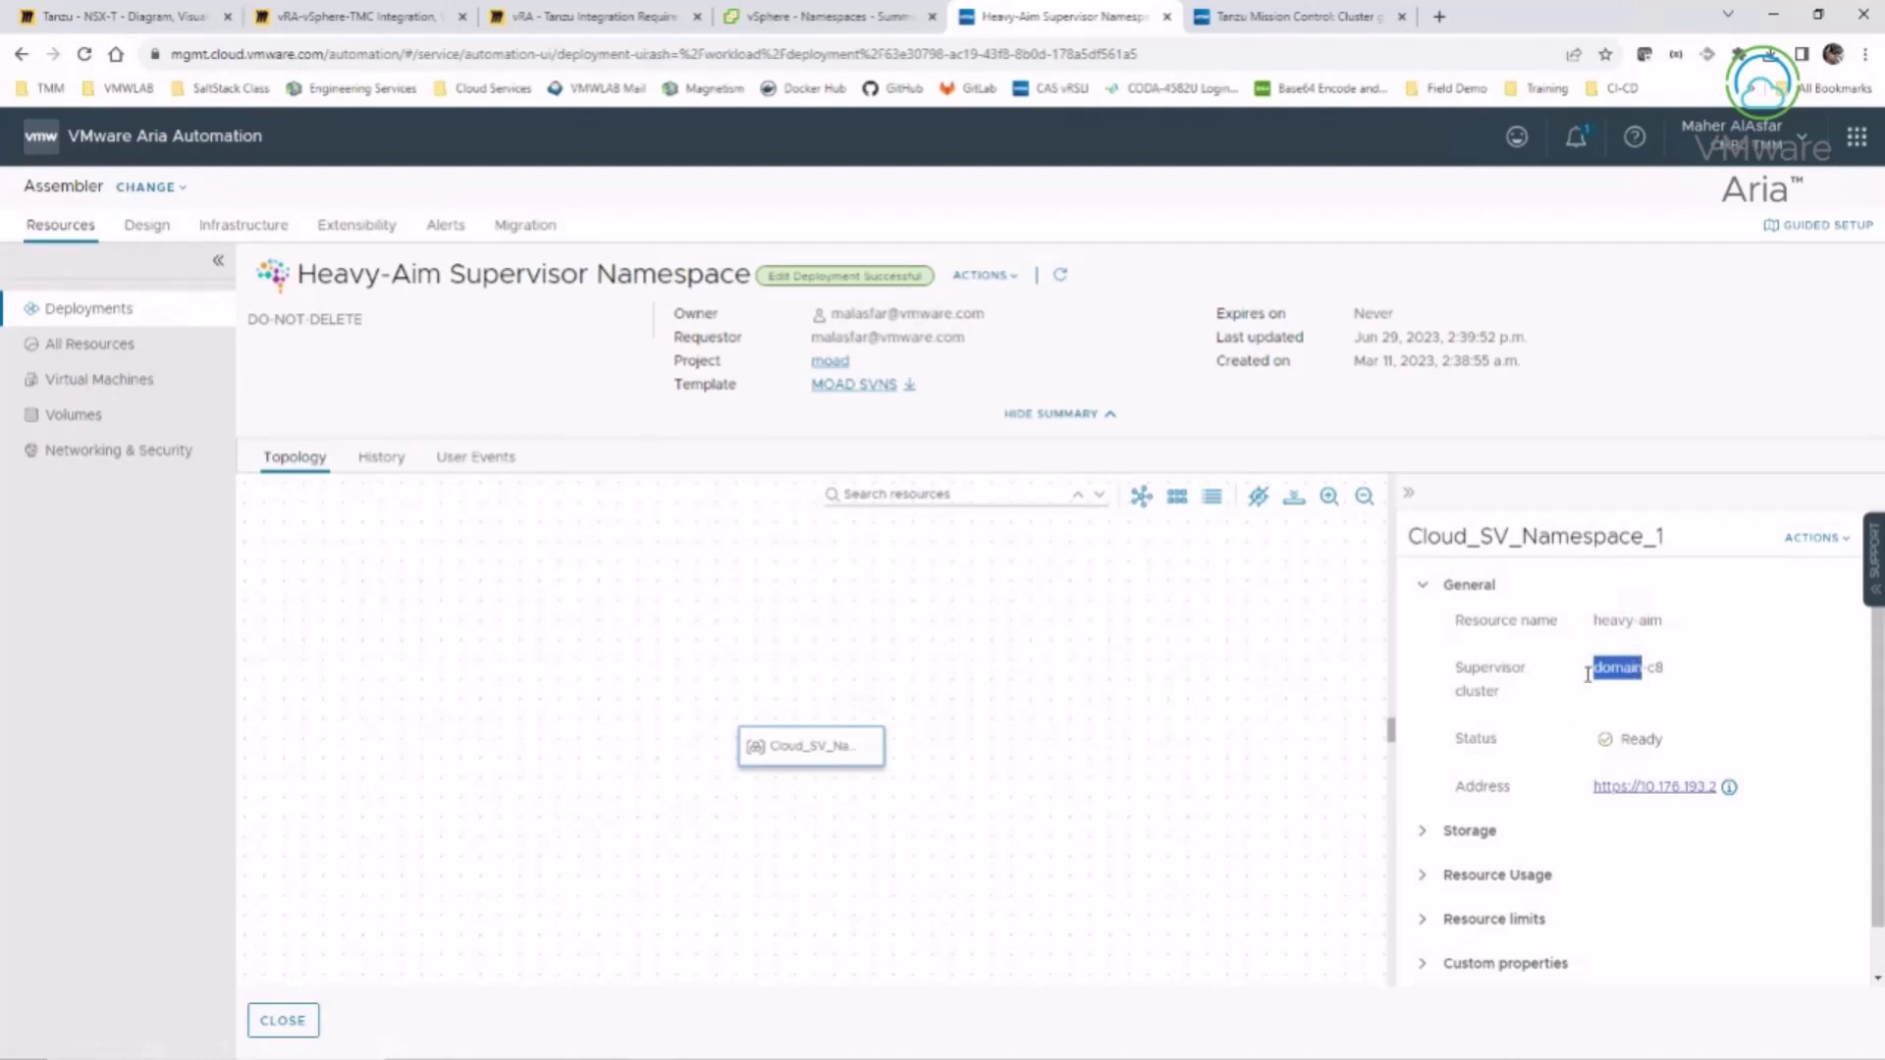
click(1686, 790)
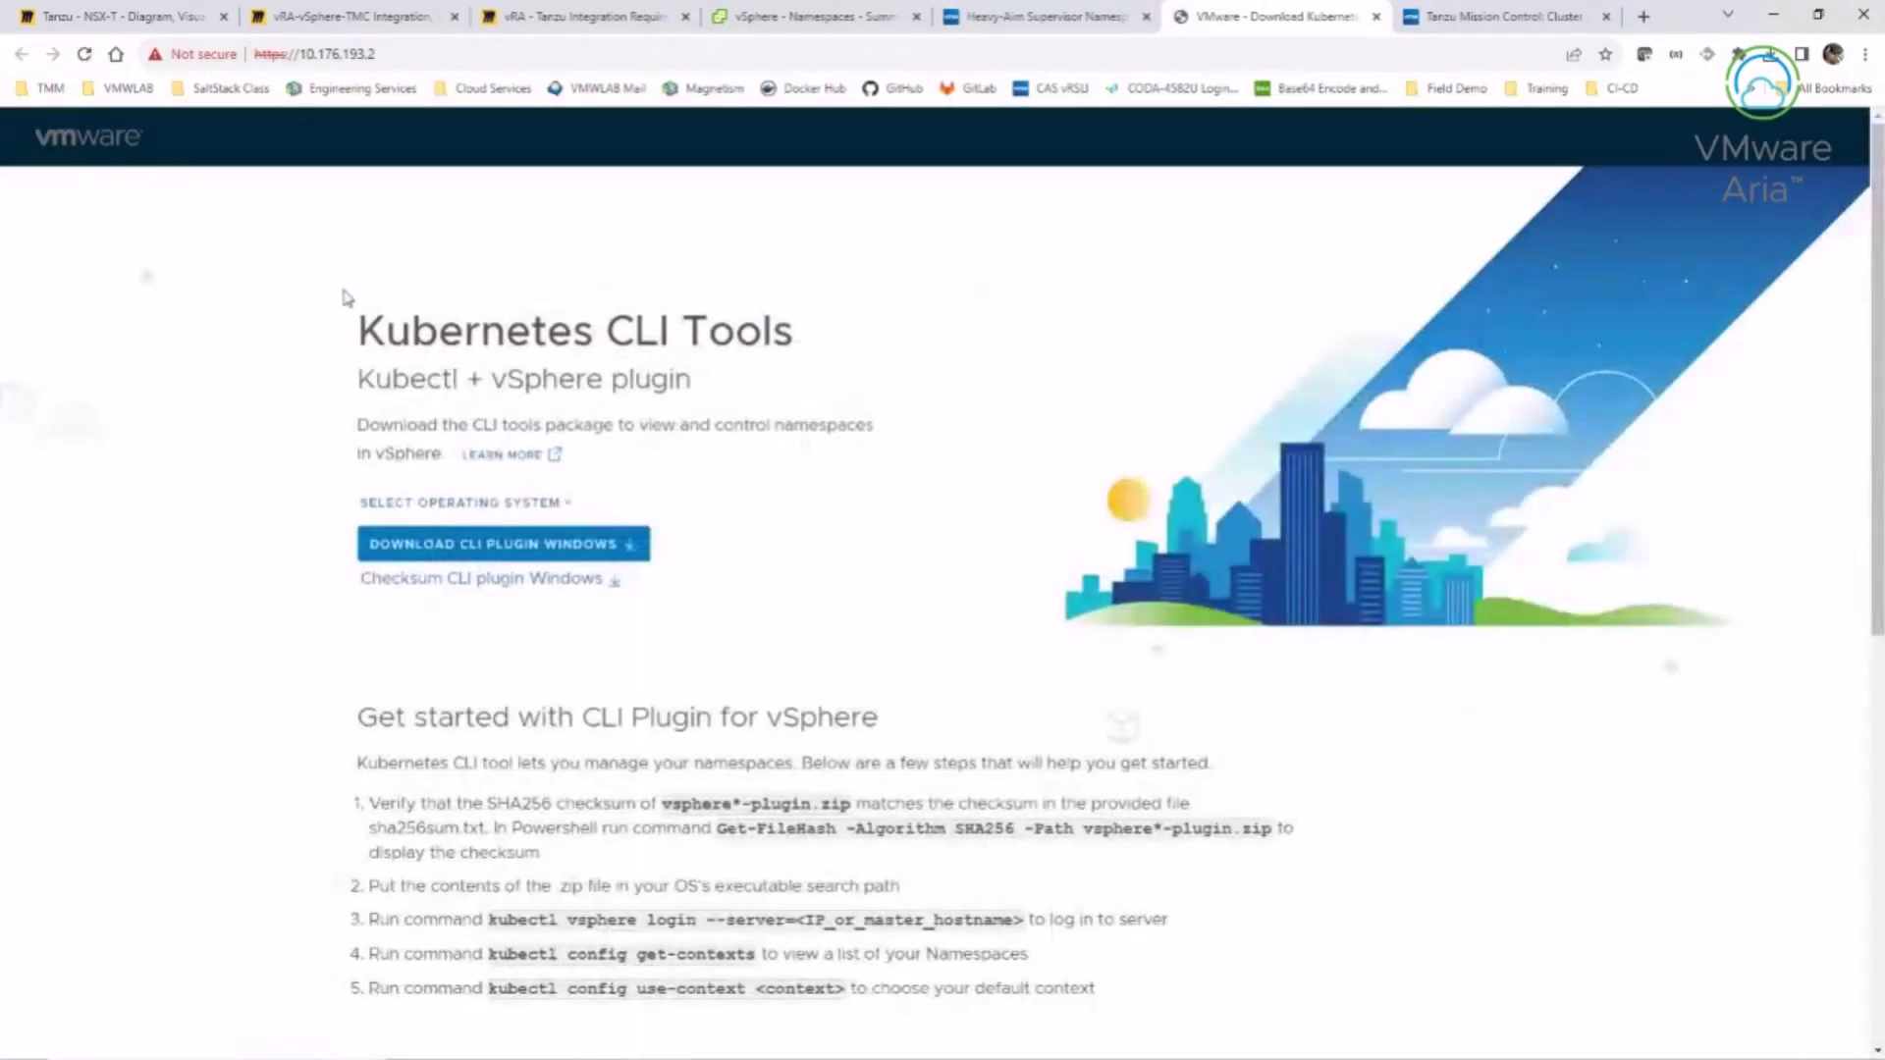
click(1377, 17)
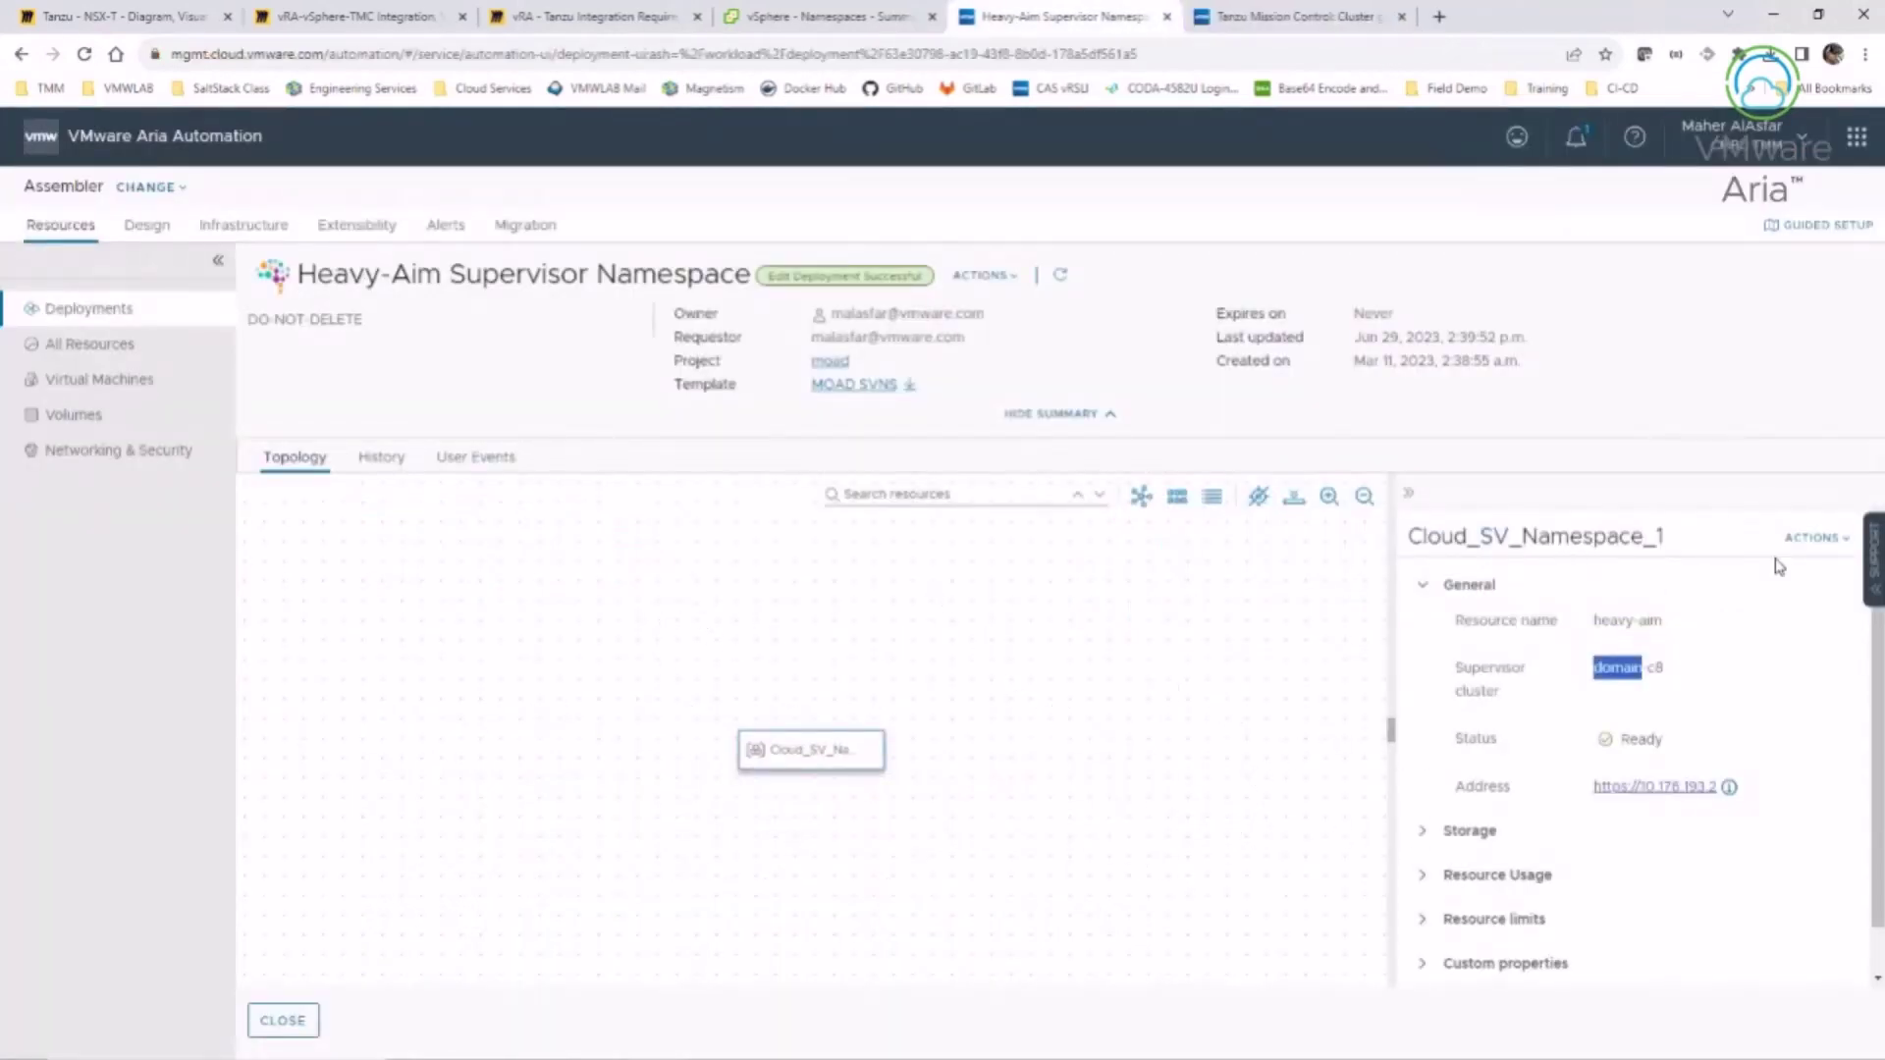
- View the Apply YAML action input for Cloud_SV_Namespace_1 and cancel it
click(1812, 538)
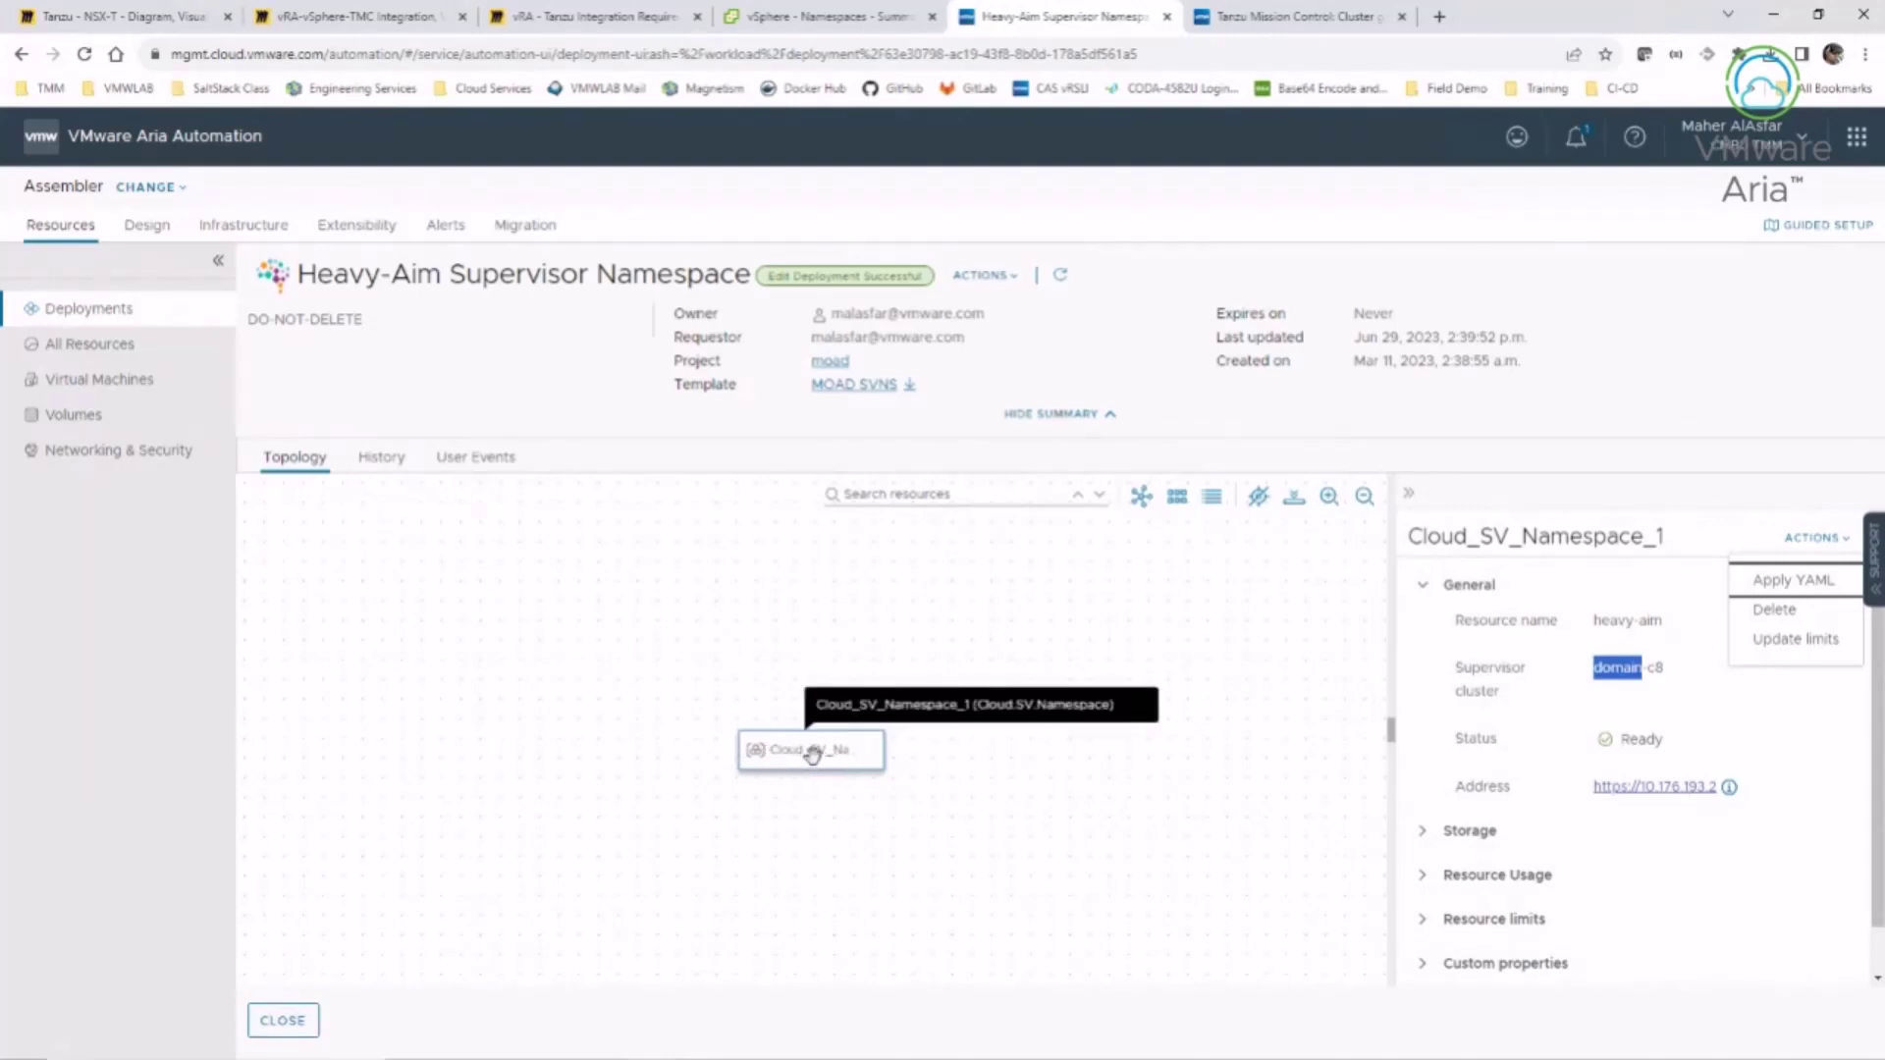
click(1777, 585)
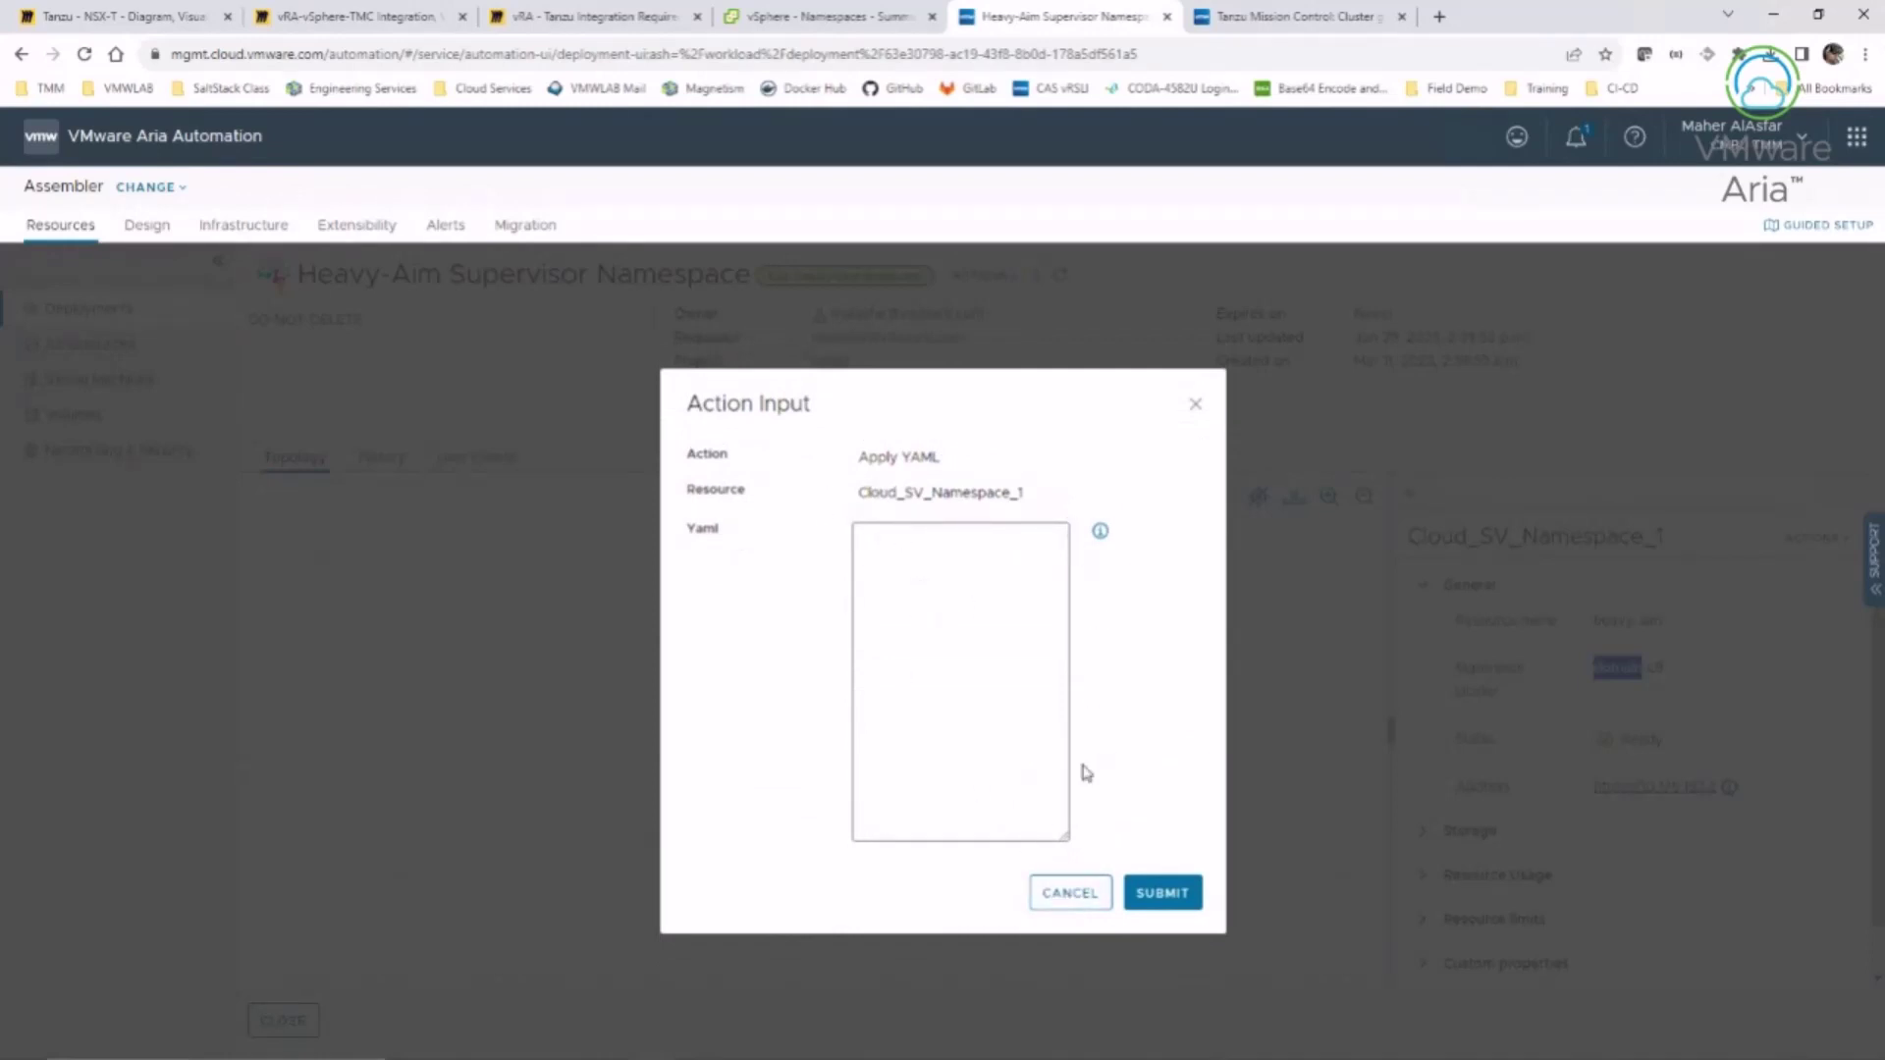
click(1068, 891)
- Enter a pod_count of 20 in the Update limits action for Cloud_SV_Namespace_1 and cancel without submitting
click(1788, 538)
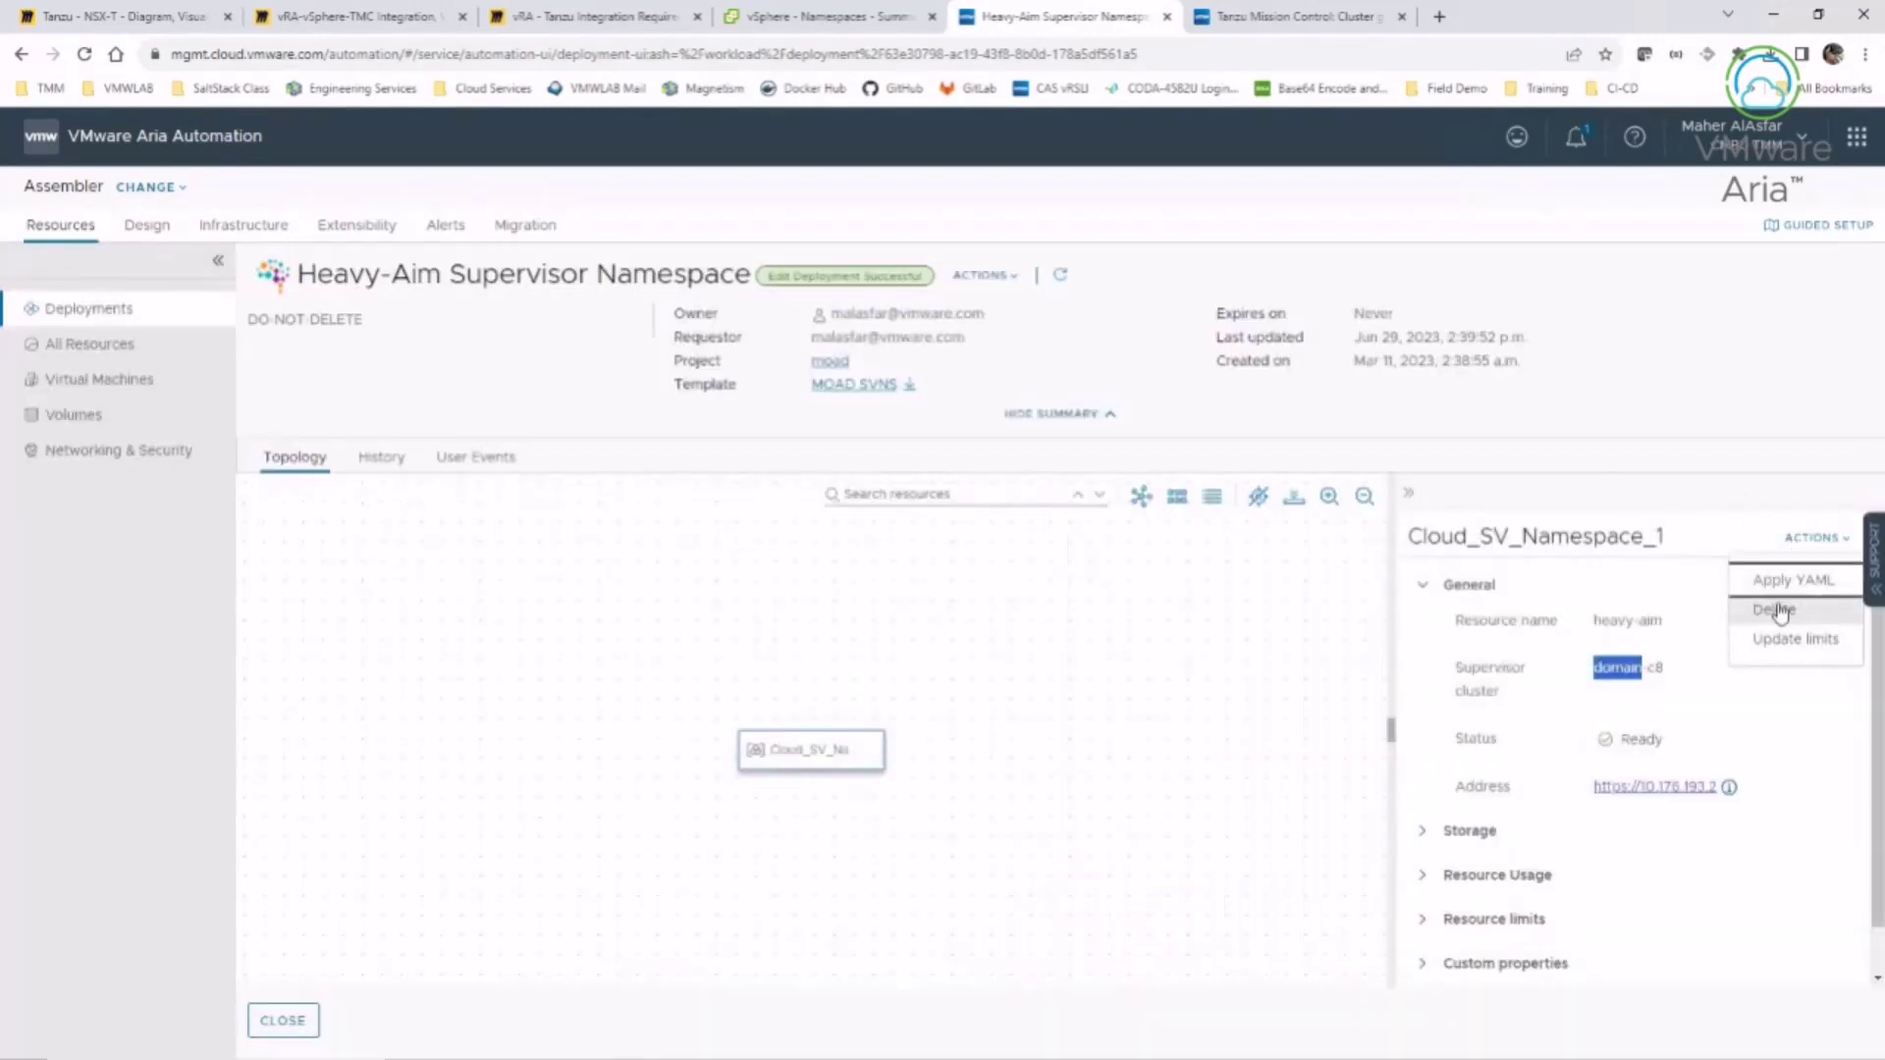
click(1784, 648)
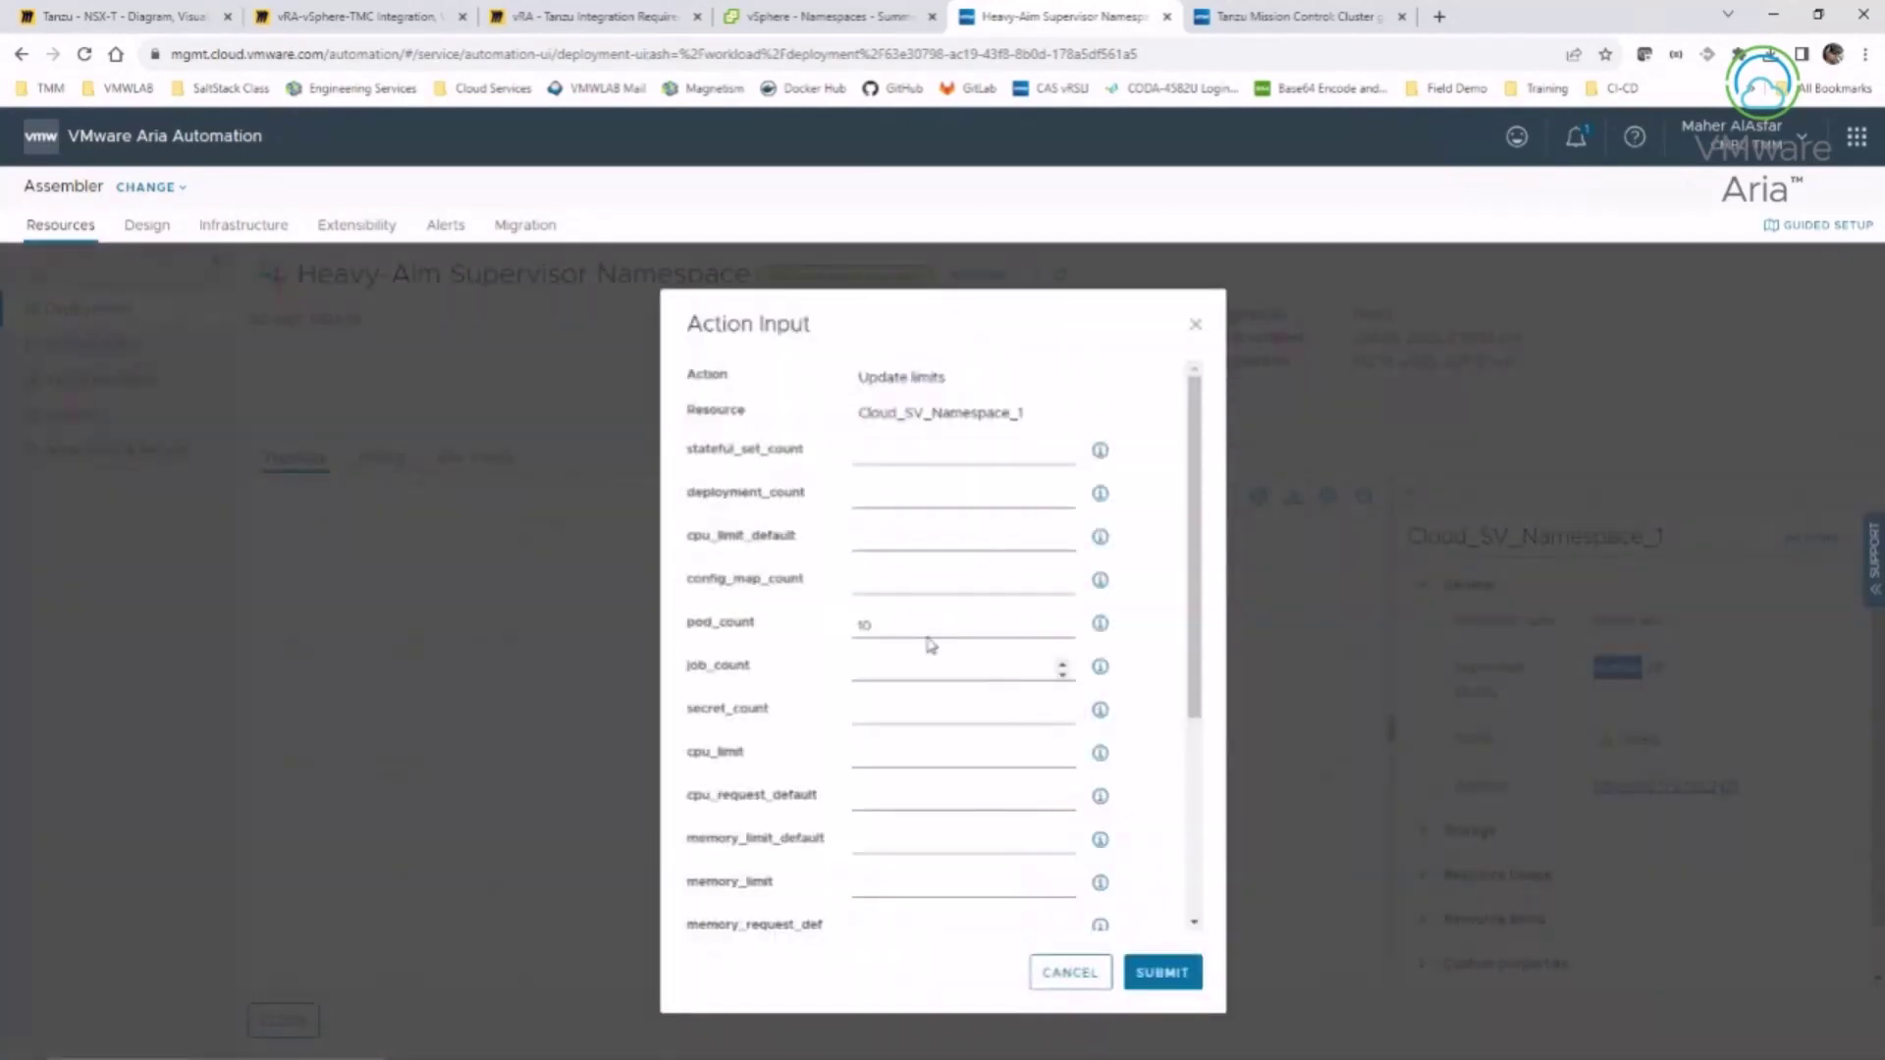
drag(1053, 625, 846, 719)
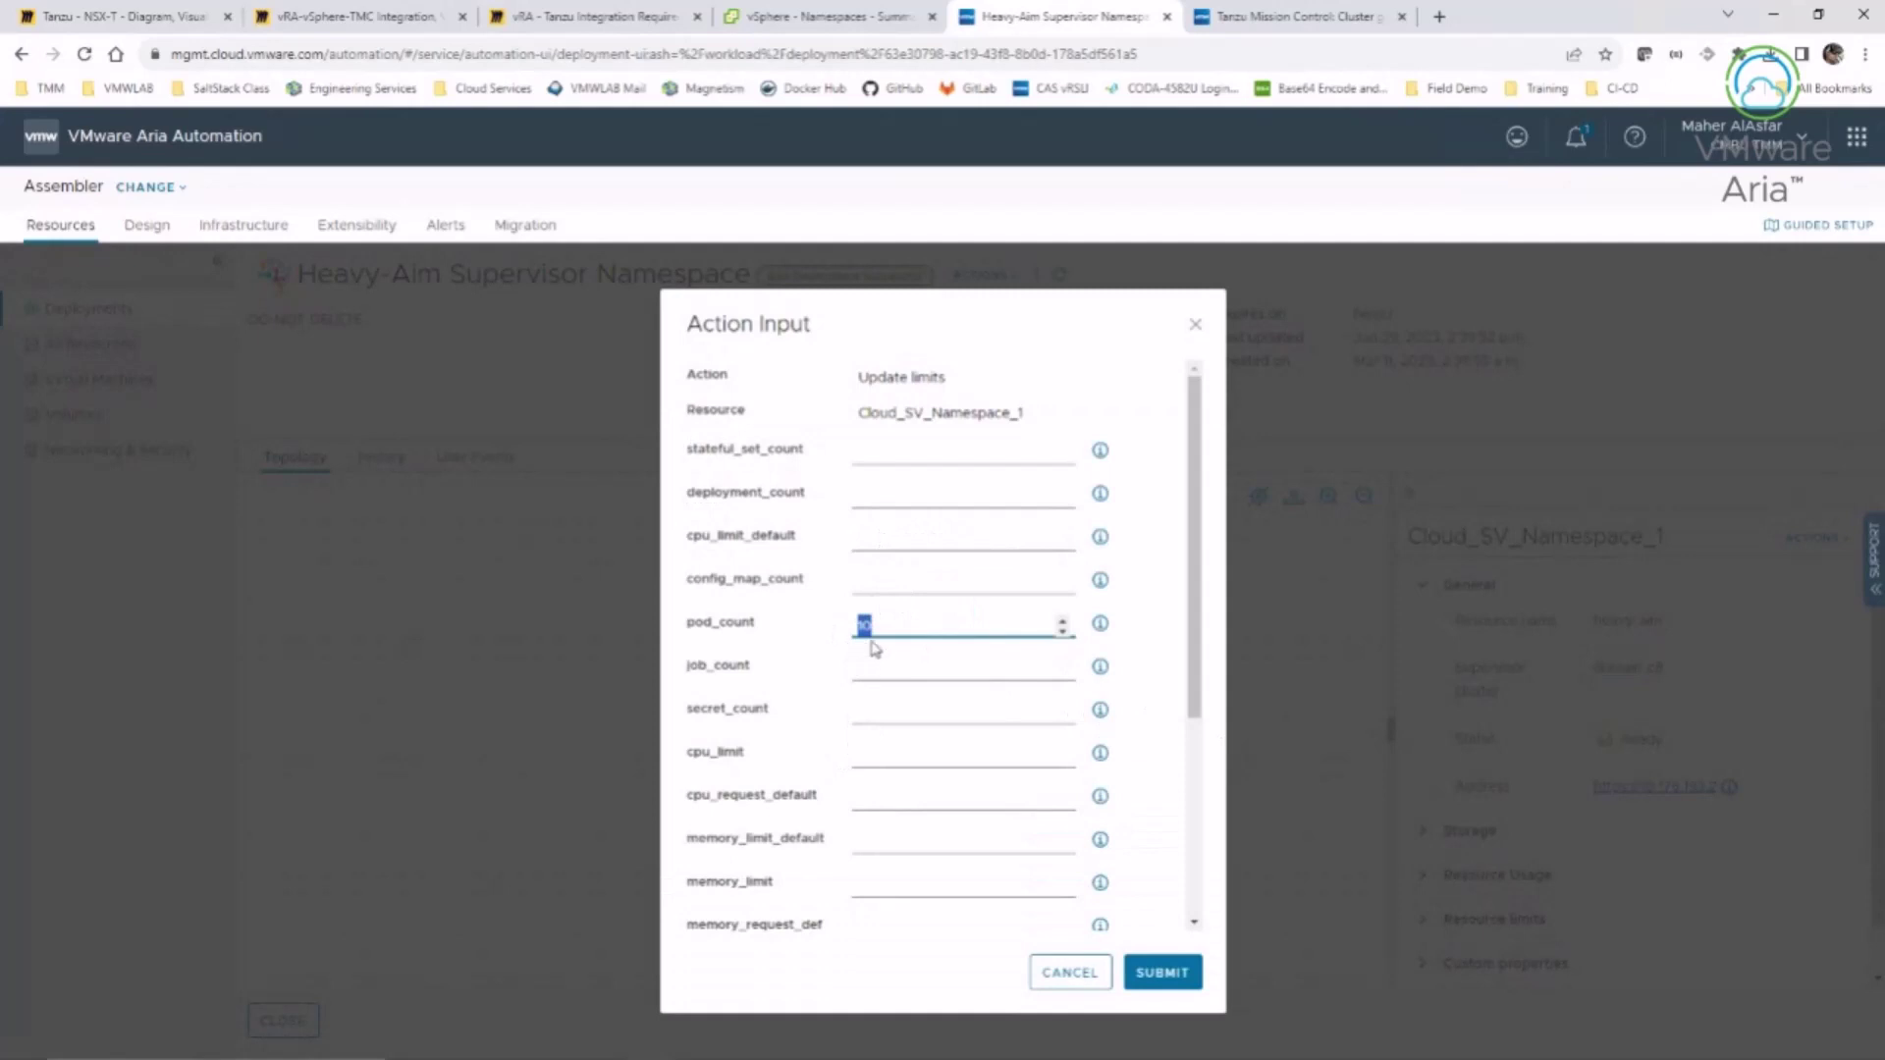
text(20)
click(1068, 980)
- Widen the Cloud_SV_Namespace_1 details, review its available actions, and close the deployment
click(1828, 537)
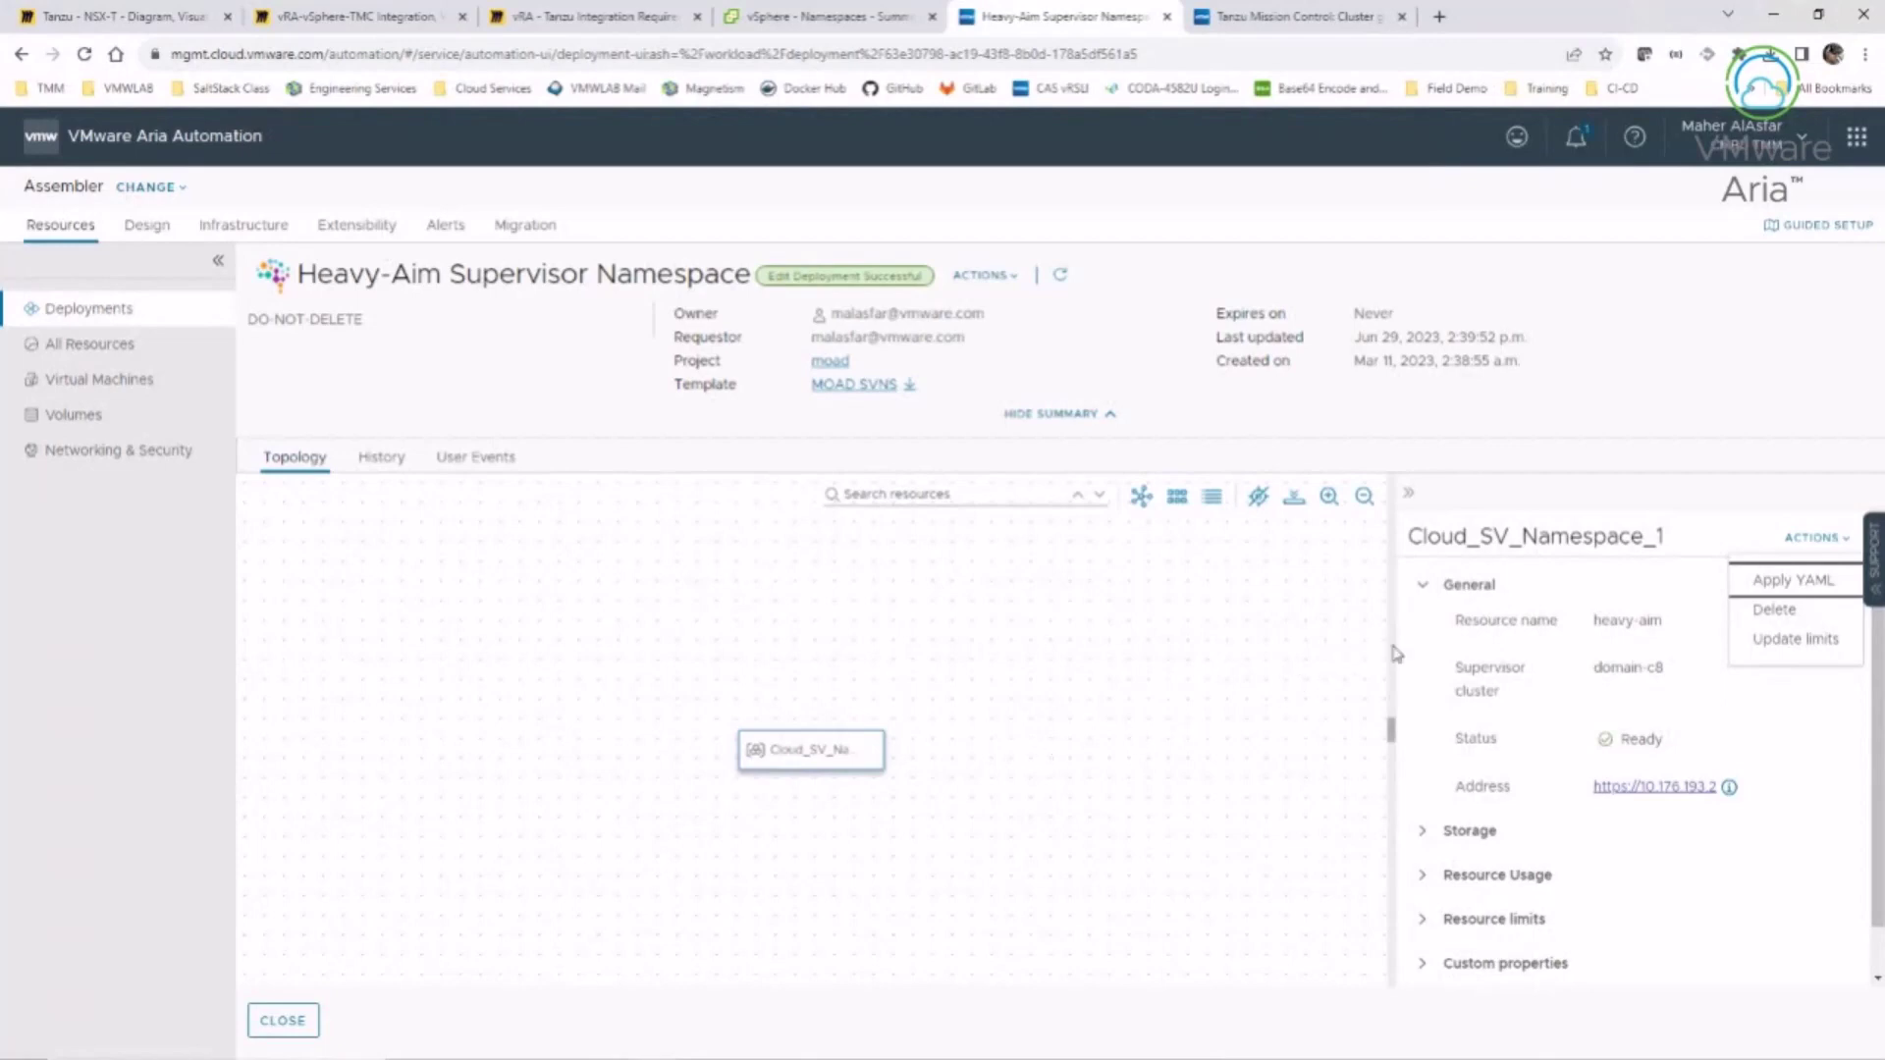
drag(1394, 648, 1182, 675)
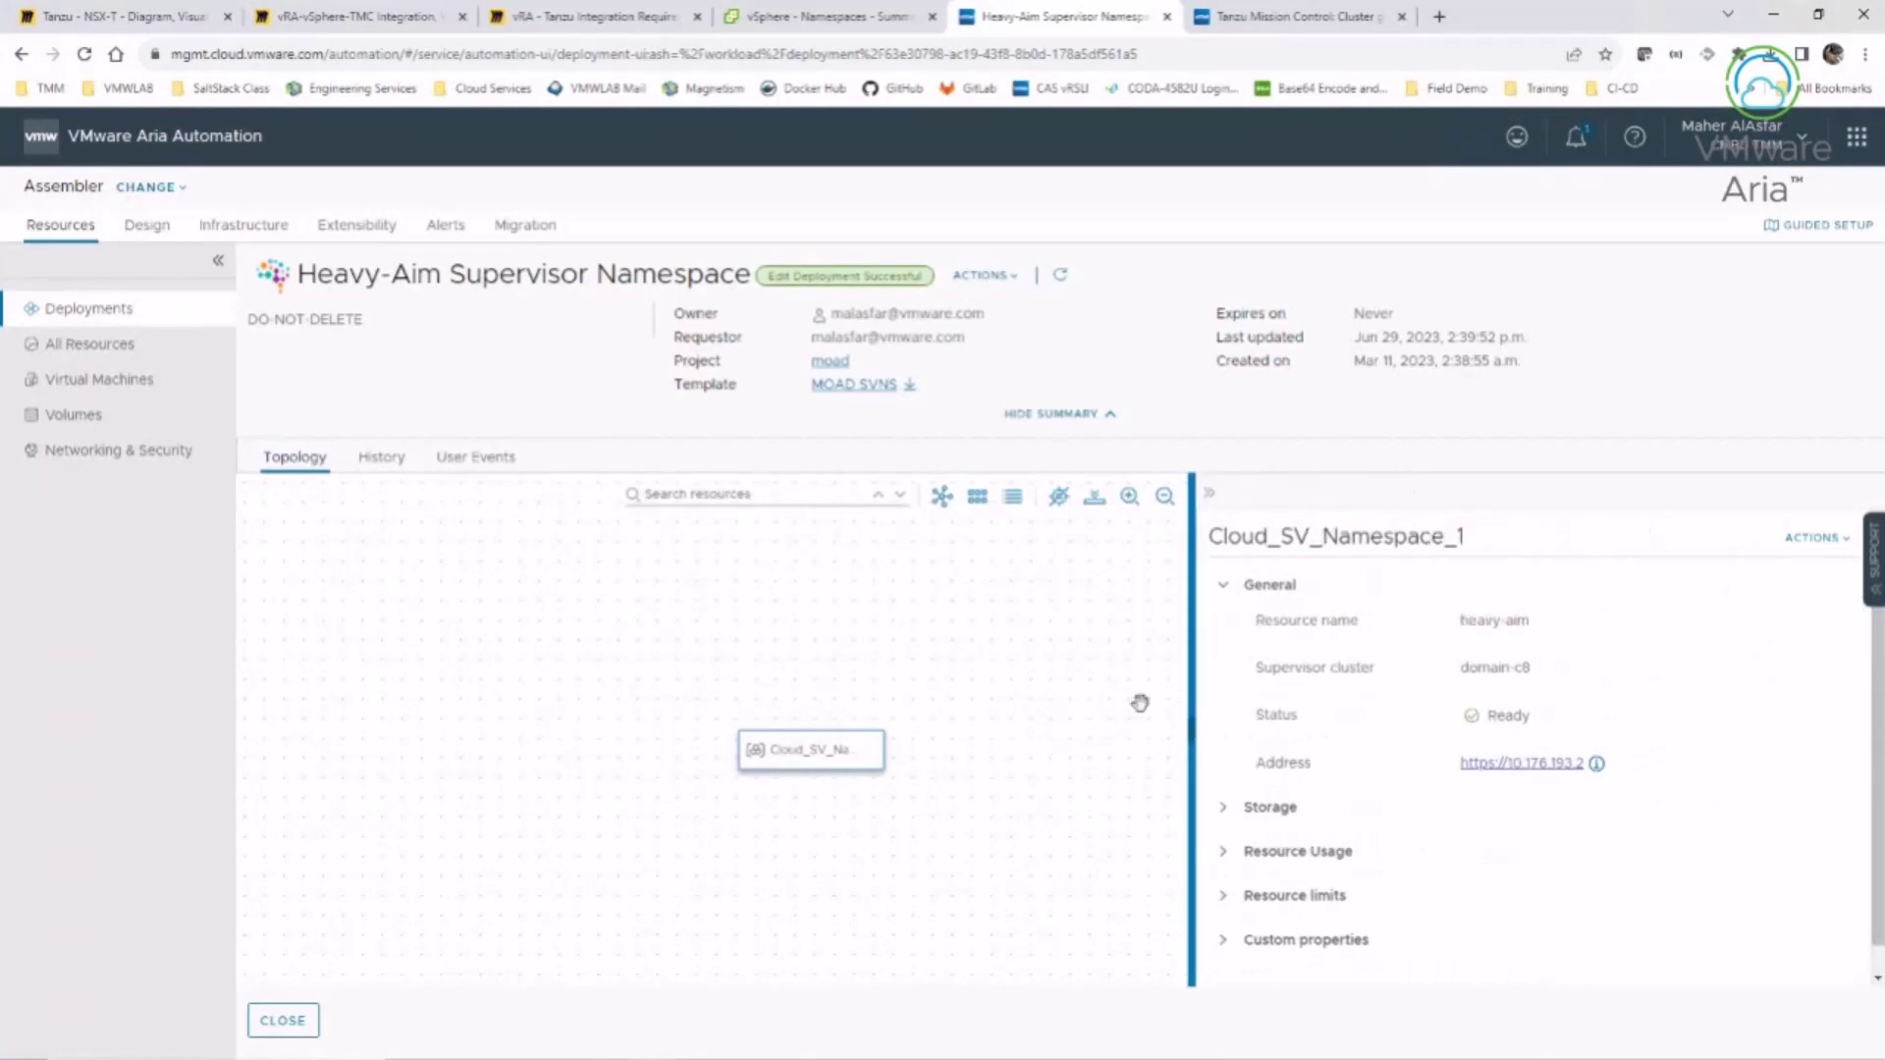
click(1817, 537)
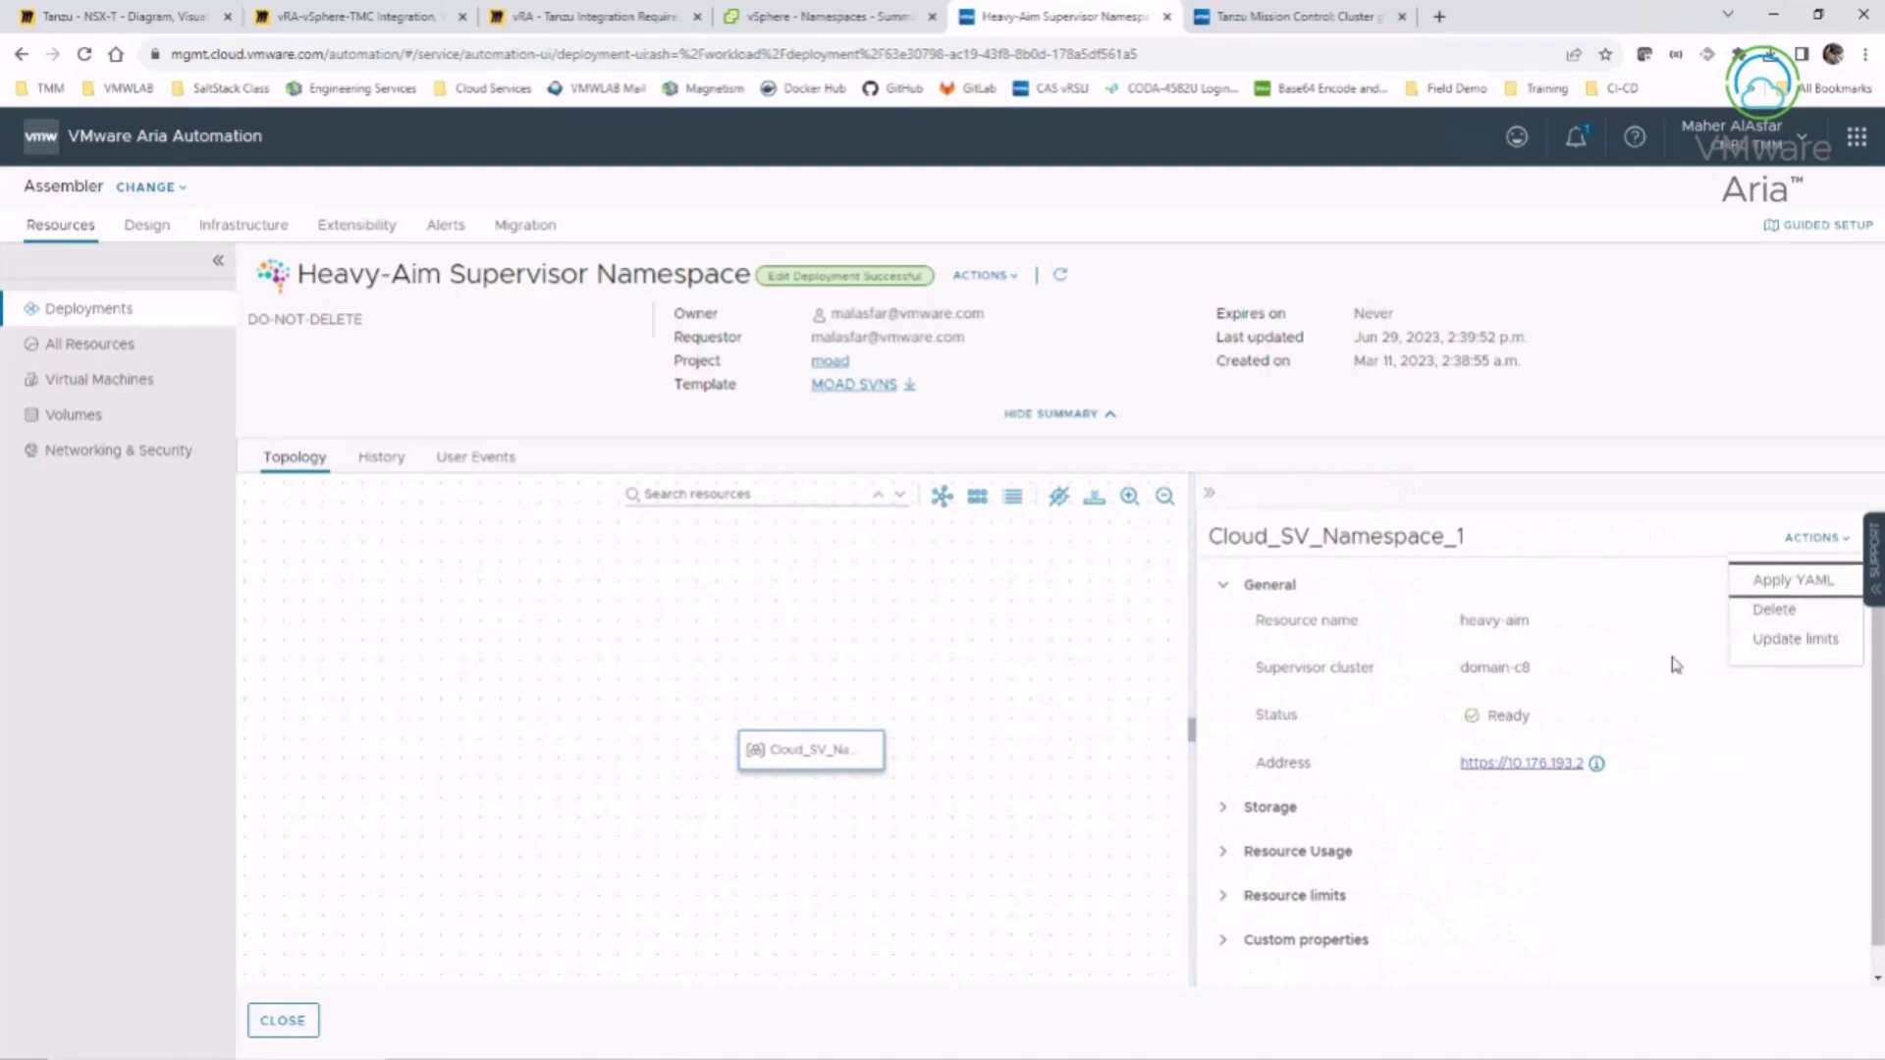
click(297, 1022)
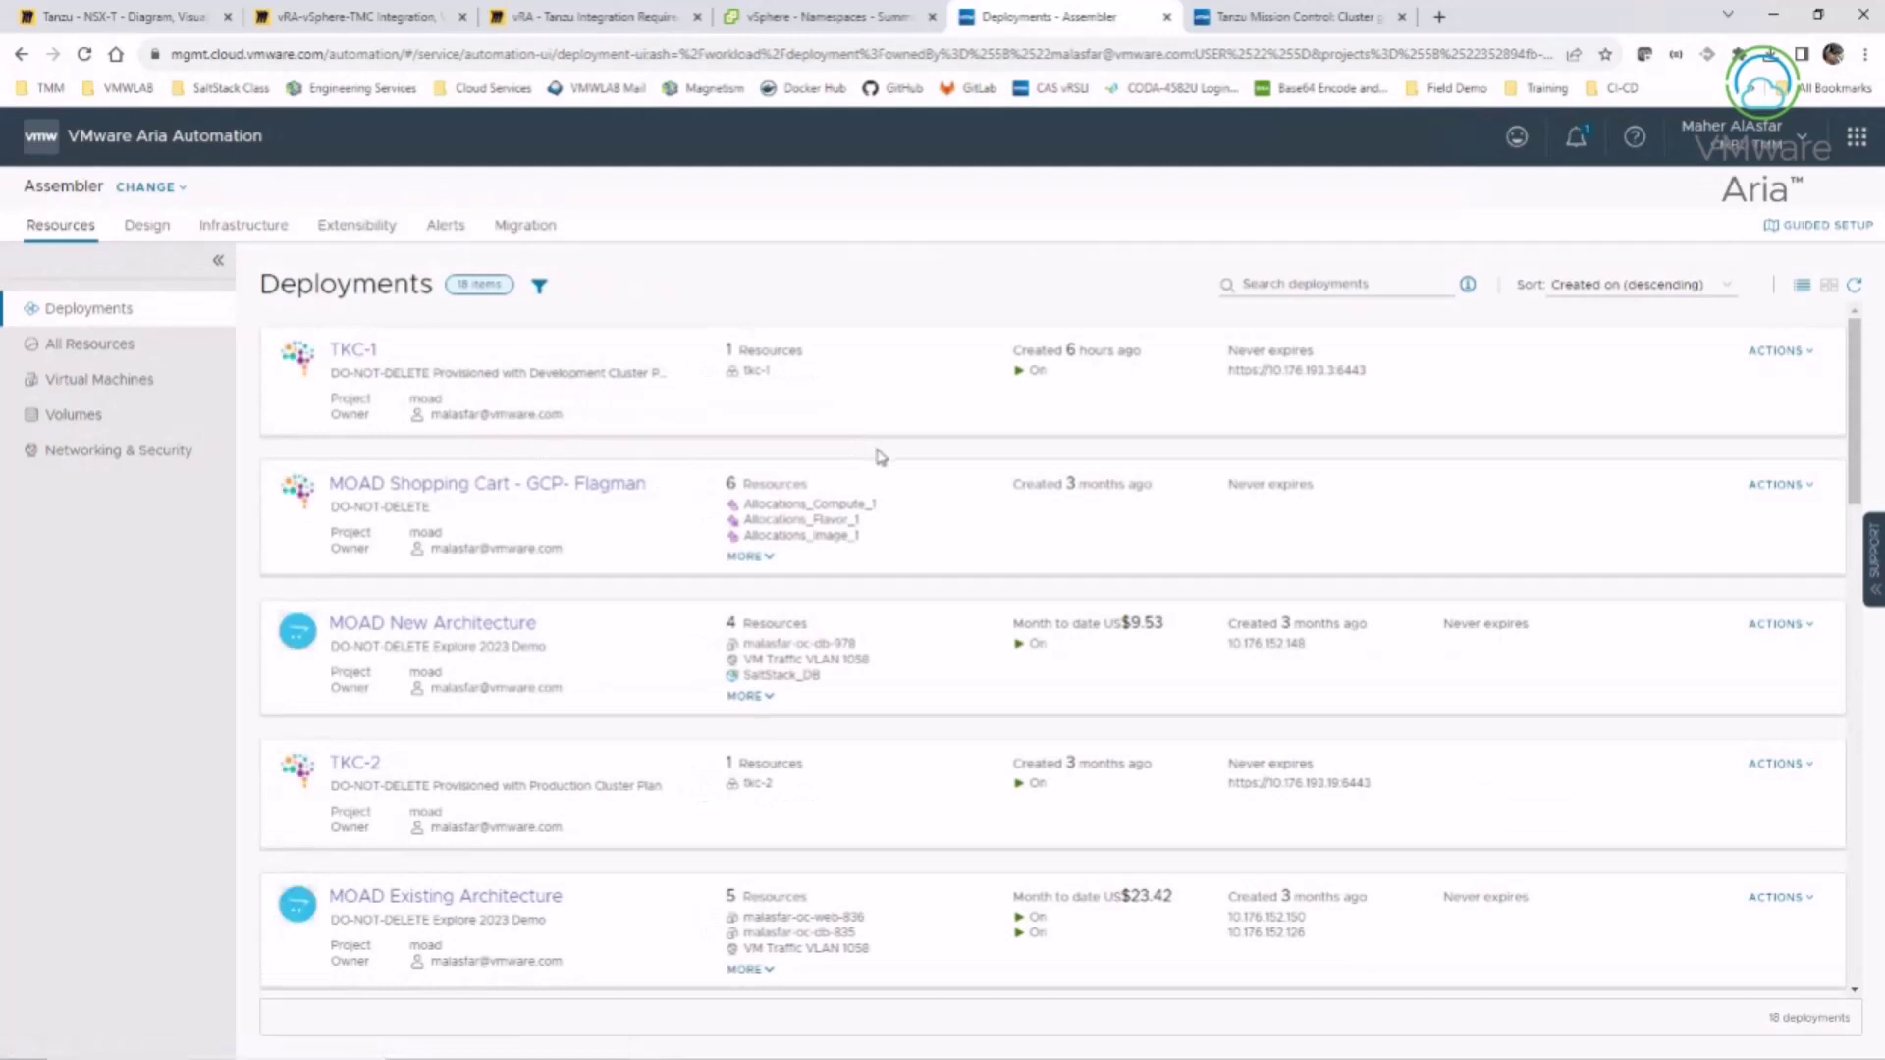
- Open the MOAD TKG template and examine the code of its Cloud_Tanzu_Cluster_1 resource in a widened code view
mouse_move(1335, 1026)
click(147, 231)
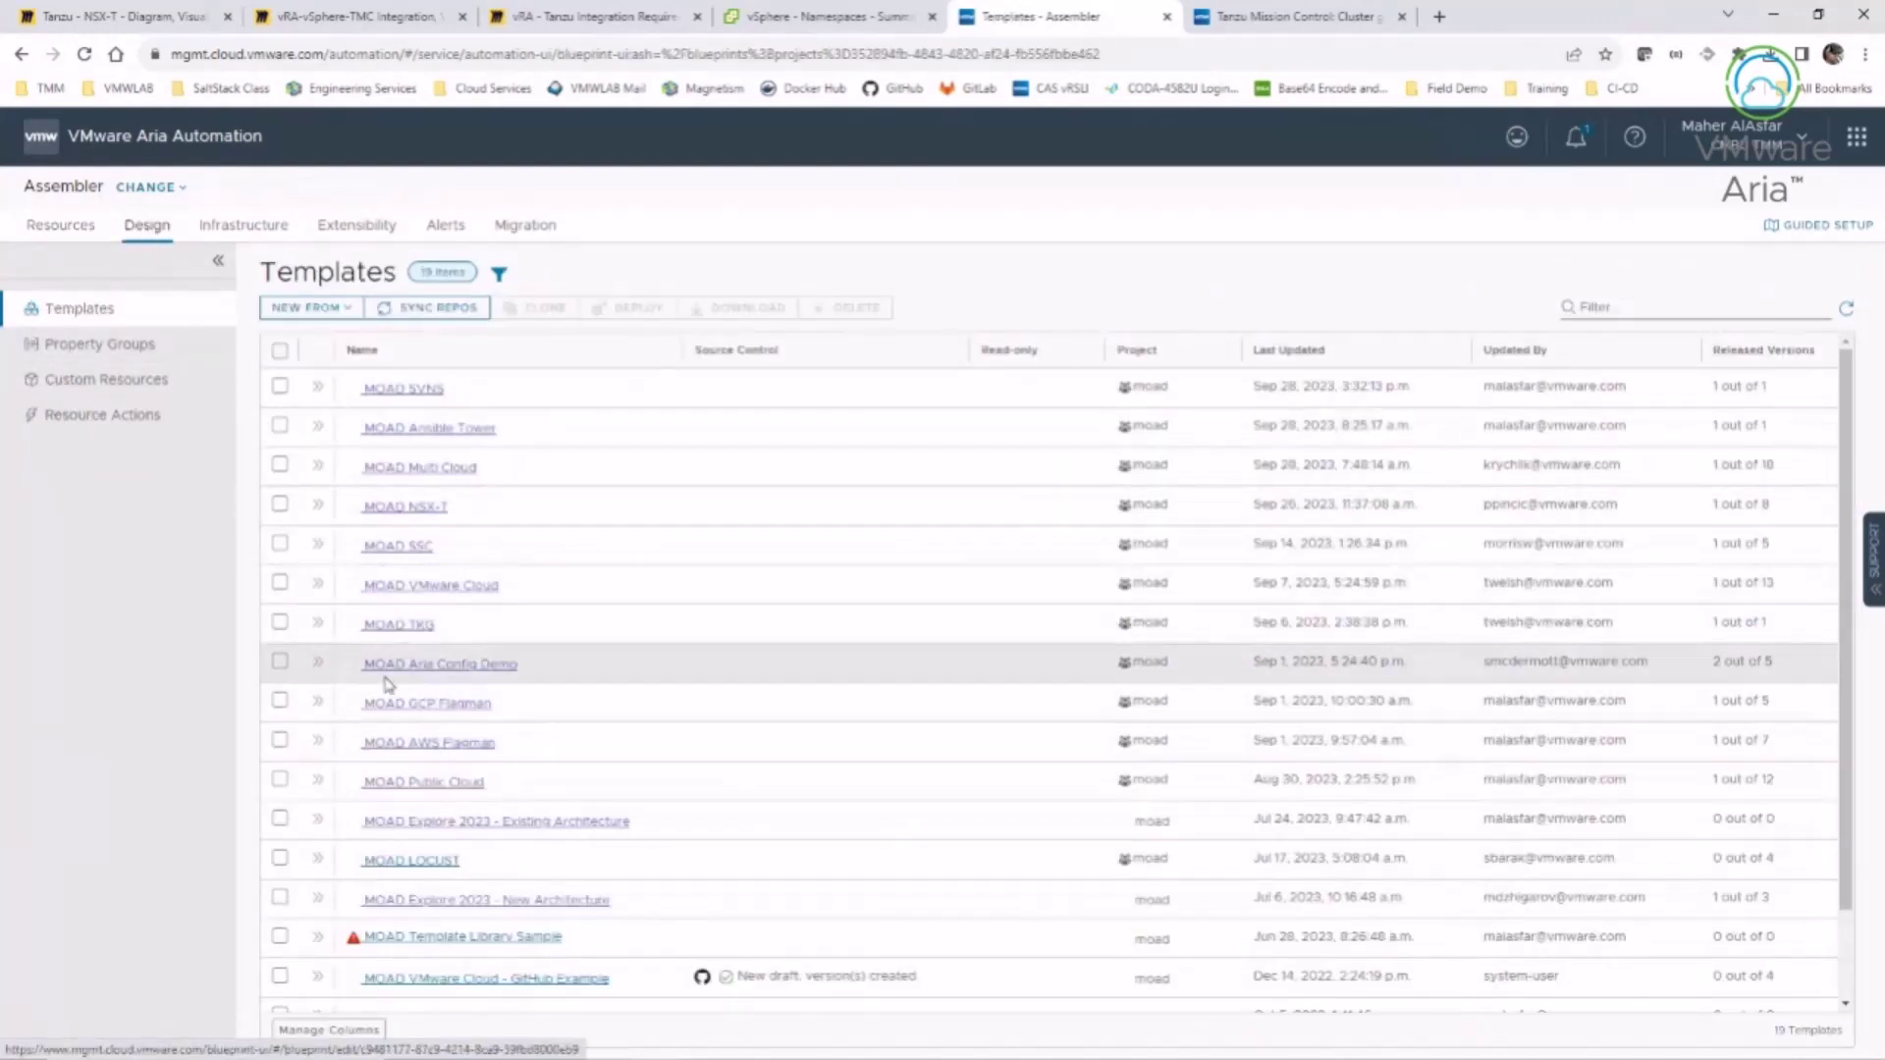
click(403, 633)
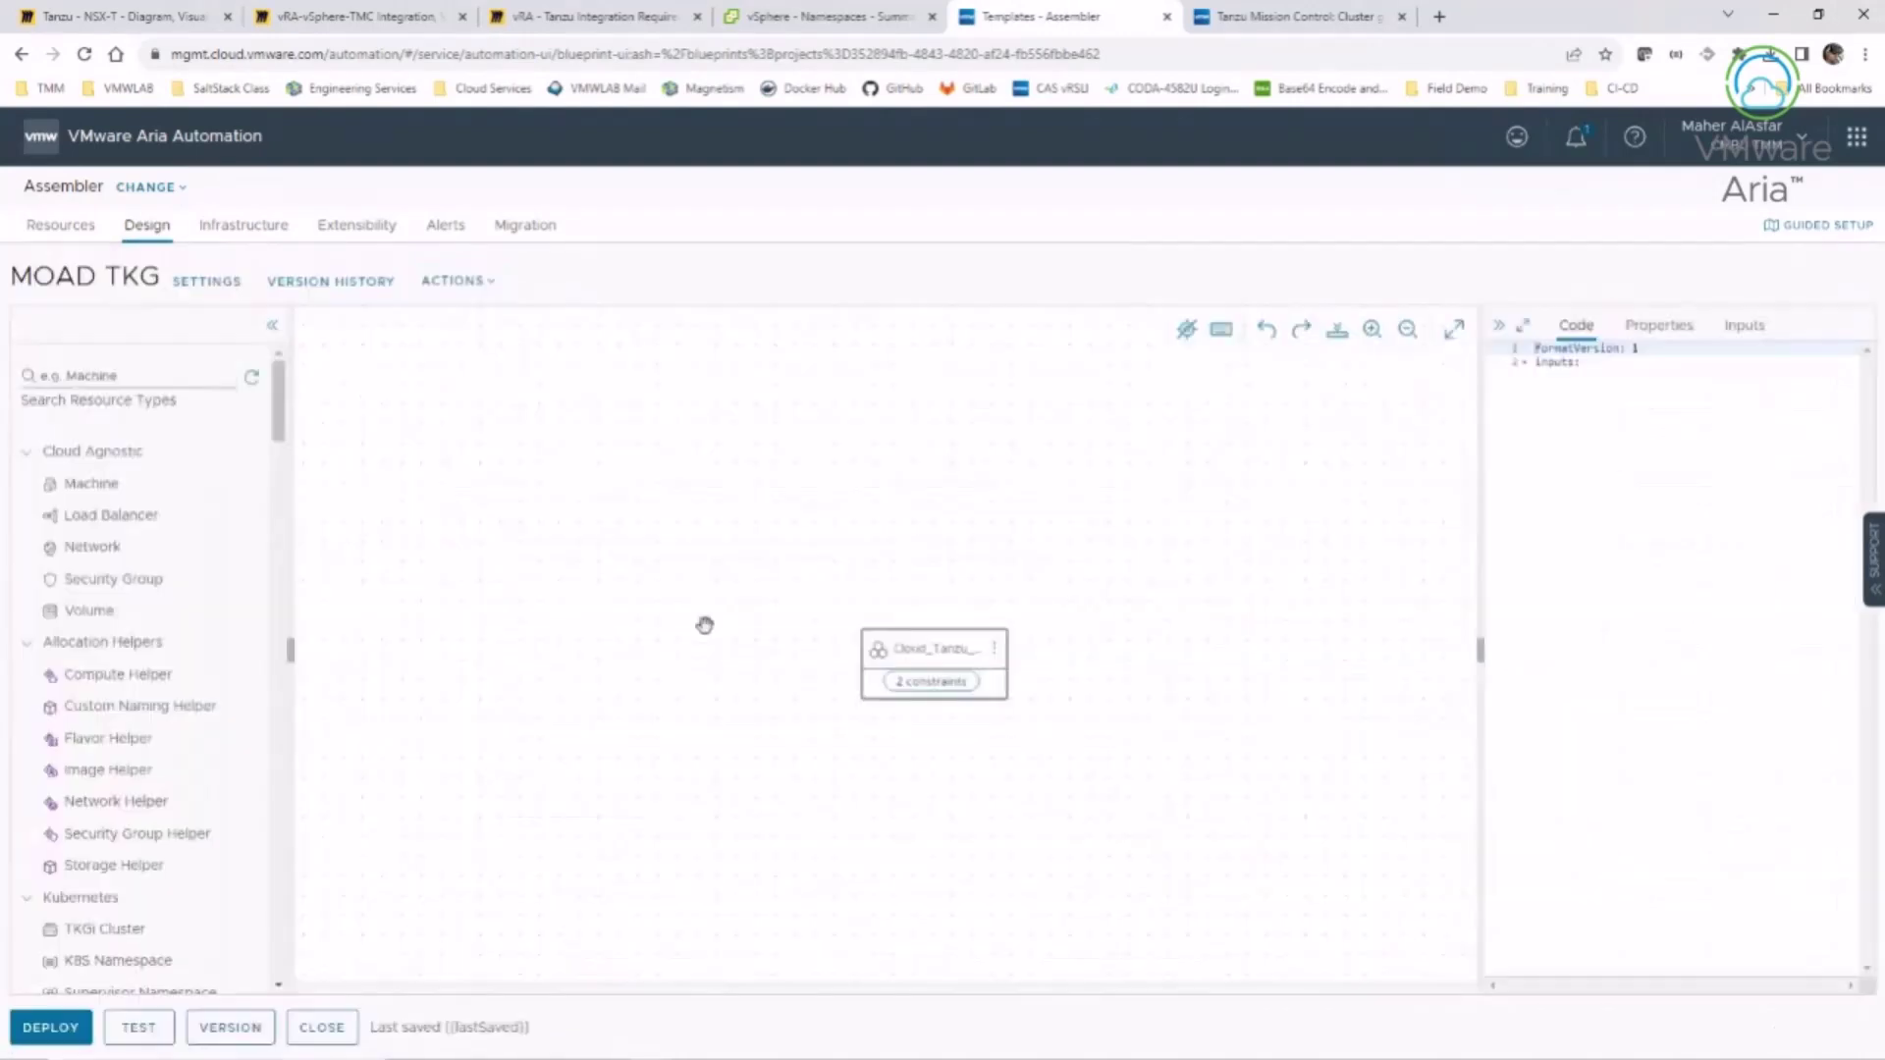
drag(1480, 584, 1107, 597)
scroll(118, 675, down, 3)
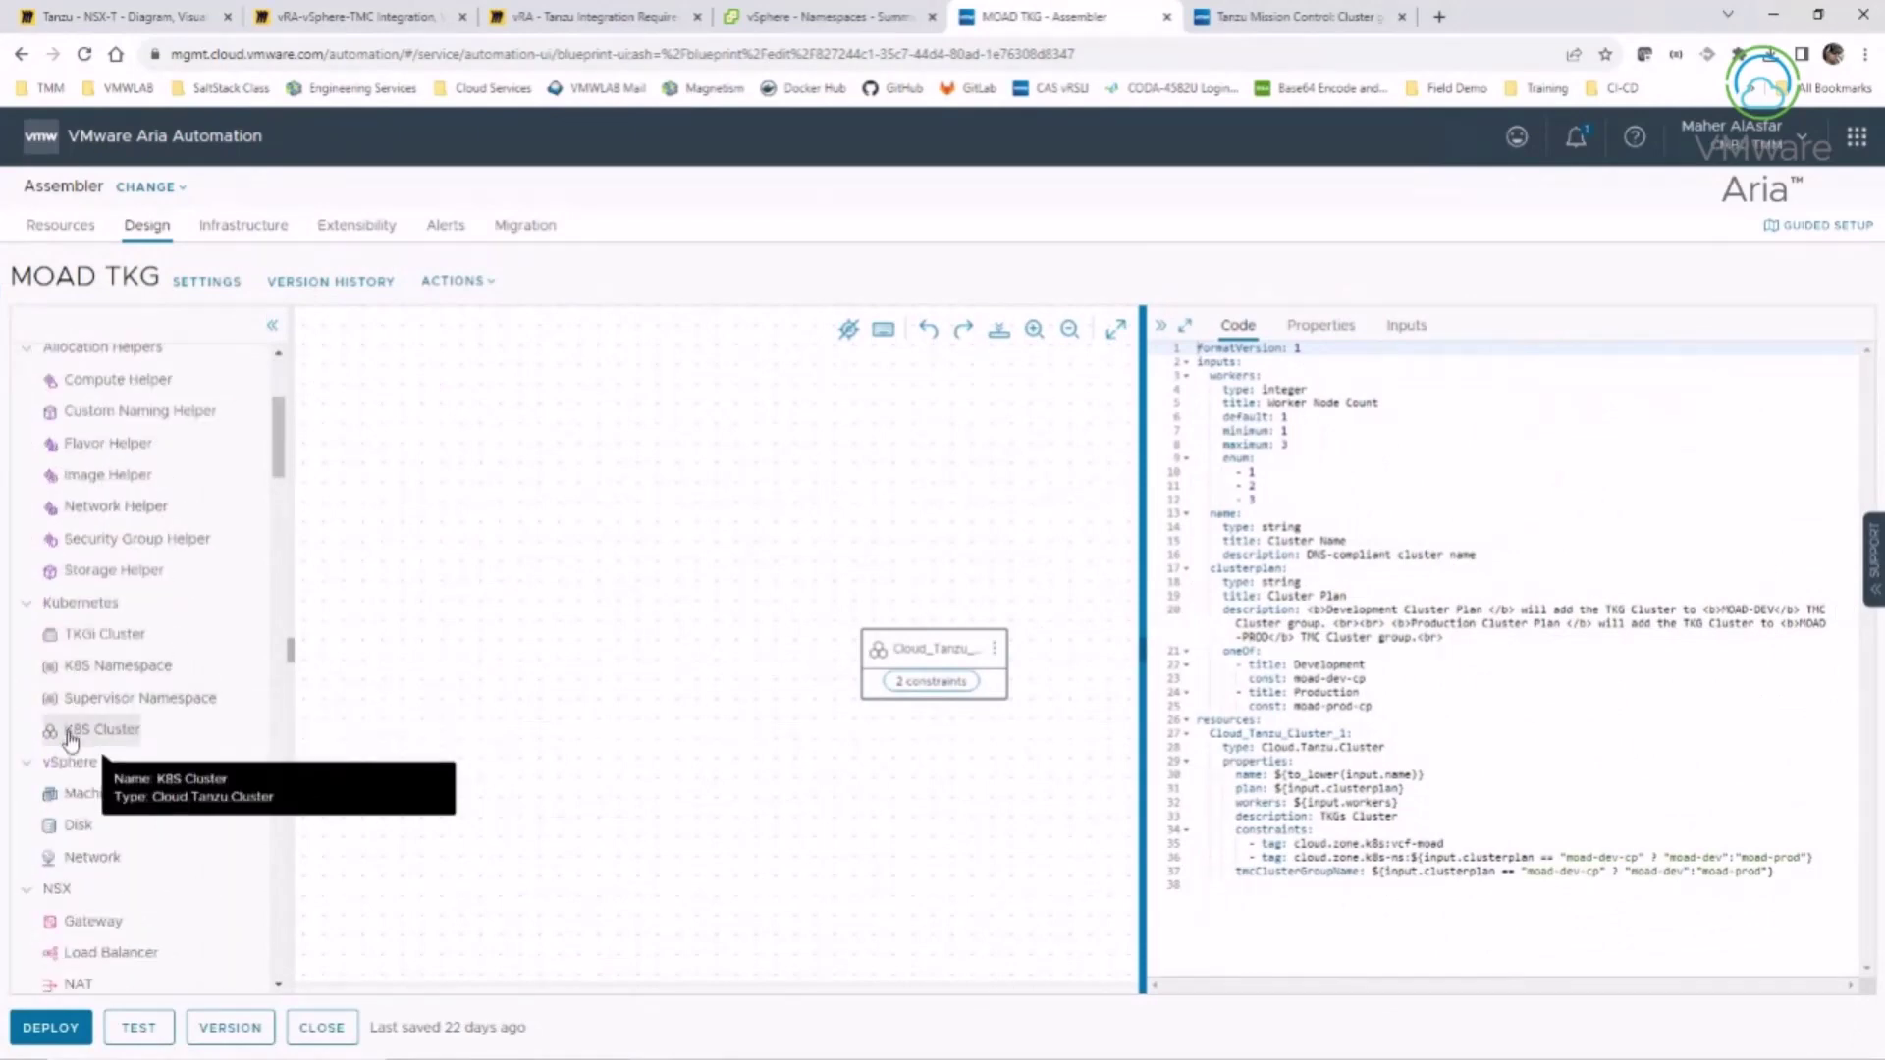
click(937, 658)
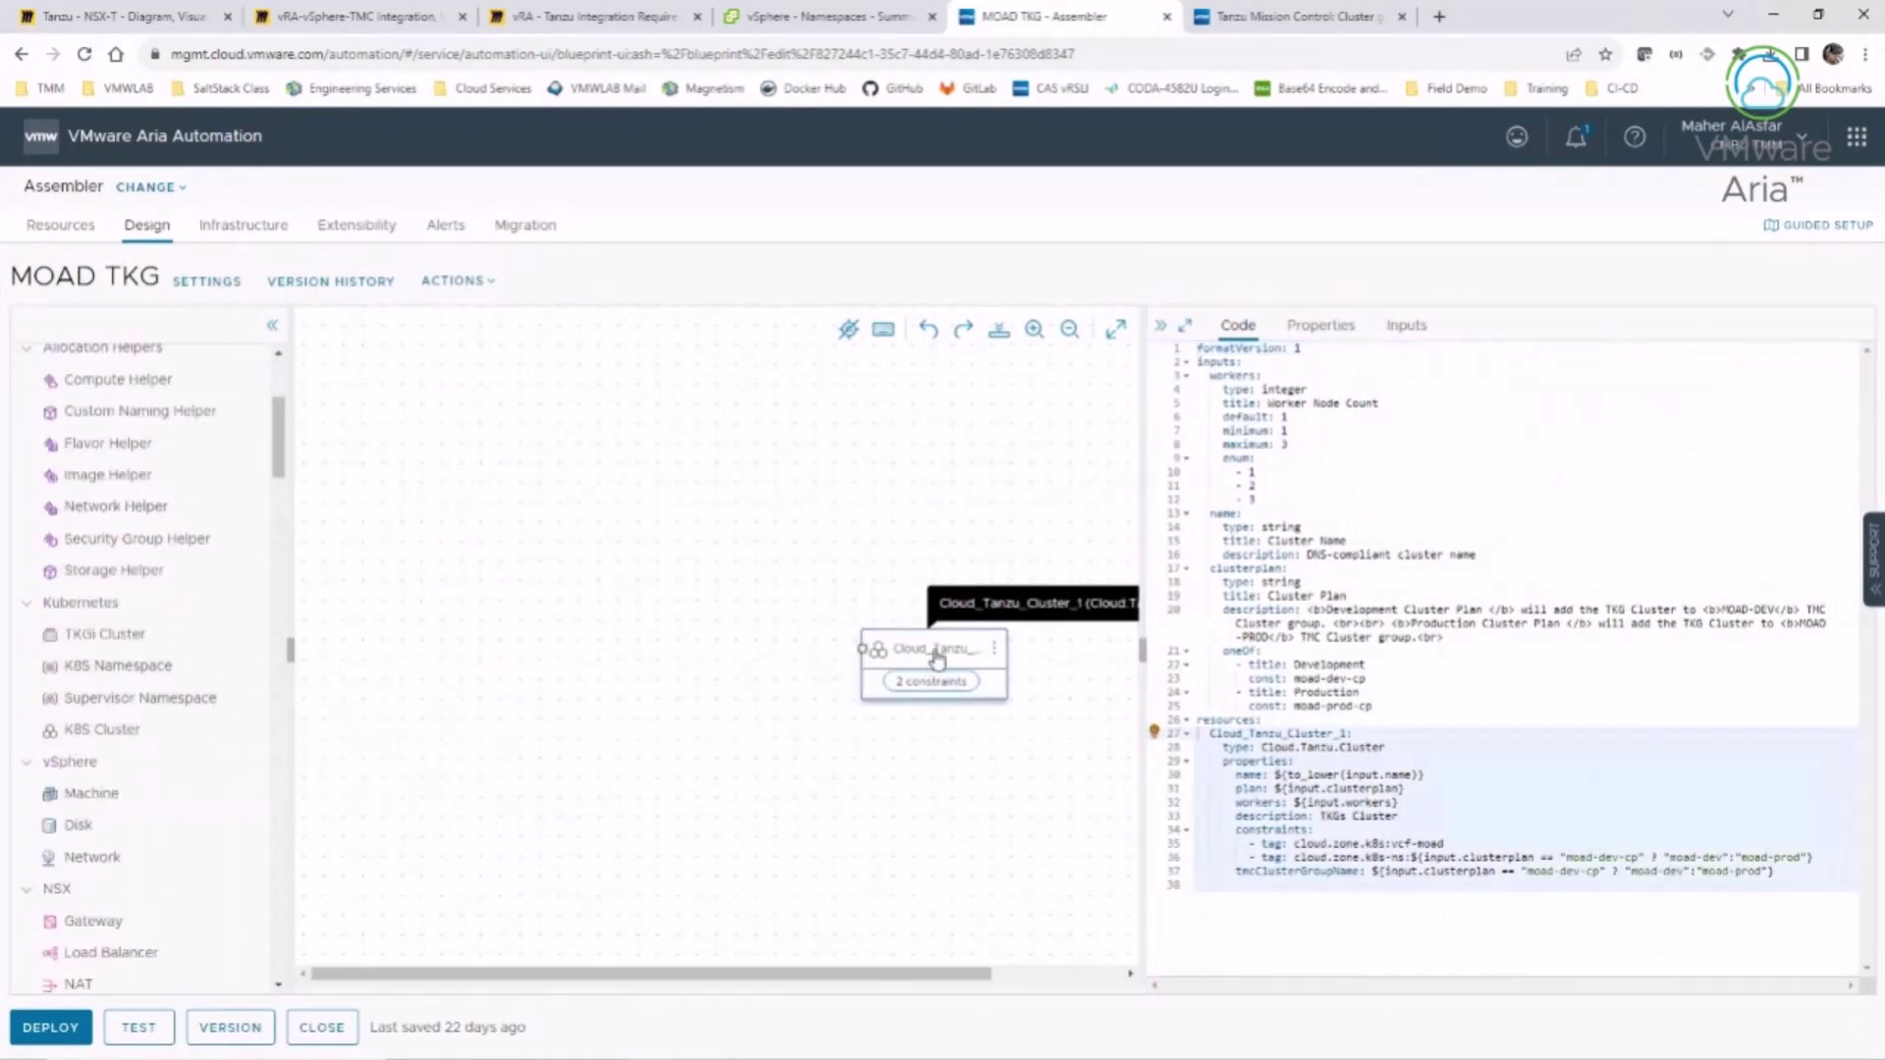
drag(1142, 608, 1105, 602)
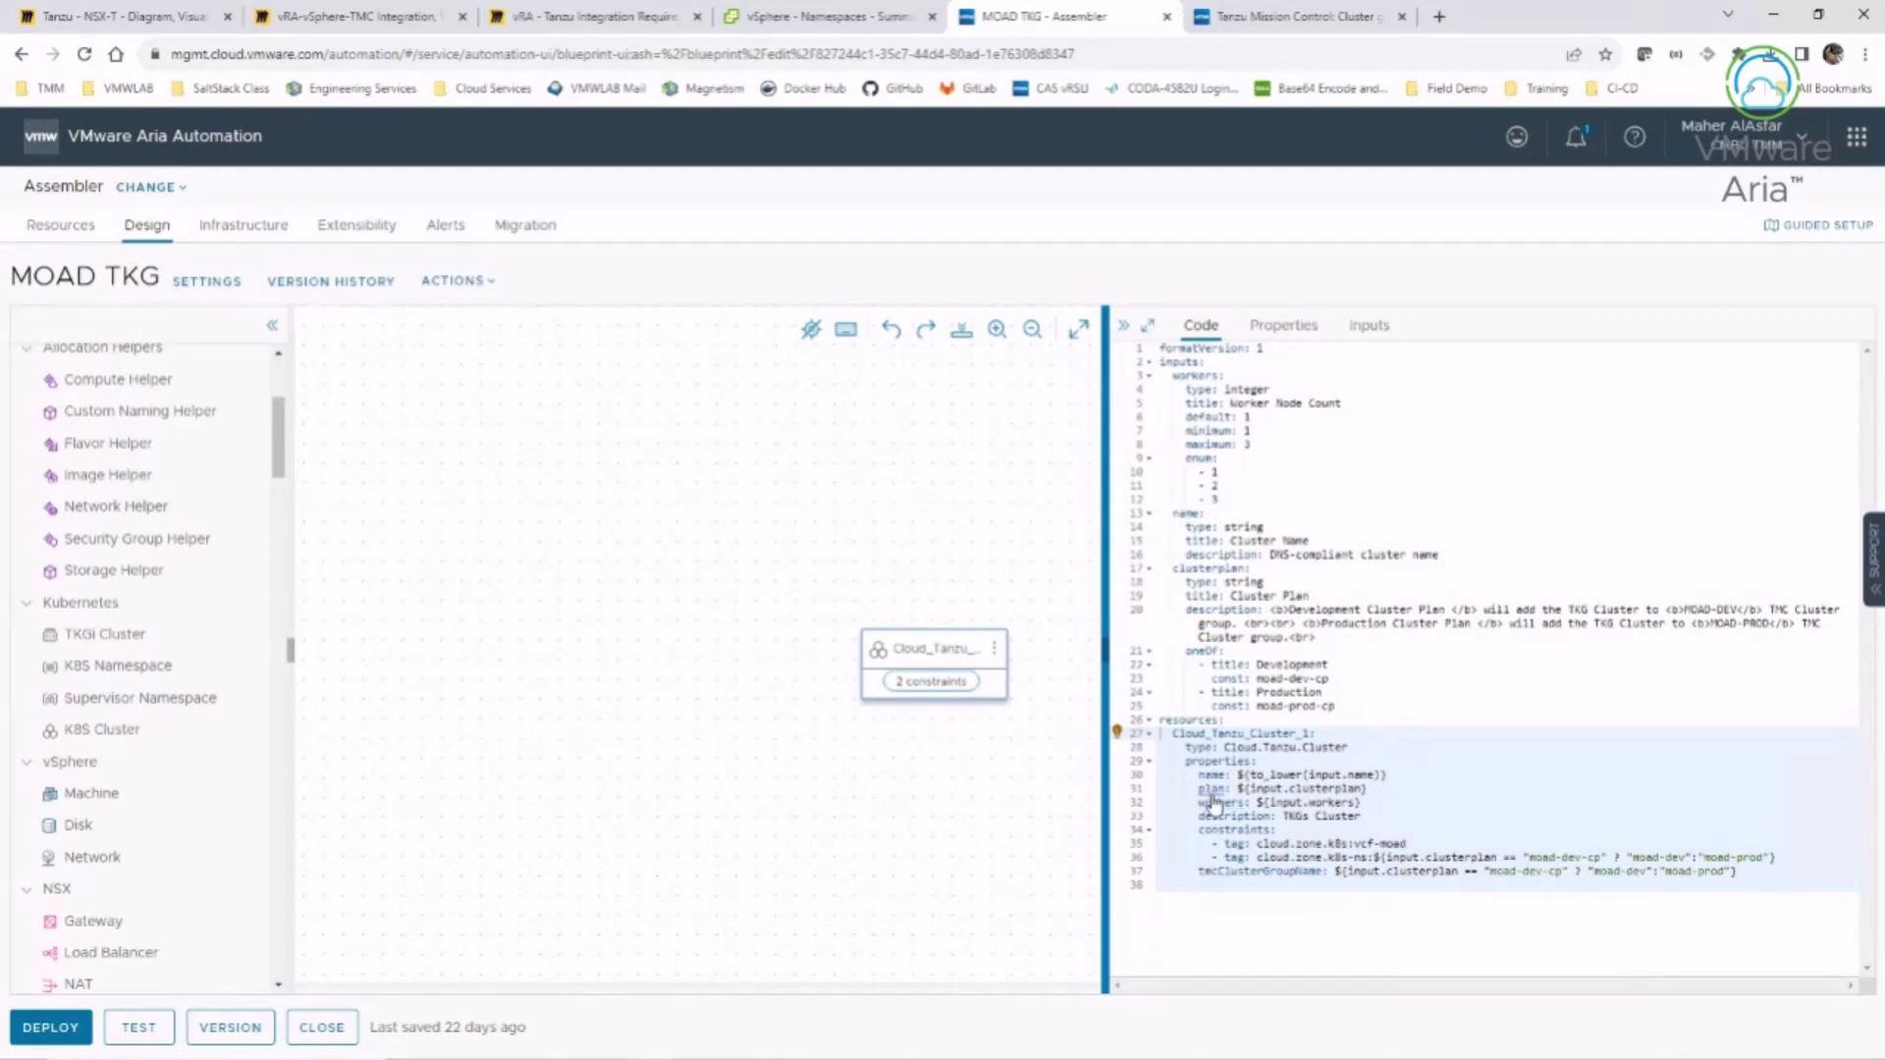
- Open the moad-dev-cp cluster plan from the infrastructure configuration and examine its settings and selectable Kubernetes versions
click(244, 231)
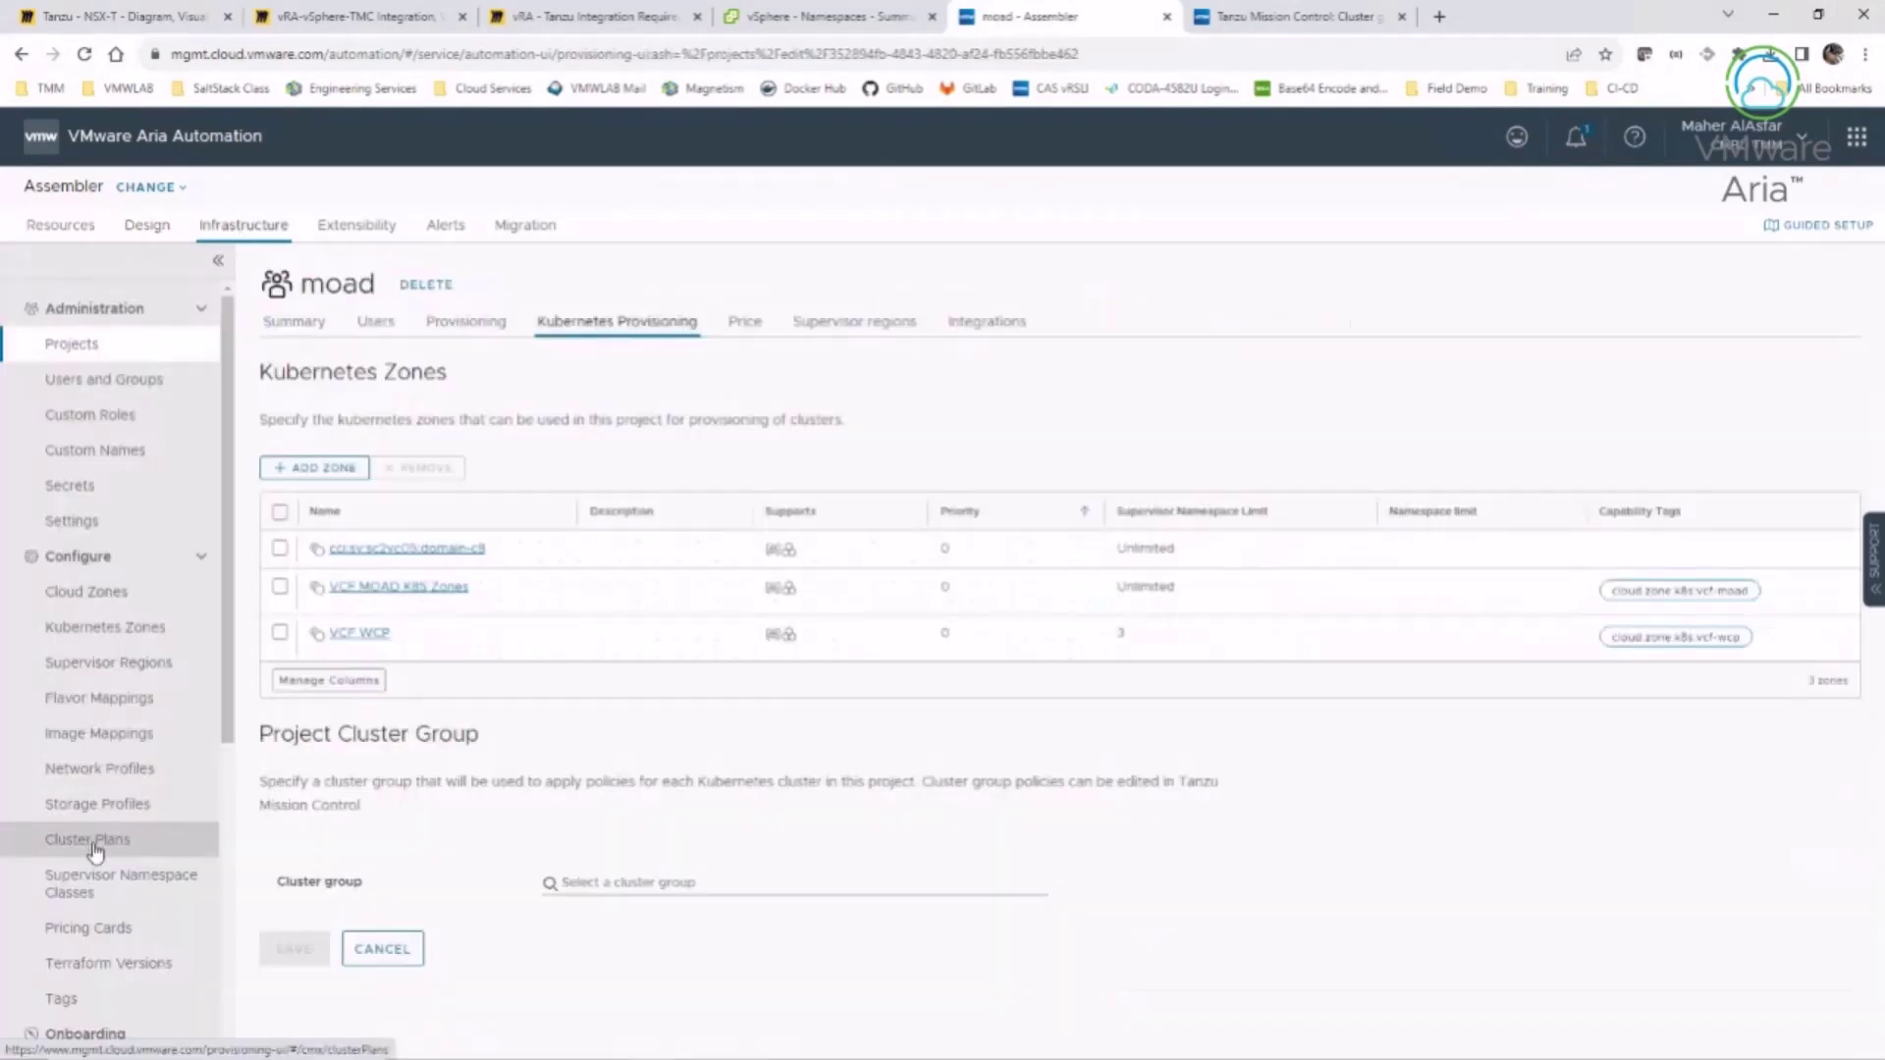
click(88, 842)
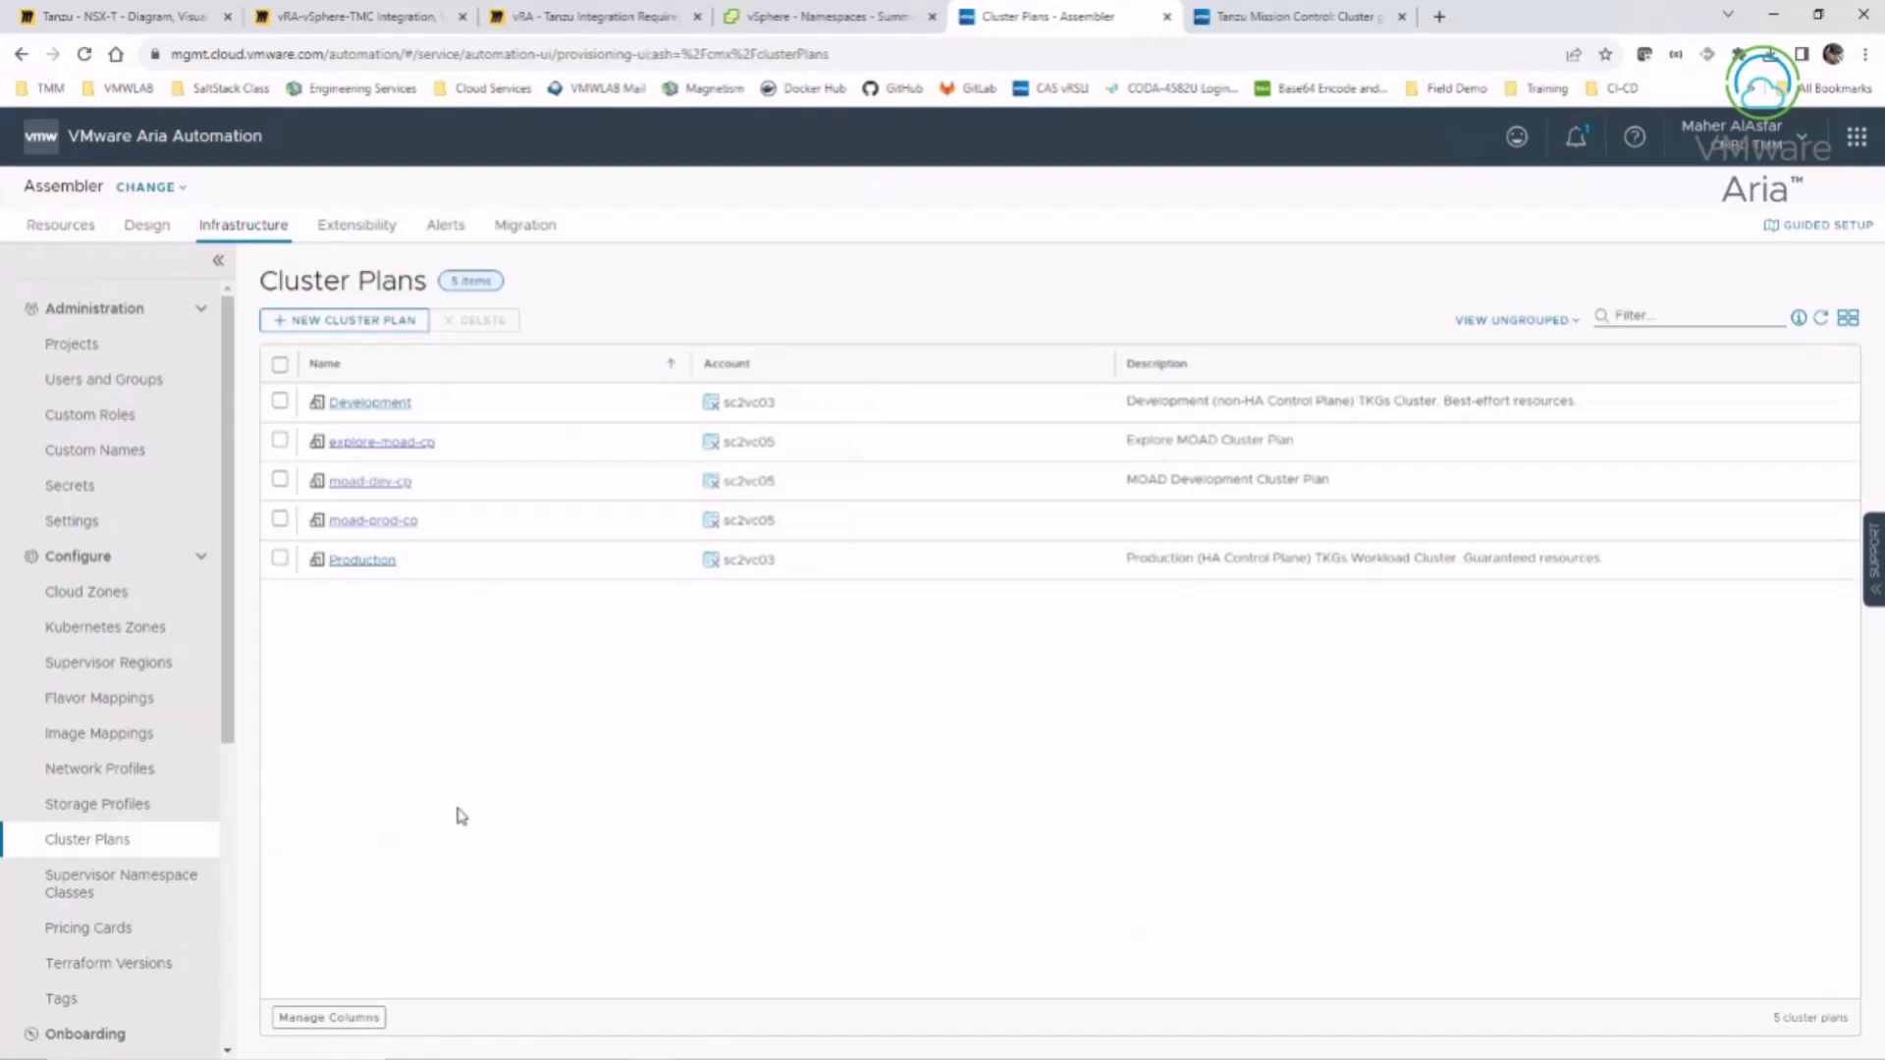
click(373, 484)
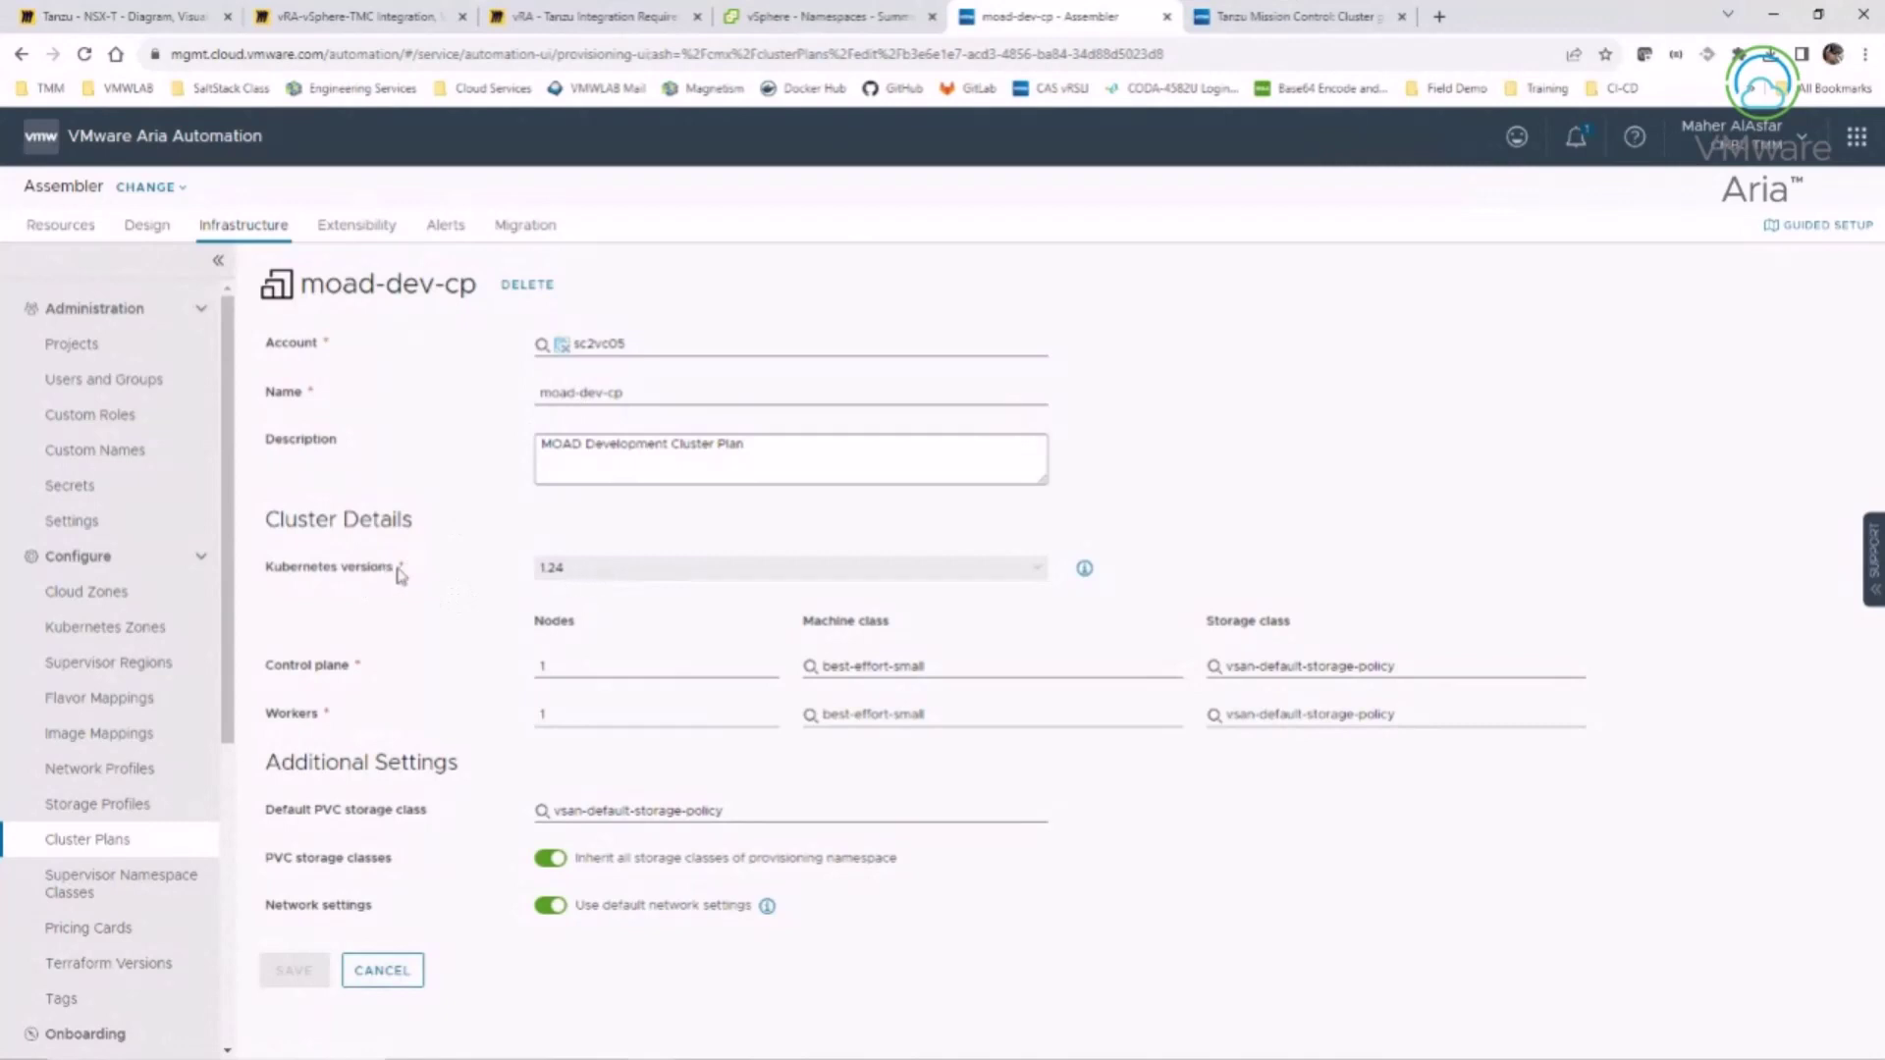
click(1037, 574)
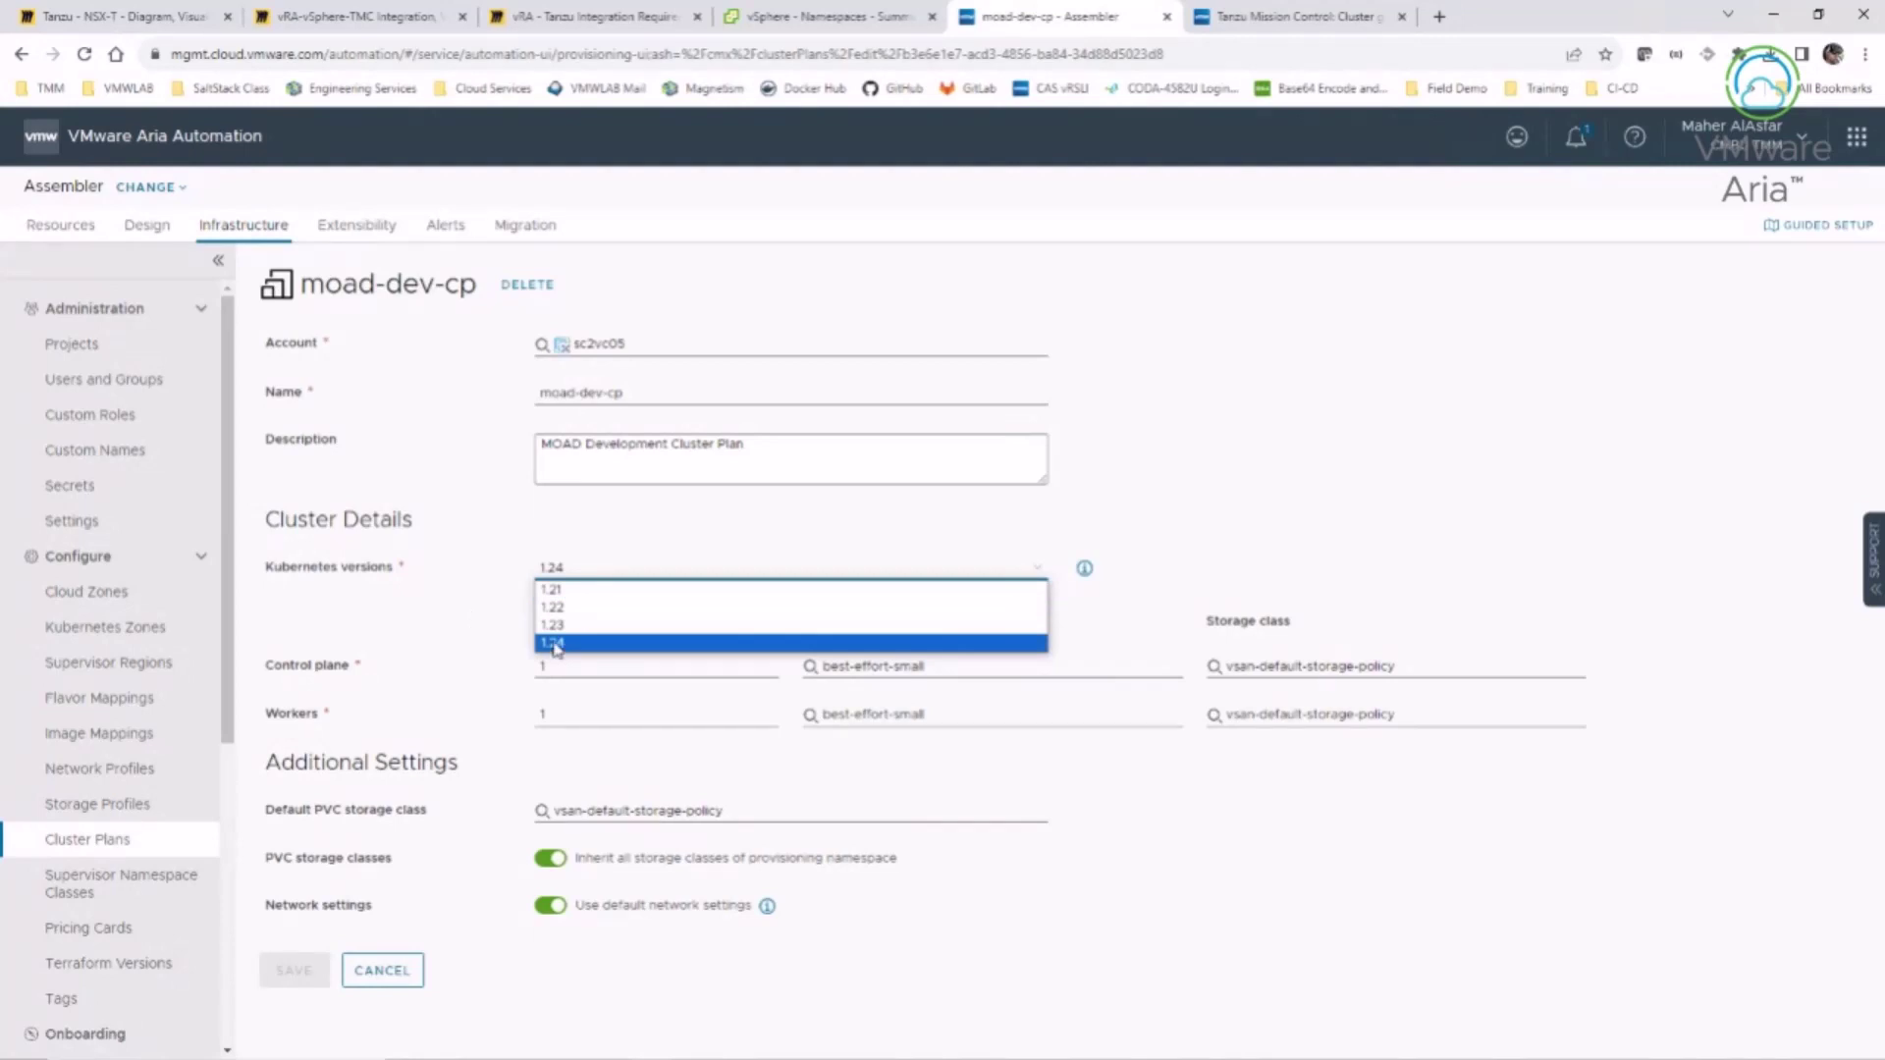
click(452, 618)
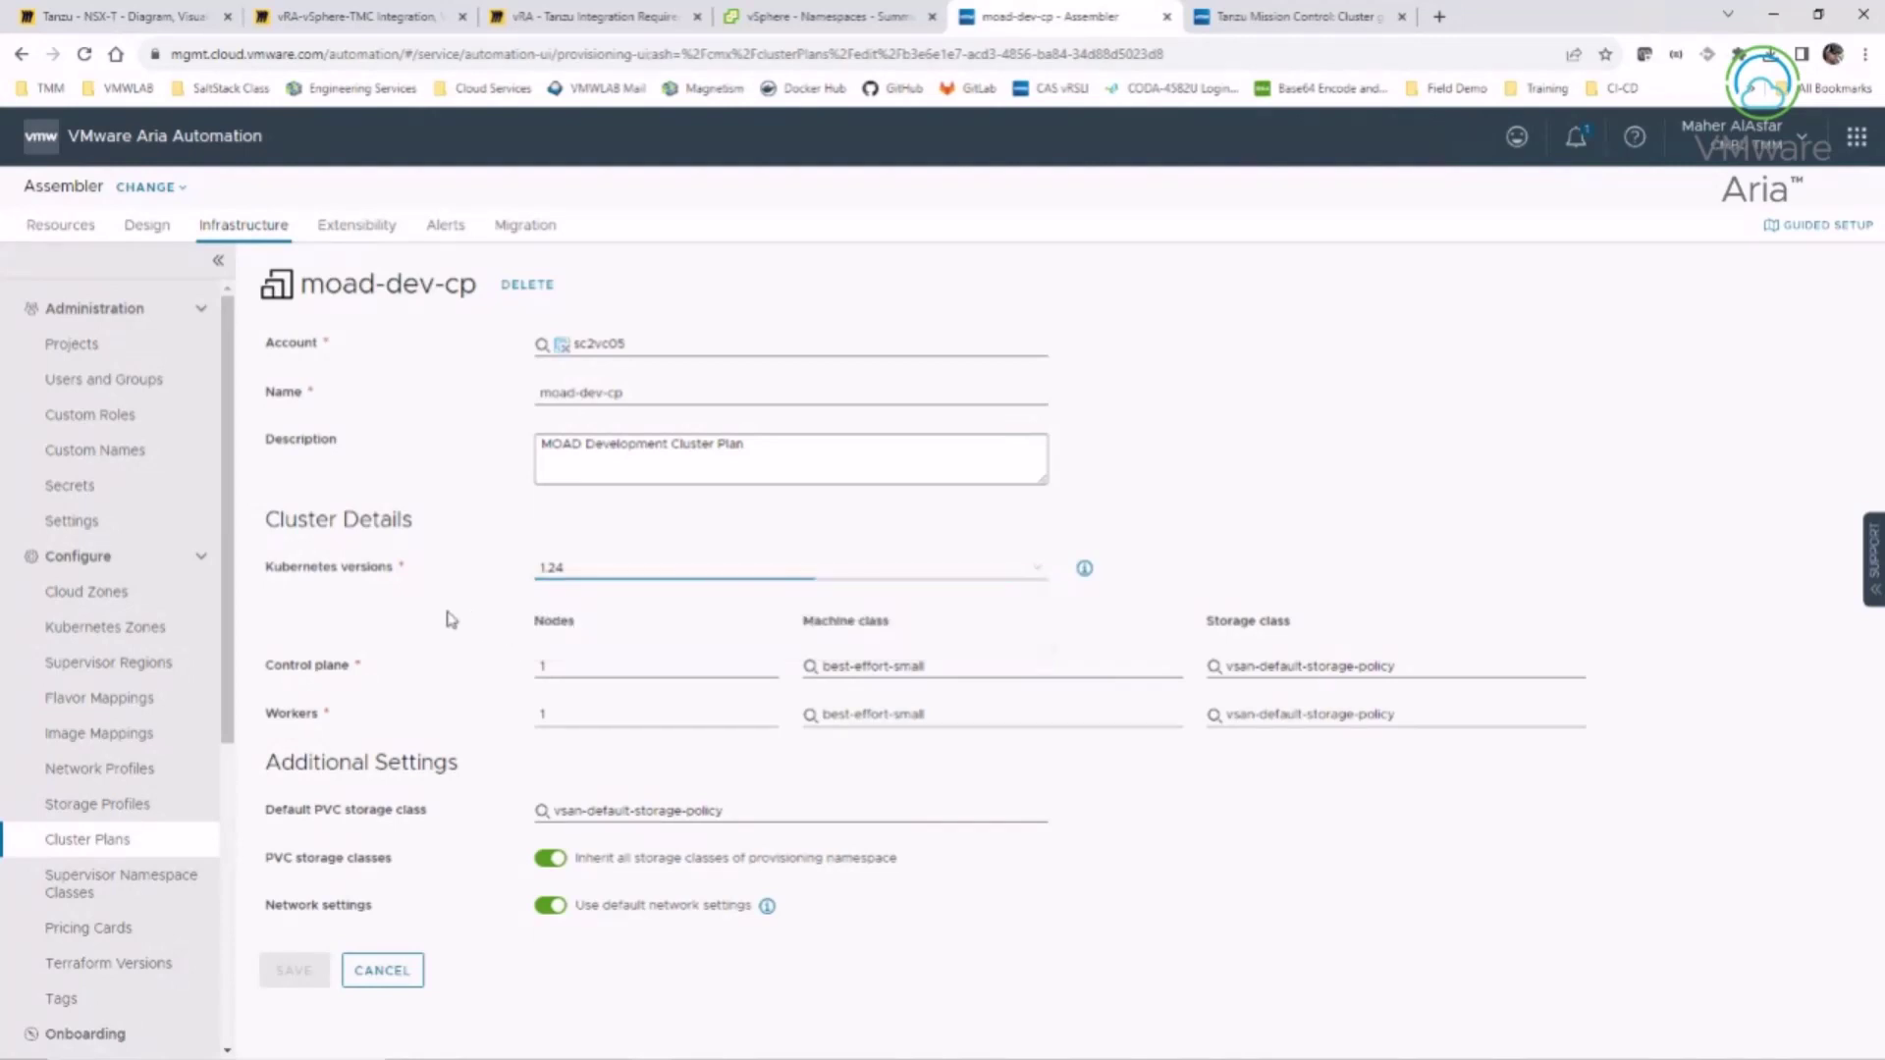
click(576, 572)
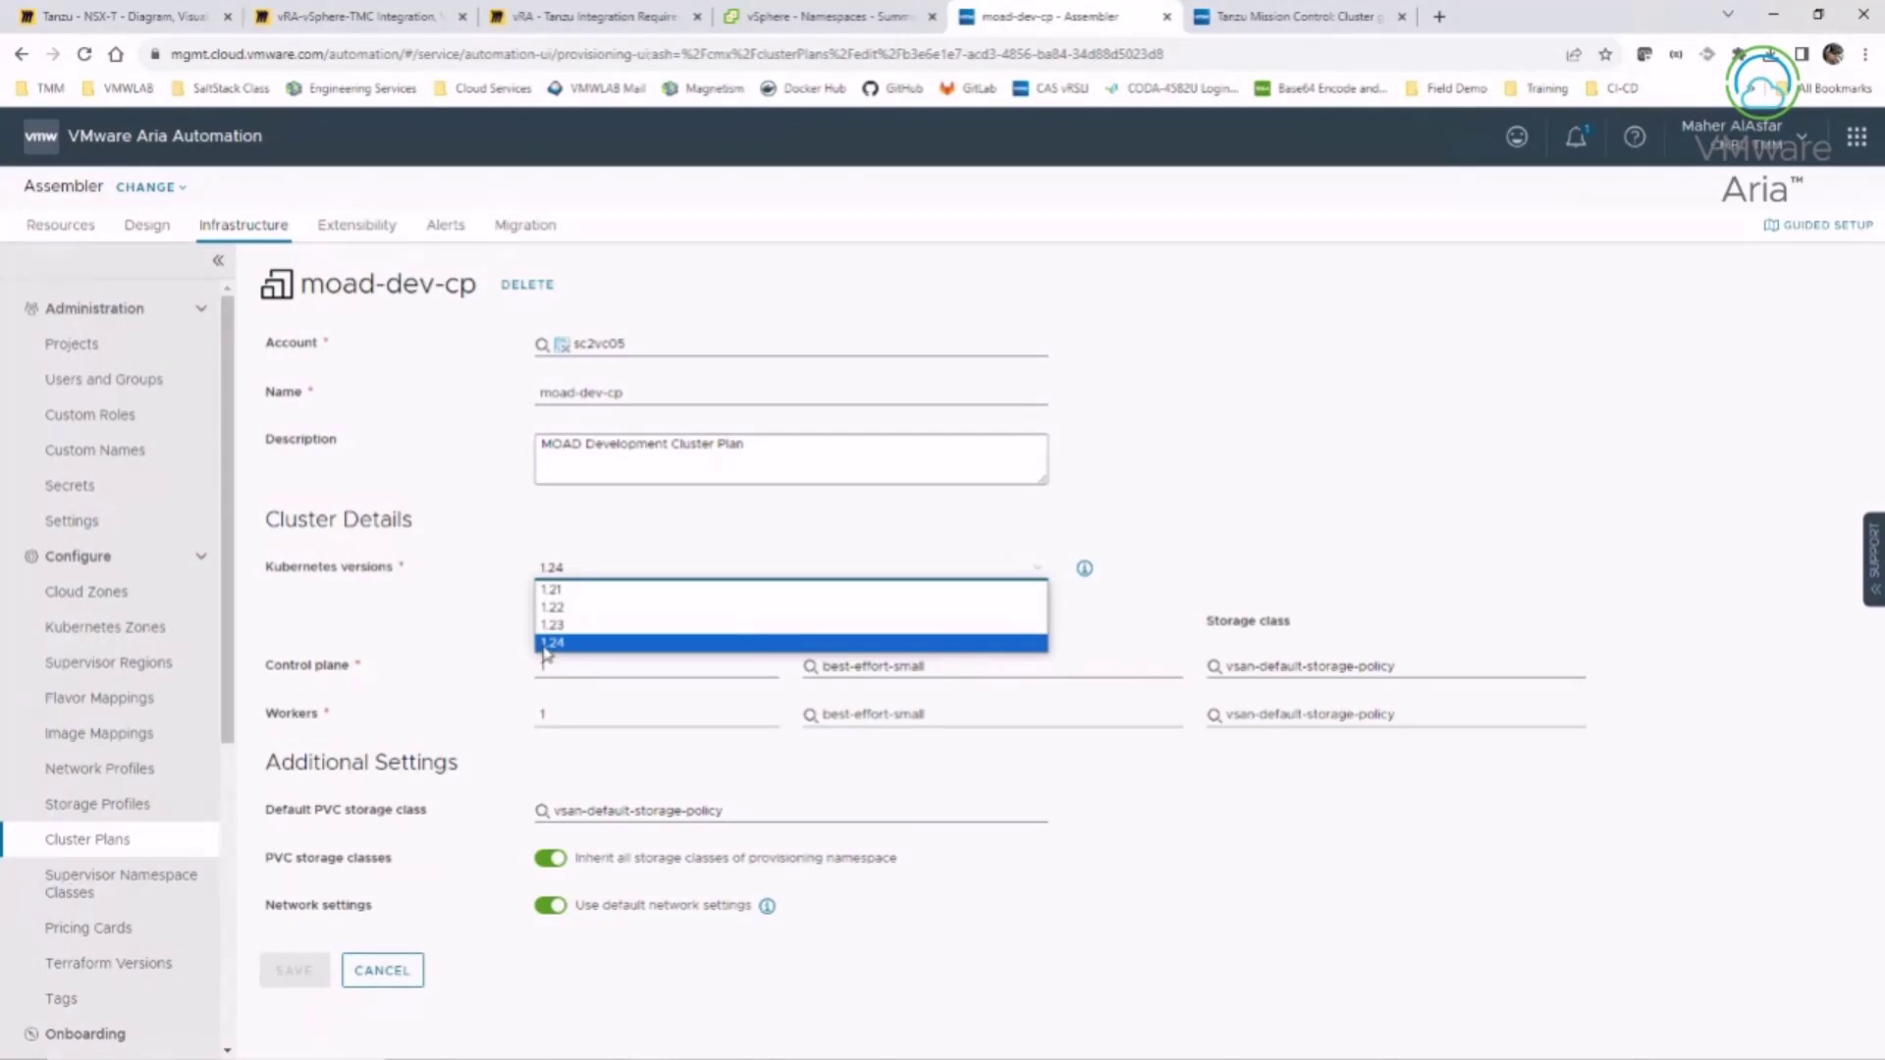
click(437, 624)
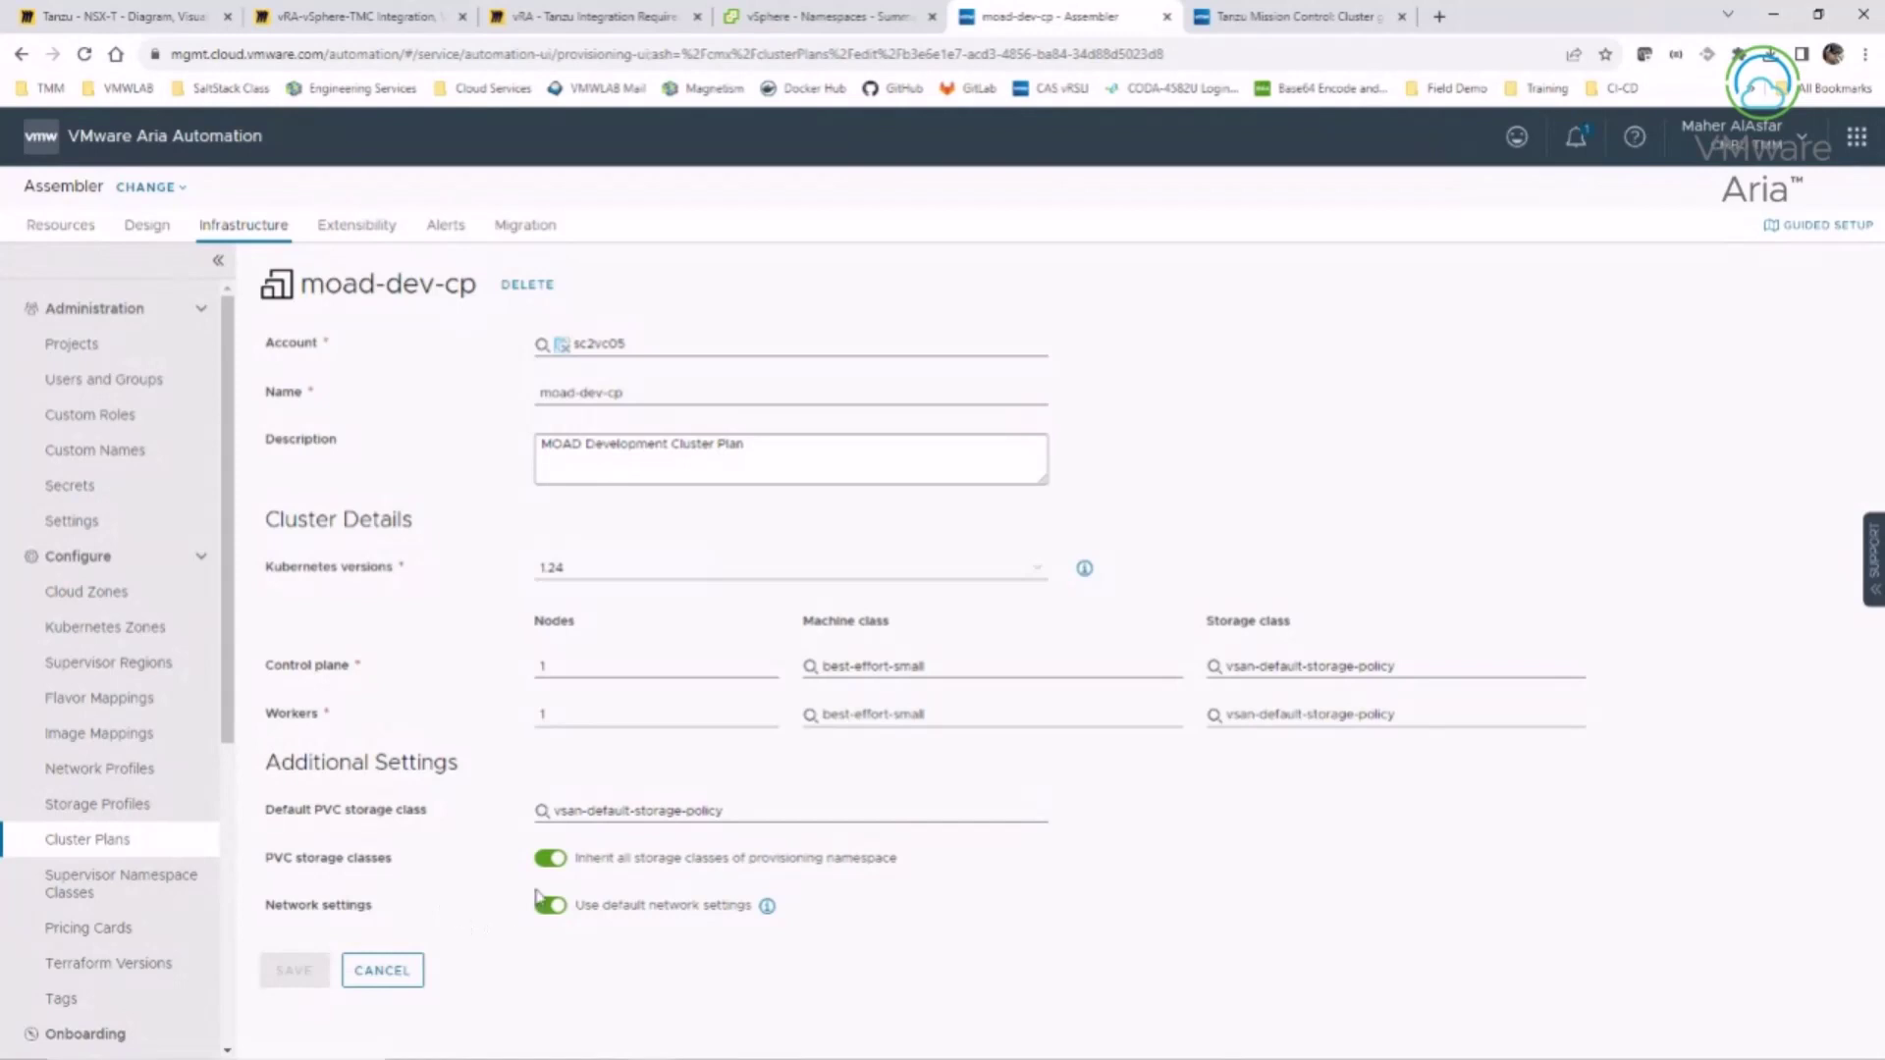
- Disable inheriting all storage classes in moad-dev-cp to inspect the custom class options, and re-enable the inheritance
click(549, 858)
scroll(478, 925, down, 1)
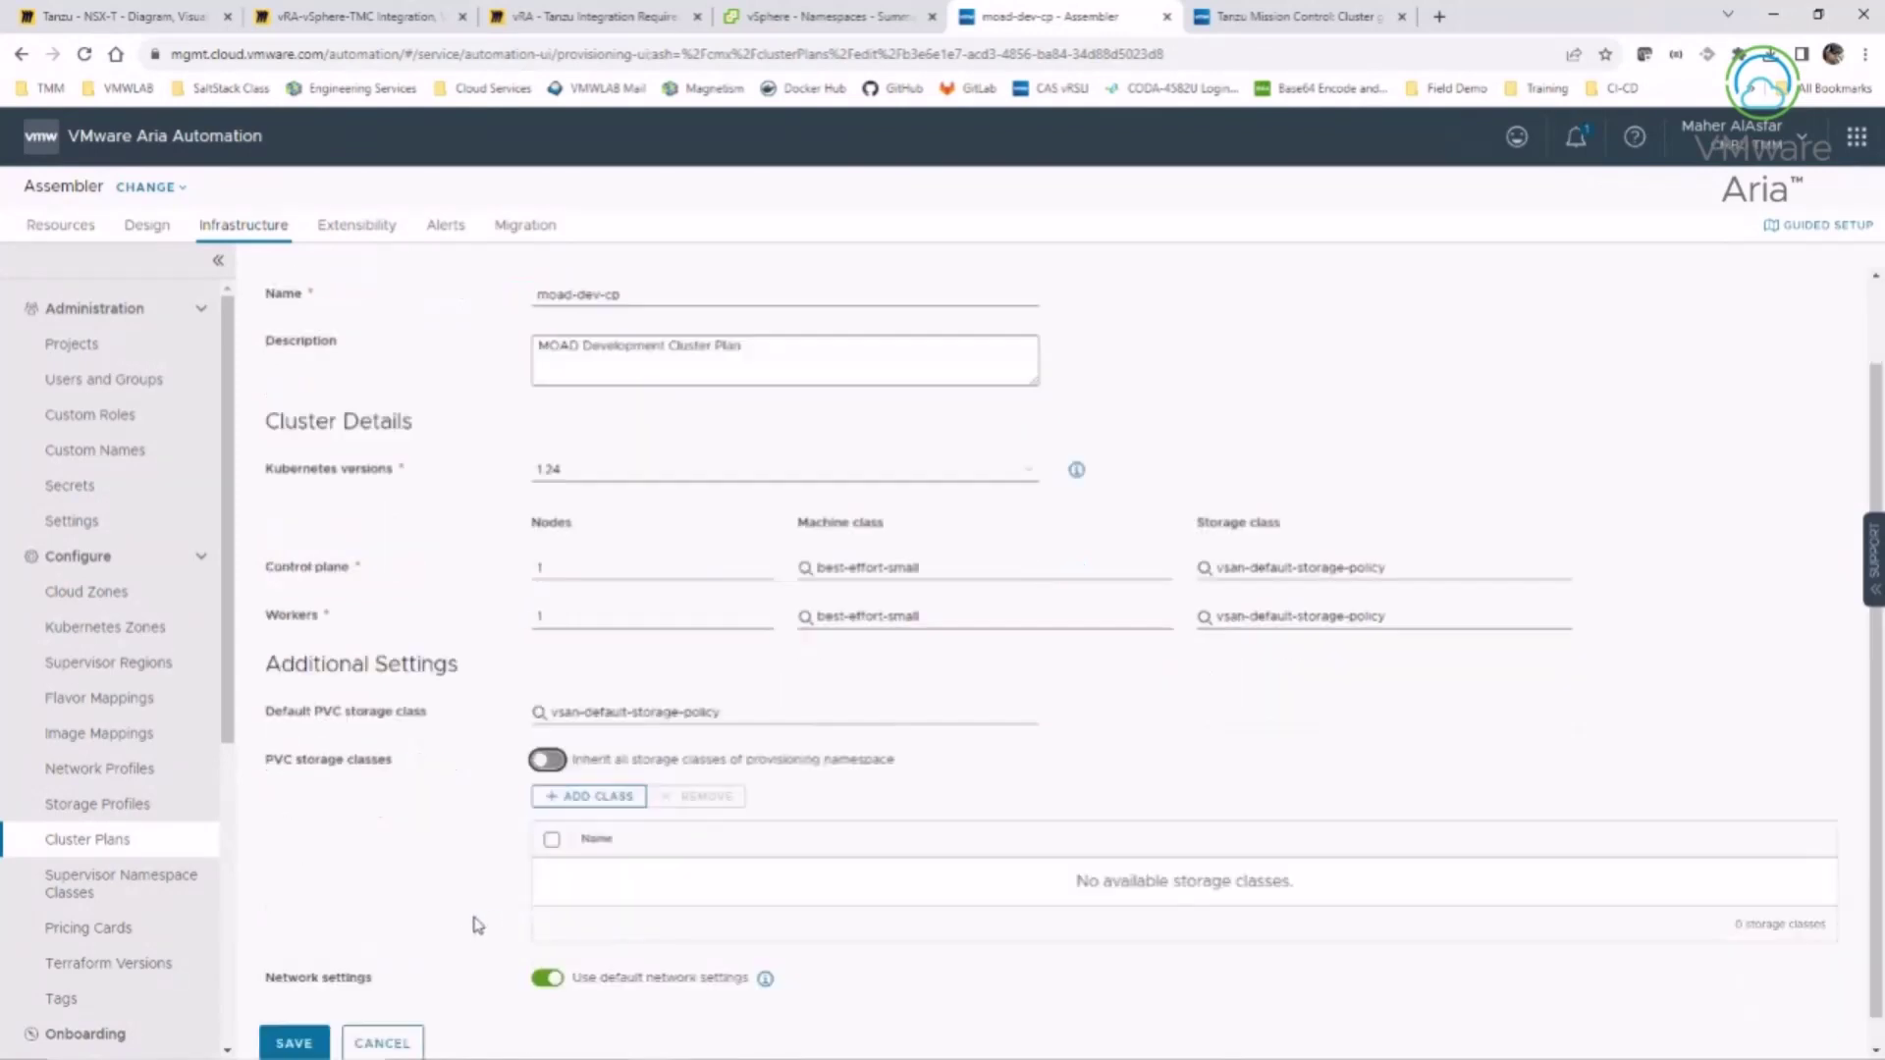
scroll(479, 925, down, 1)
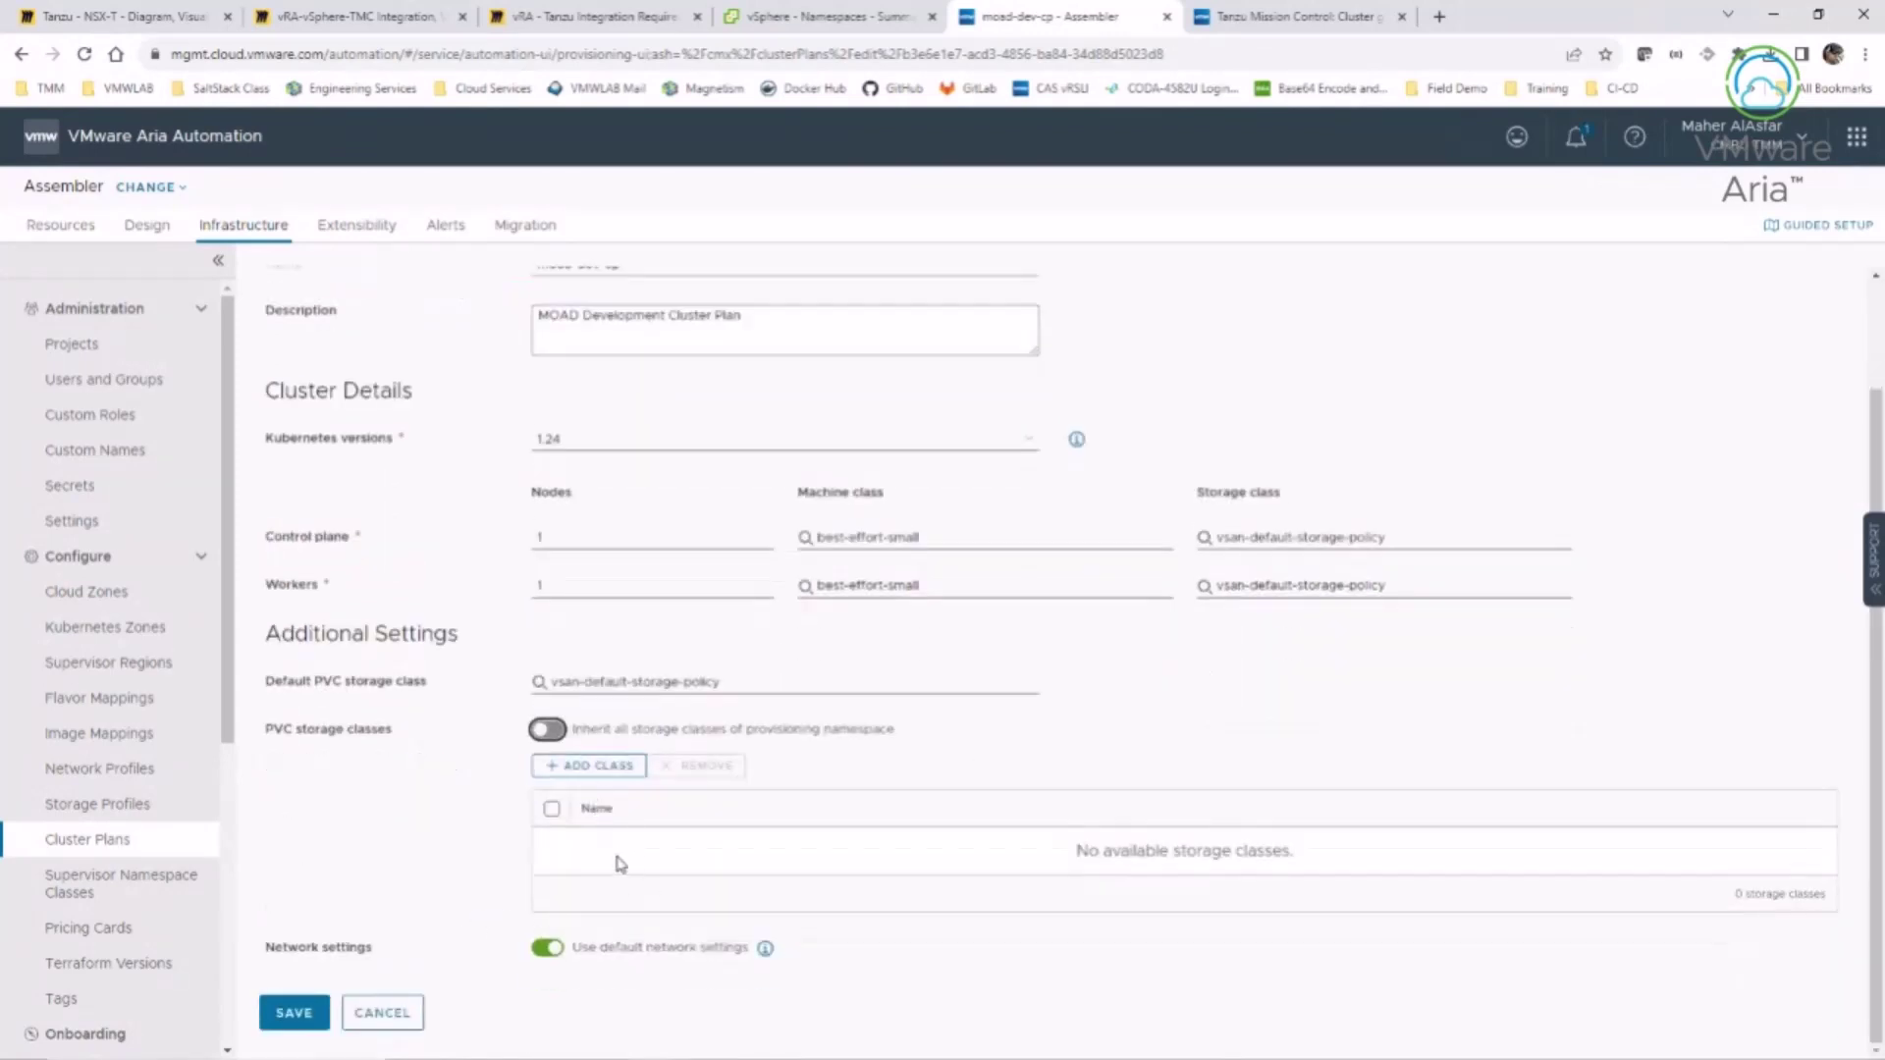
click(546, 728)
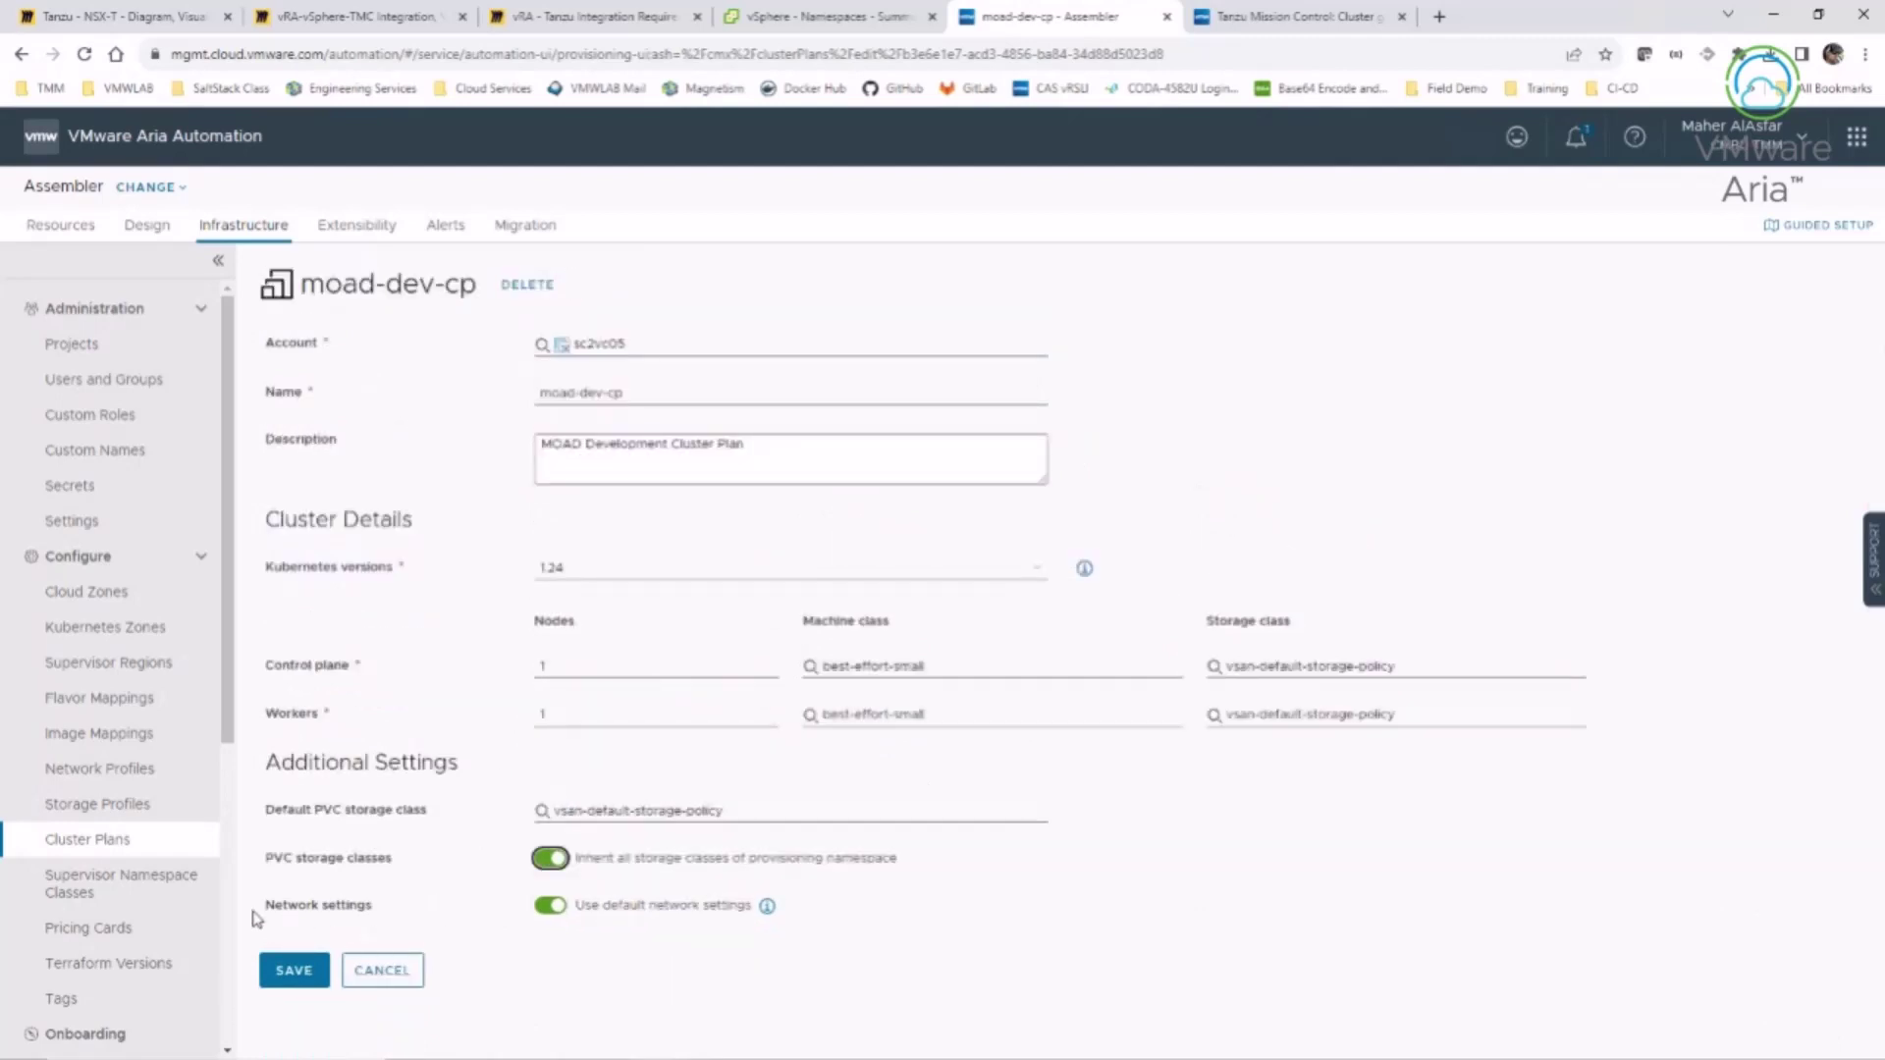
- Disable the default network settings in moad-dev-cp to inspect the custom network YAML, restore them, and leave the plan without saving
click(546, 916)
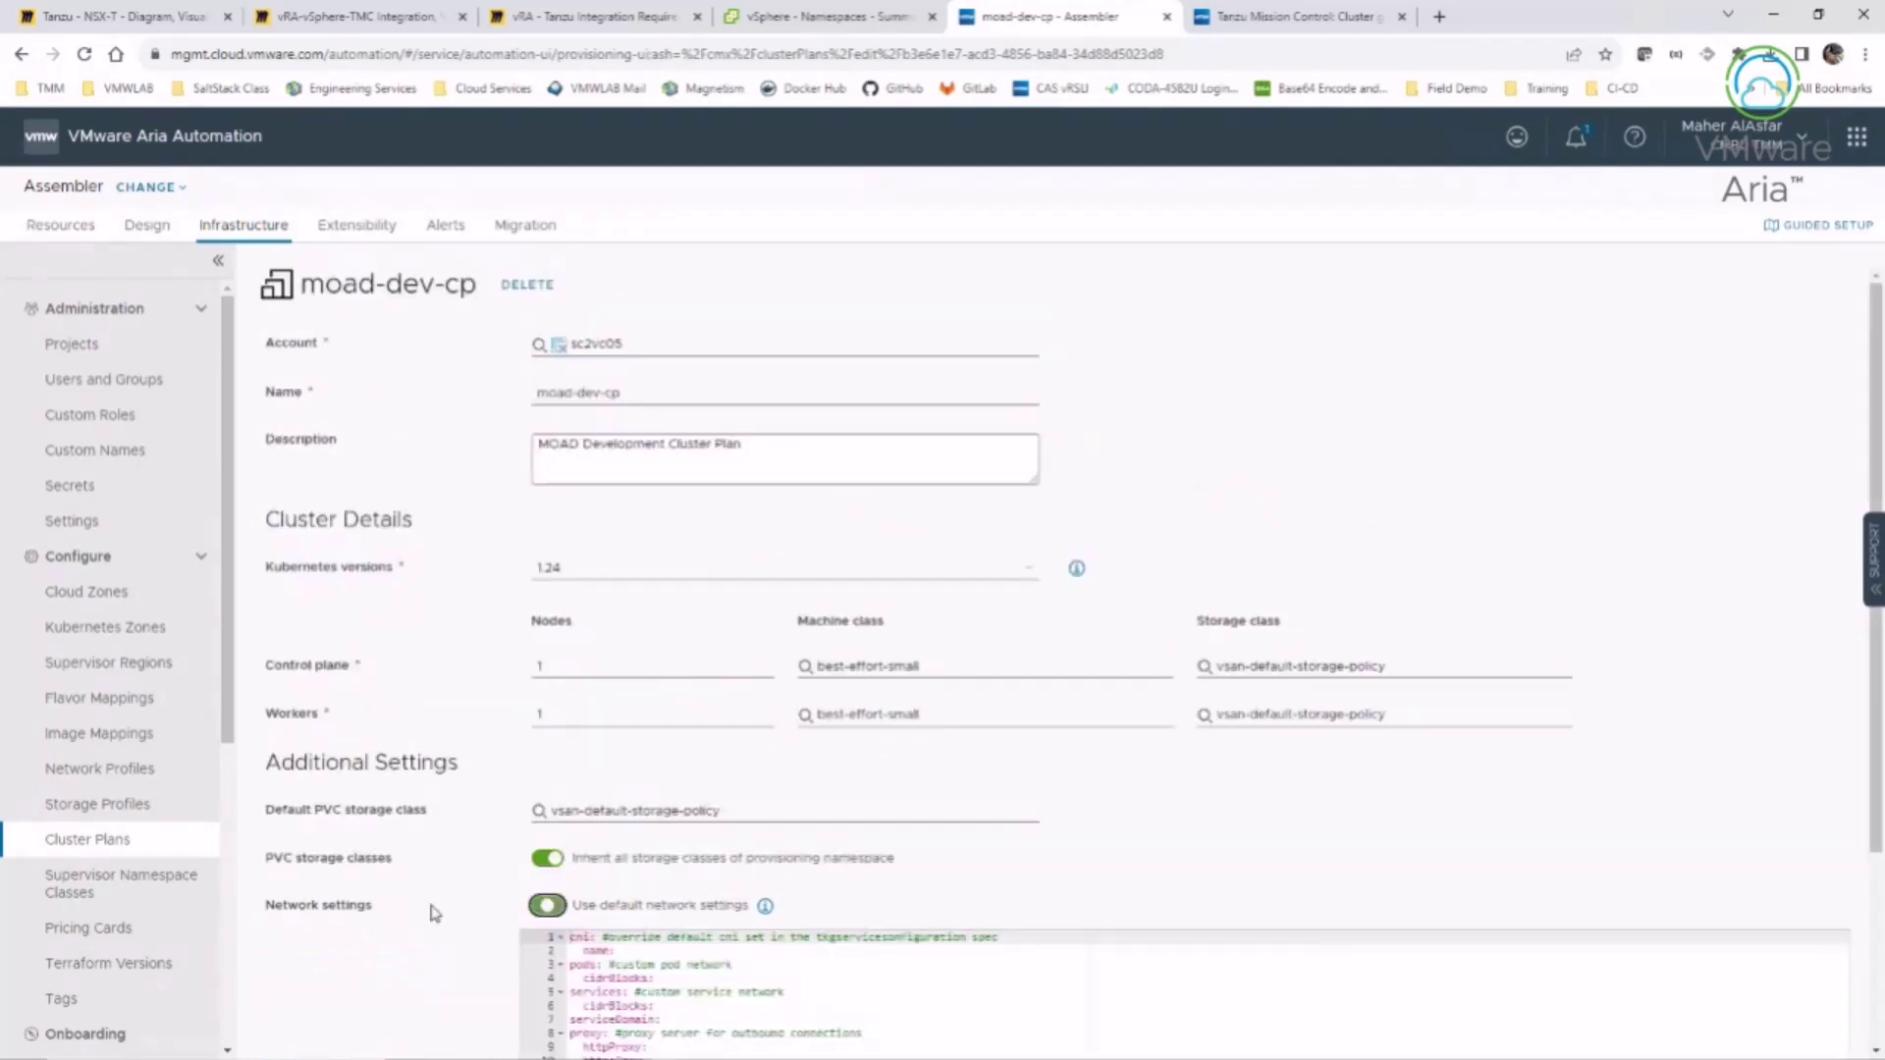
scroll(433, 909, down, 2)
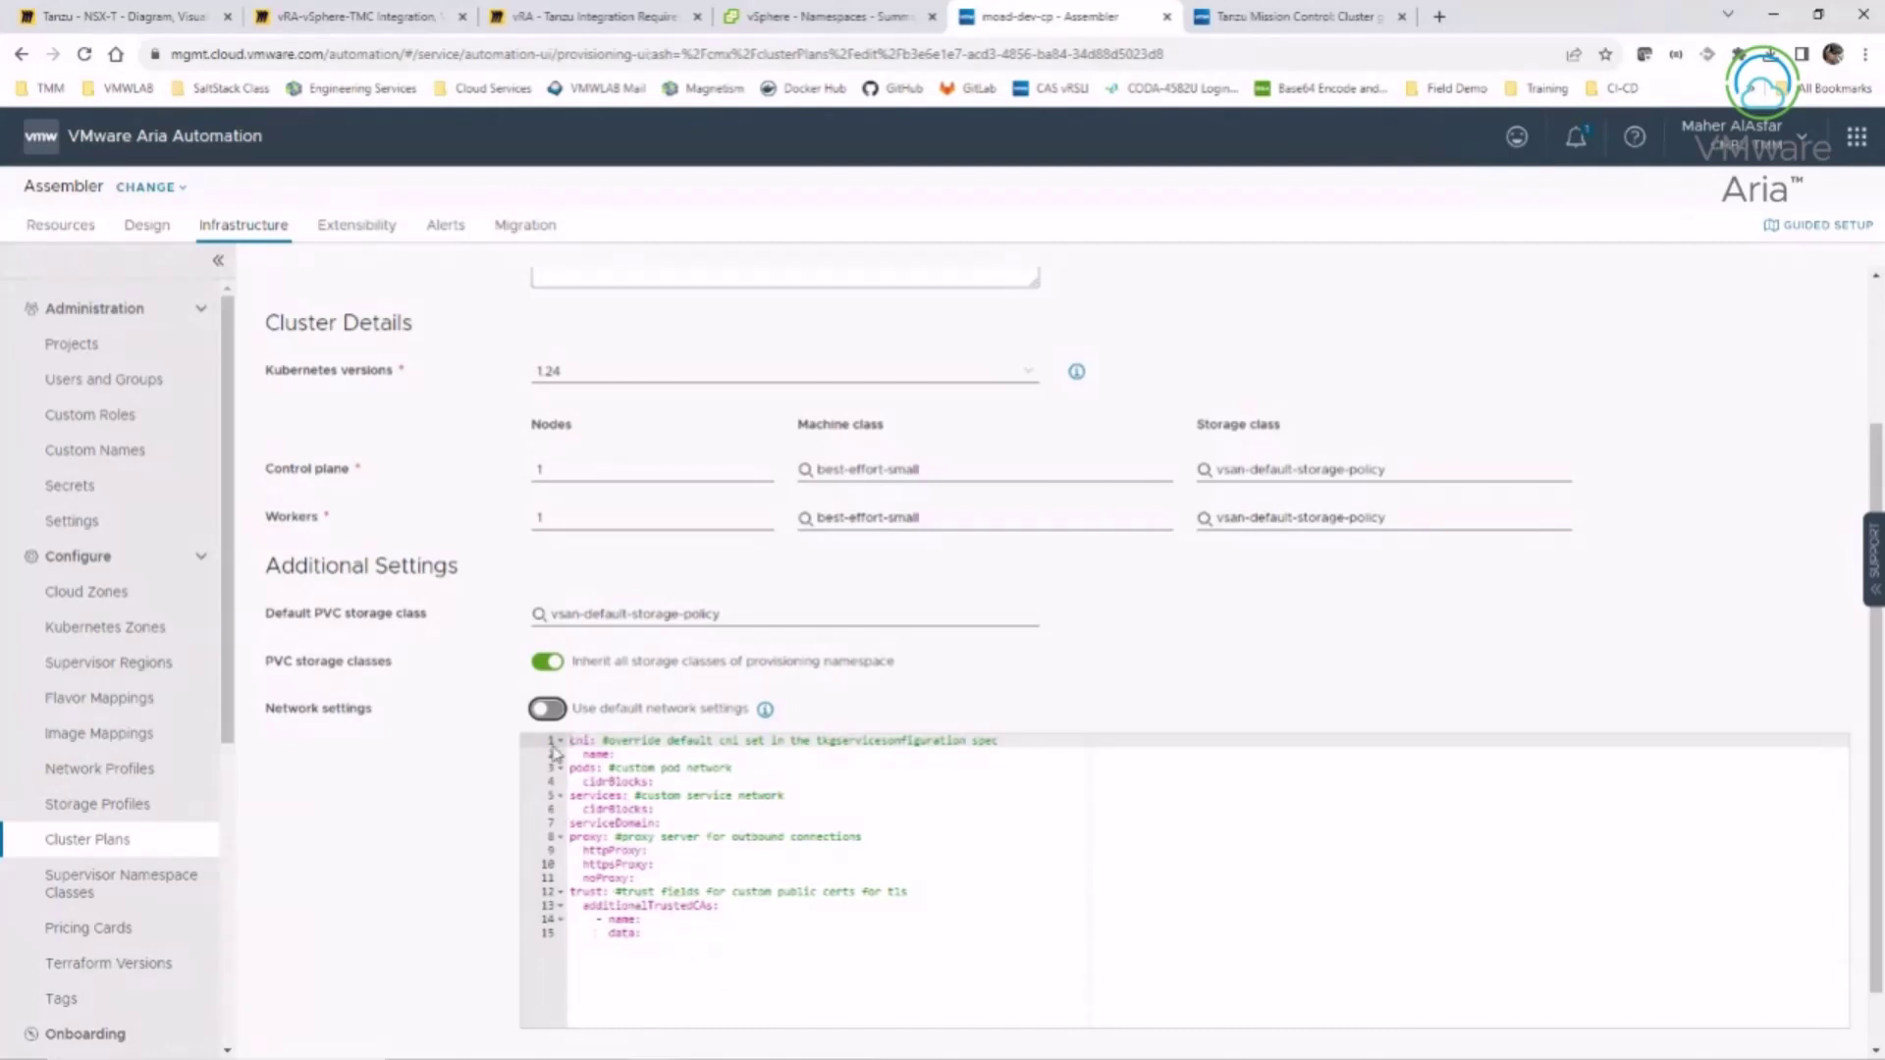
click(547, 709)
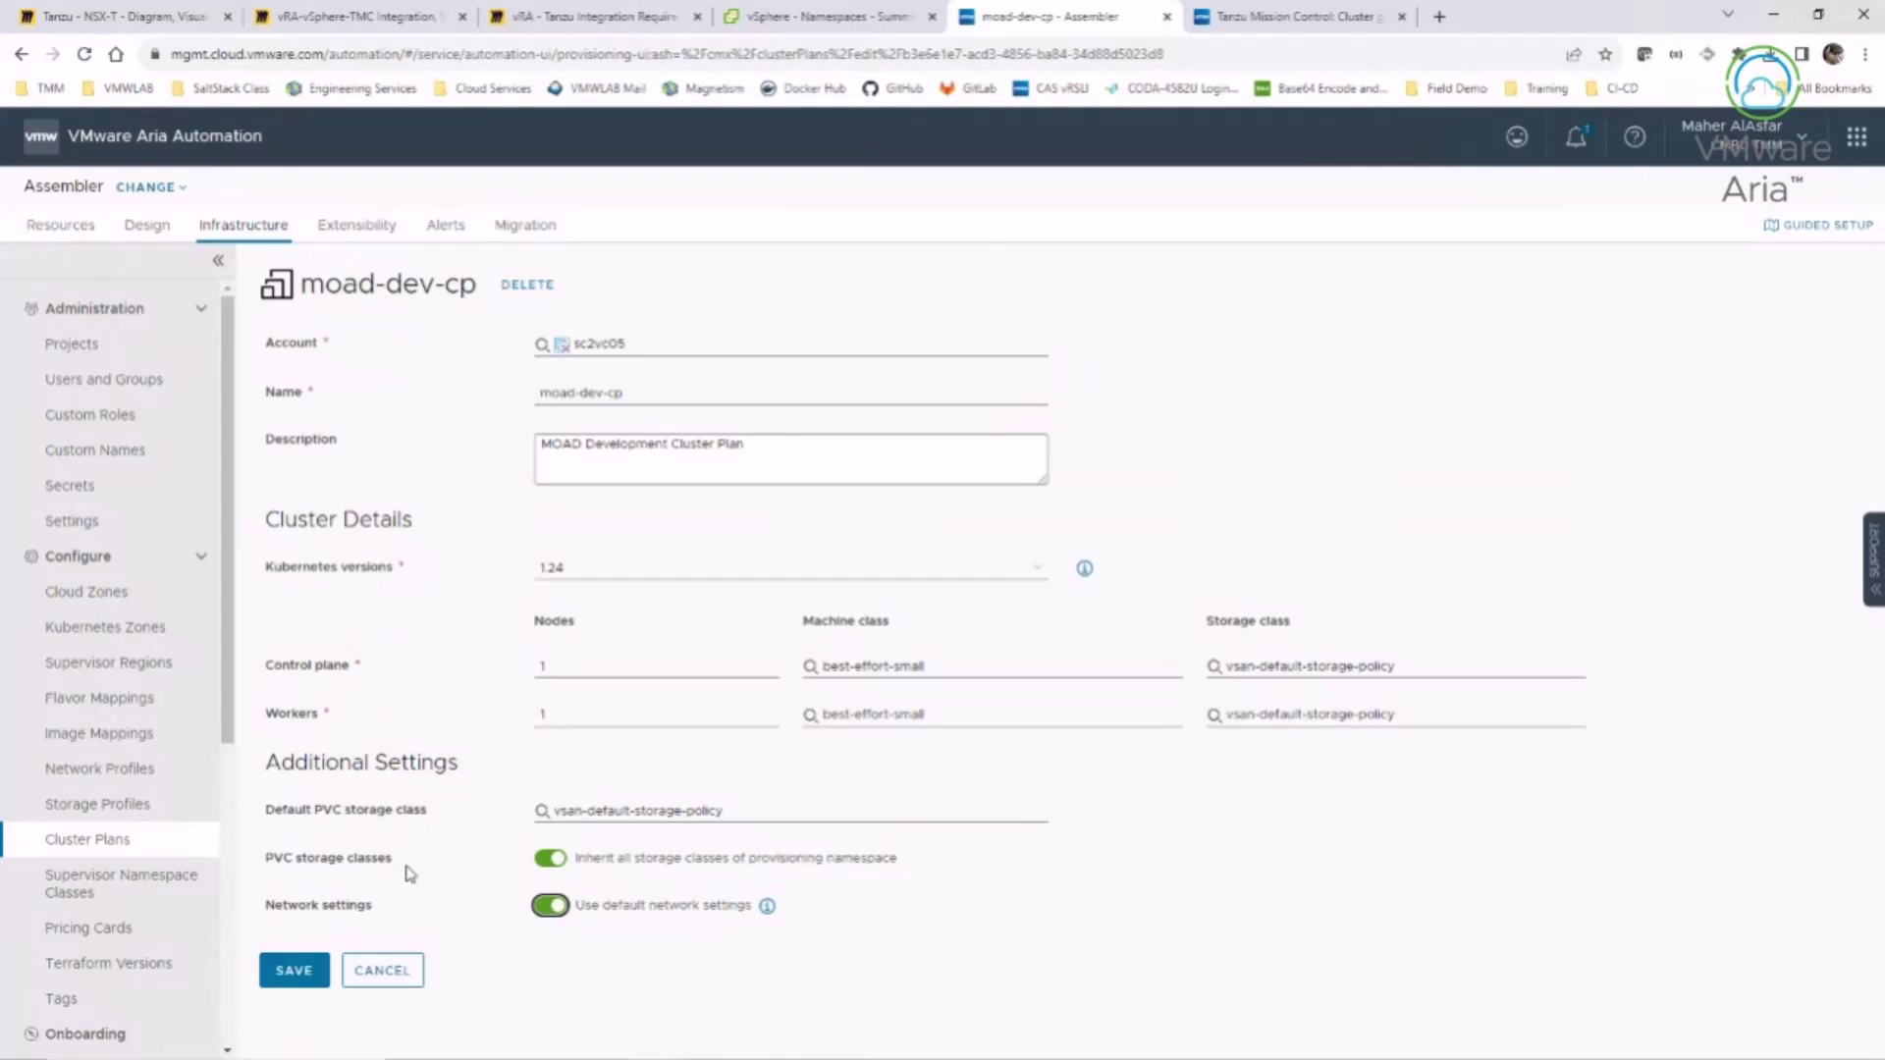
click(381, 987)
click(1164, 727)
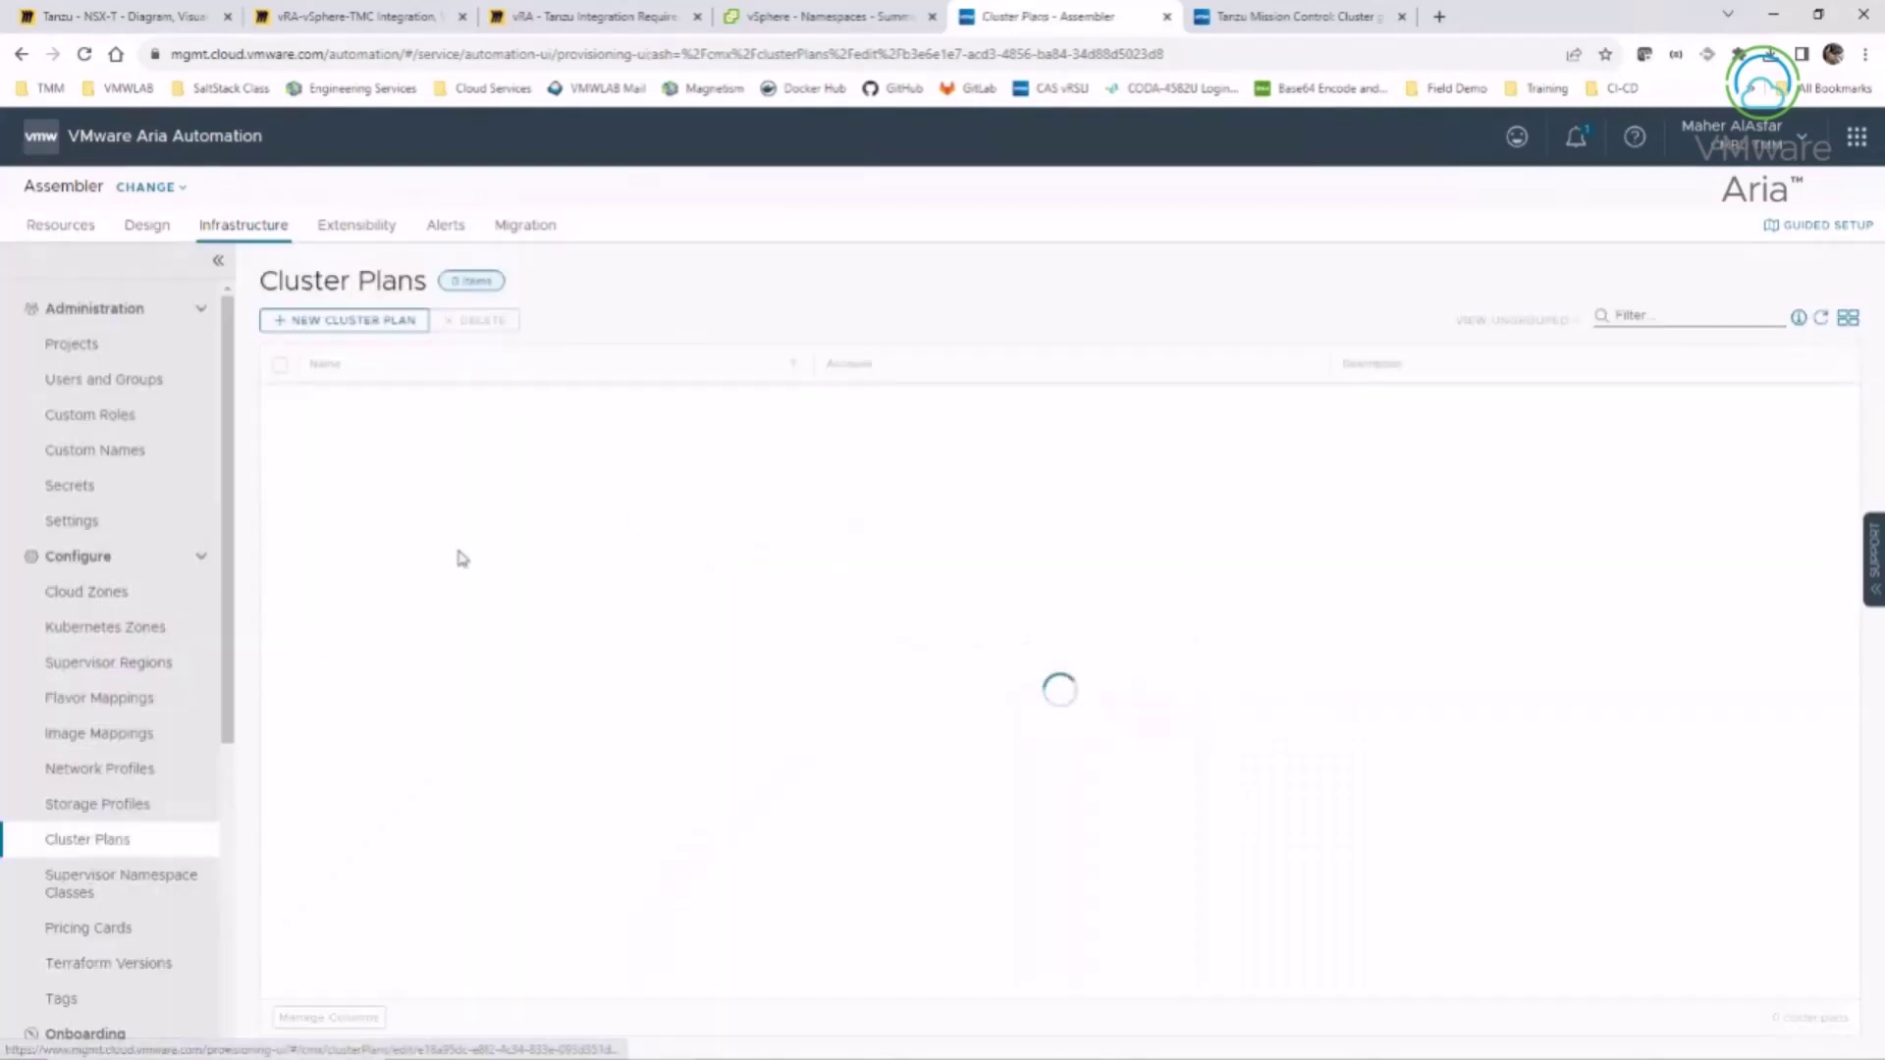
- Open the moad-prod-cp cluster plan, examine its control plane and worker node settings, and close it without saving
click(359, 523)
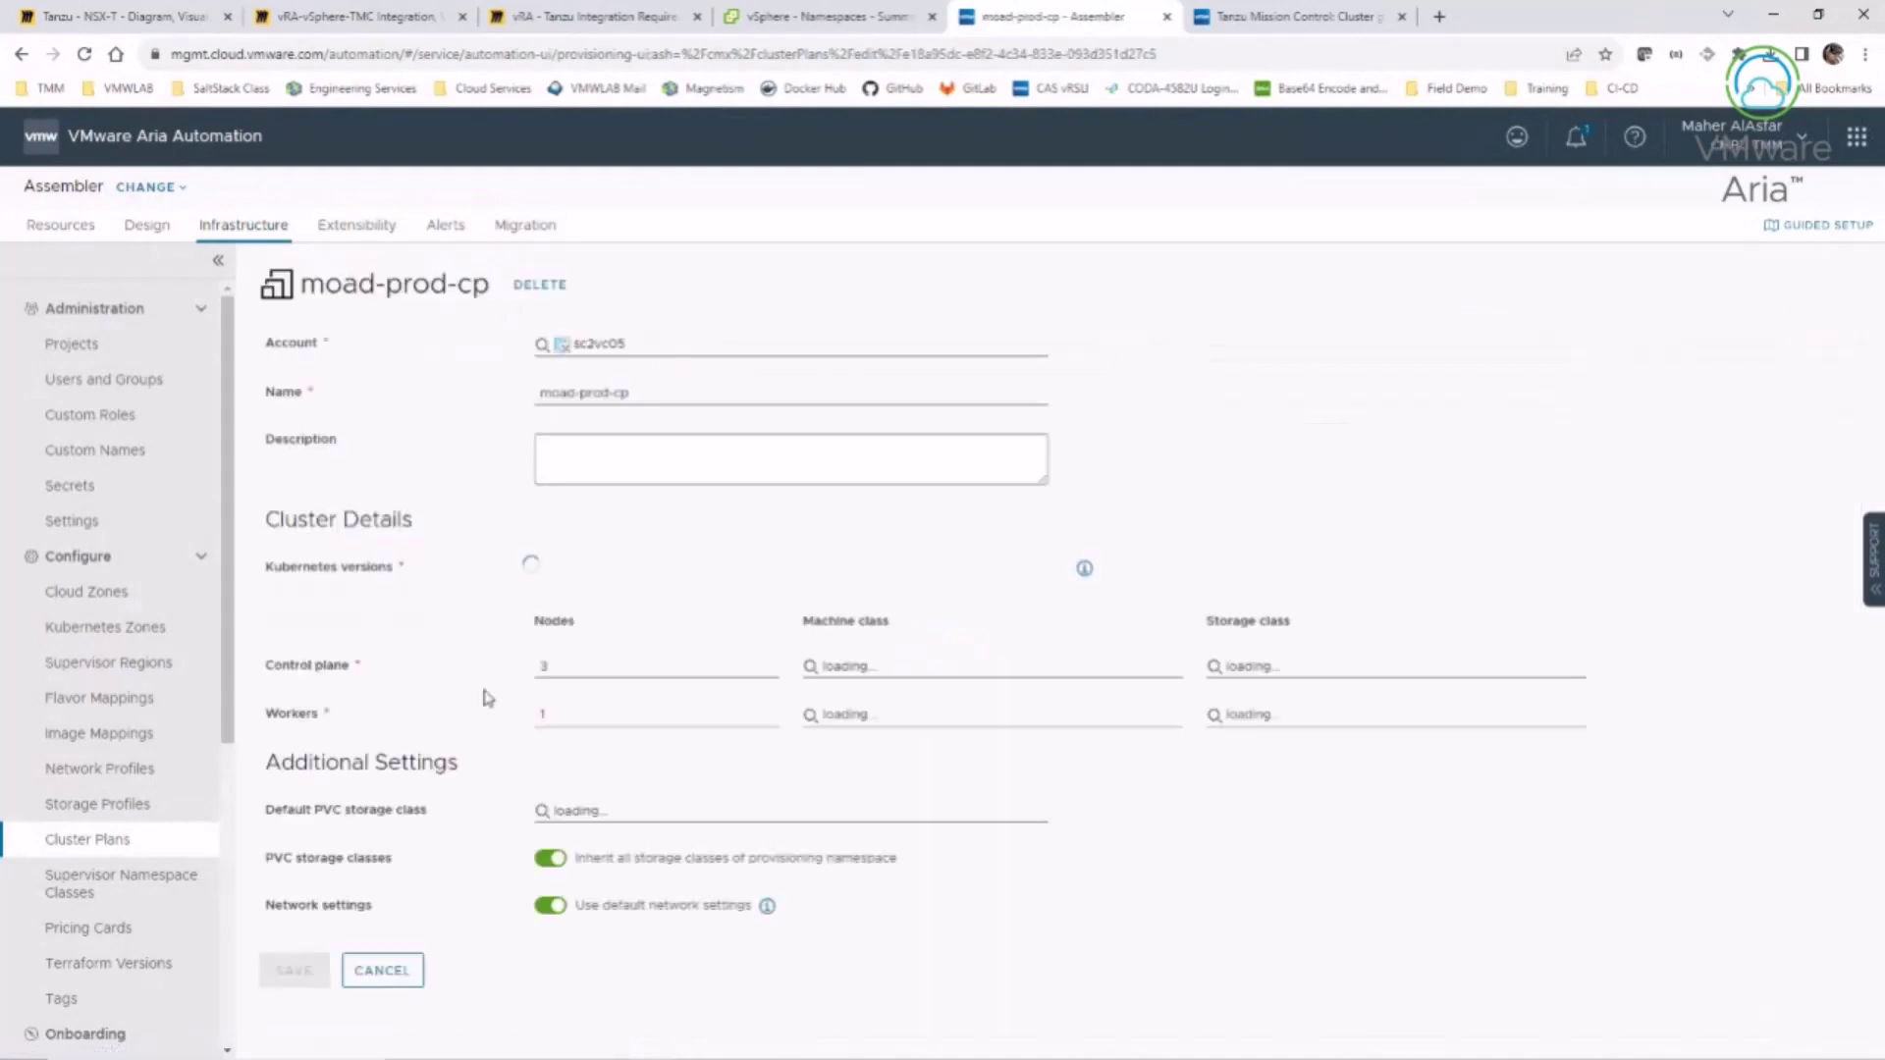
click(558, 676)
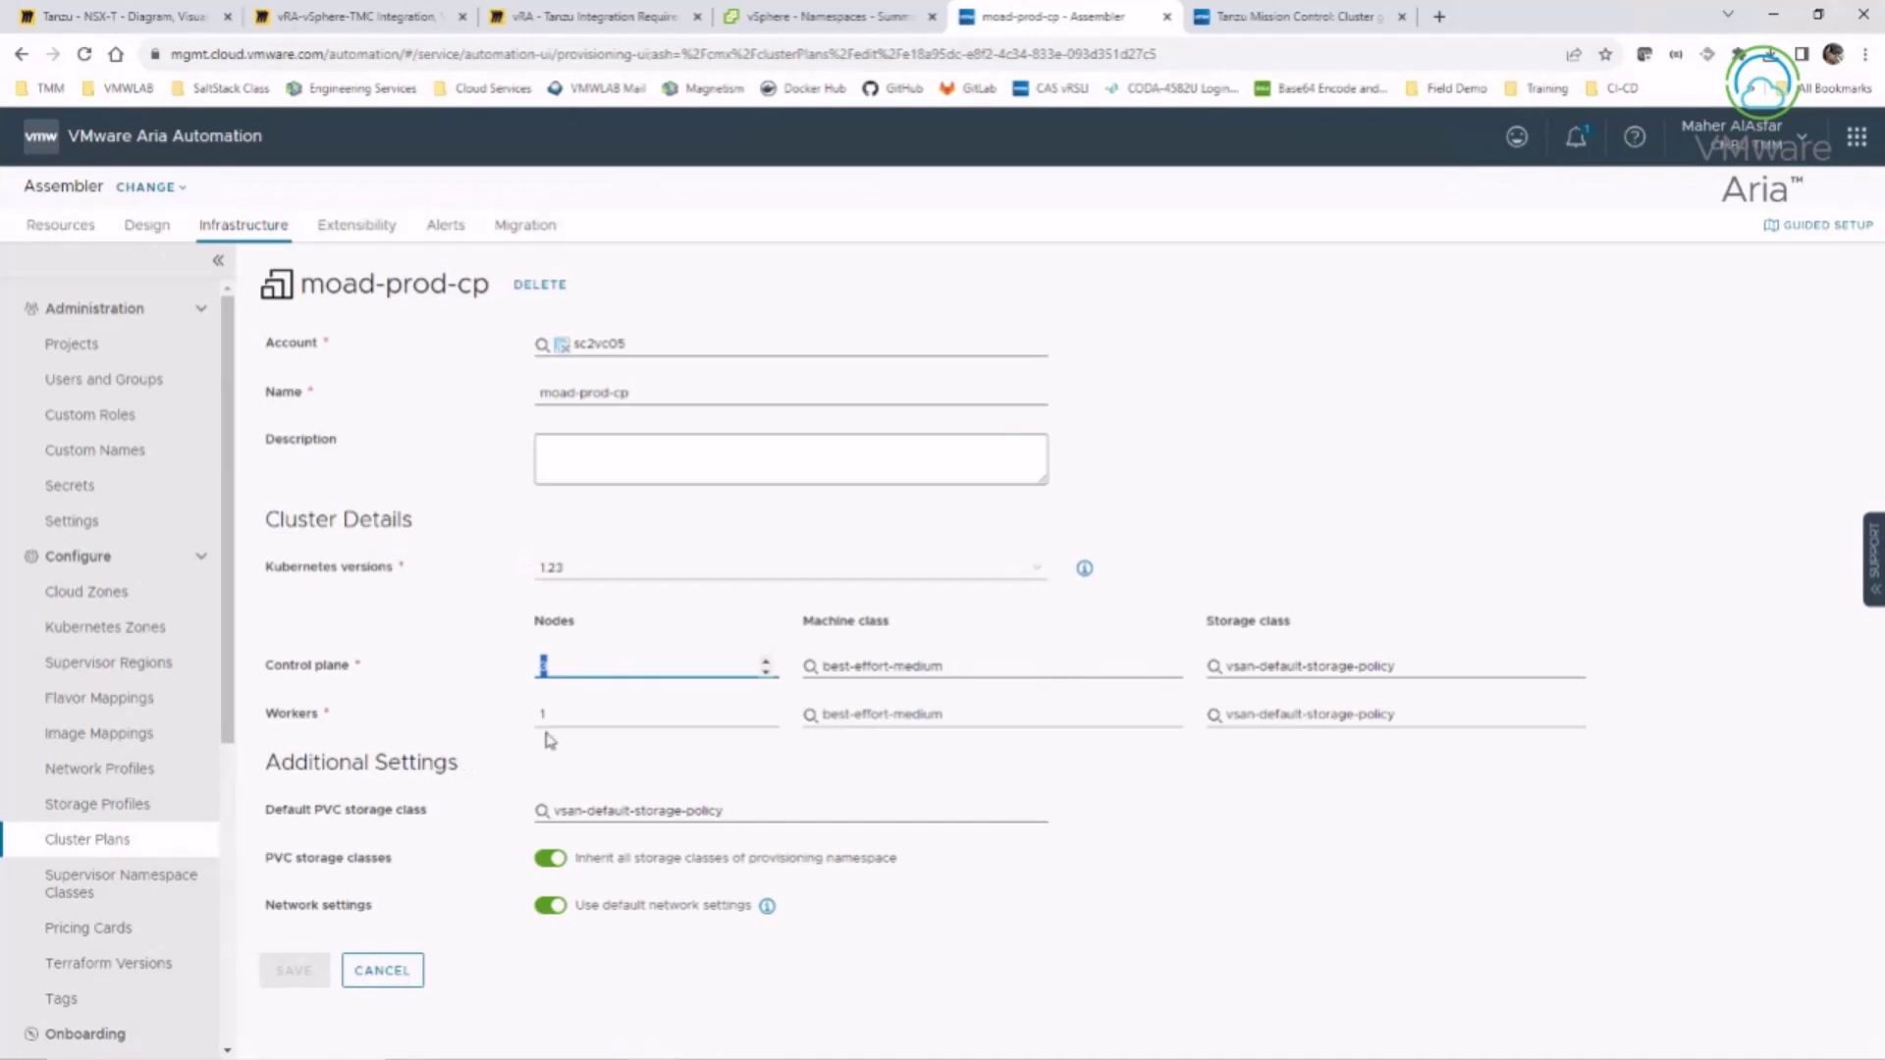
click(576, 714)
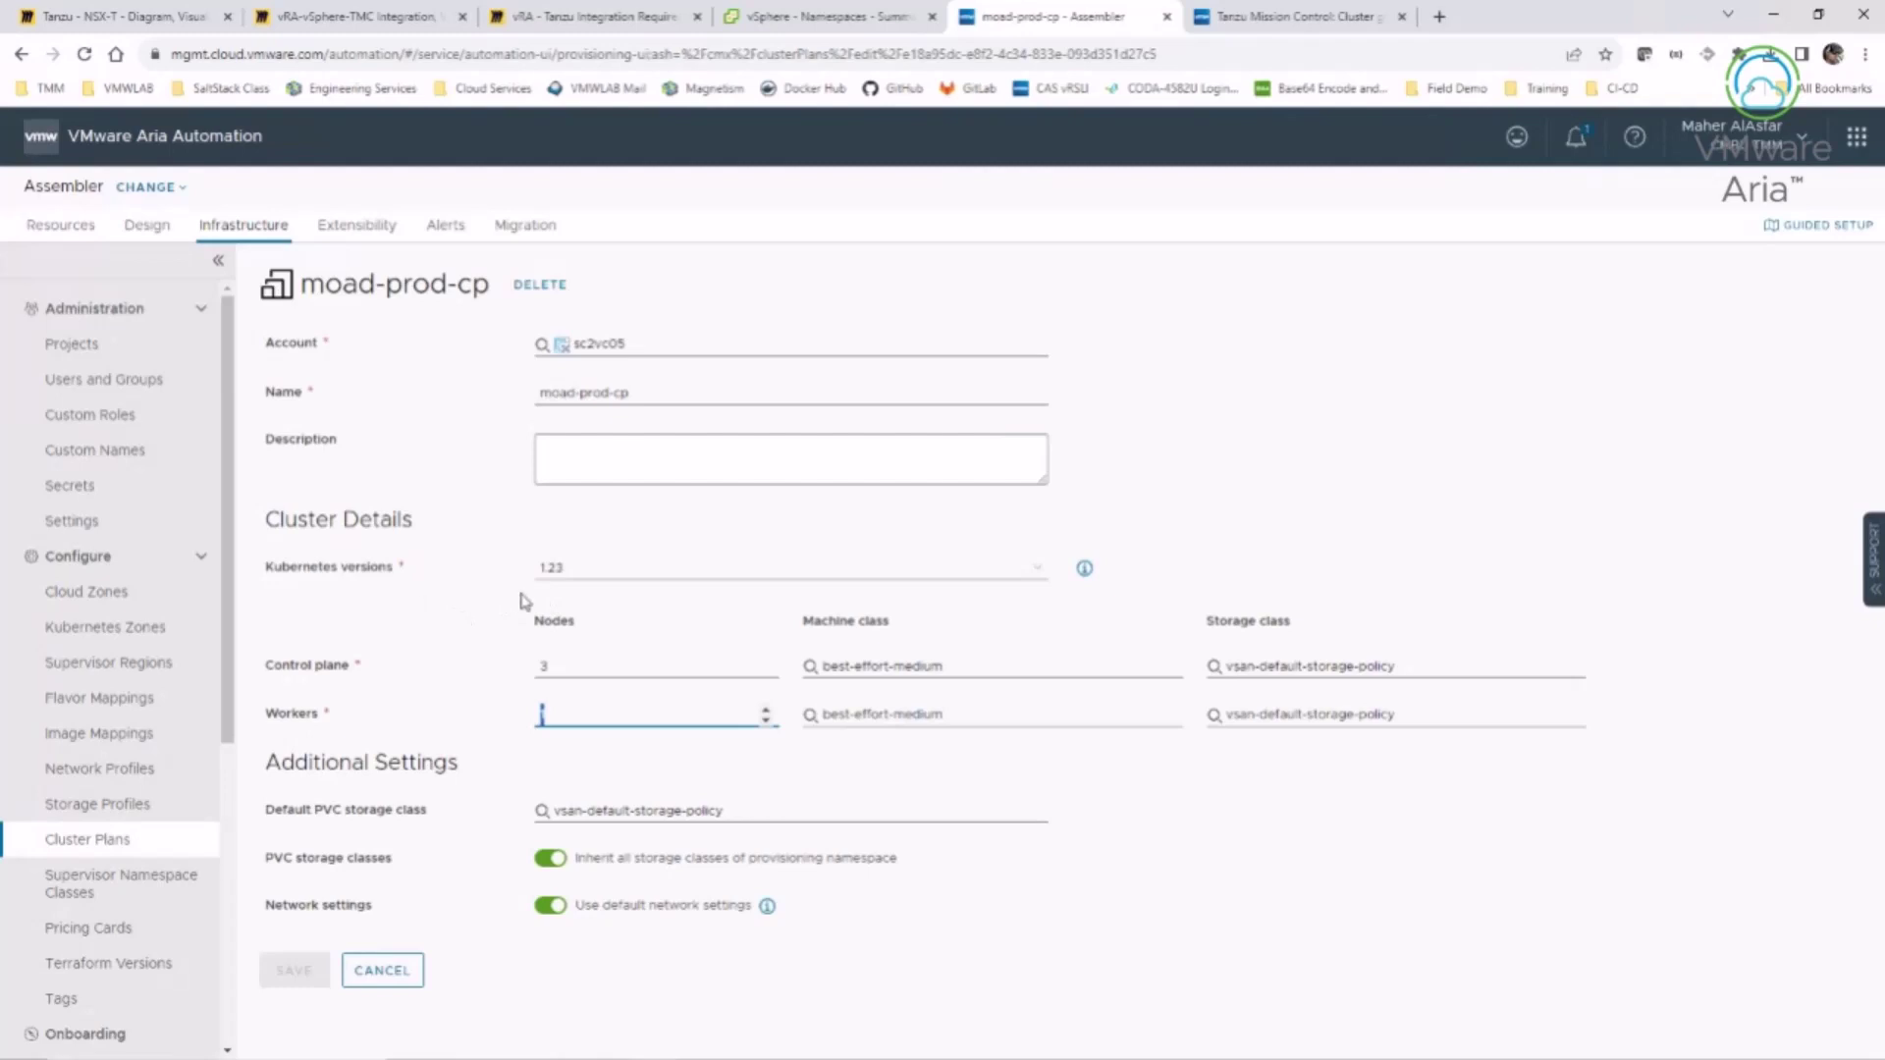
click(381, 970)
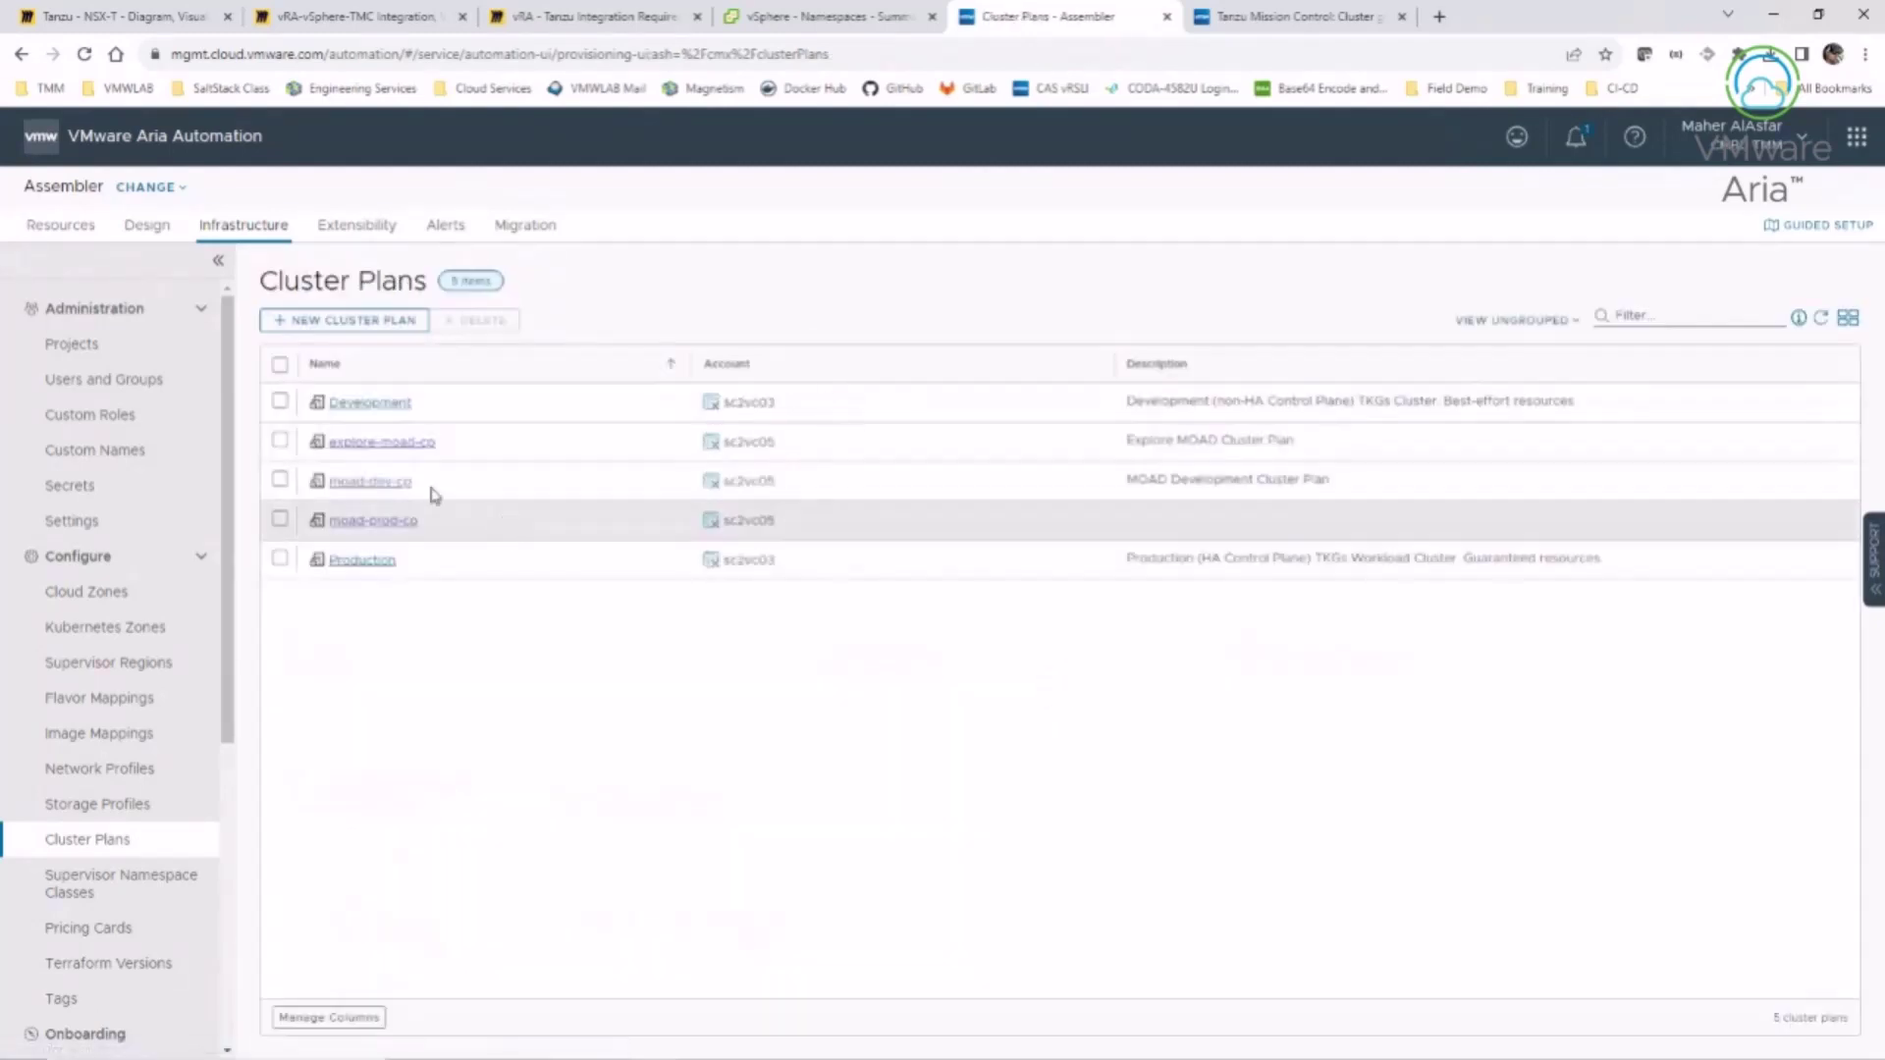
- Review the cluster plan options and constraint tags in the MOAD TKG code, and check the matching cluster groups in Tanzu Mission Control
click(144, 228)
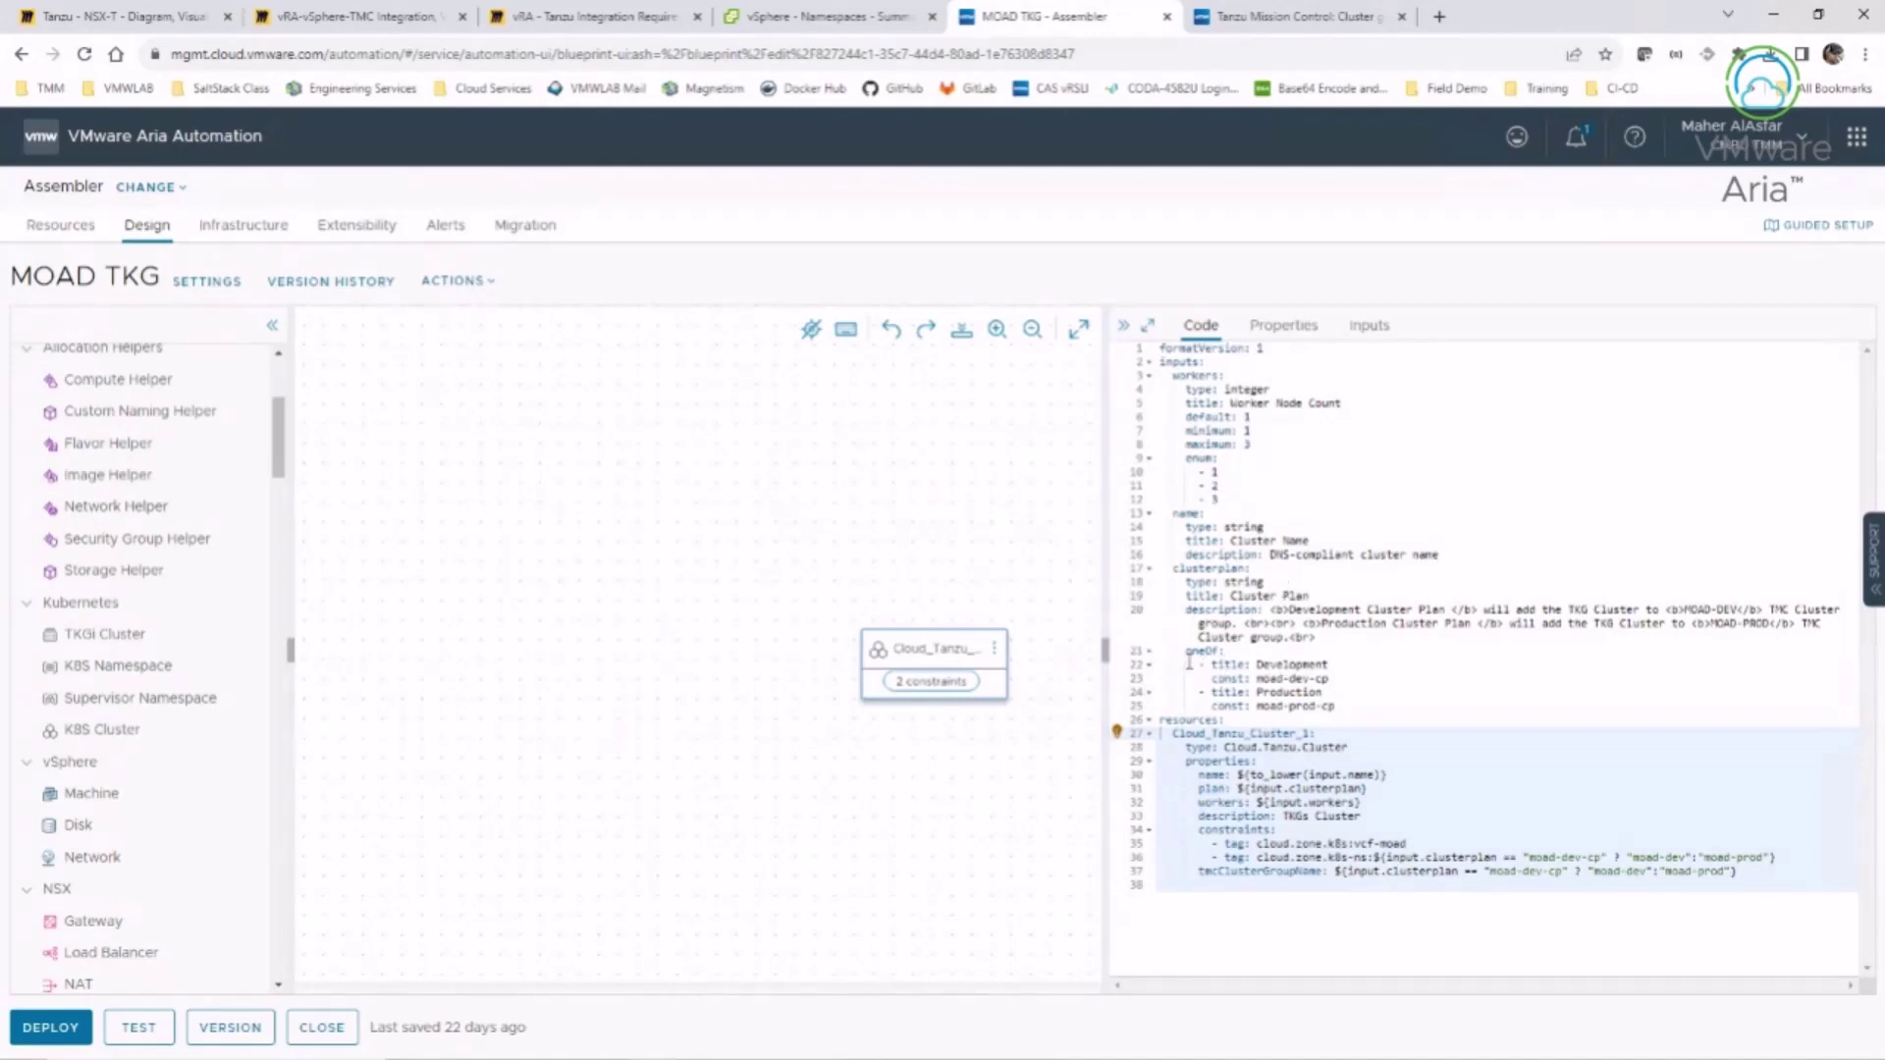
drag(1257, 664, 1322, 693)
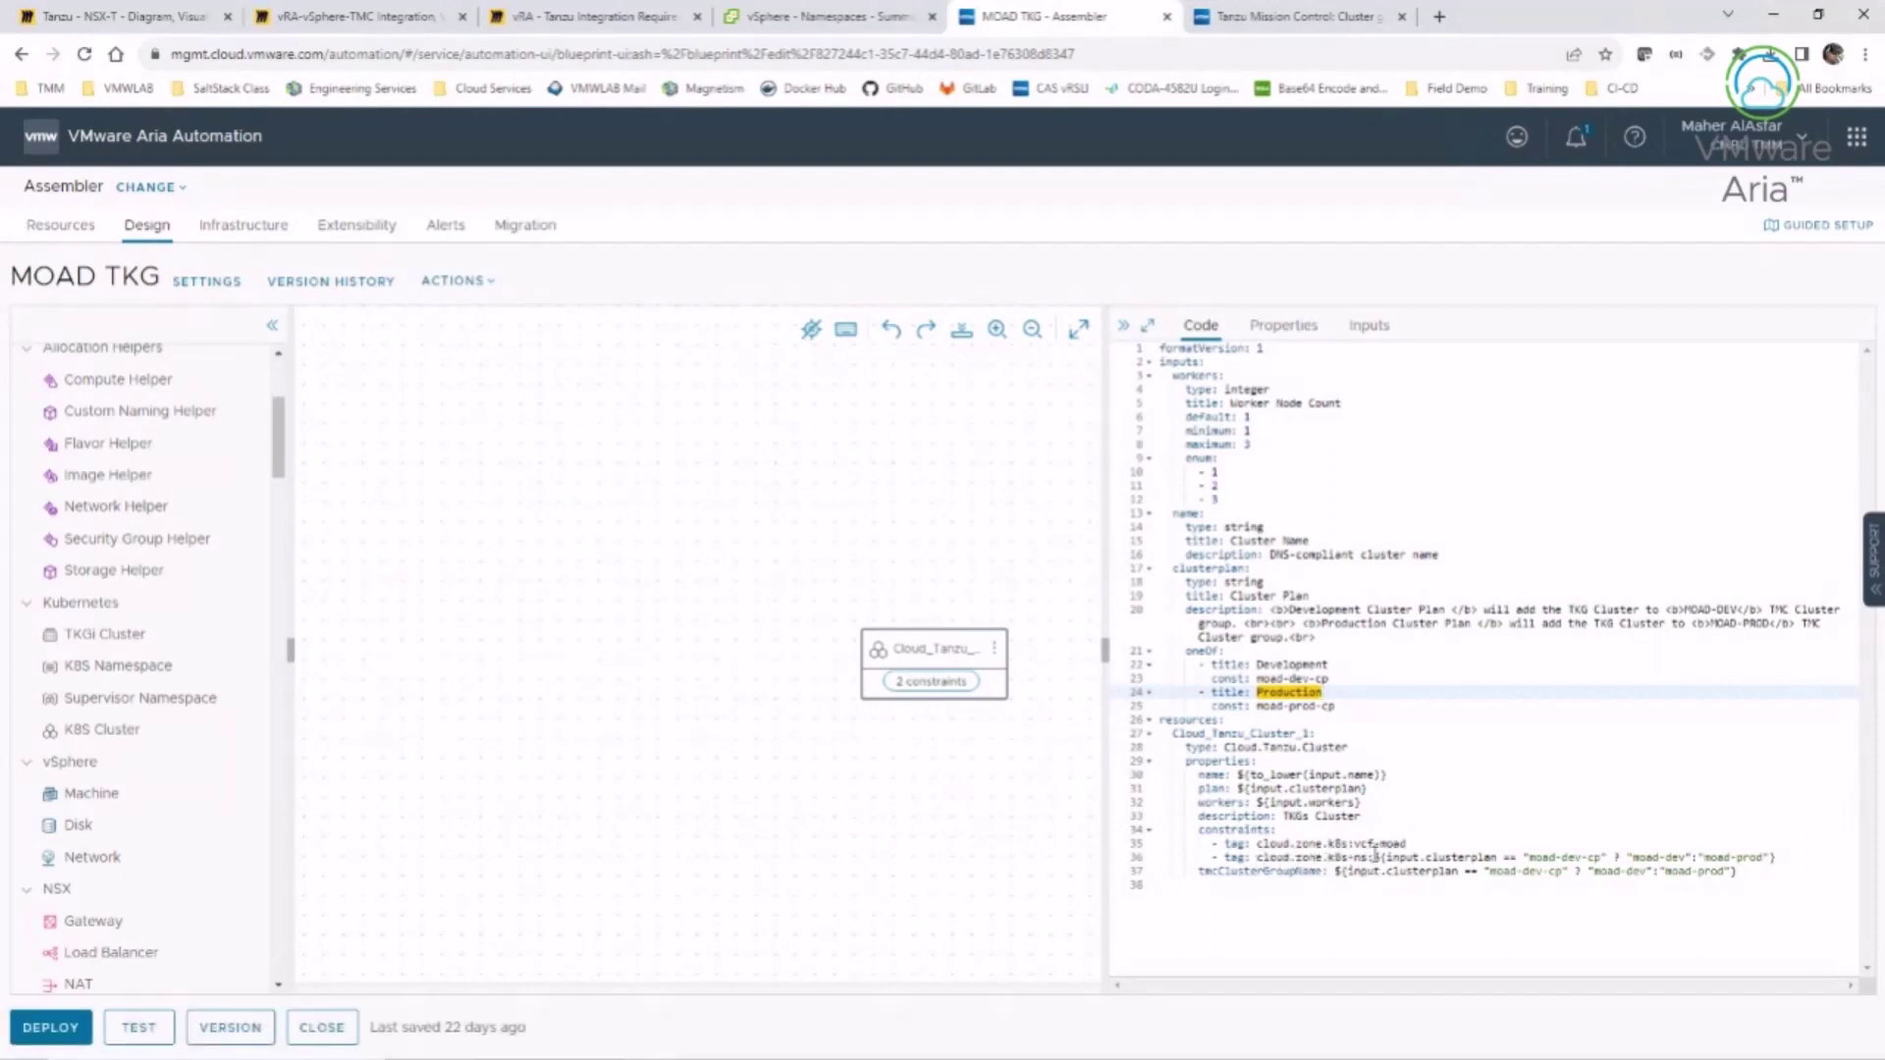
key(End)
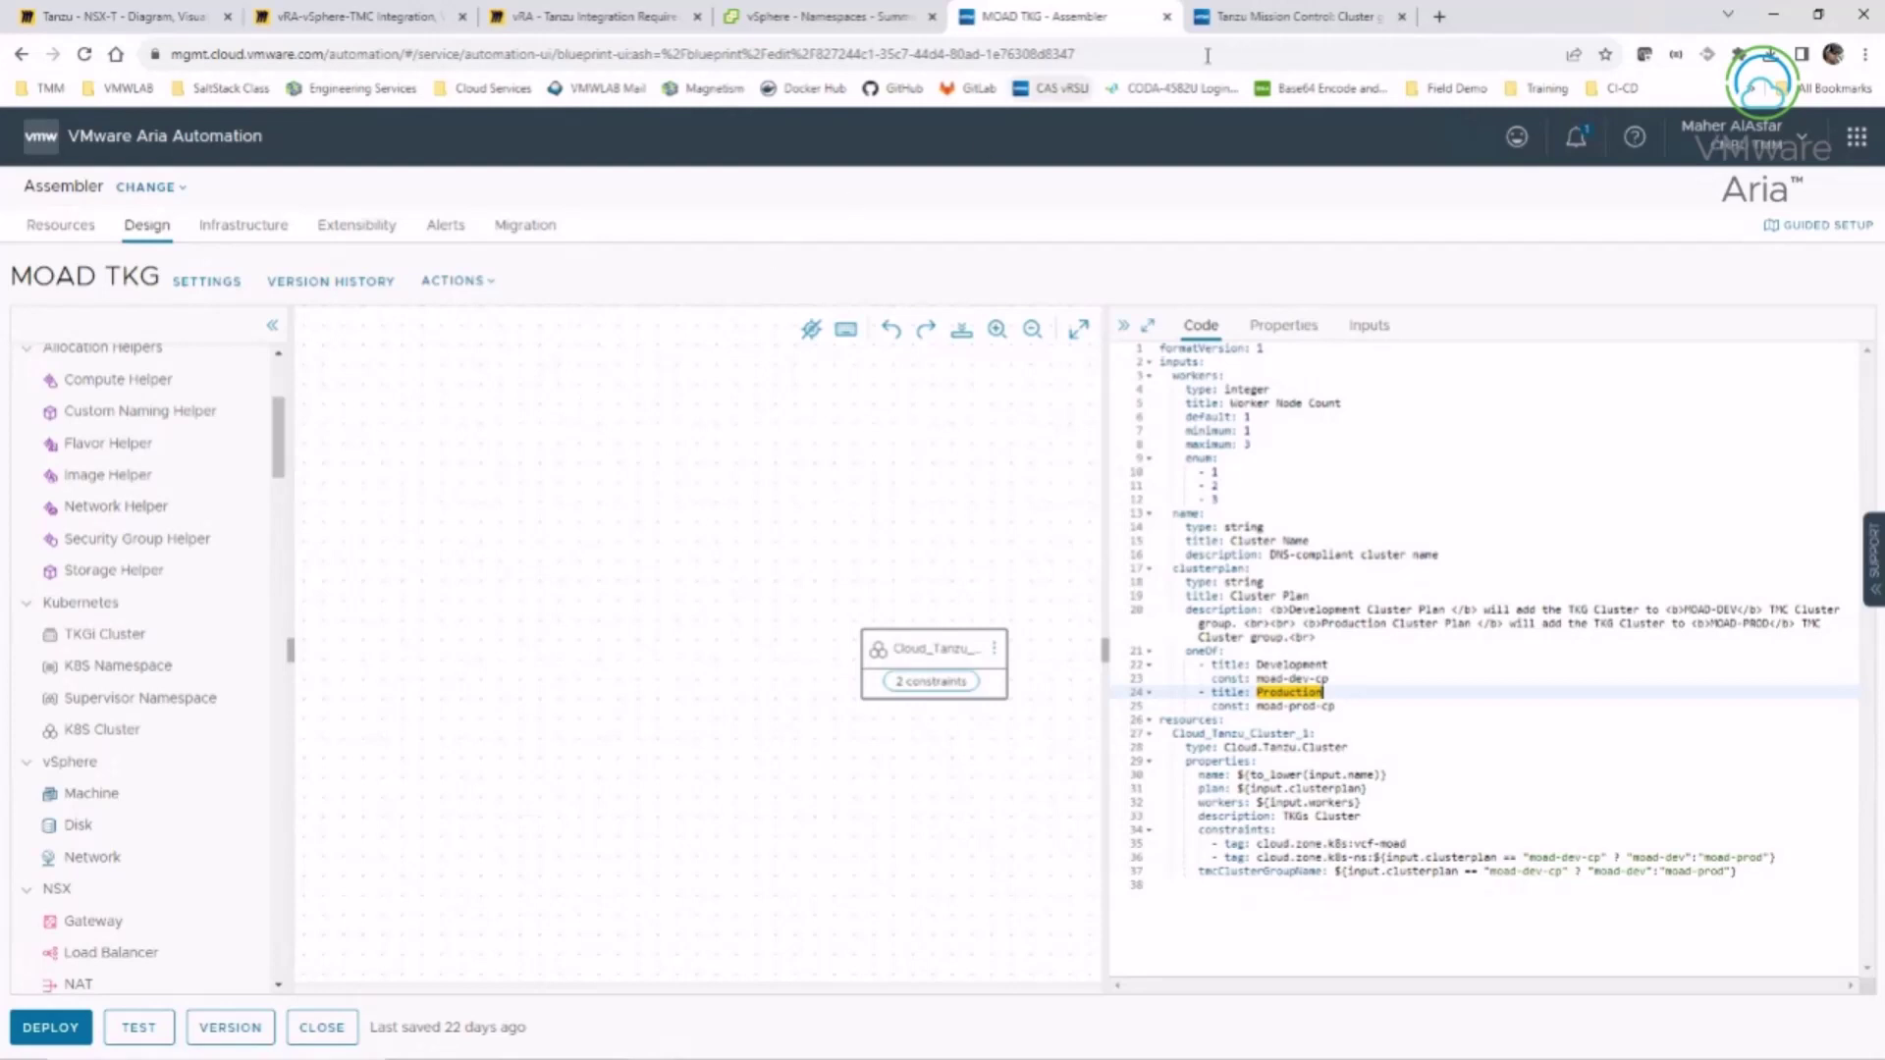
click(1265, 23)
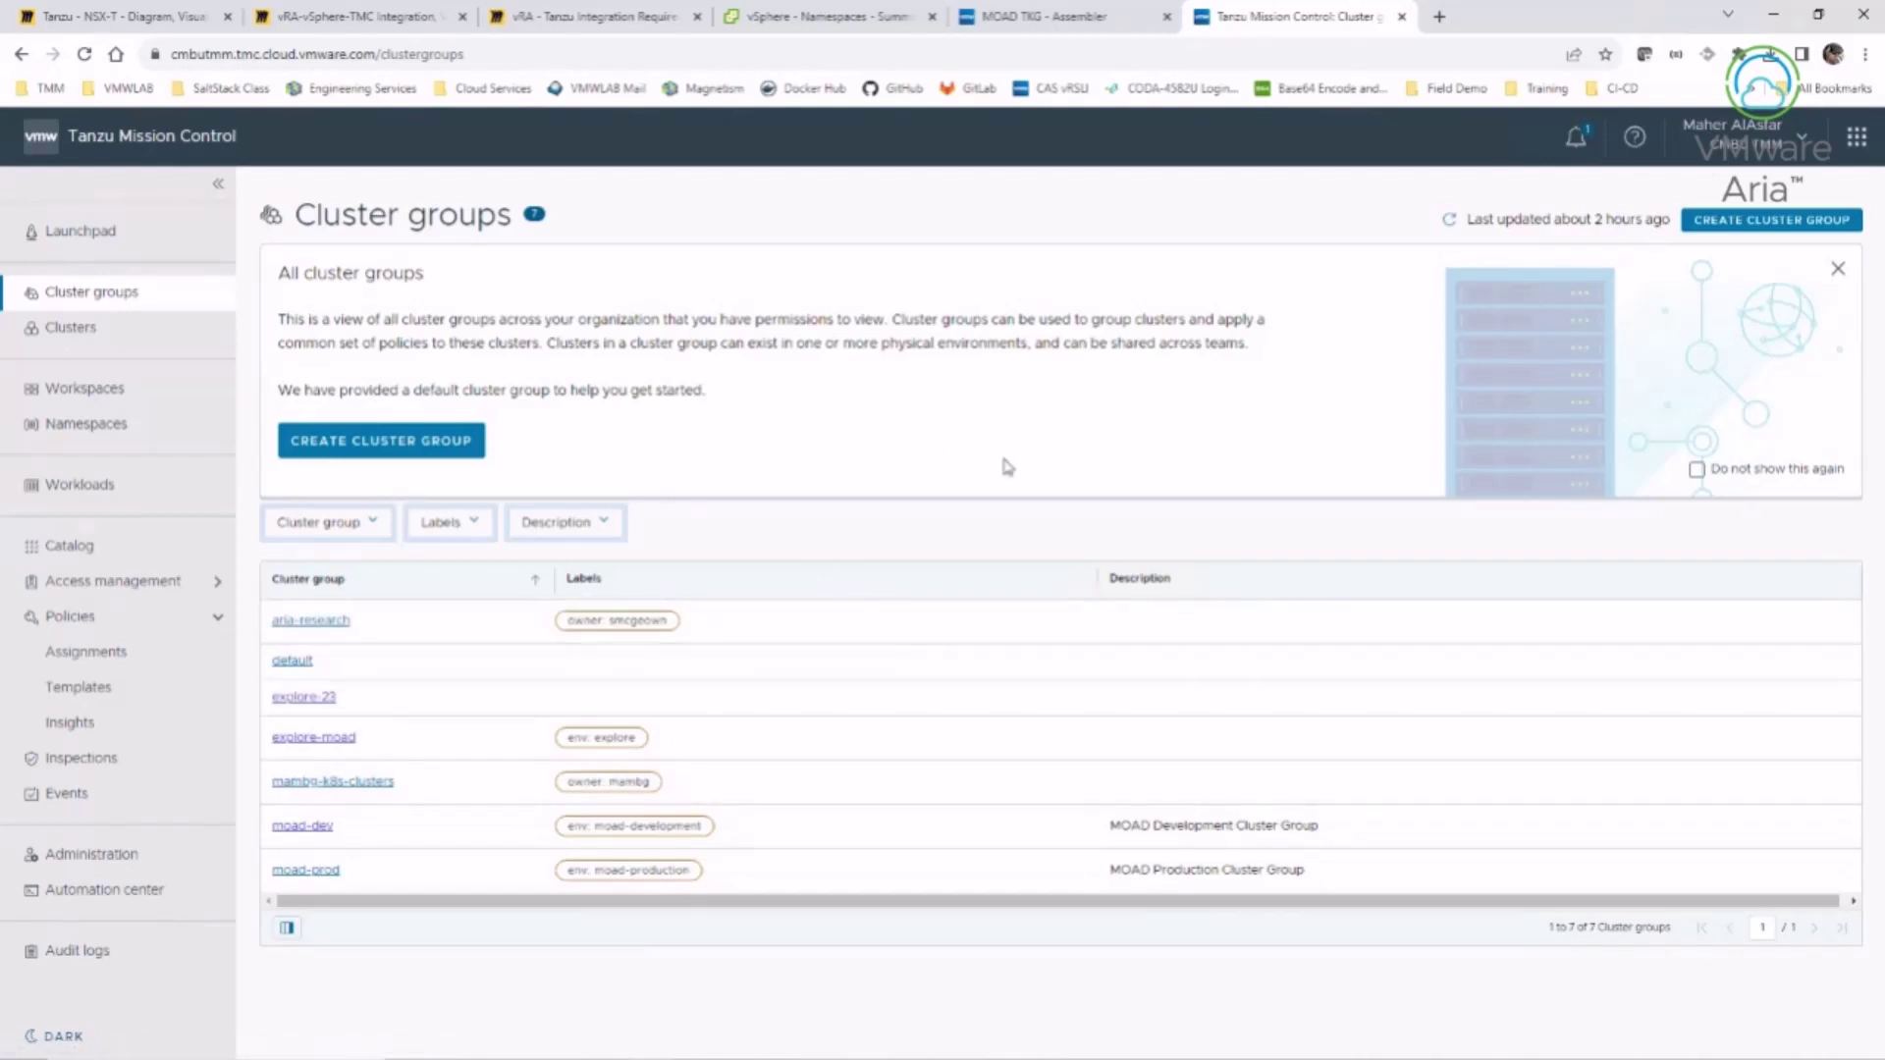
click(1098, 25)
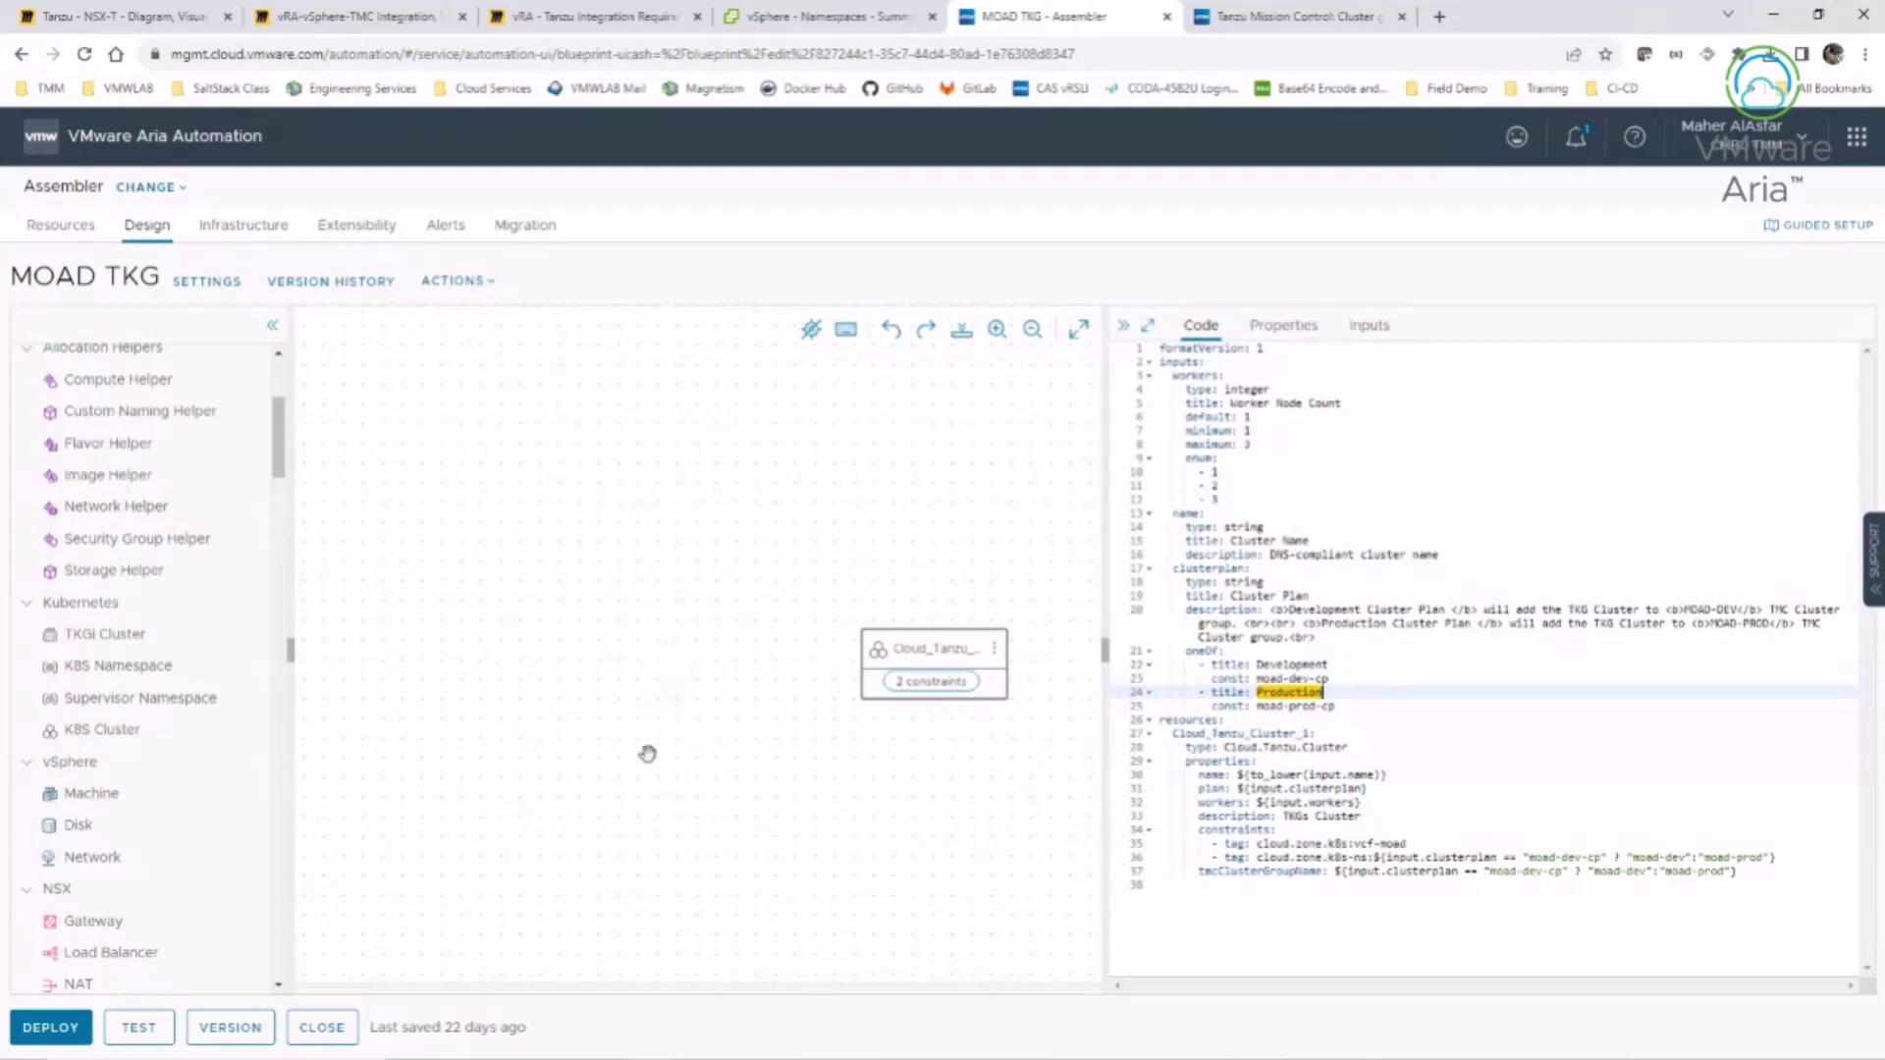
- Close the MOAD TKG template, browse the deployments, and review the available actions and lease expiry of TKC-1
click(322, 1026)
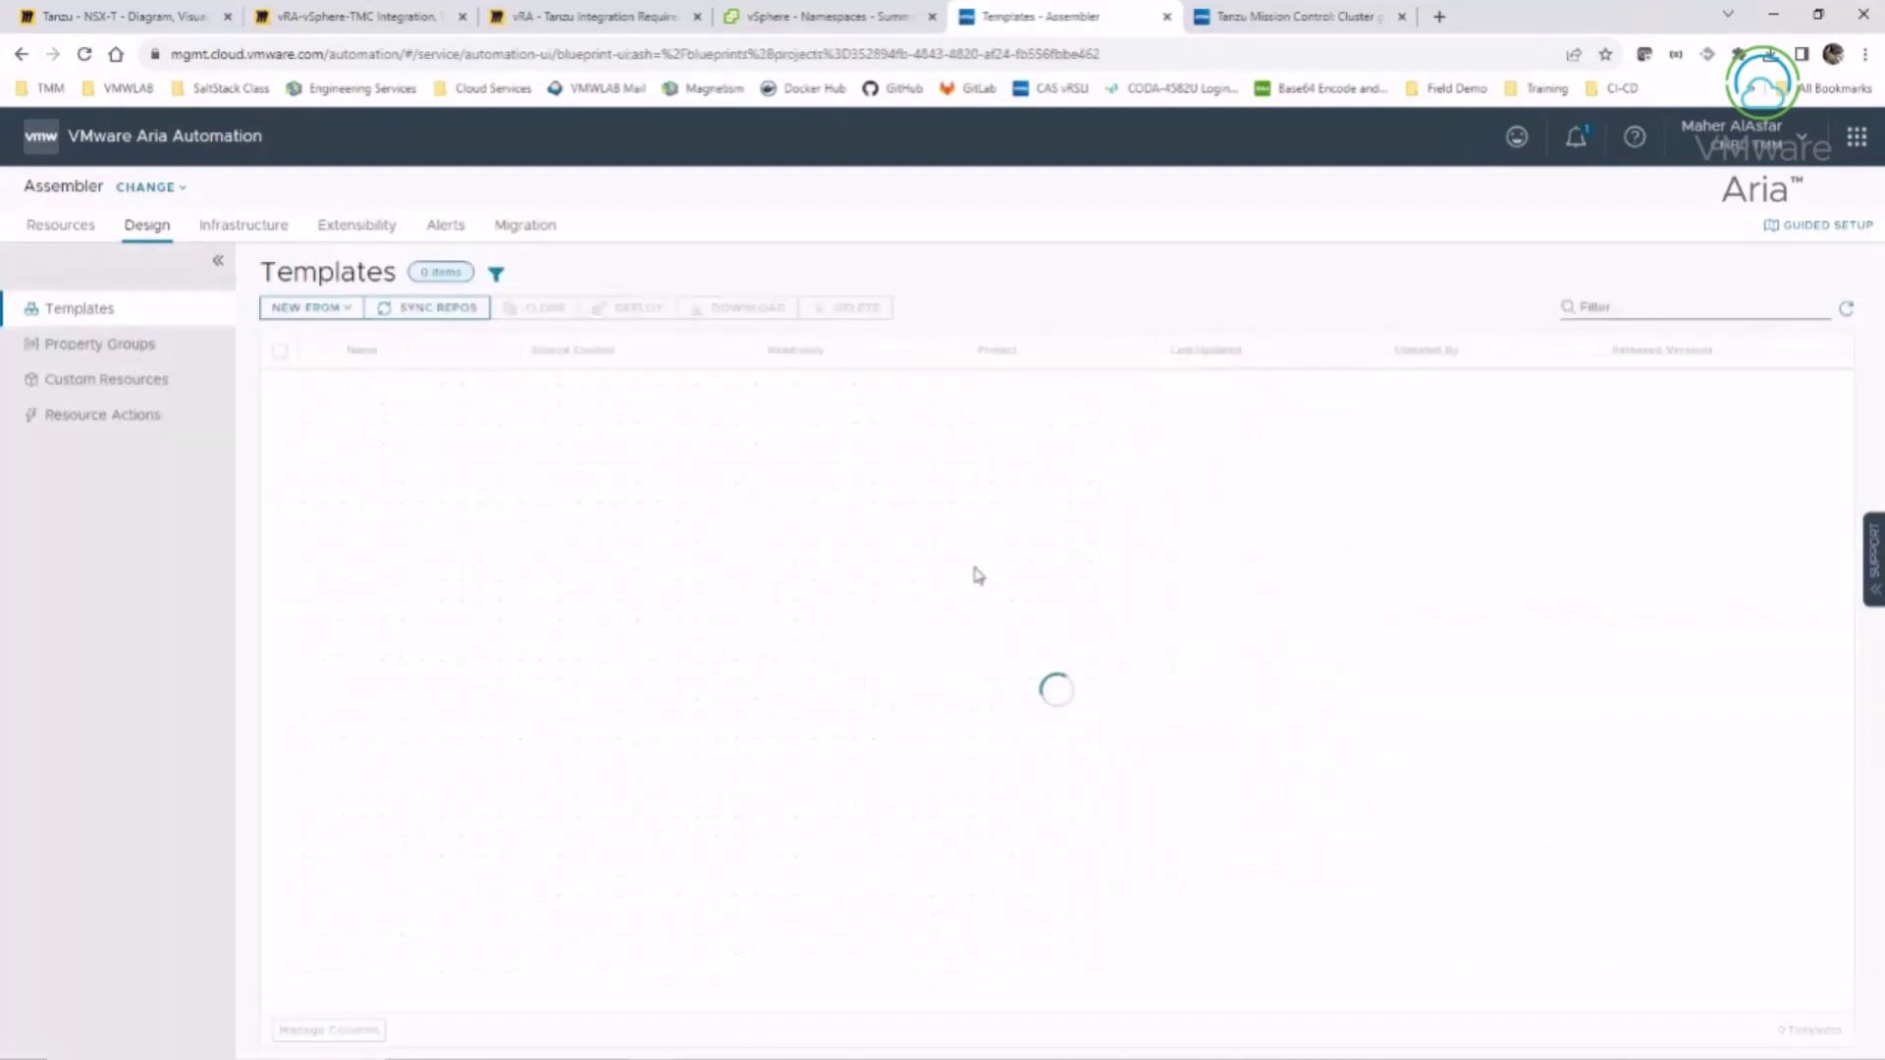
click(60, 225)
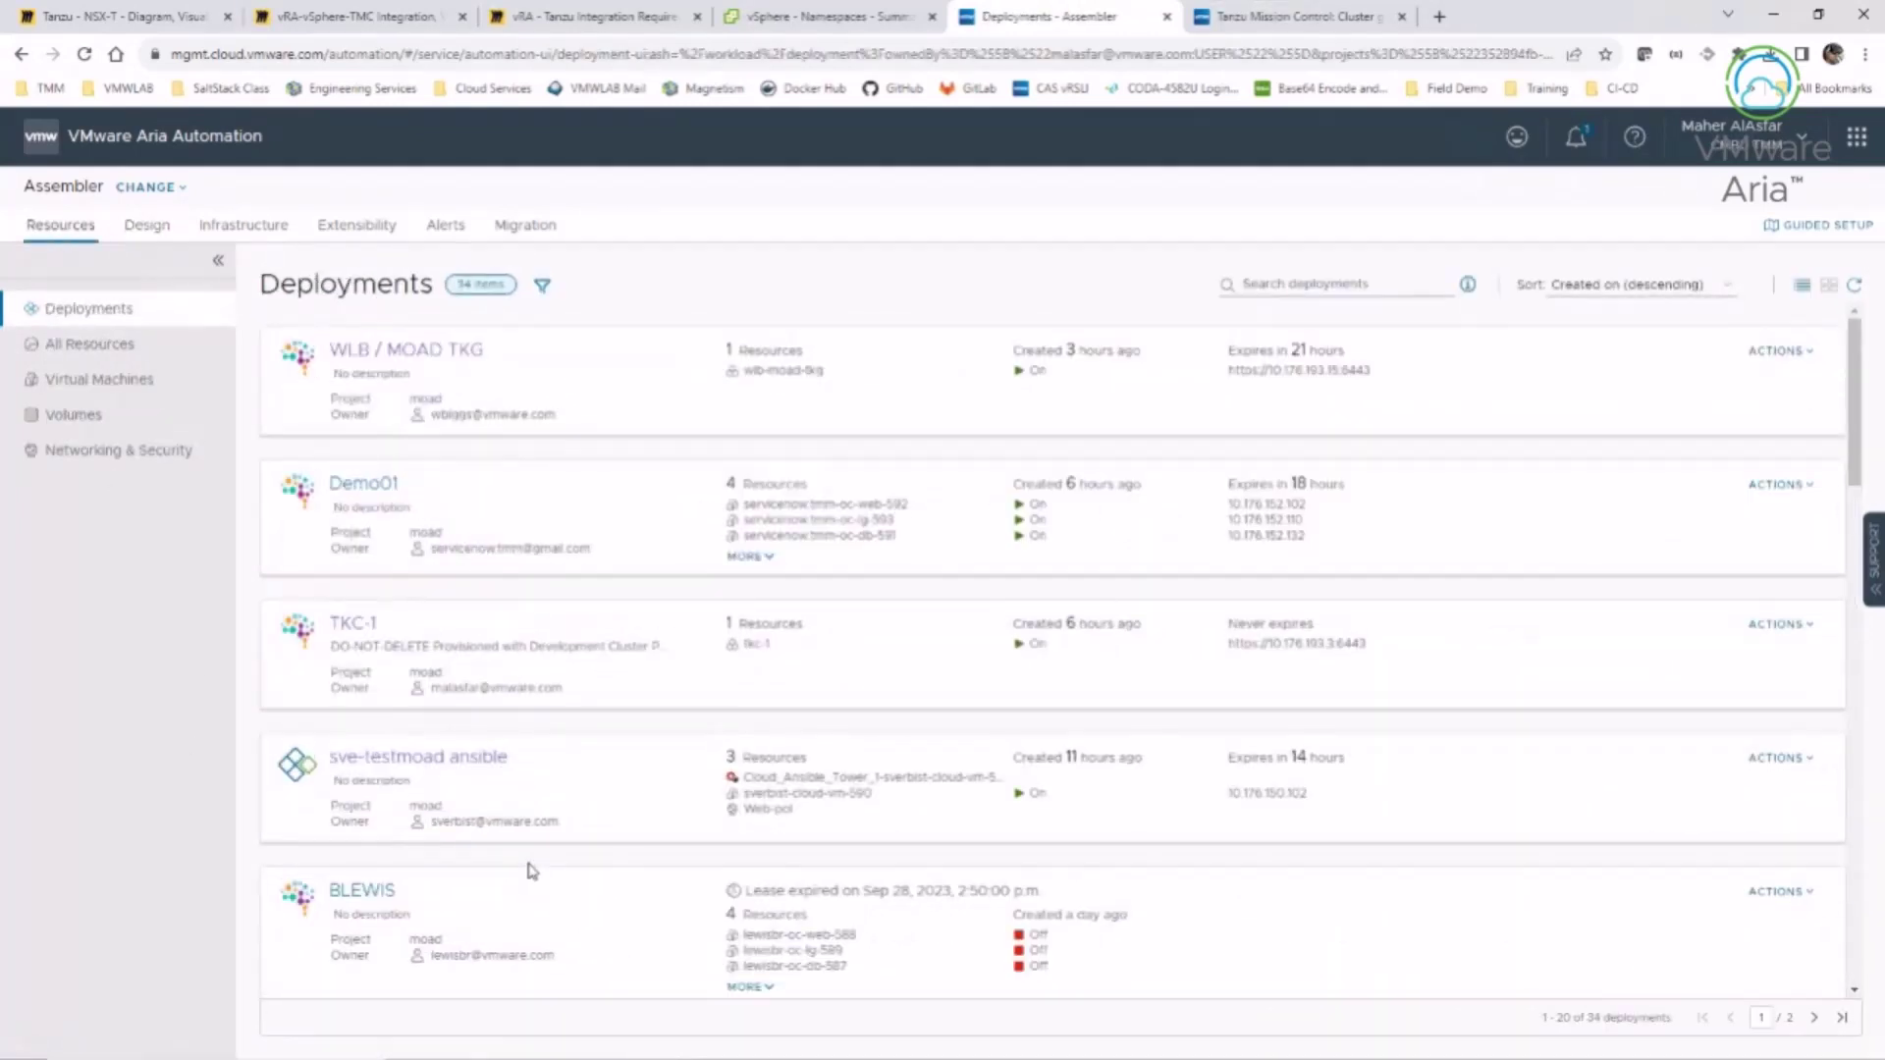
scroll(531, 871, down, 5)
scroll(527, 868, up, 5)
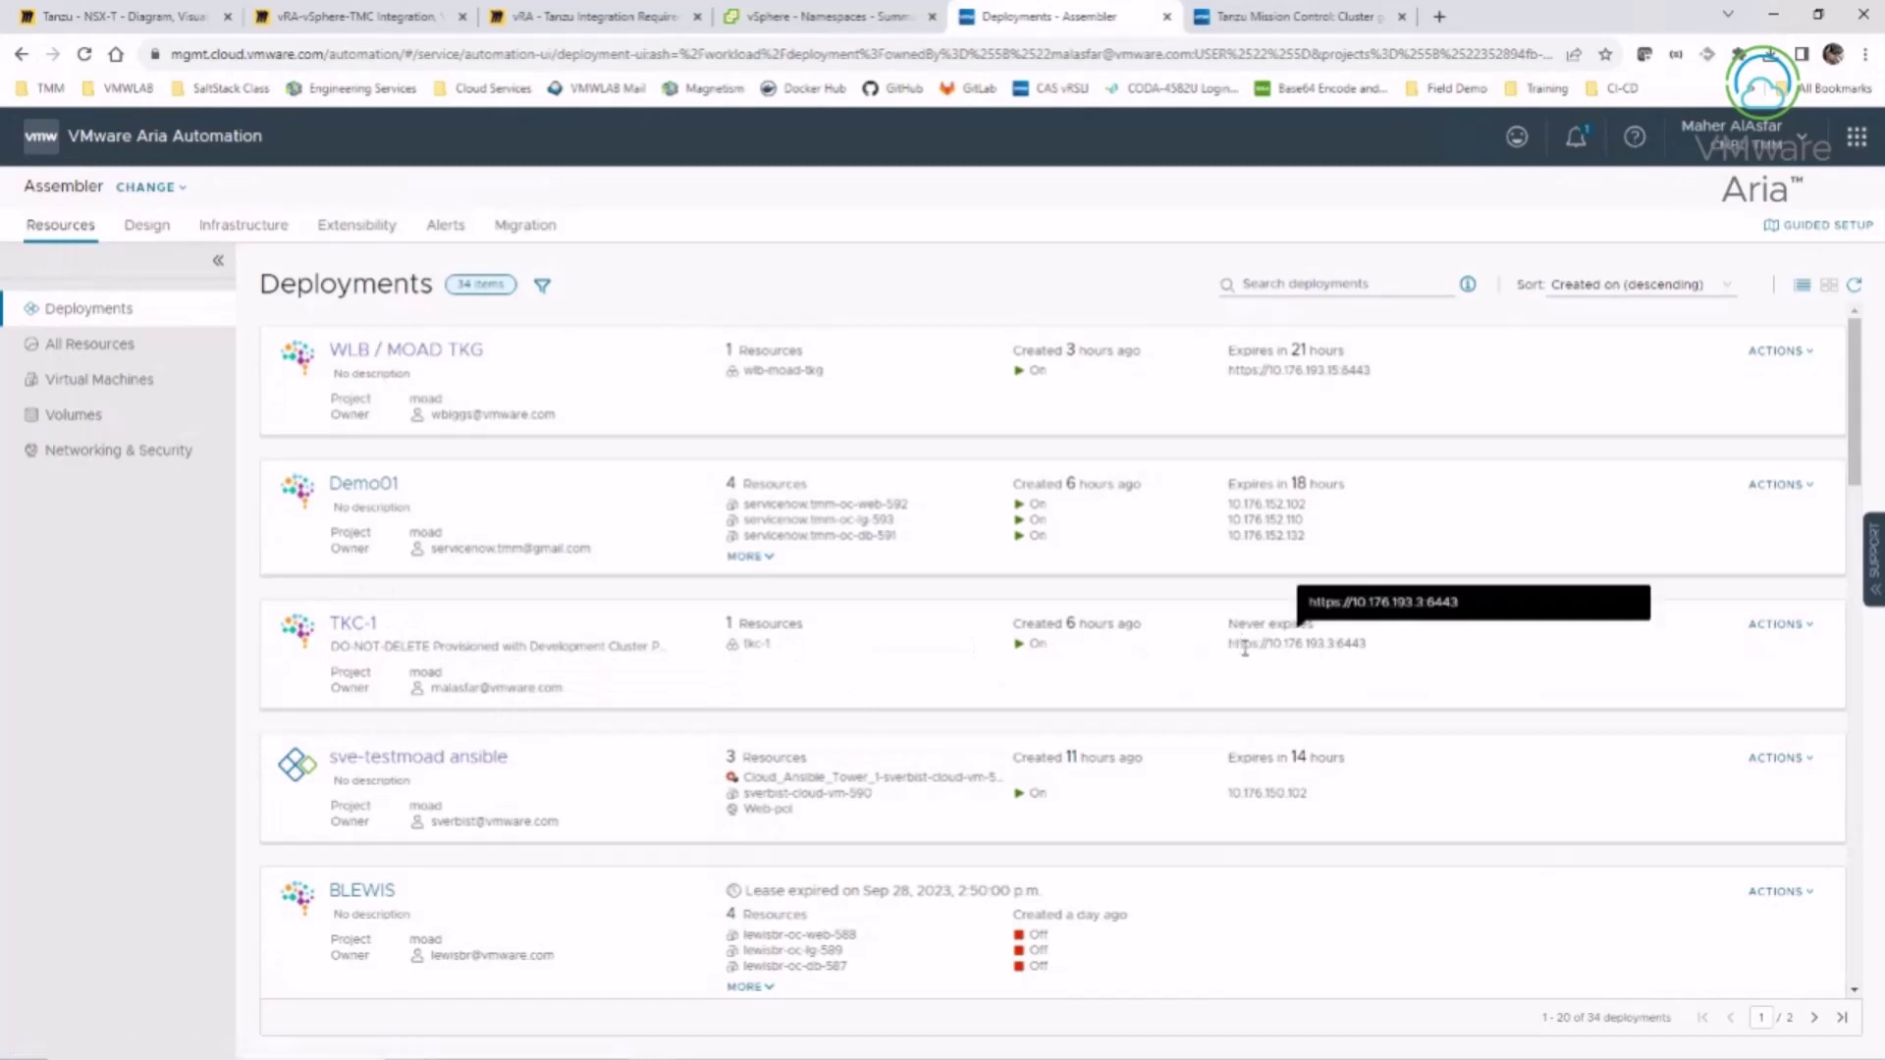
click(1788, 628)
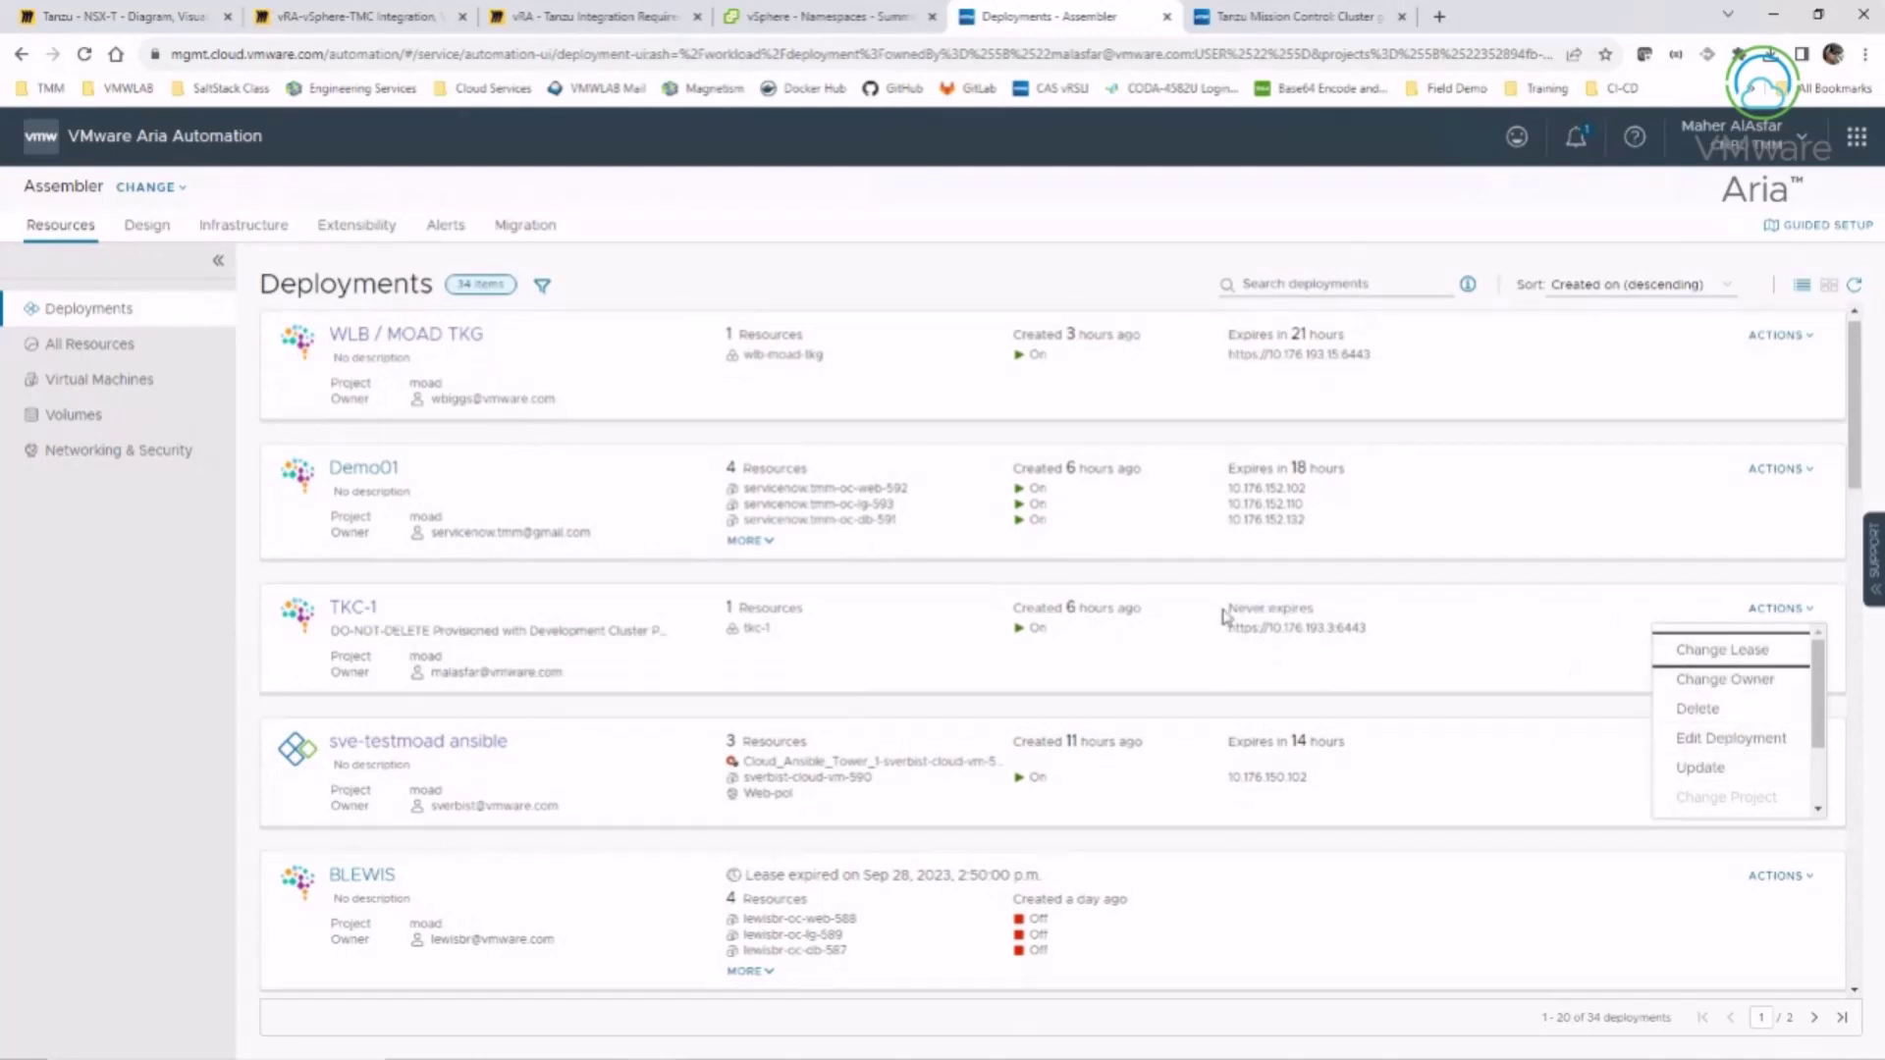
drag(1226, 609, 1335, 620)
key(Escape)
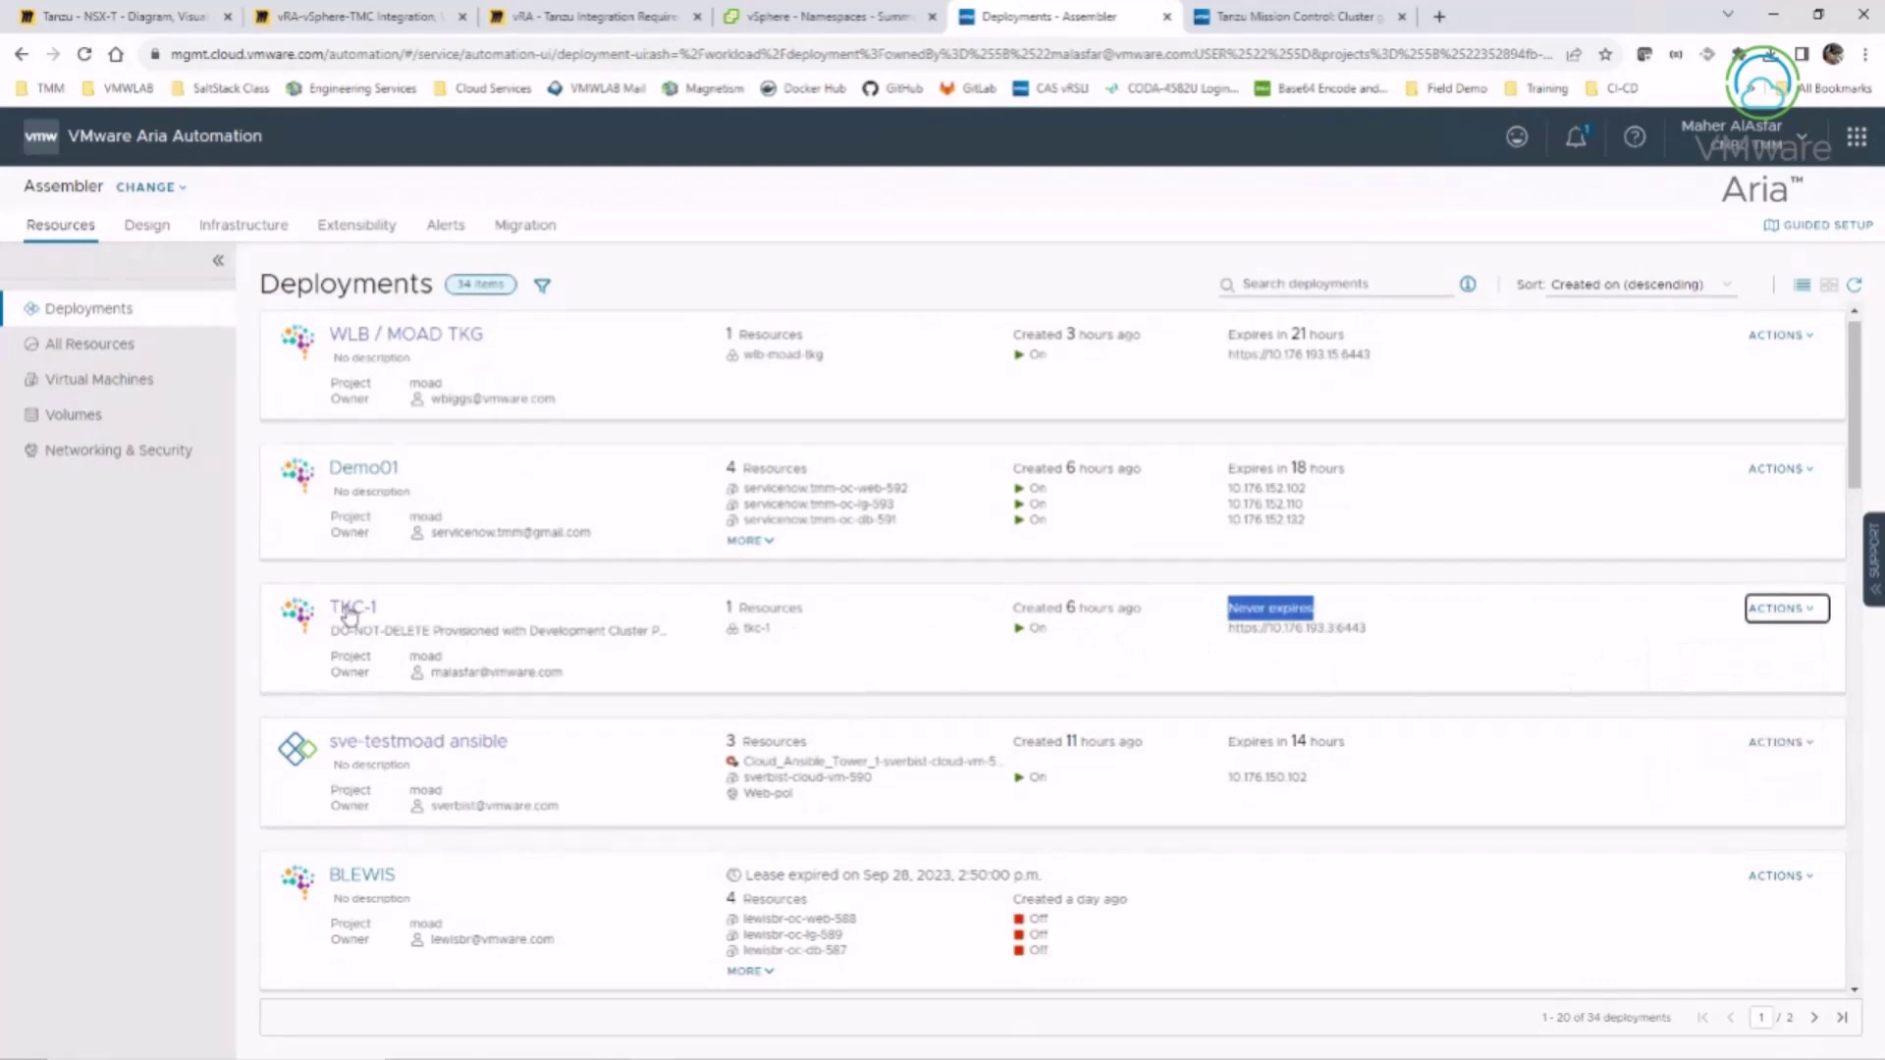
- Open the TKC-1 deployment, widen the Cloud_Tanzu_Cluster_1 details, and examine its cluster group
click(348, 614)
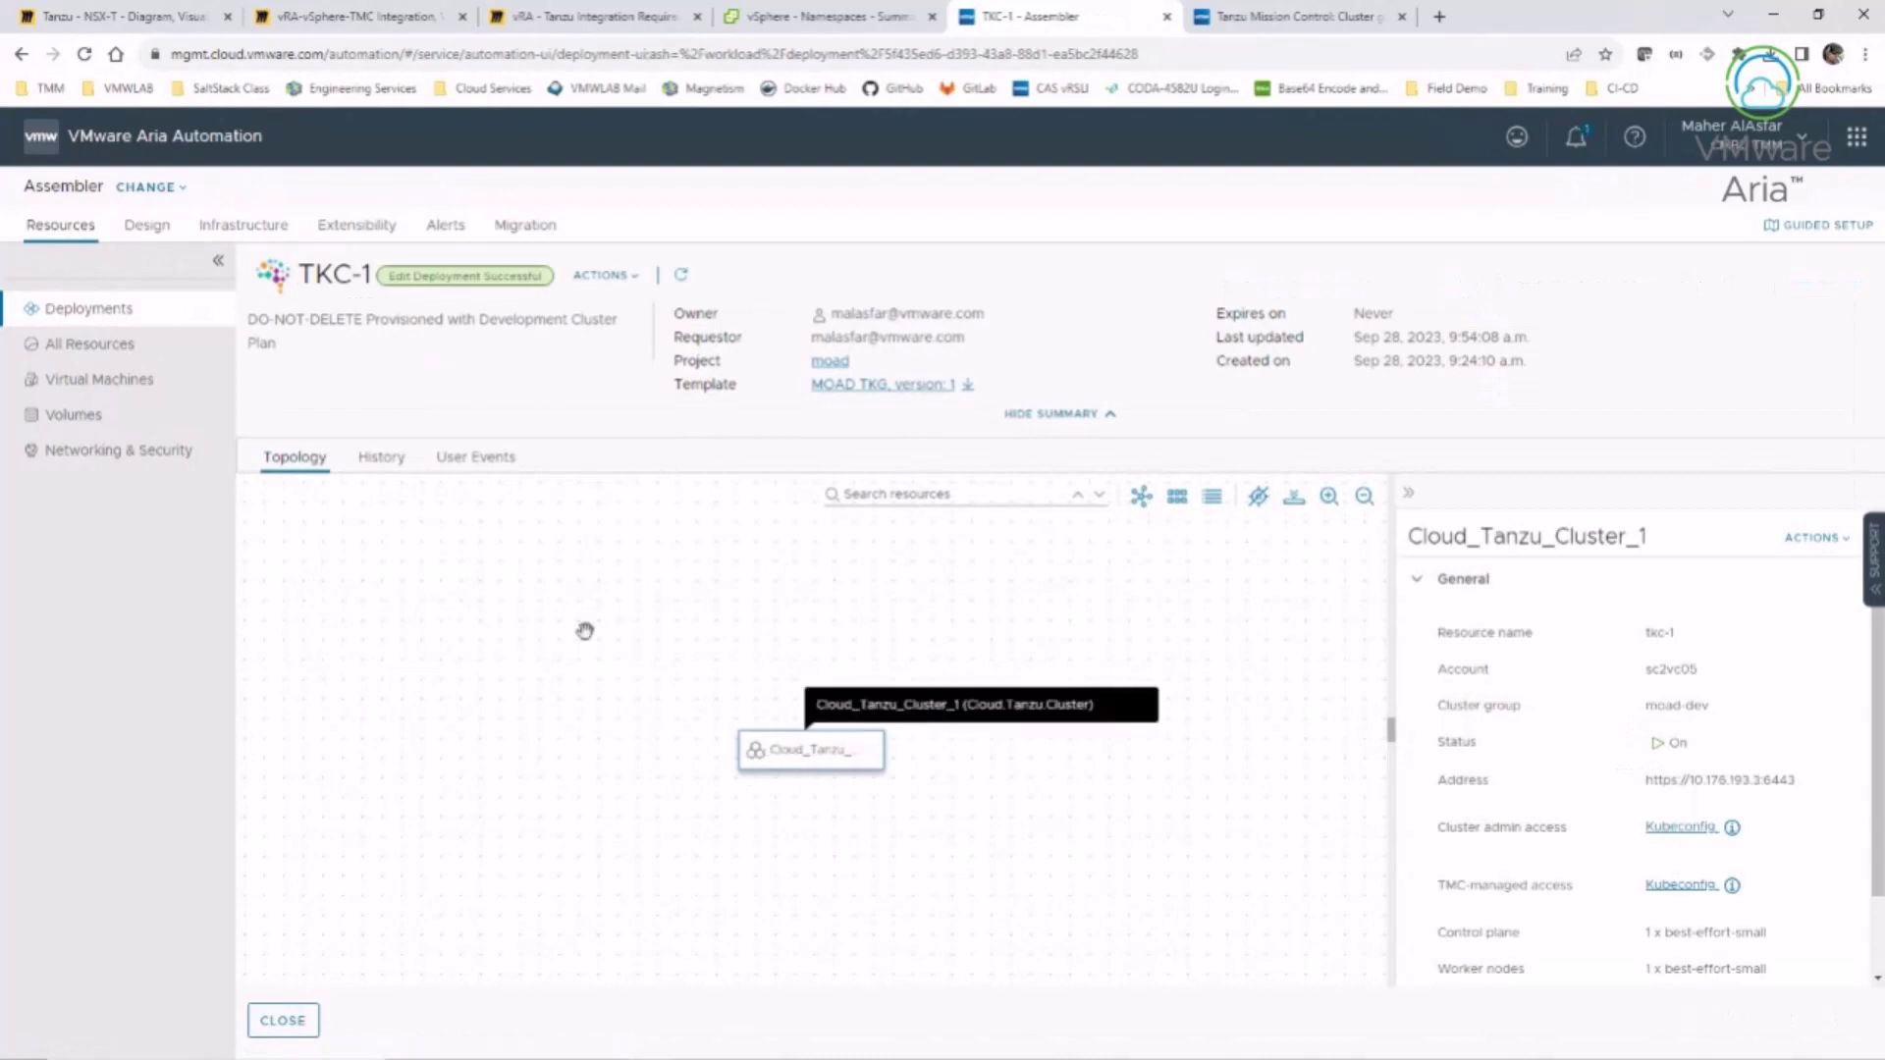
drag(1392, 631, 1222, 604)
double_click(1571, 706)
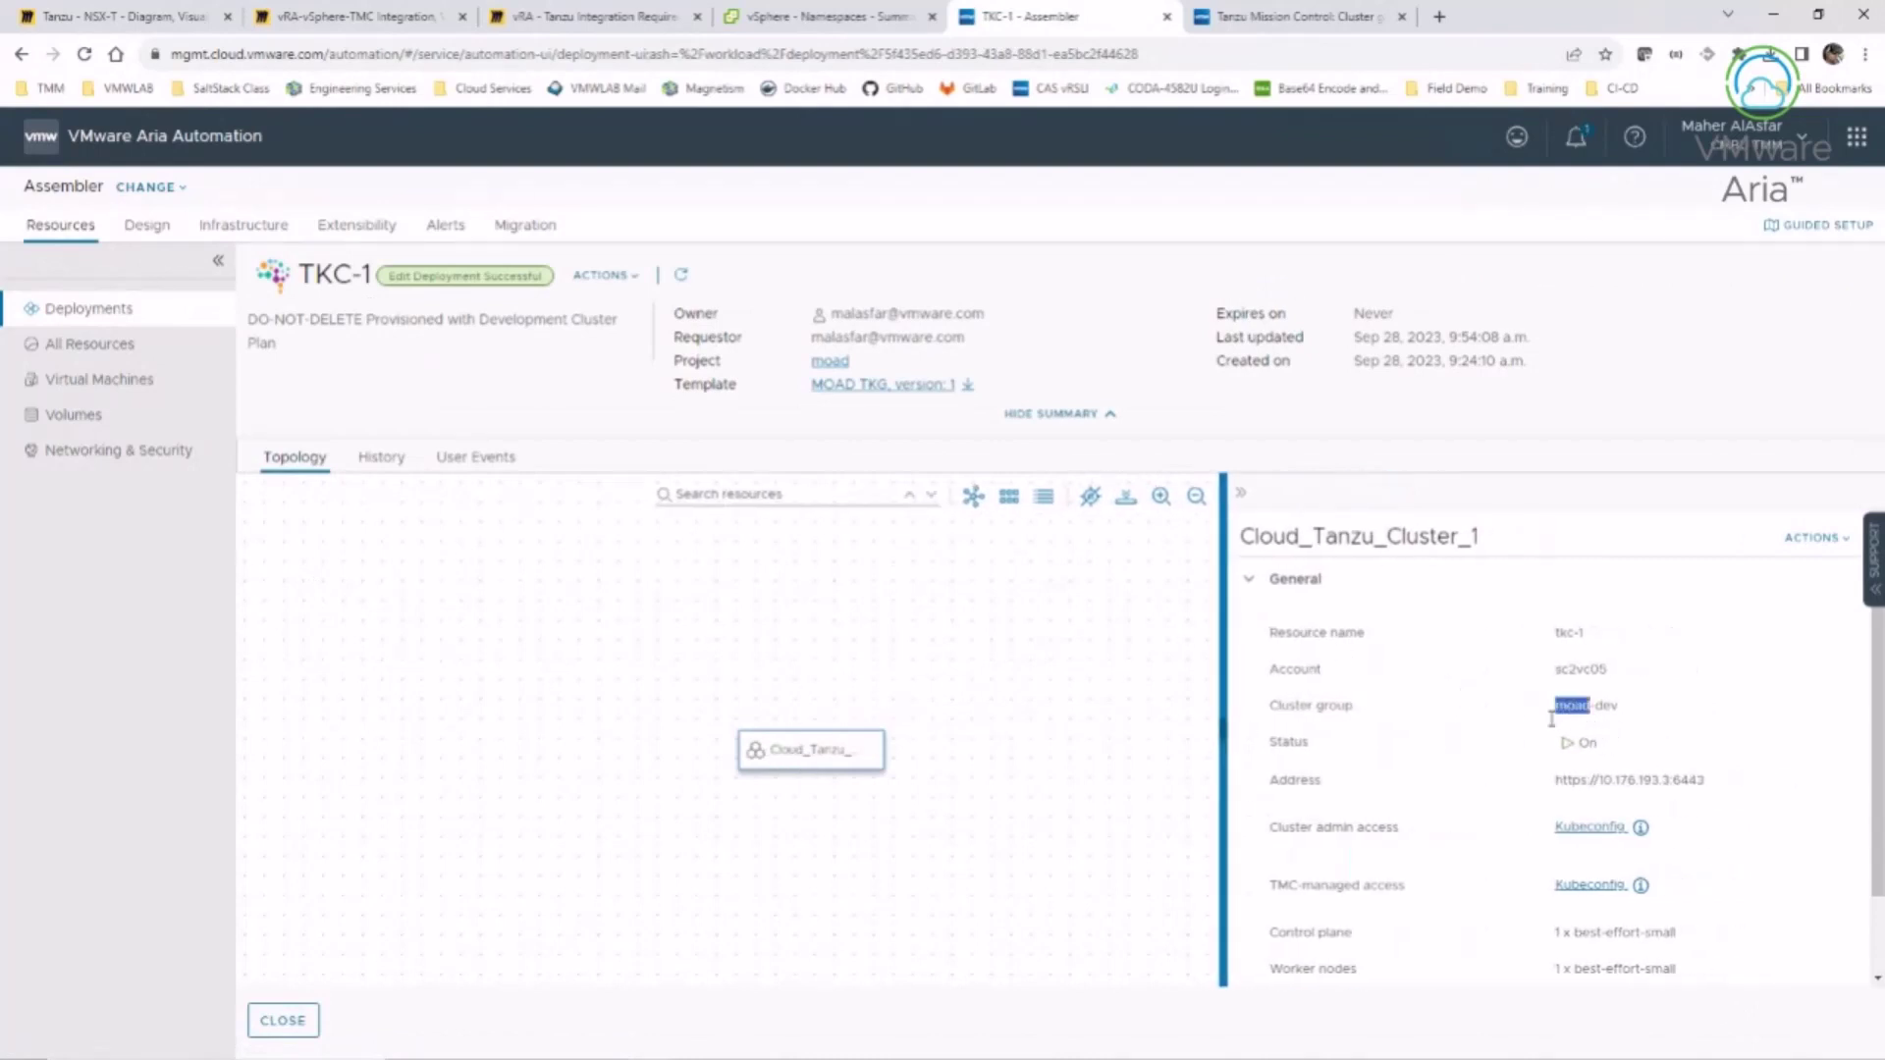
drag(1659, 714, 1532, 715)
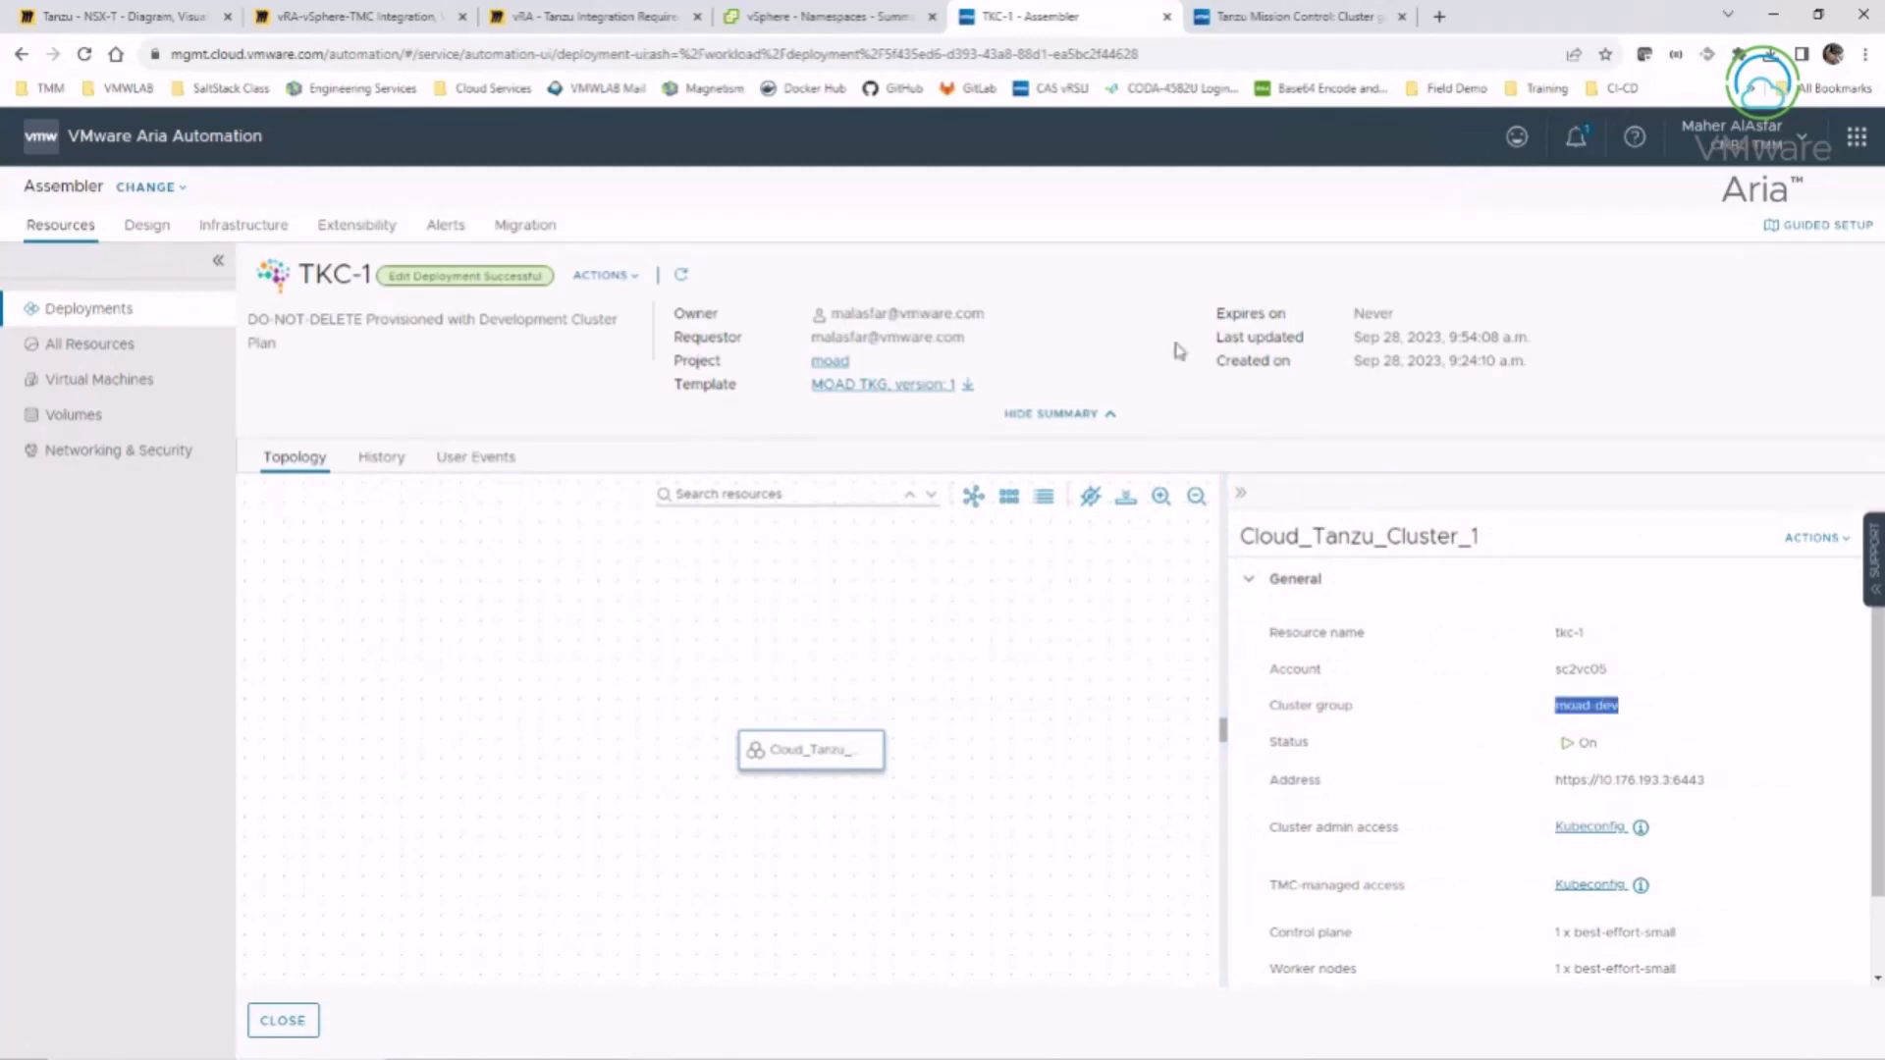
- Open the moad-dev cluster group in Tanzu Mission Control and return to the TKC-1 deployment in Aria Automation
click(1274, 20)
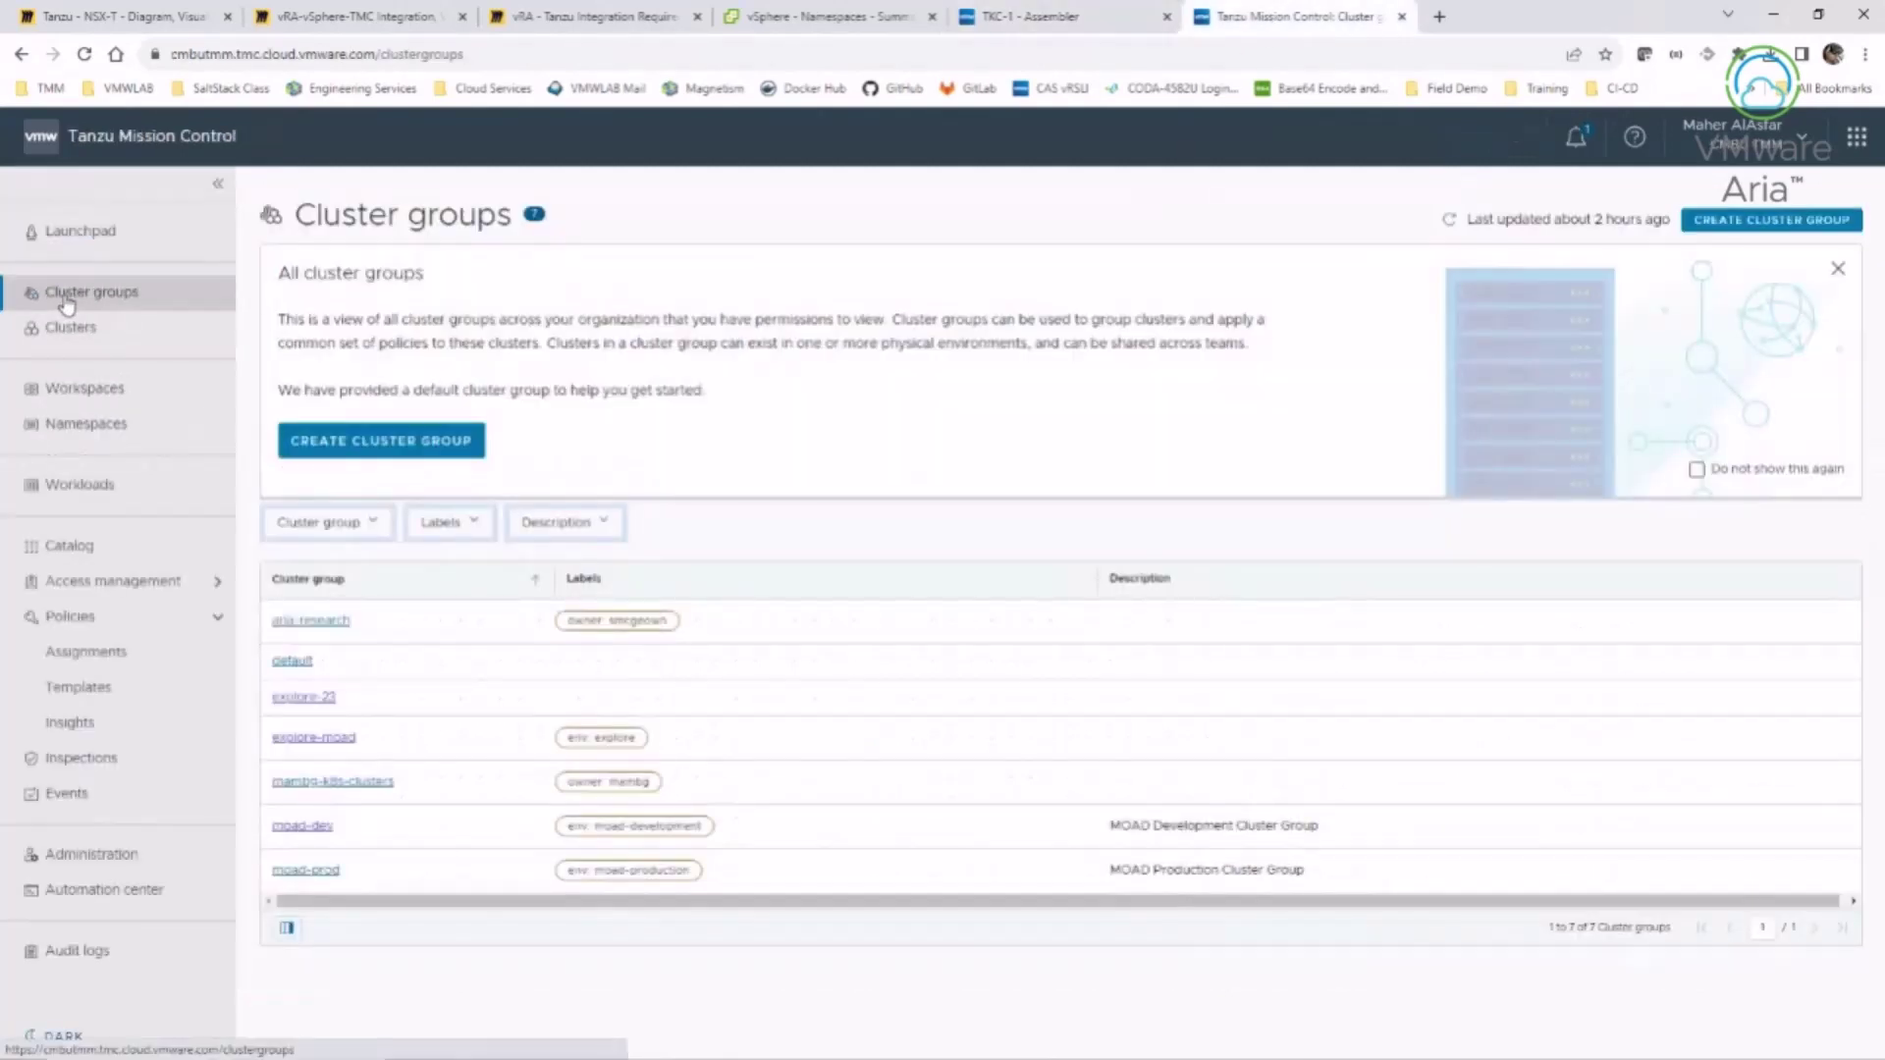
click(299, 829)
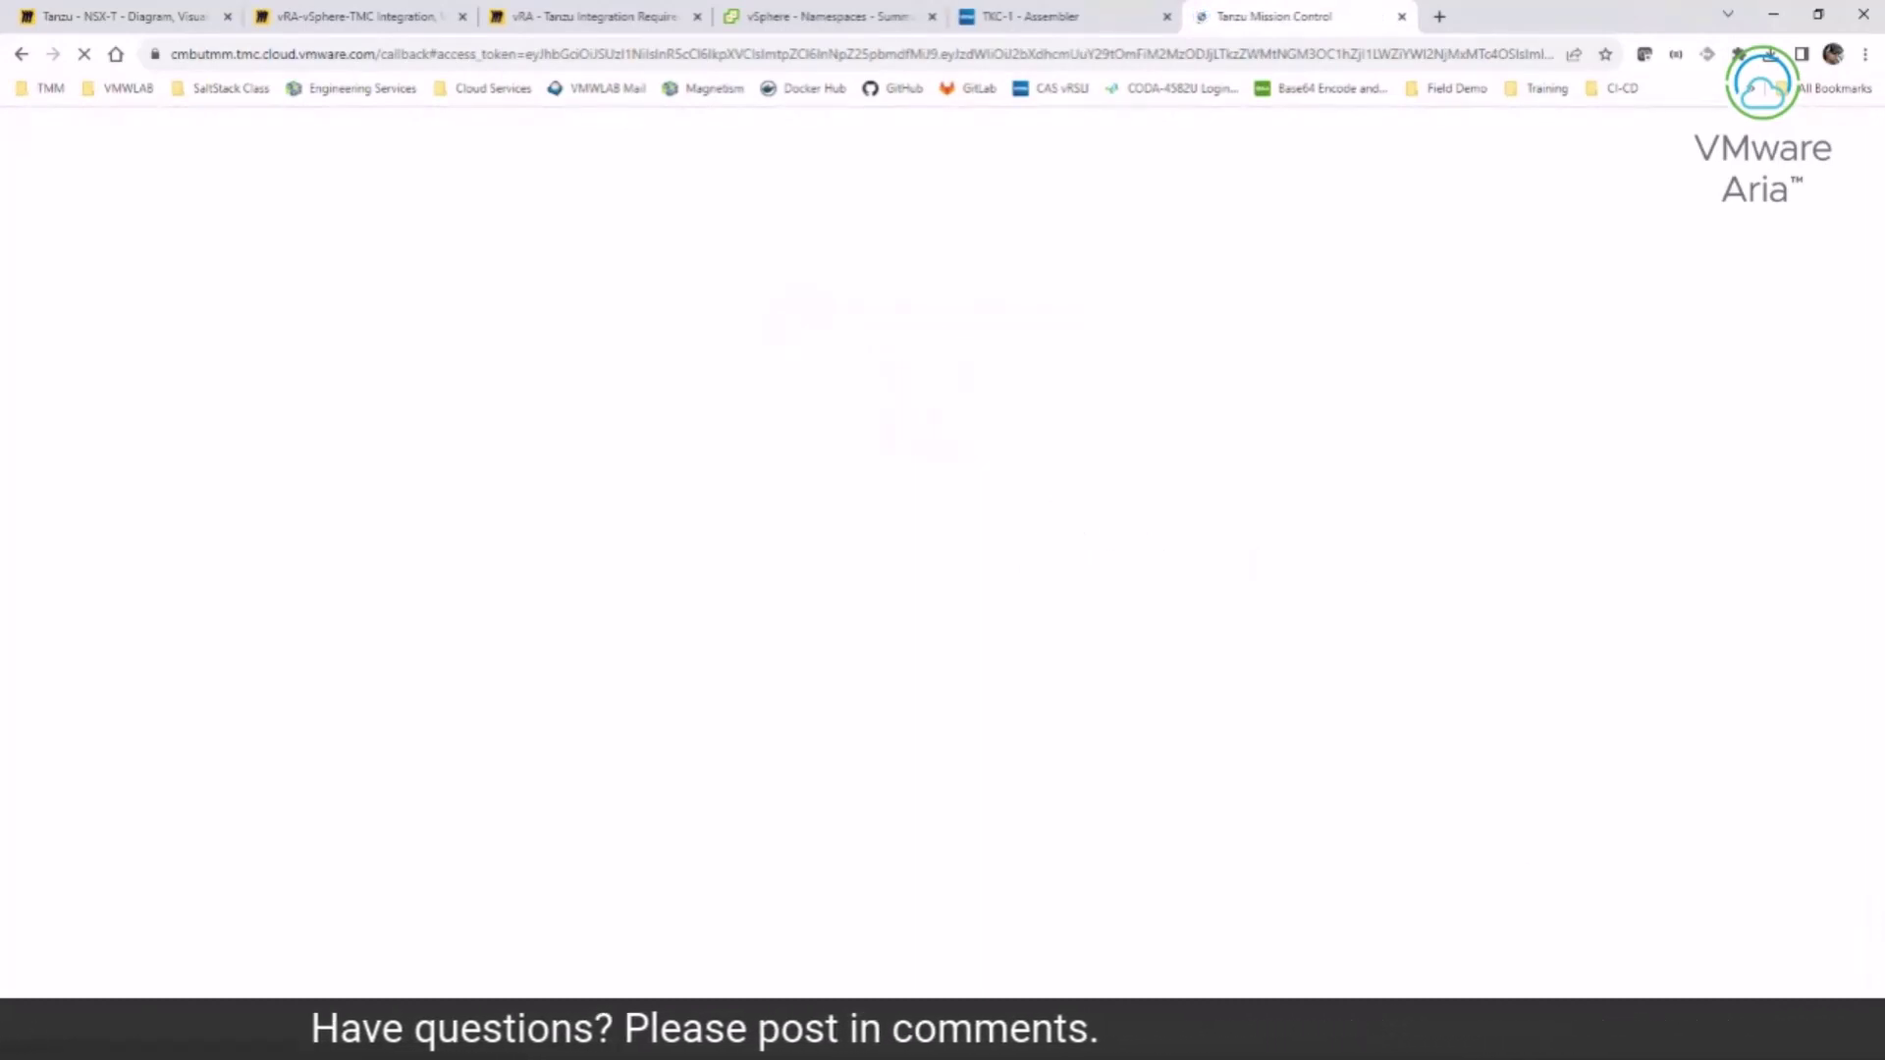
click(1718, 1041)
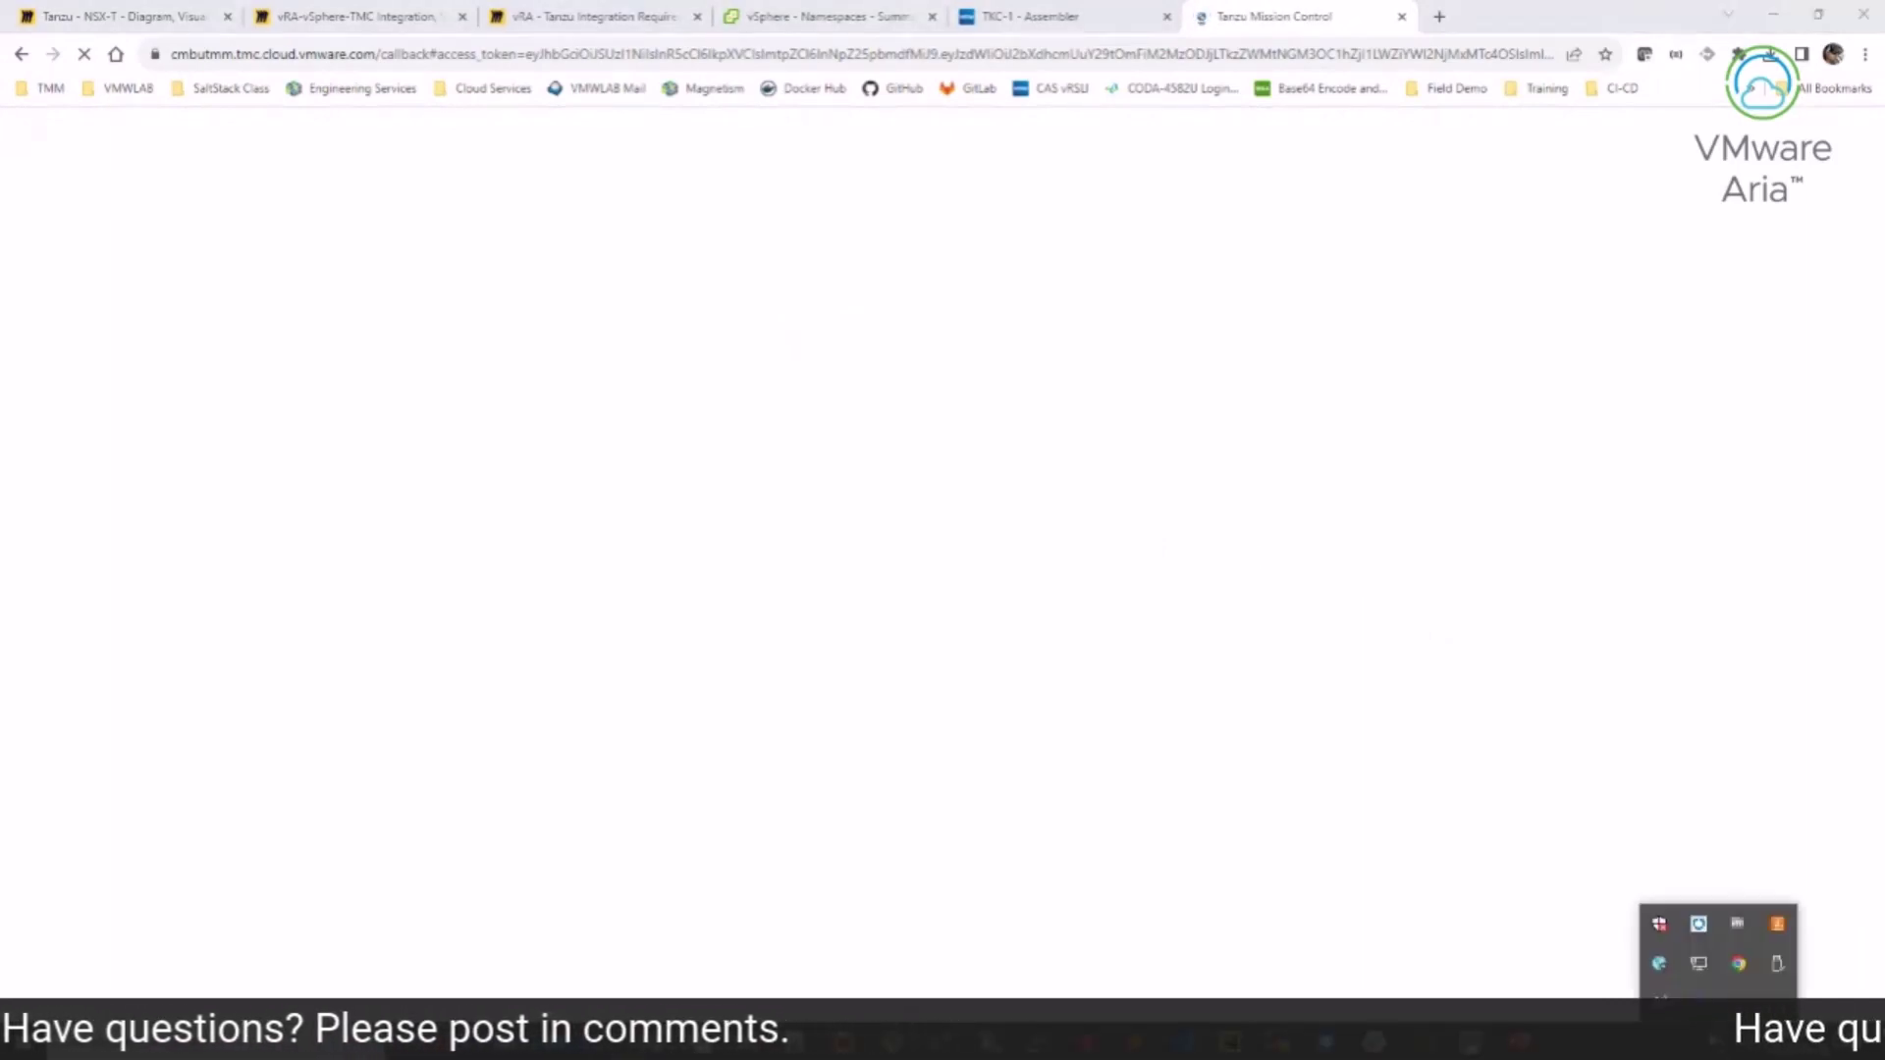
click(1055, 611)
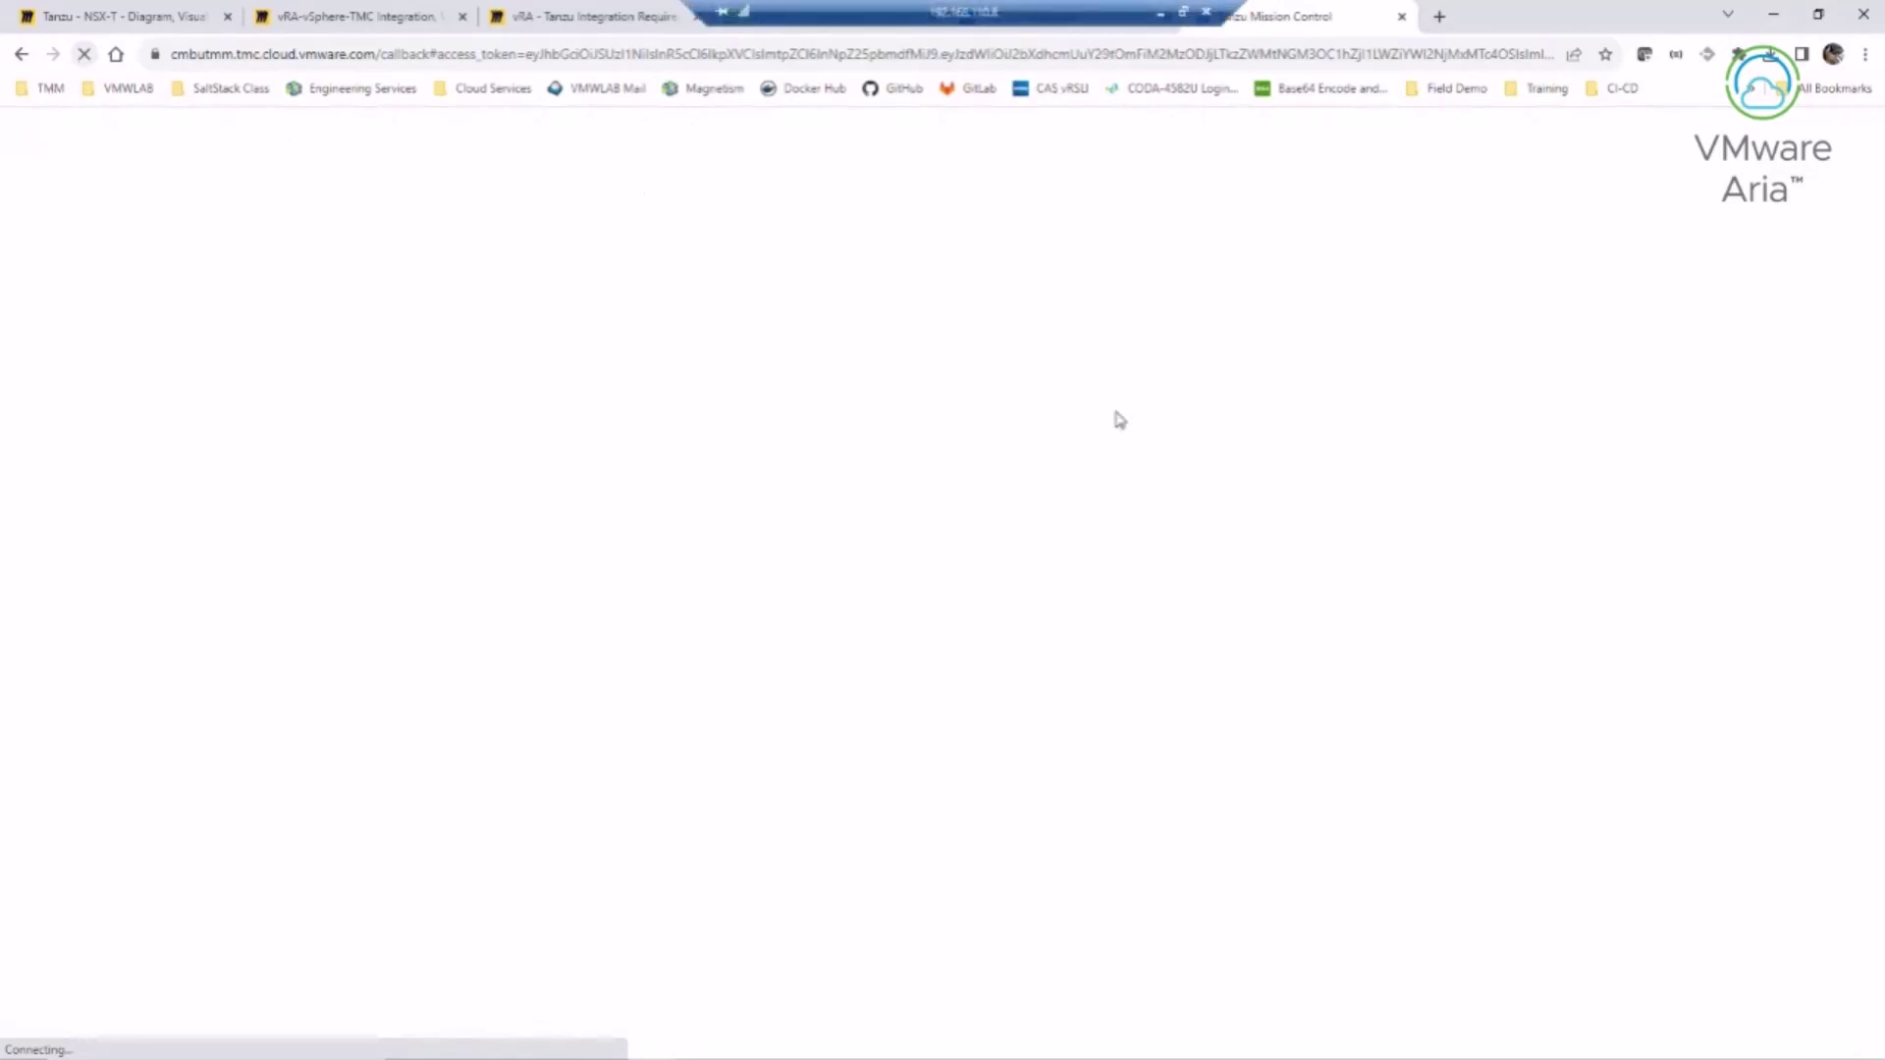
key(ctrl+shift+Tab)
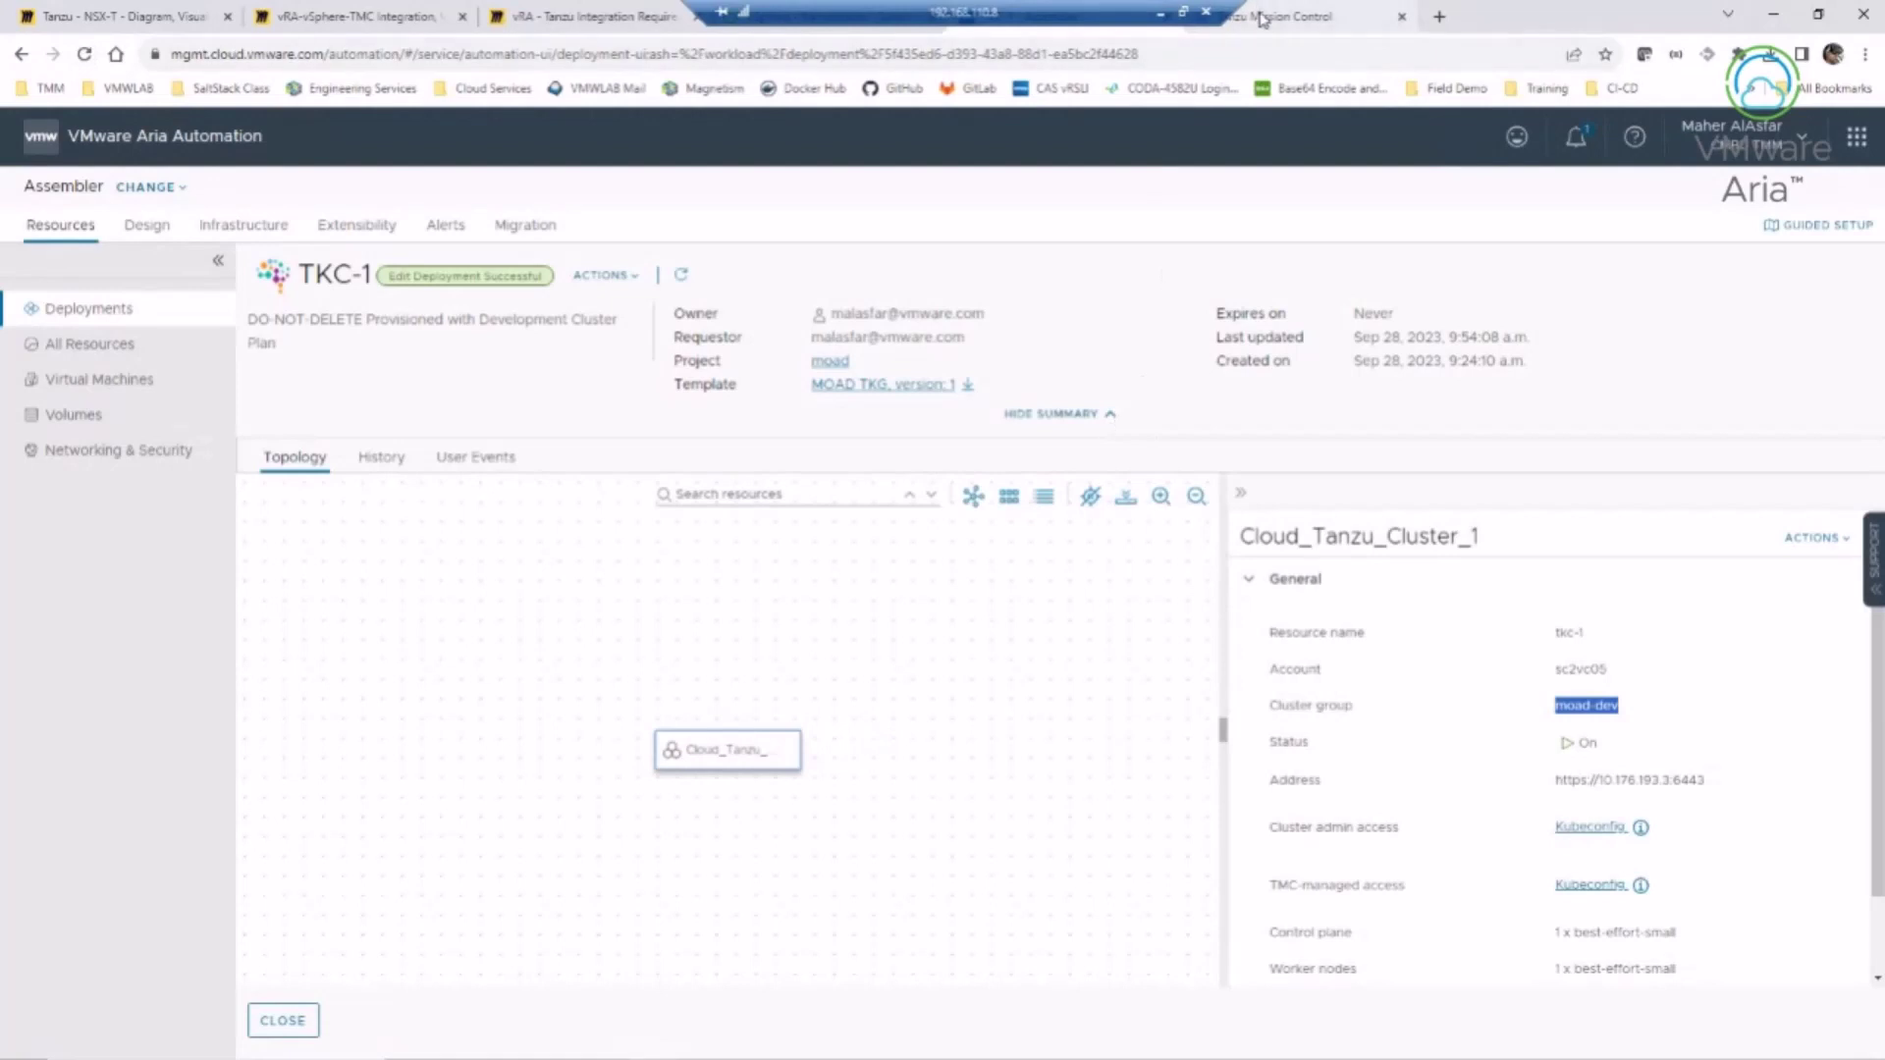
click(1264, 30)
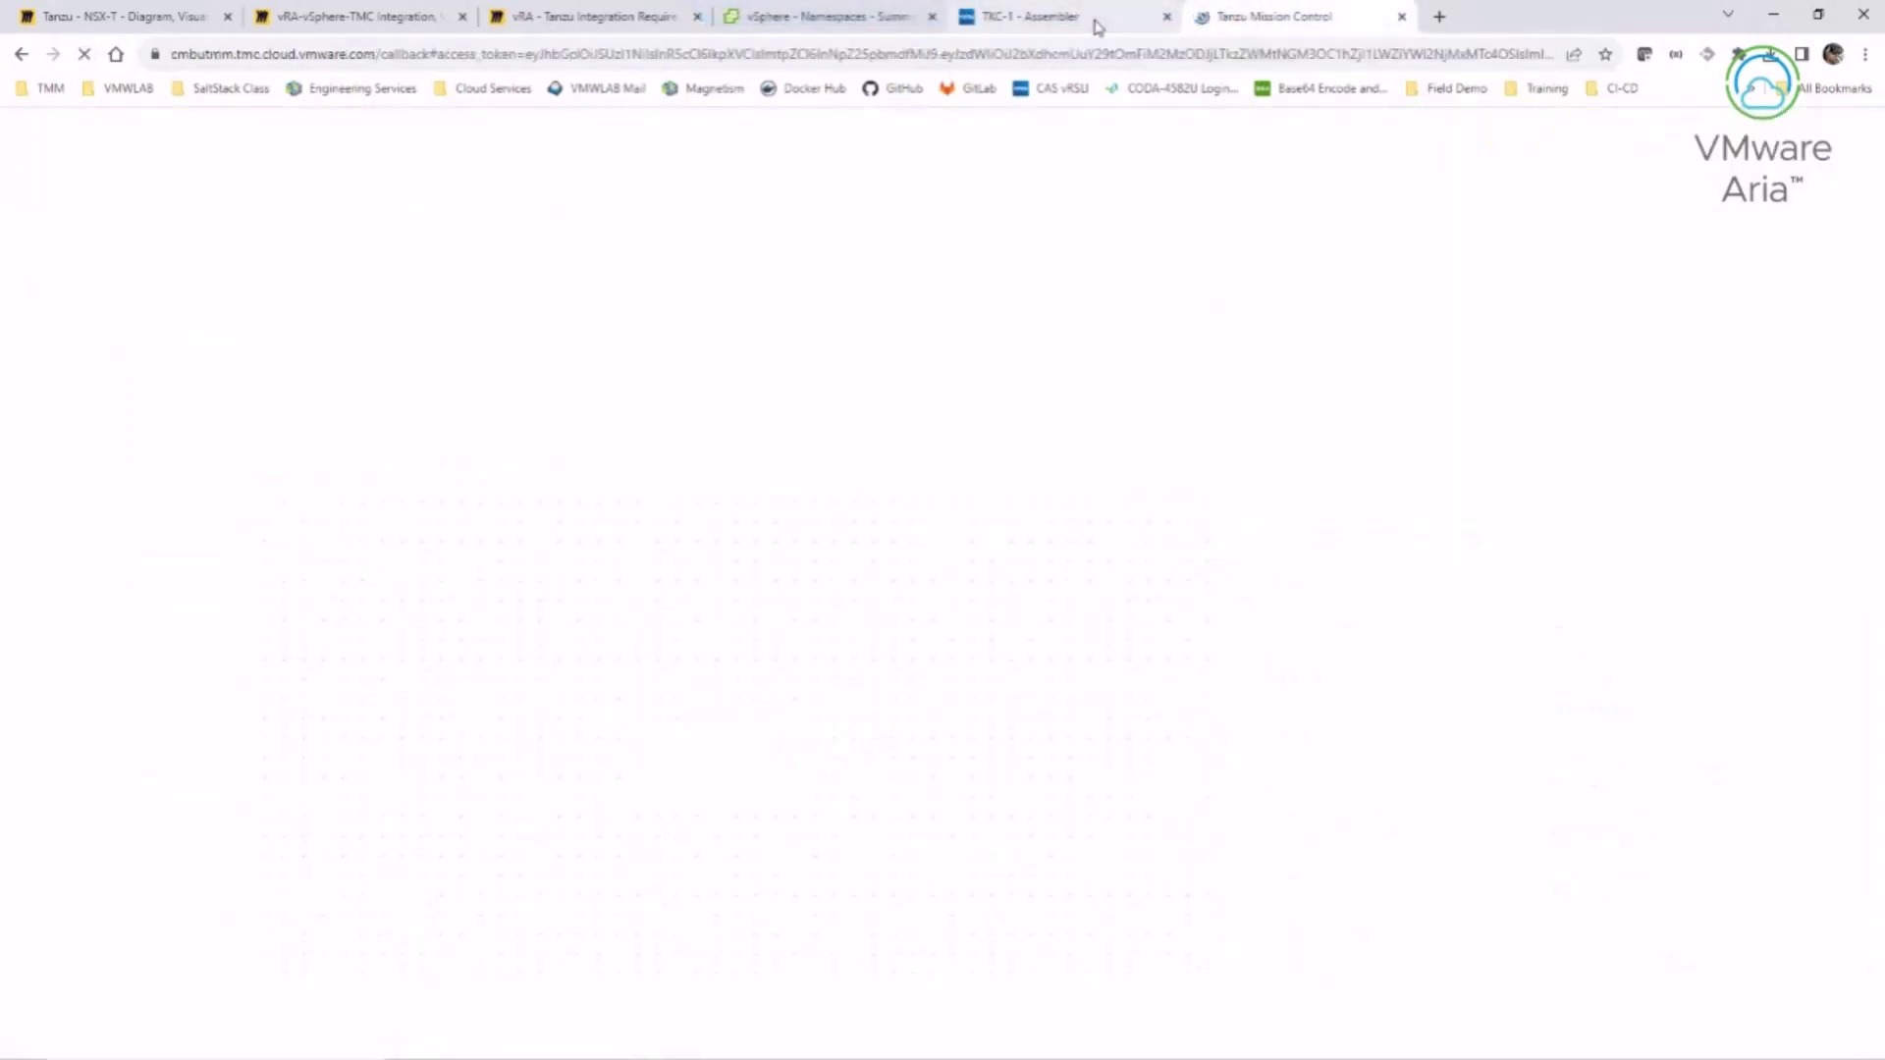
click(1097, 26)
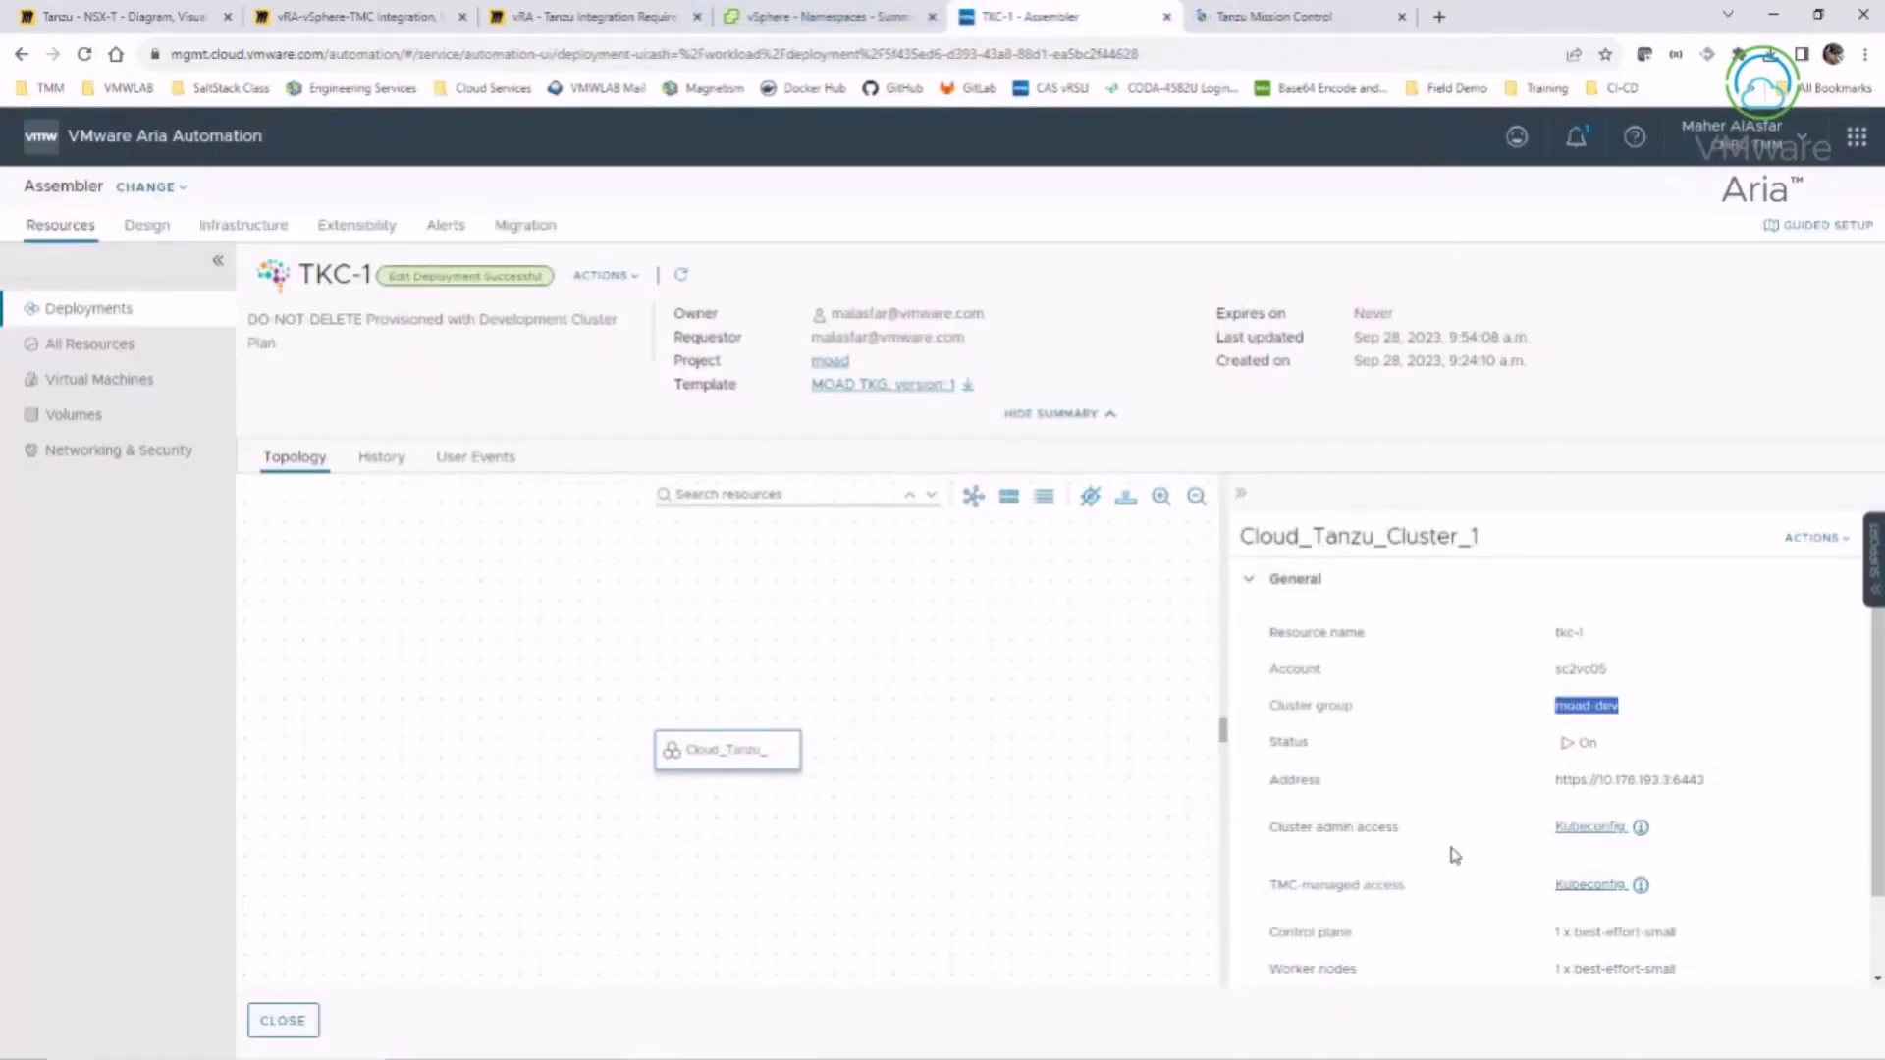
- Open the Apply YAML action for Cloud_Tanzu_Cluster_1, enlarge its Yaml input area, and cancel without submitting
click(1818, 540)
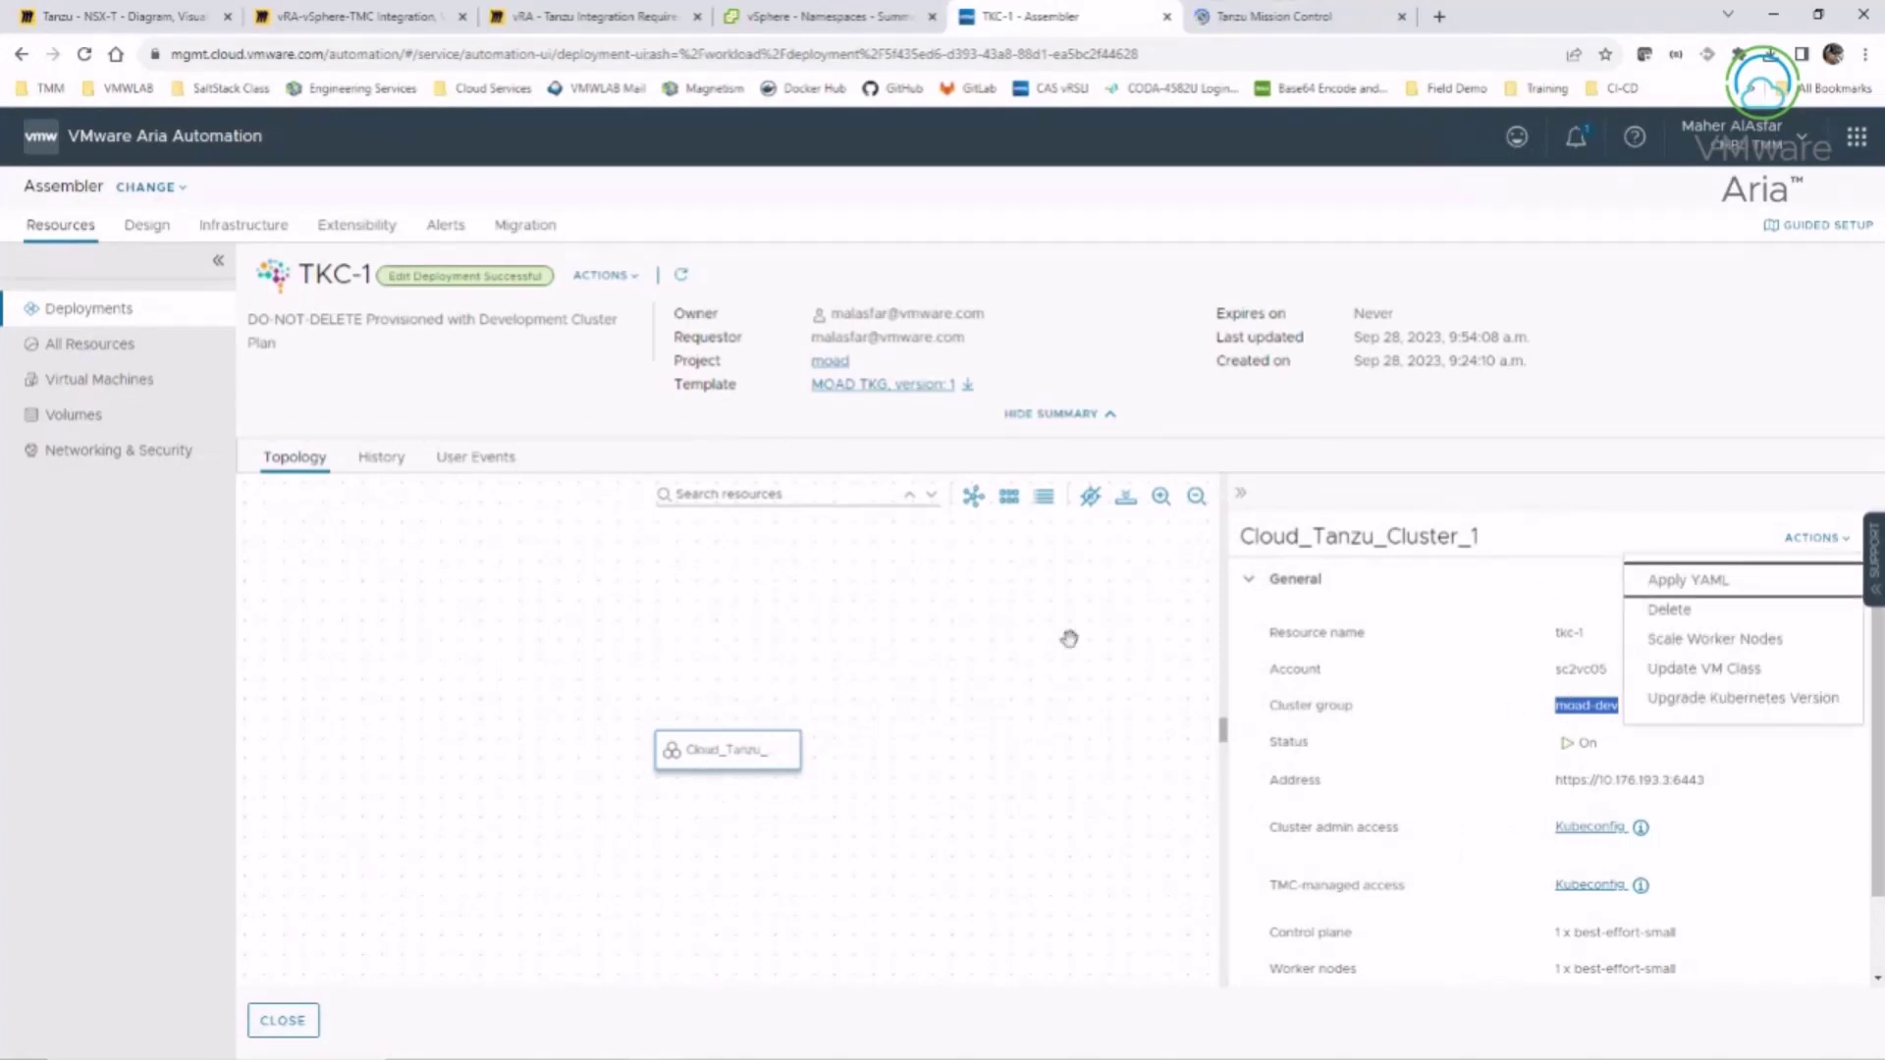
click(1684, 589)
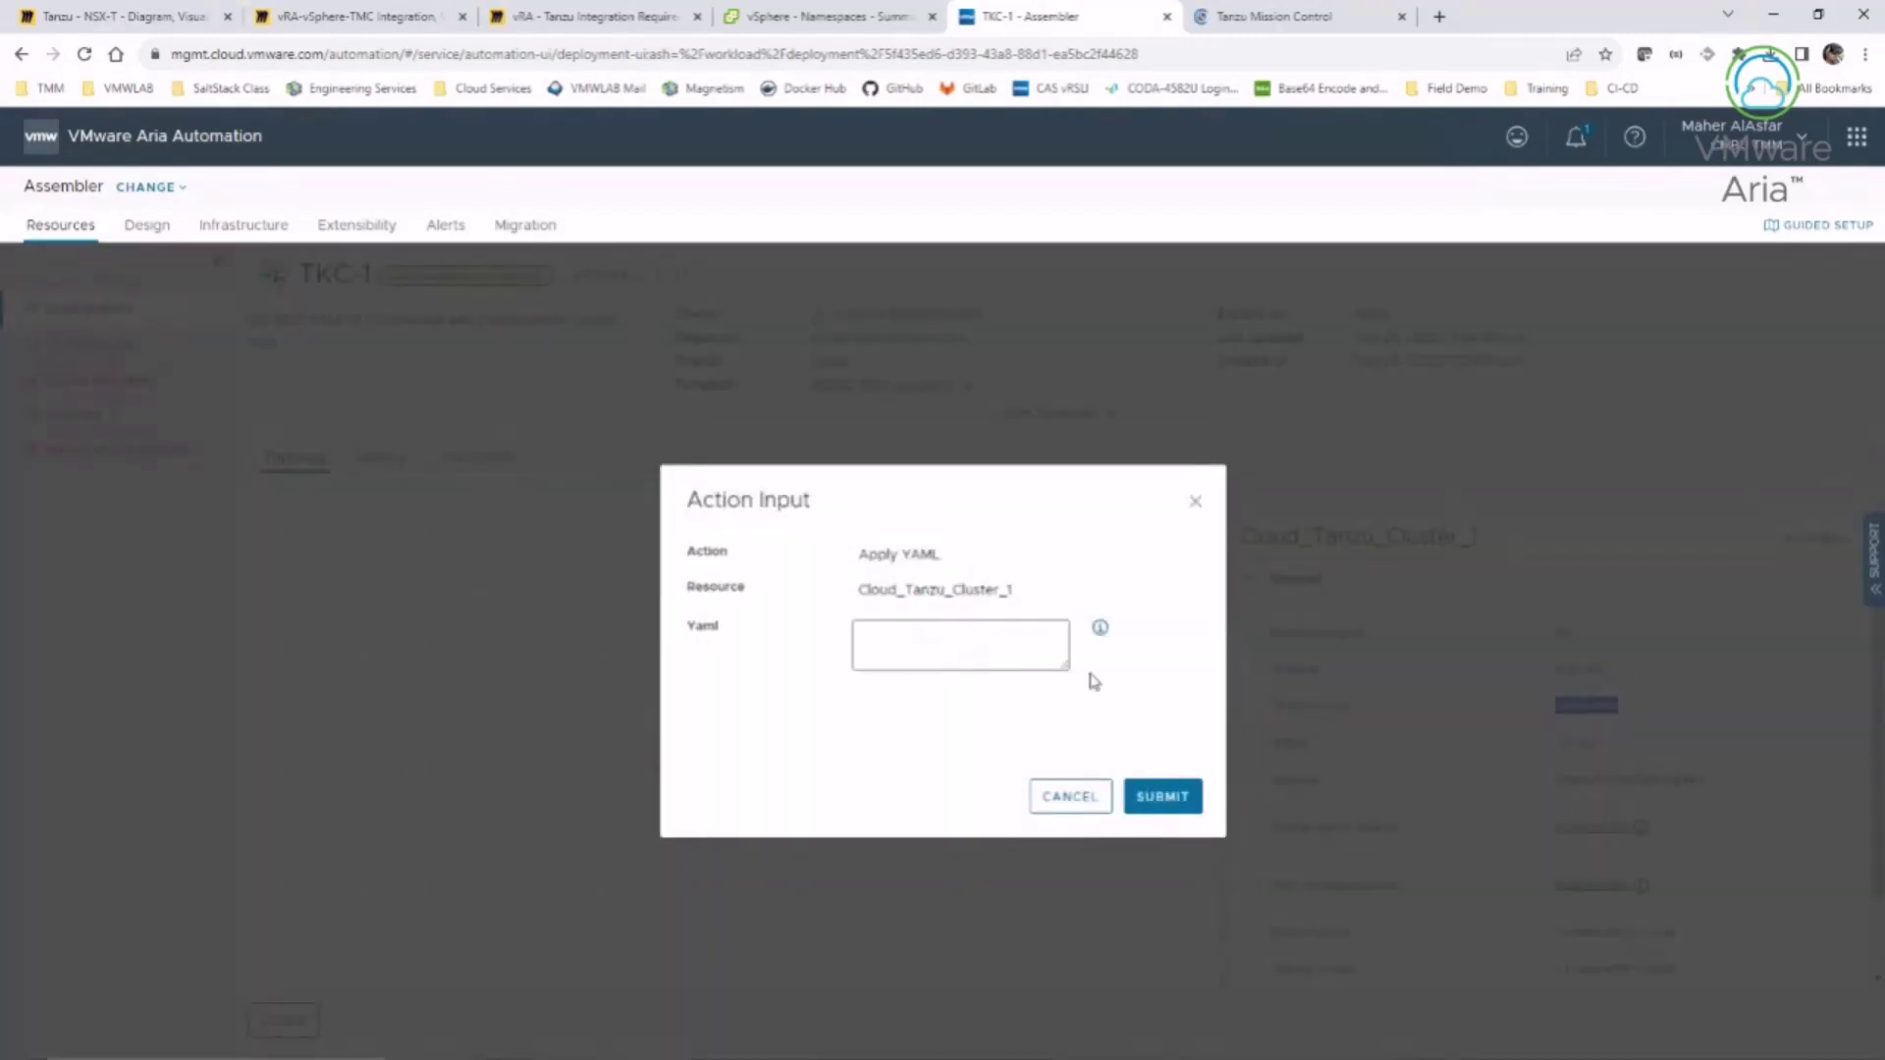
drag(1067, 667, 1077, 788)
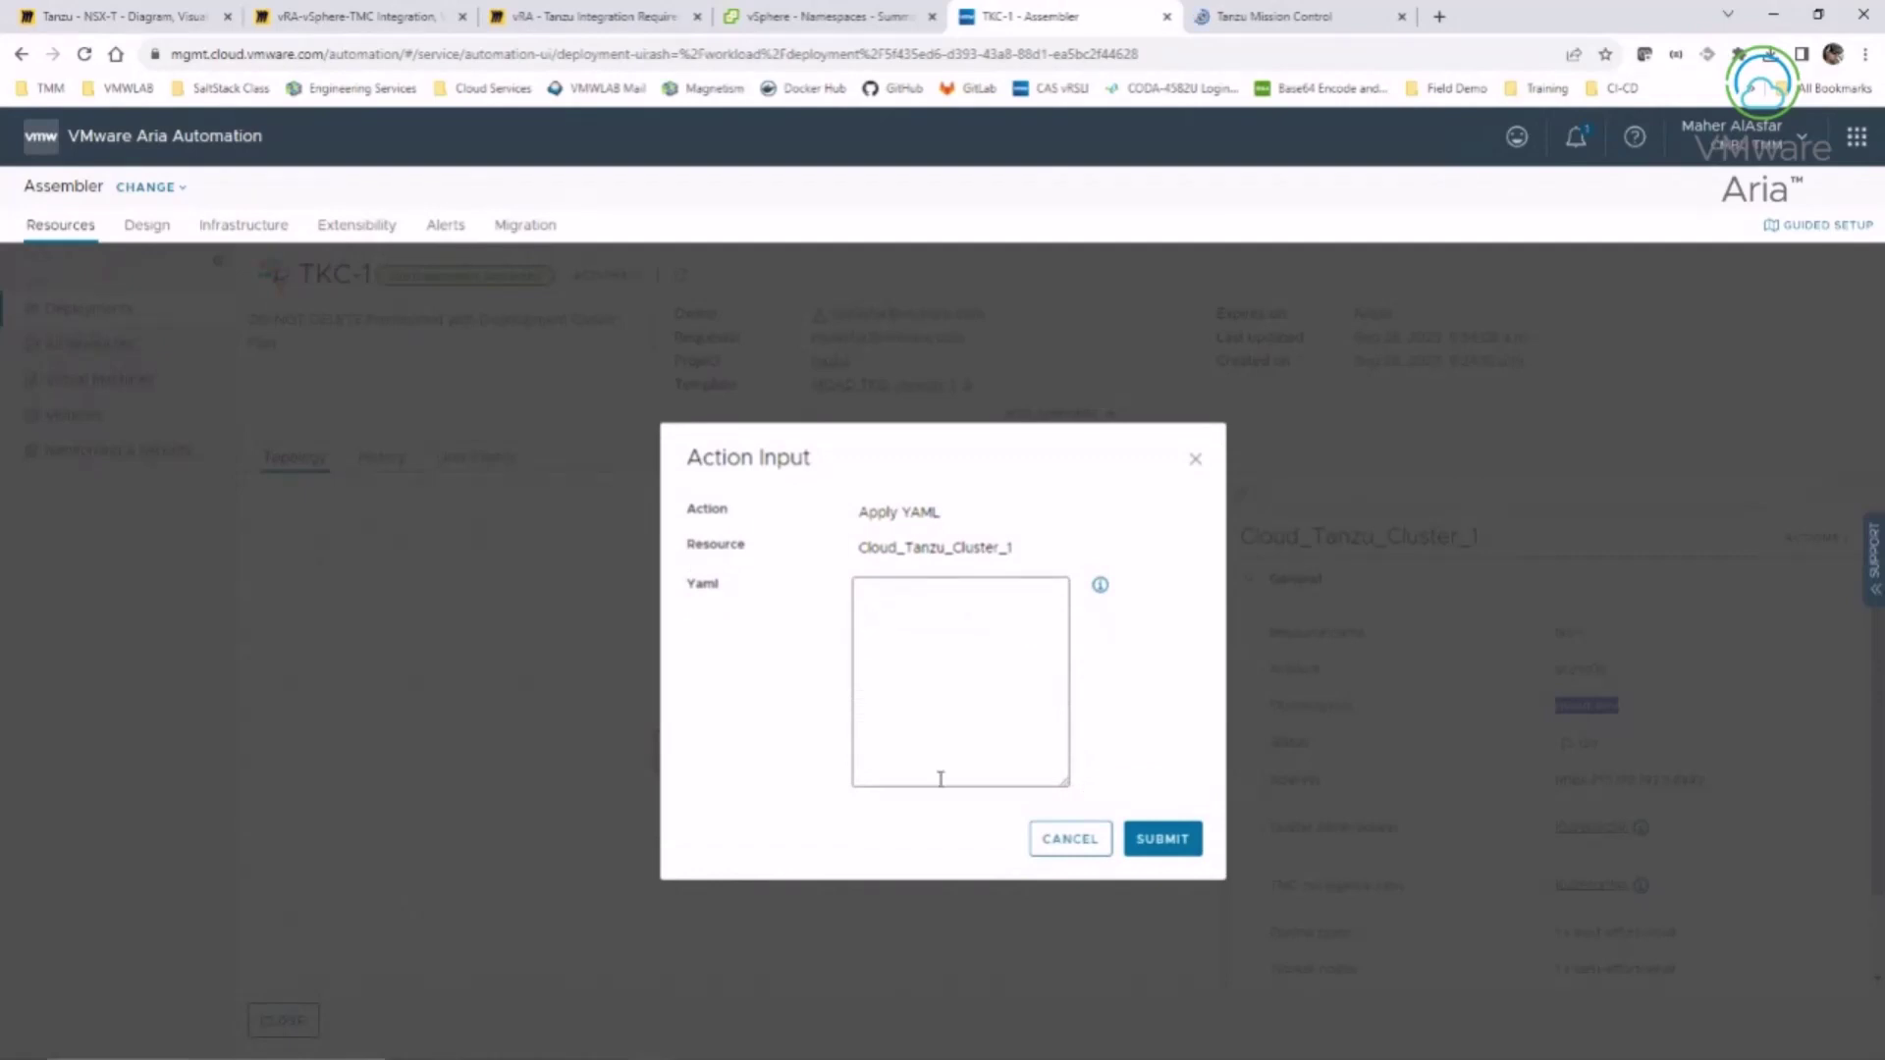
click(1042, 839)
- Open the Scale Worker Nodes action for Cloud_Tanzu_Cluster_1 and examine its worker node count setting
click(1824, 540)
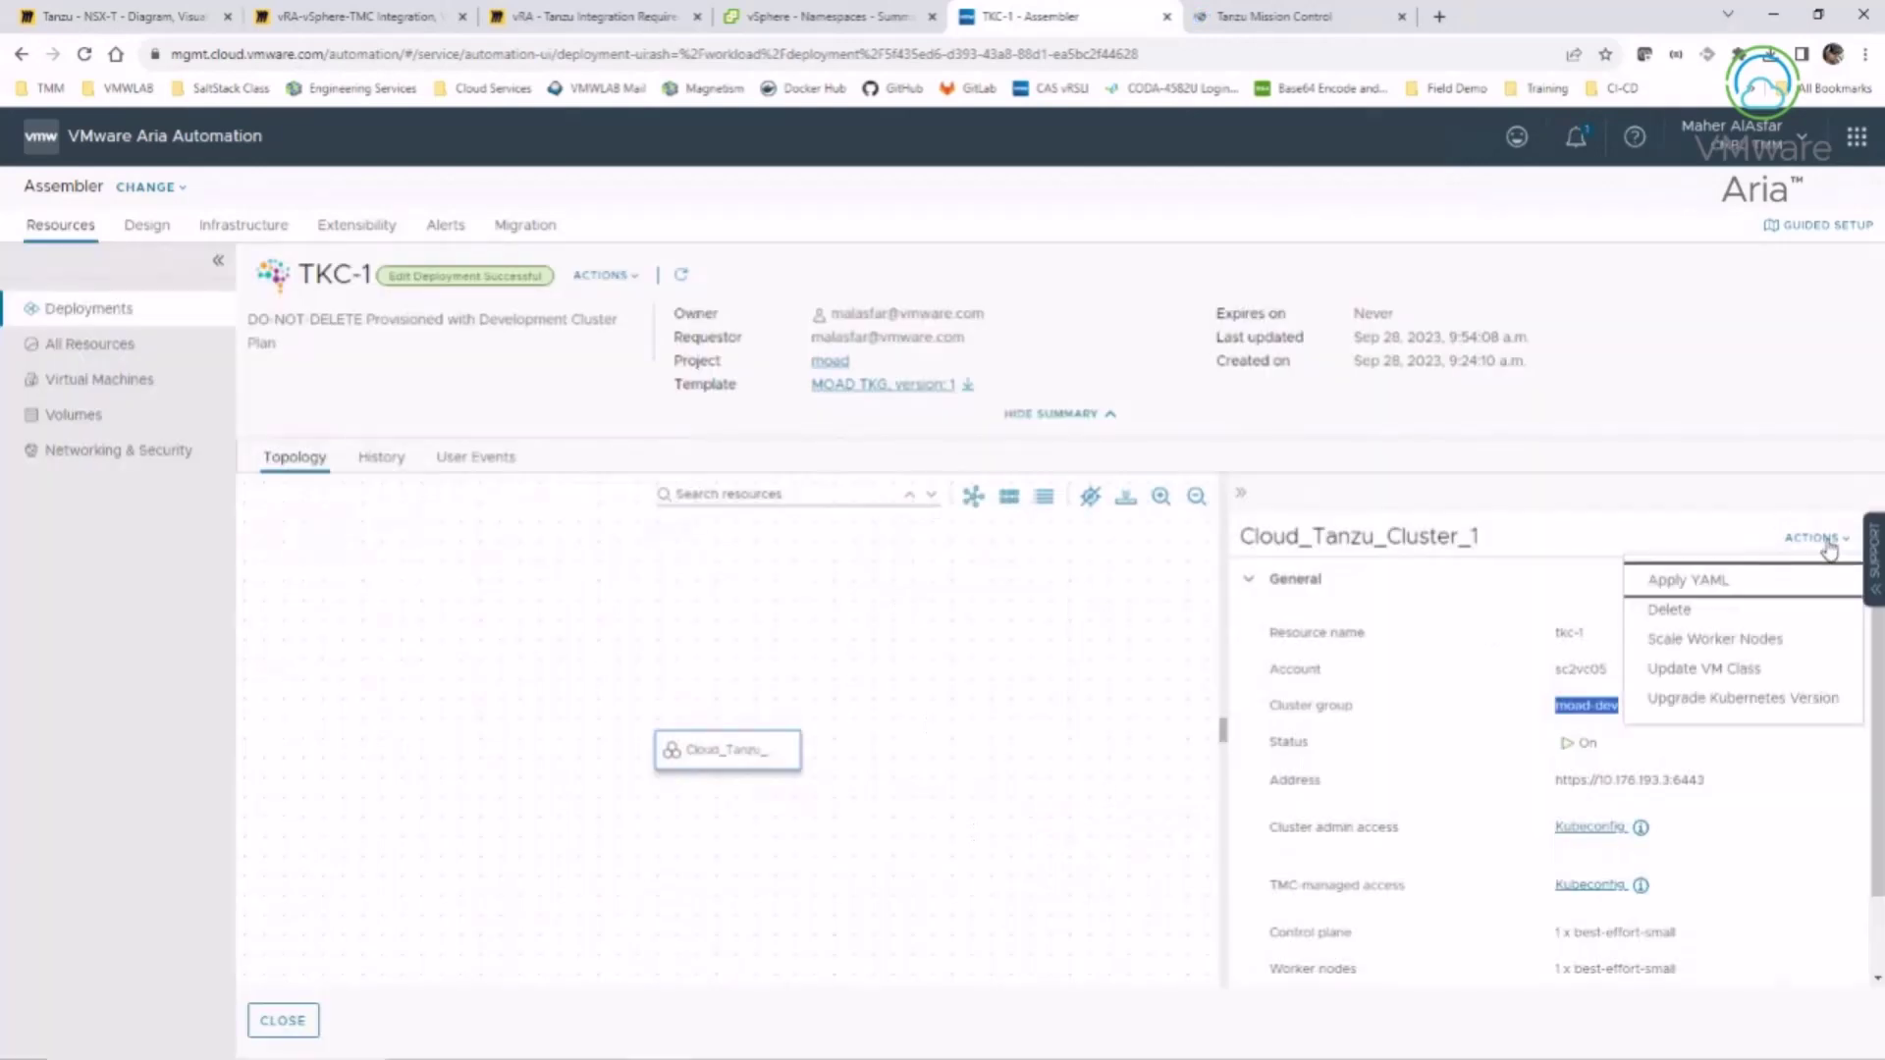
click(1690, 641)
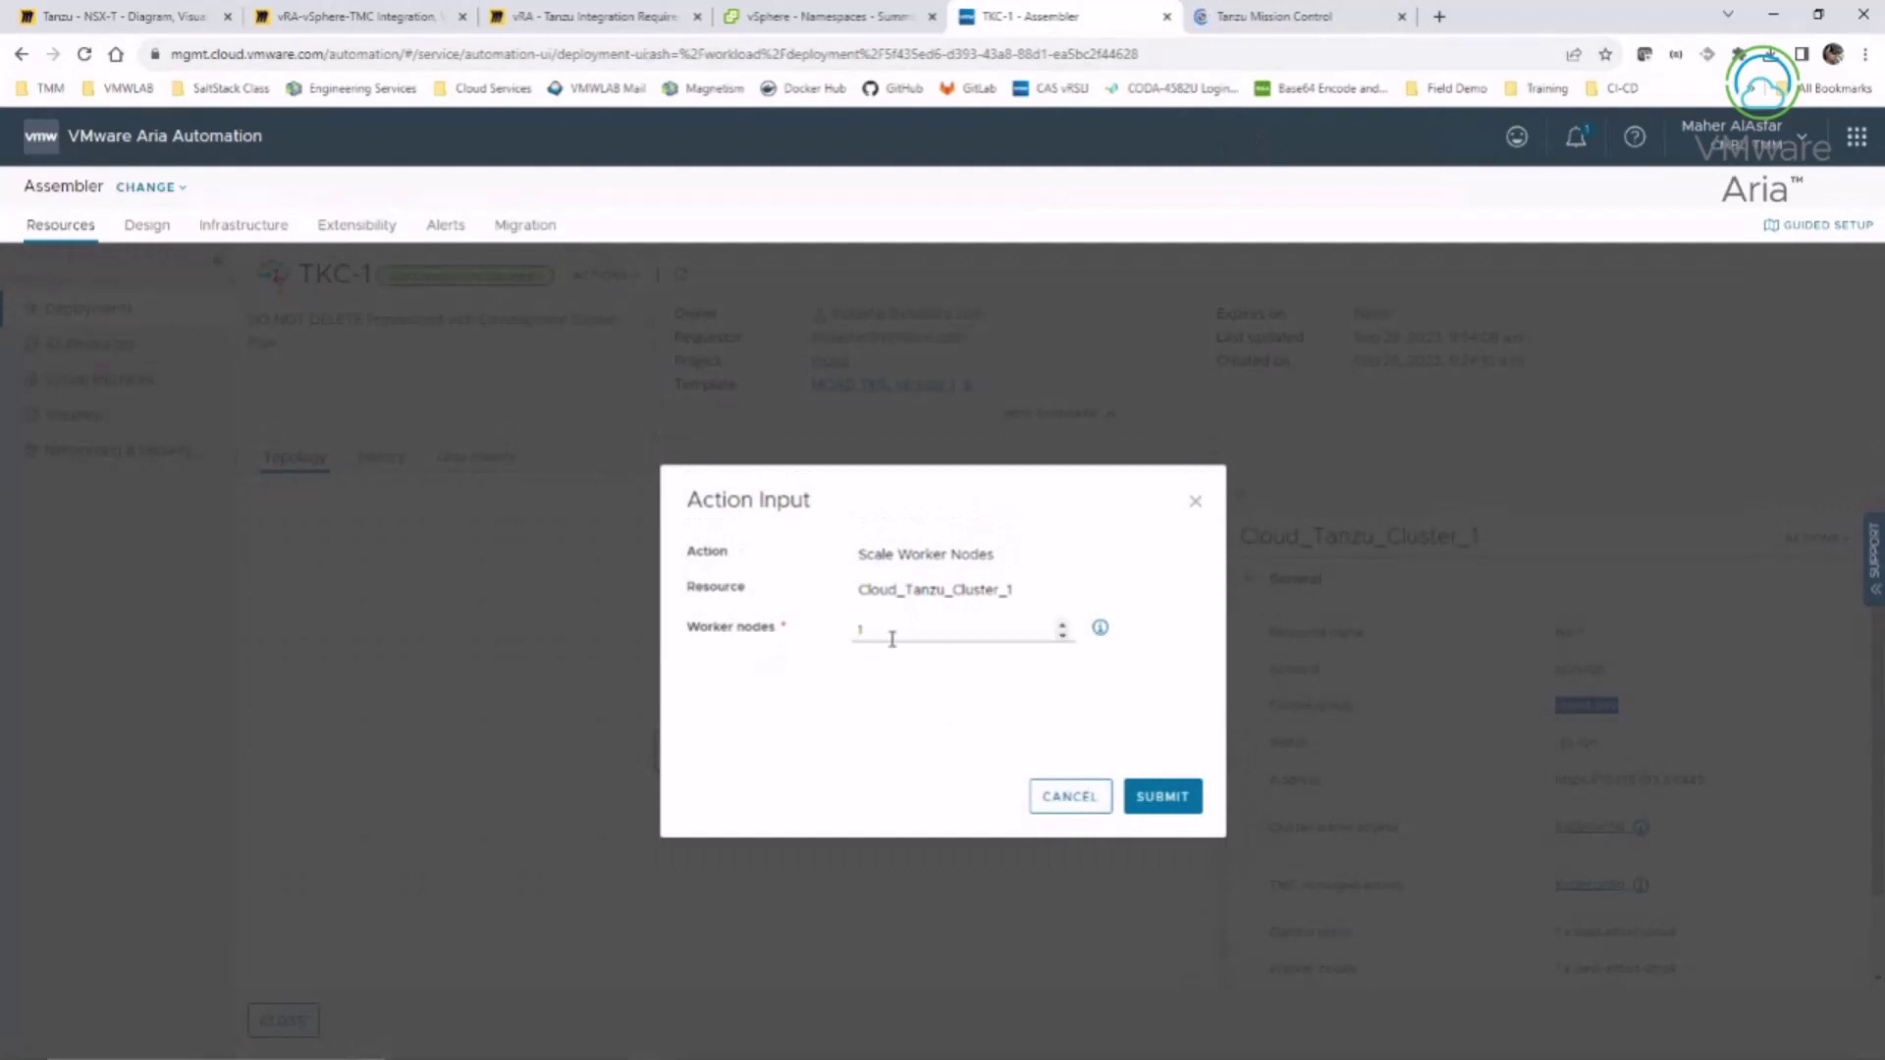
click(893, 631)
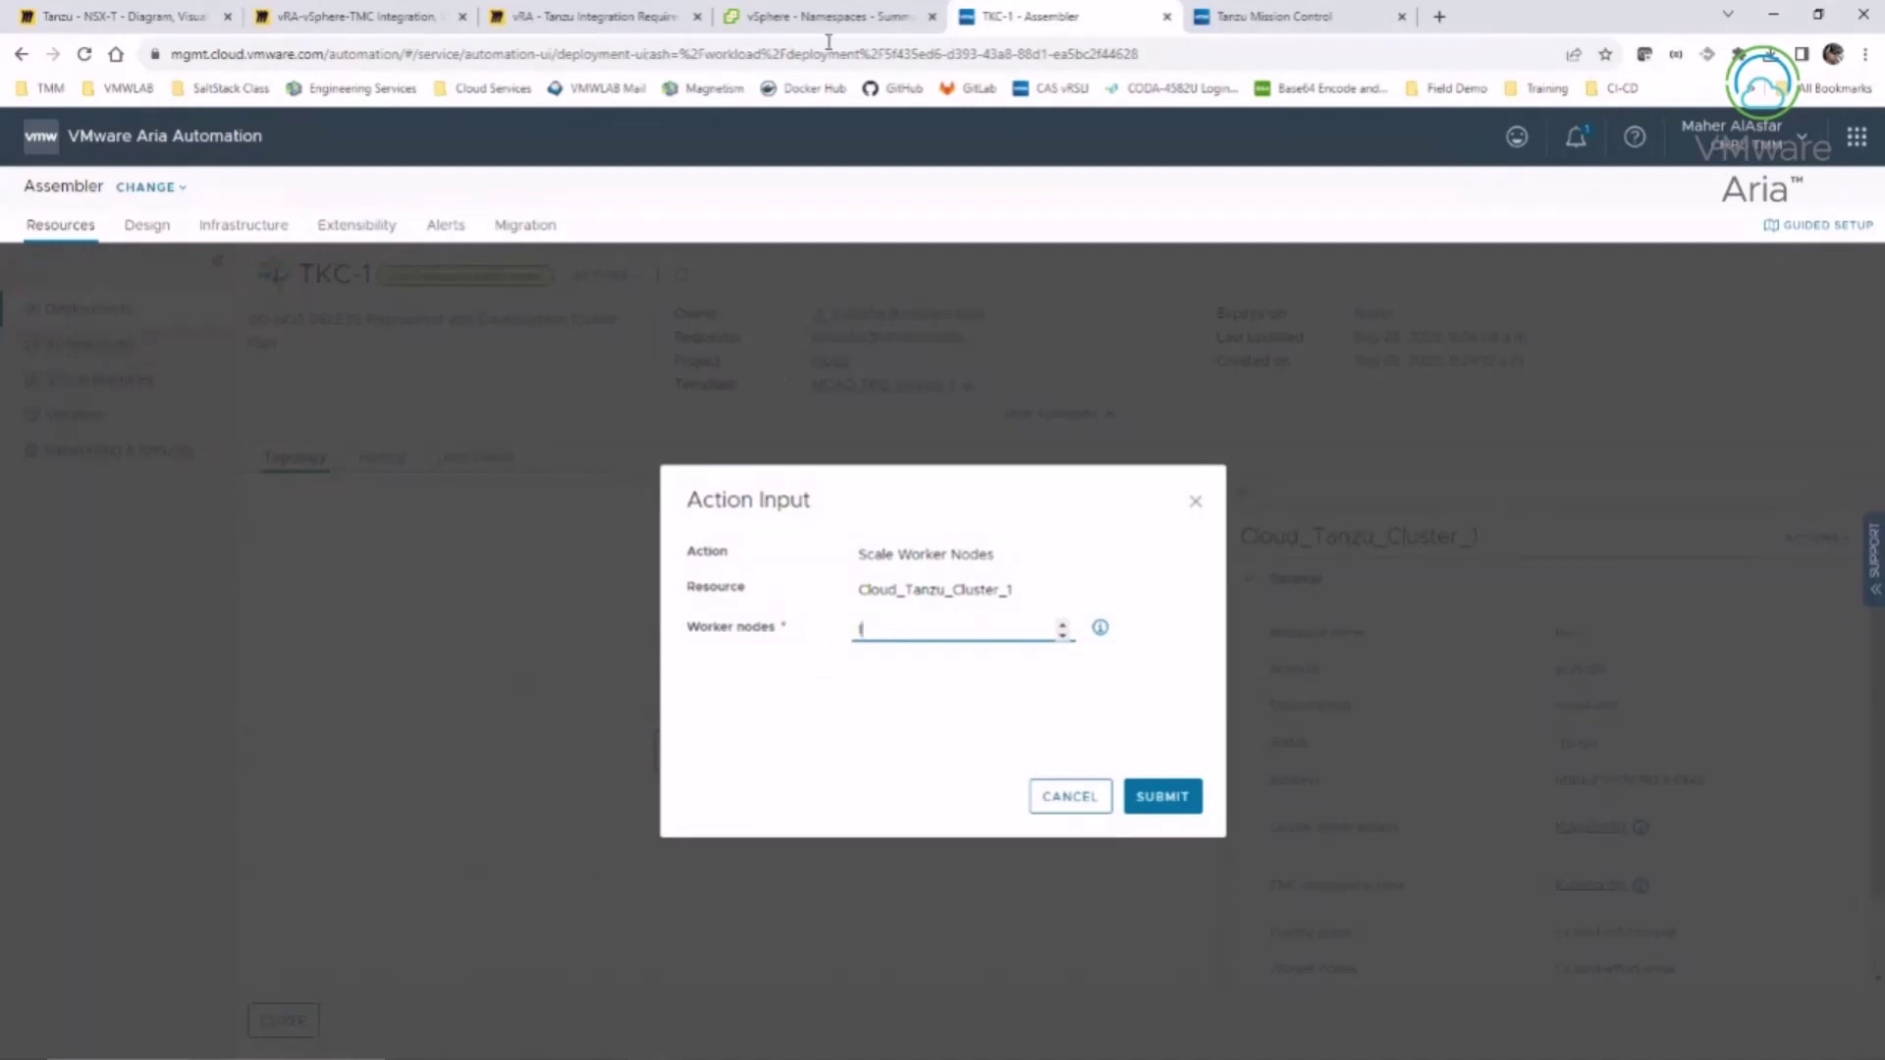
- Switch to the vSphere Client and expand the moad-dev namespace and its tkc-1 cluster to examine the node VMs
click(820, 22)
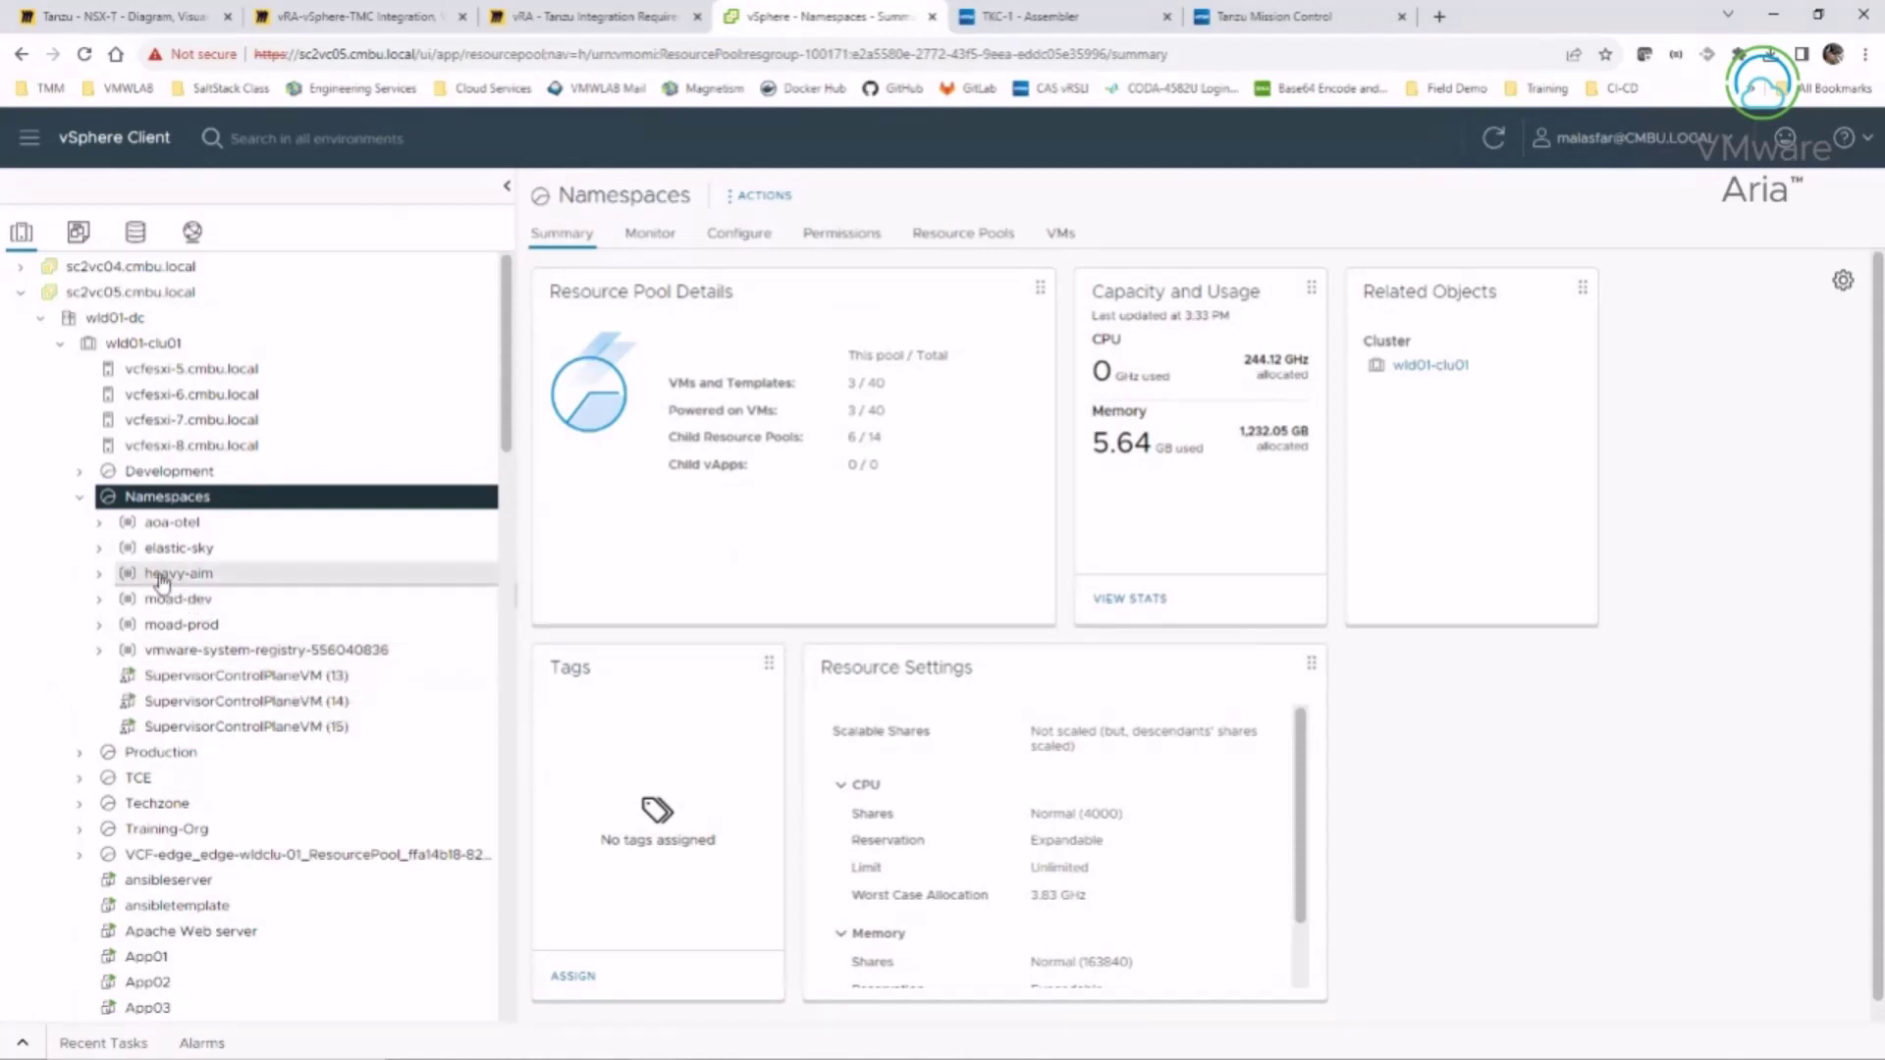
click(99, 601)
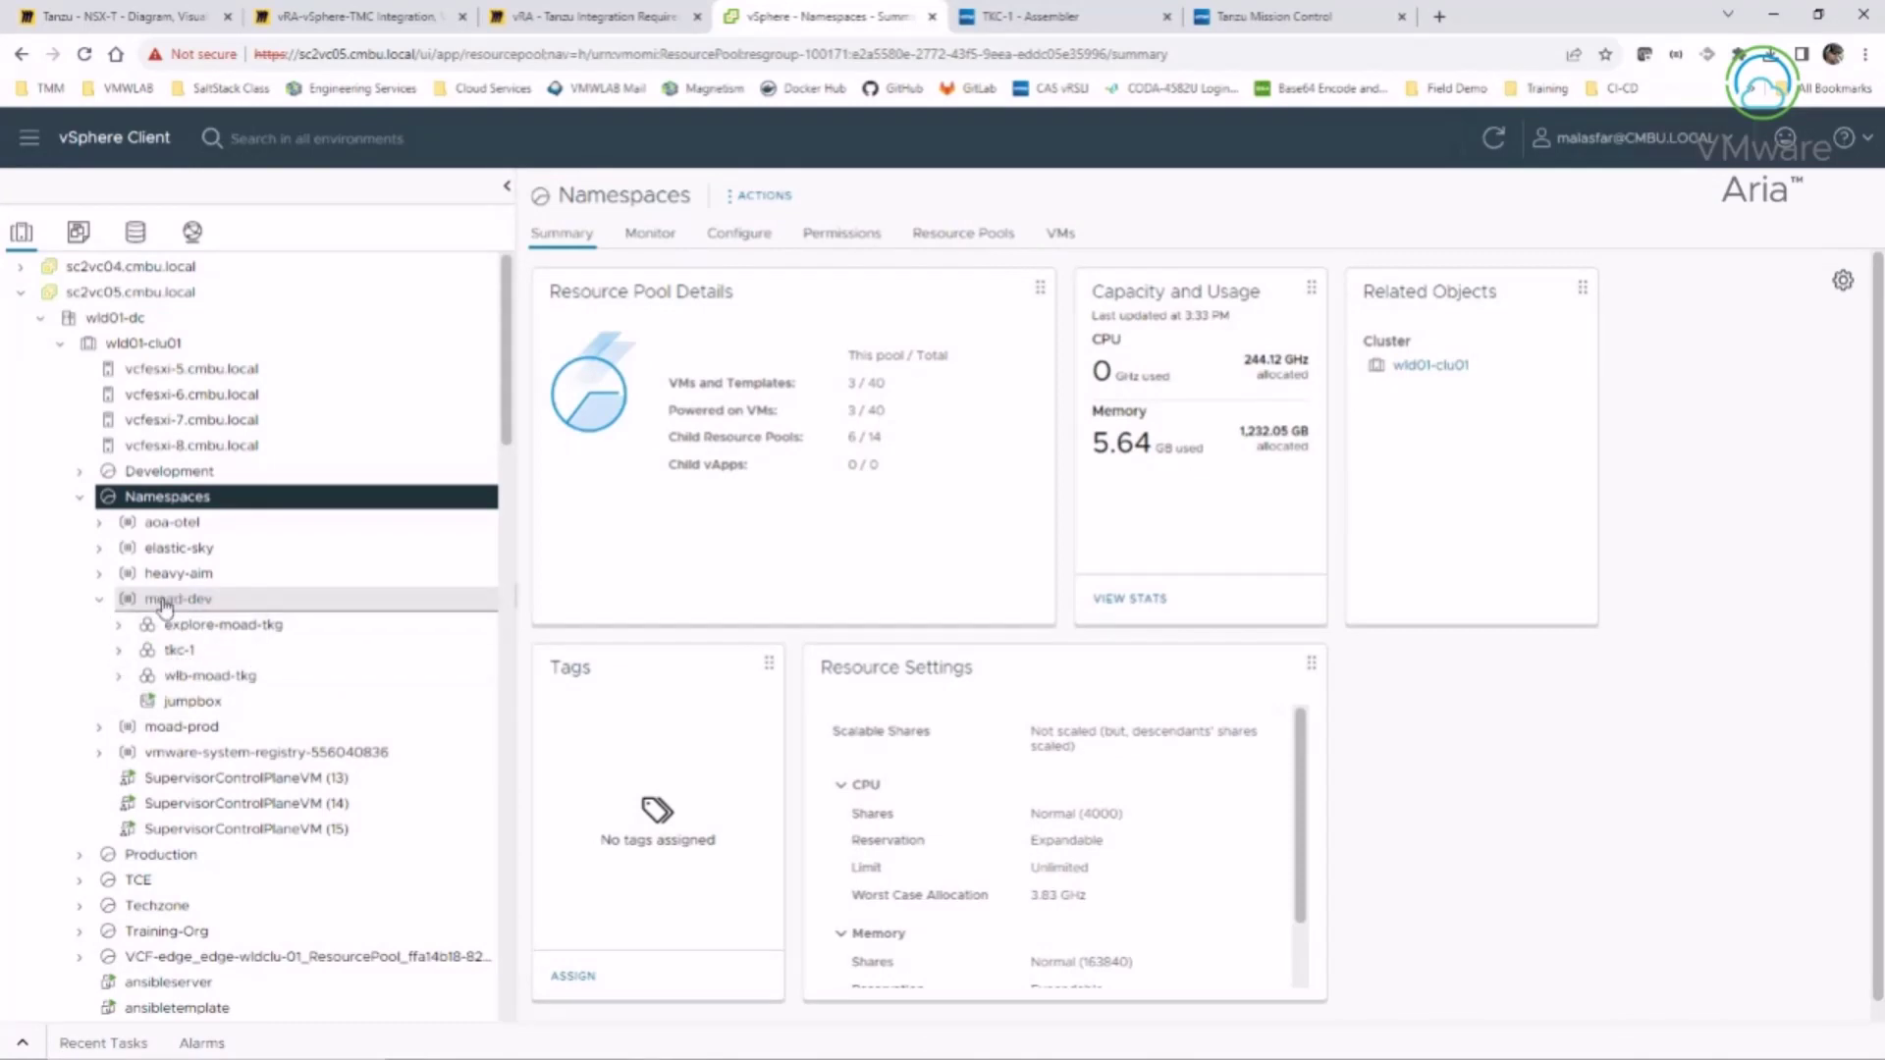
click(118, 651)
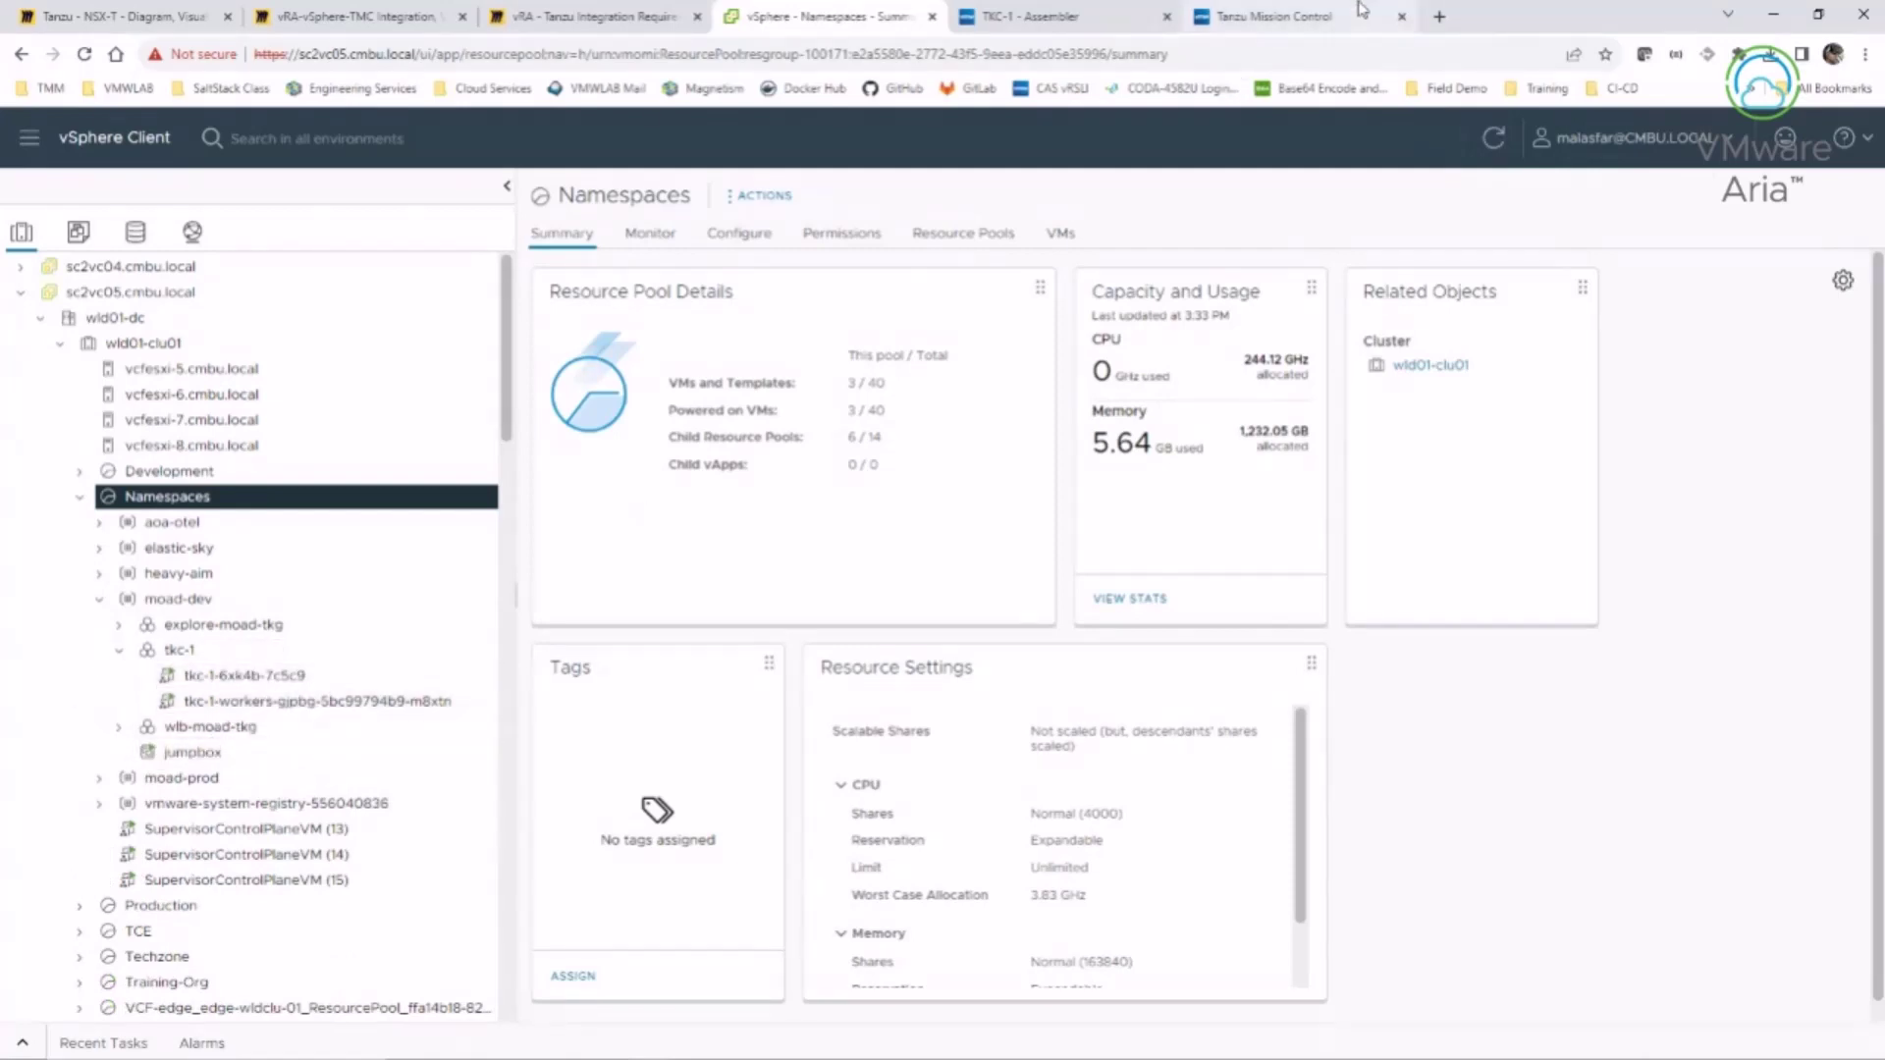
- Examine the tkc-1 cluster overview in Tanzu Mission Control, and cancel the Scale Worker Nodes action in Aria Automation
click(1276, 17)
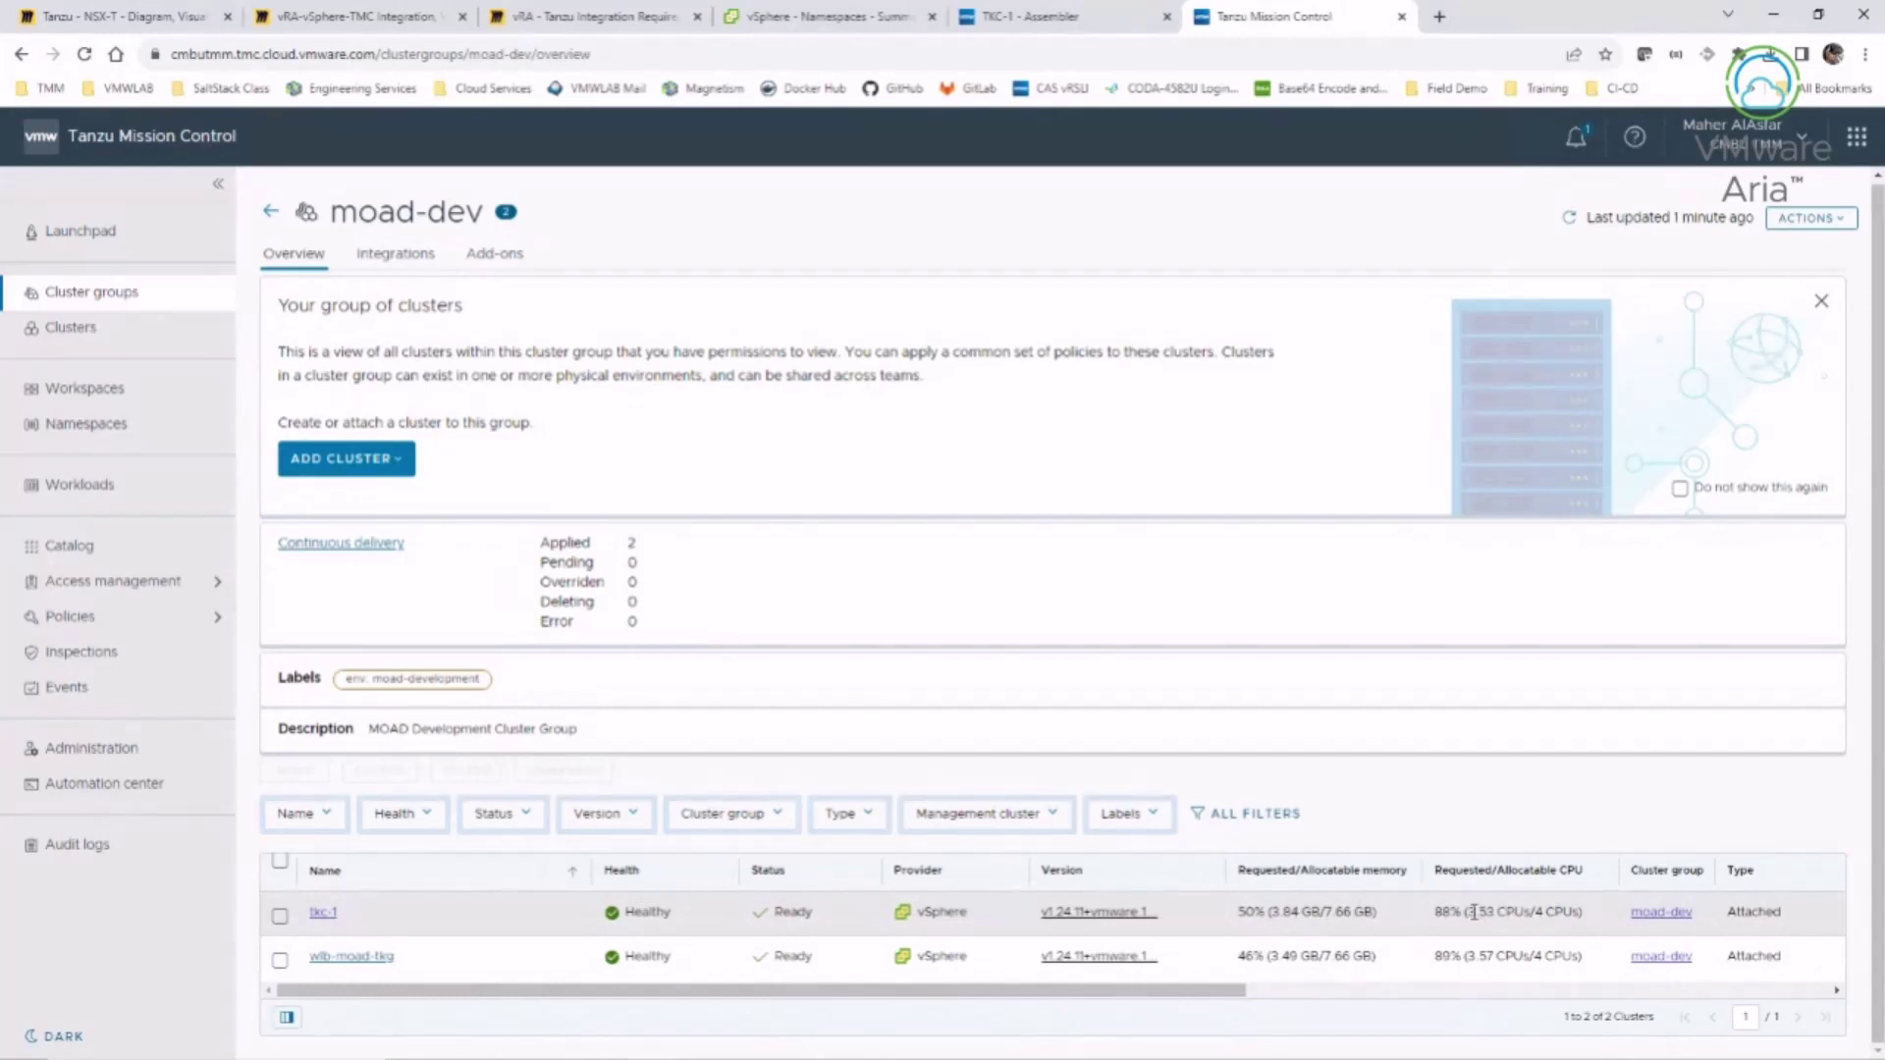
click(322, 912)
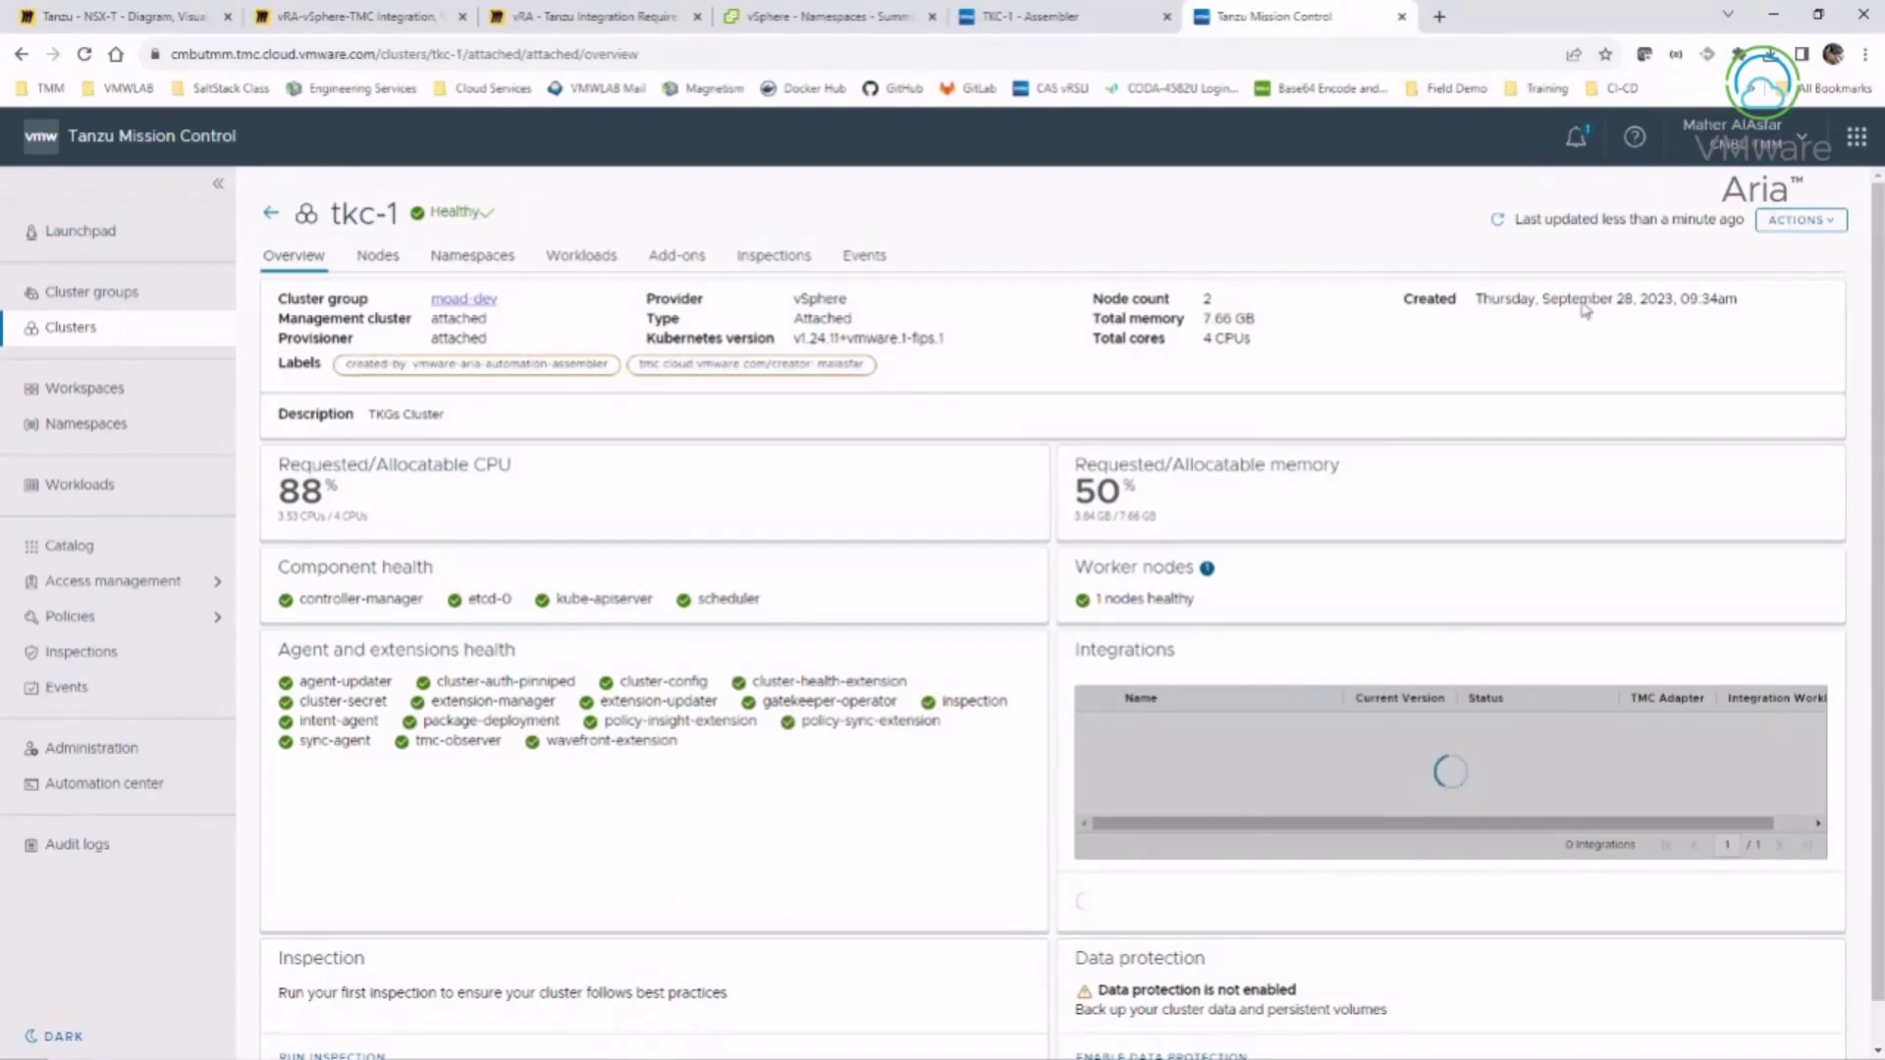
click(1122, 21)
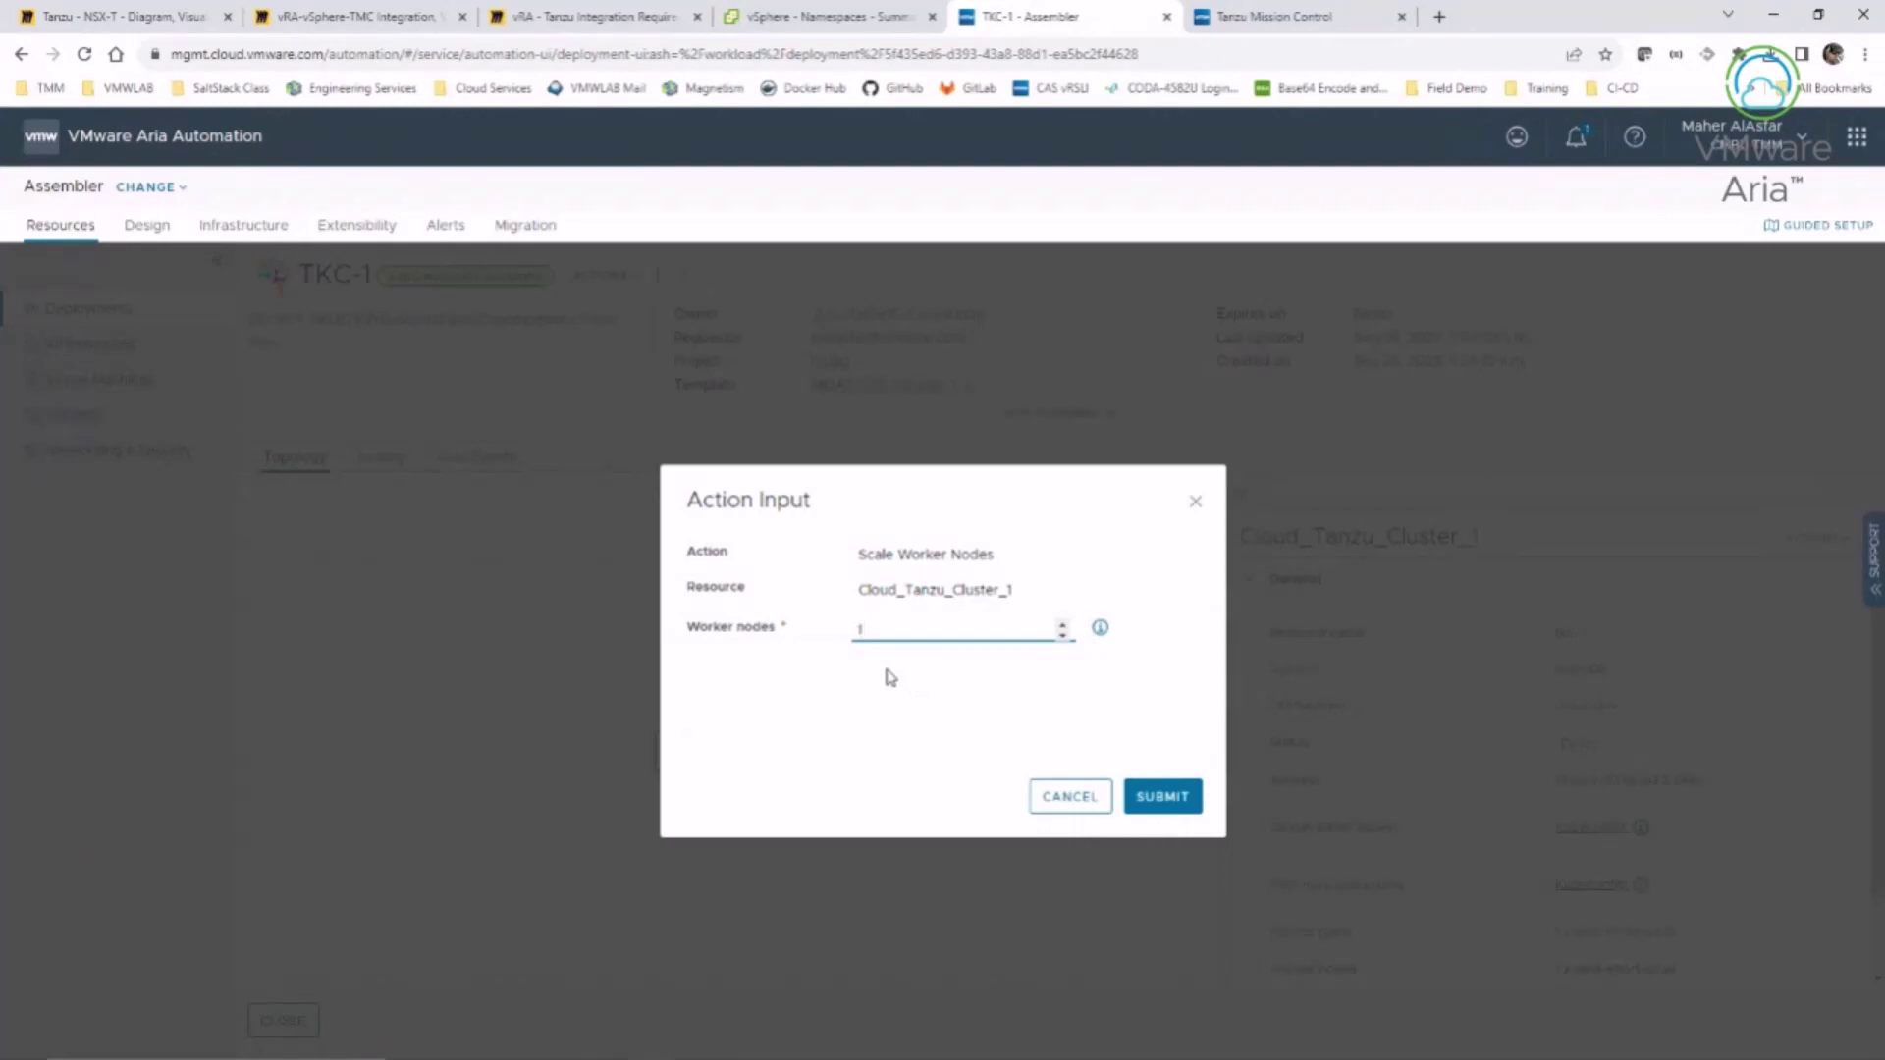
click(1073, 797)
- Open the Update VM Class action for Cloud_Tanzu_Cluster_1, review the VM classes offered for control plane nodes, and cancel without submitting
click(1832, 540)
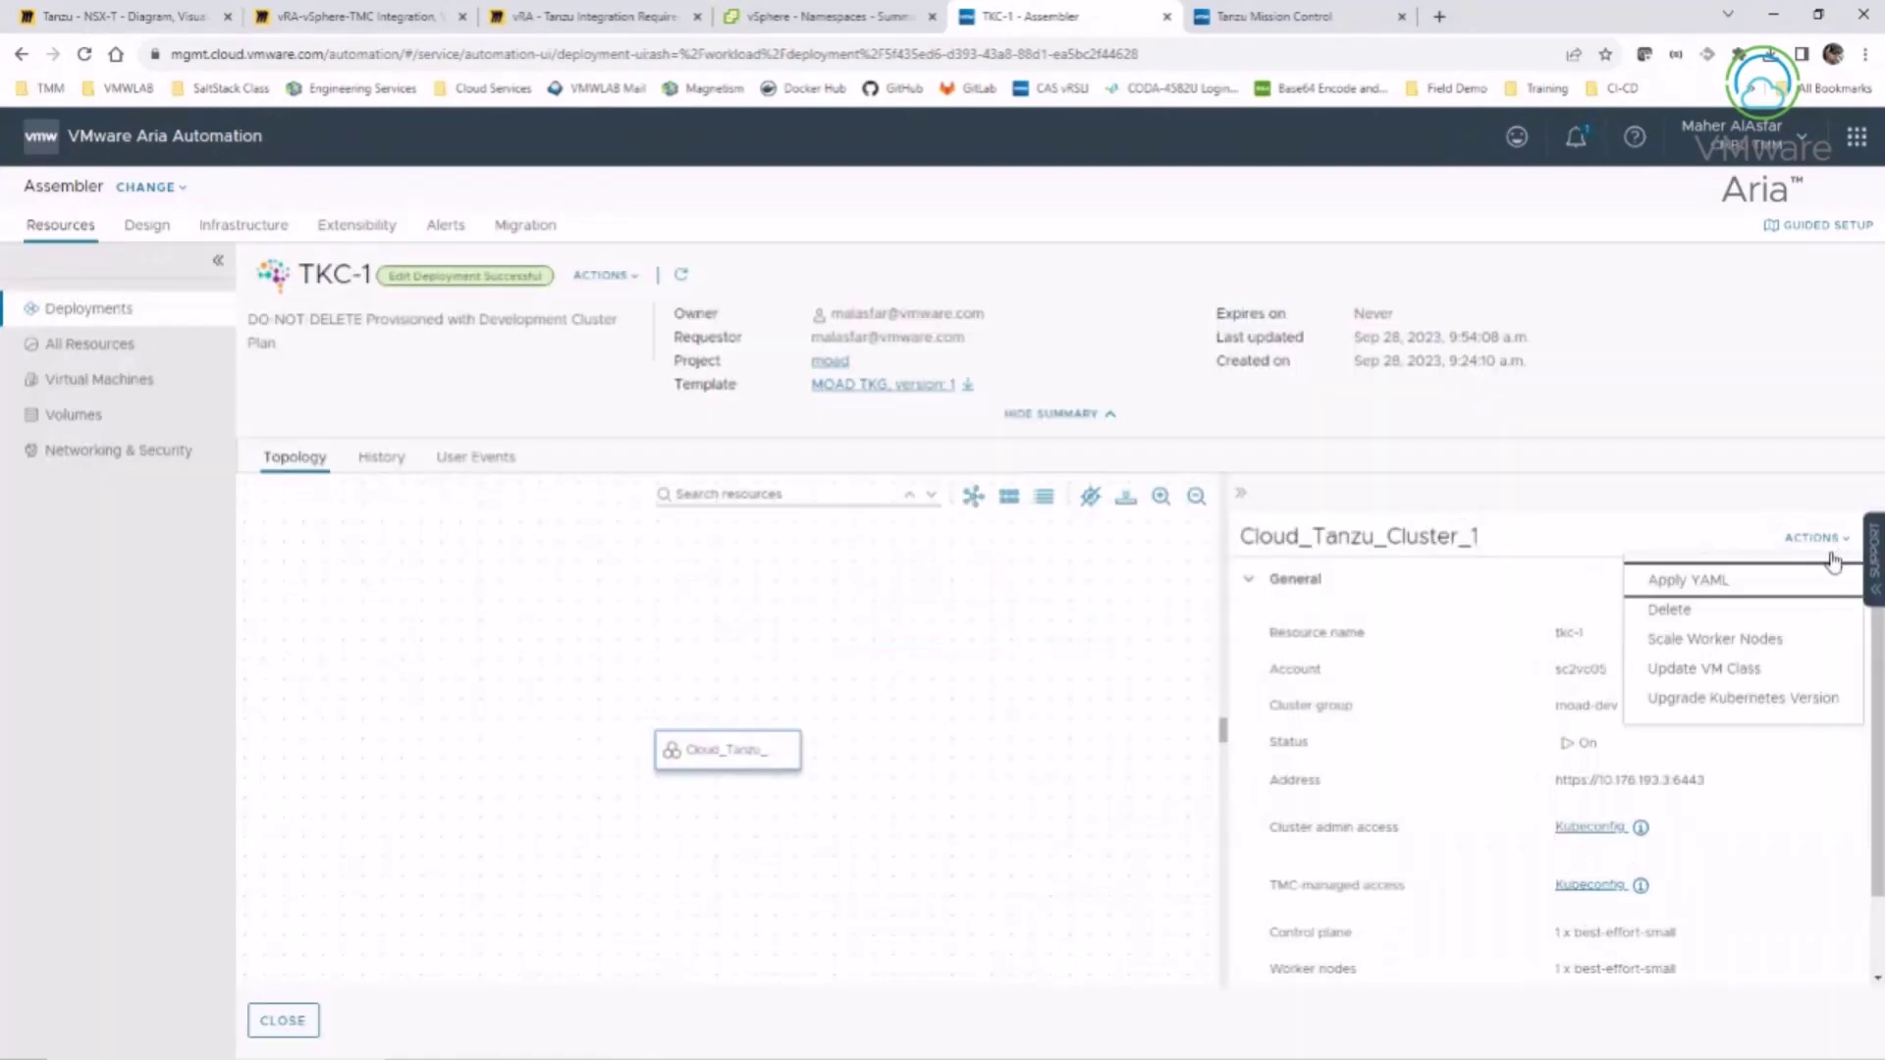
click(1716, 678)
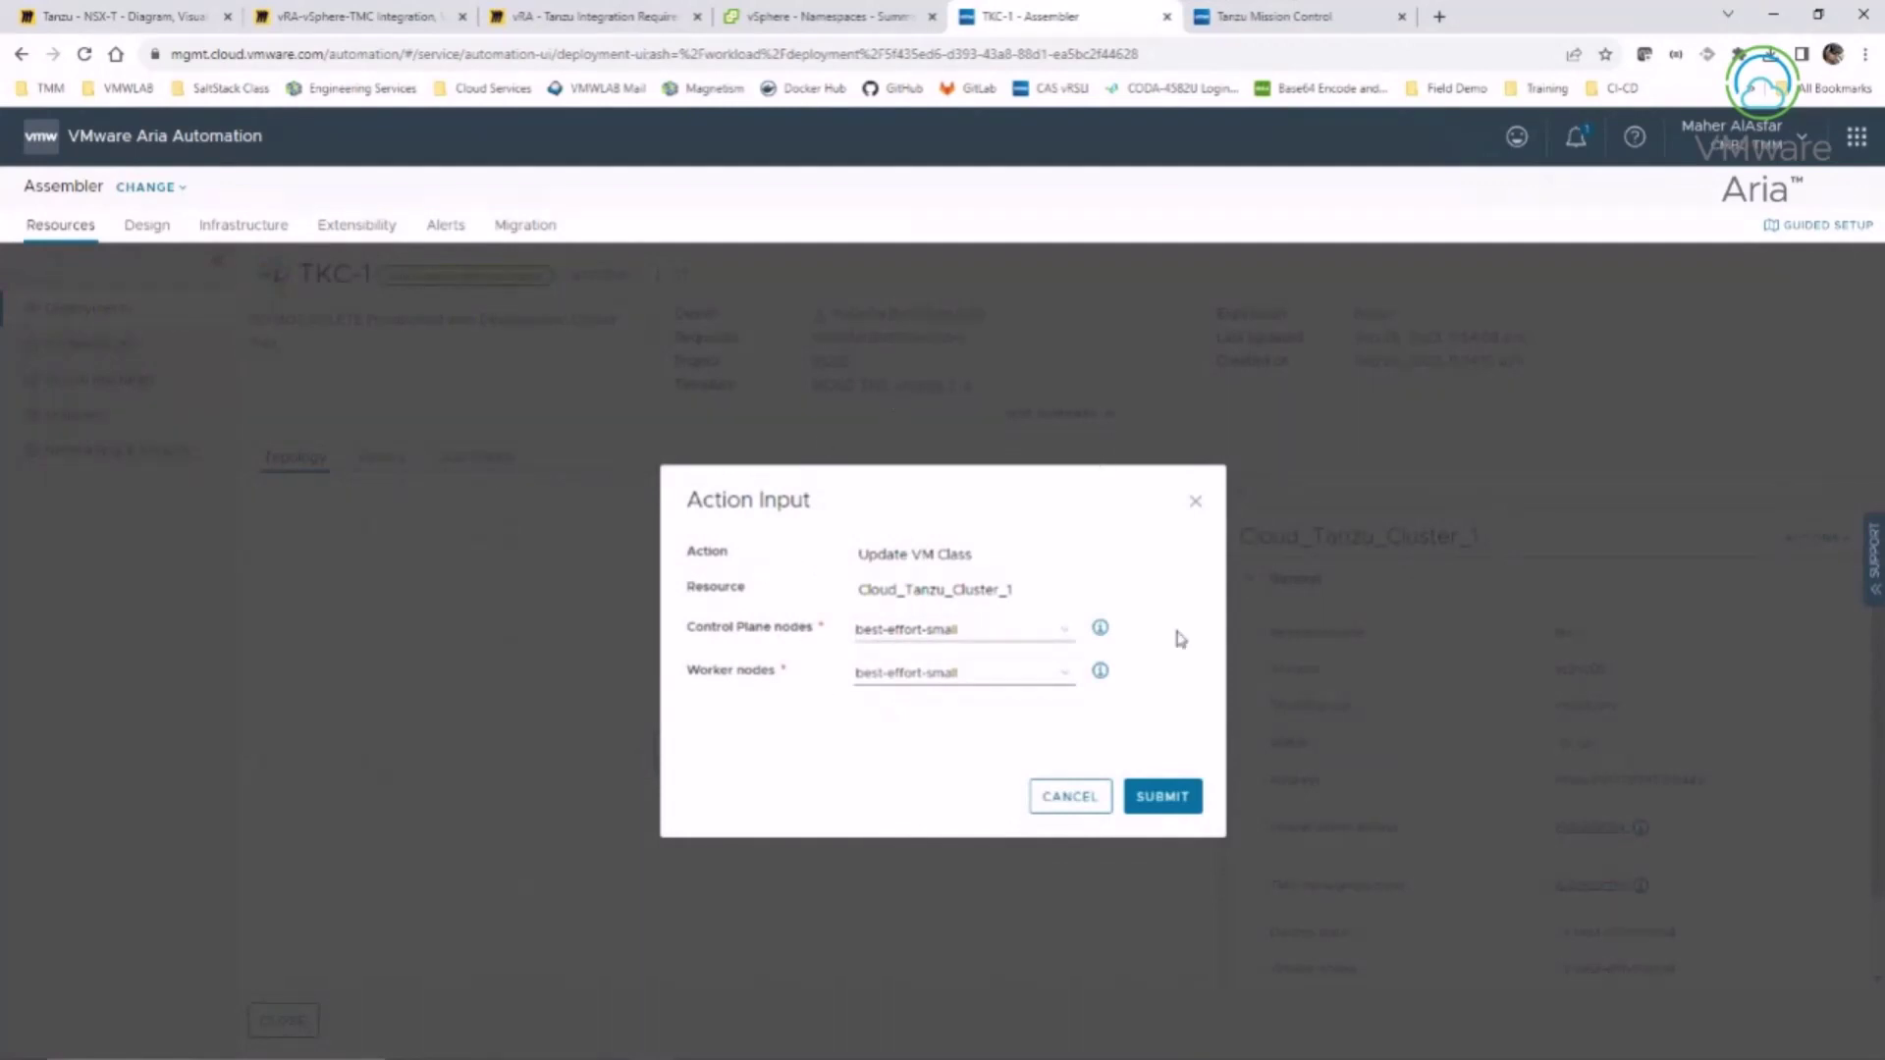
click(1068, 633)
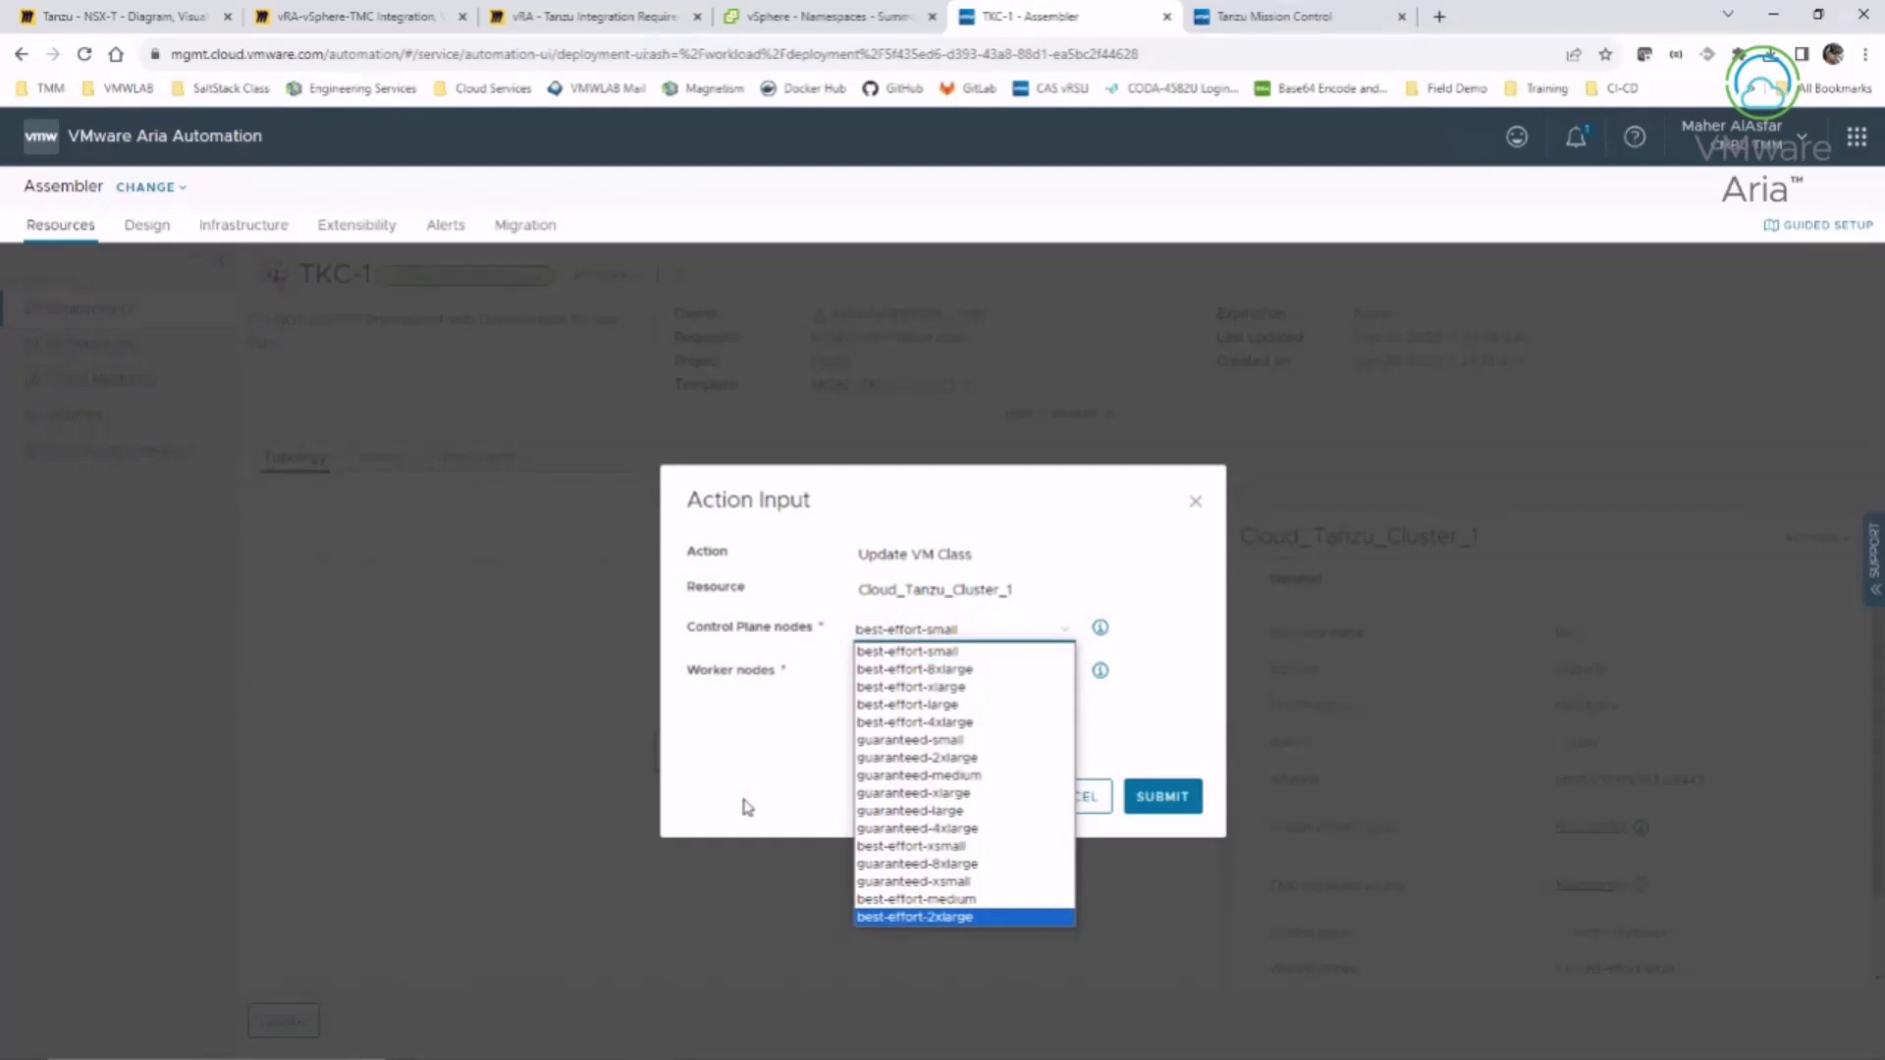
click(770, 800)
click(1031, 629)
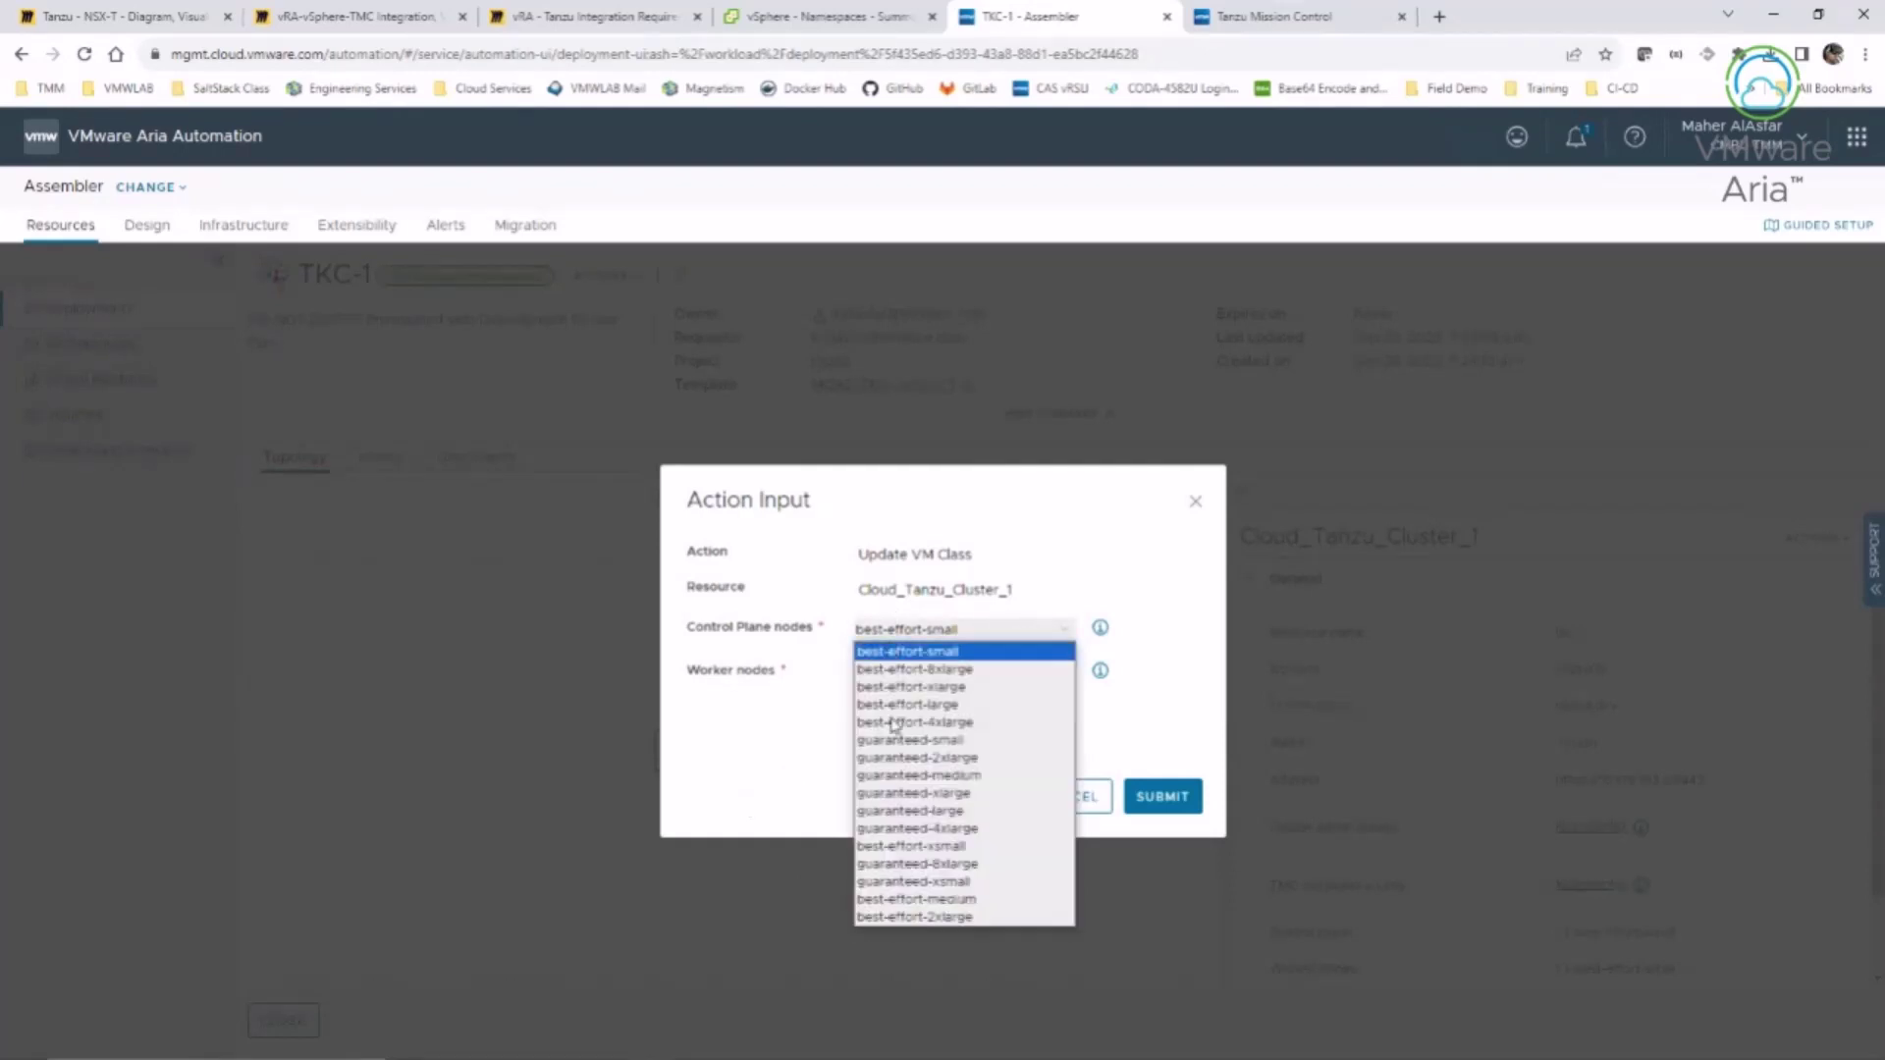
click(757, 724)
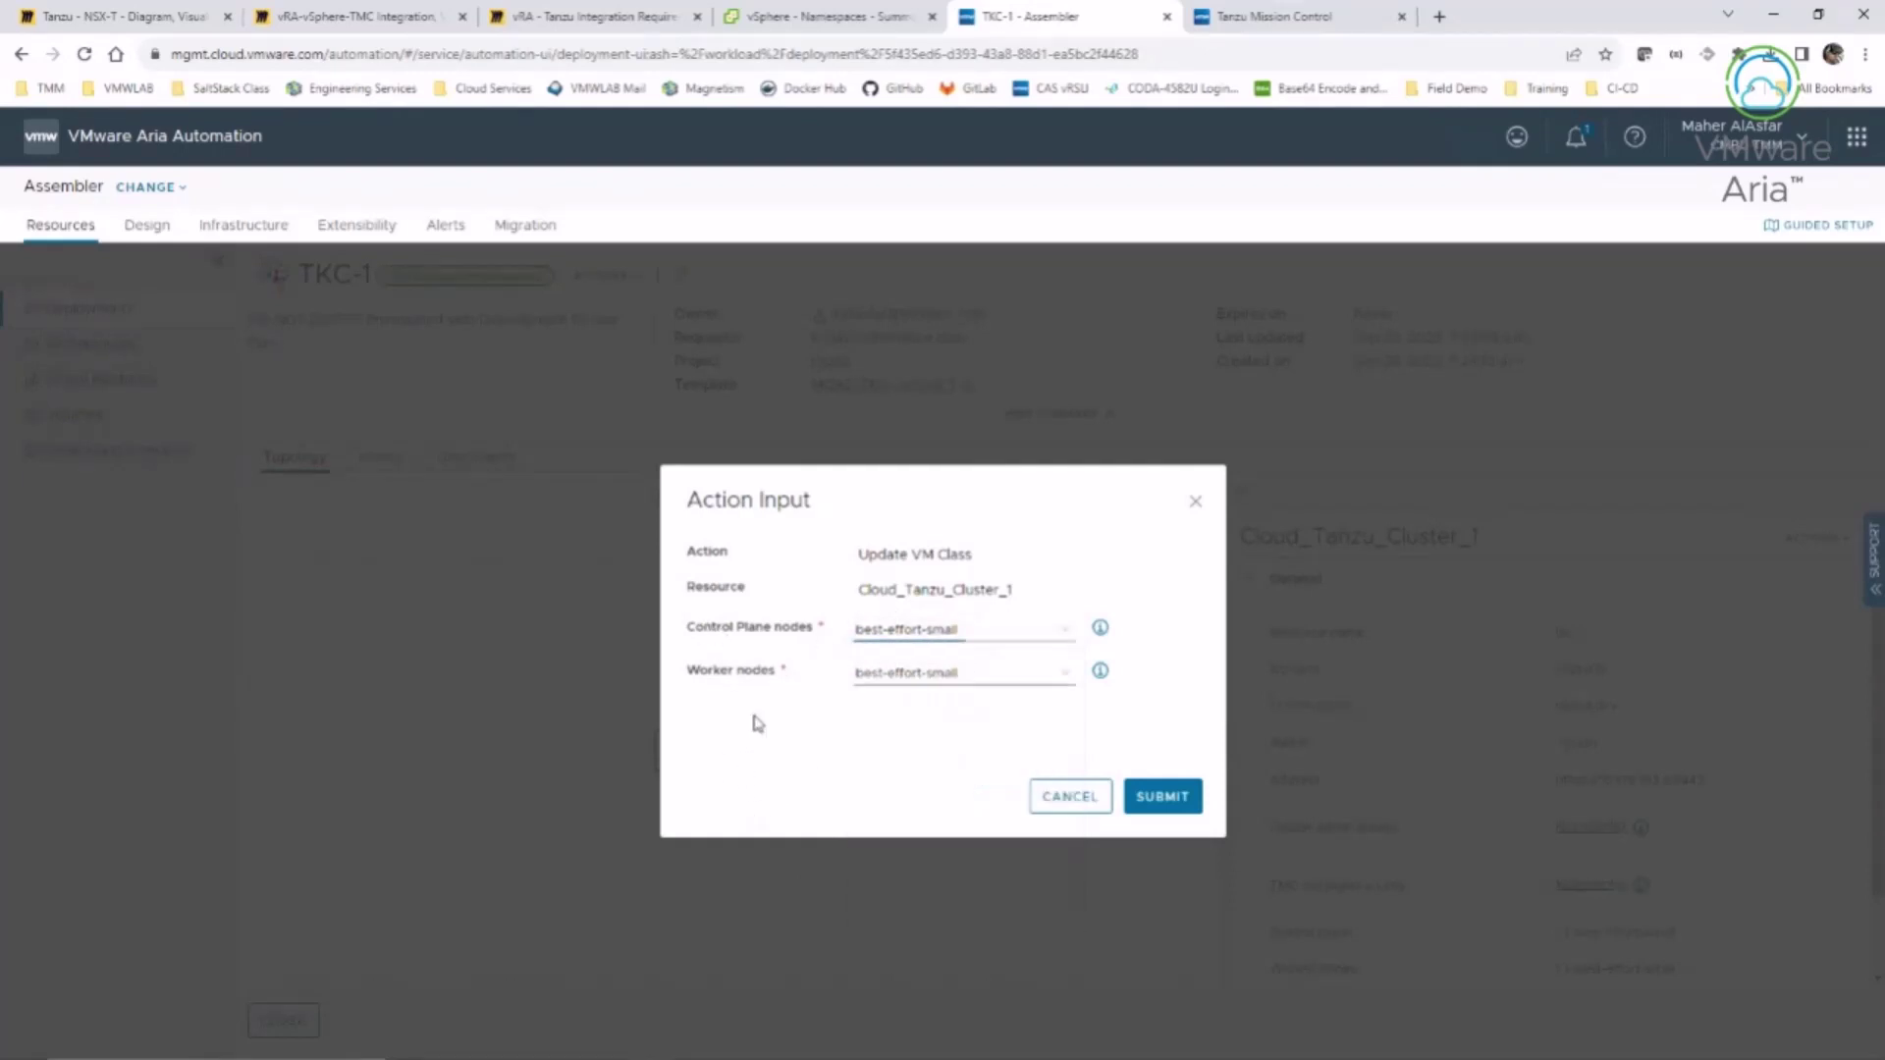
click(1069, 798)
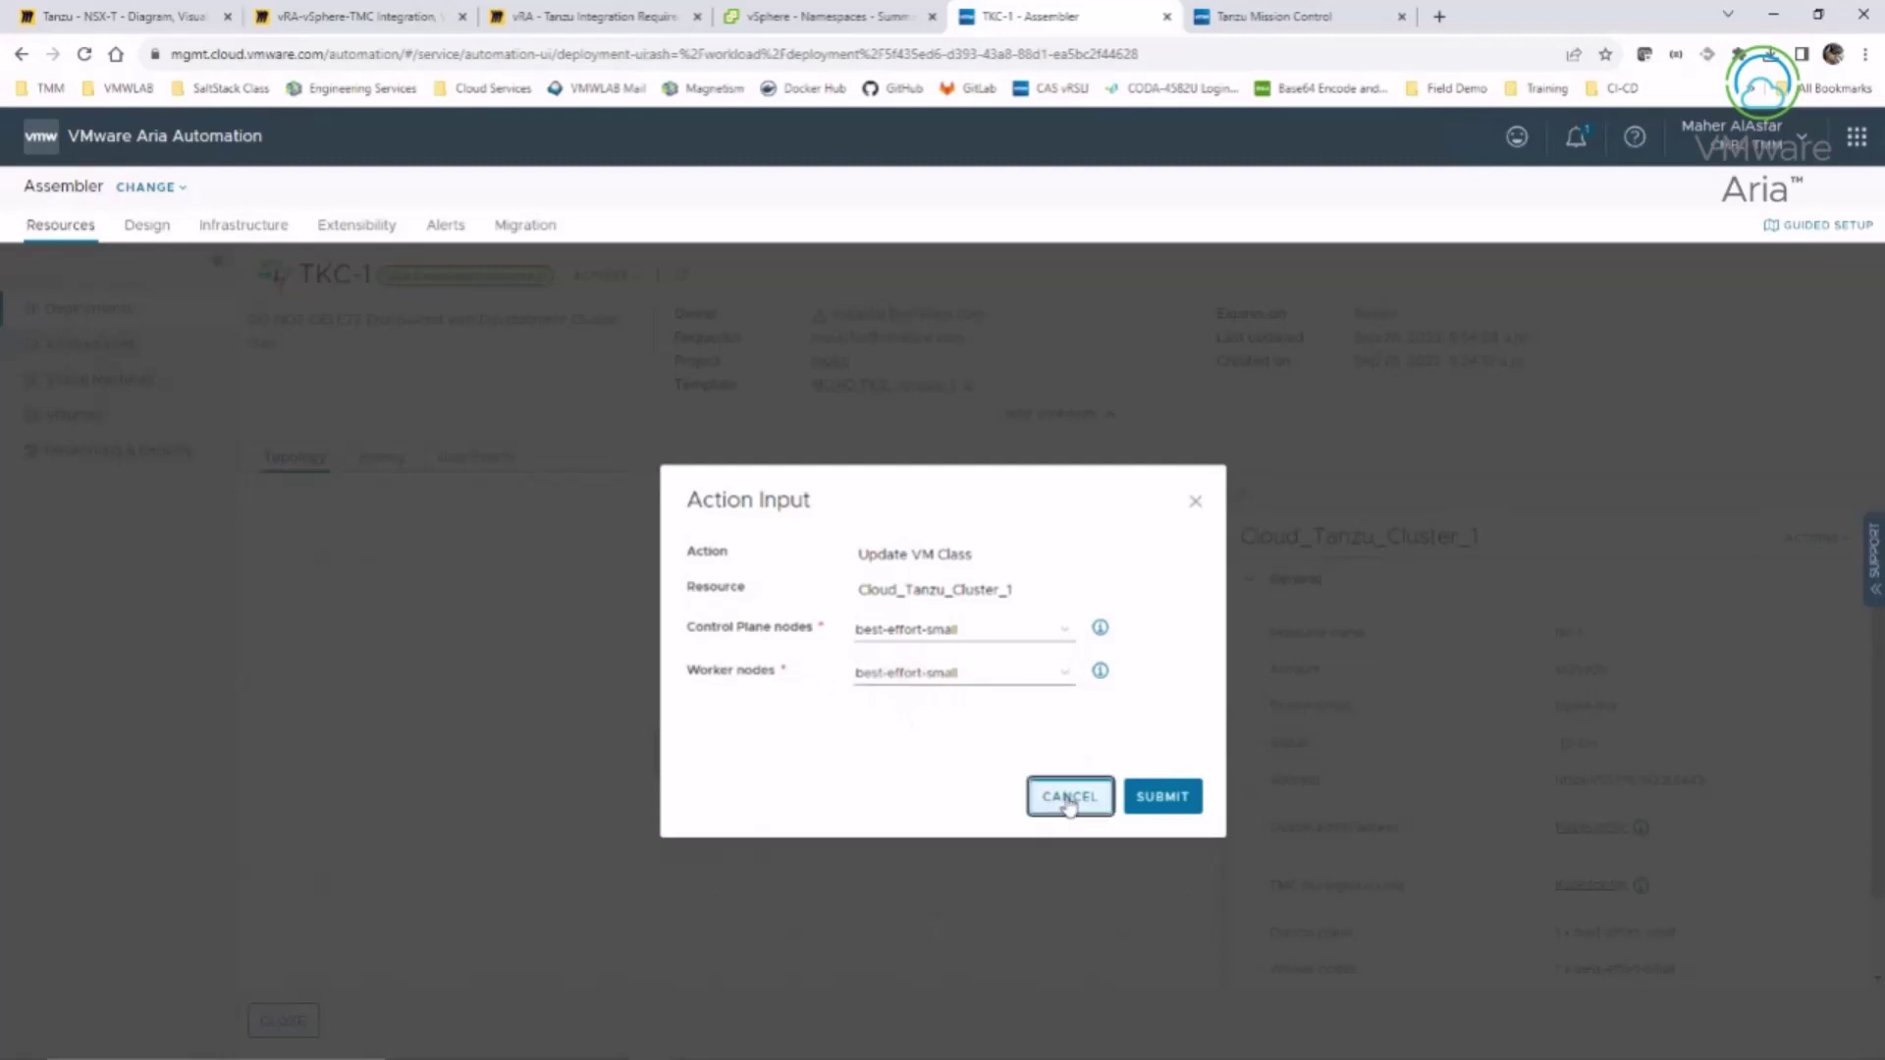
- Open the Upgrade Kubernetes Version action for Cloud_Tanzu_Cluster_1, check the selectable Kubernetes versions, and cancel without submitting
click(1816, 538)
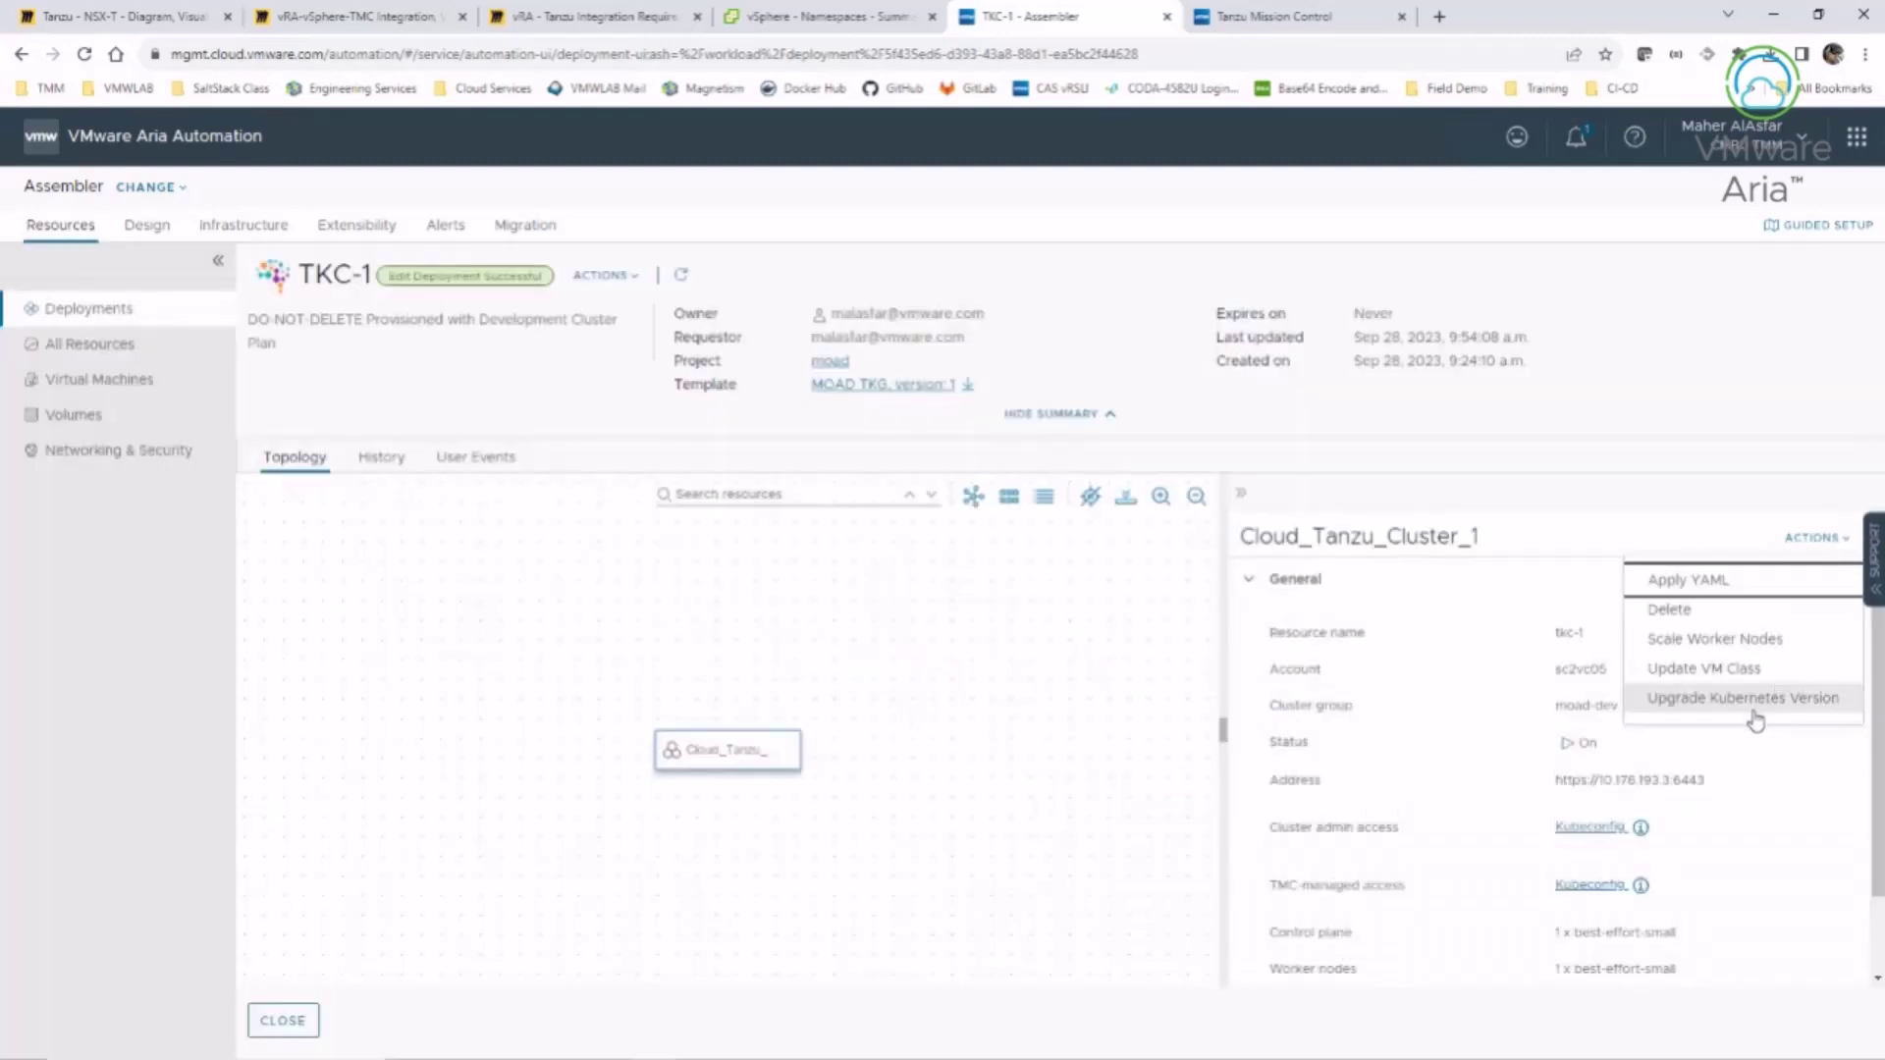
click(1773, 699)
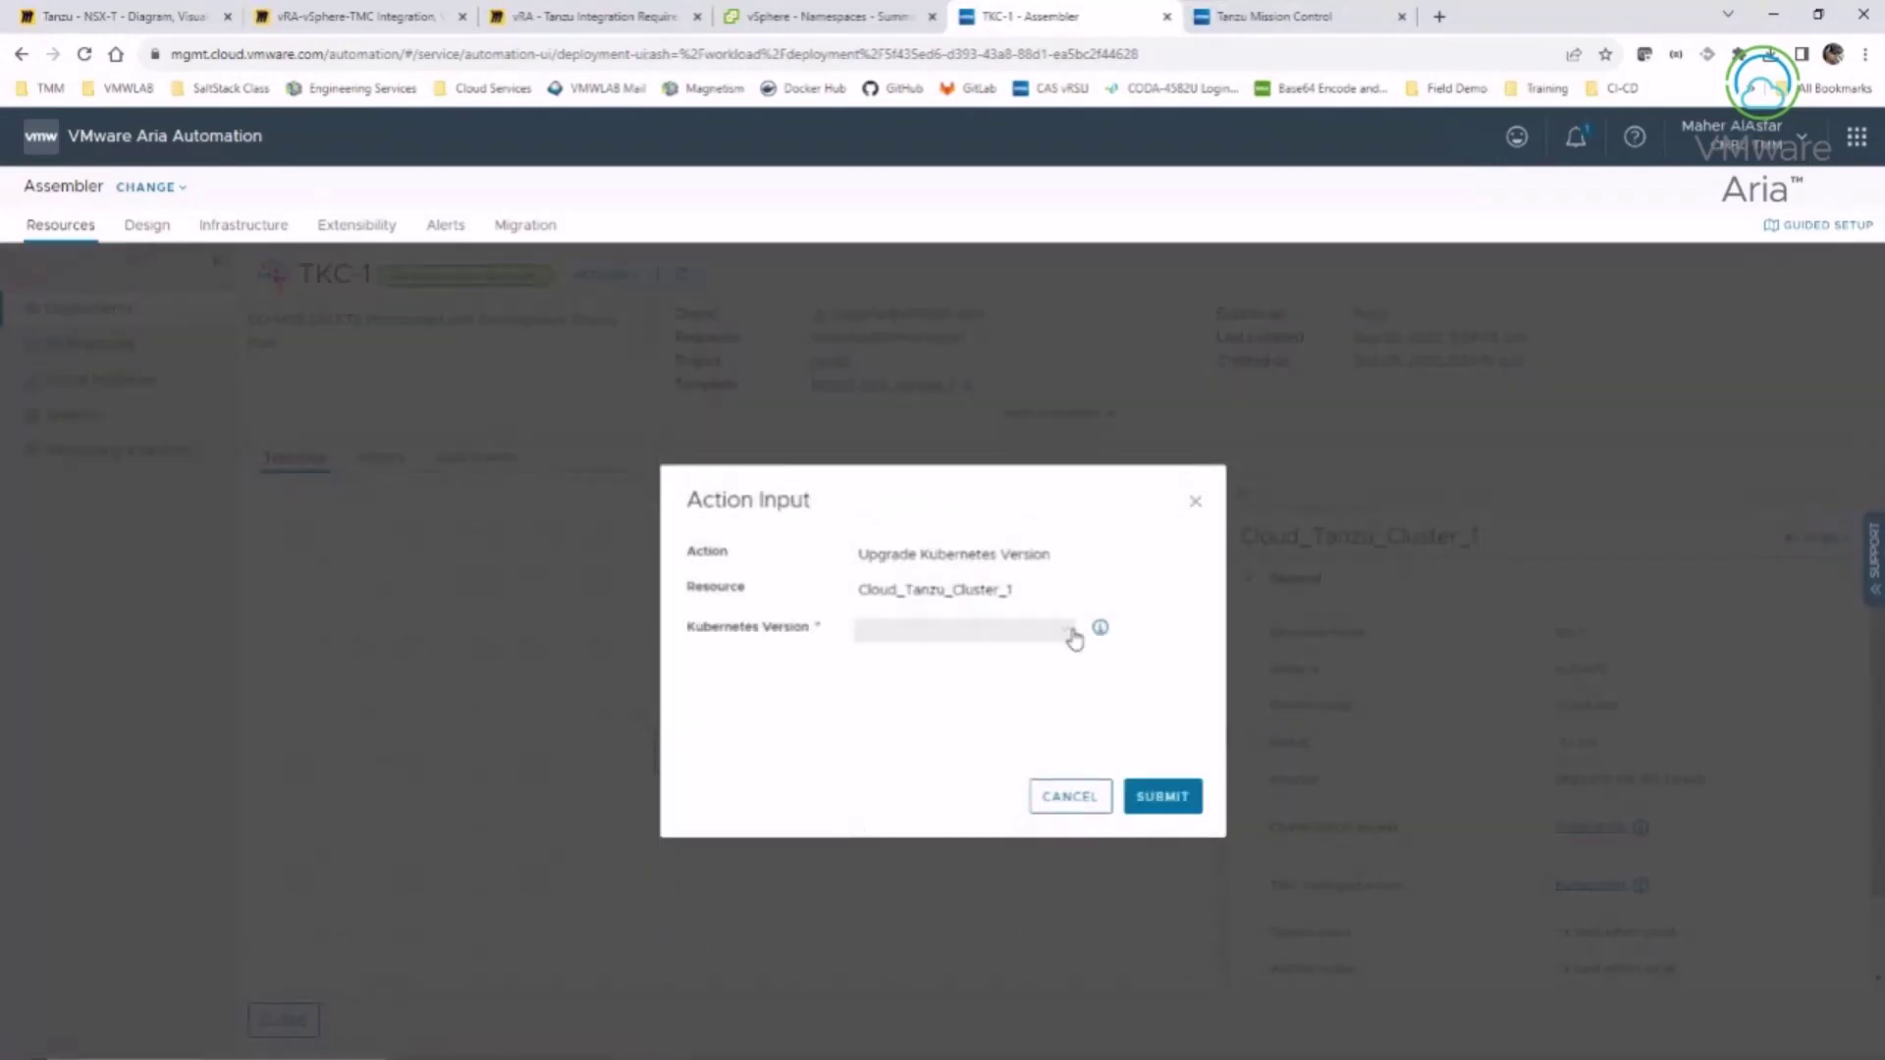
click(1069, 638)
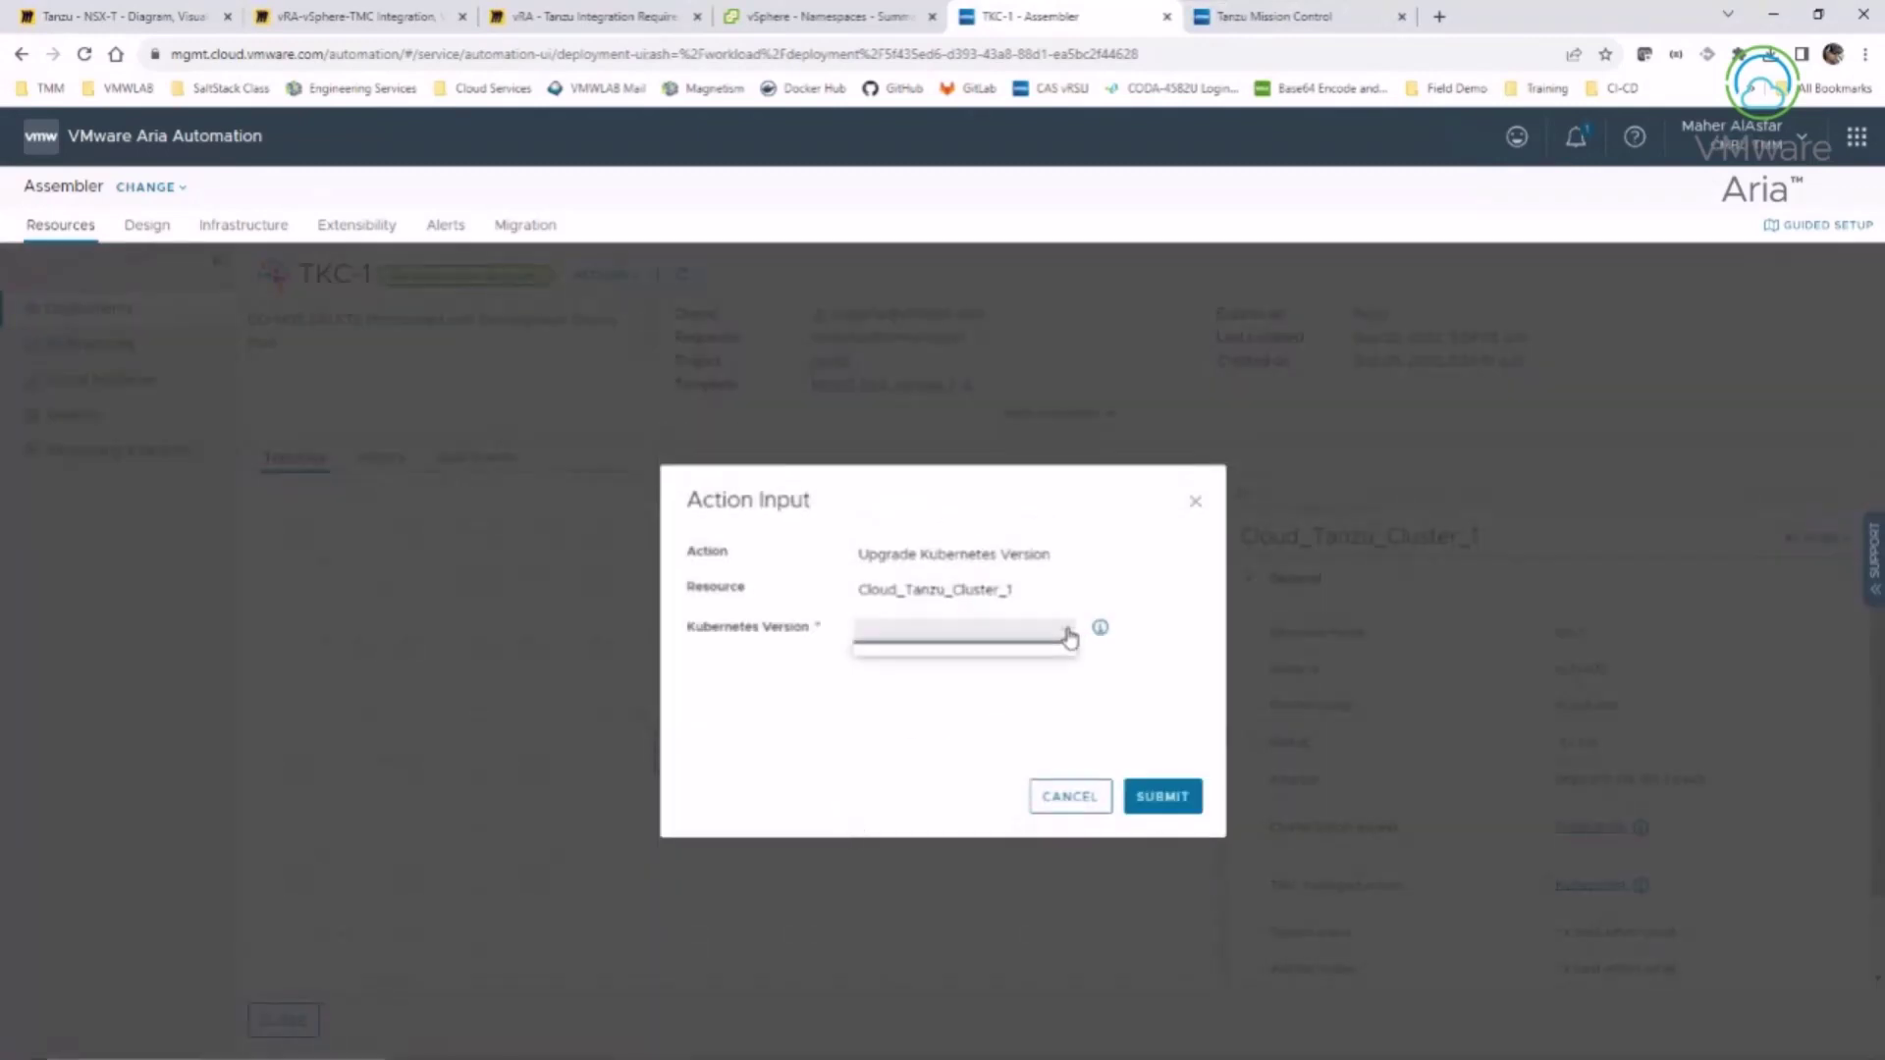
click(1069, 638)
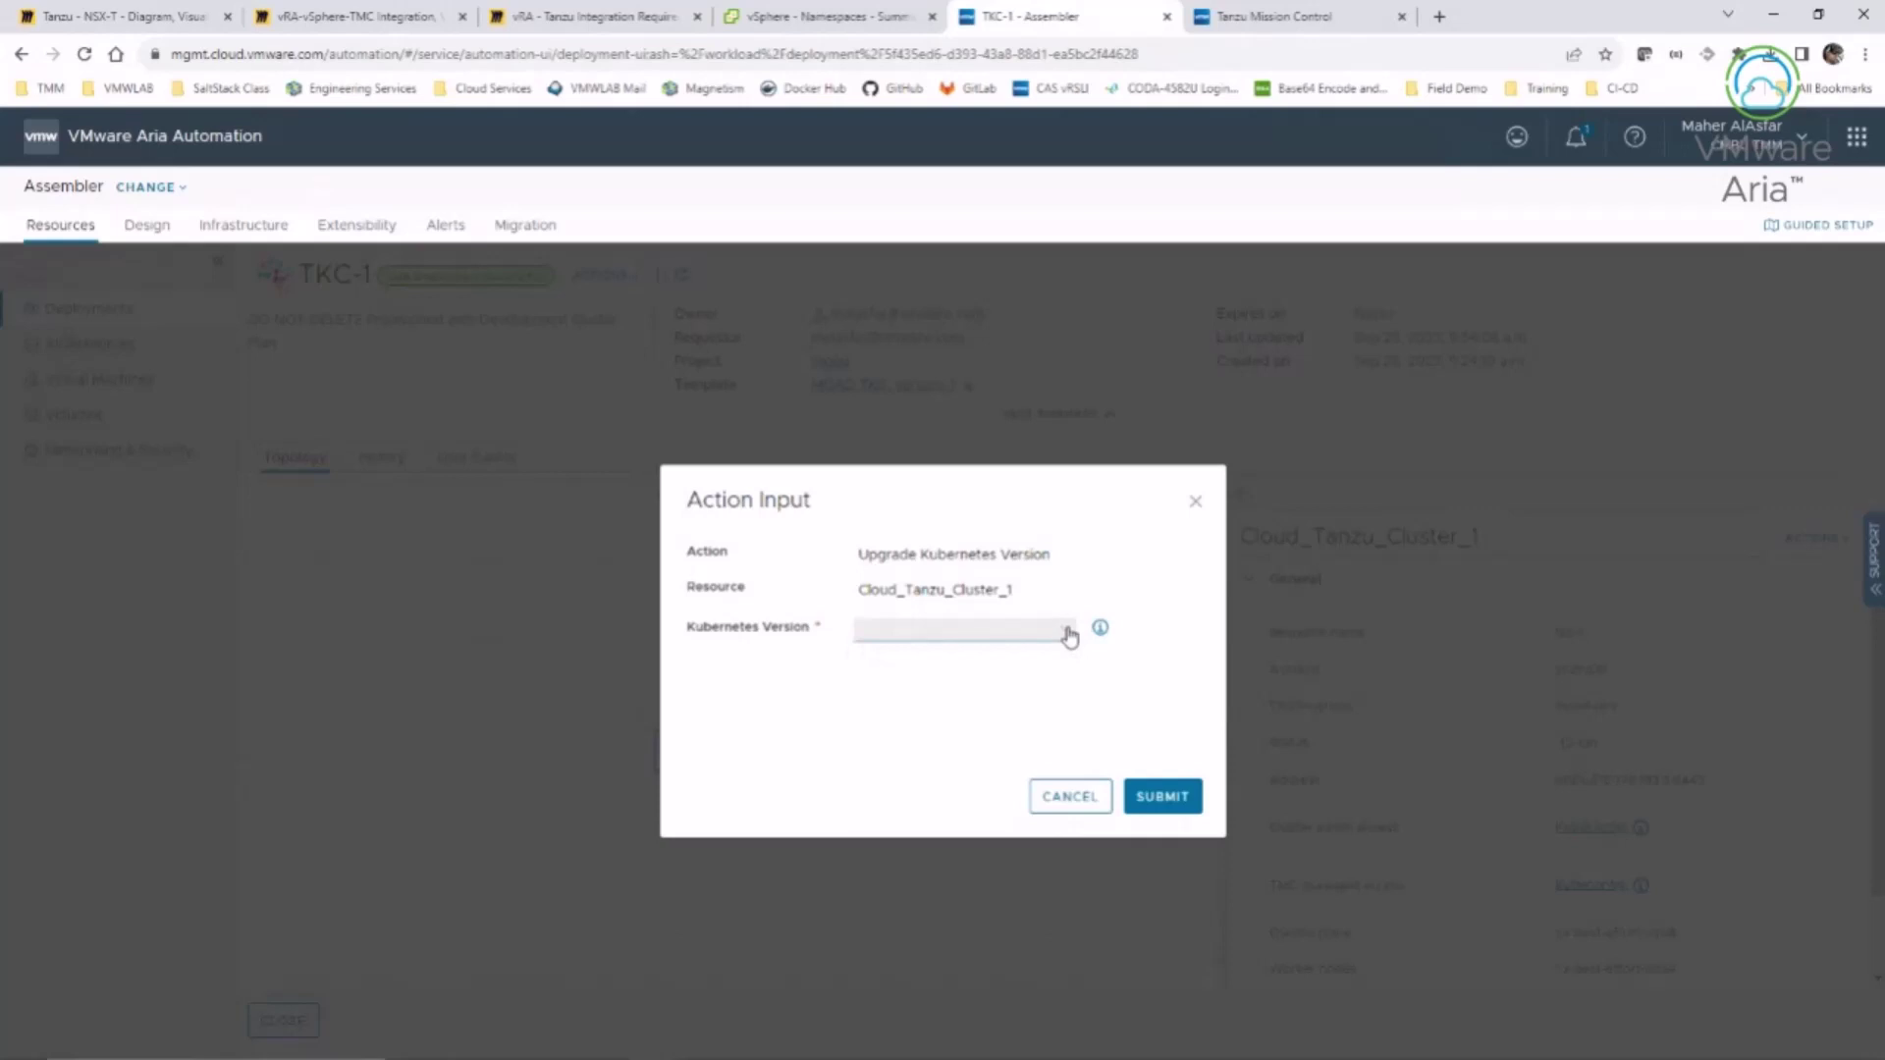
click(1069, 638)
click(1069, 638)
click(1069, 639)
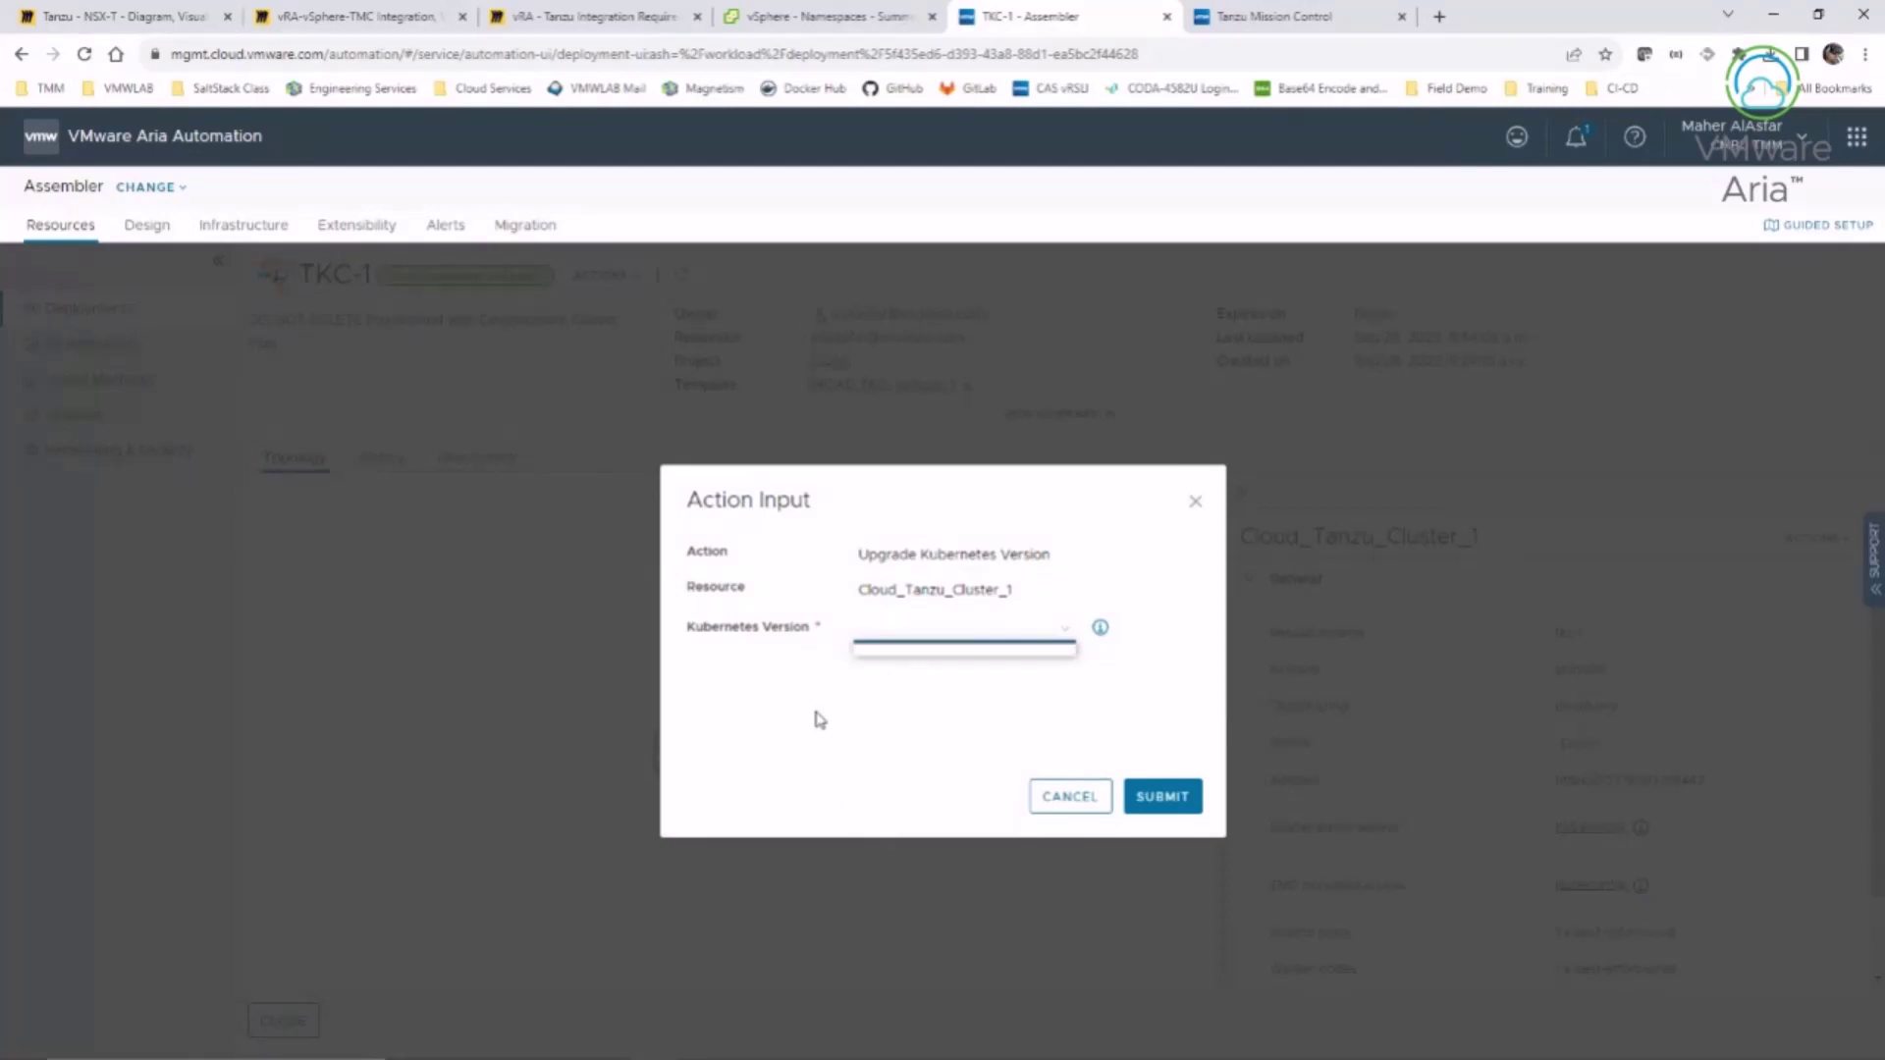
click(1085, 790)
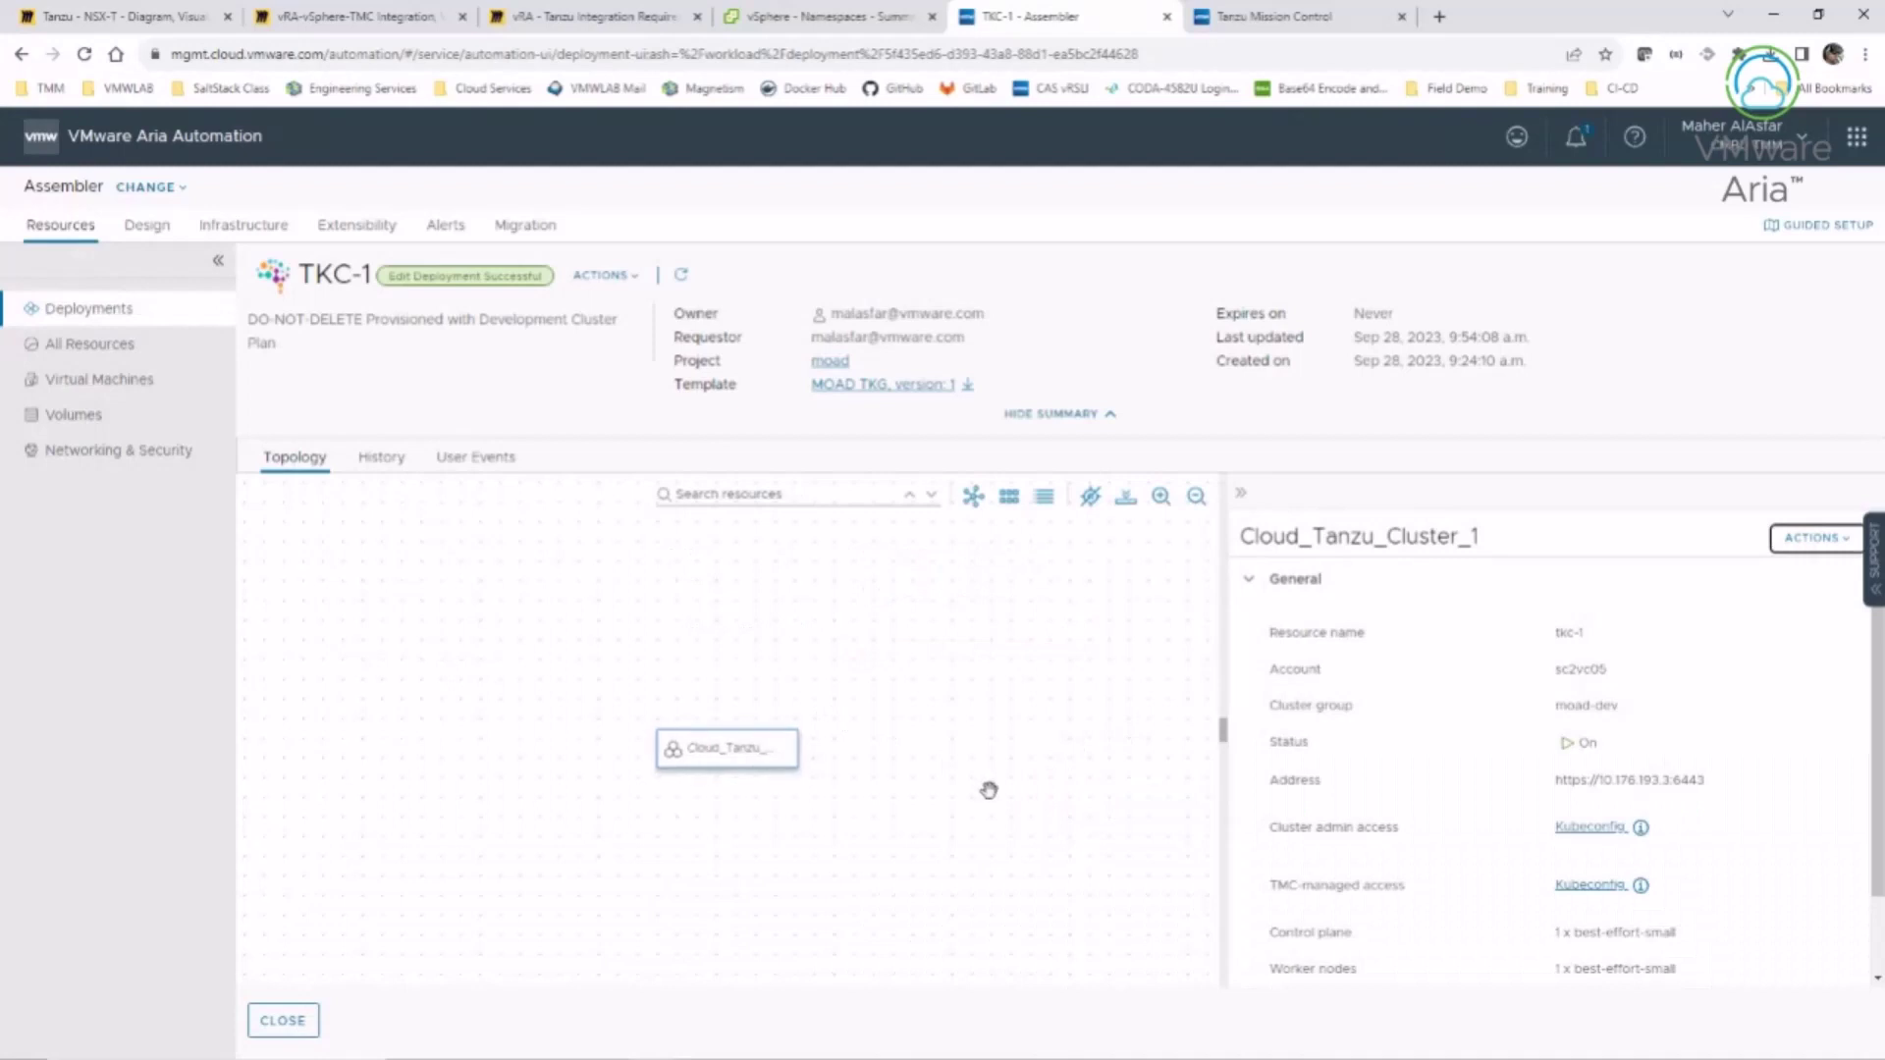
- Close the TKC-1 deployment and display the list of Assembler templates
click(303, 957)
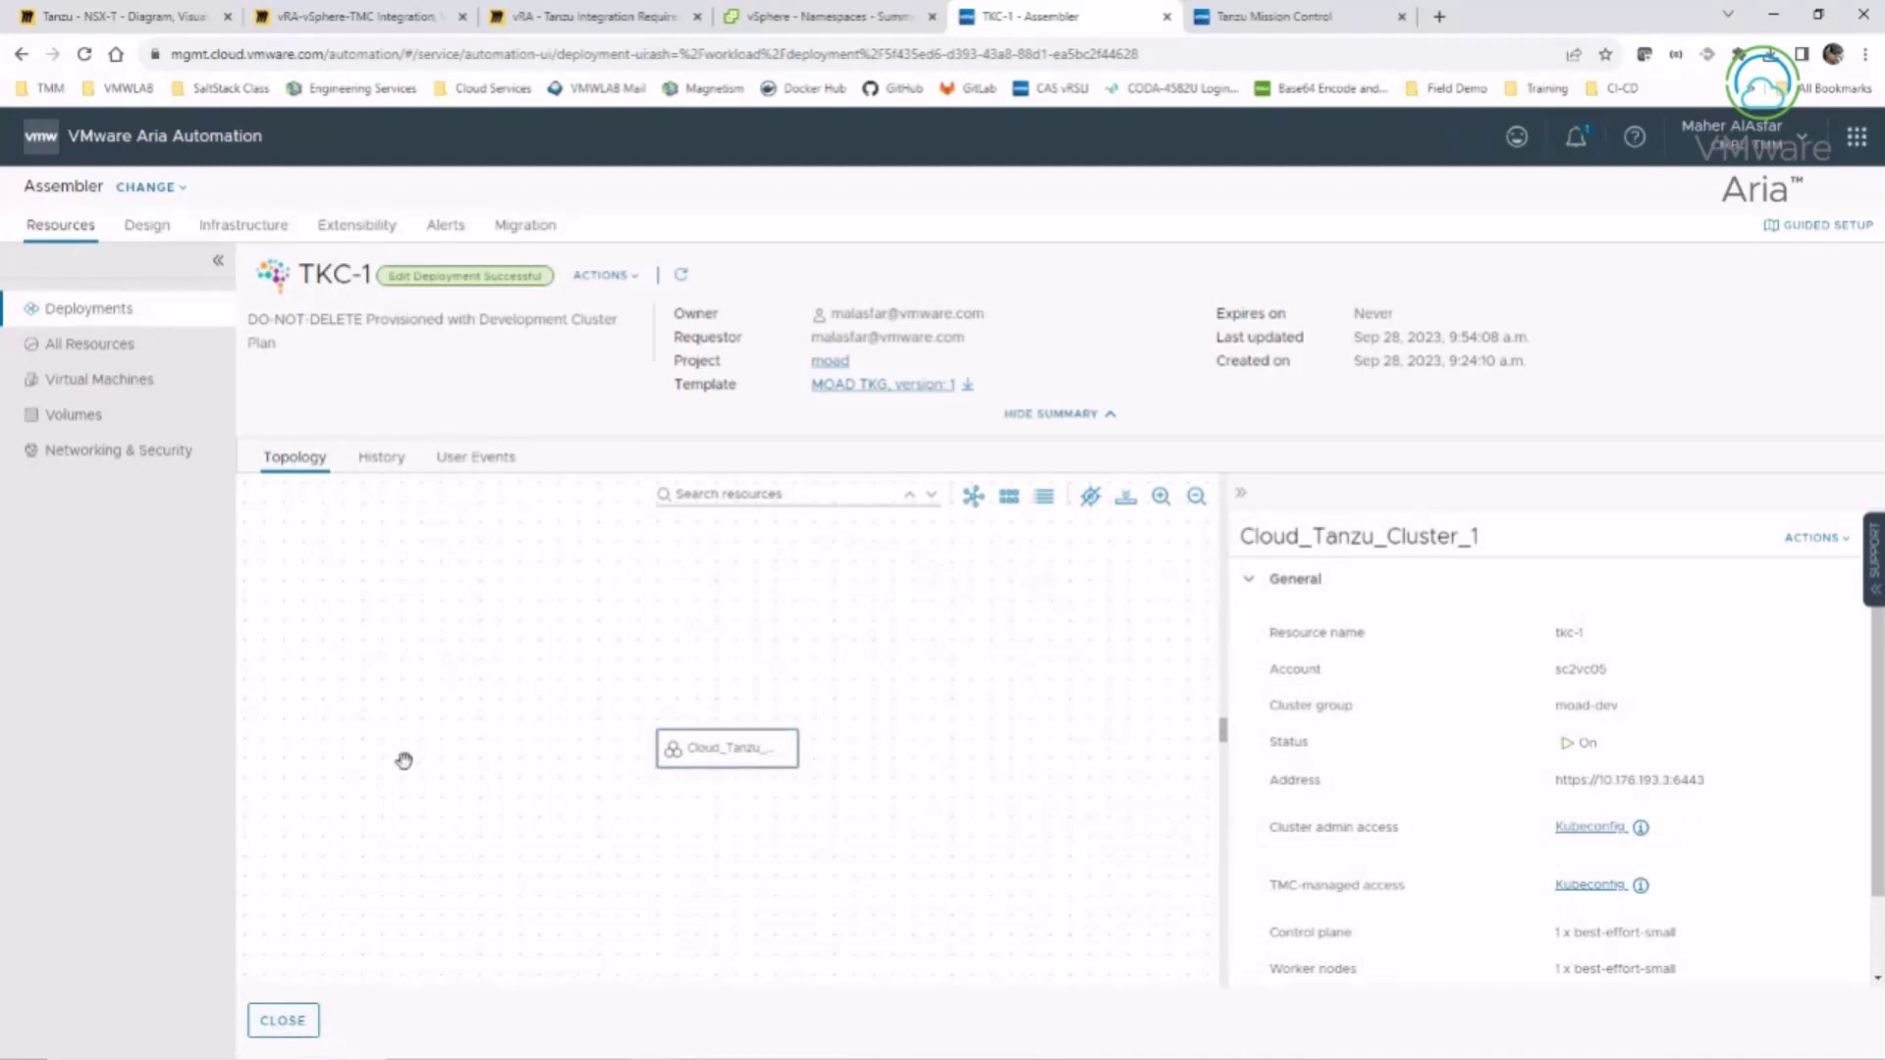
click(295, 1020)
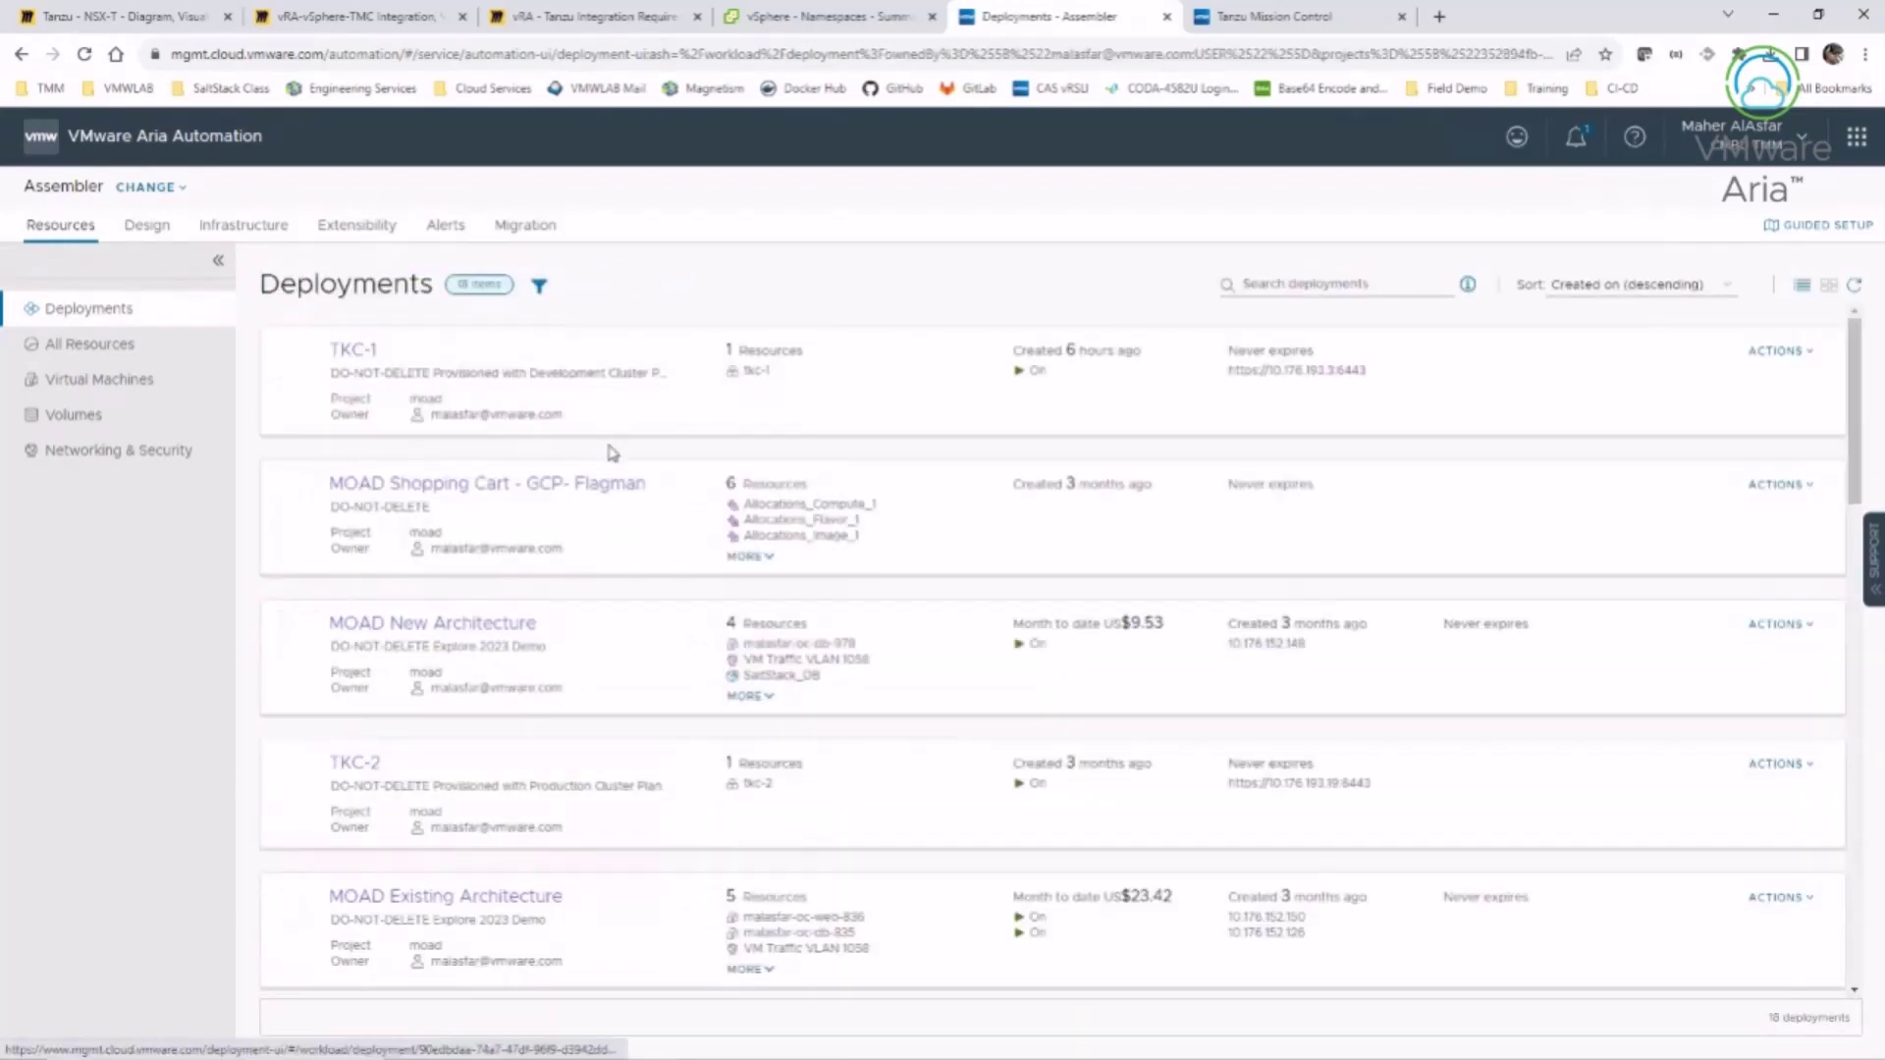
click(156, 230)
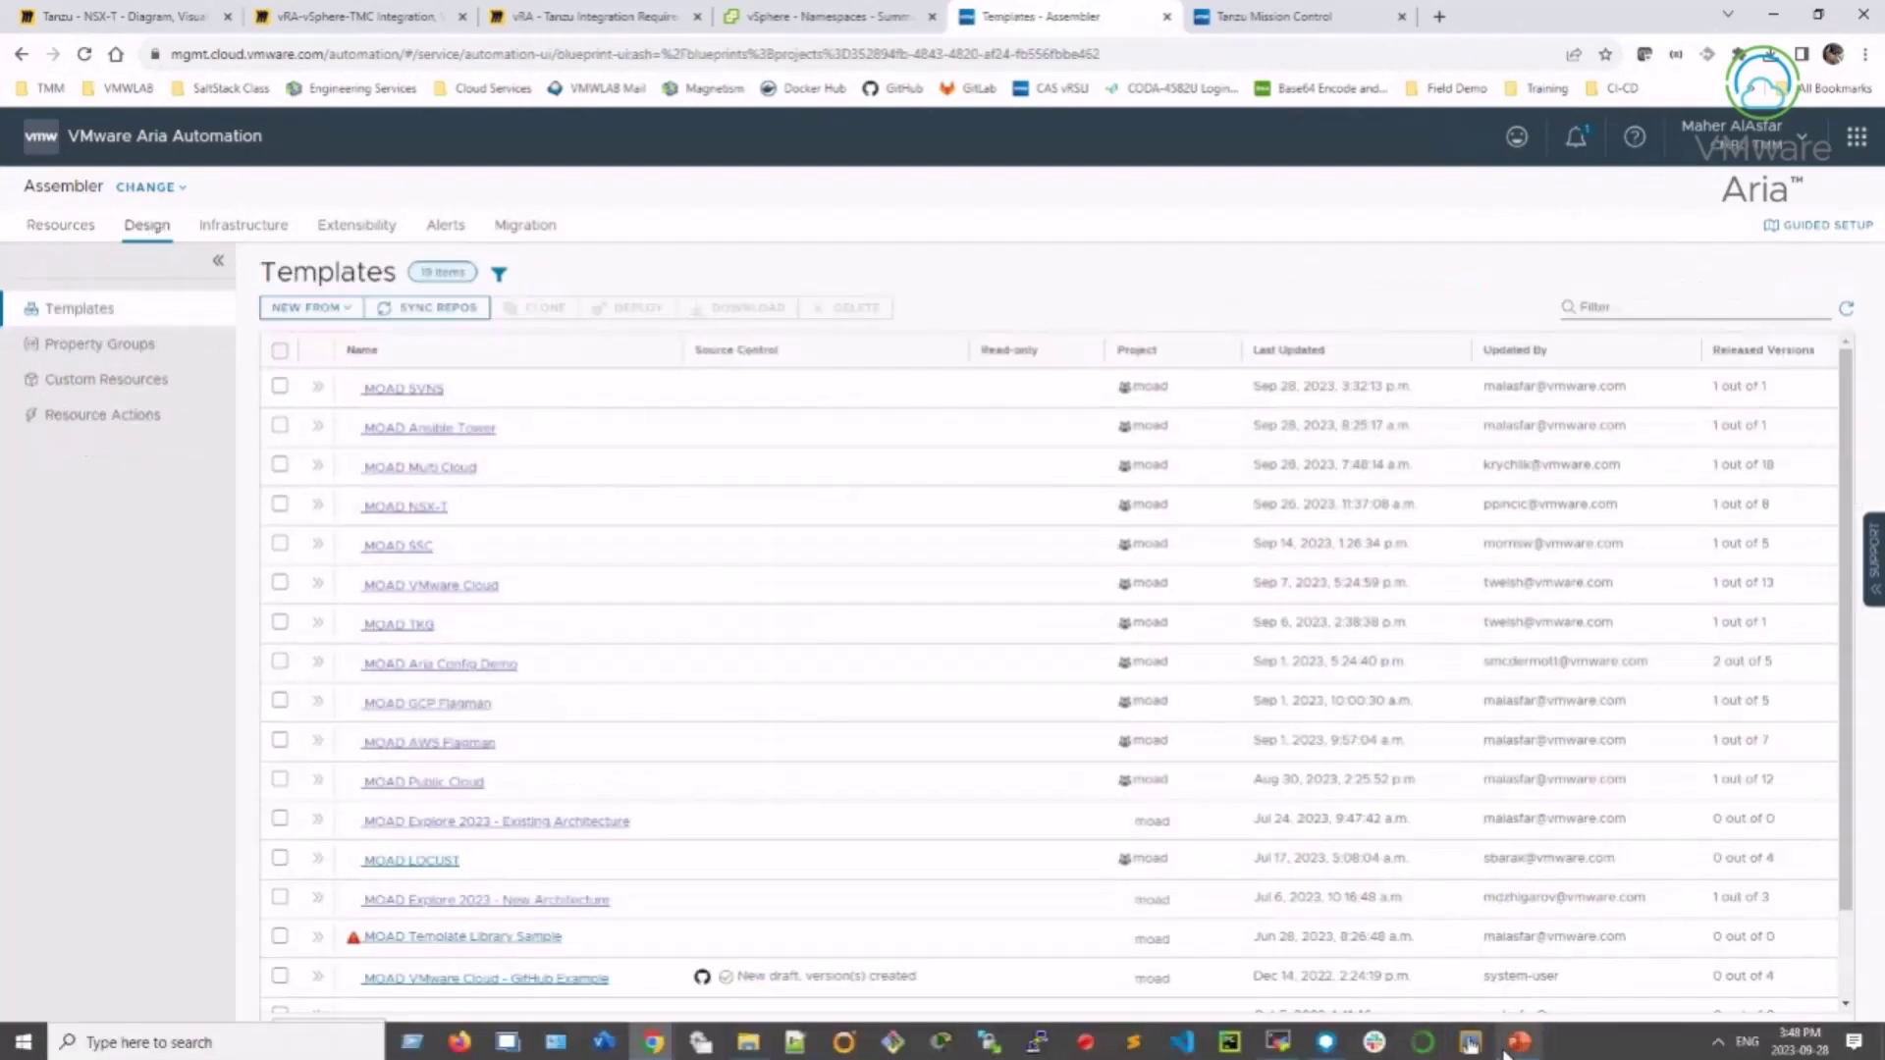
- Switch to the PowerPoint presentation and display the slide "Example: vSphere with Tanzu Constructs for K8s"
click(1520, 1046)
key(Up)
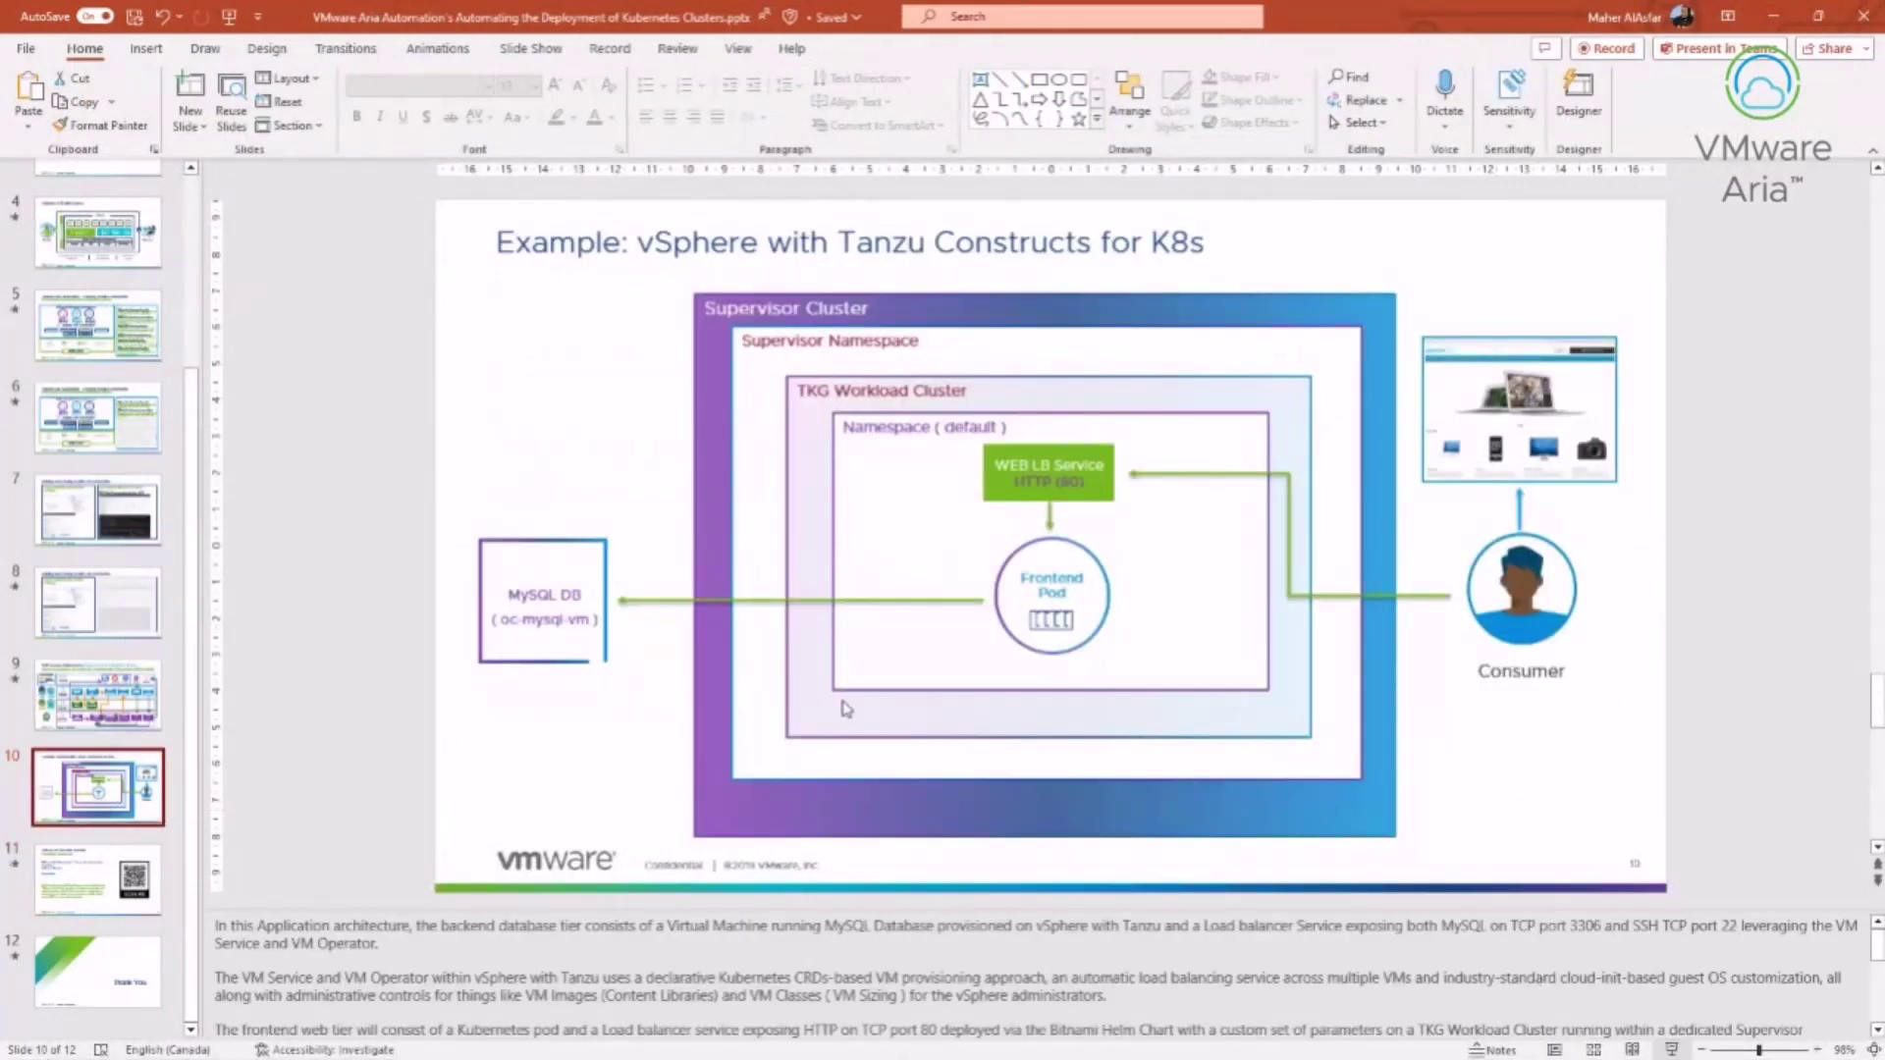
- Present the slide "Example: vSphere with Tanzu Constructs for K8s" as a full-screen slide show
key(shift+F5)
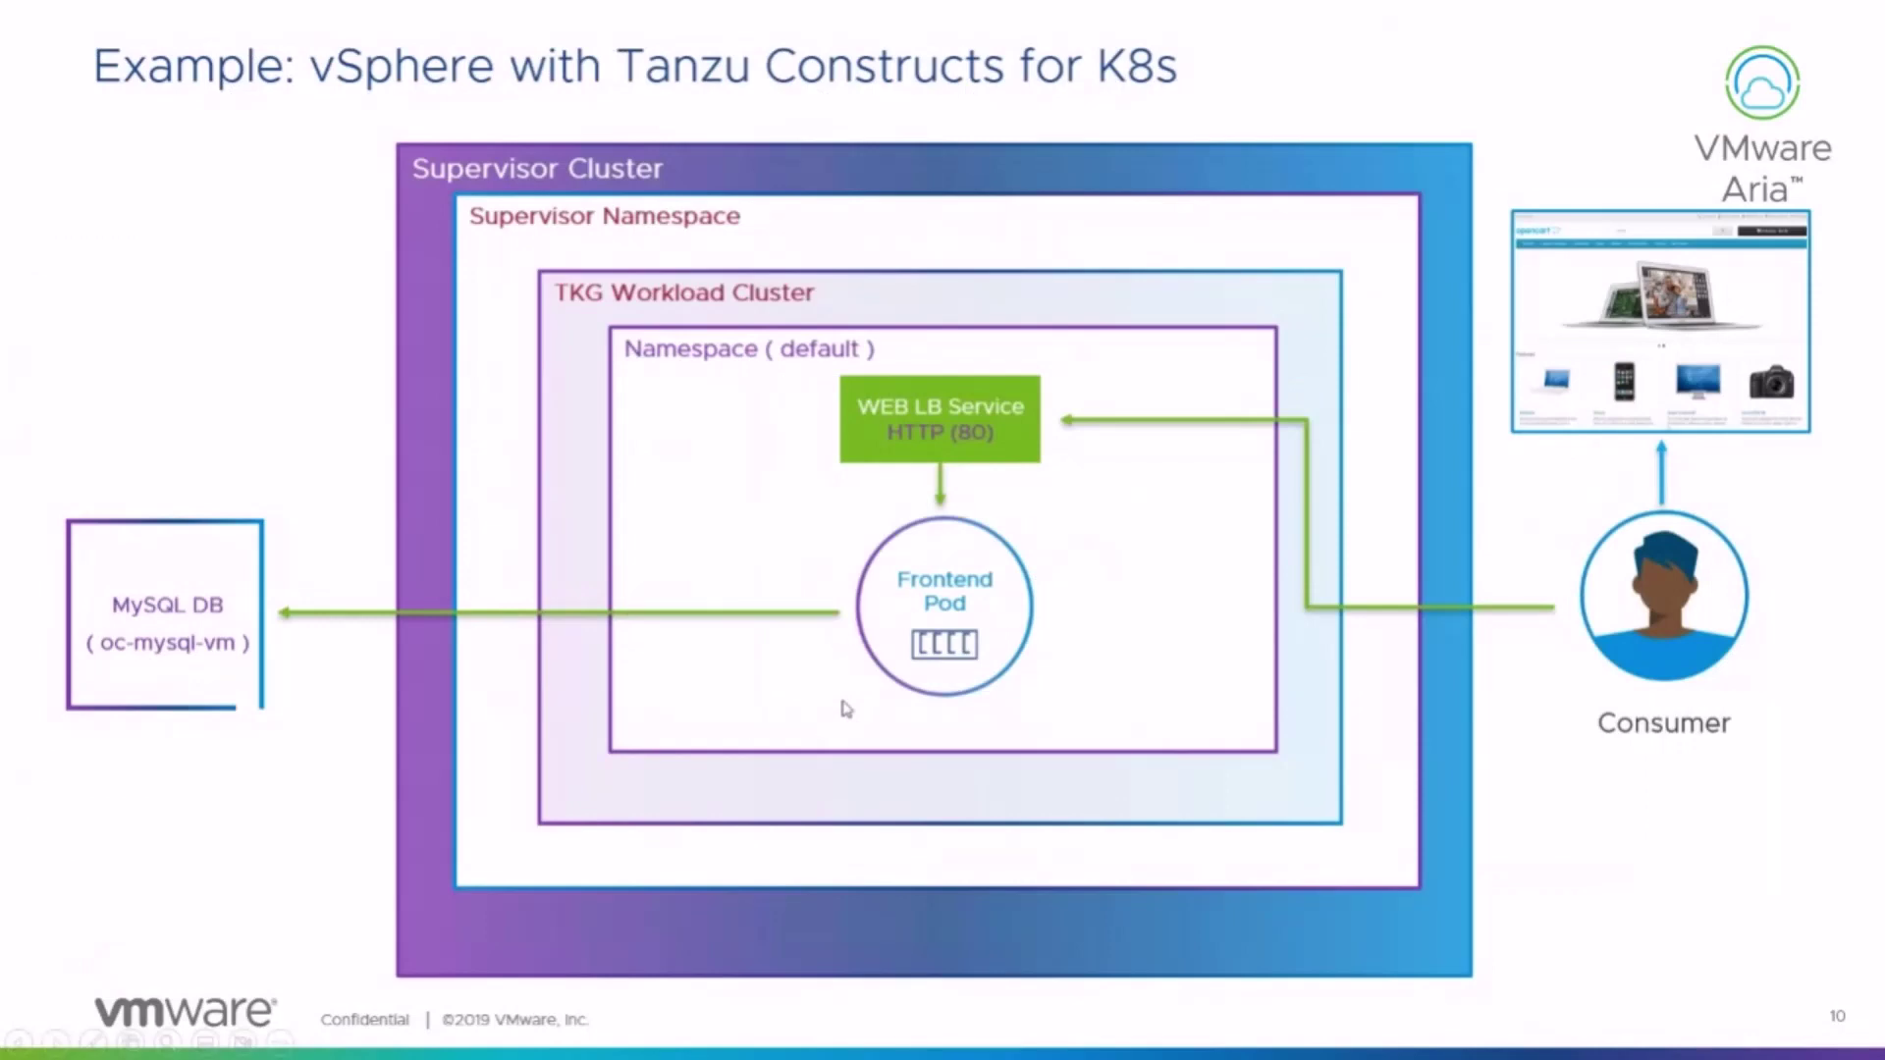
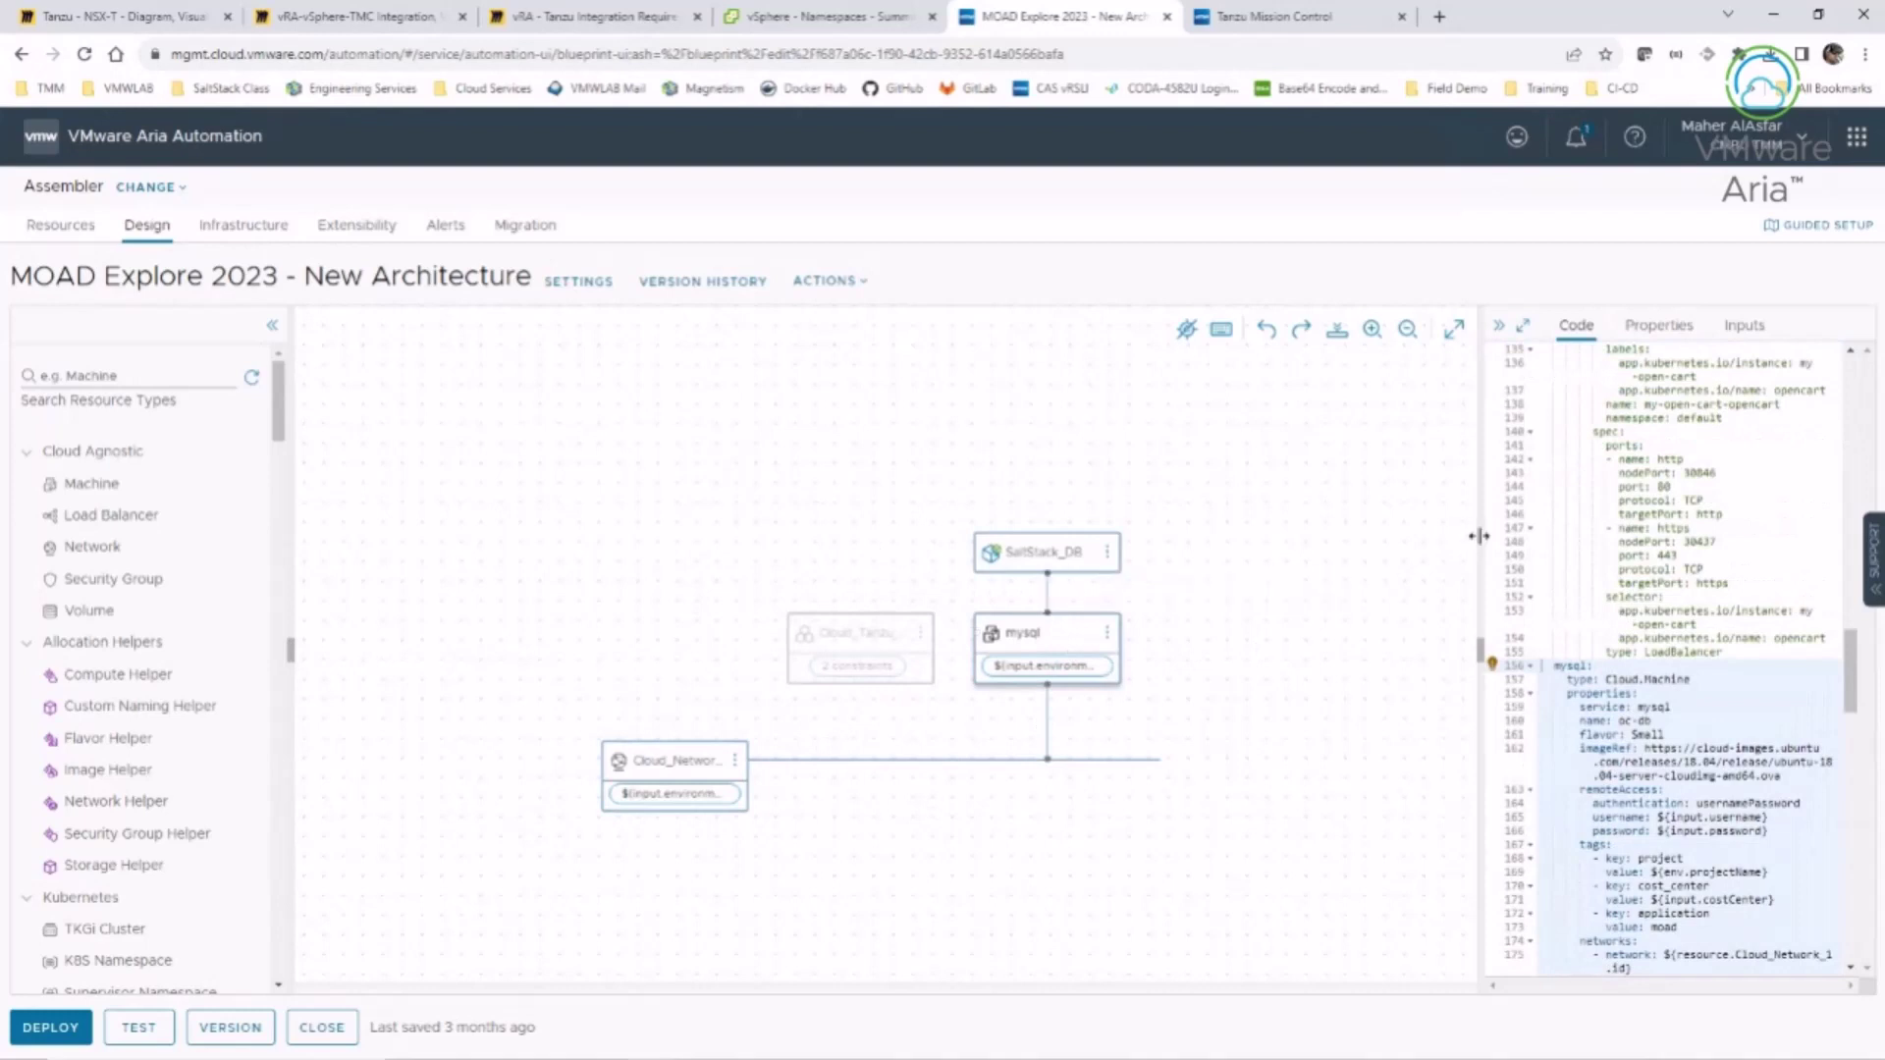
- Widen the code view of the MOAD Explore 2023 - New Architecture template and examine the mysql machine and SaltStack_DB definitions
drag(1477, 534, 1257, 534)
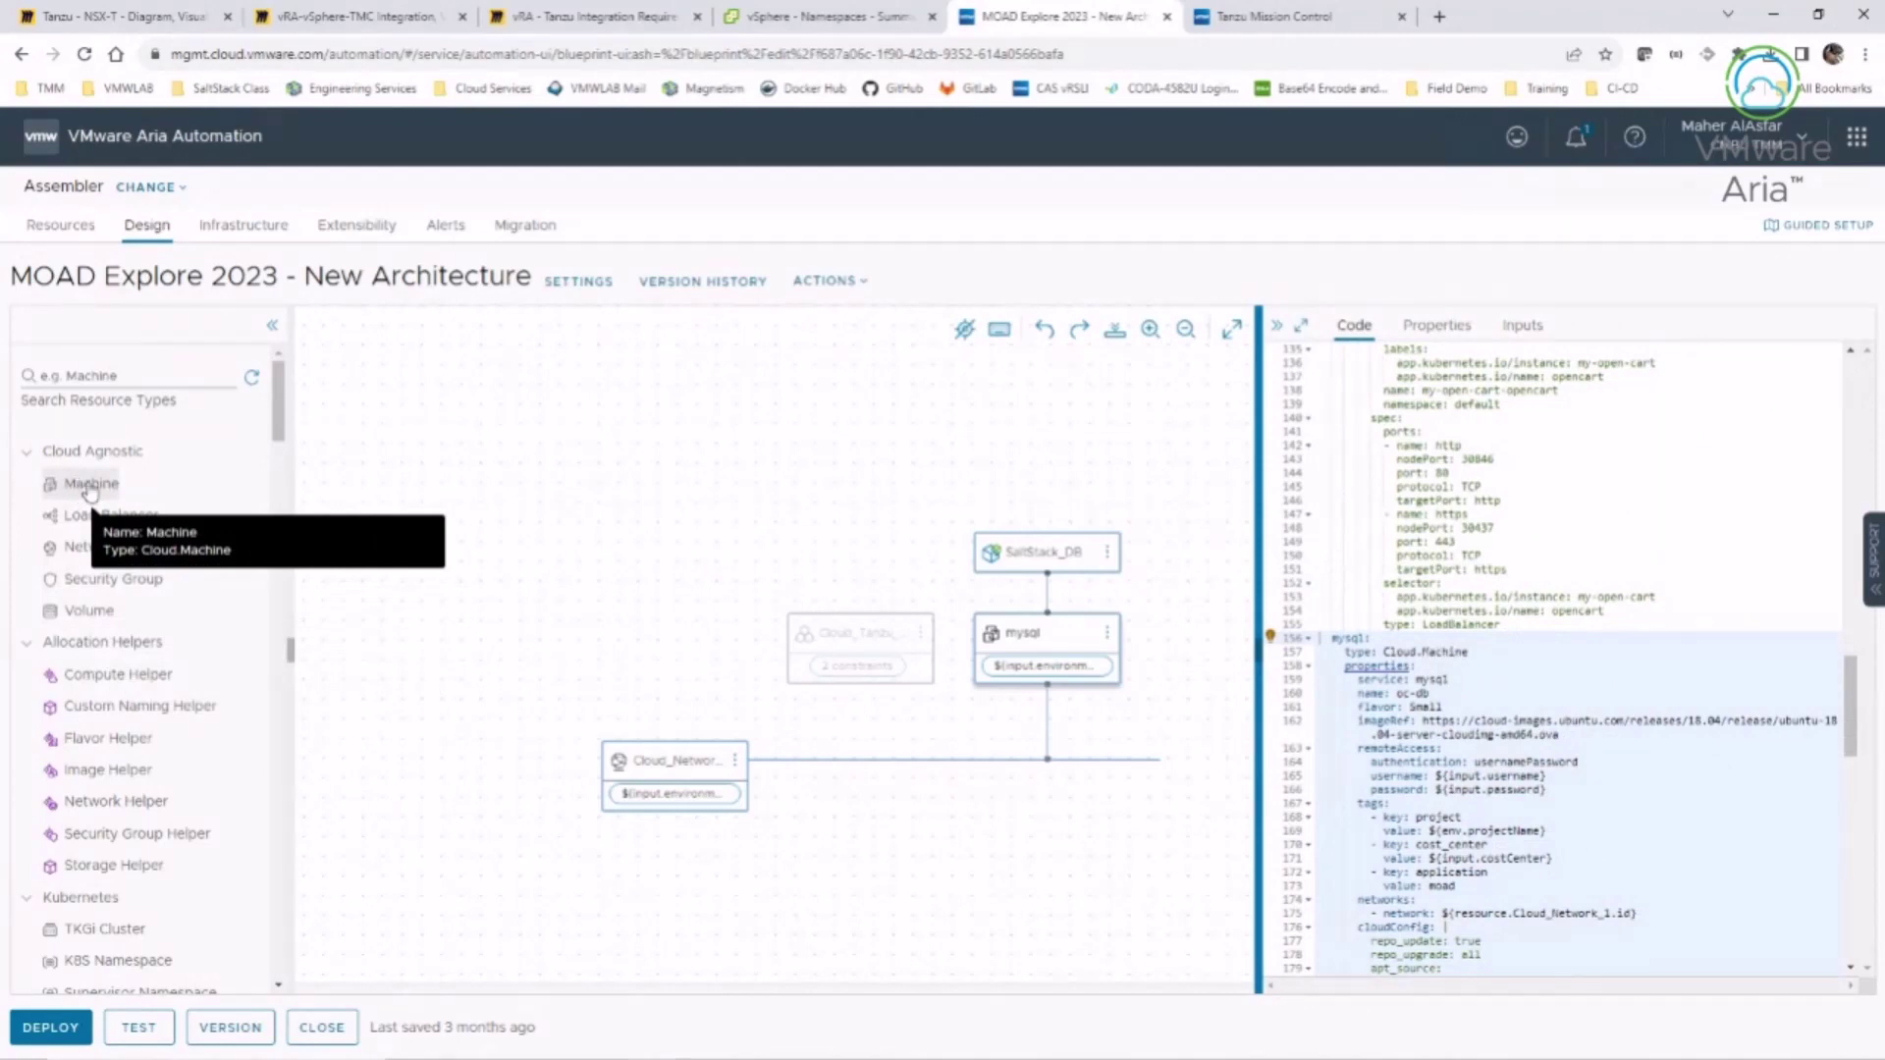
scroll(1408, 800, down, 1)
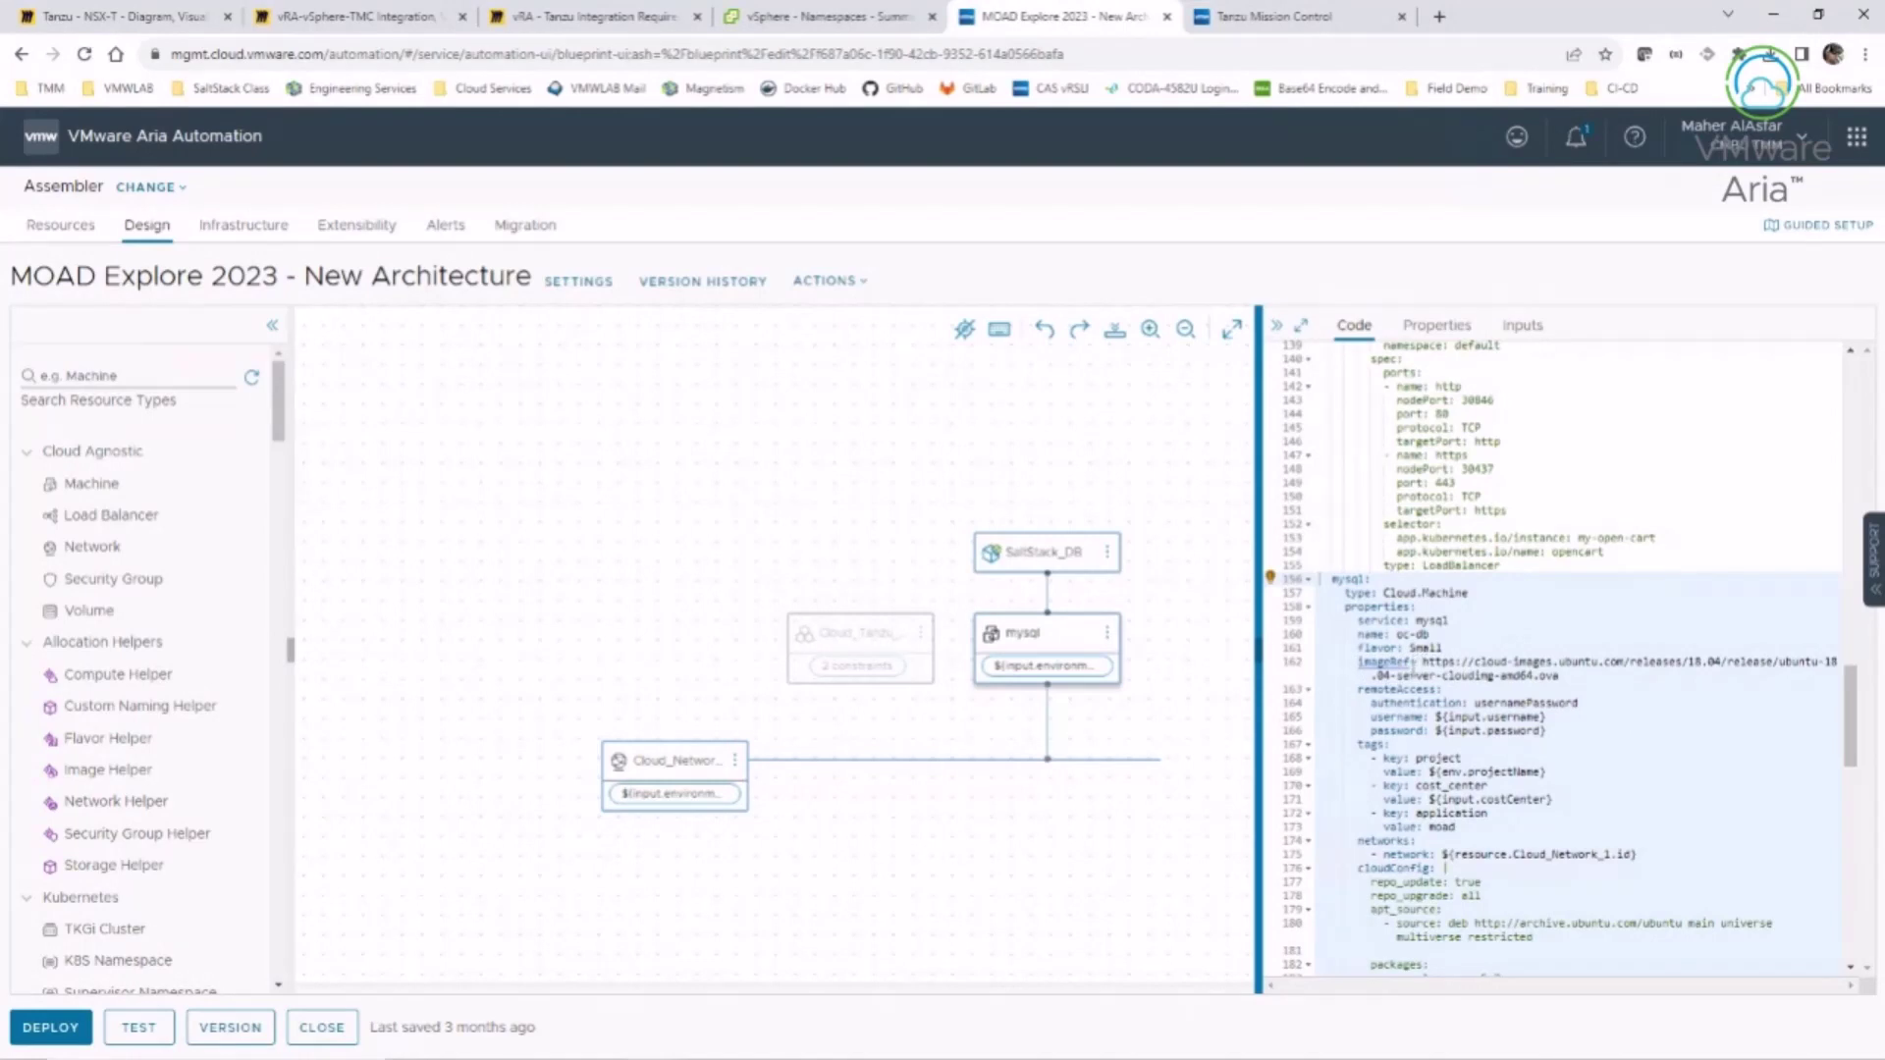
scroll(1379, 722, down, 2)
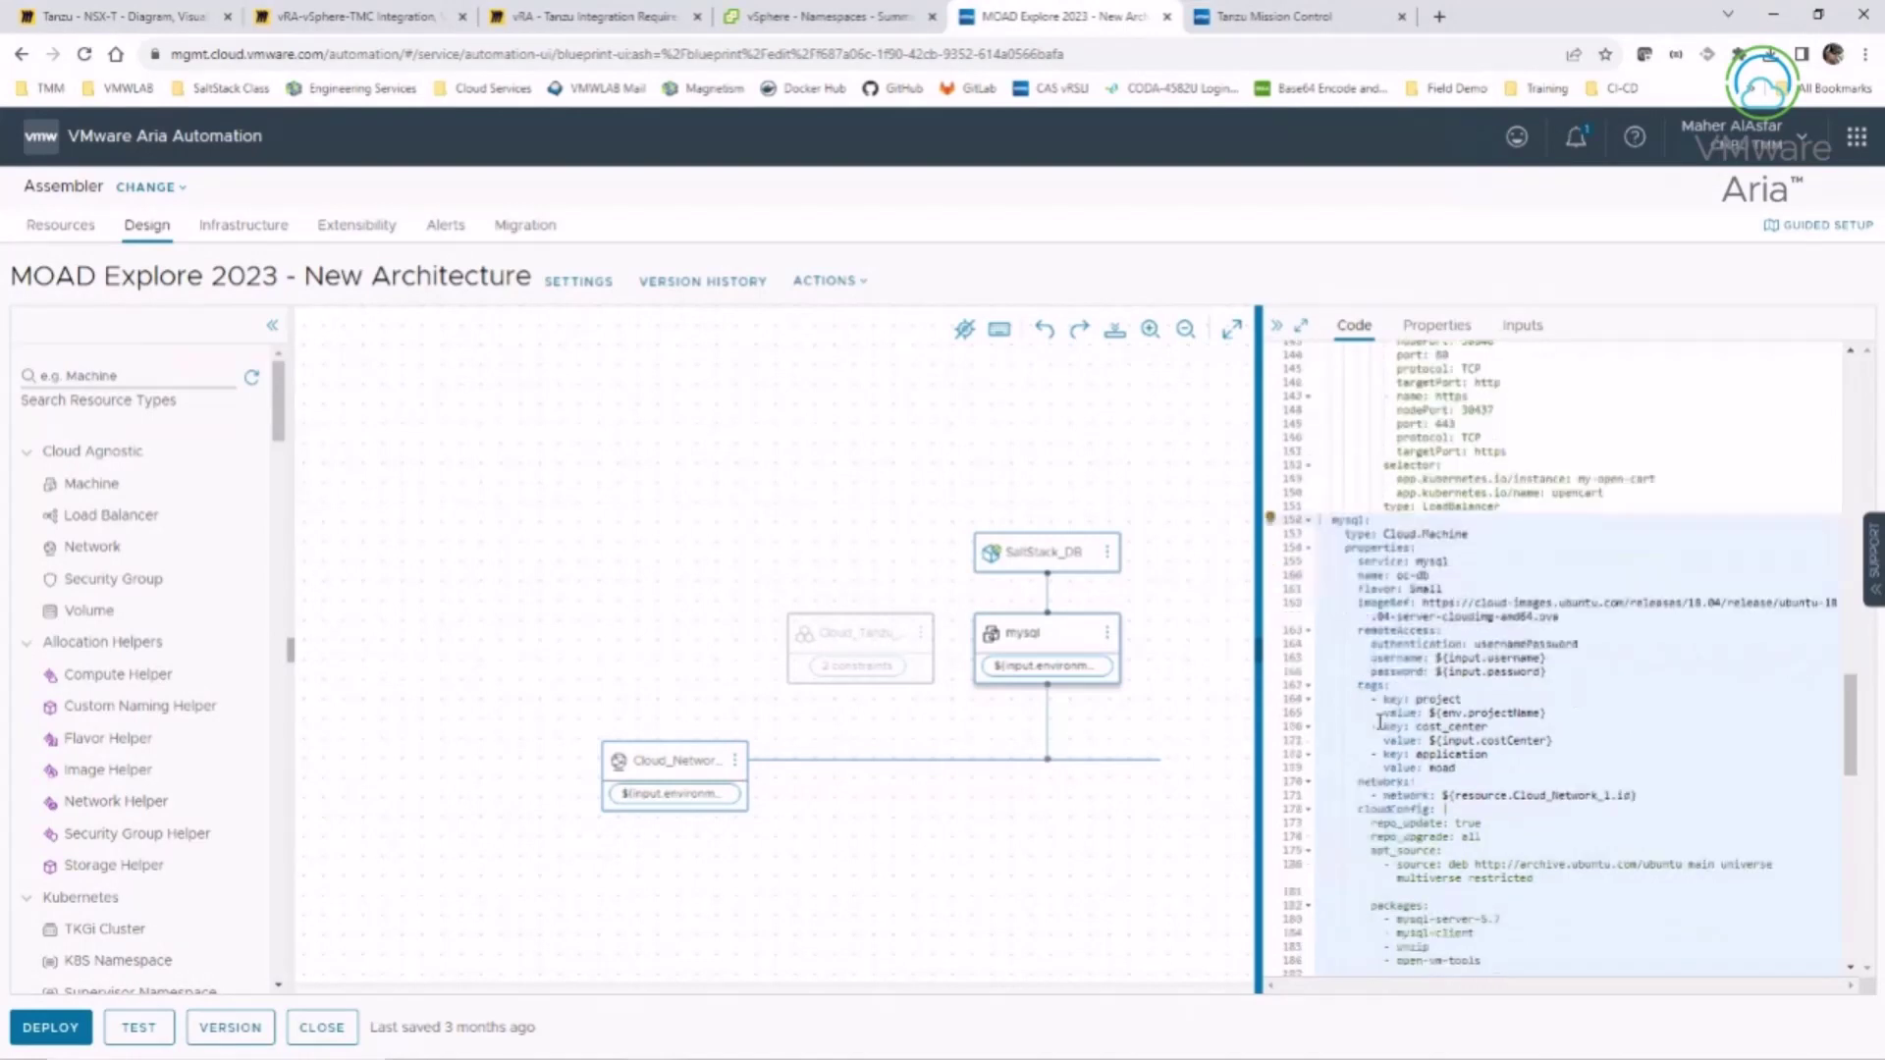
scroll(1368, 797, down, 8)
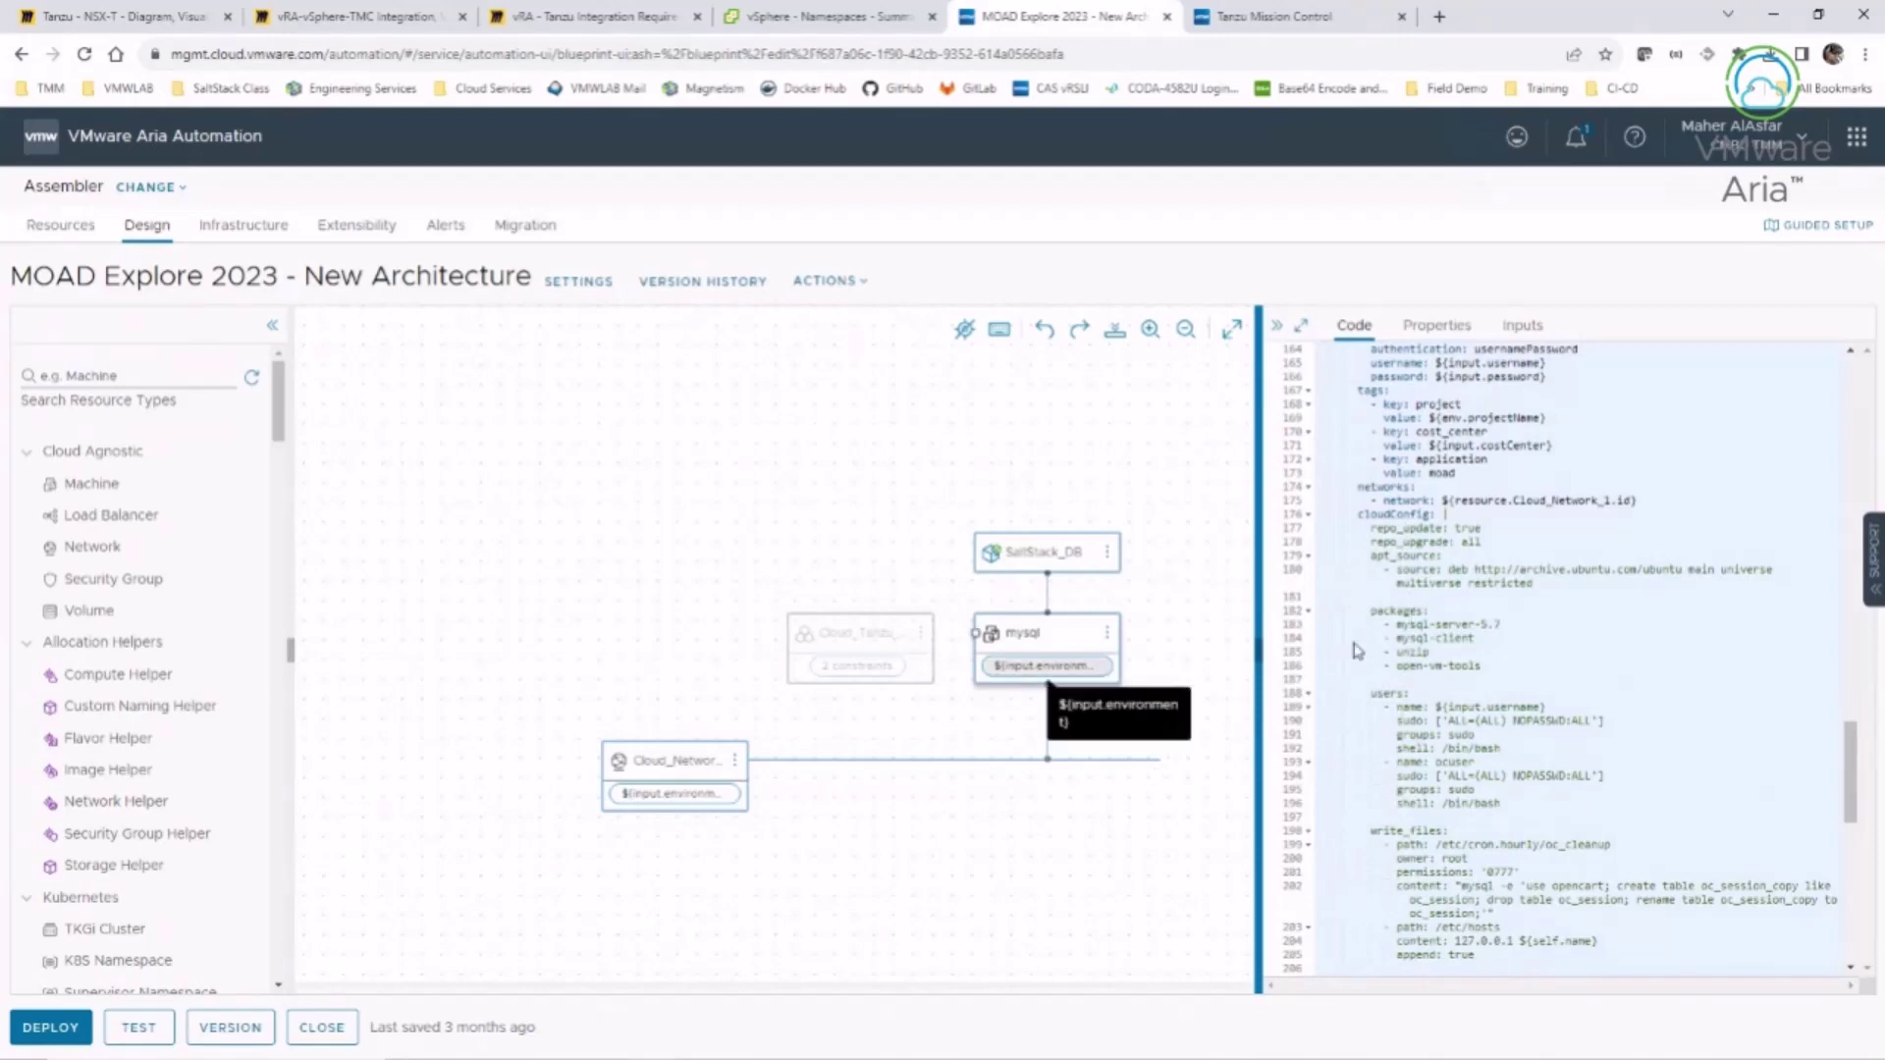
scroll(1451, 884, down, 9)
scroll(1451, 883, up, 7)
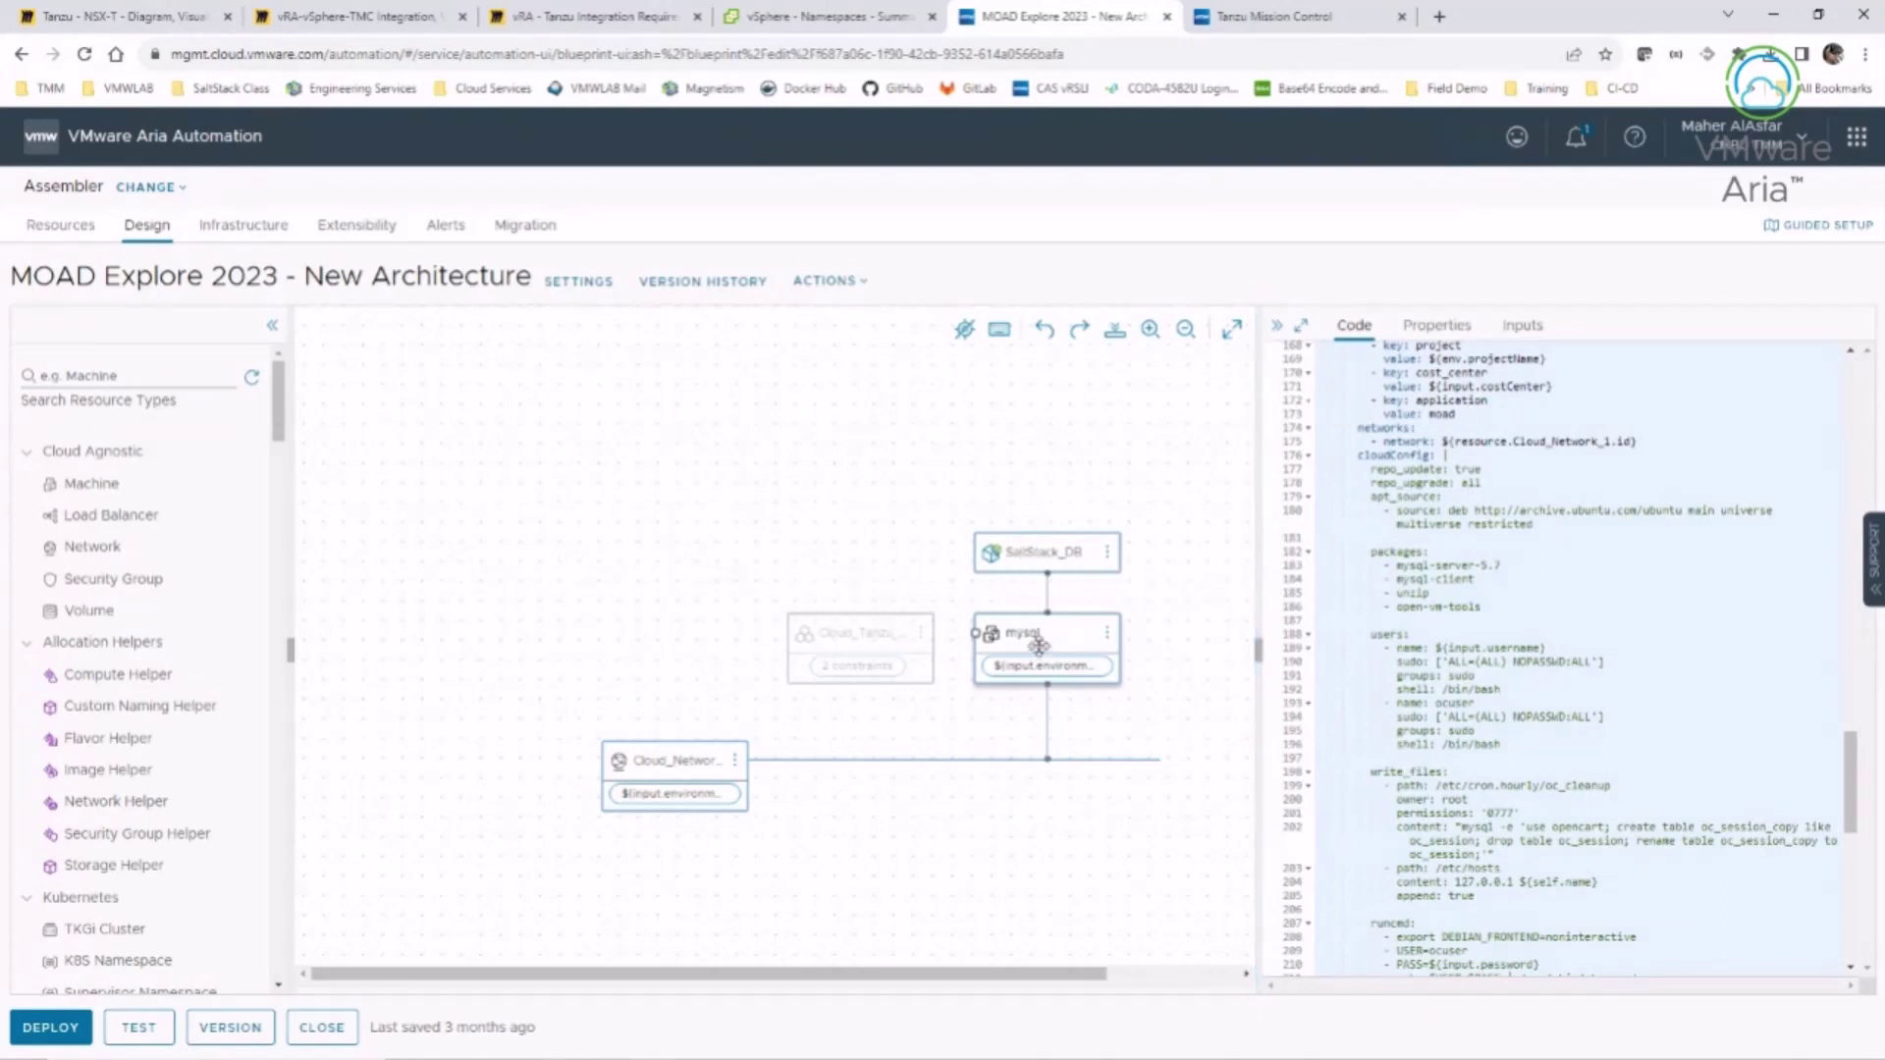
click(1027, 560)
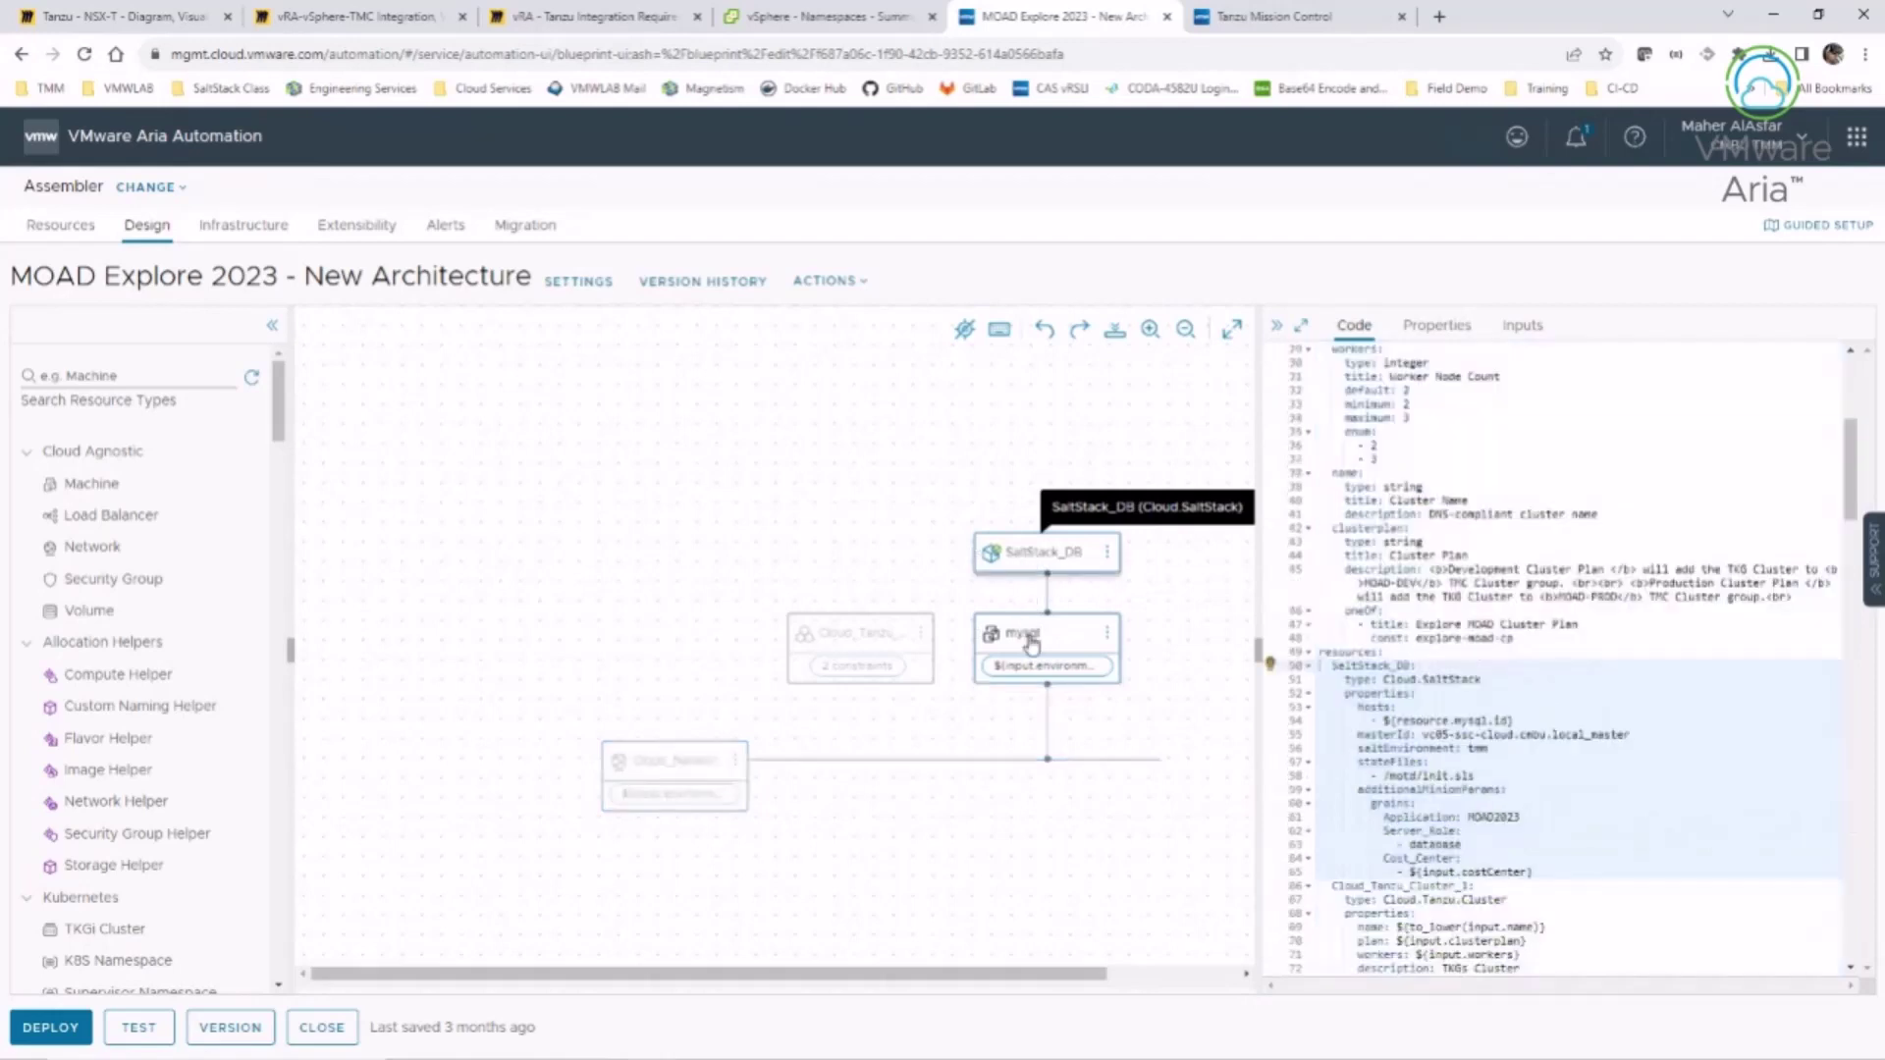
scroll(1459, 756, down, 3)
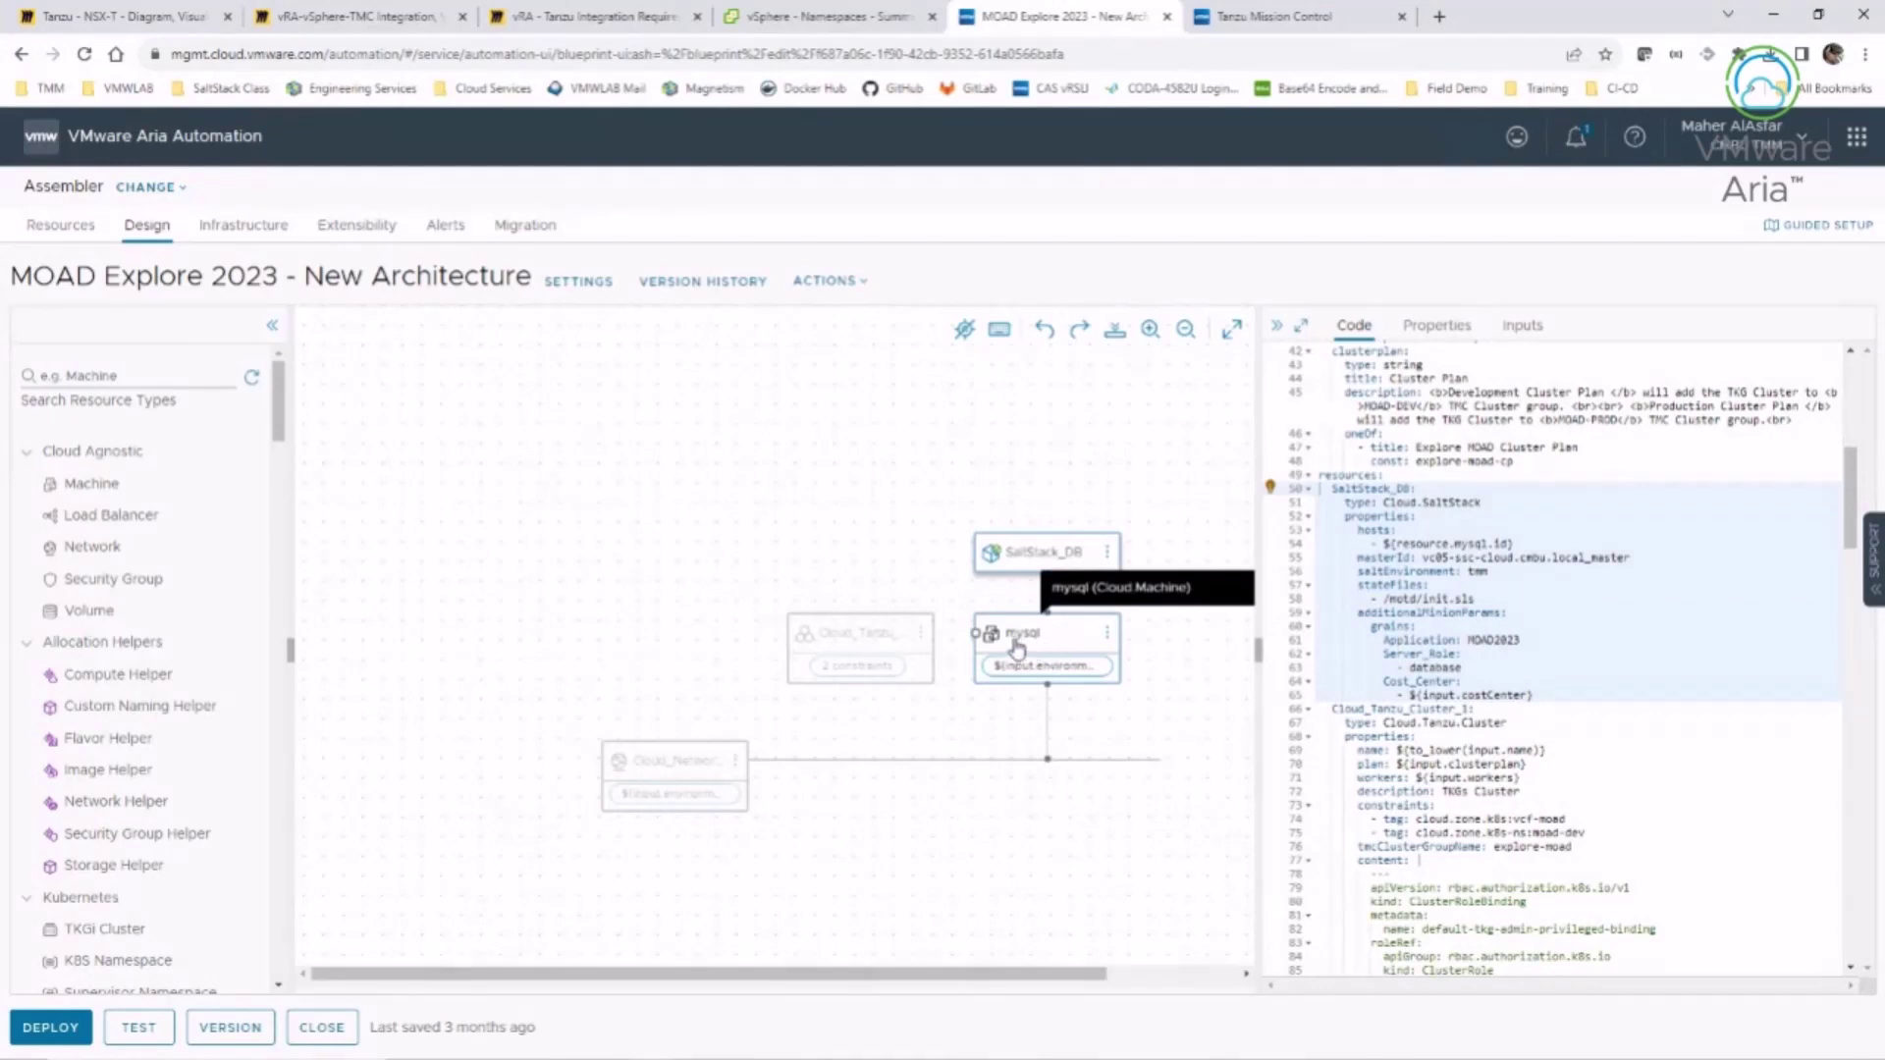
- Select Cloud_Tanzu_Cluster_1, enlarge the code view, and examine its plan, constraints, TMC cluster group and ClusterRoleBinding while keeping the diagram in sight
click(853, 650)
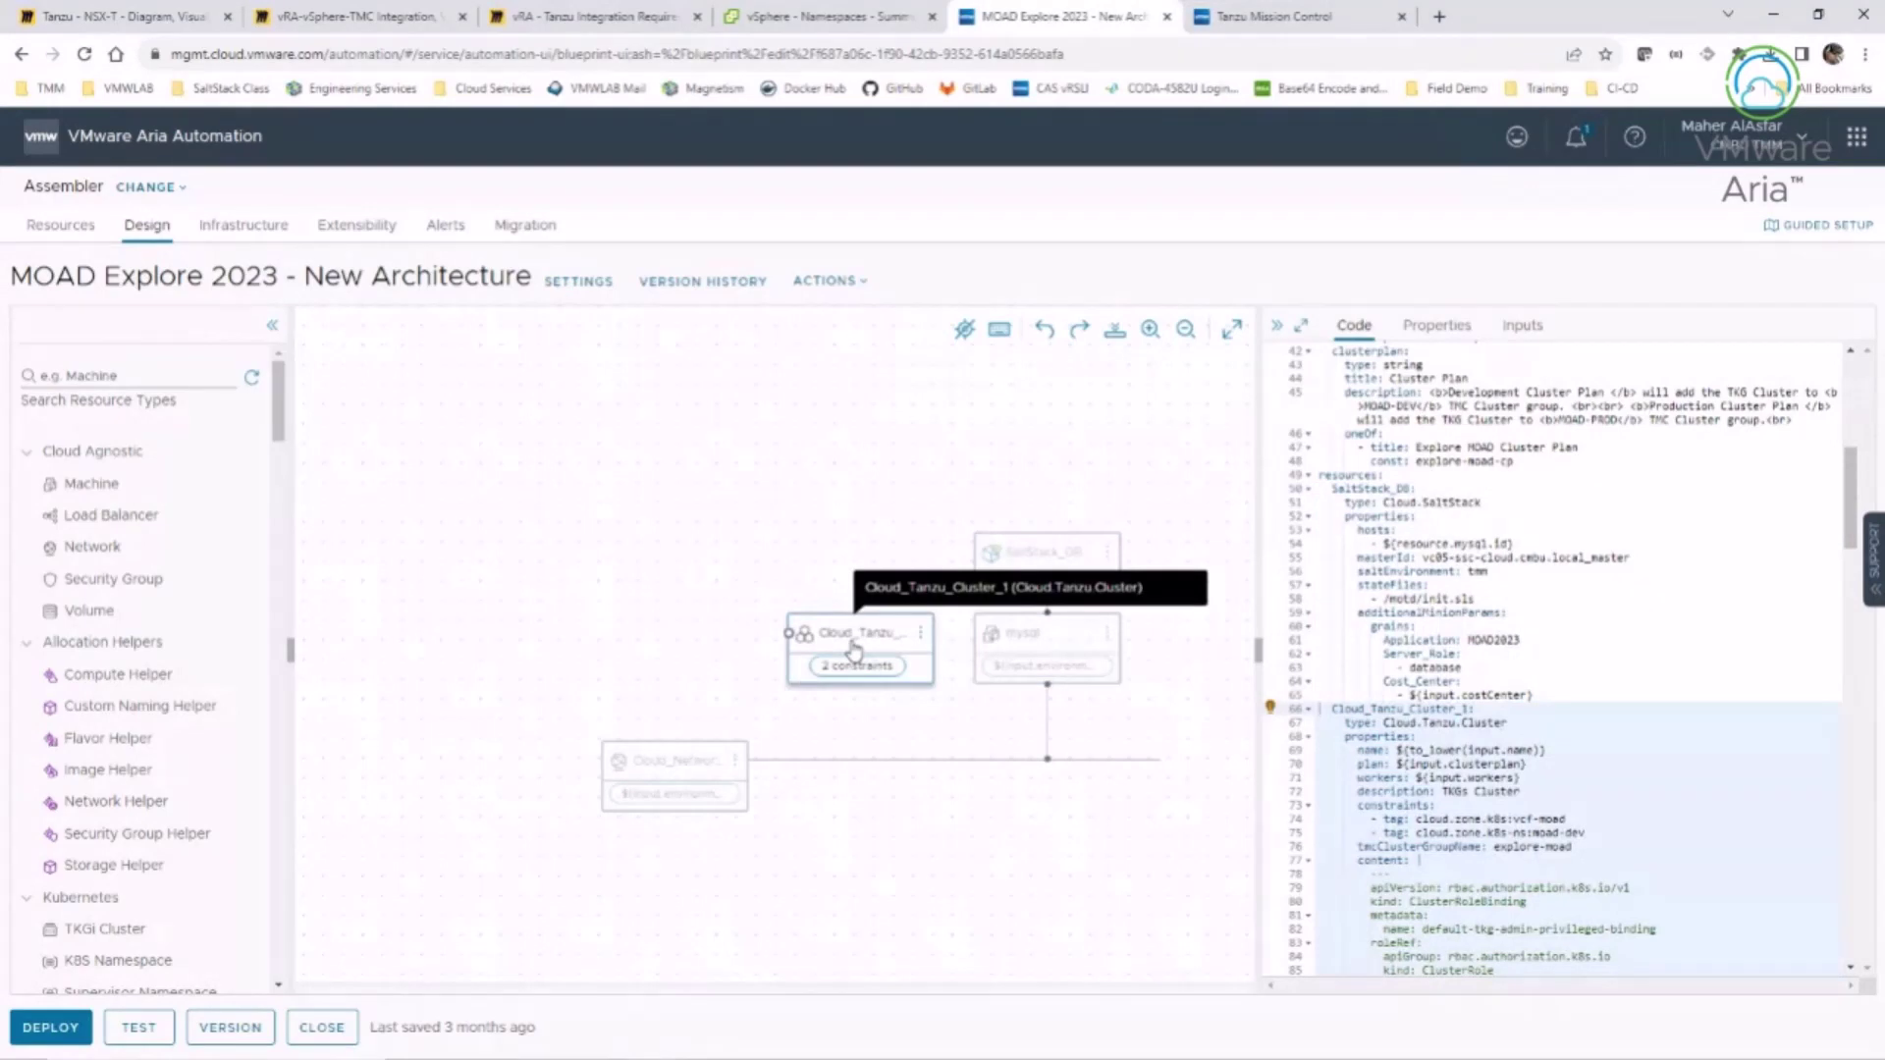
drag(1267, 592, 984, 580)
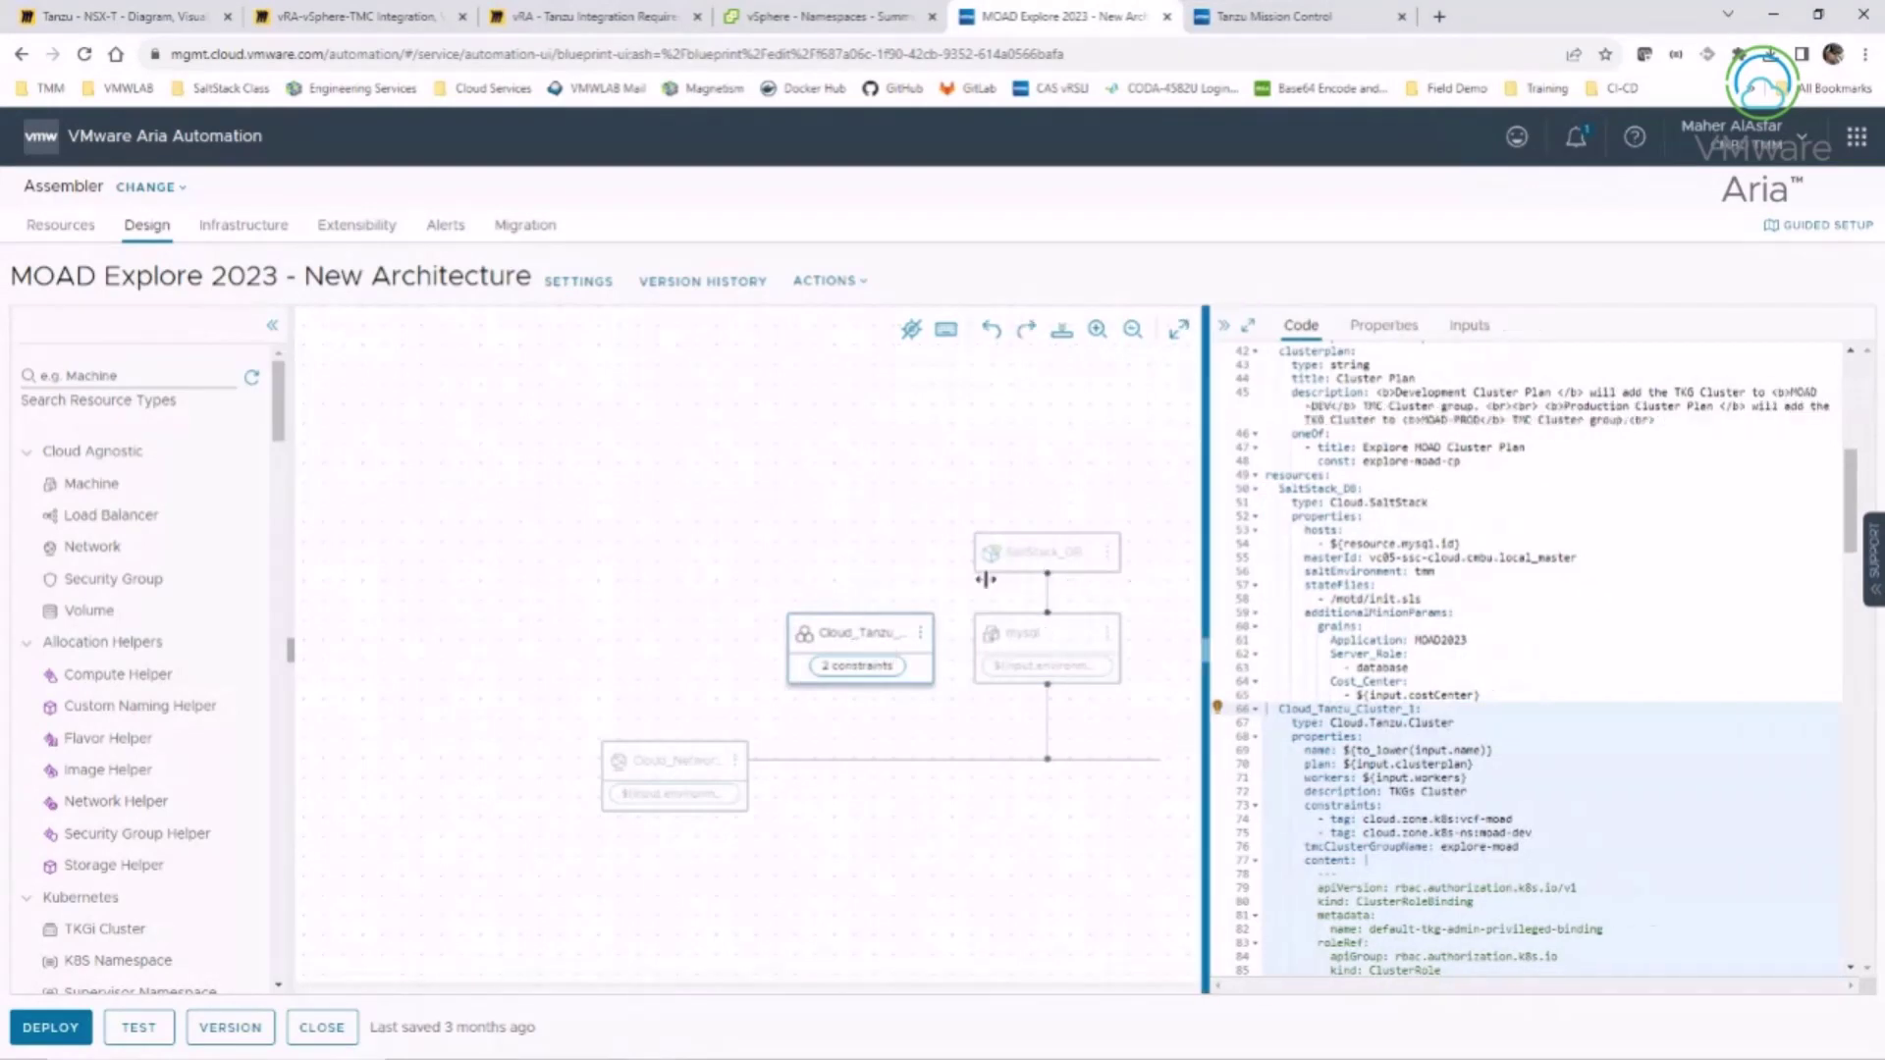
scroll(1107, 506, down, 5)
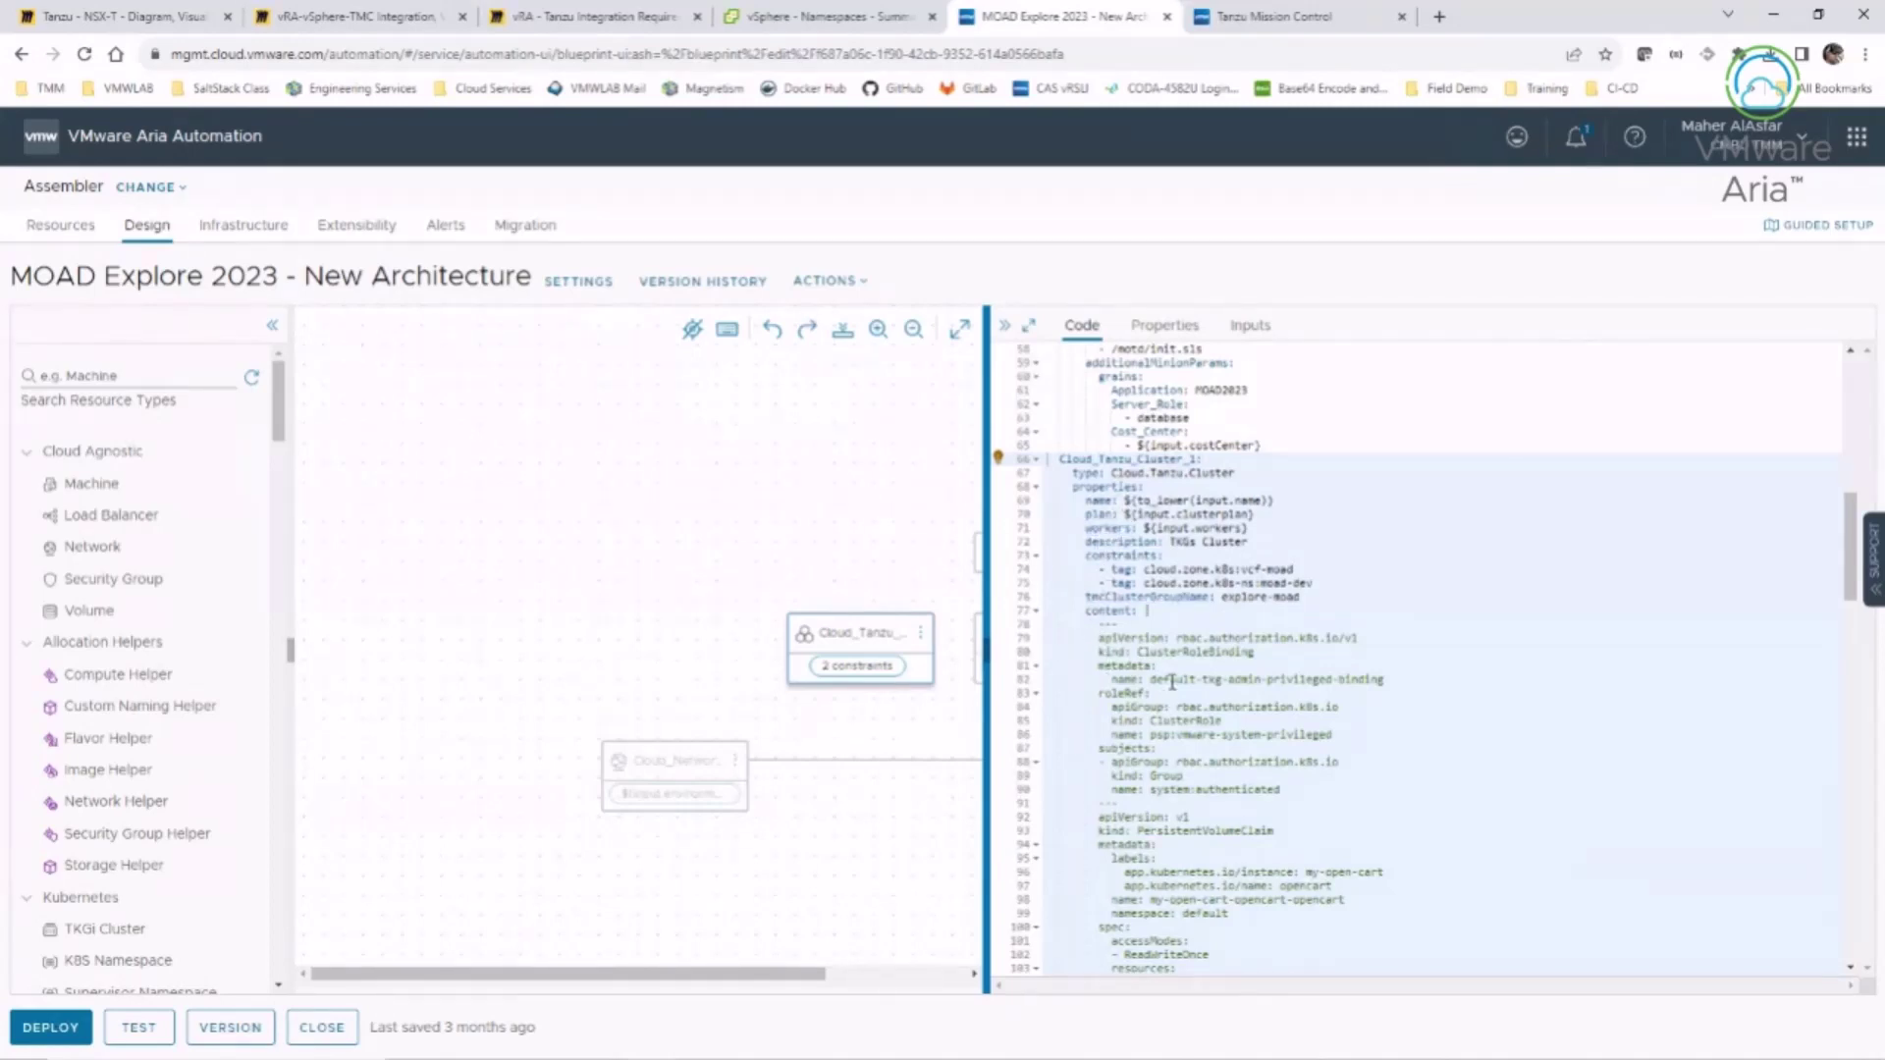
scroll(1171, 681, down, 1)
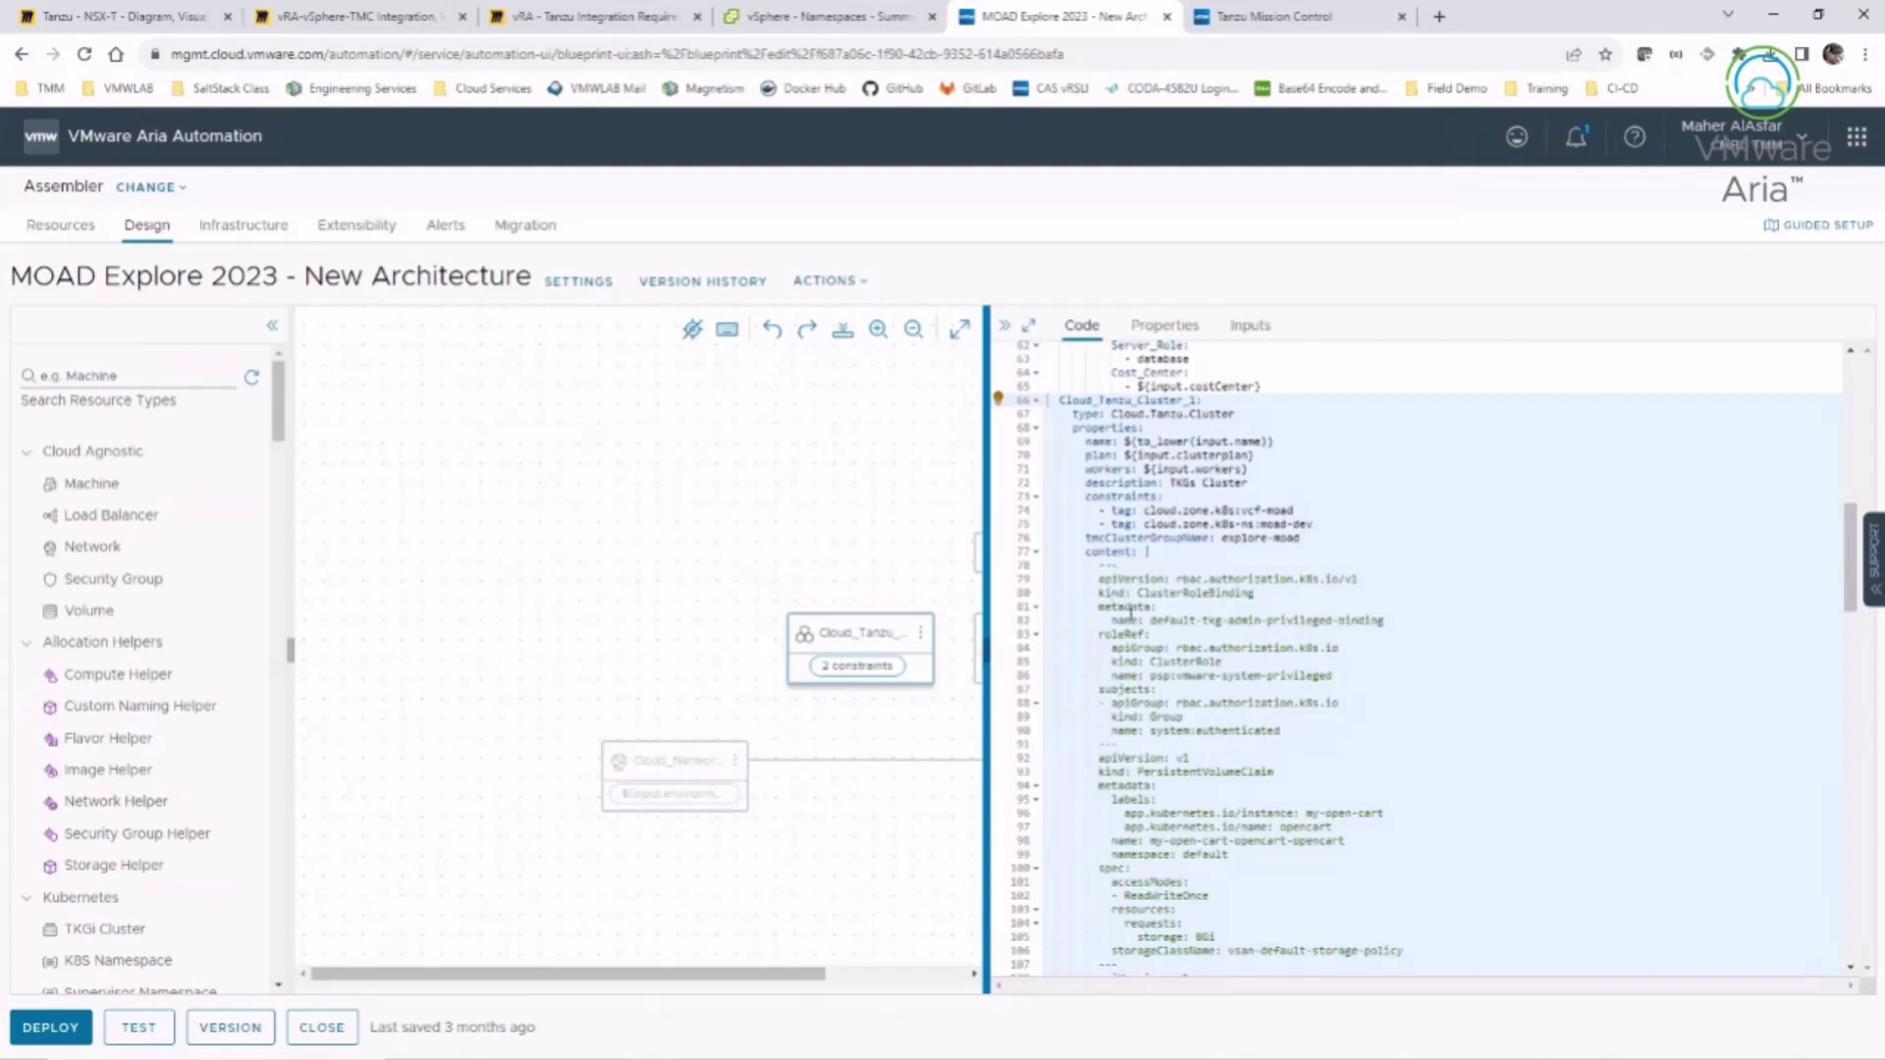
drag(815, 975, 967, 984)
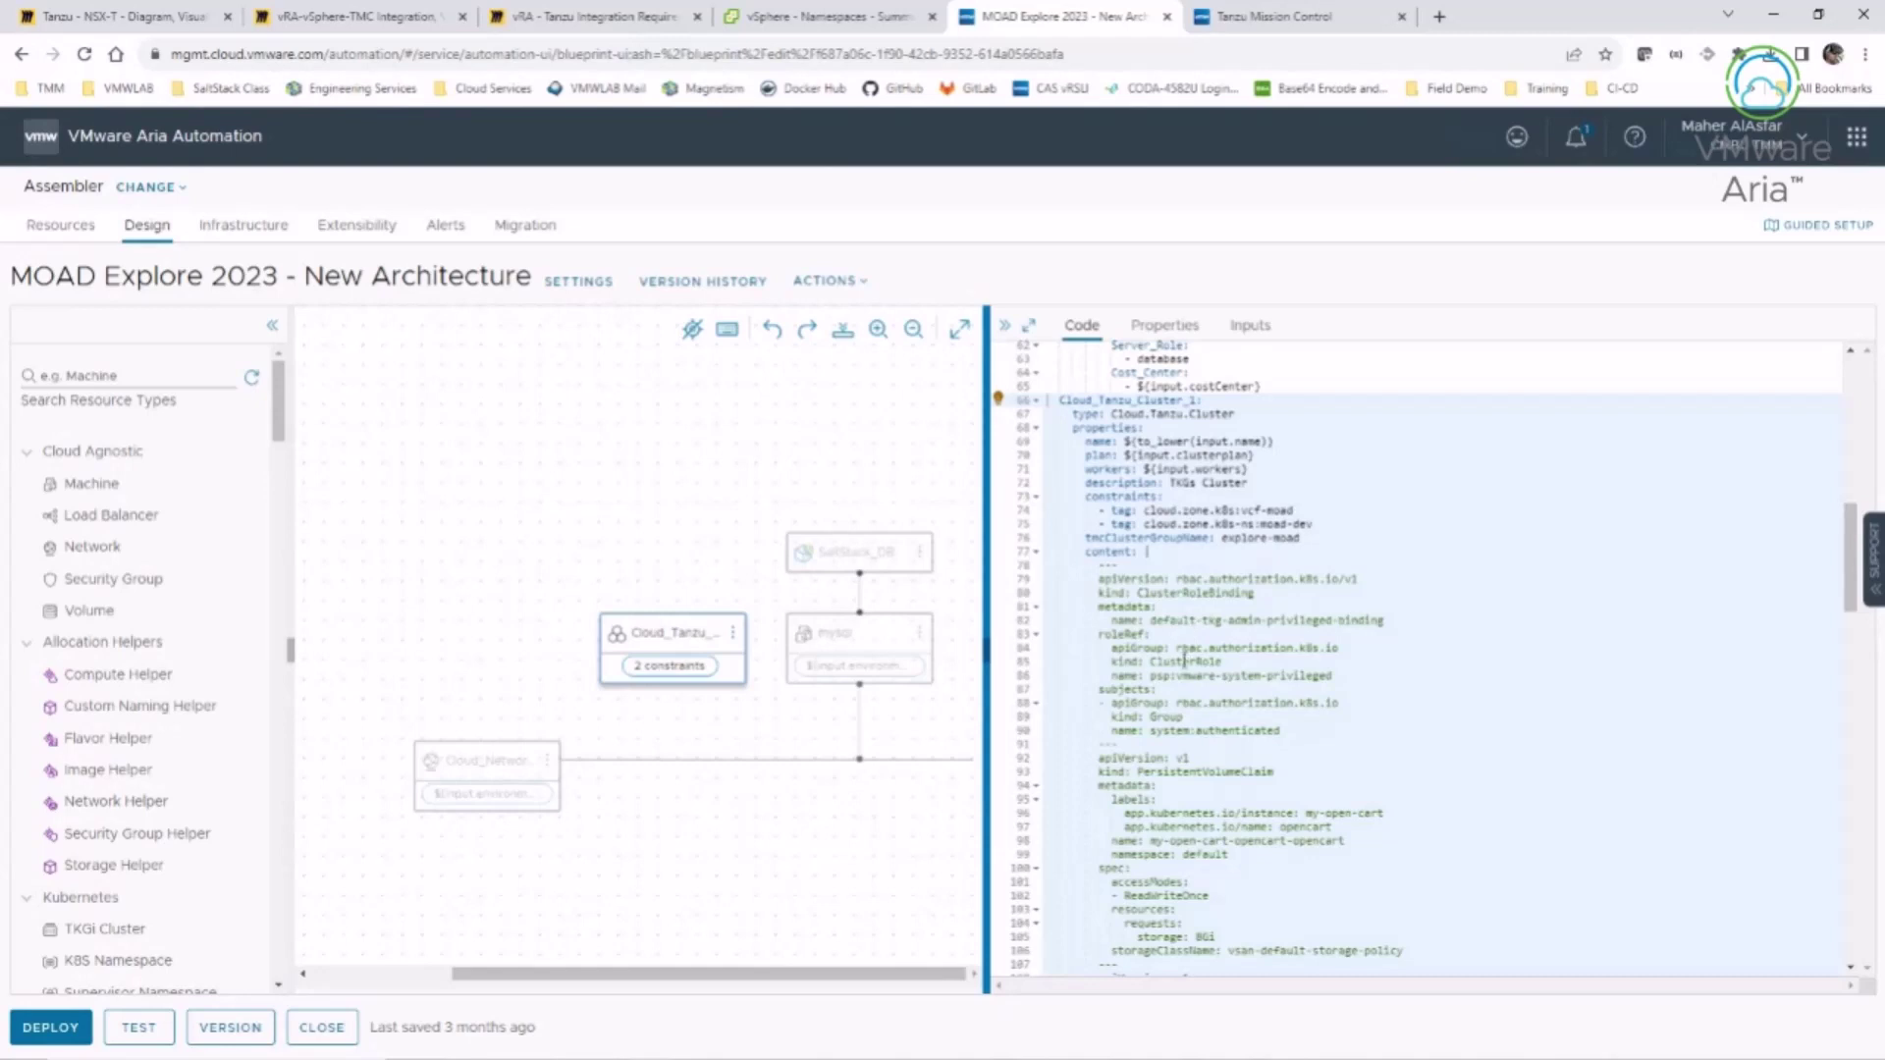
- Examine the PersistentVolumeClaim, Secret and LoadBalancer Service manifests in the Cloud_Tanzu_Cluster_1 content, and narrow the code view again
scroll(1186, 649, down, 5)
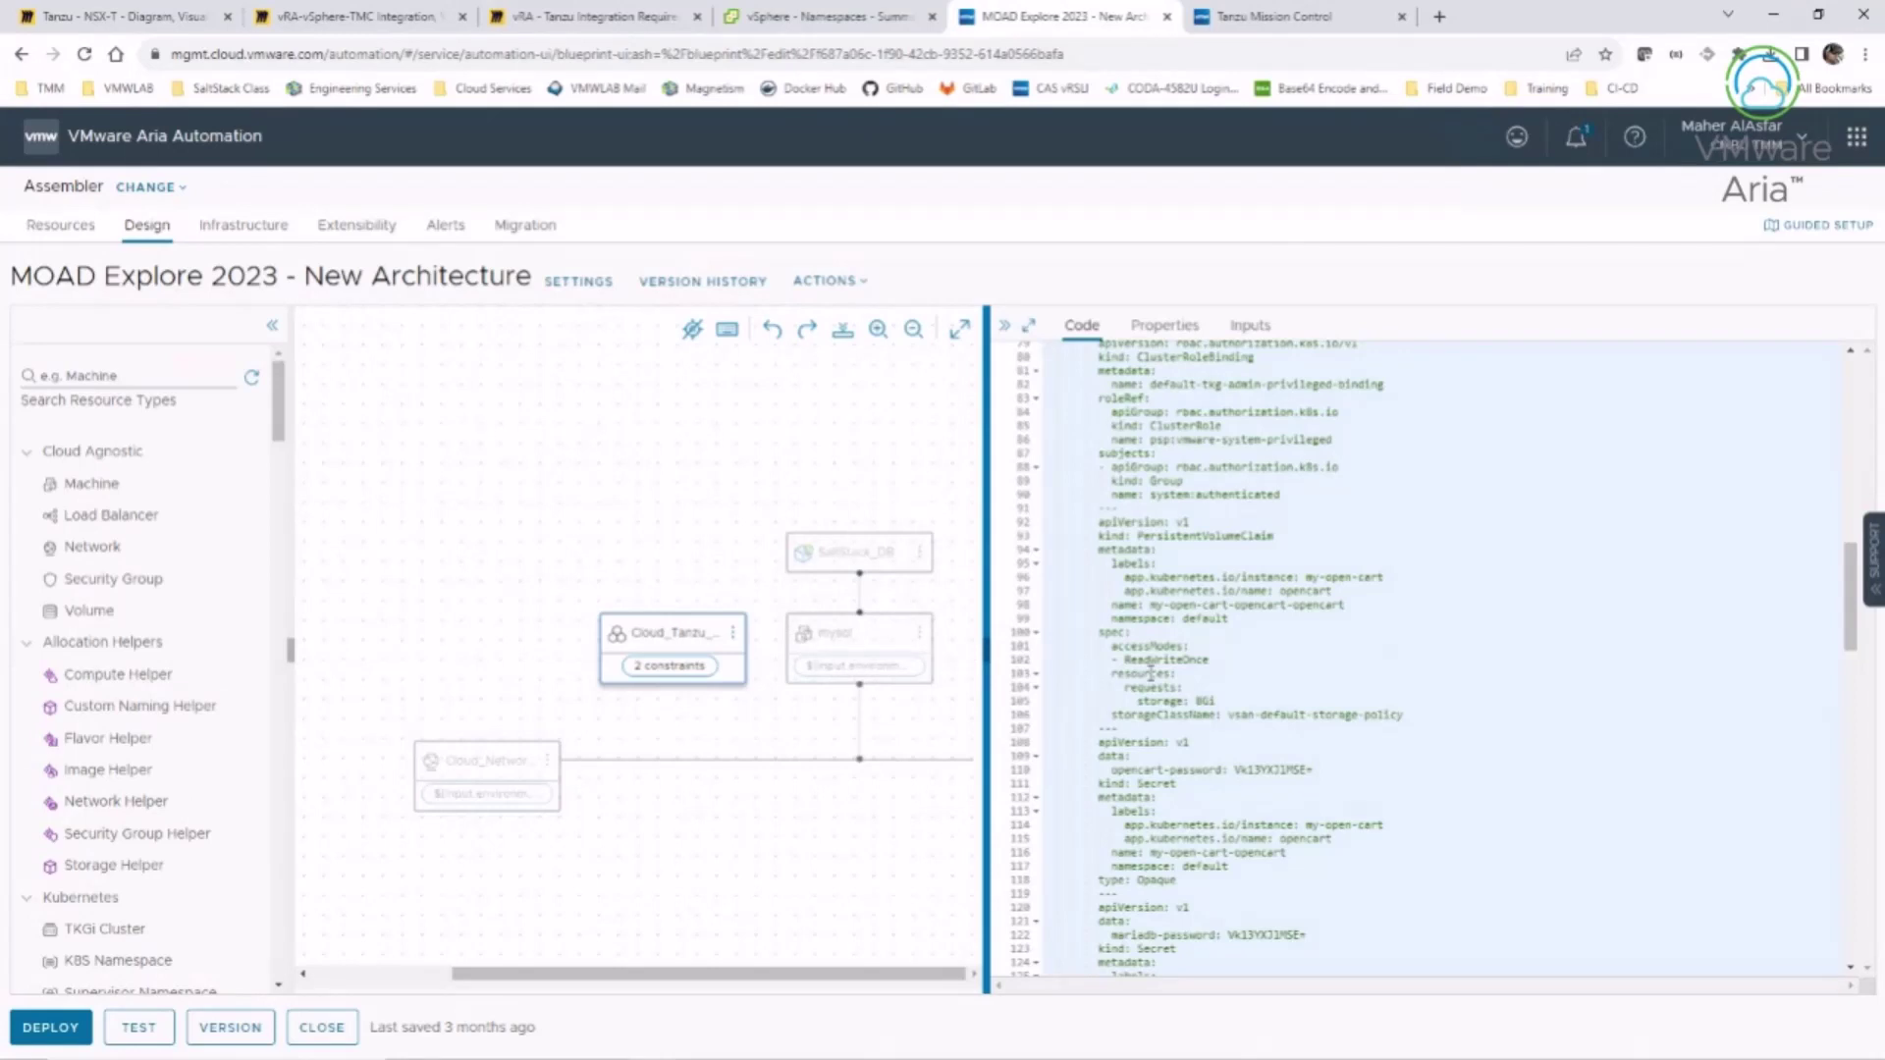
scroll(1183, 682, down, 3)
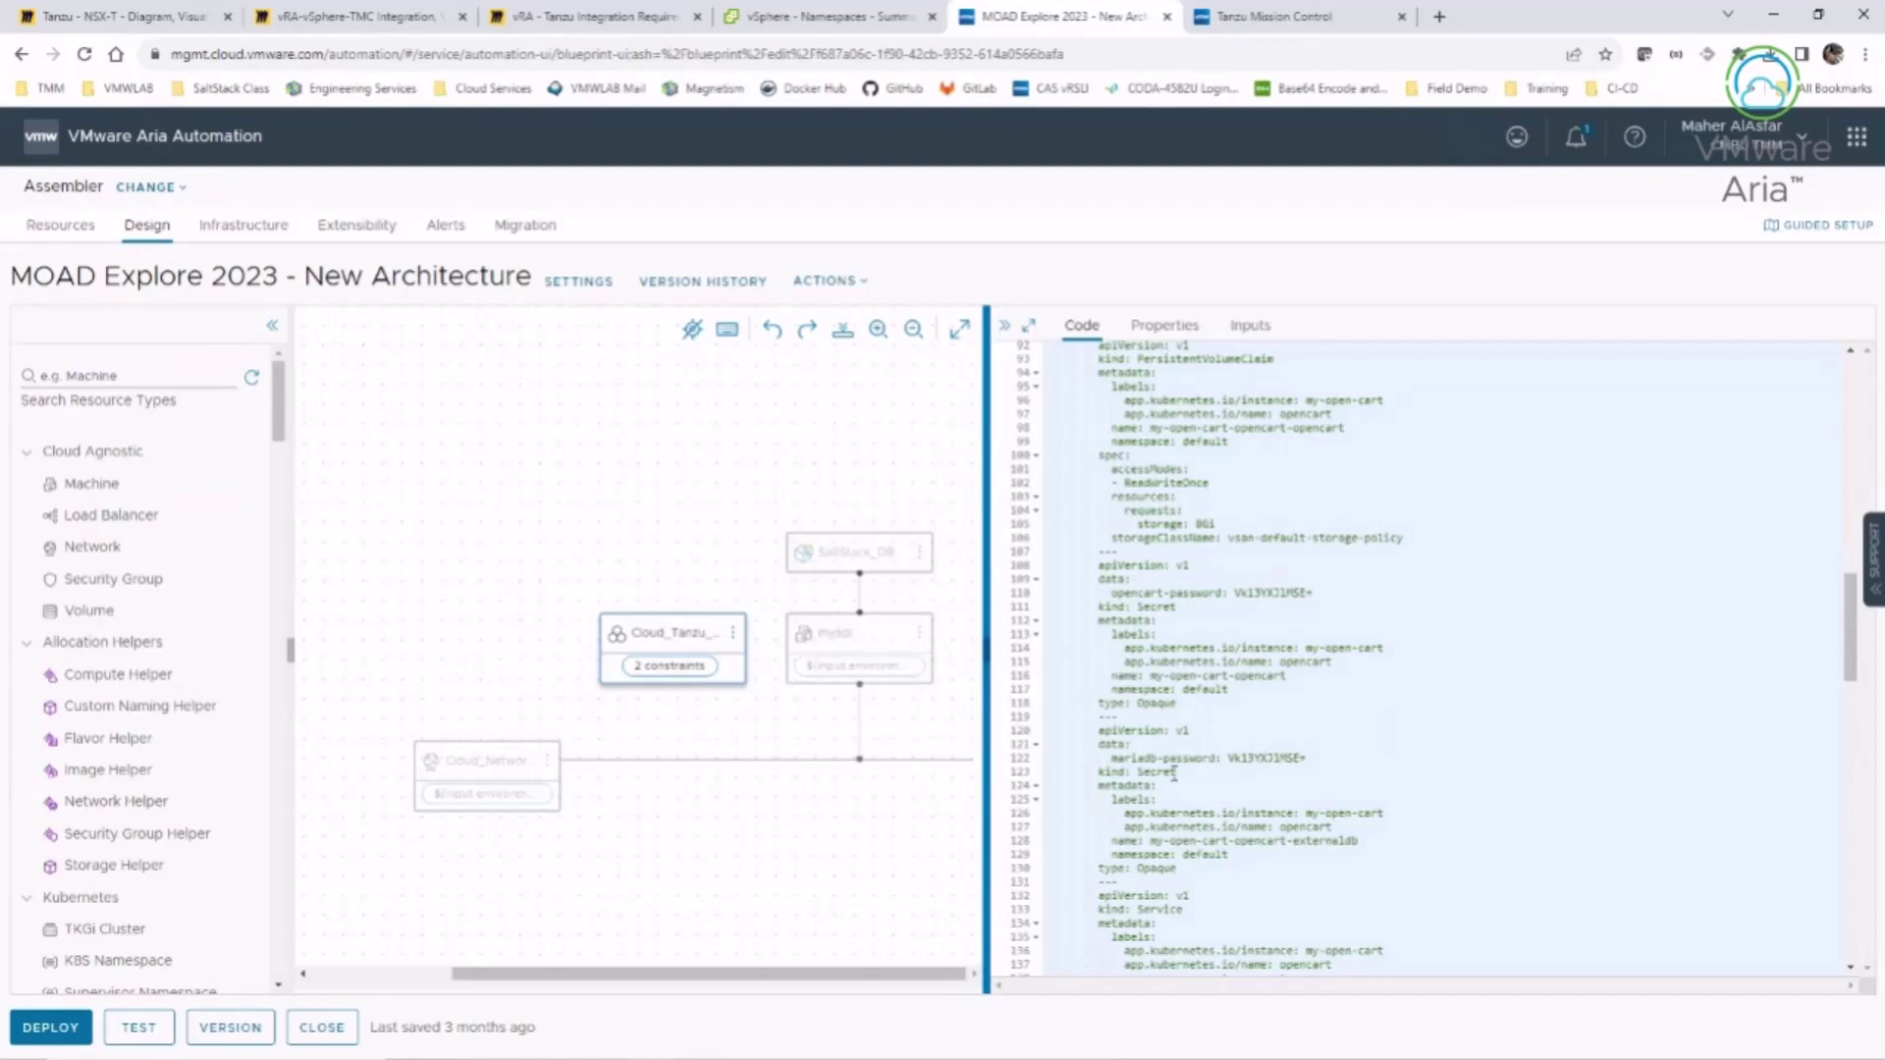
scroll(1174, 775, down, 2)
scroll(1174, 775, down, 2)
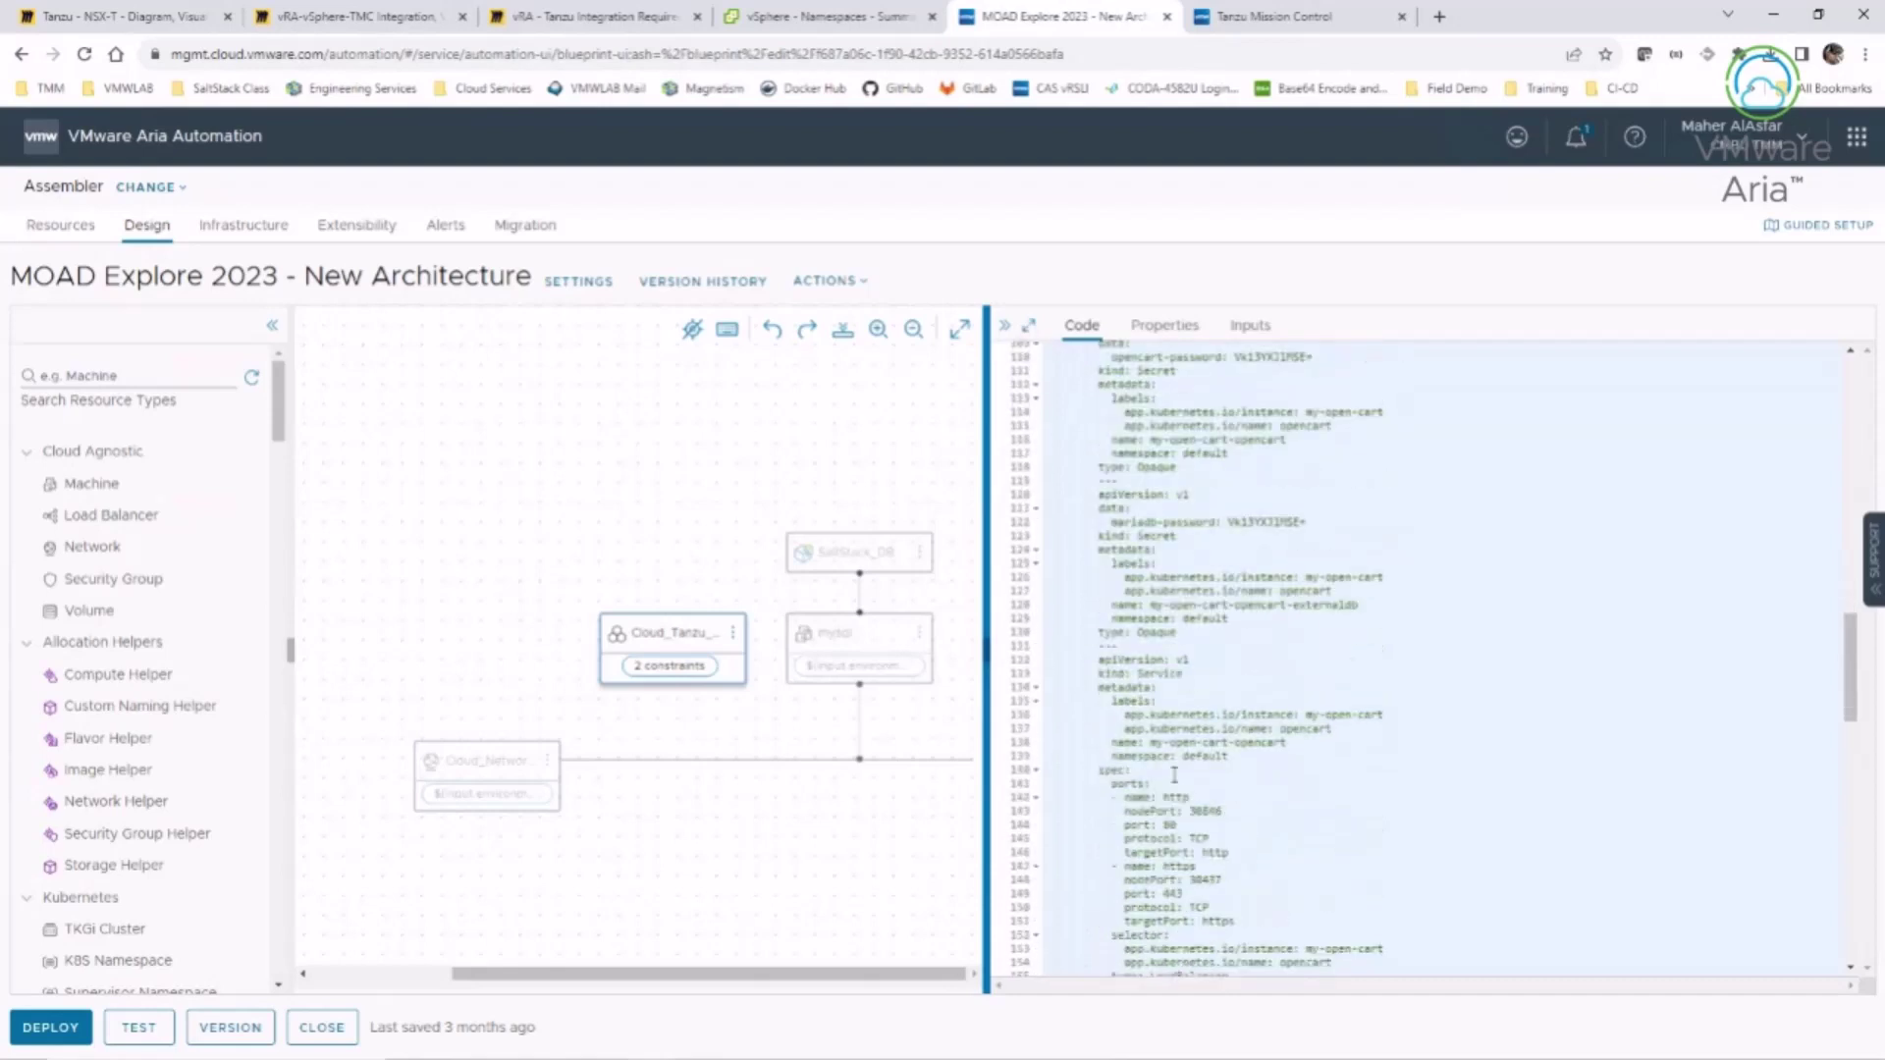
scroll(1174, 775, down, 2)
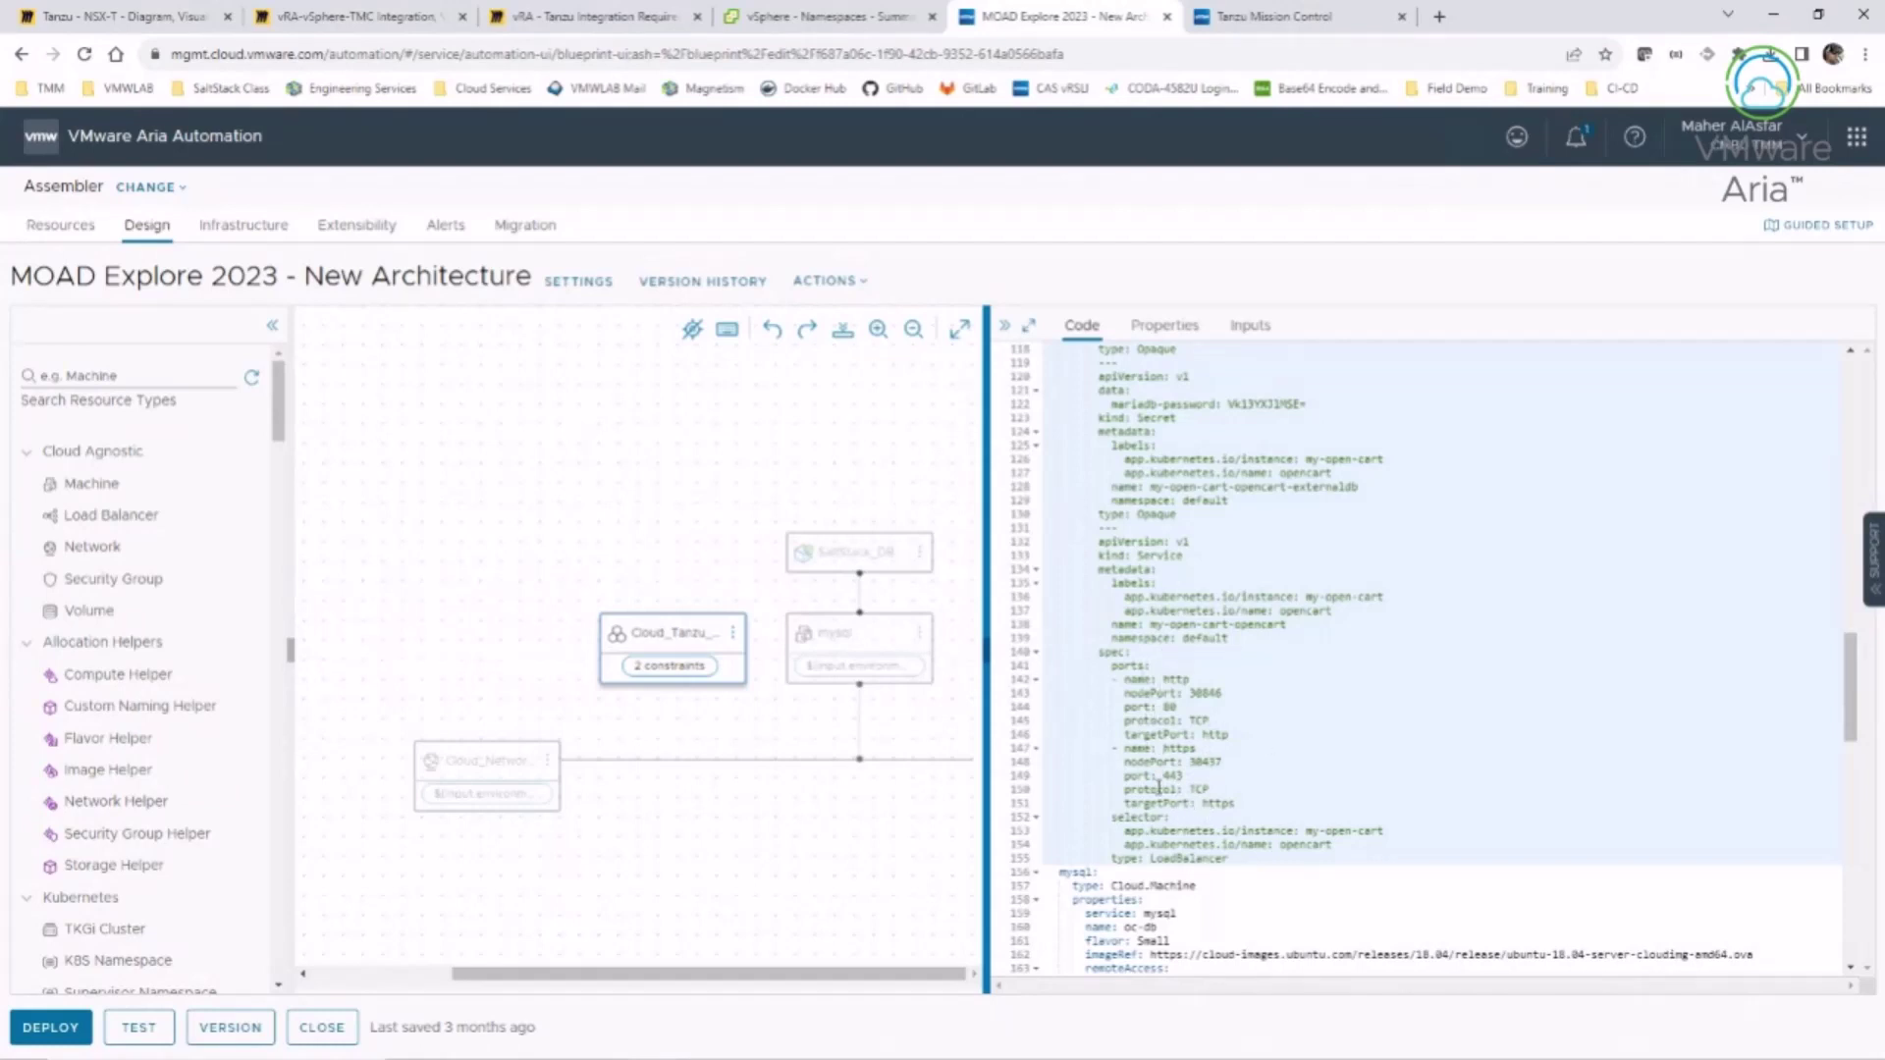
scroll(1157, 794, down, 1)
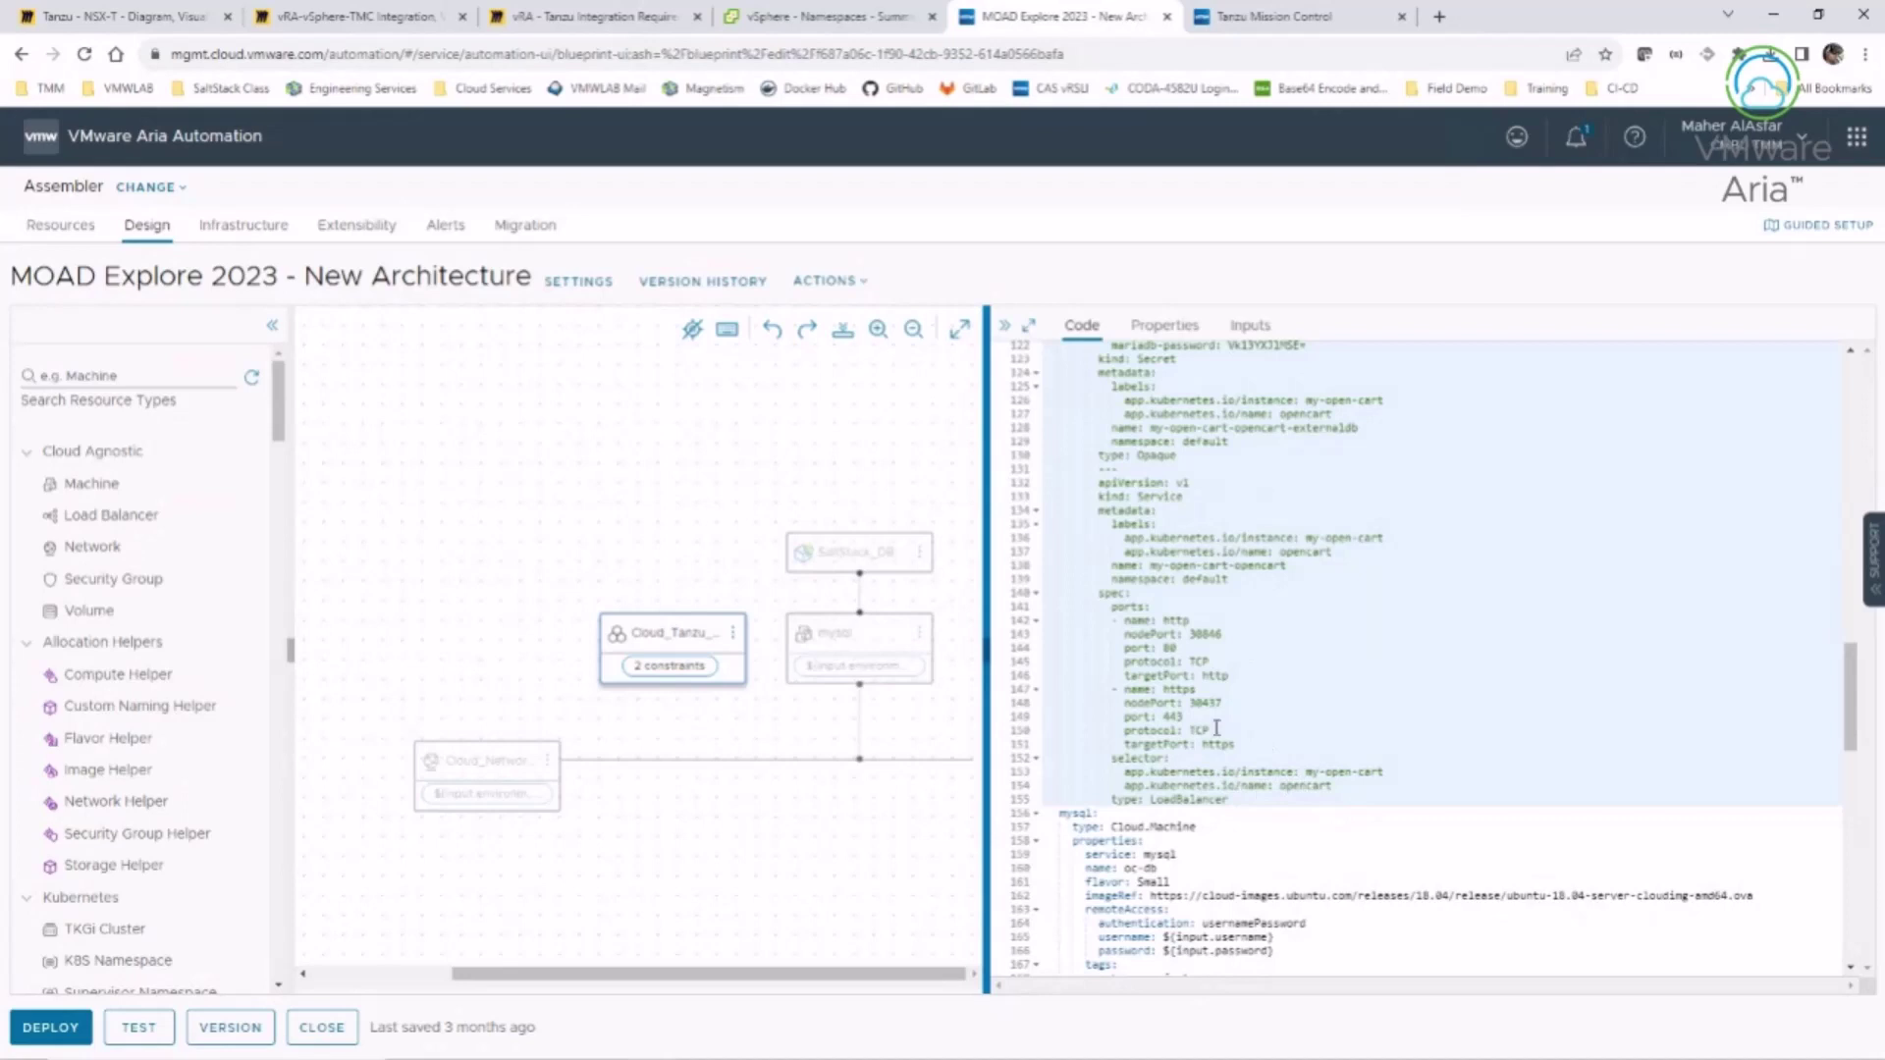
scroll(1200, 707, up, 2)
scroll(1200, 707, up, 2)
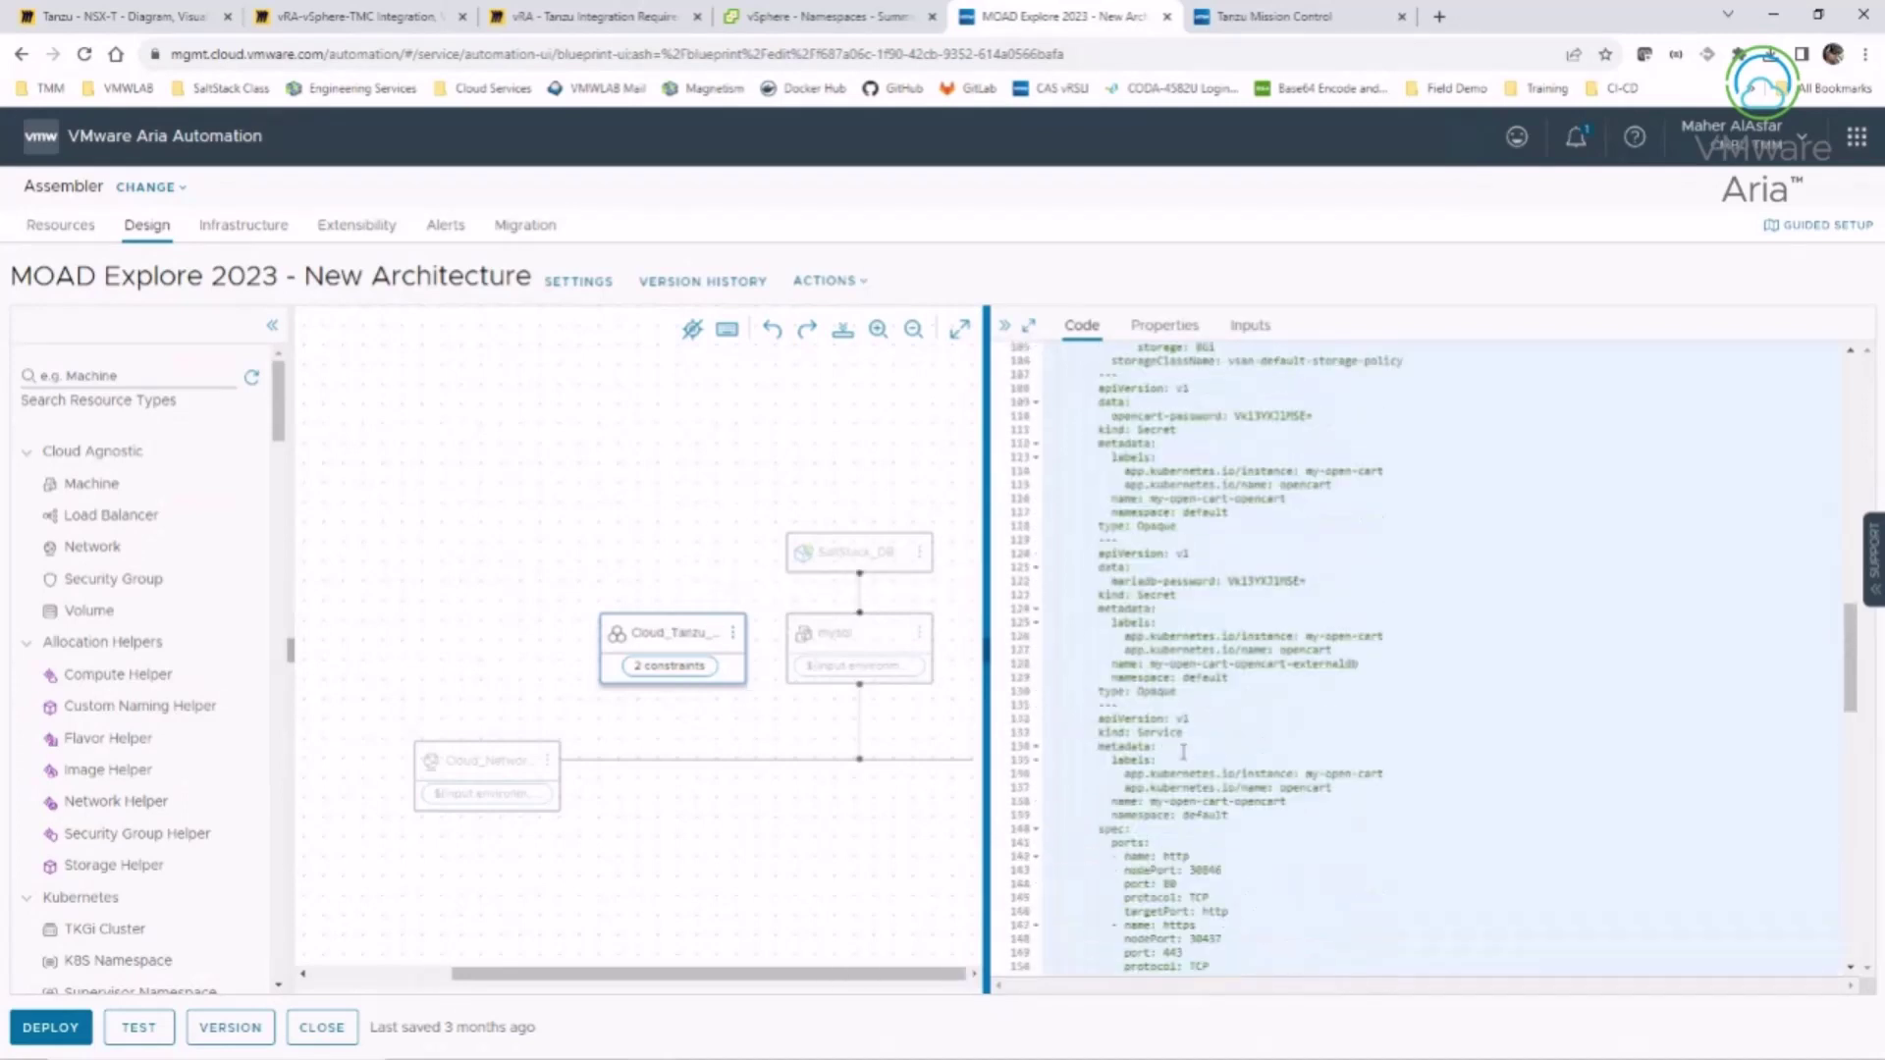
scroll(1186, 753, down, 6)
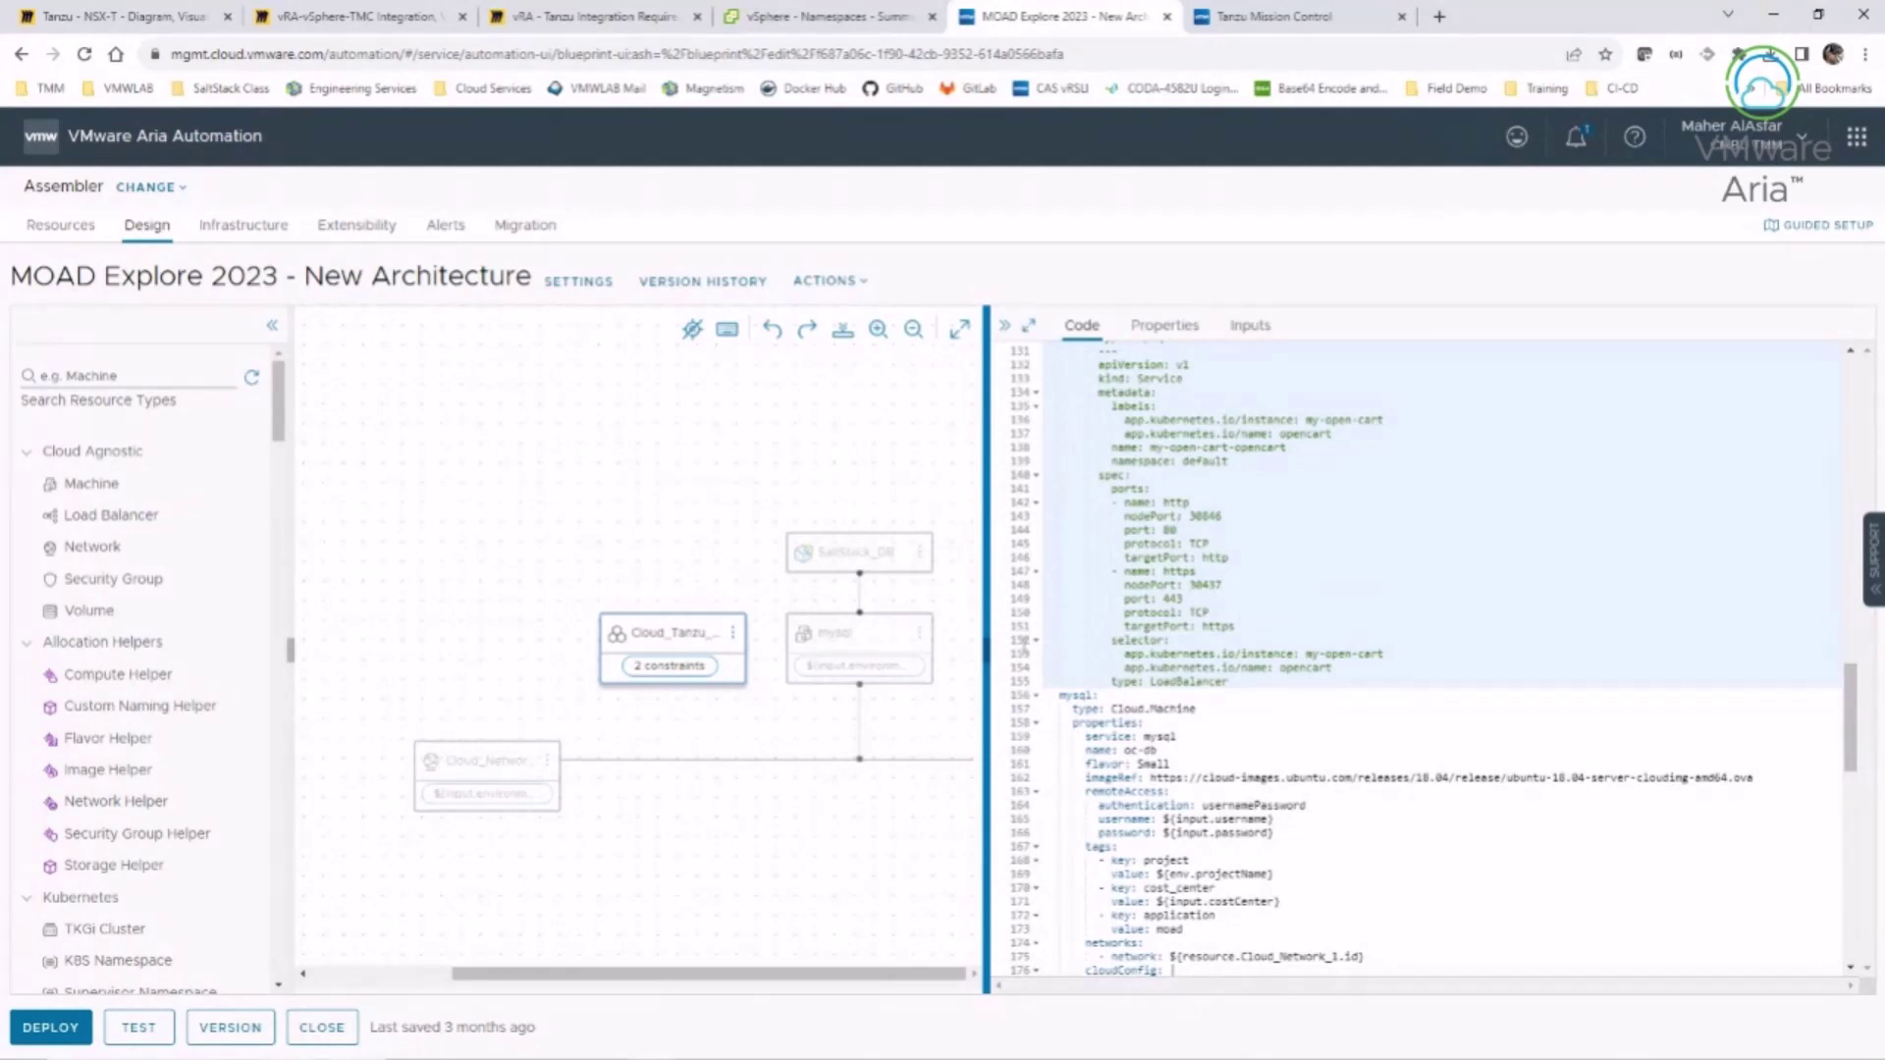
drag(985, 608, 1230, 609)
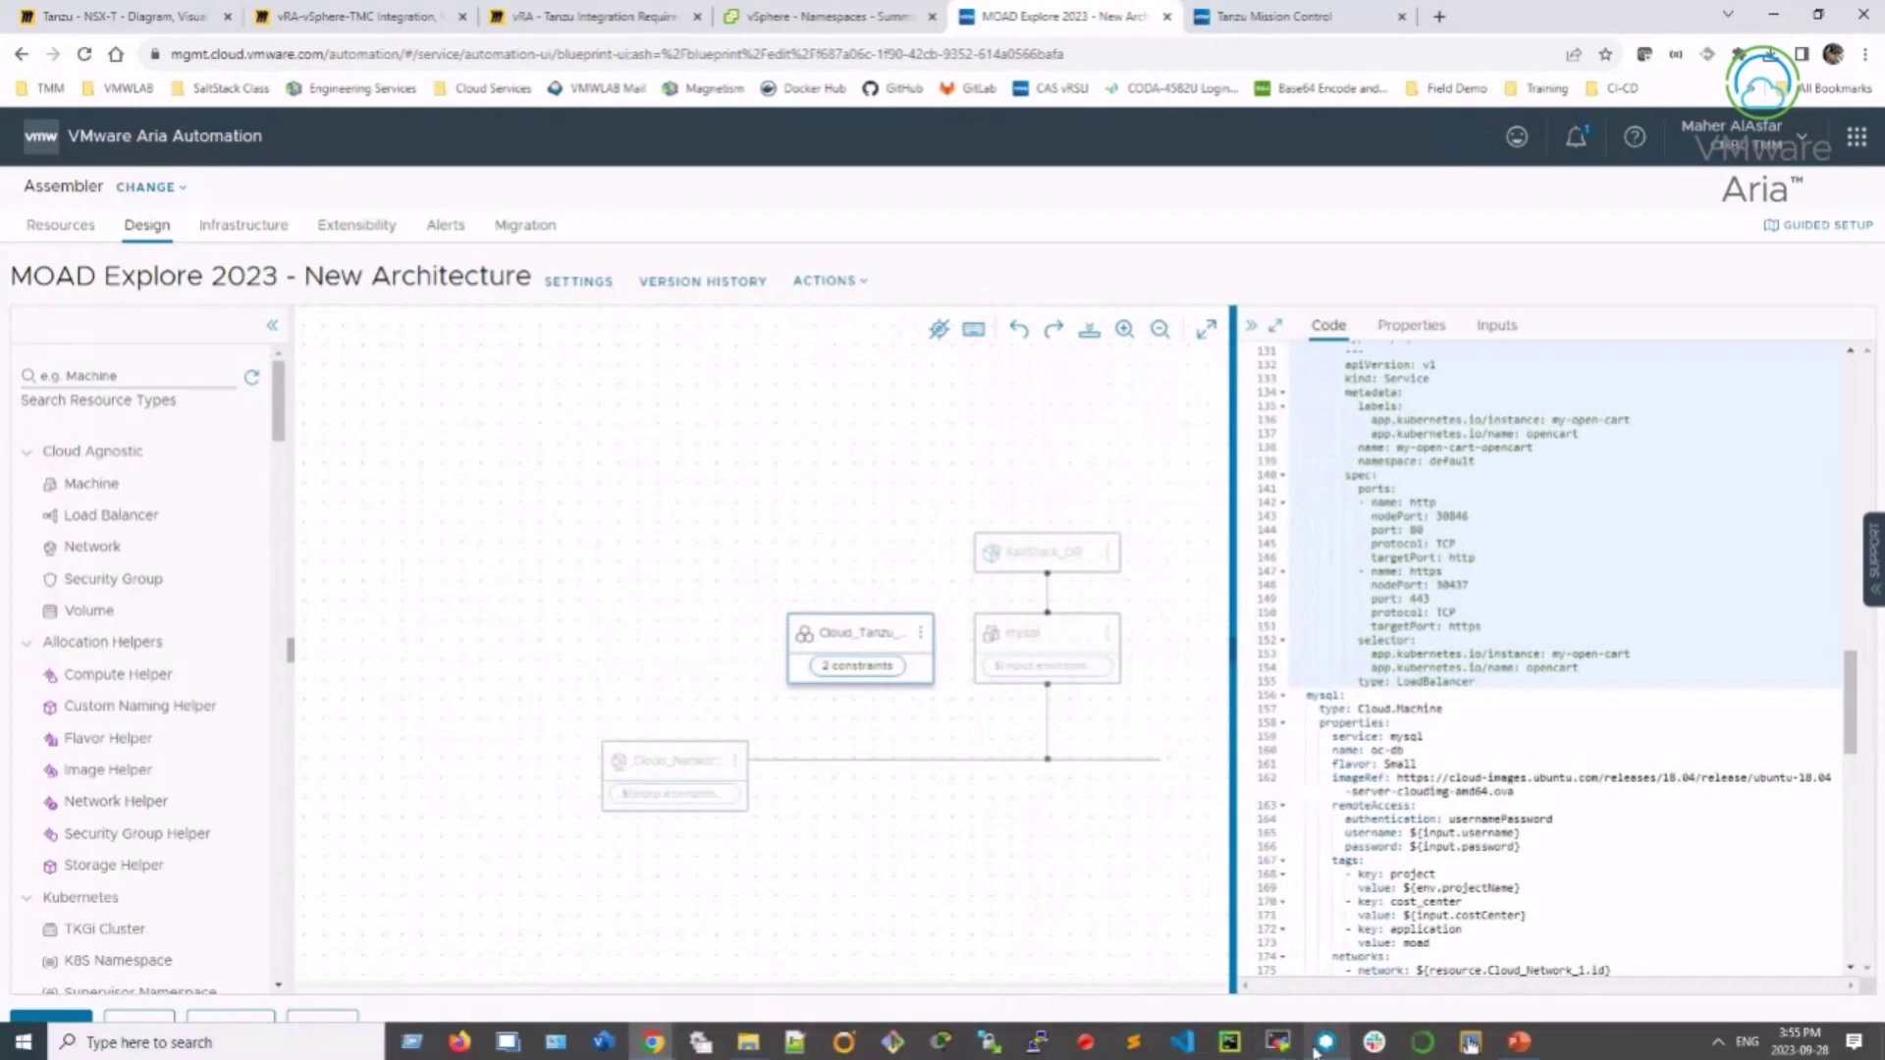
- Switch to the TMM Jump Server terminal, reposition its window, and enlarge it in width and height
mouse_move(1277, 1048)
click(1276, 957)
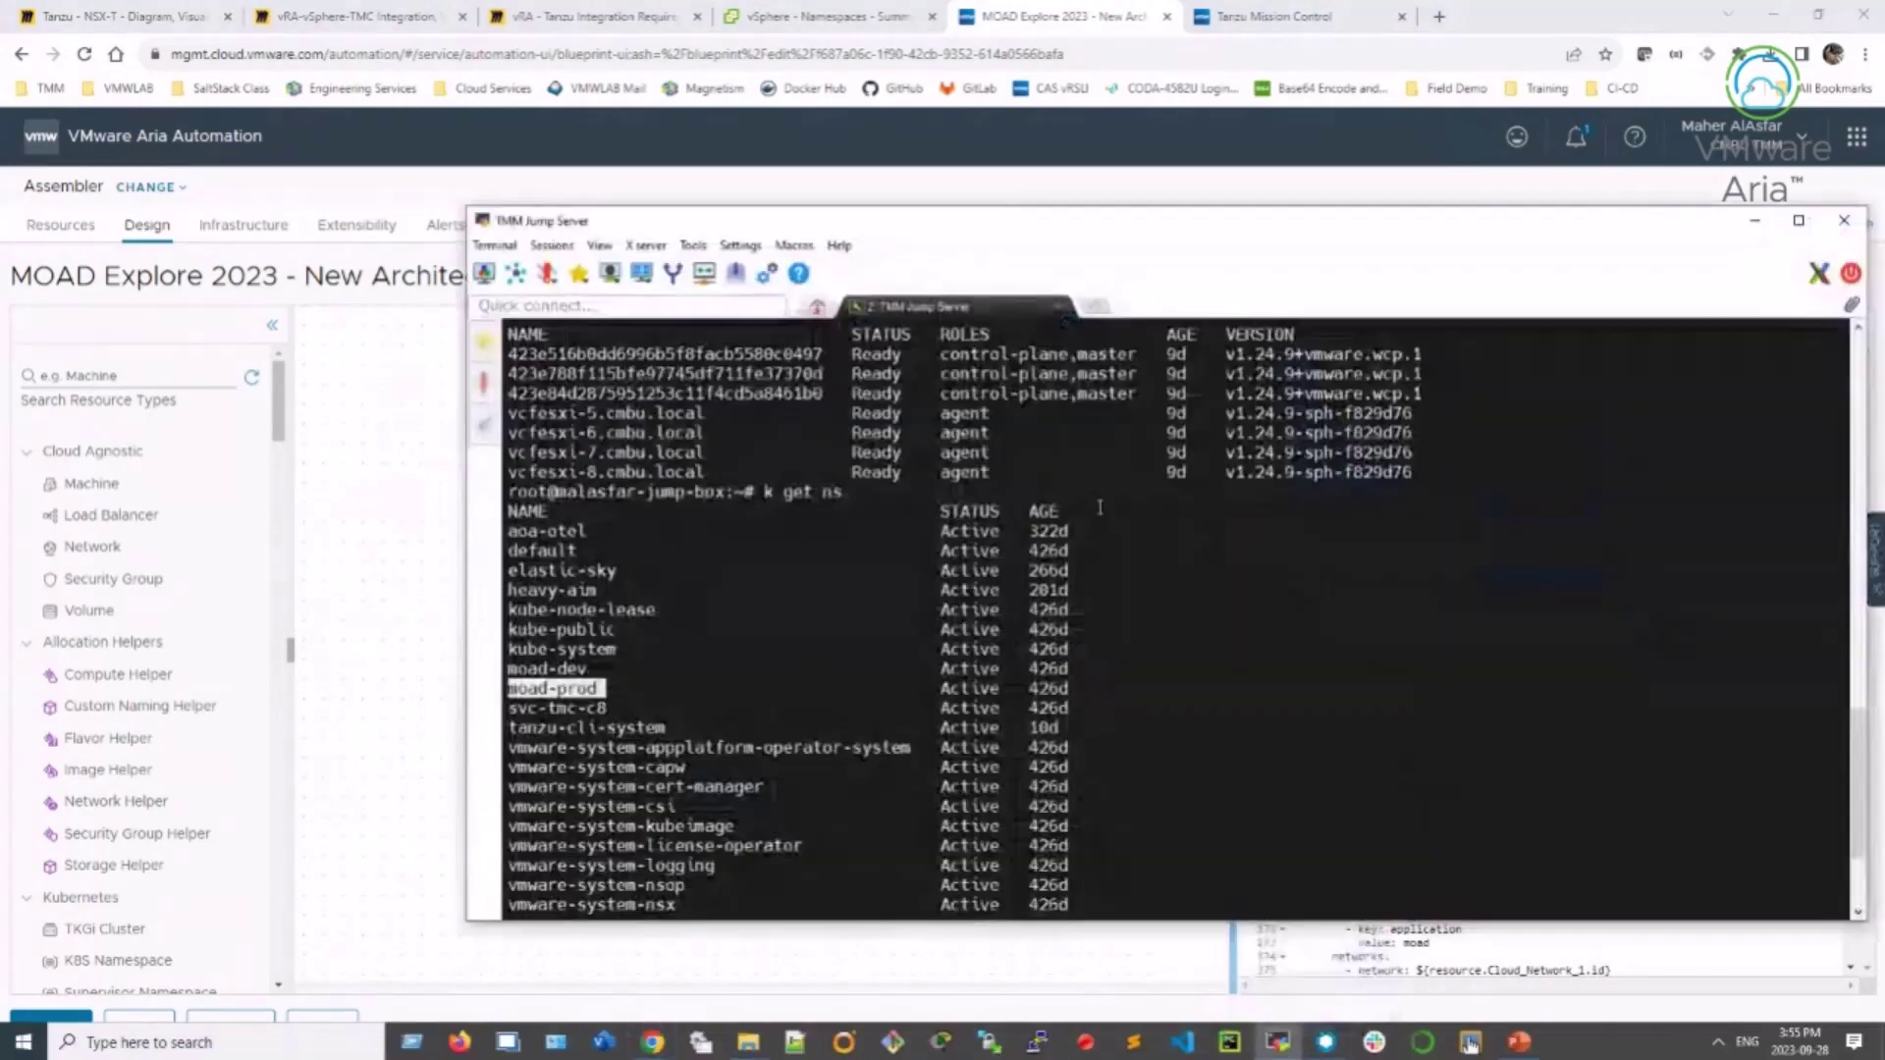
drag(896, 220, 619, 147)
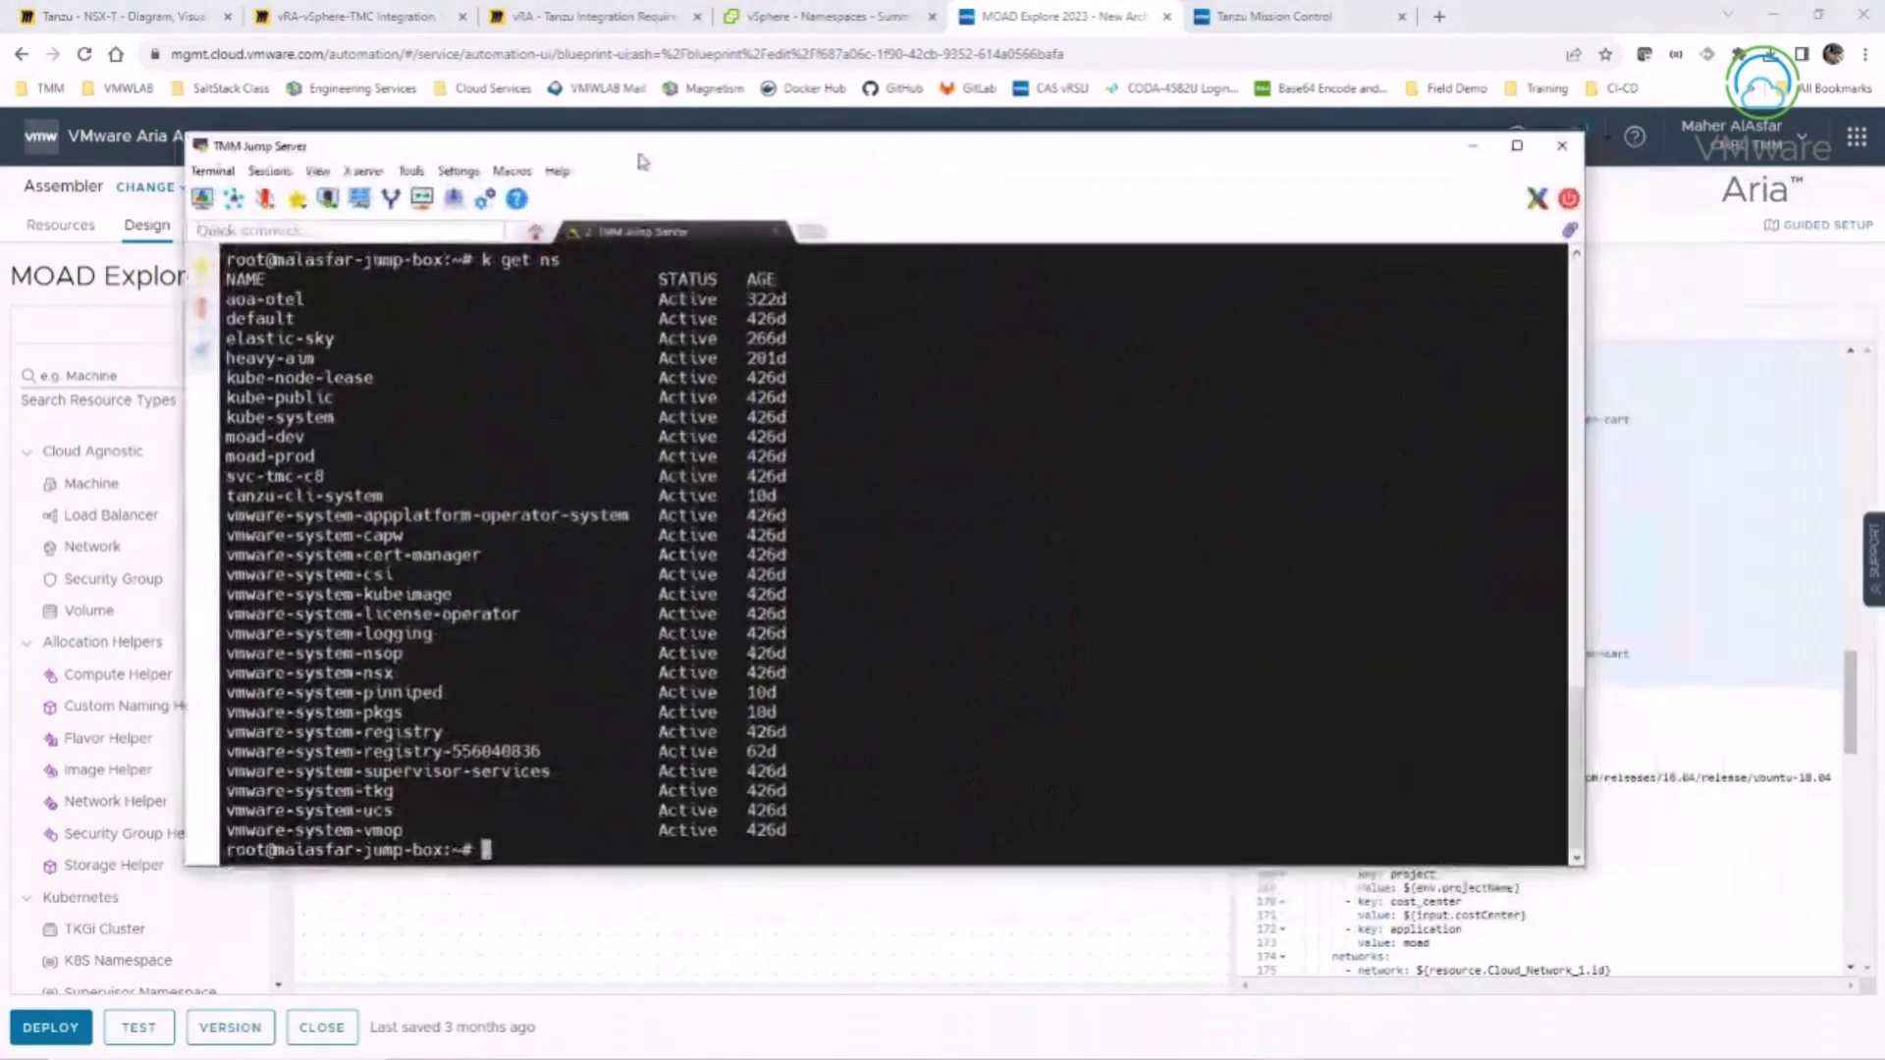
drag(1588, 604, 1763, 600)
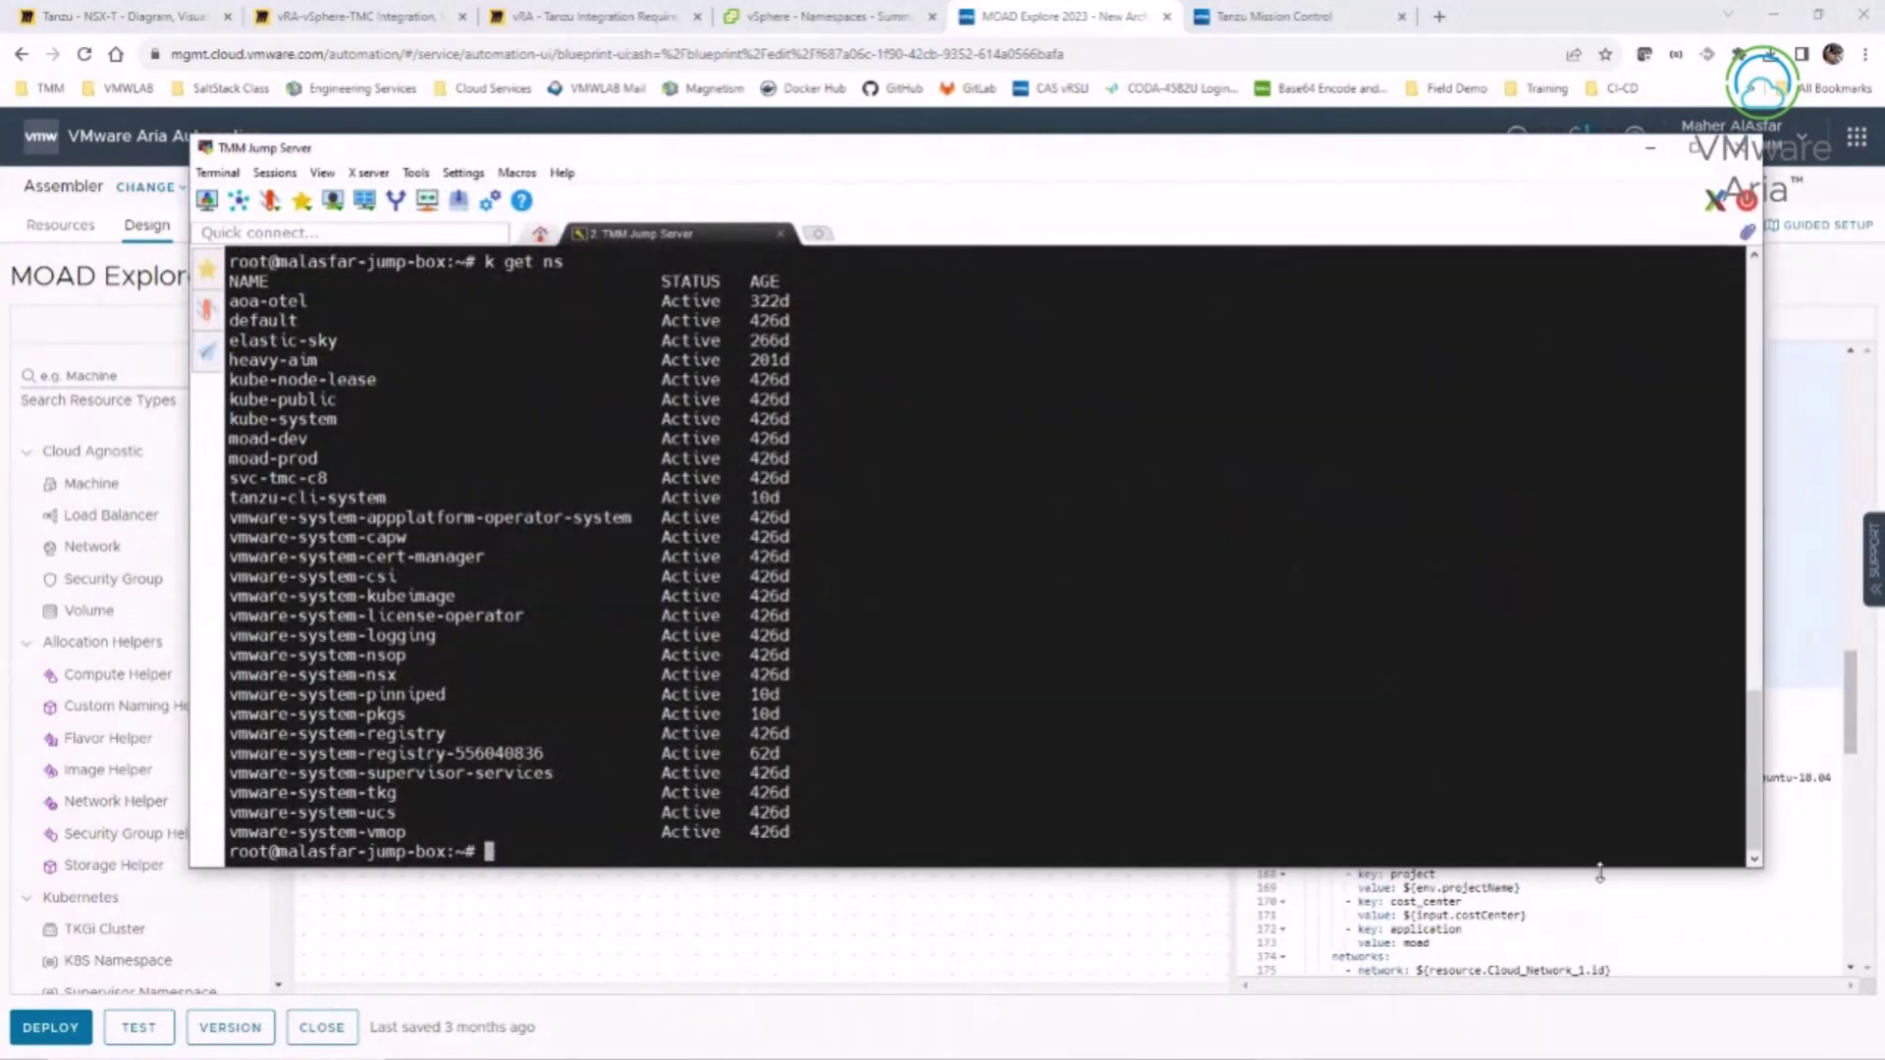
drag(1600, 869, 1600, 986)
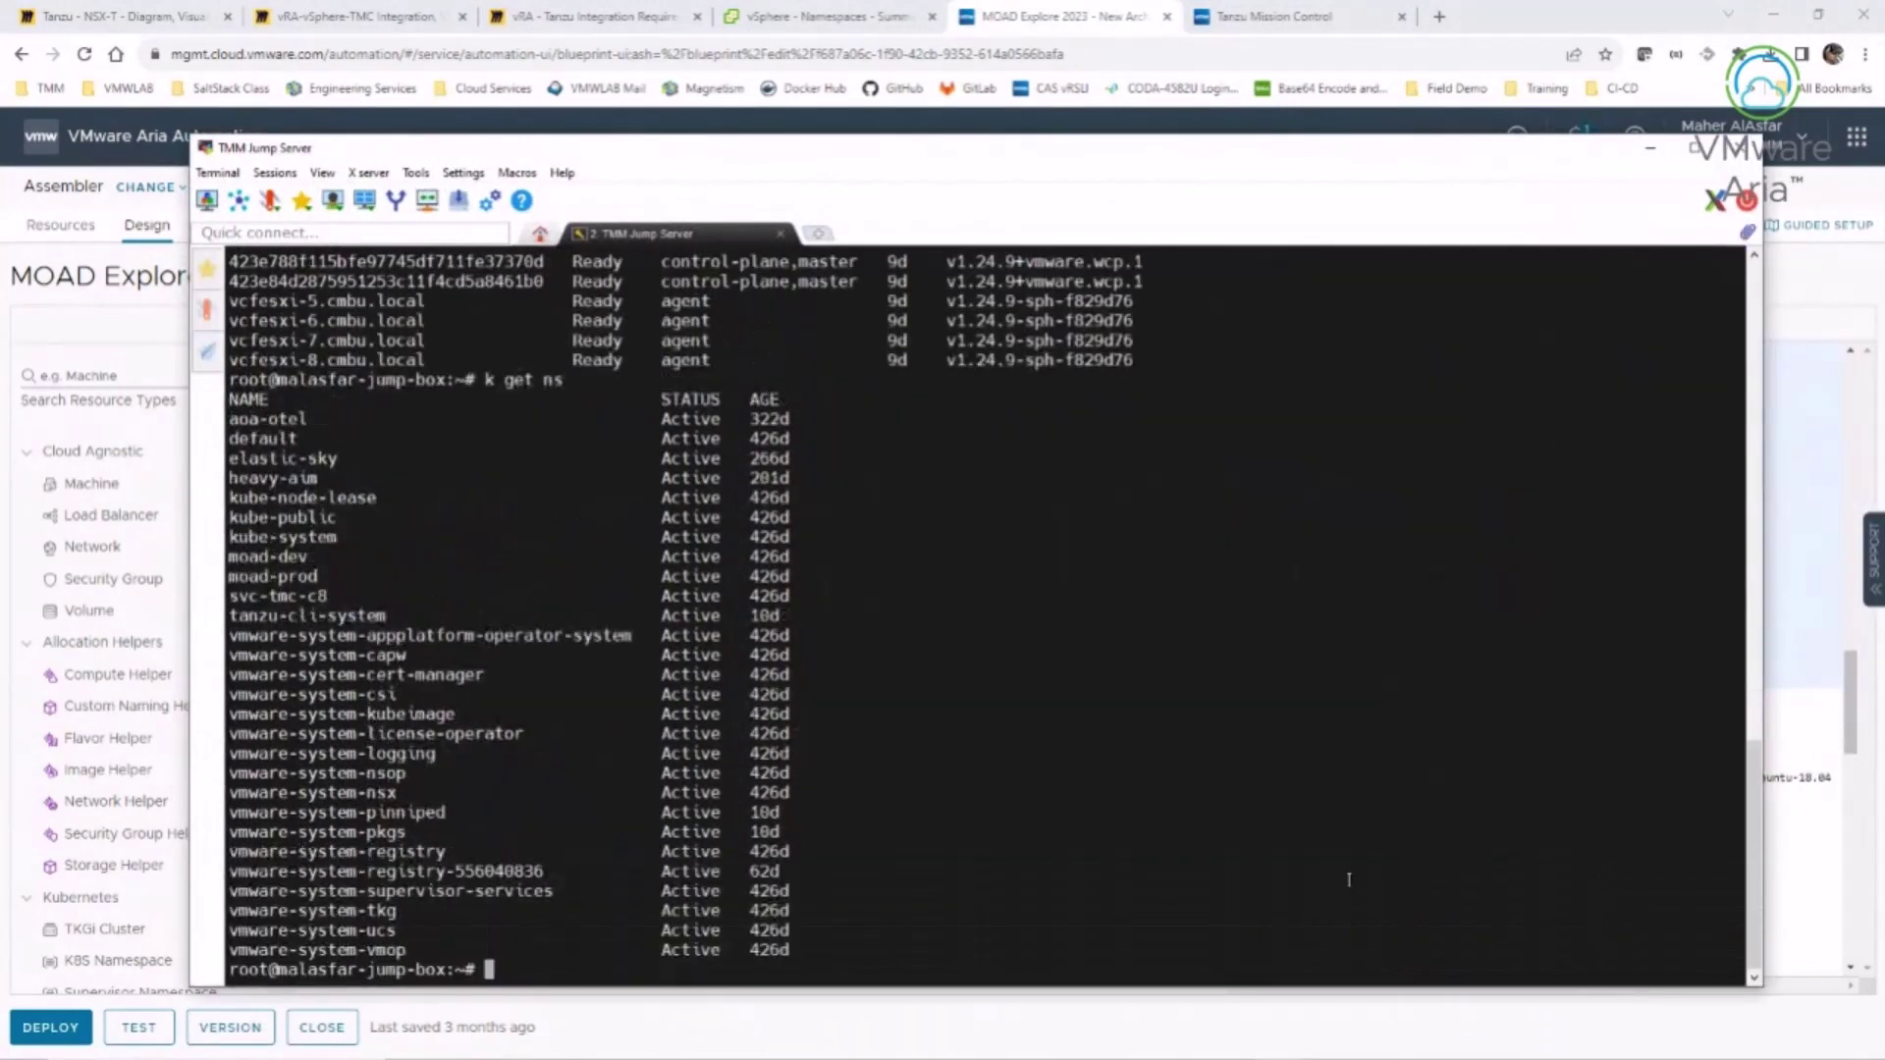
- List the files in the home directory and print the contents of connect-tkc-1-safe.sh
text(ls)
key(Return)
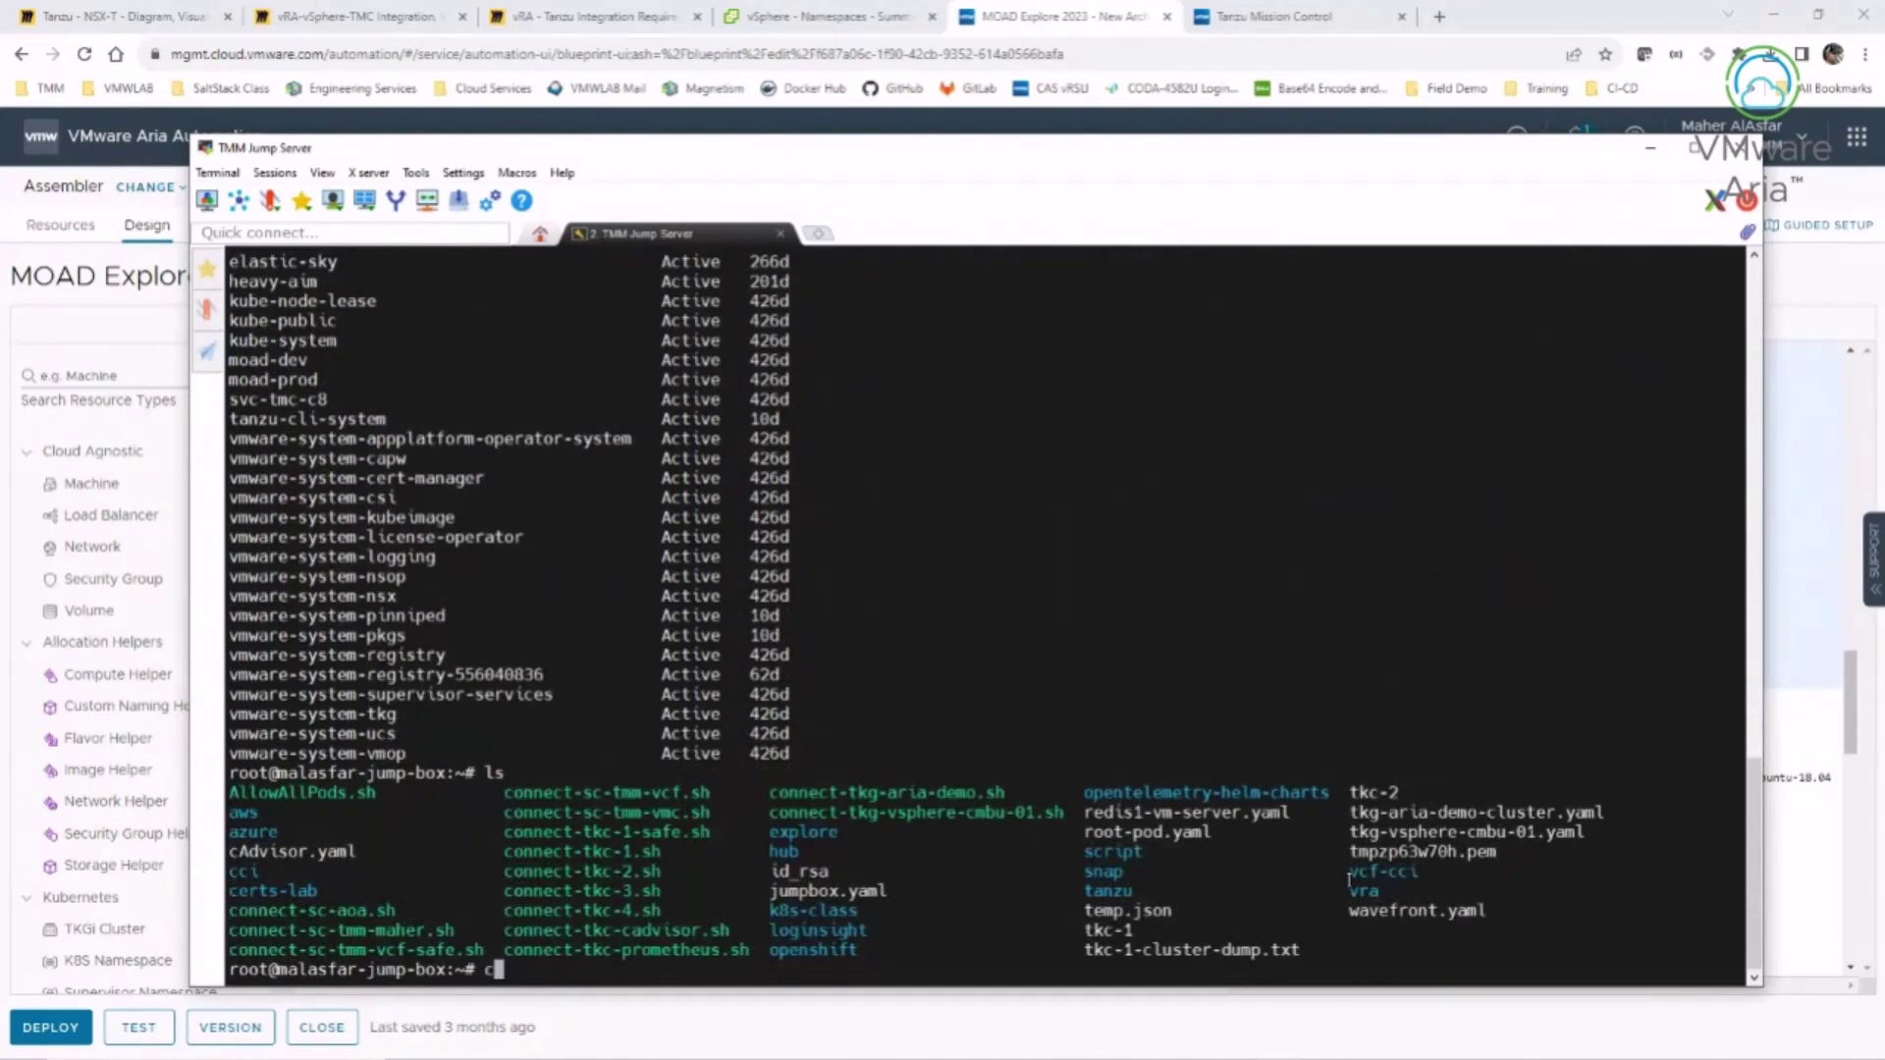
text(cat connect-tkc-1)
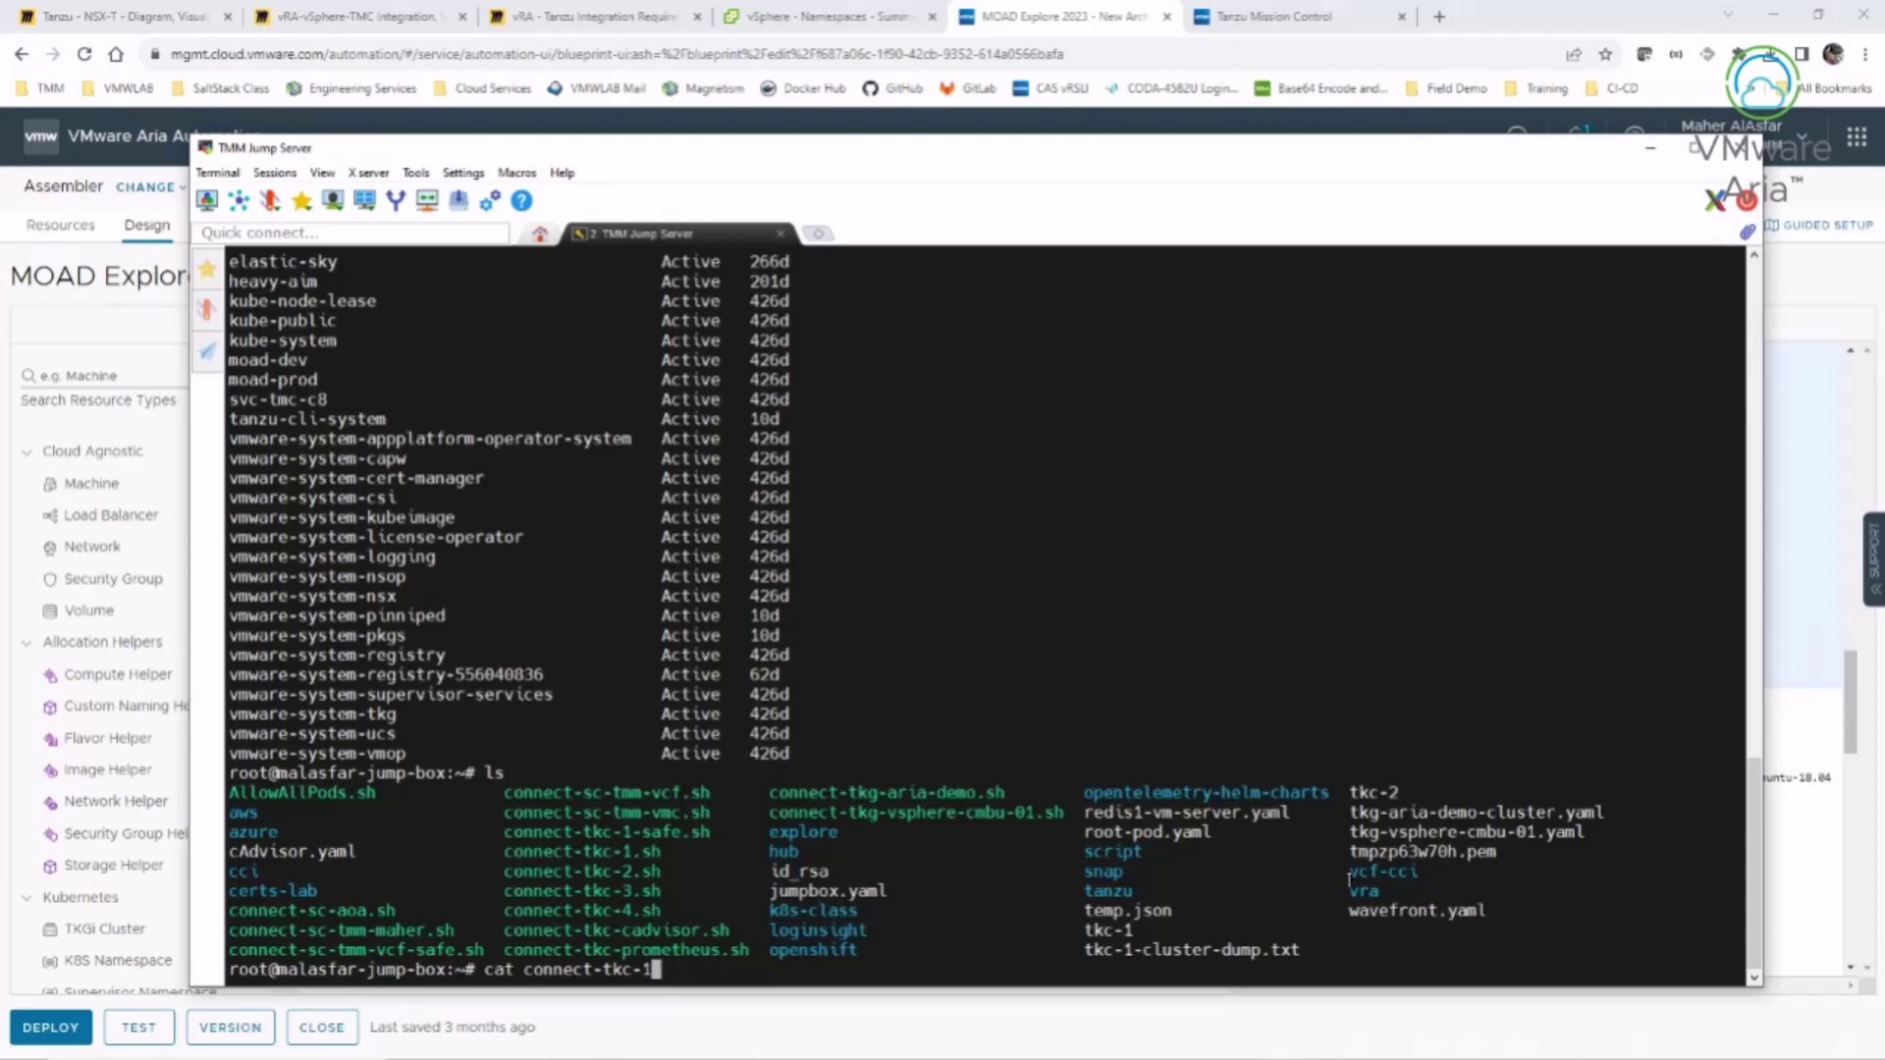
text(-s)
key(Tab)
key(Return)
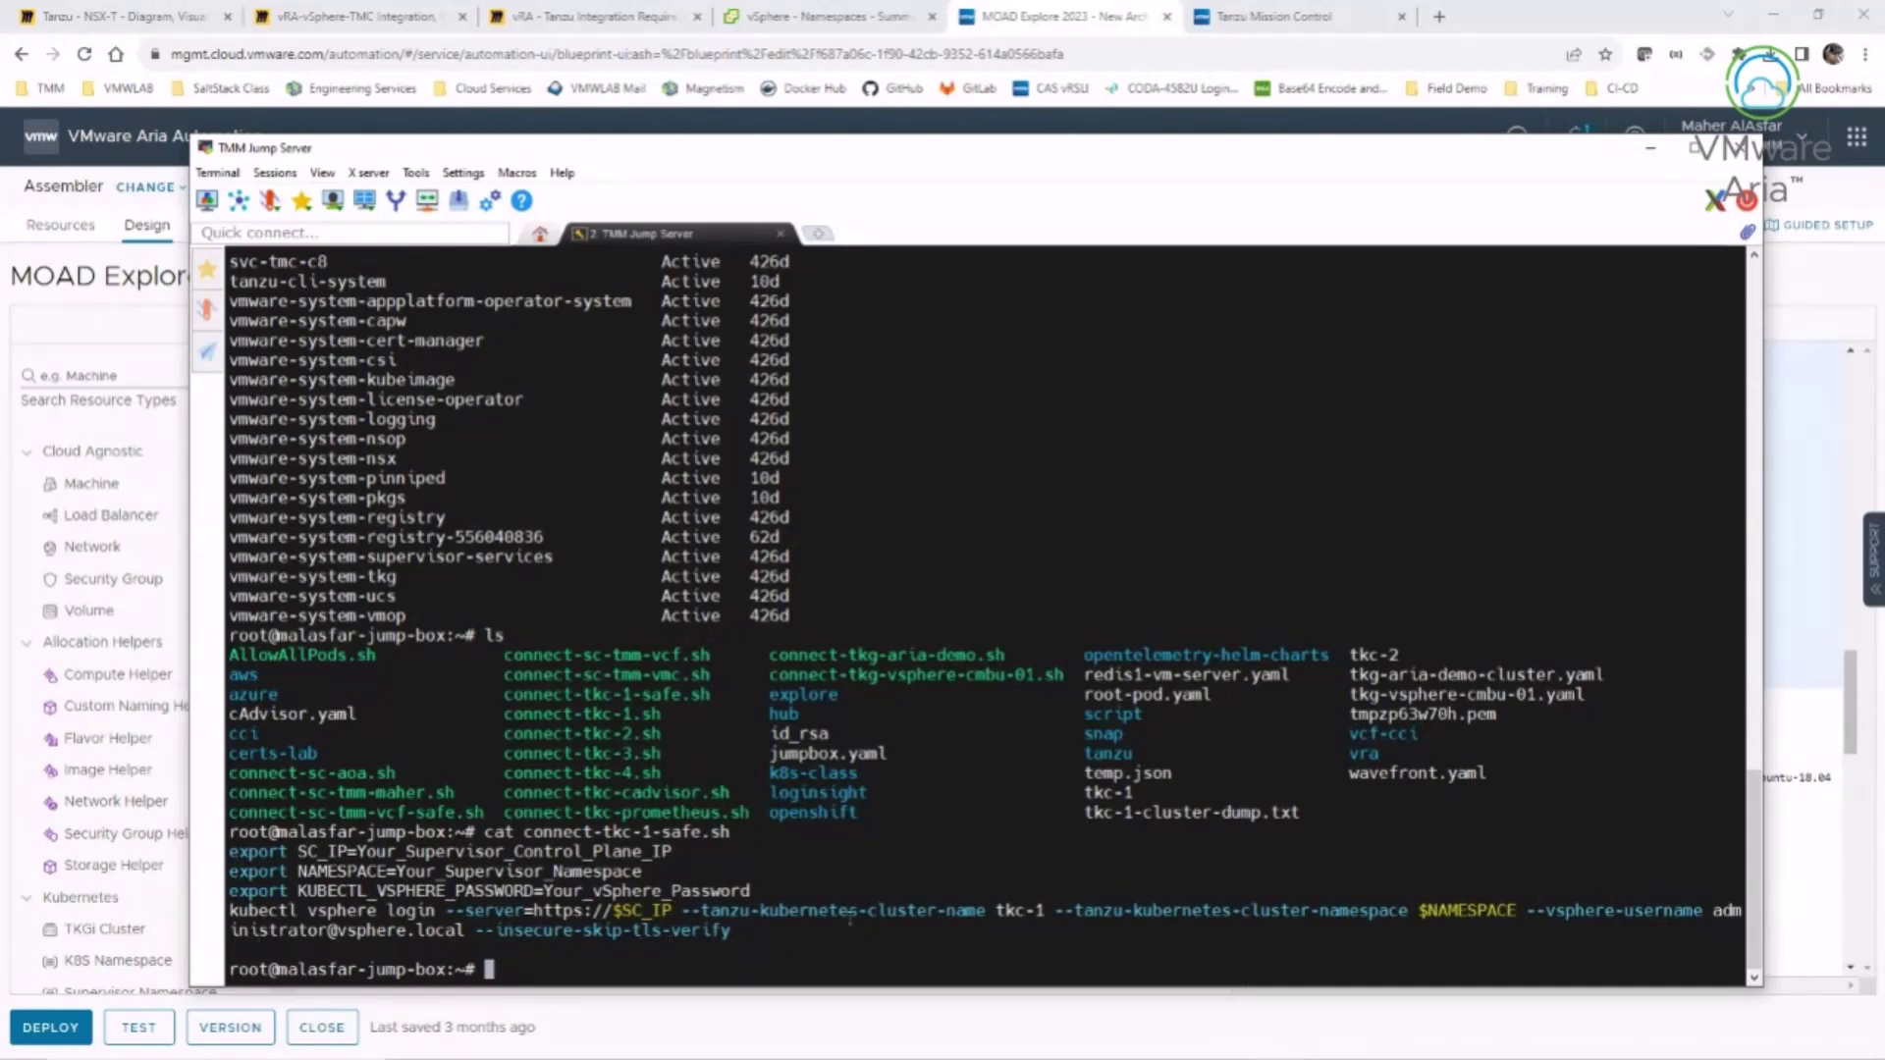
- List the home directory again, change into the explore directory, and list its files
text(ls)
key(Return)
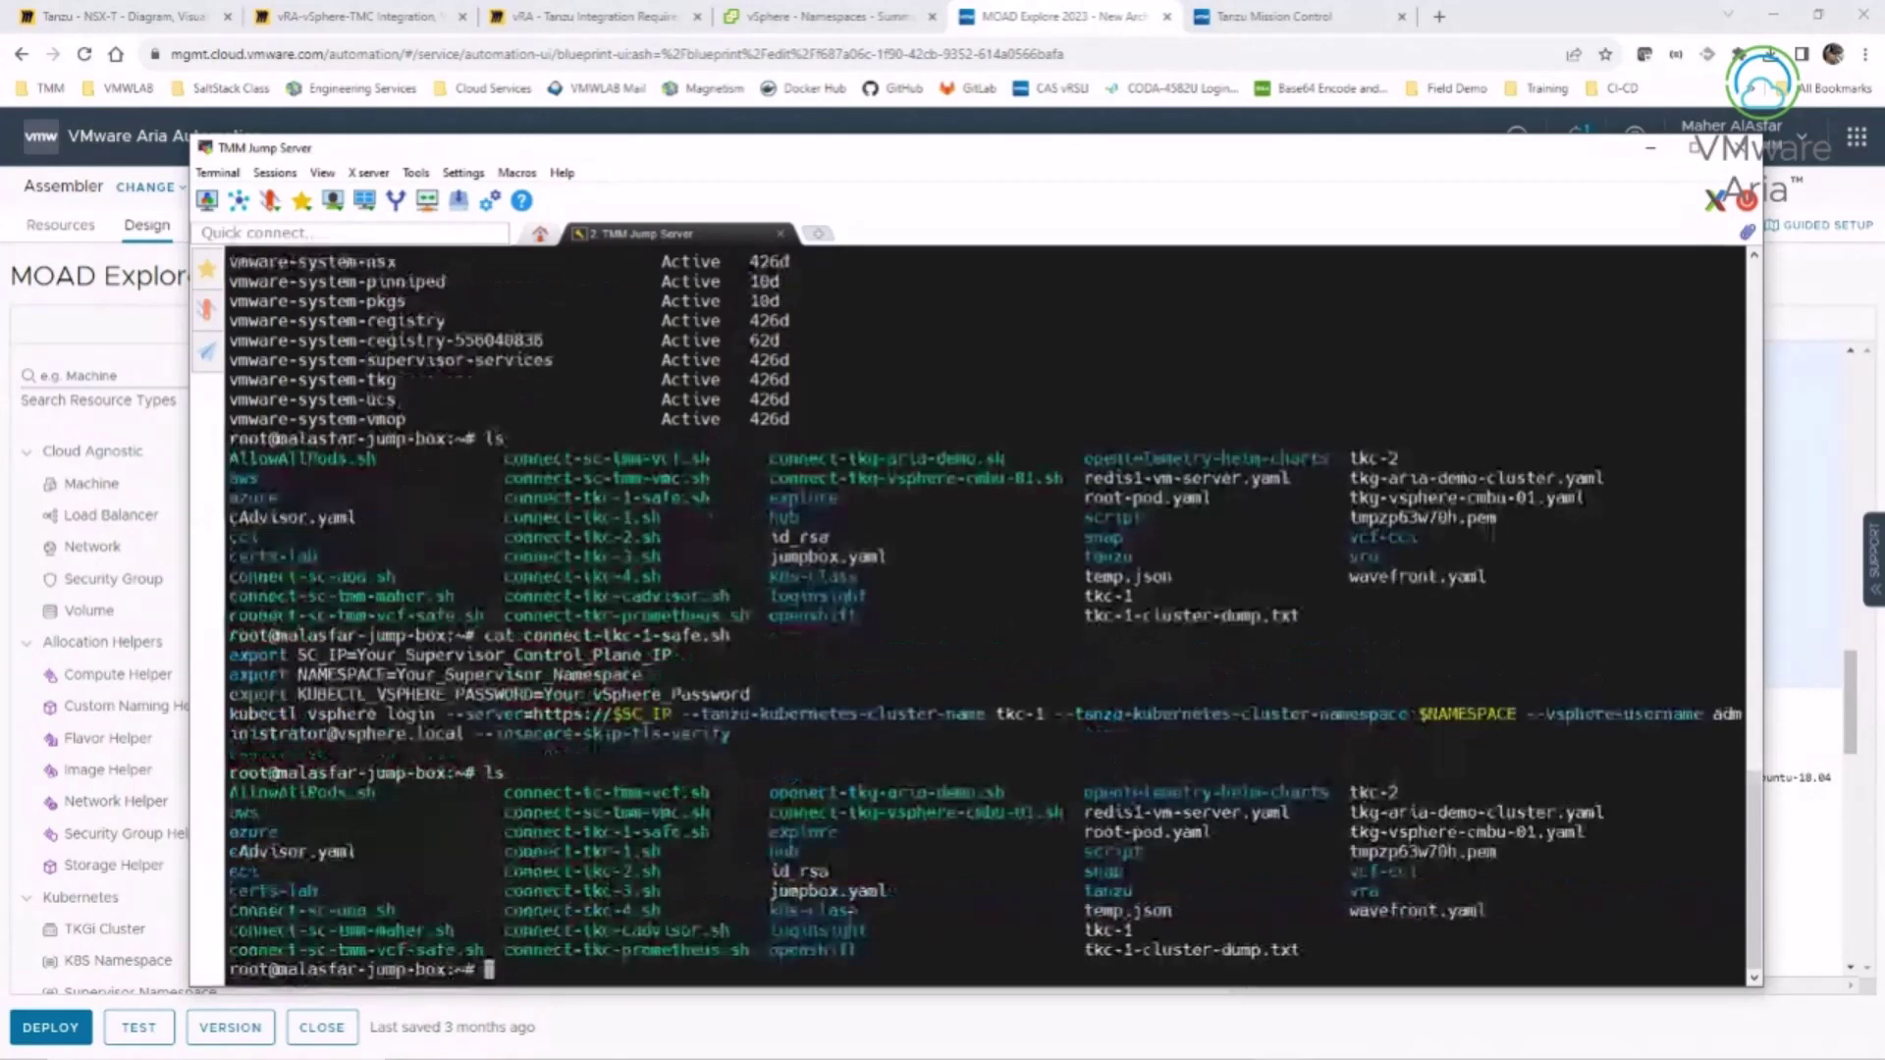
text(cd explore/)
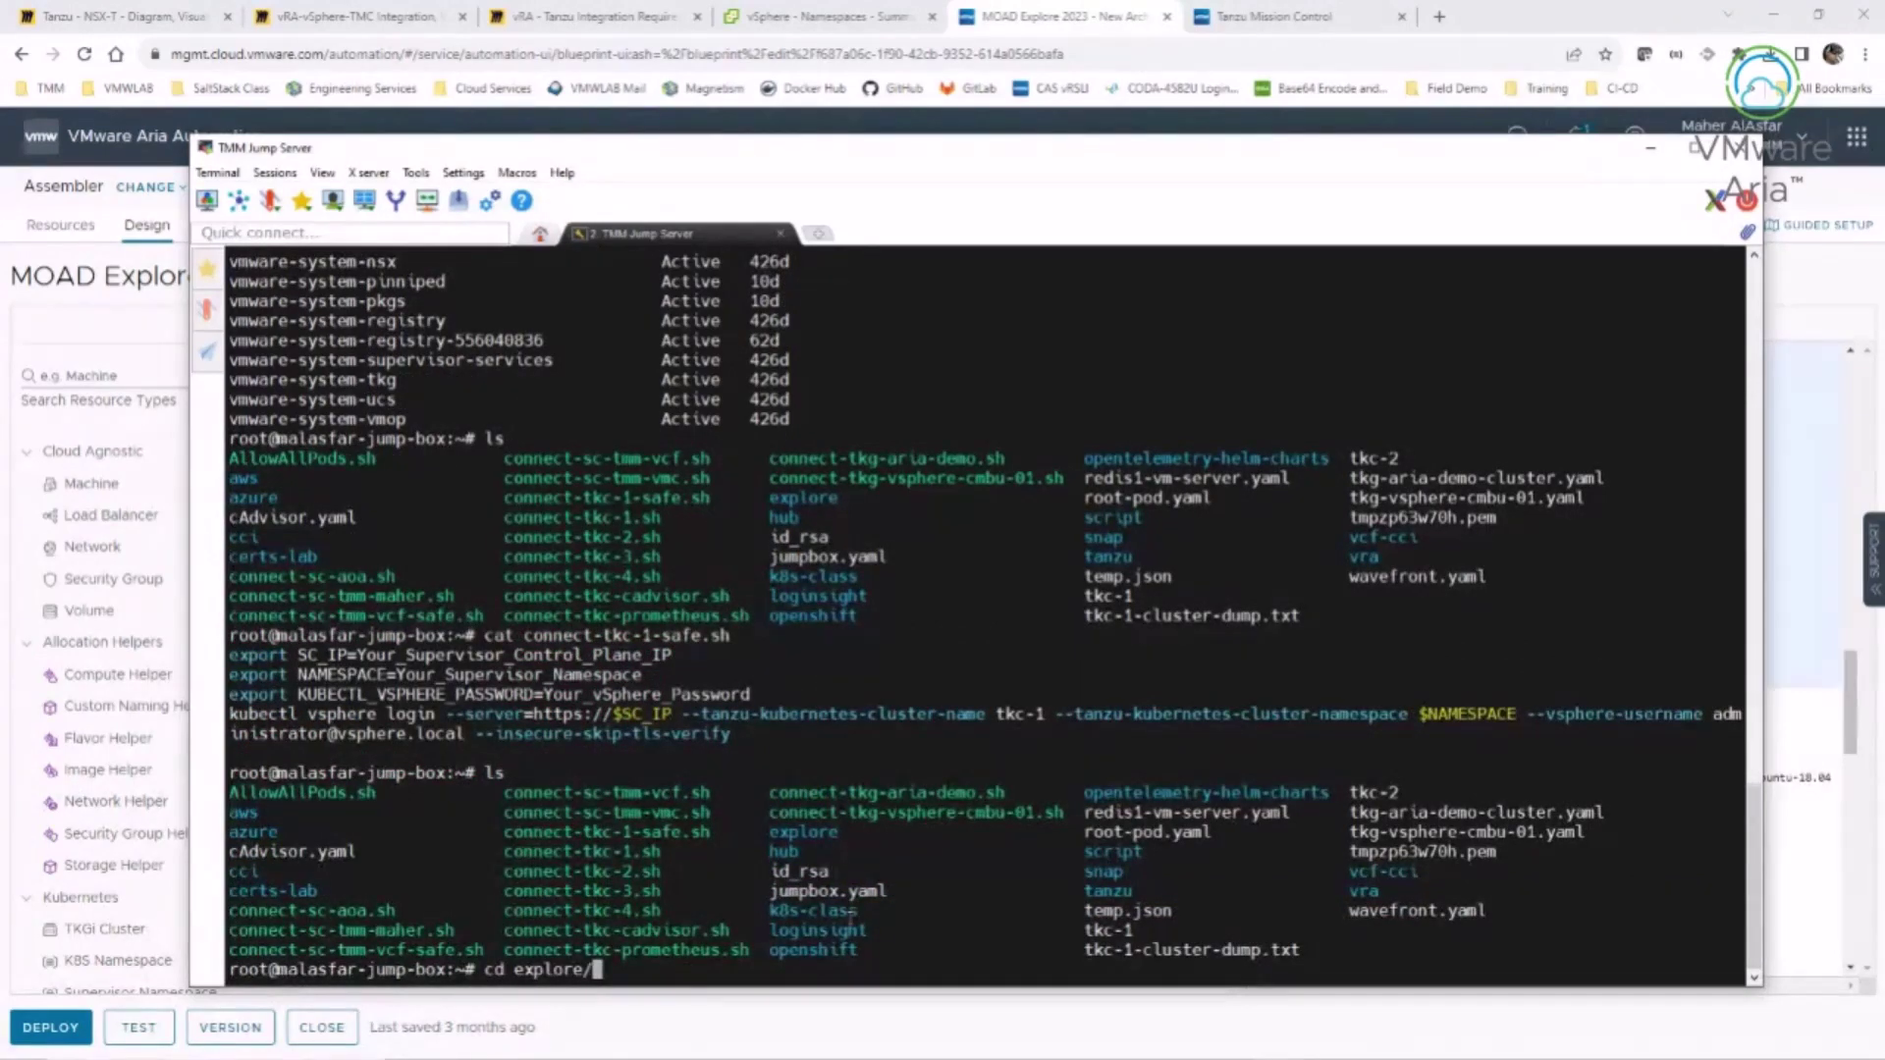
key(Return)
text(ls)
key(Return)
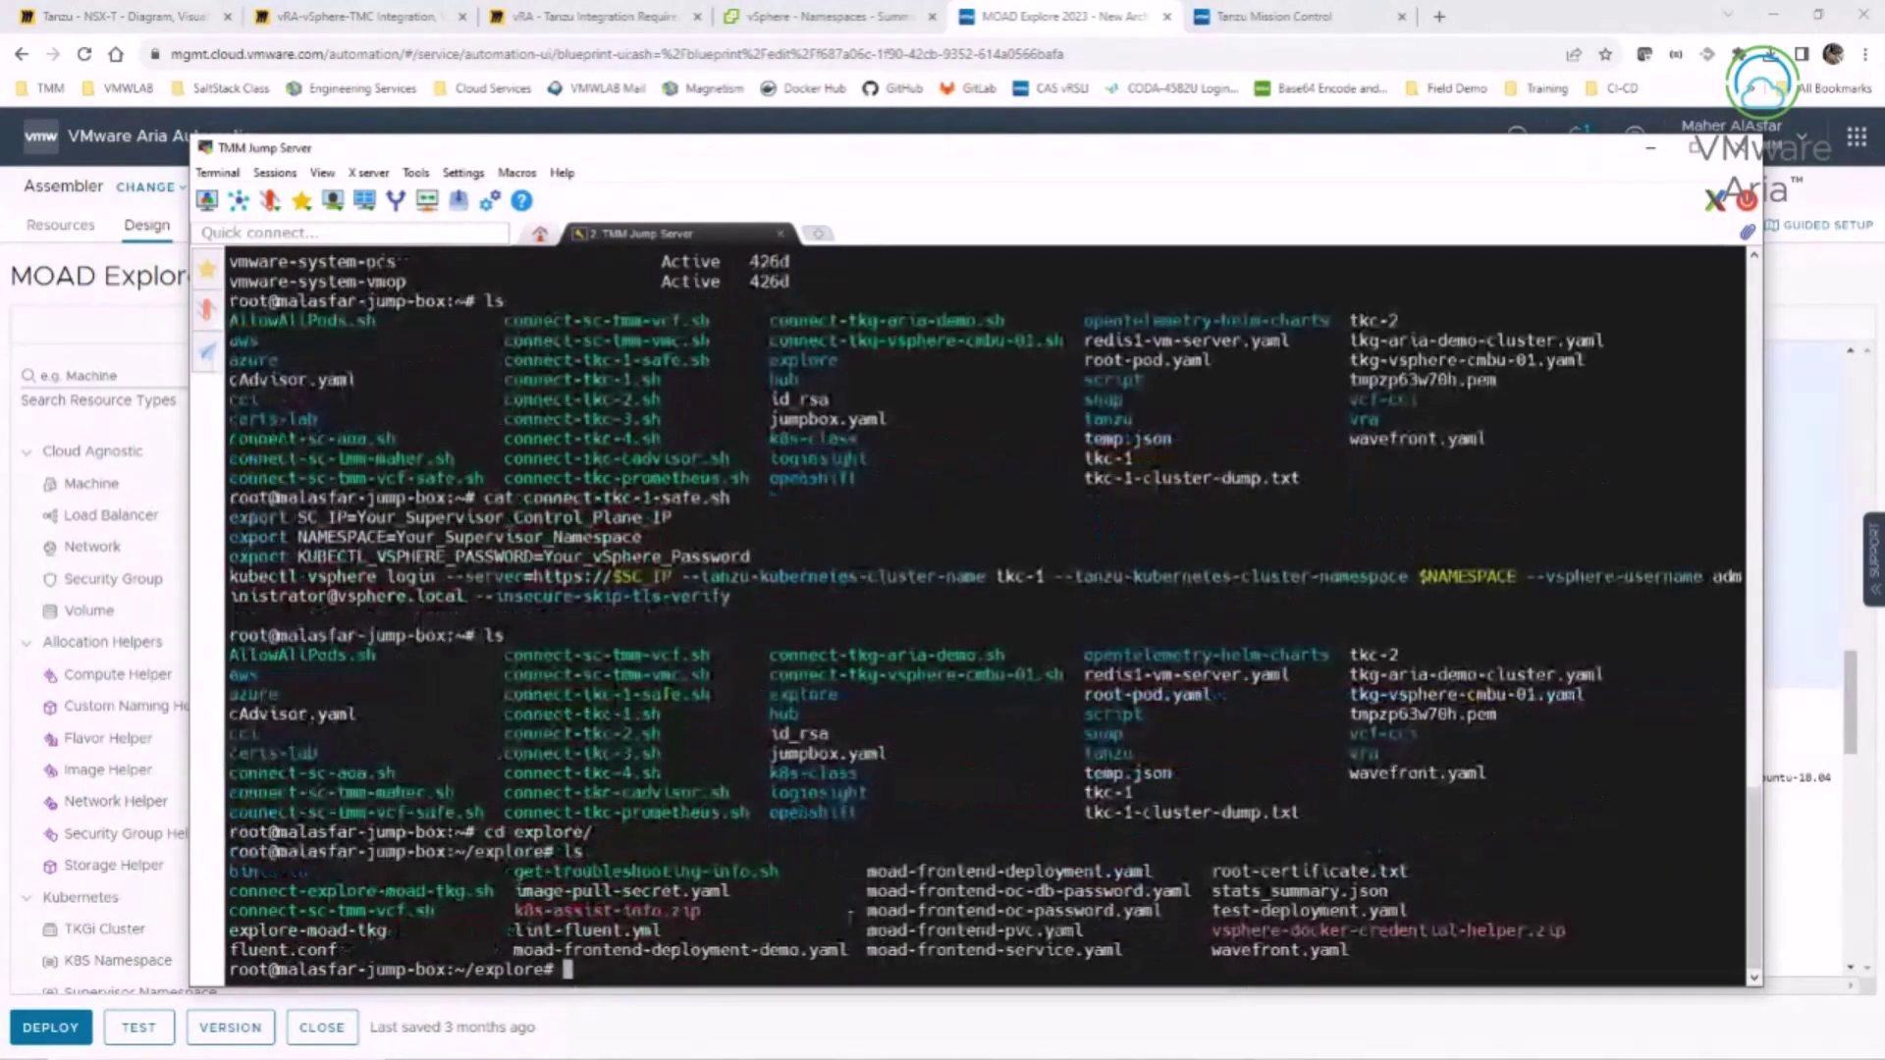
- Run the ./connect-explore-moad-tkg.sh script to log in to the explore-moad-tkg cluster
text(..)
text(c)
key(Tab)
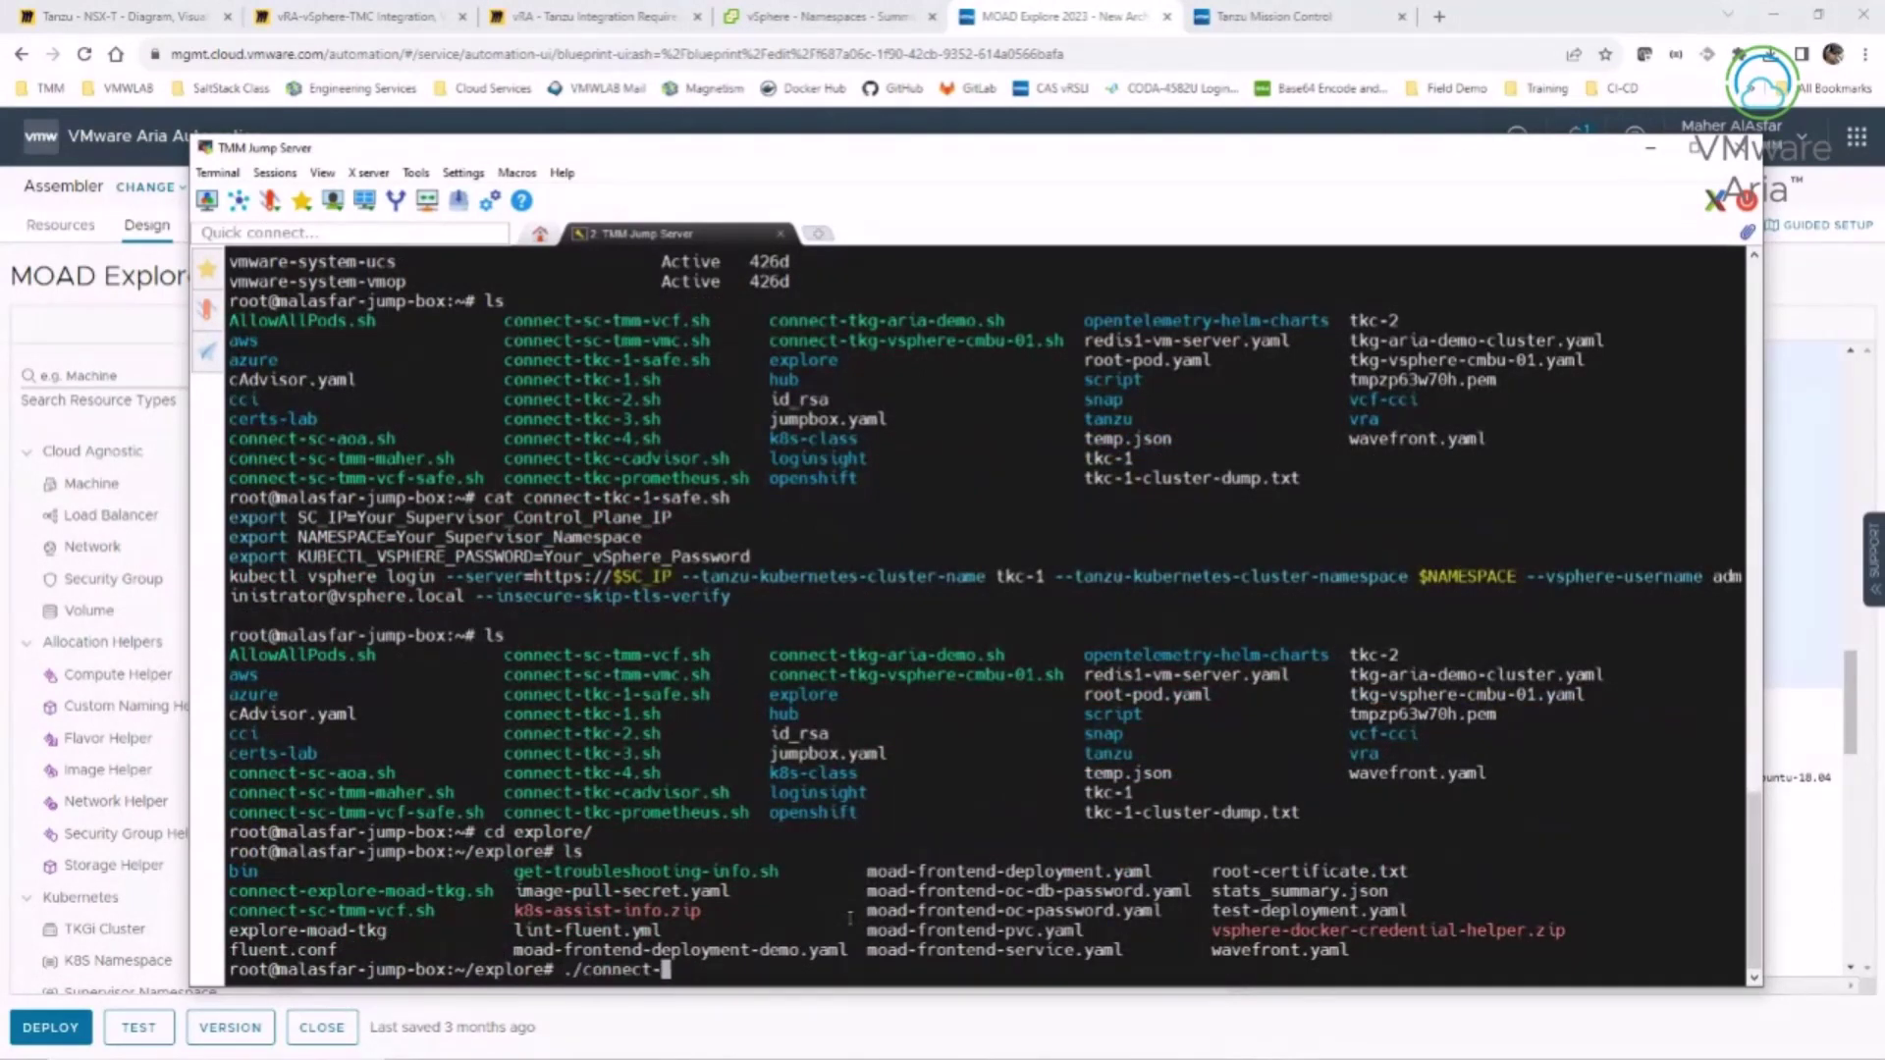
text(e)
key(Tab)
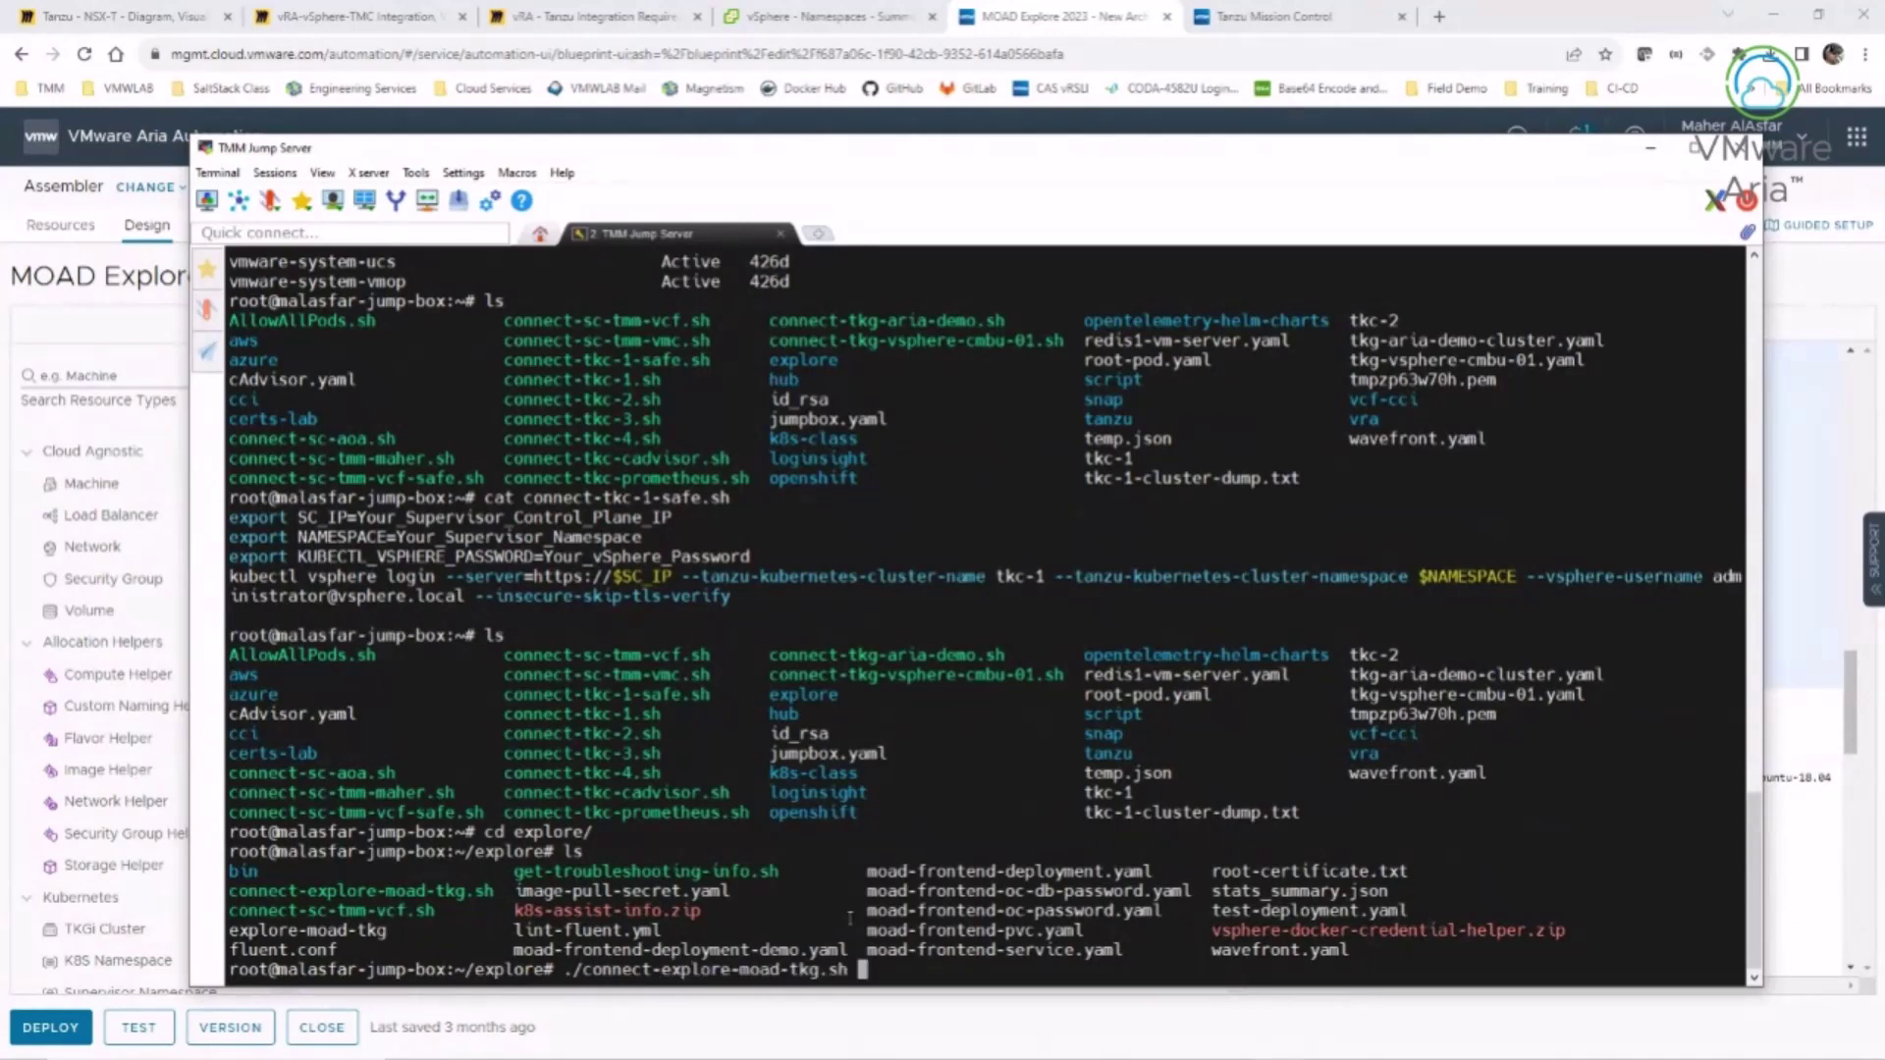
key(Return)
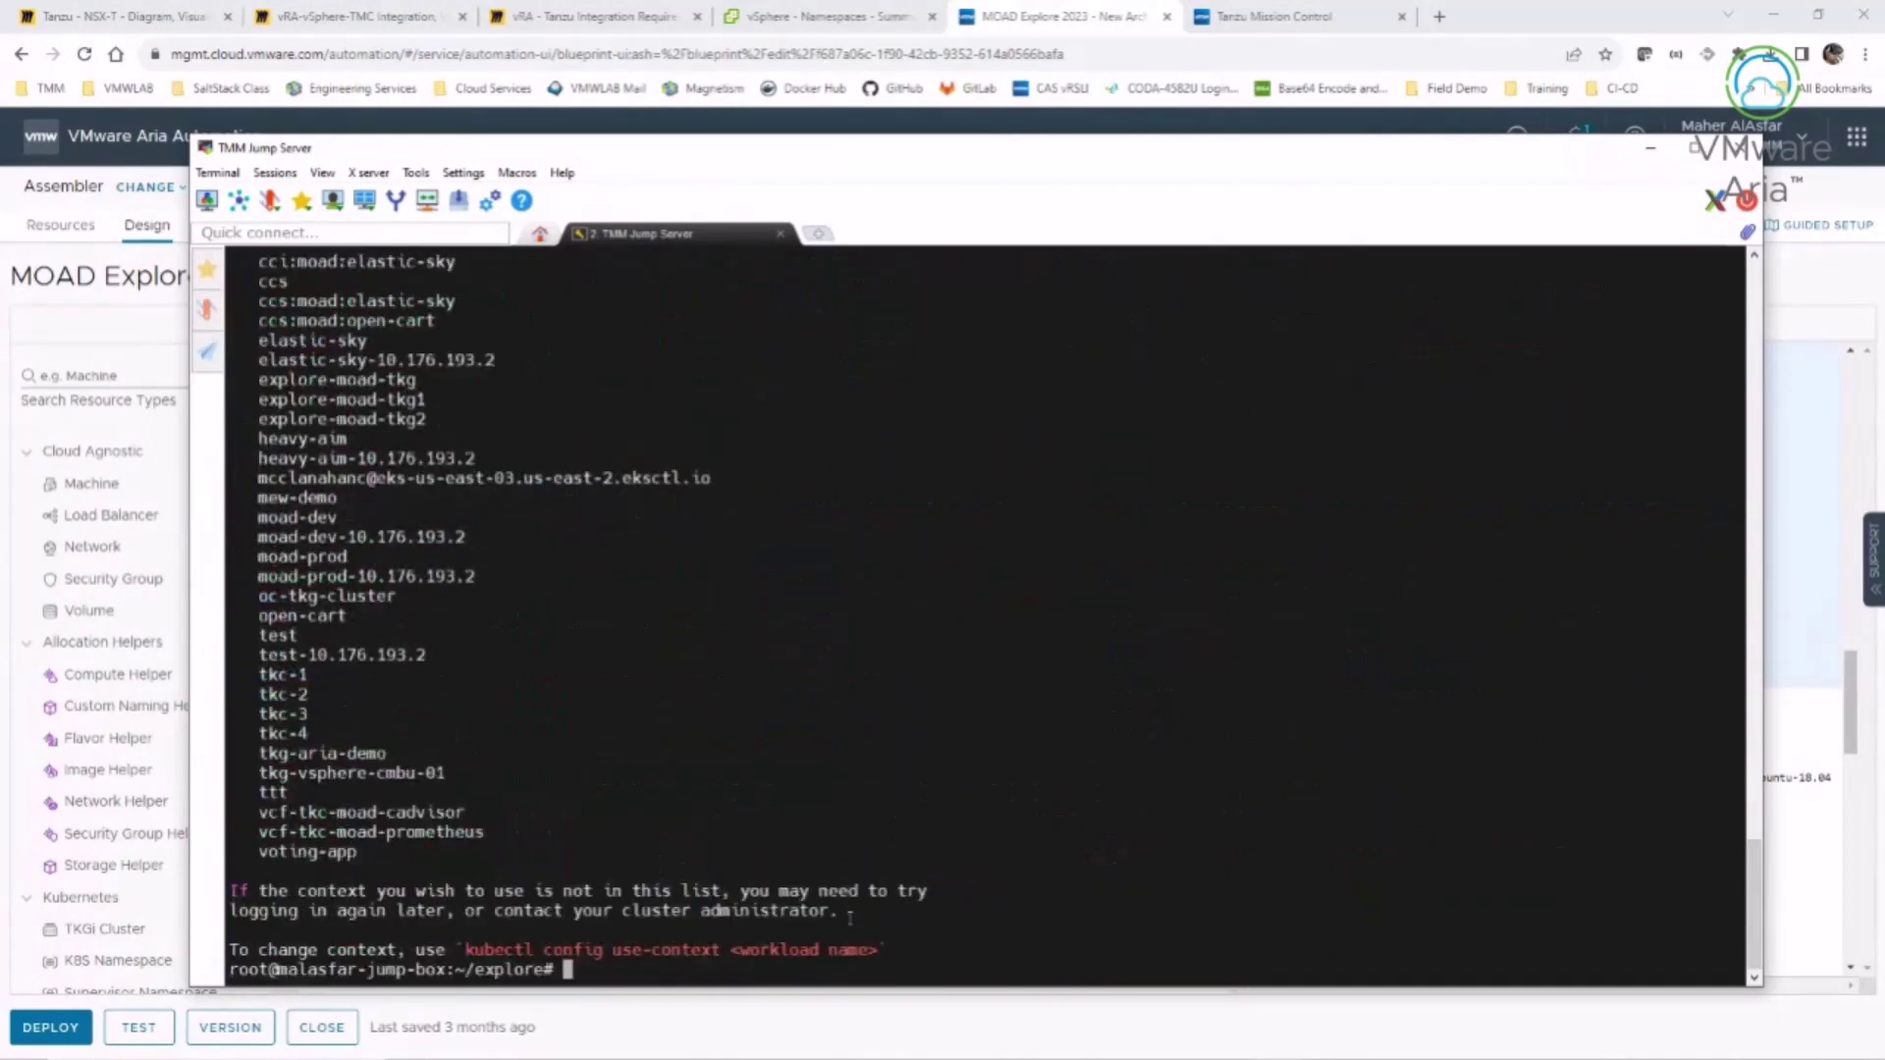
- Print the current kubectl context and list the nodes of the explore-moad-tkg cluster, highlighting their roles
text(k config current-context)
key(Return)
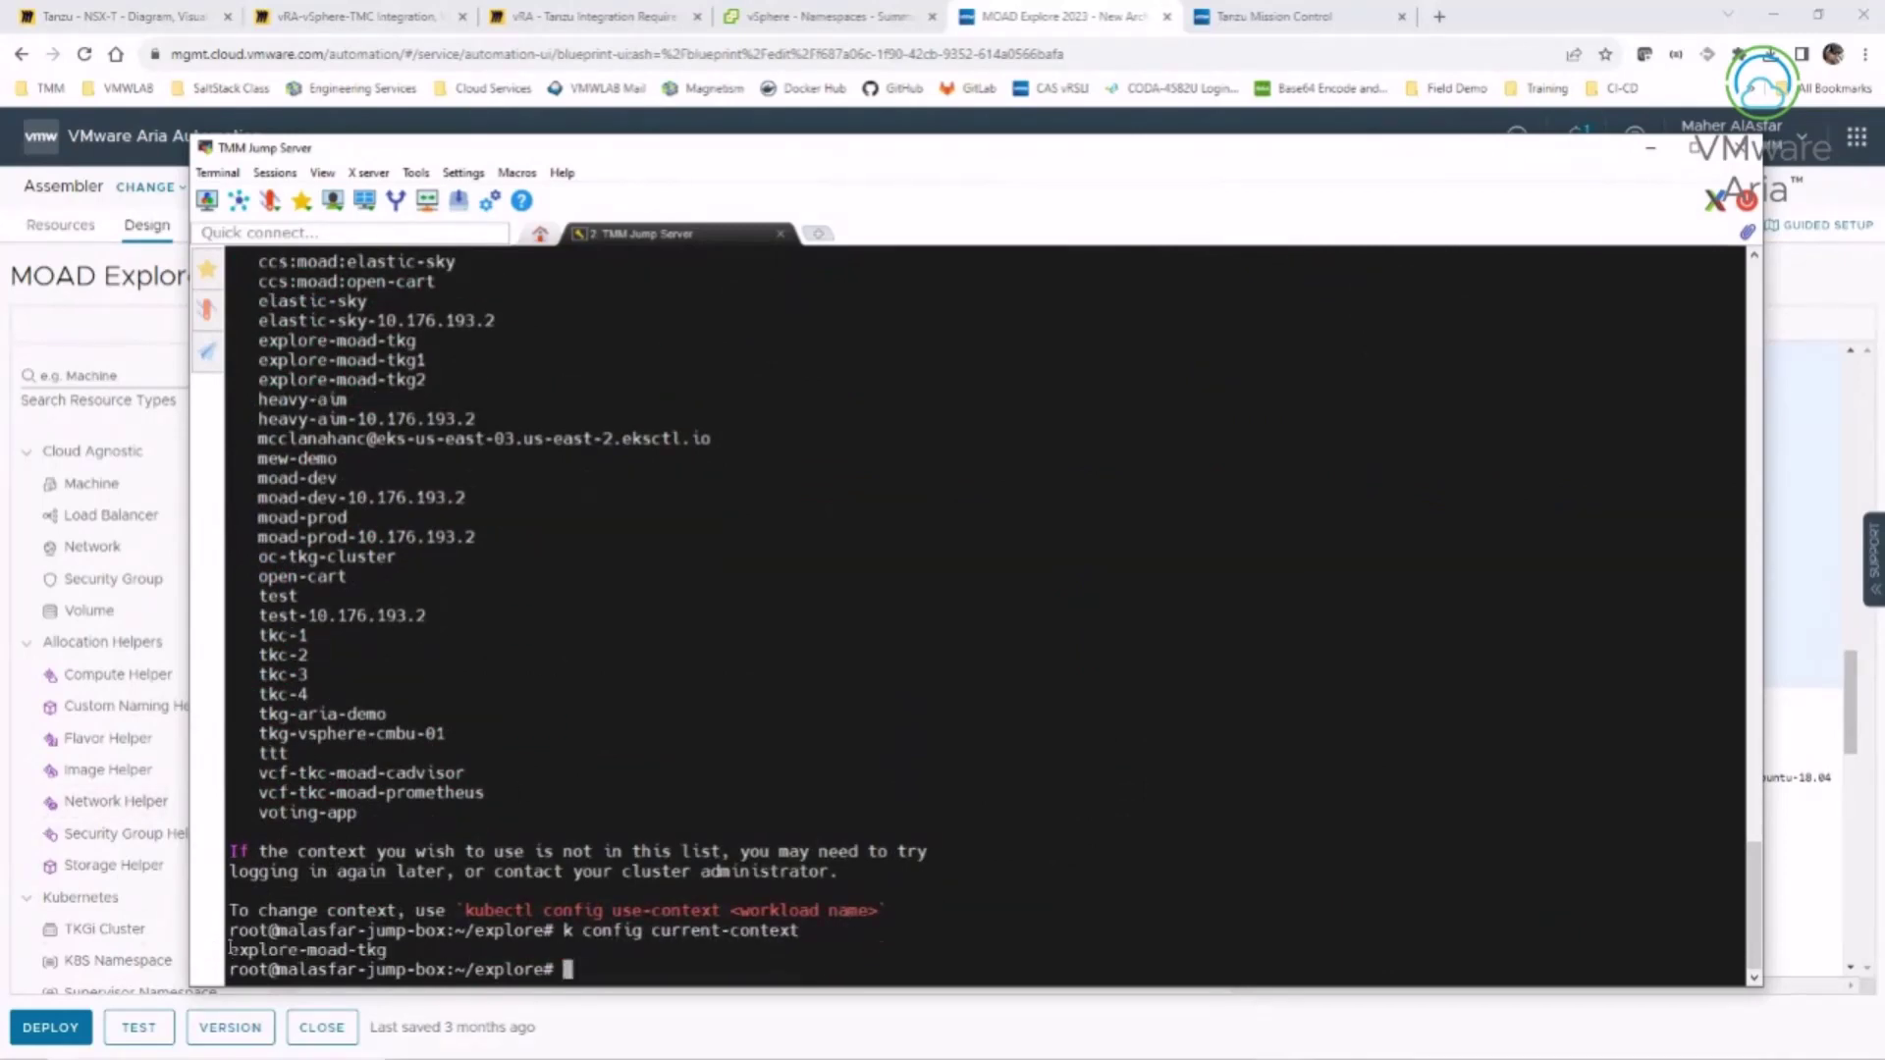
drag(231, 948, 608, 949)
text(k get nodes)
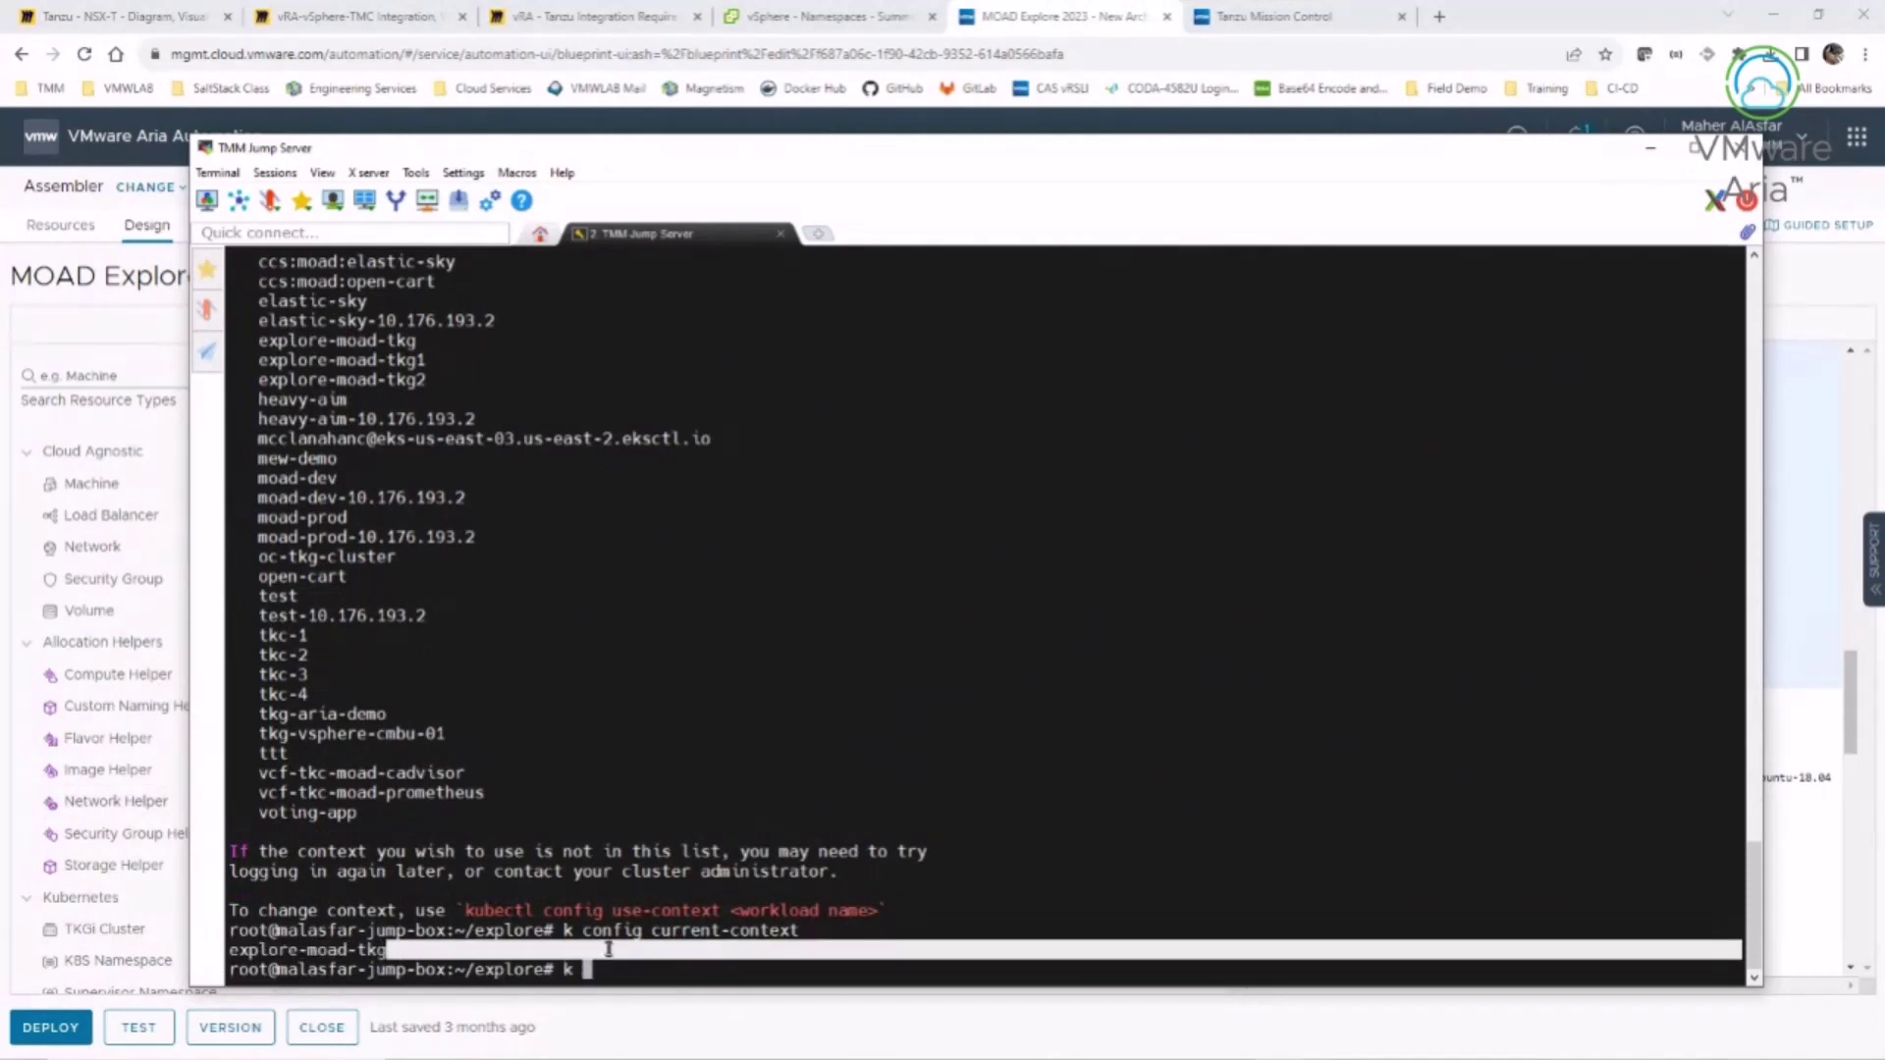
key(Return)
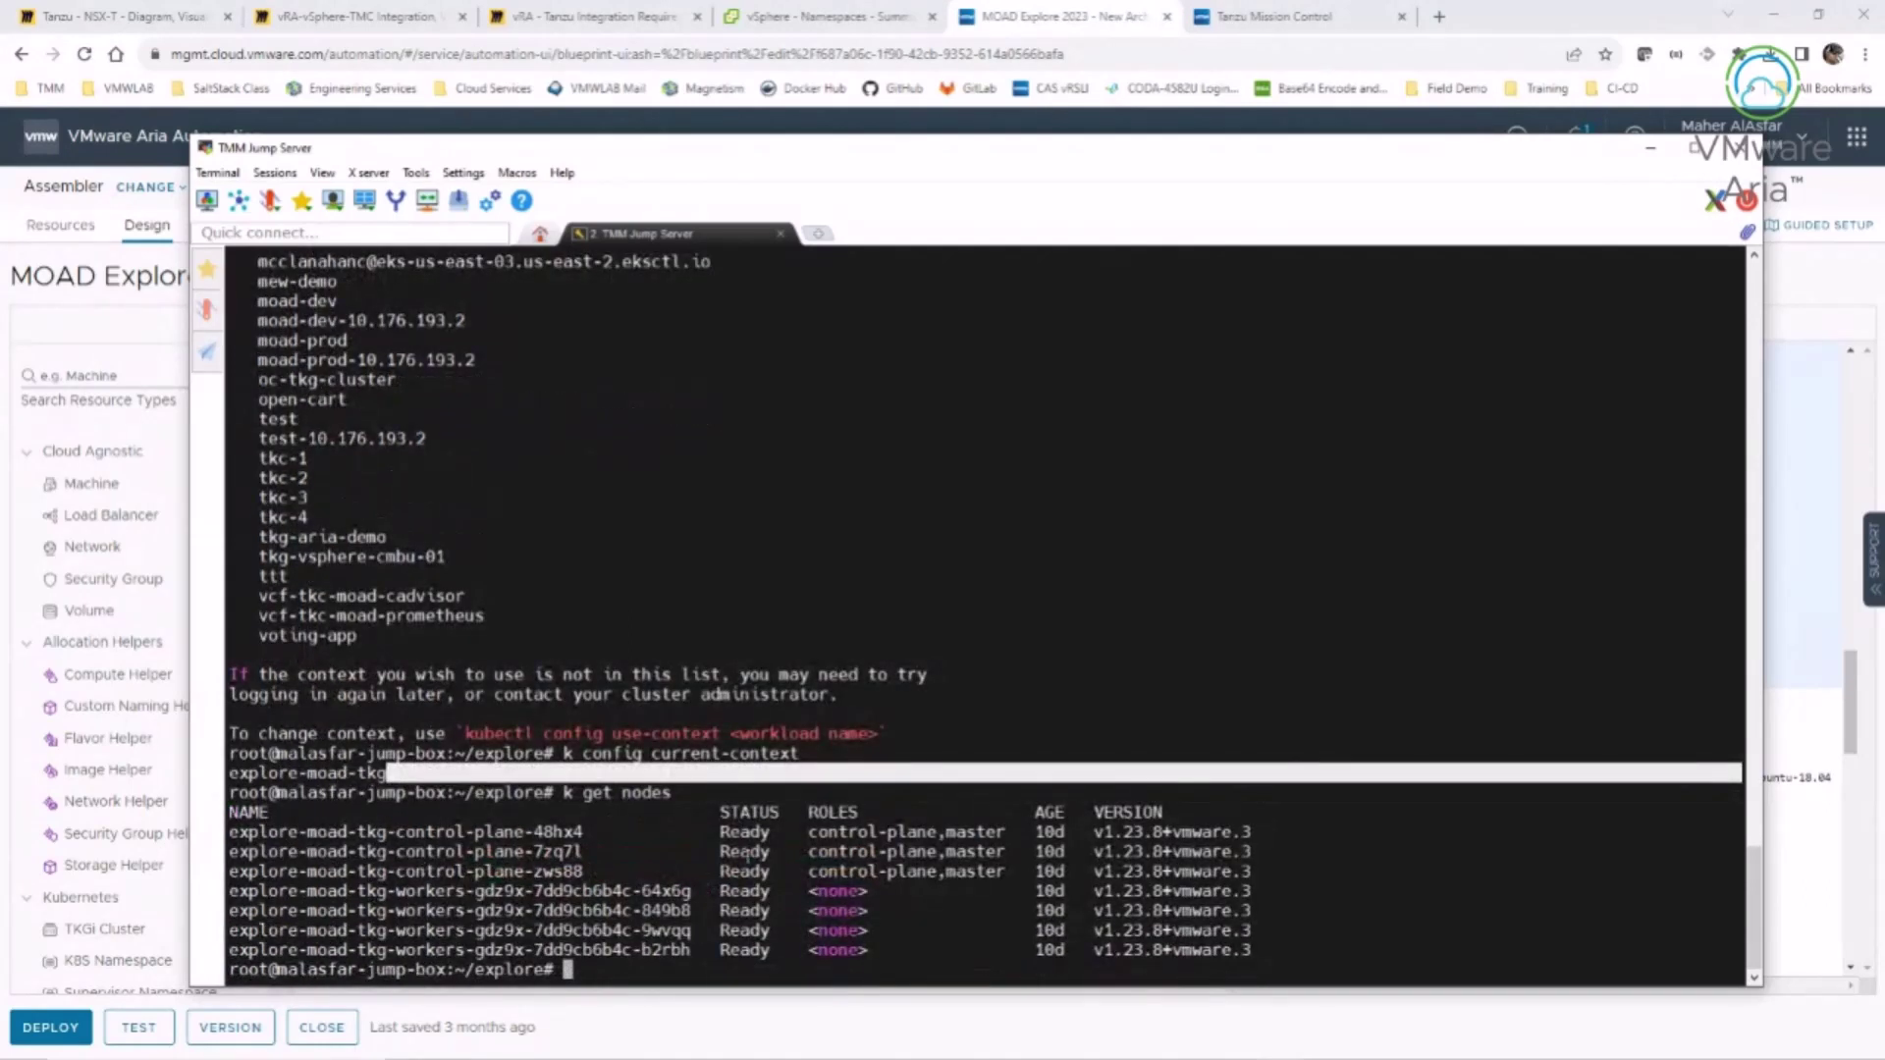
drag(788, 831, 957, 871)
drag(791, 893, 869, 957)
- Switch to the vSphere Client, collapse tkc-1, and expand explore-moad-tkg under the moad-dev namespace to view its virtual machines
click(792, 24)
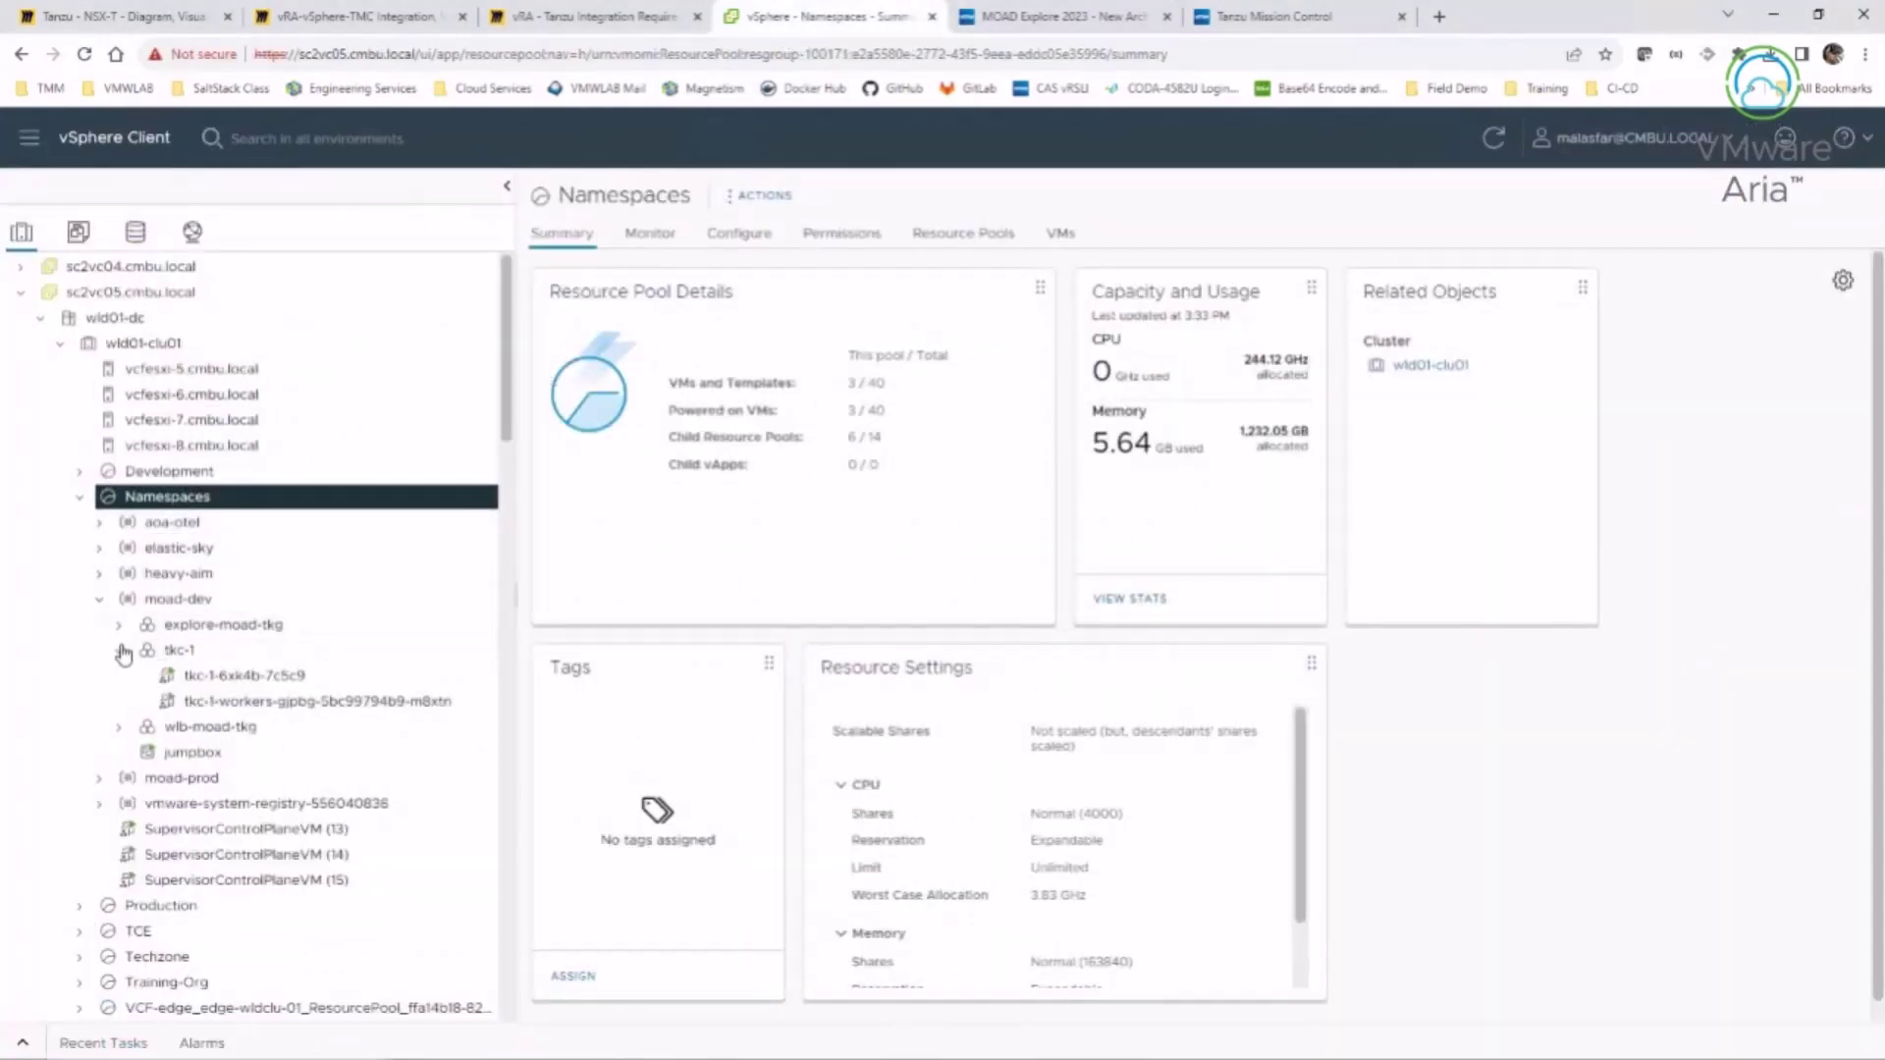
click(120, 651)
click(119, 624)
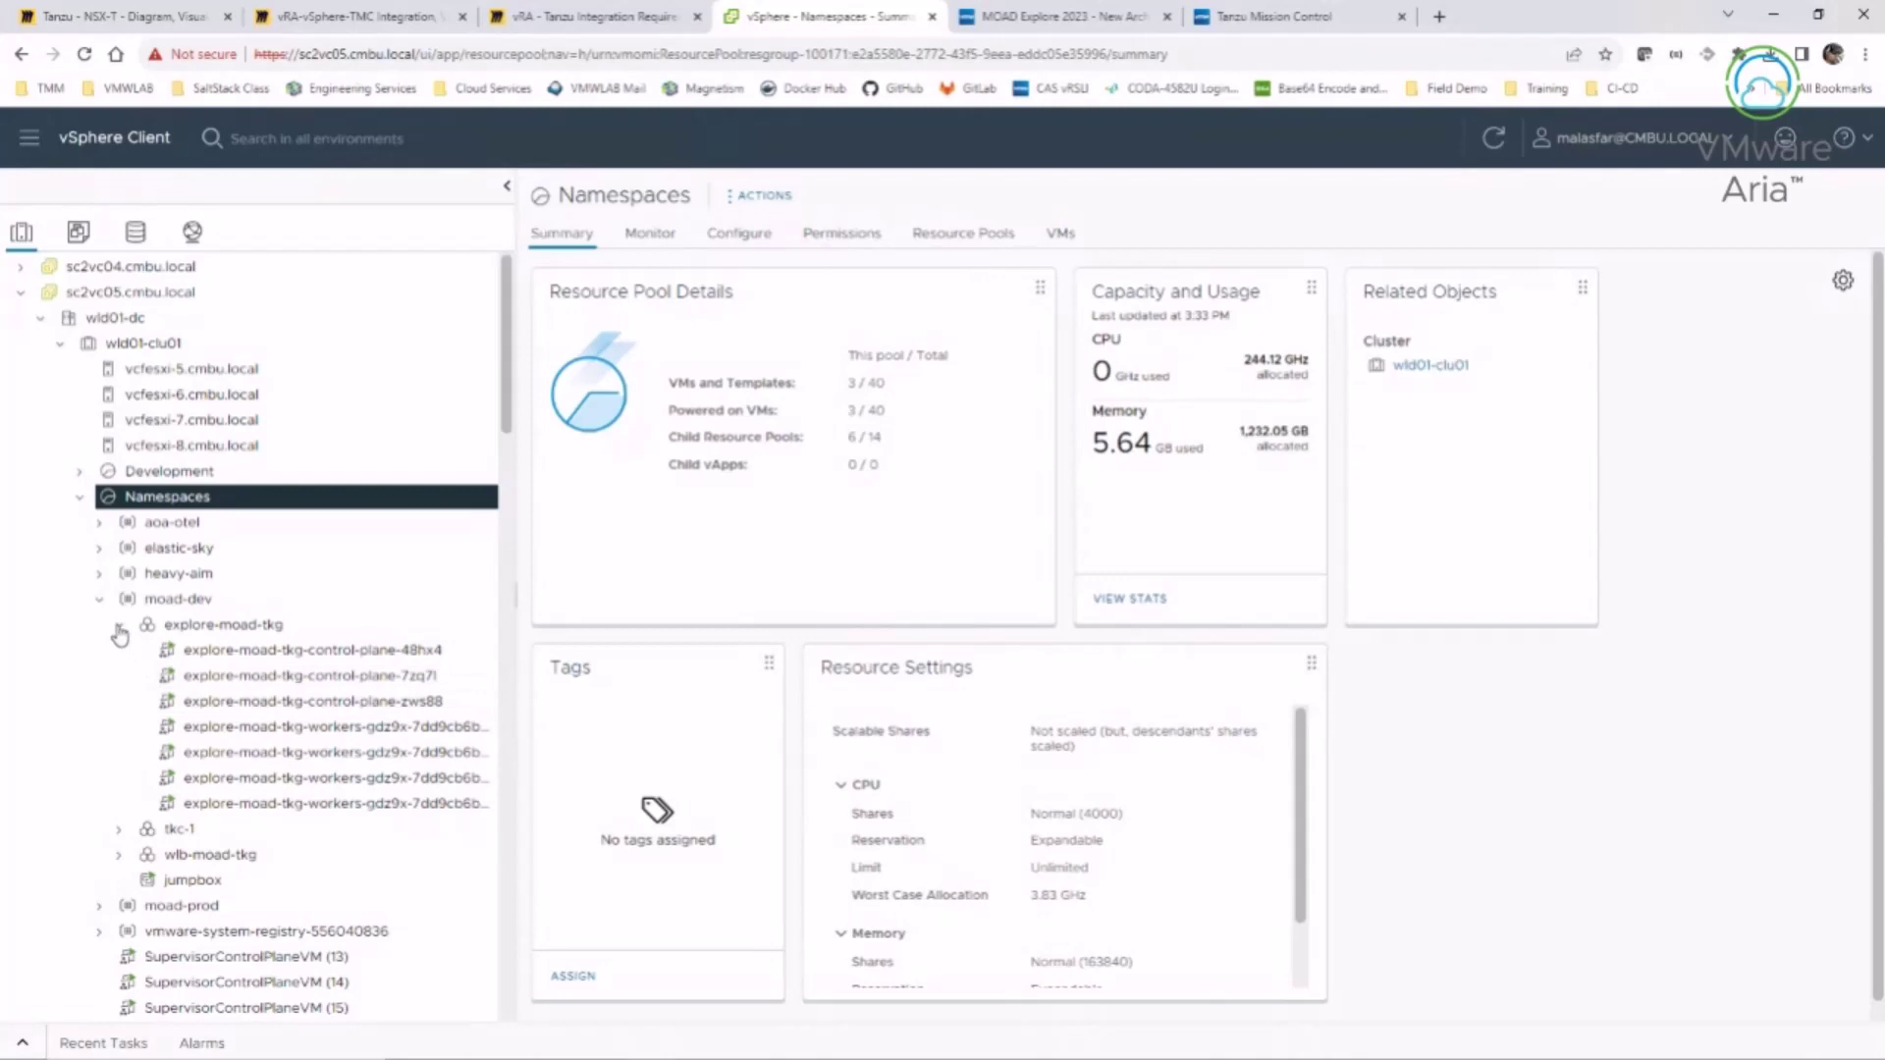
- Switch to VMware Aria Automation and open the MOAD New Architecture deployment from the Deployments list
click(1058, 16)
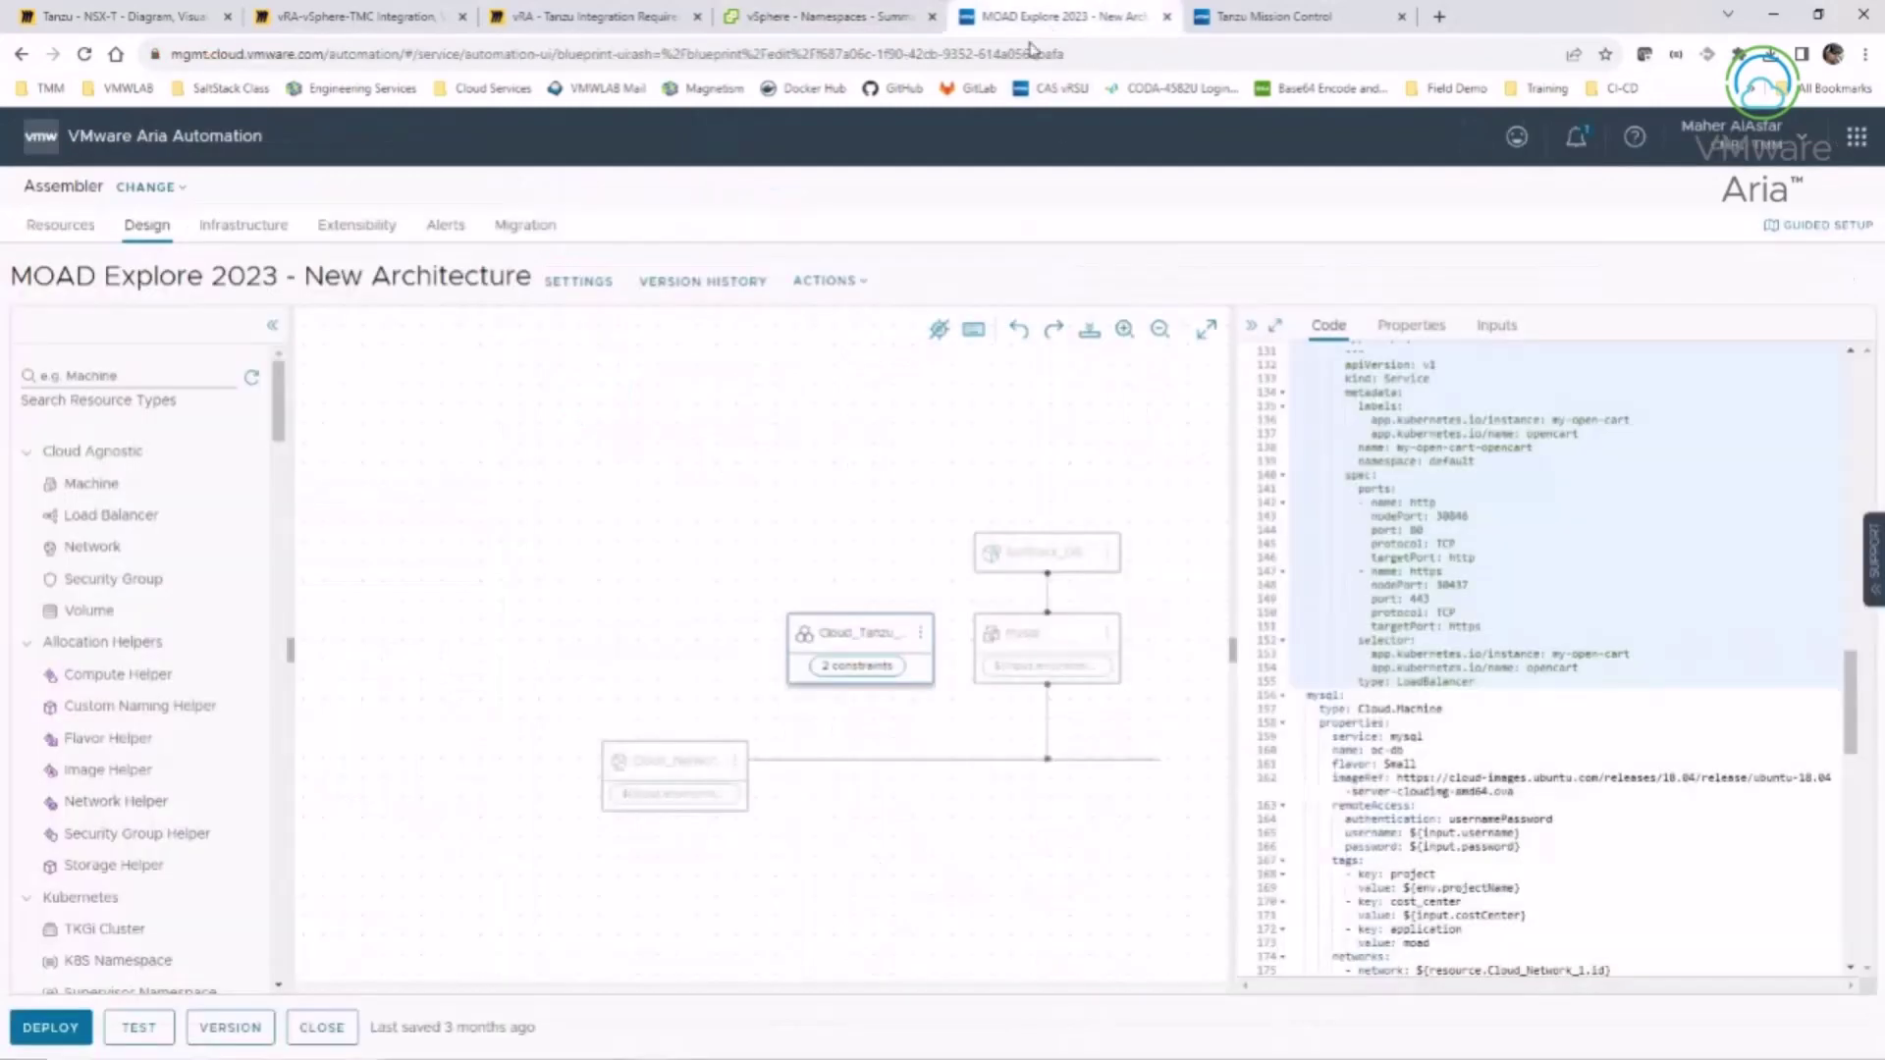
click(57, 225)
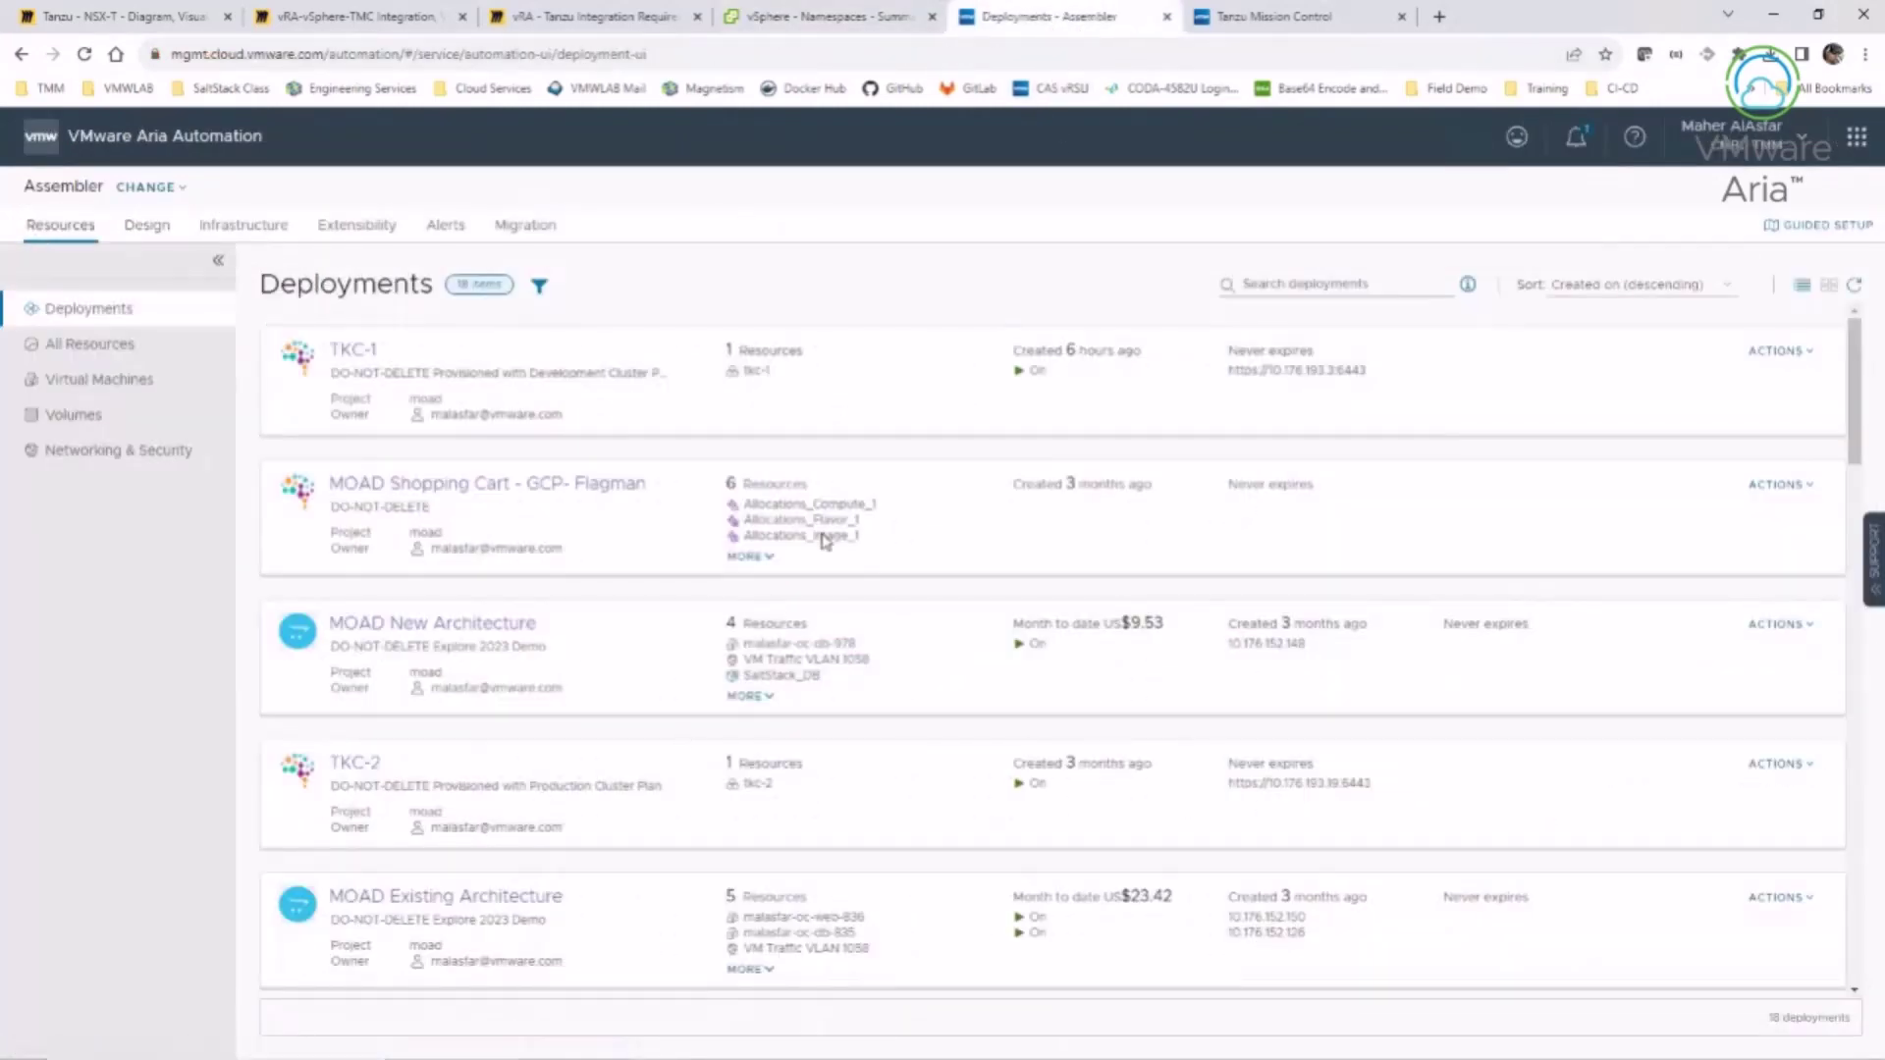
scroll(486, 913, down, 3)
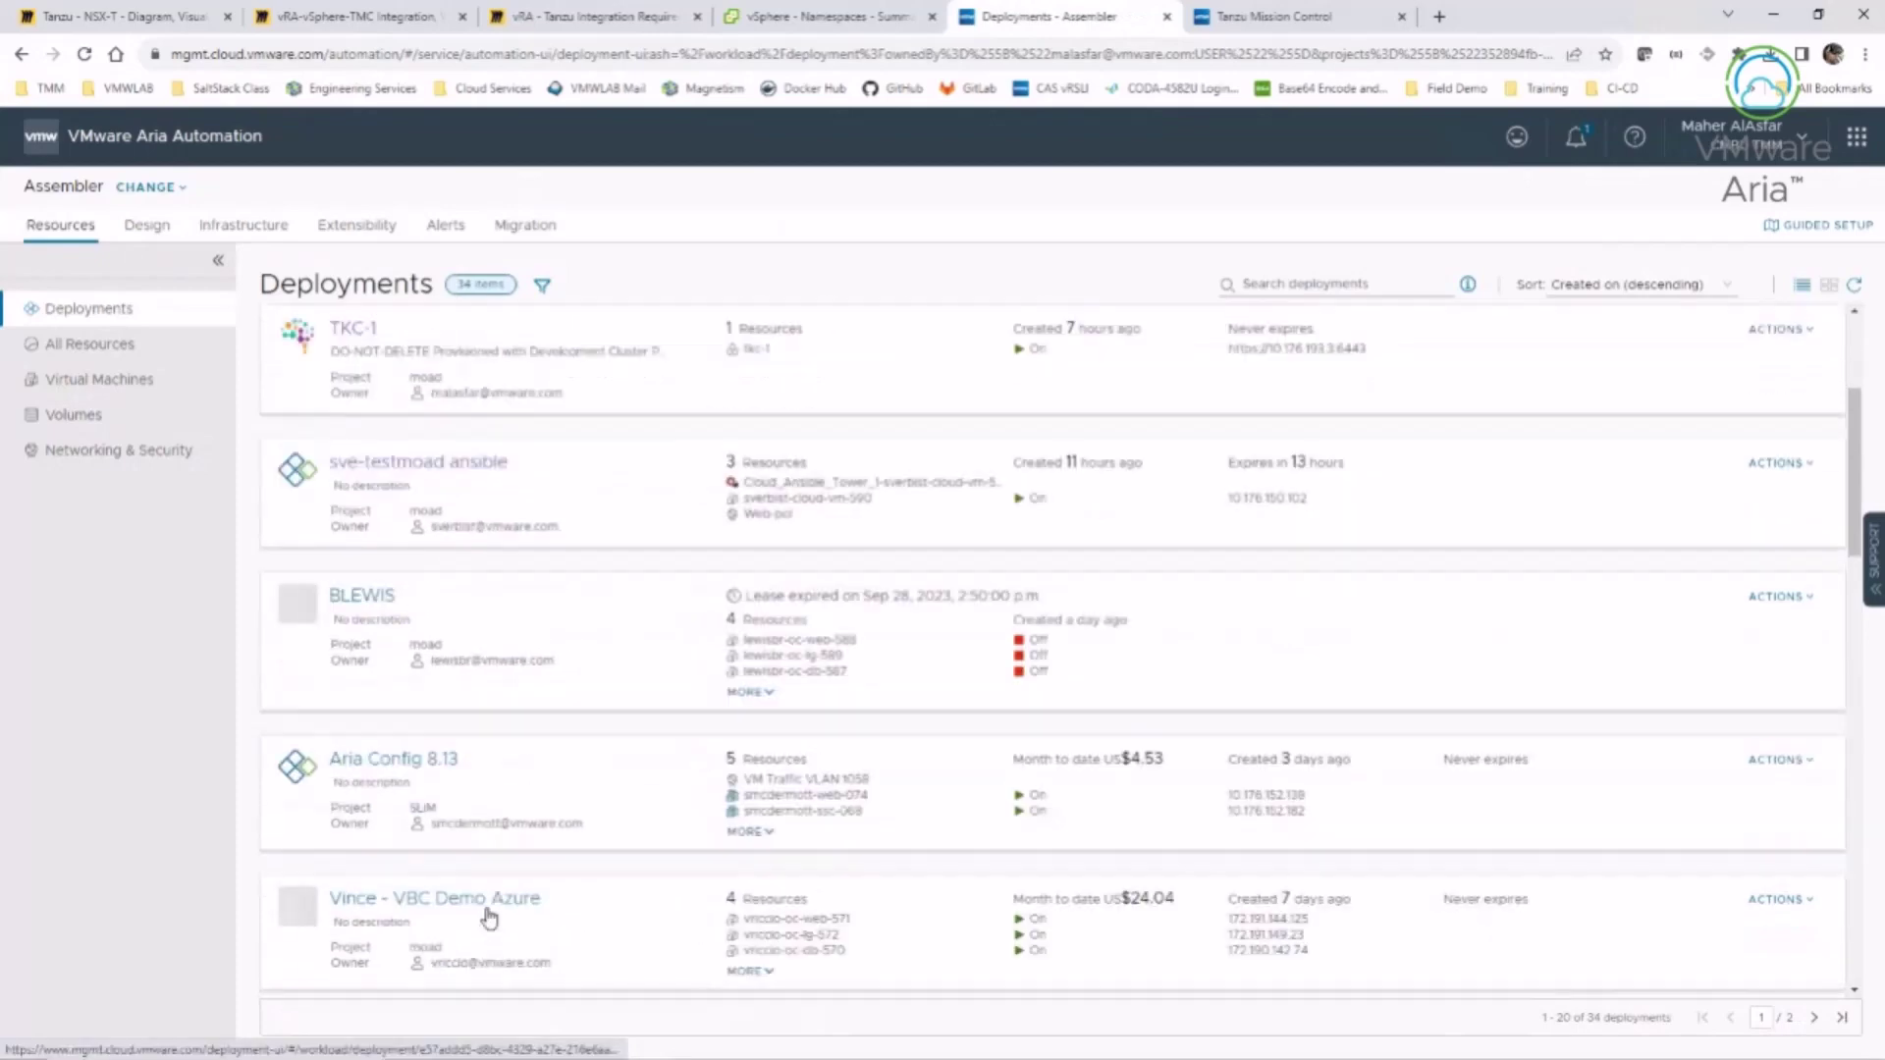
scroll(489, 916, down, 3)
scroll(491, 916, down, 5)
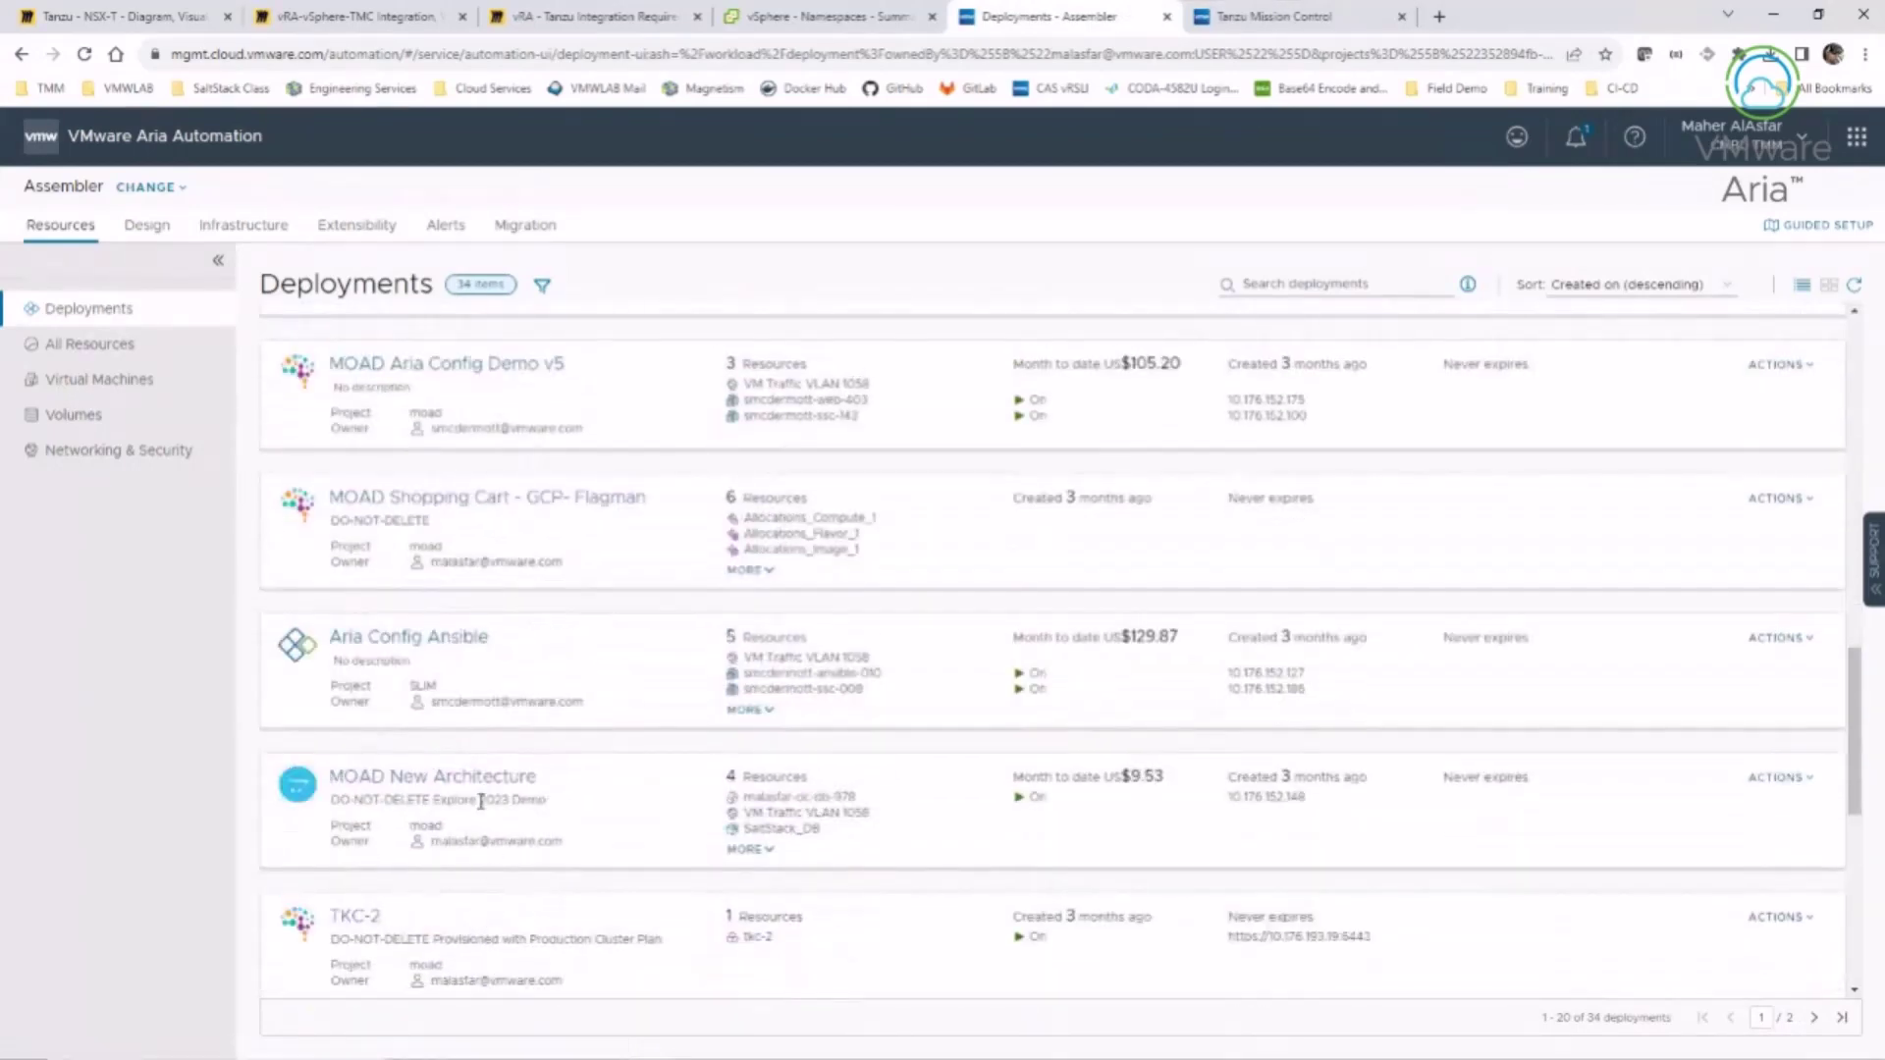
click(435, 780)
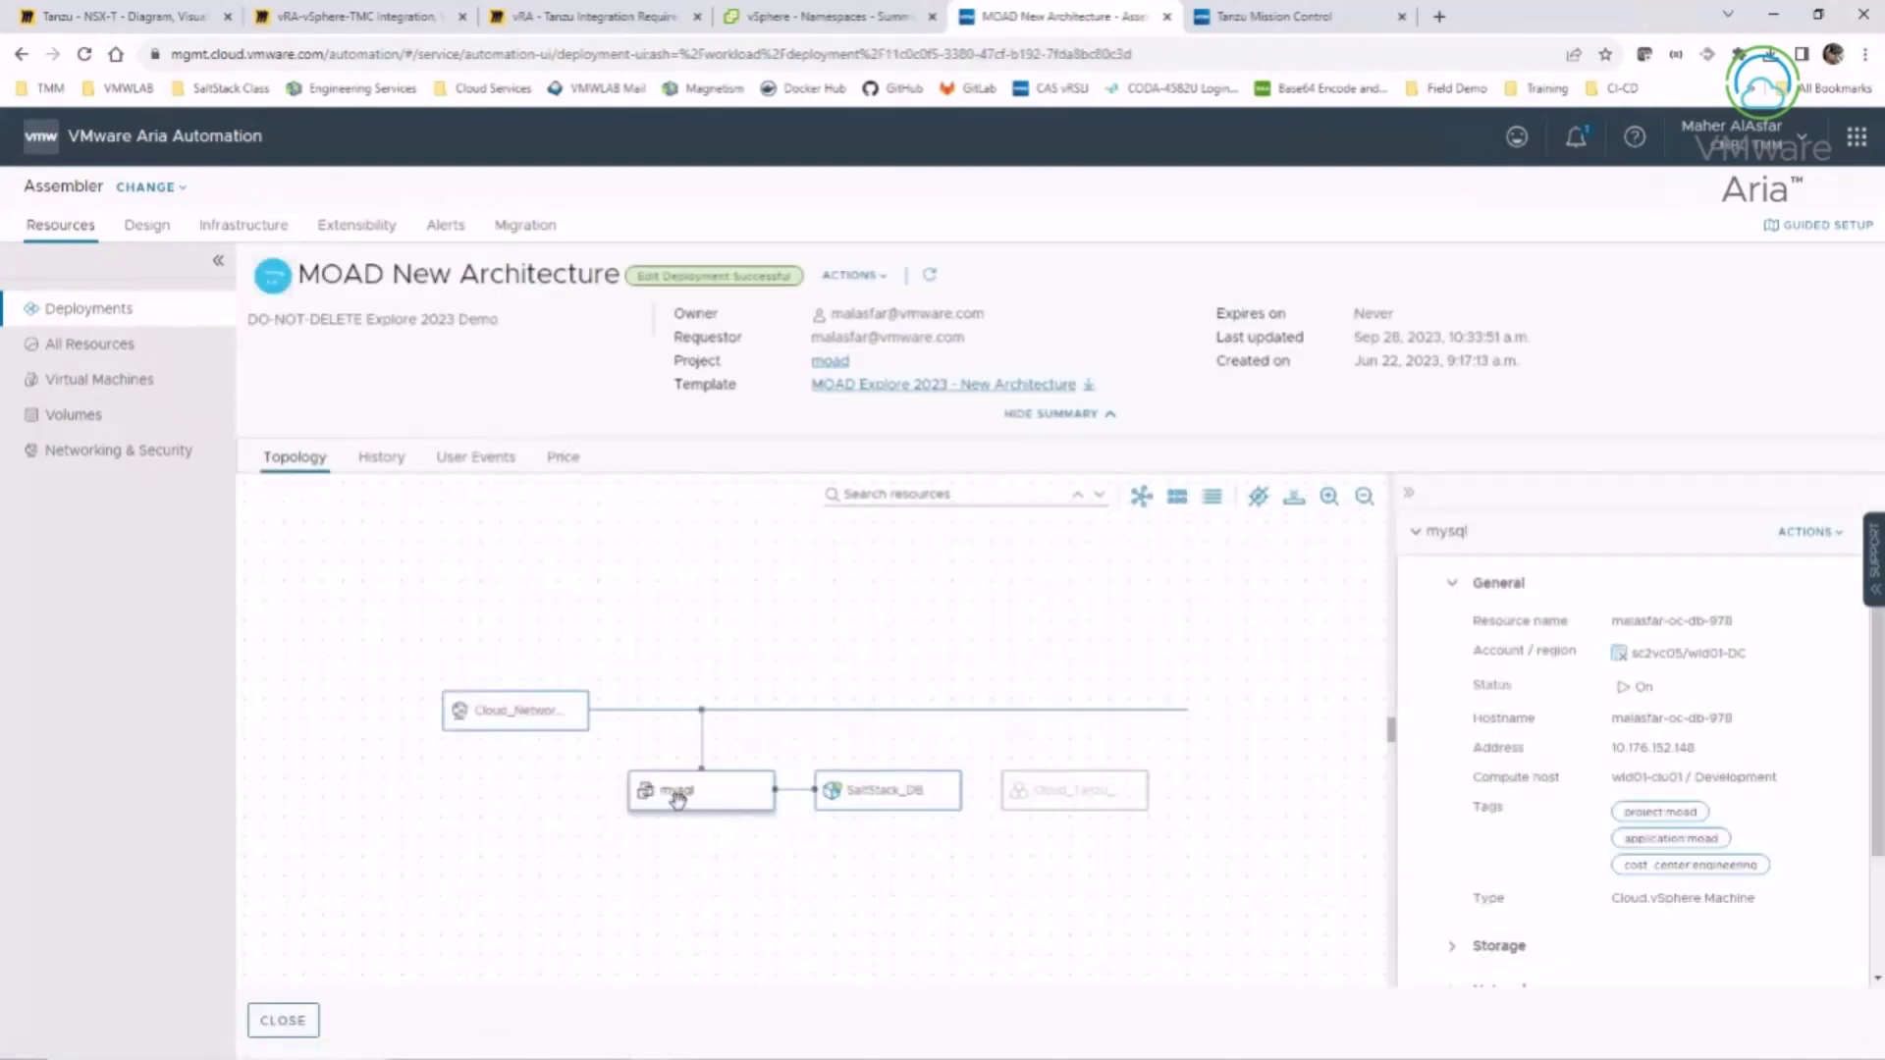
- Examine the mysql machine's address and the Tanzu cluster's address, resource name and node details in the deployment topology
drag(1703, 748, 1566, 752)
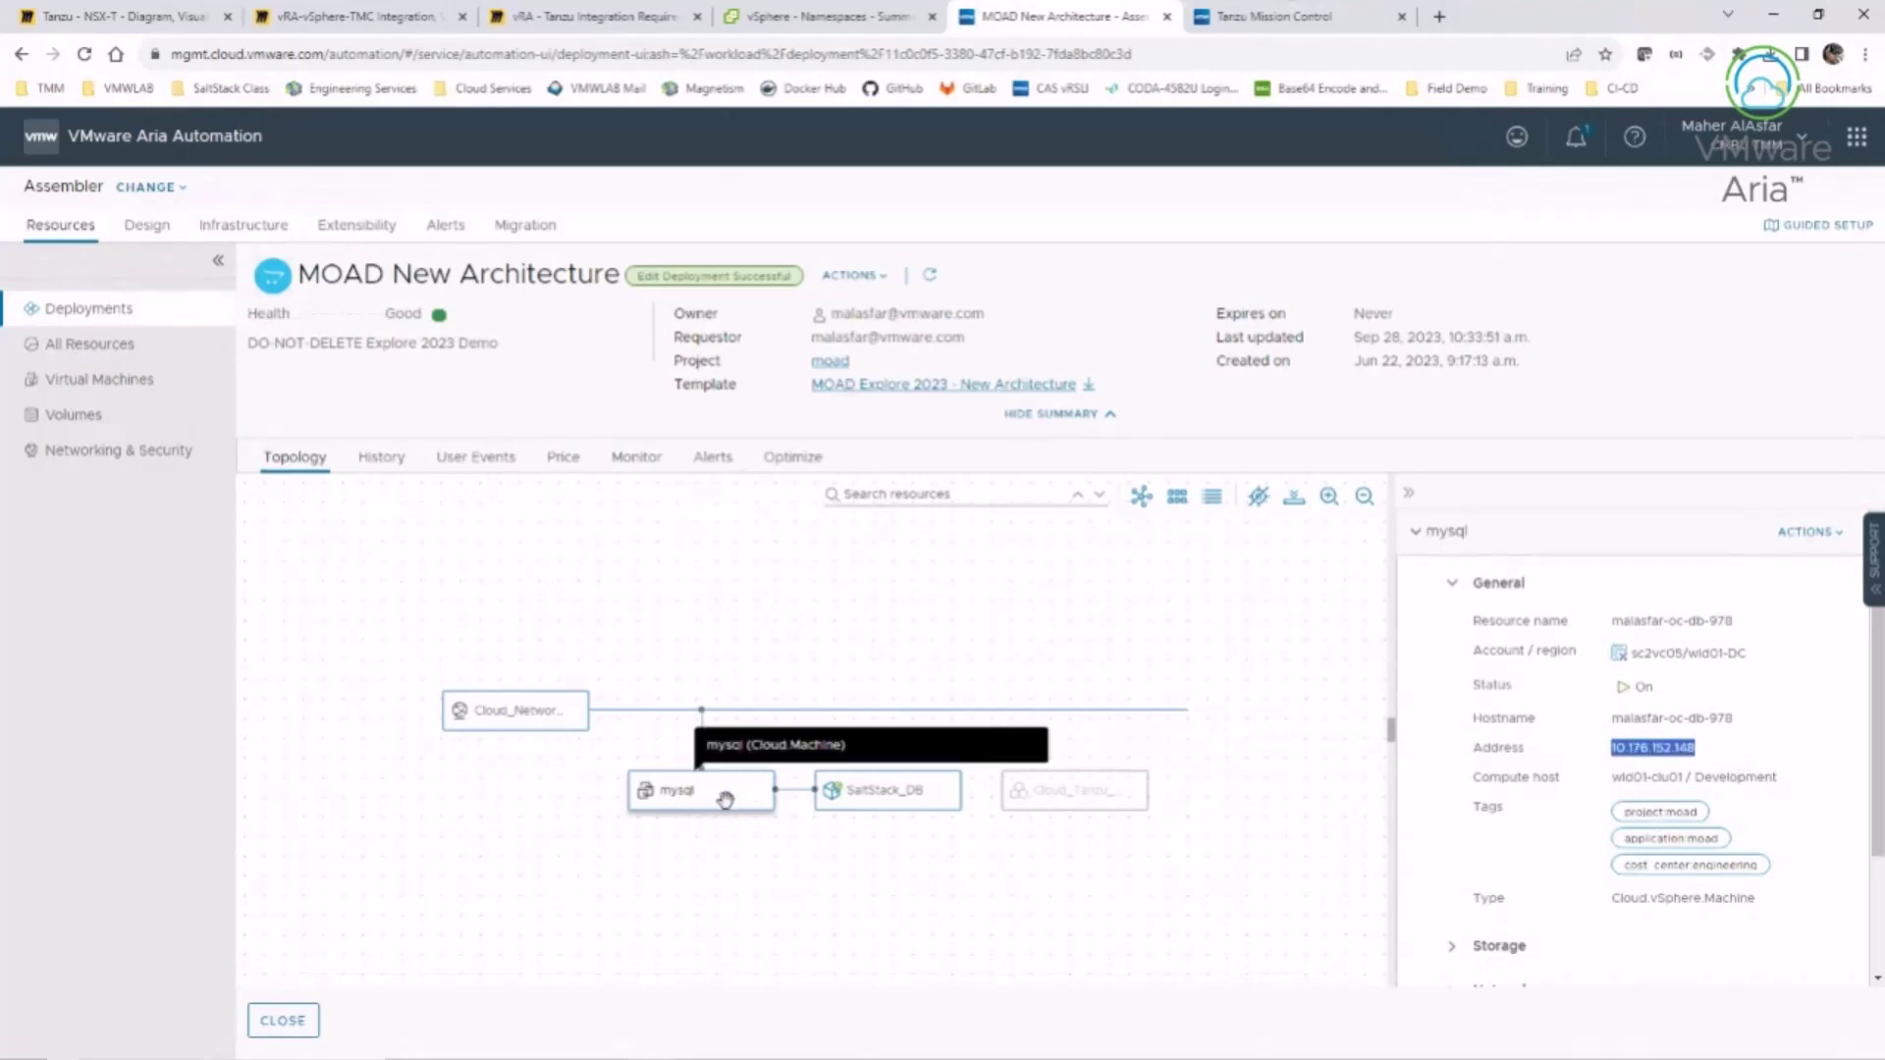
click(1080, 789)
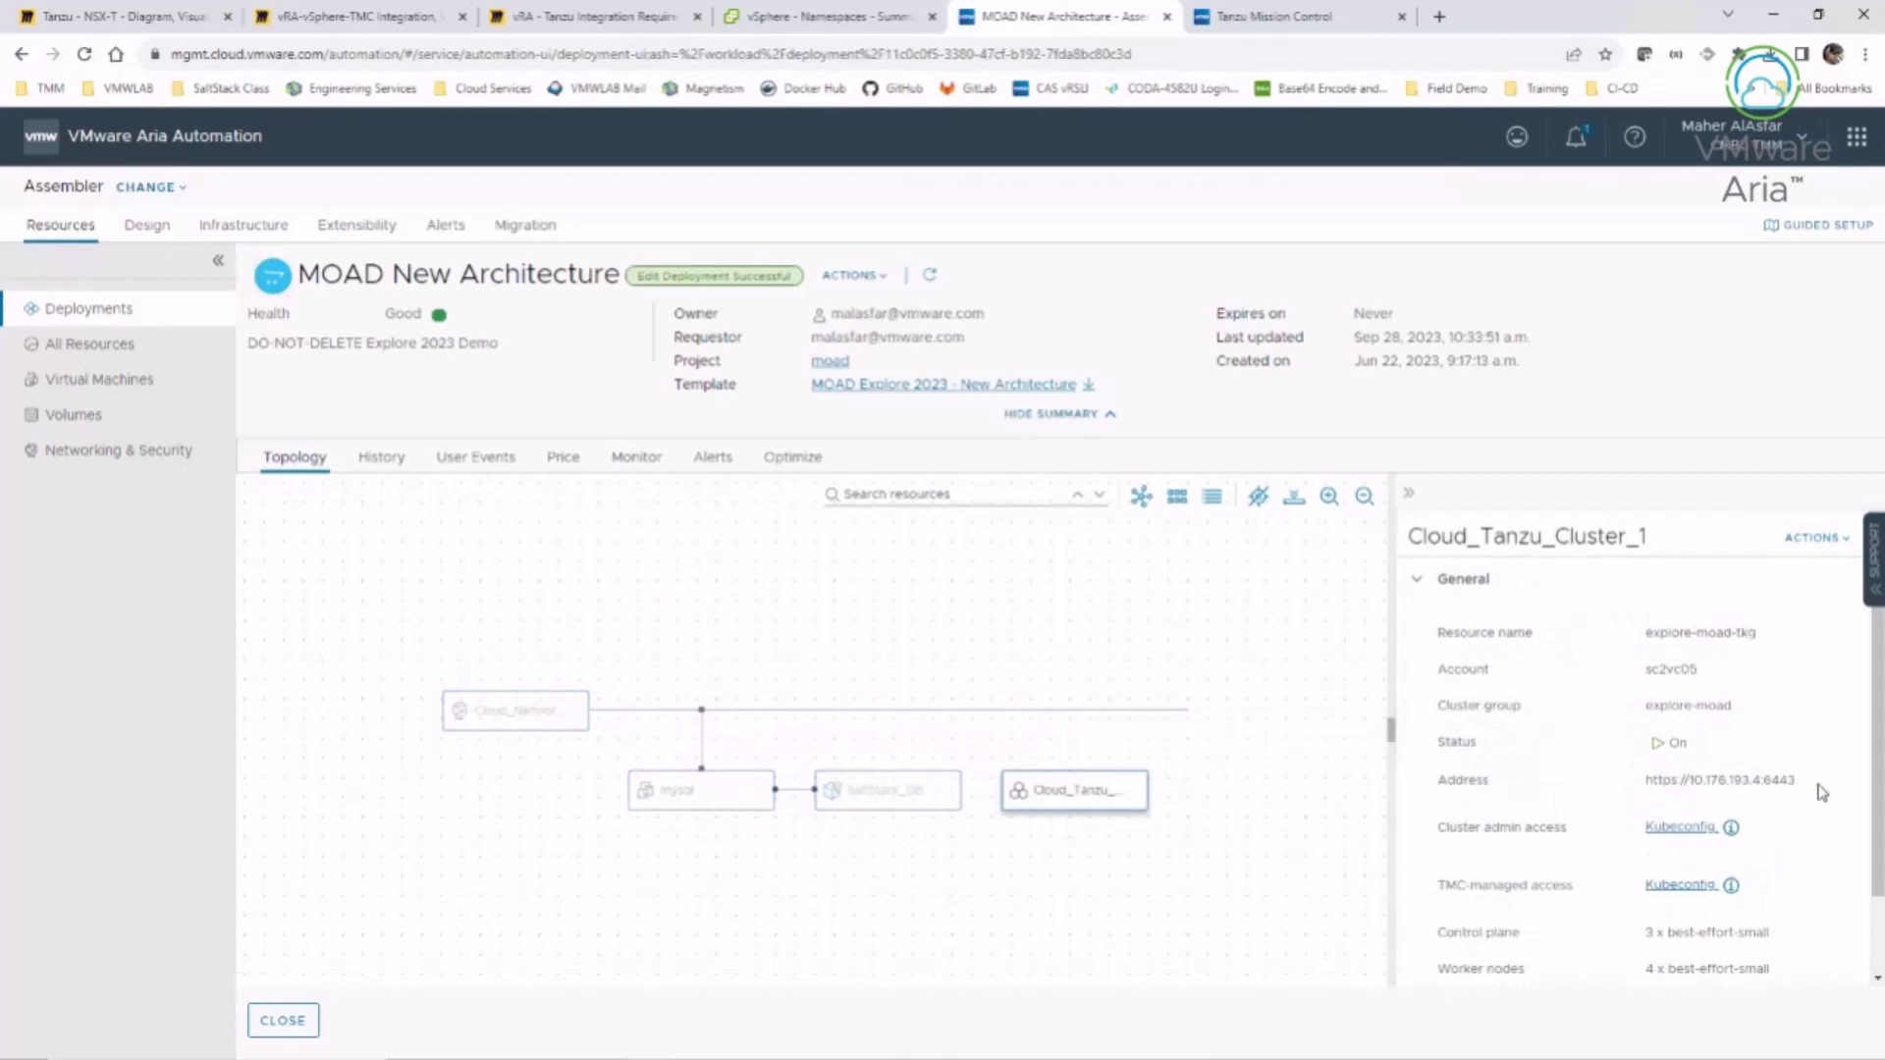
drag(1822, 783, 1641, 782)
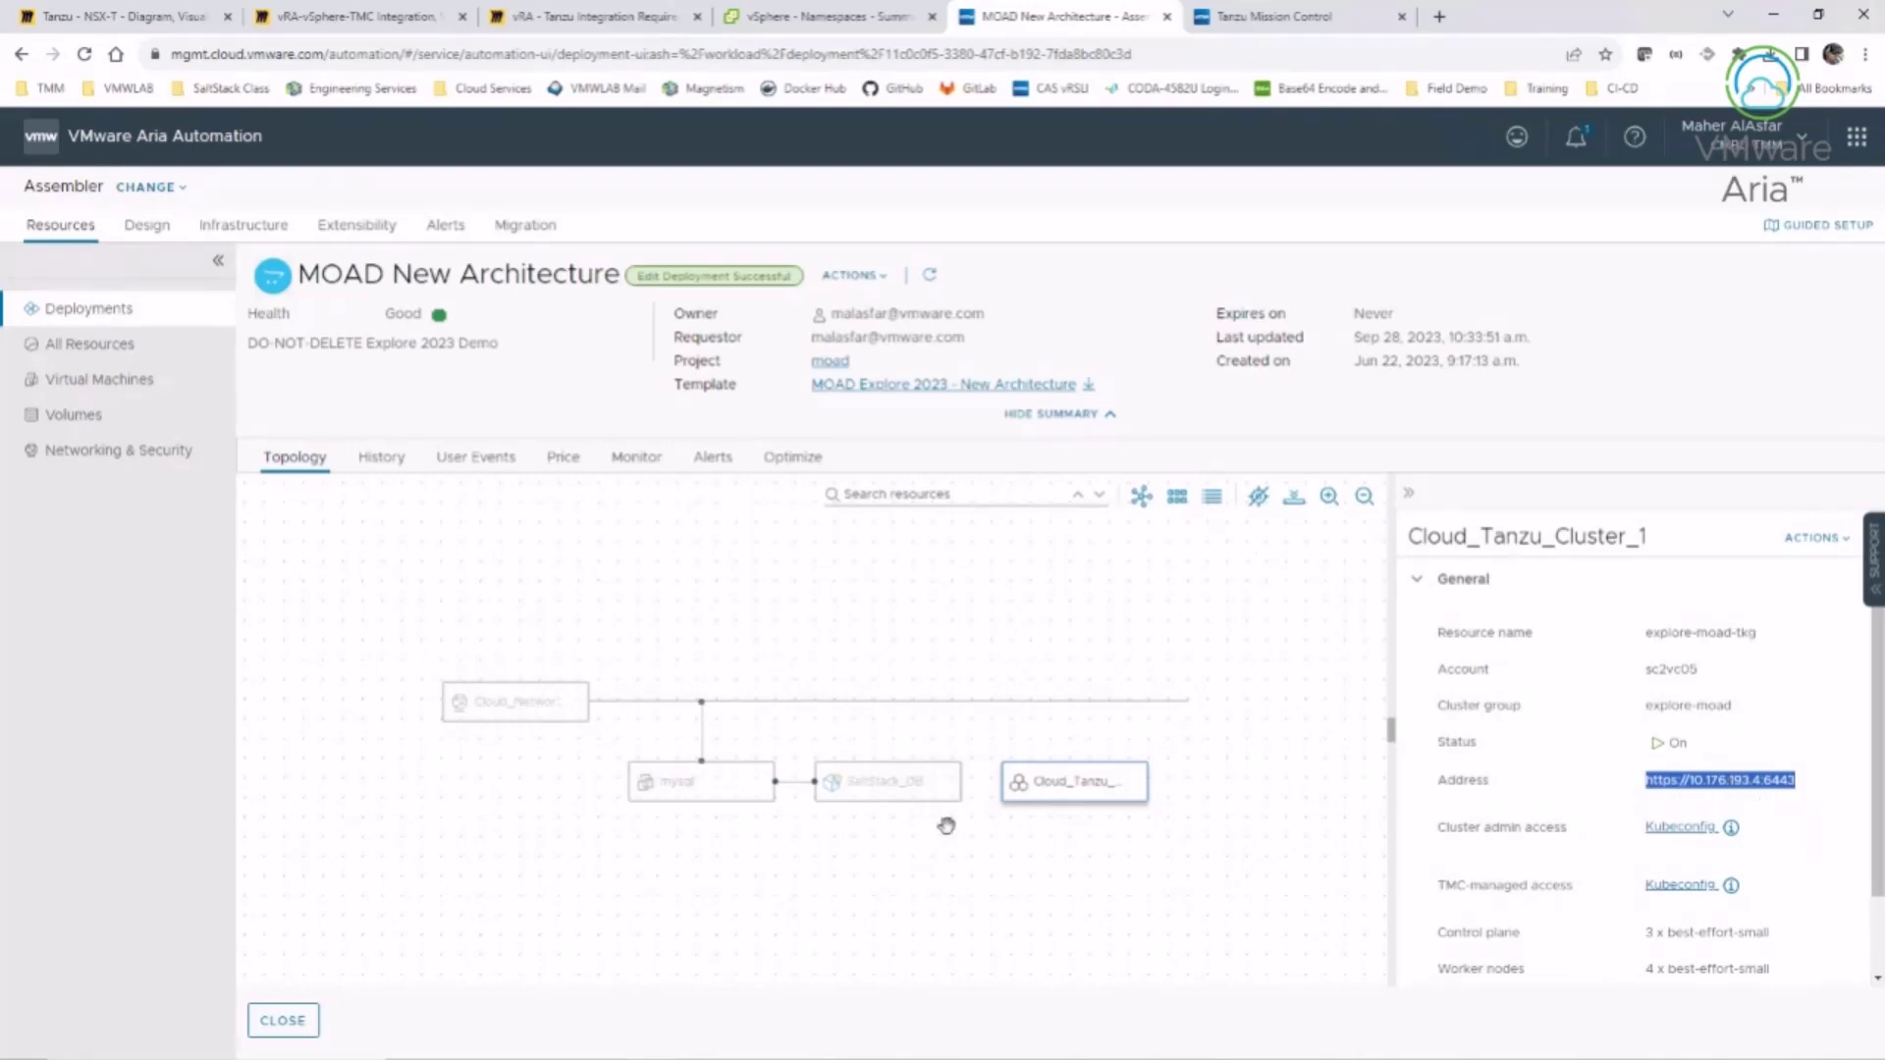
drag(1779, 638, 1622, 635)
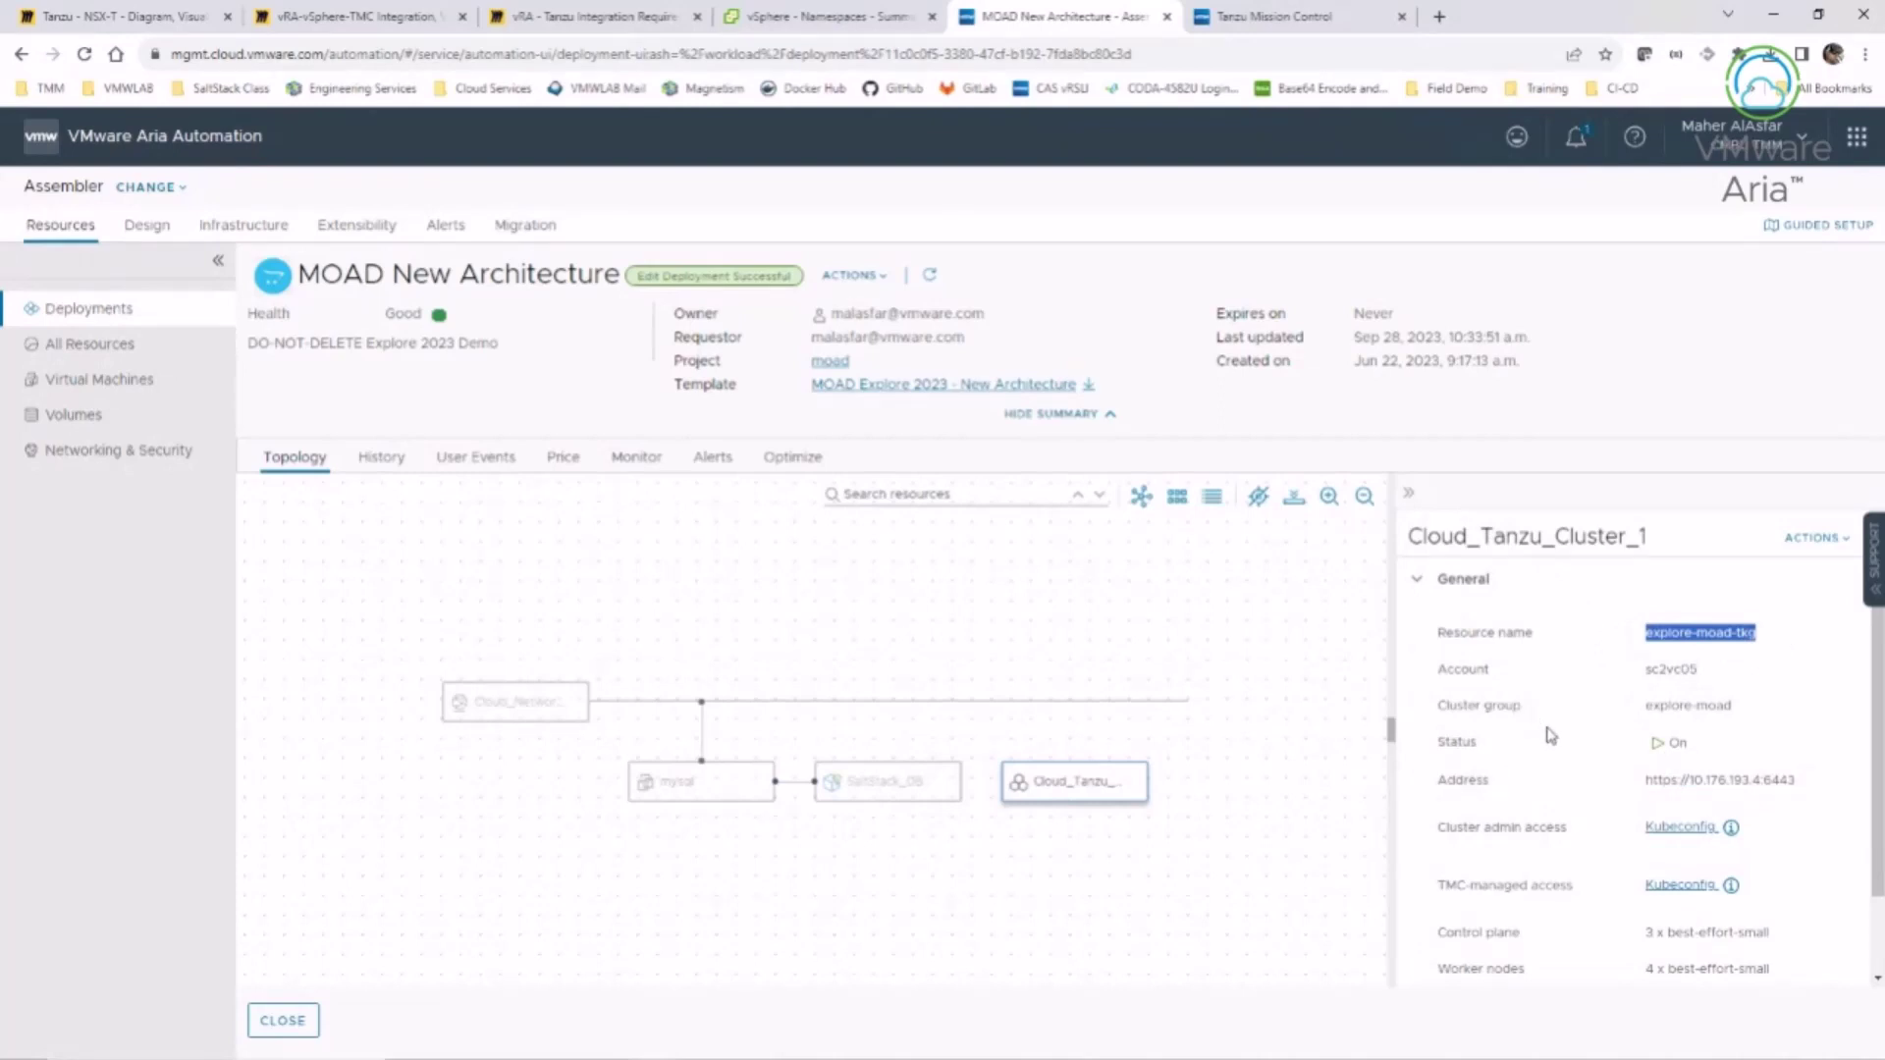
scroll(1543, 726, down, 1)
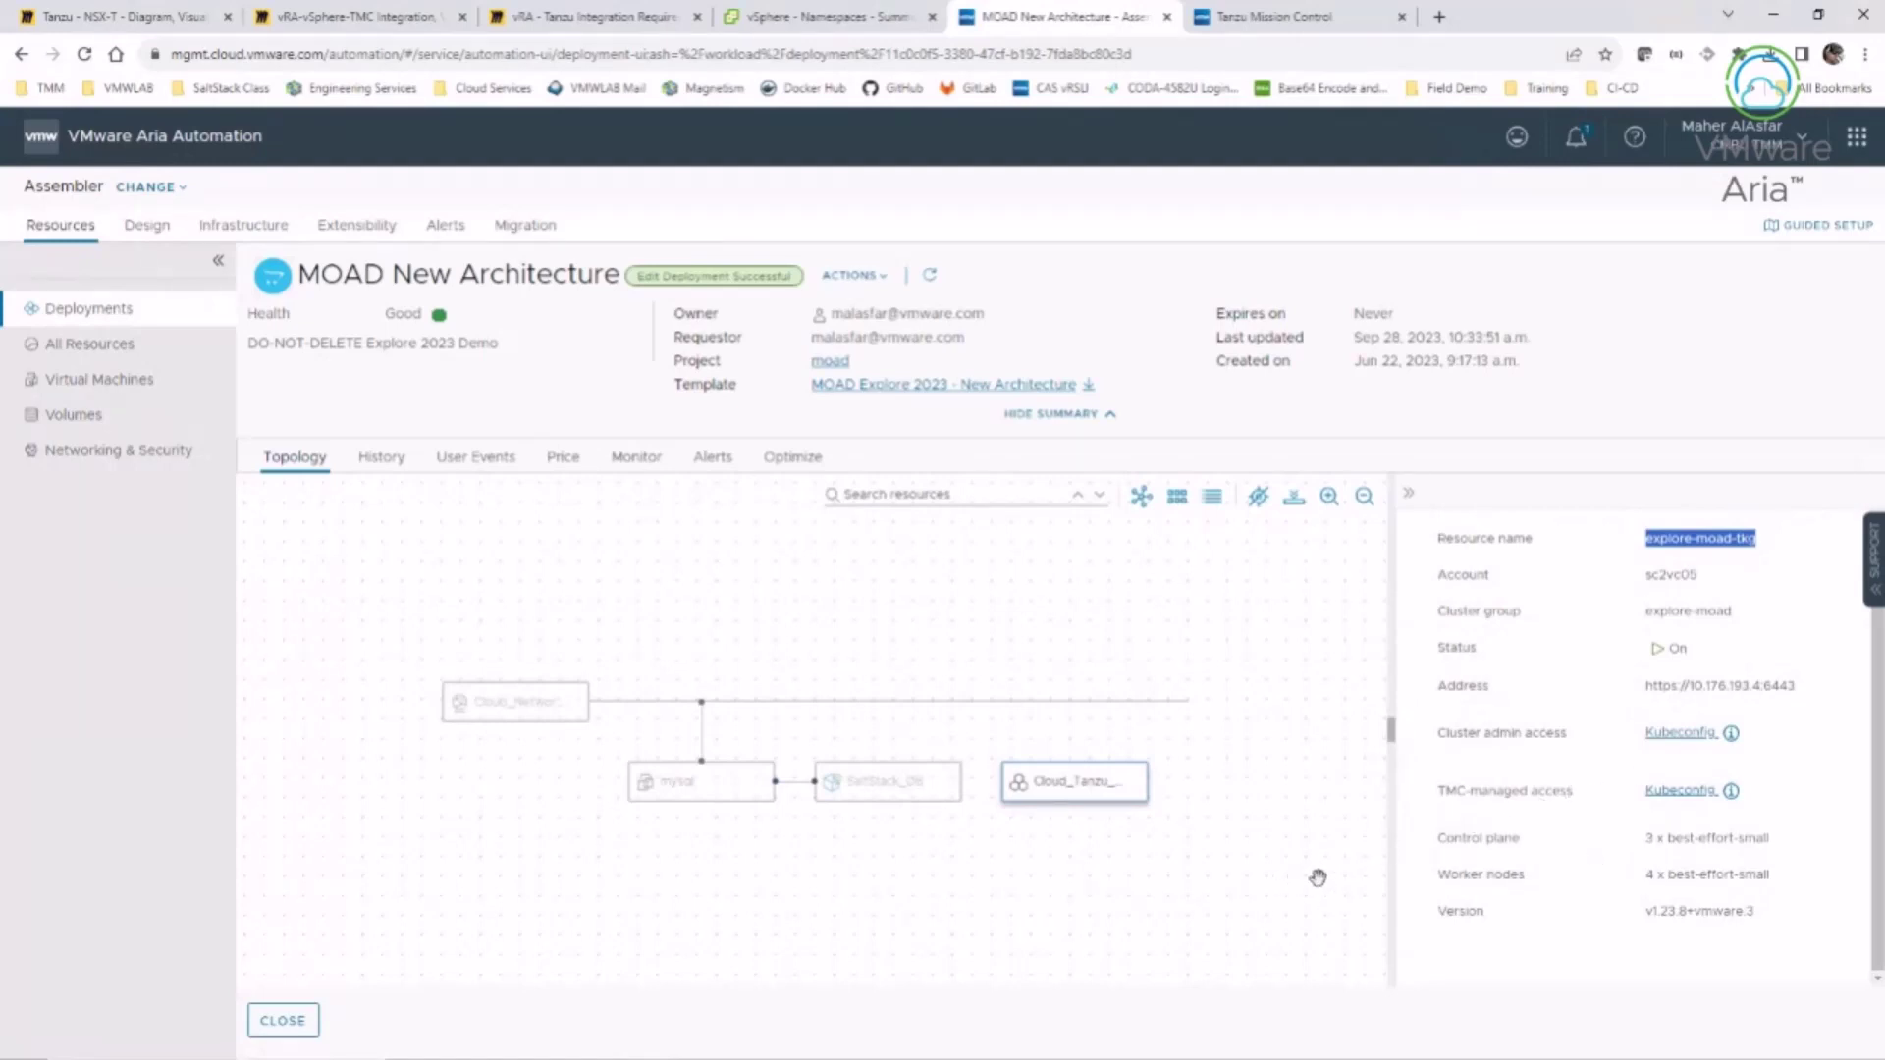
- Review the TMC-managed Kubeconfig access instructions for the cluster, highlighting the install path and the --kubeconfig option, and dismiss them
click(1680, 791)
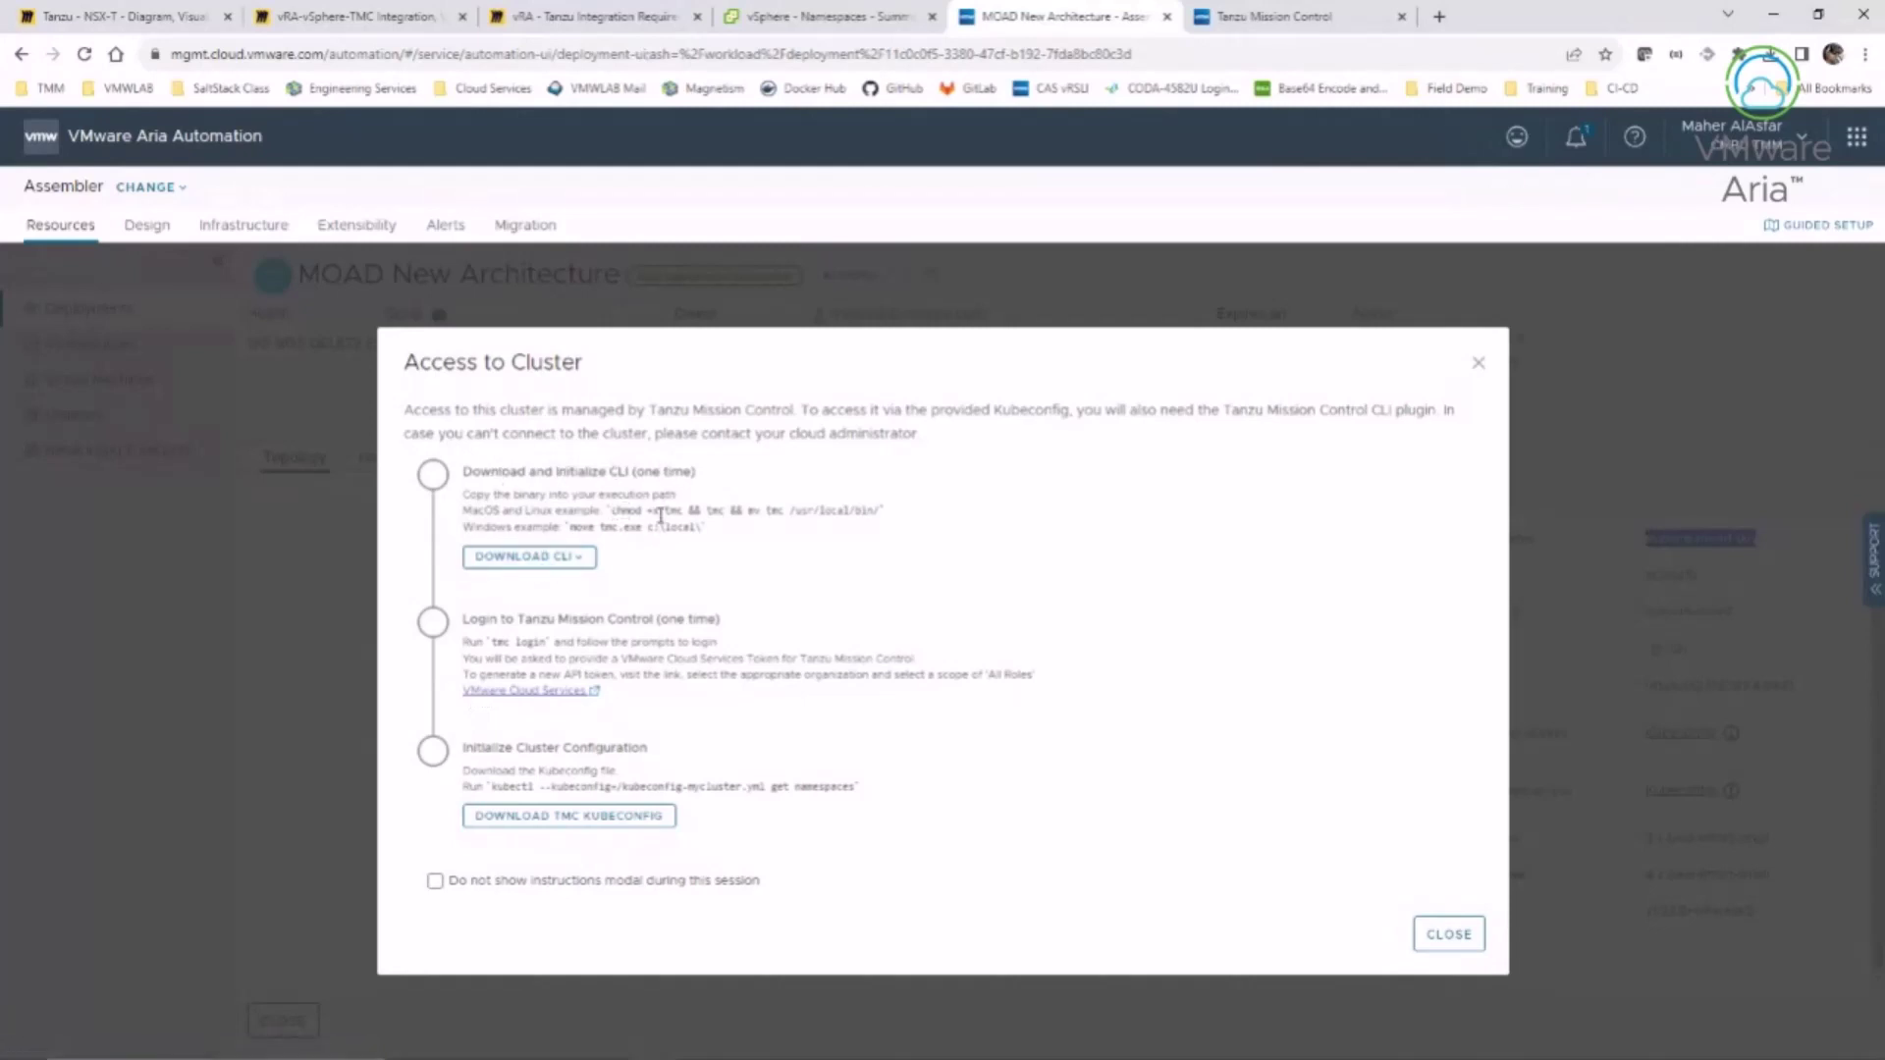
drag(660, 513, 863, 510)
click(750, 518)
drag(788, 510, 885, 511)
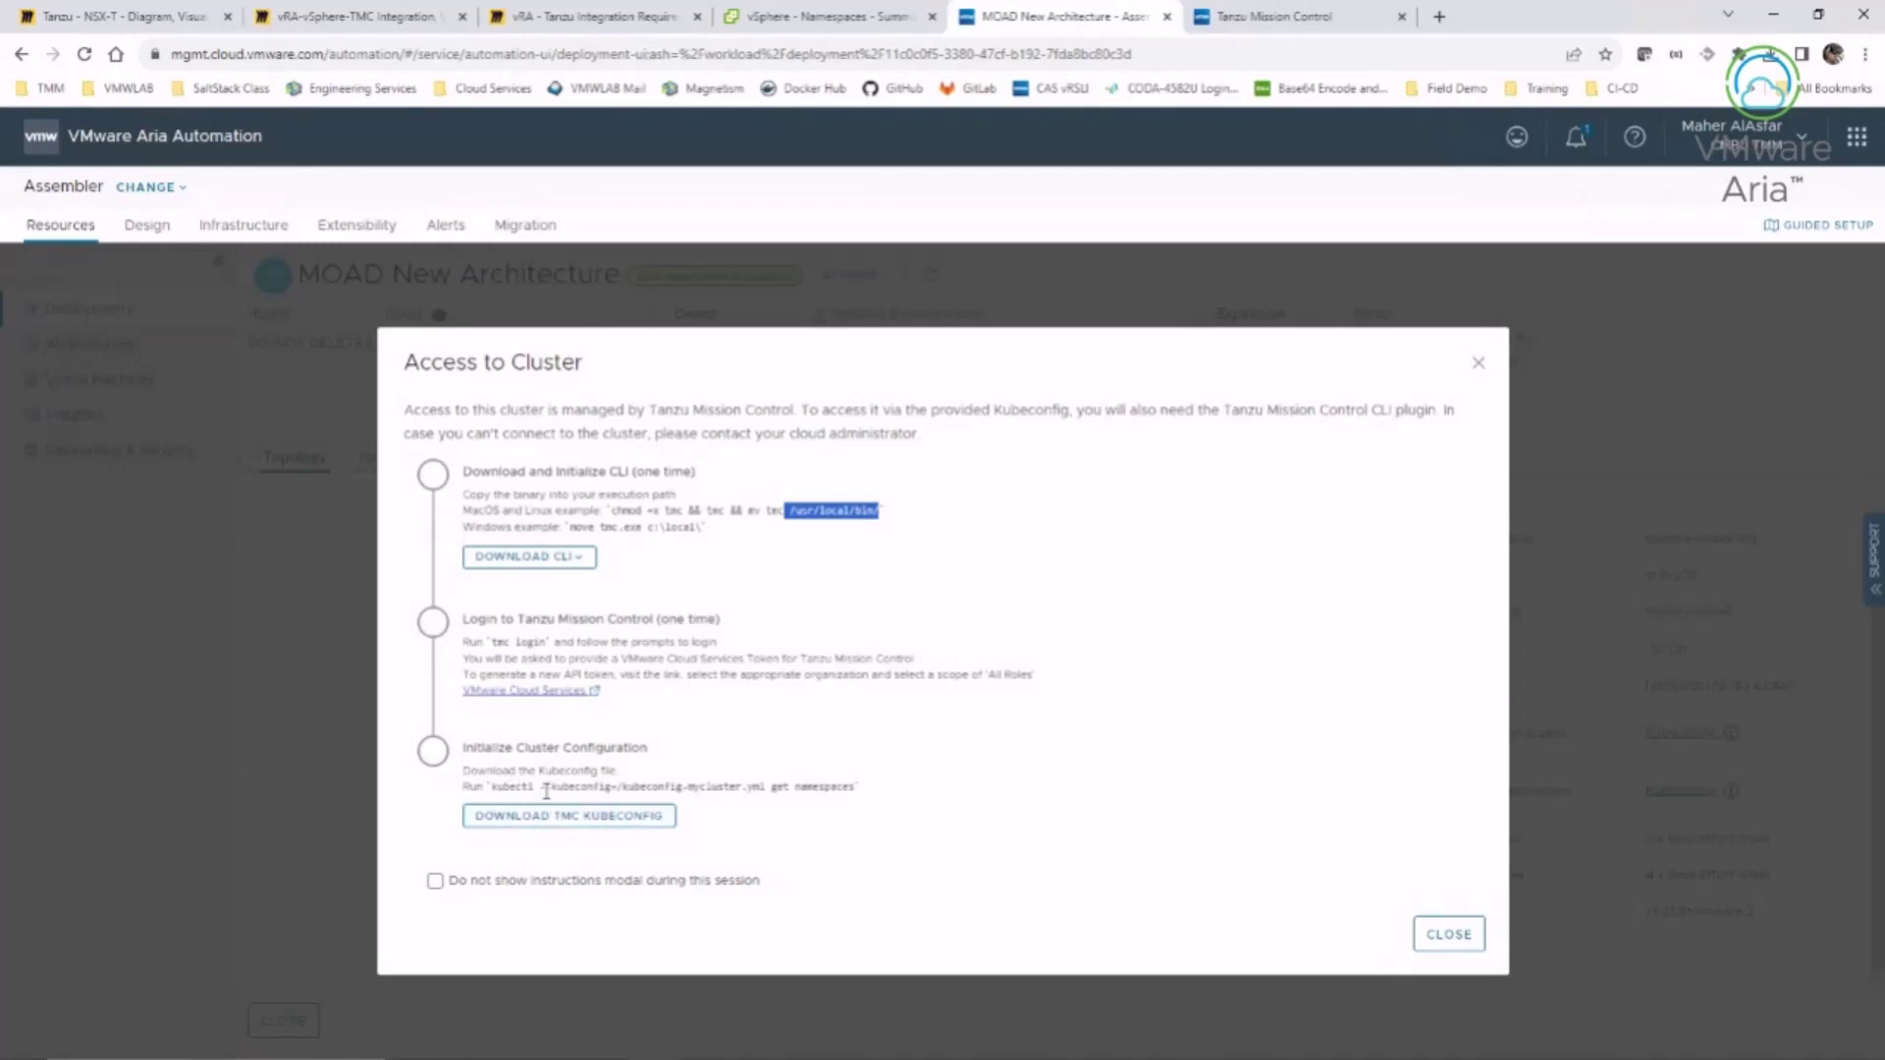
drag(541, 792, 615, 791)
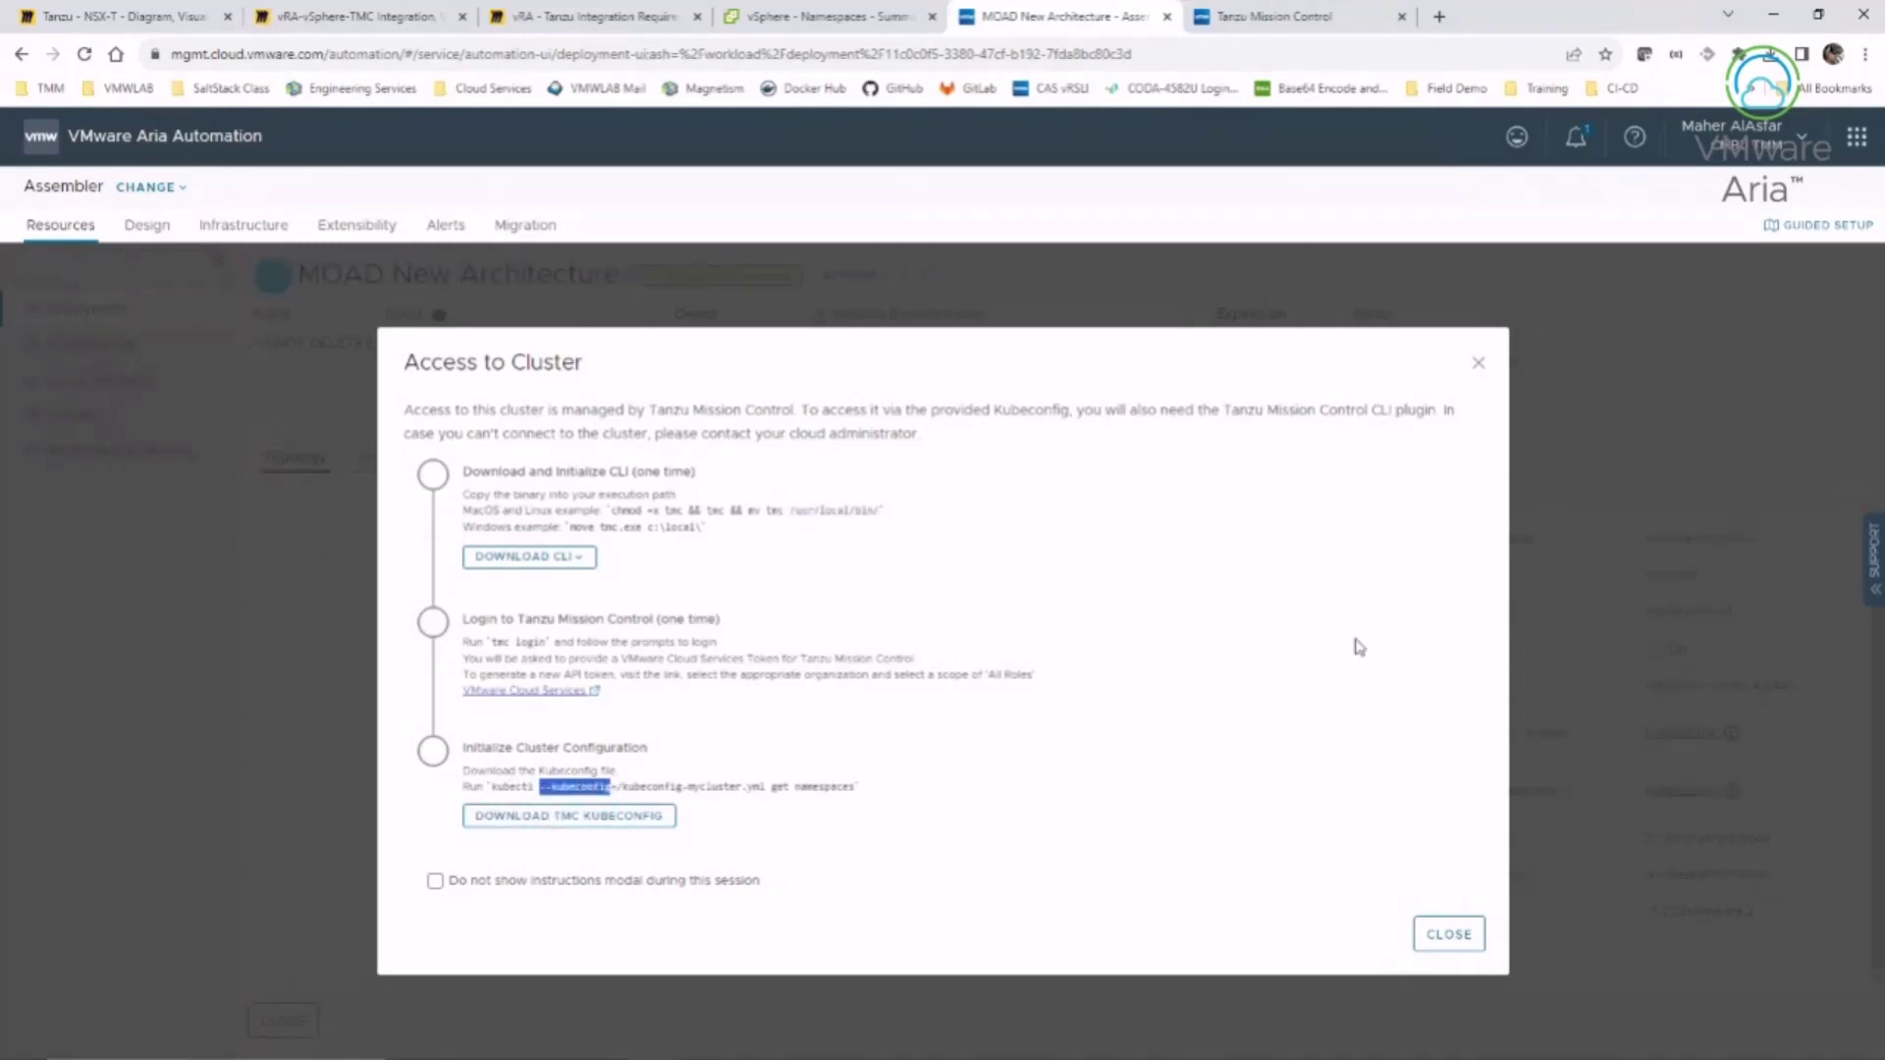
click(1478, 364)
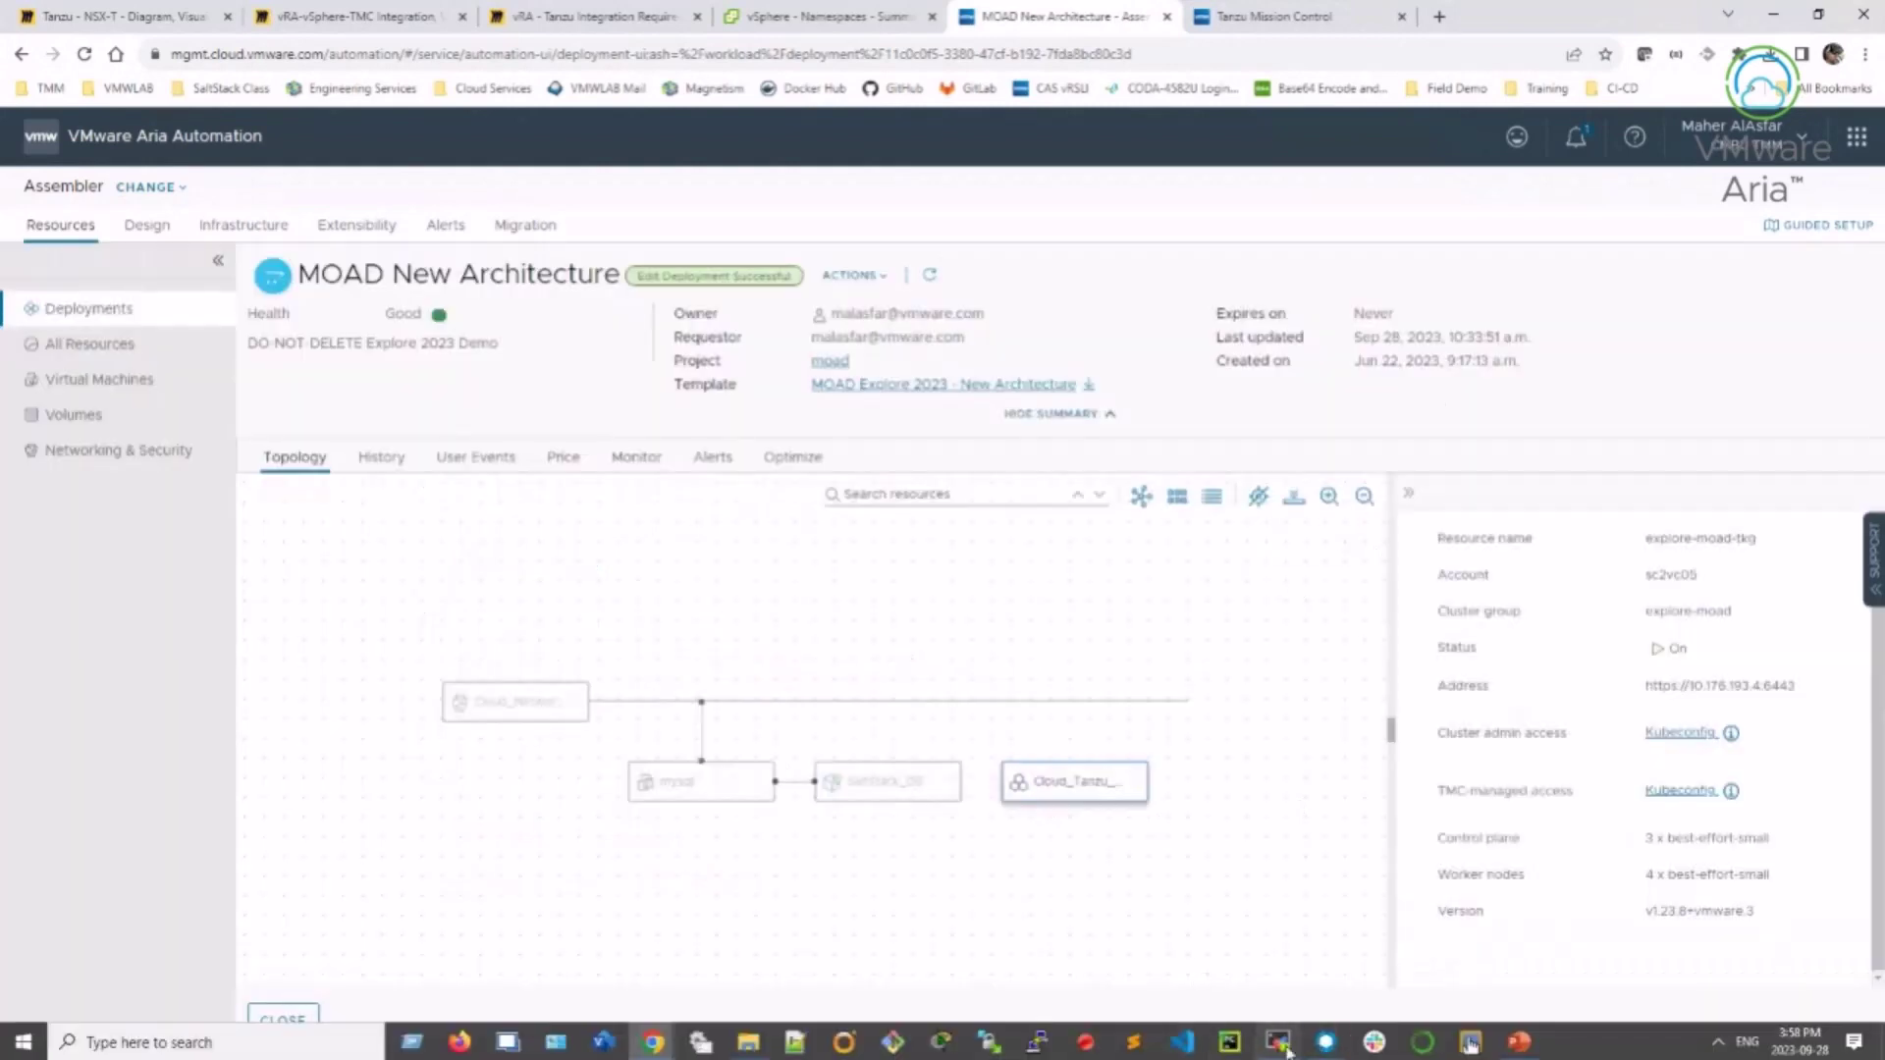
- Switch to the TMM Jump Server terminal and list the files in the explore directory
click(1320, 1043)
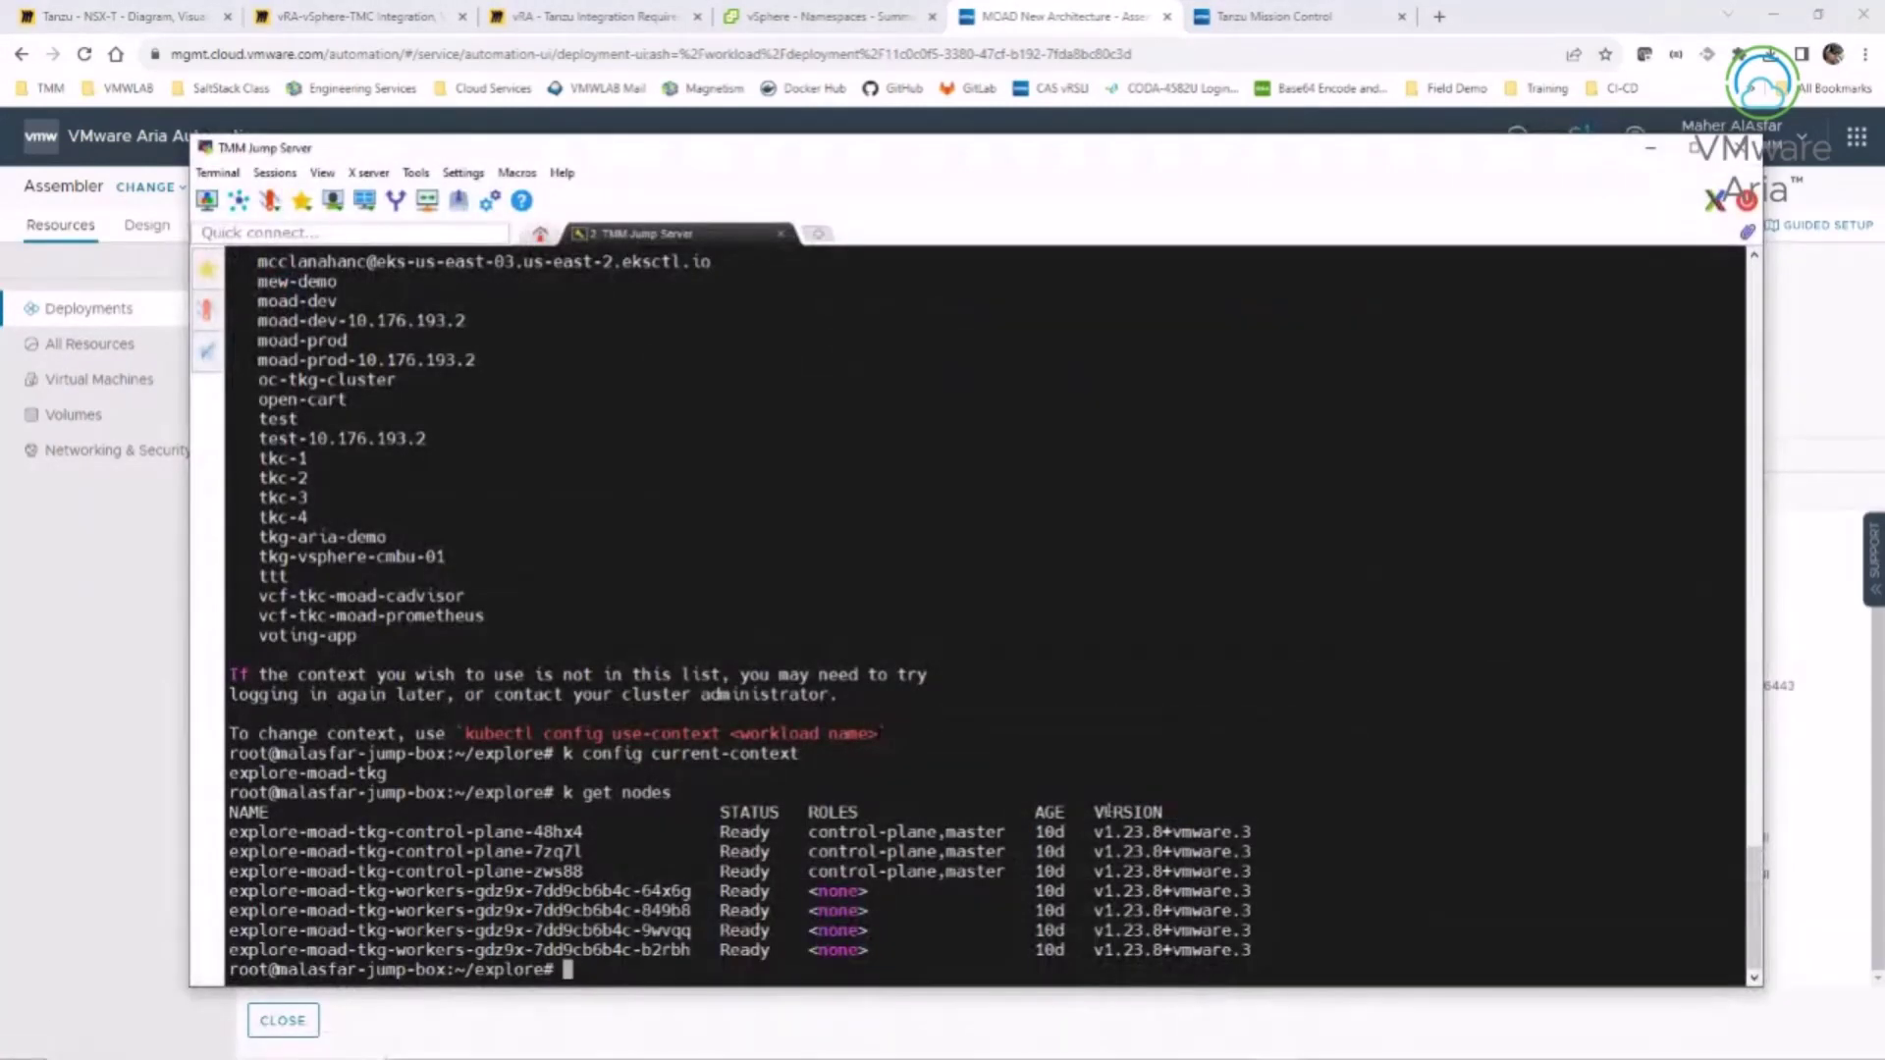
text(ls)
key(Return)
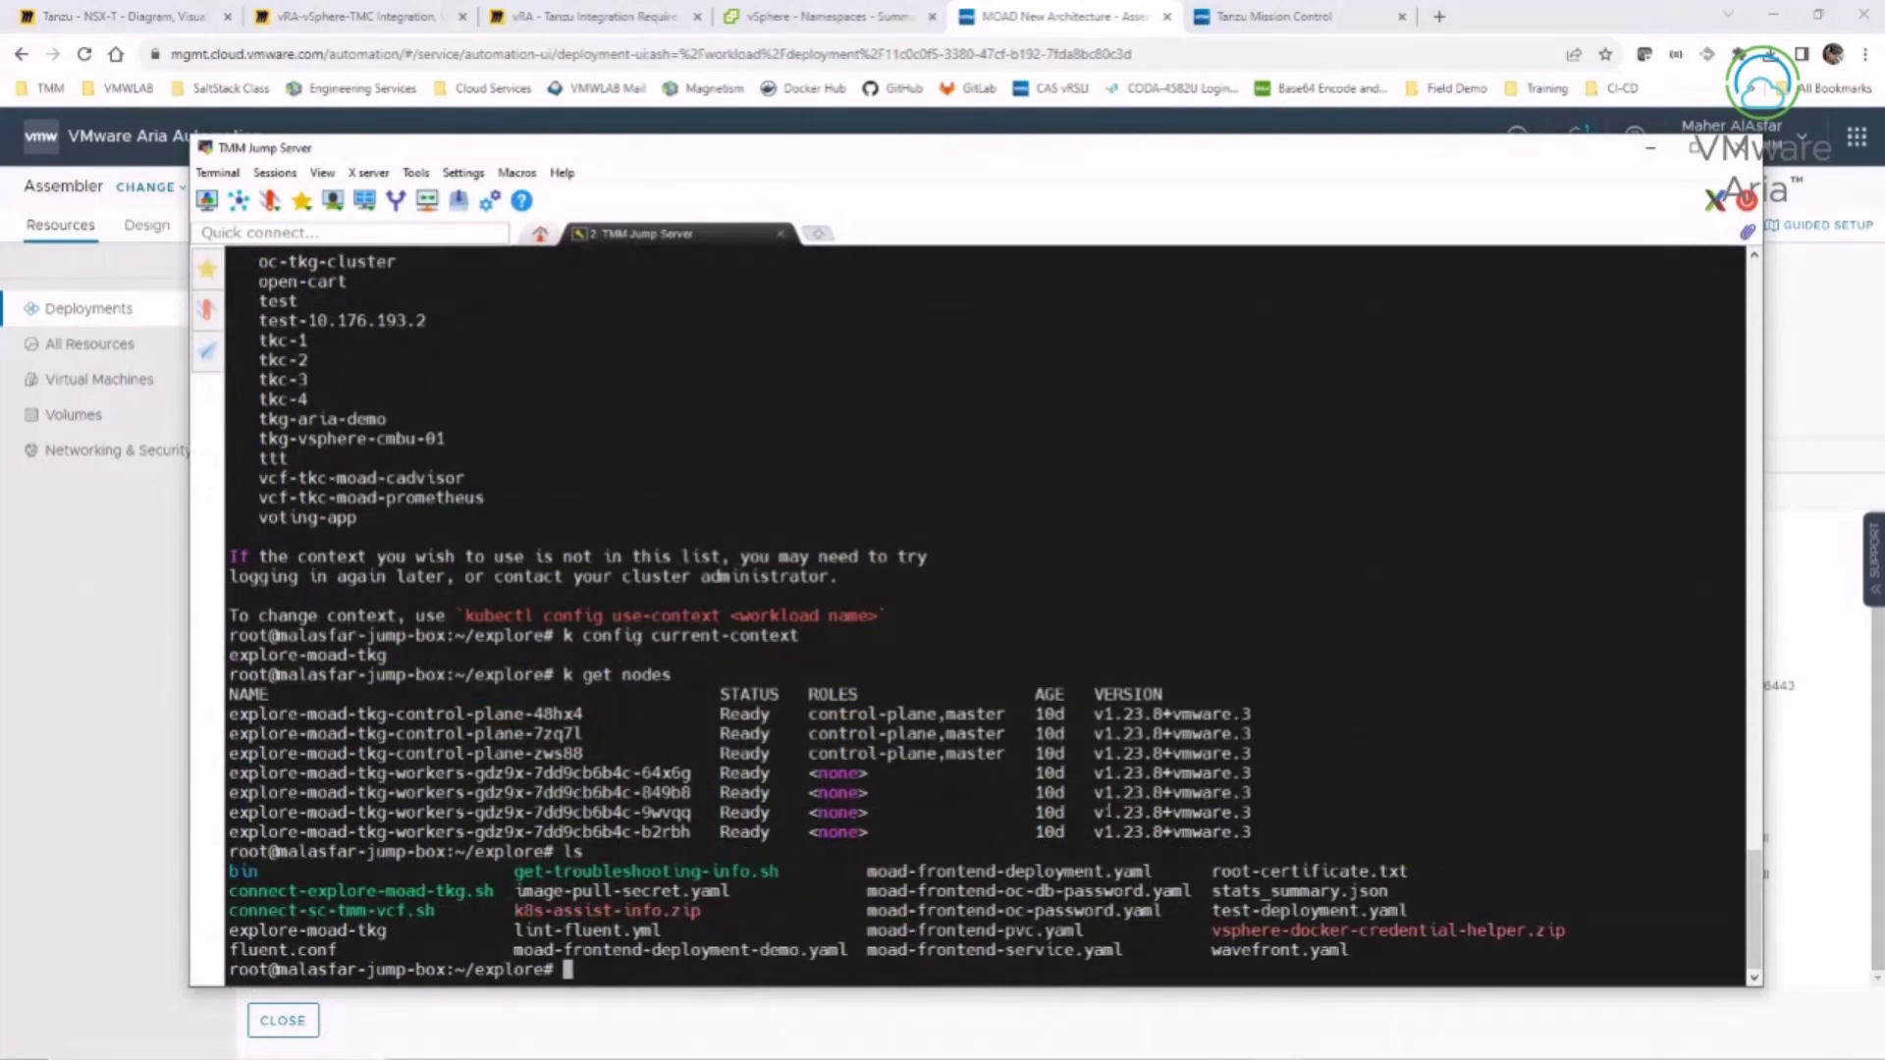
- List all resources in the cluster by running k get all --kubeconfig explore-moad-tkg
text(k get all )
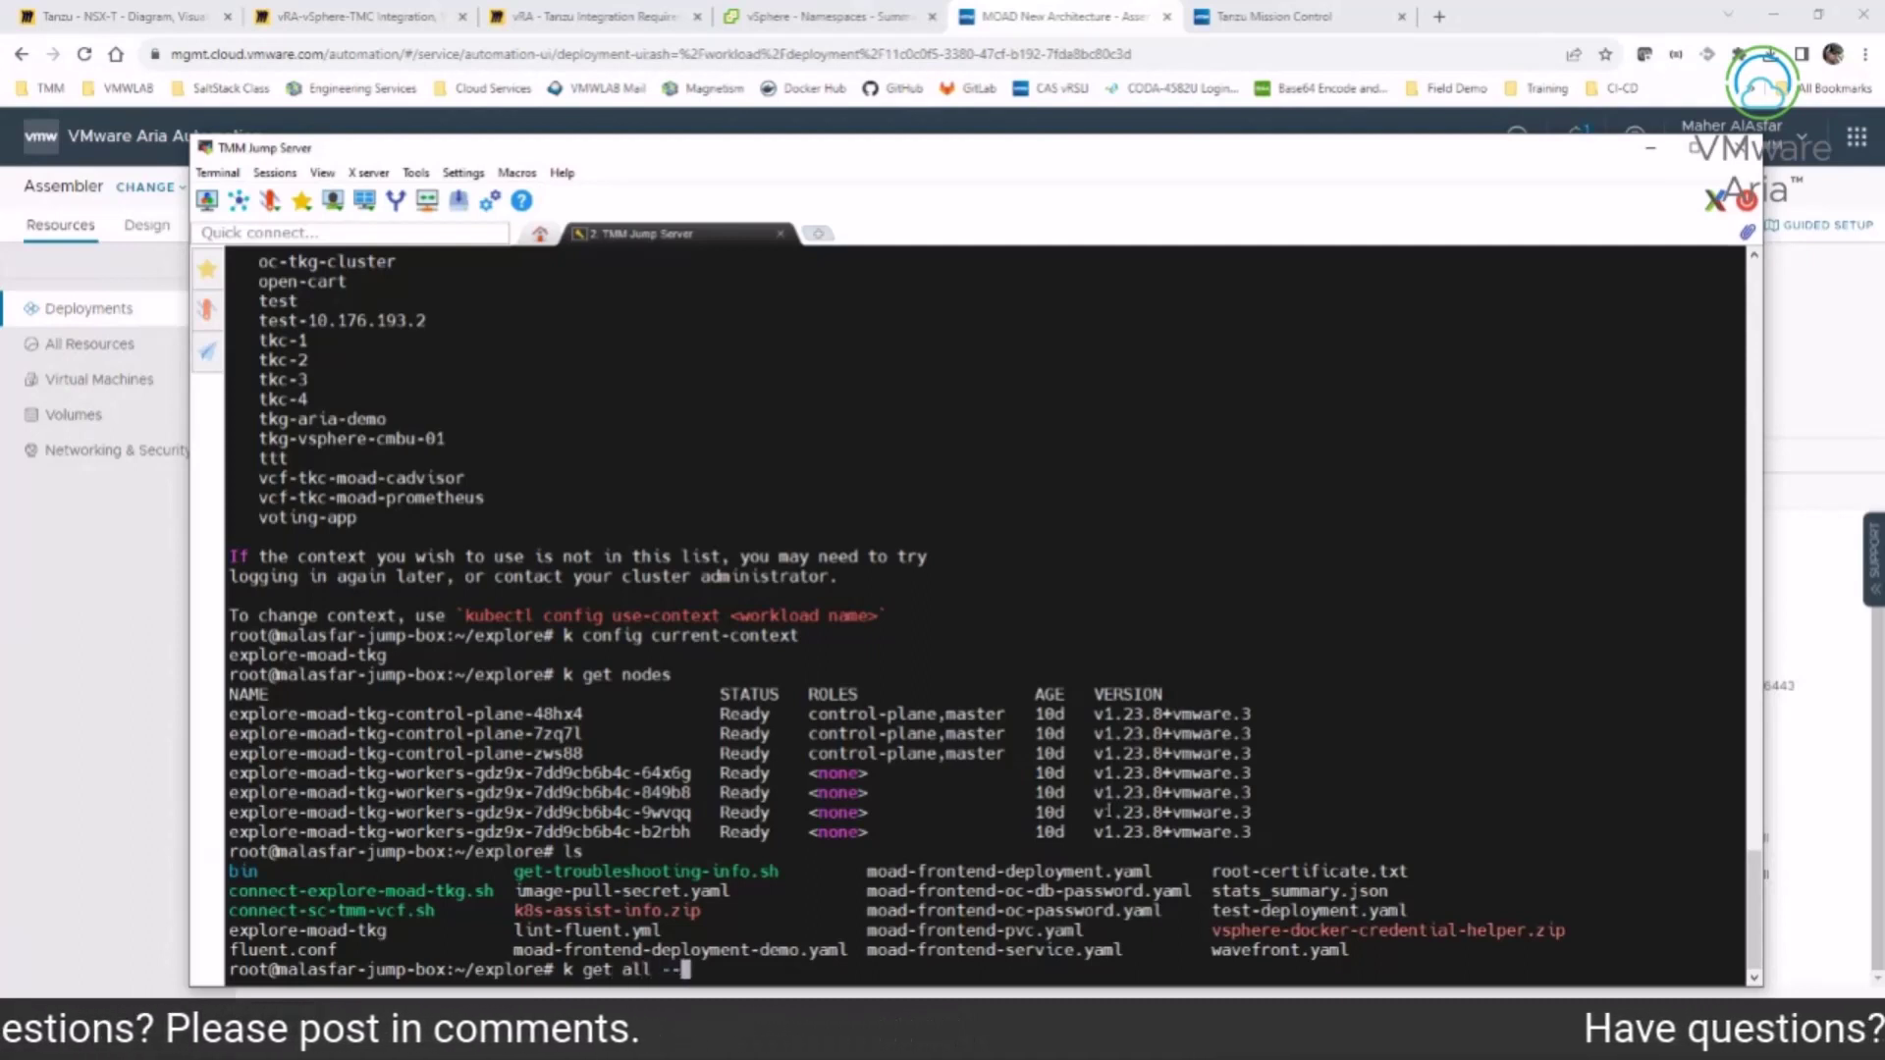
text(--kub)
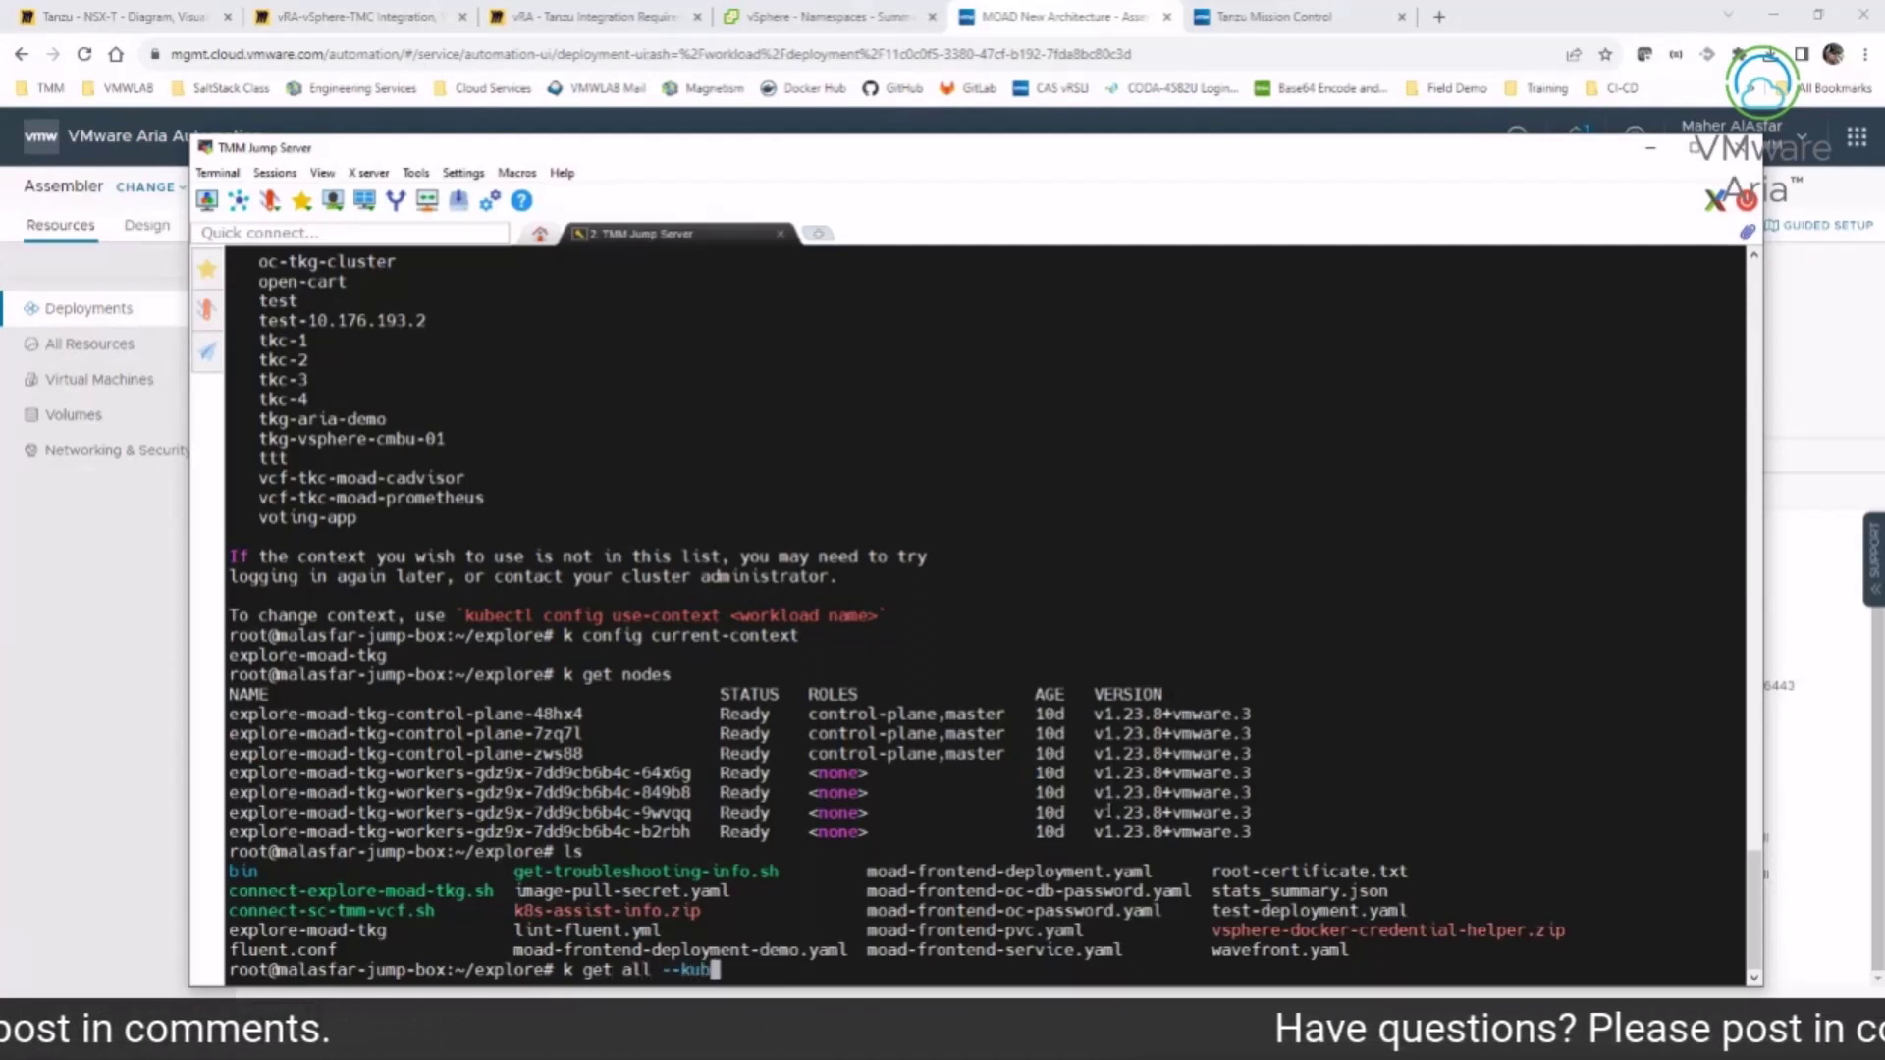
text(econfig )
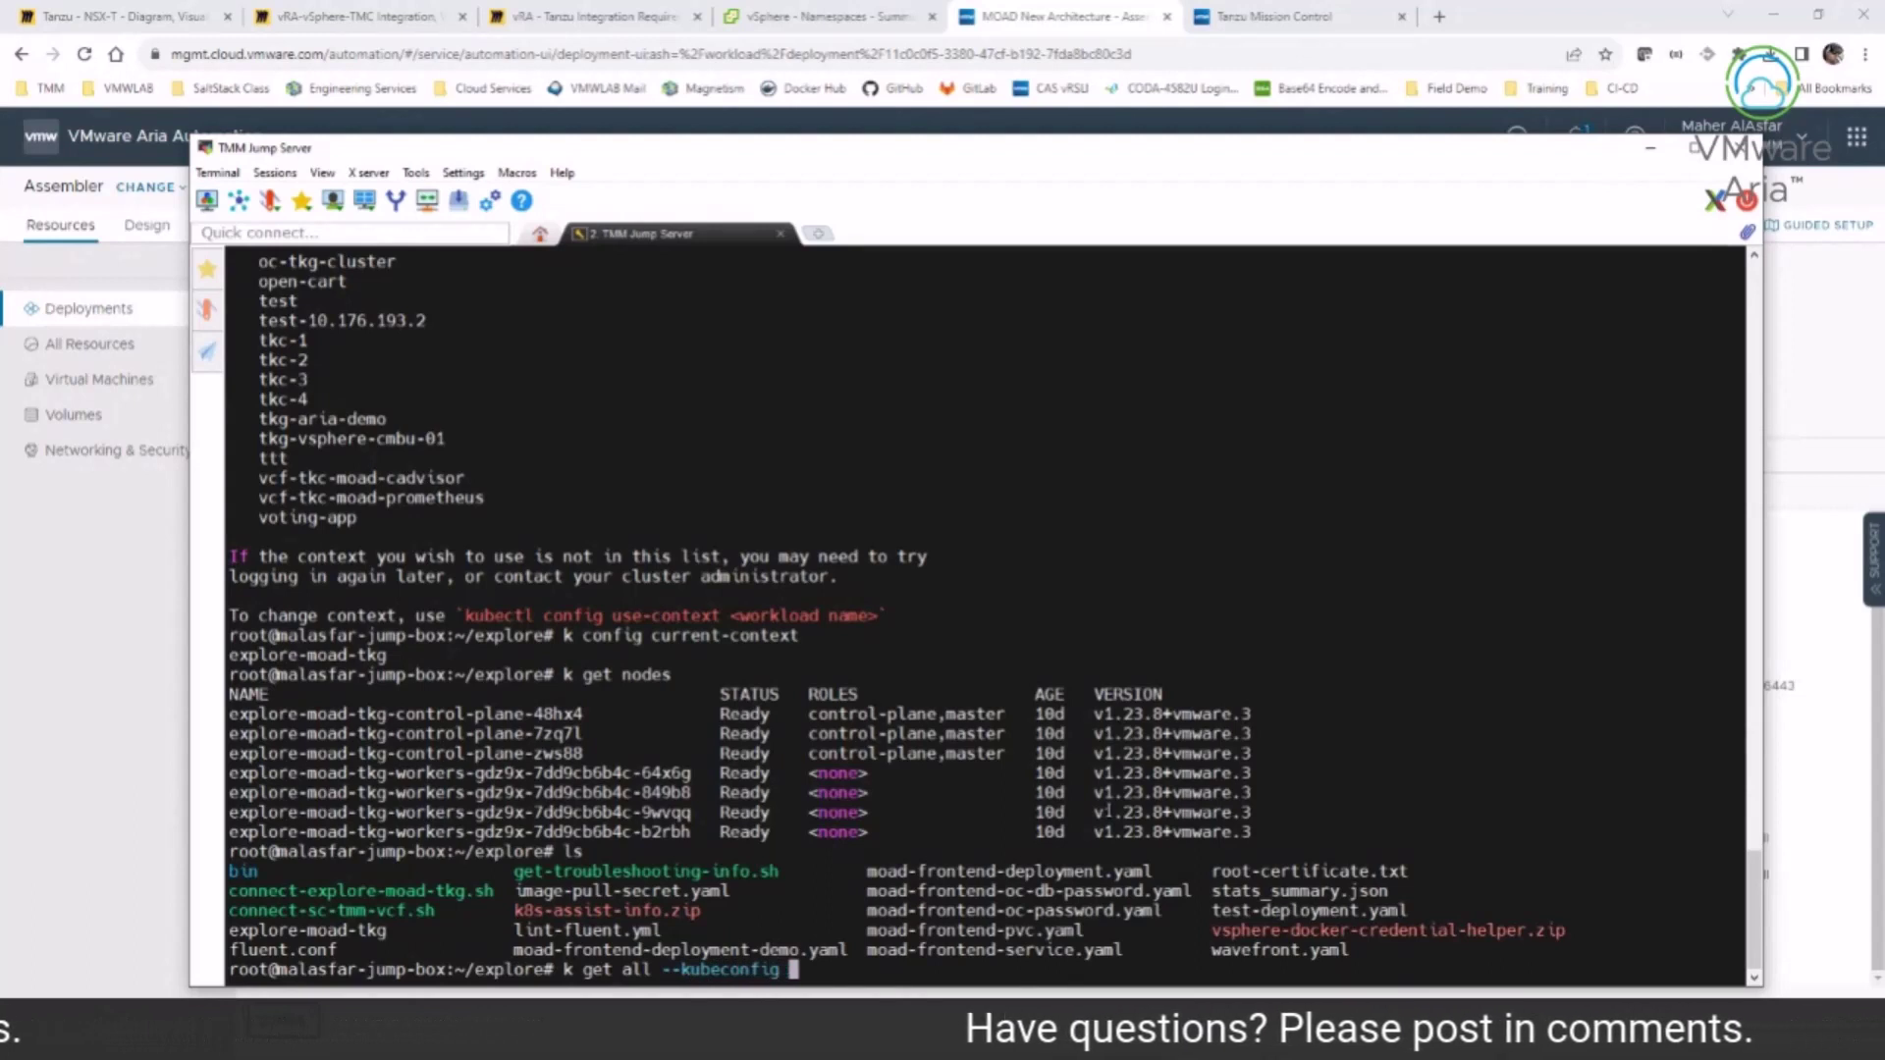
text(expl)
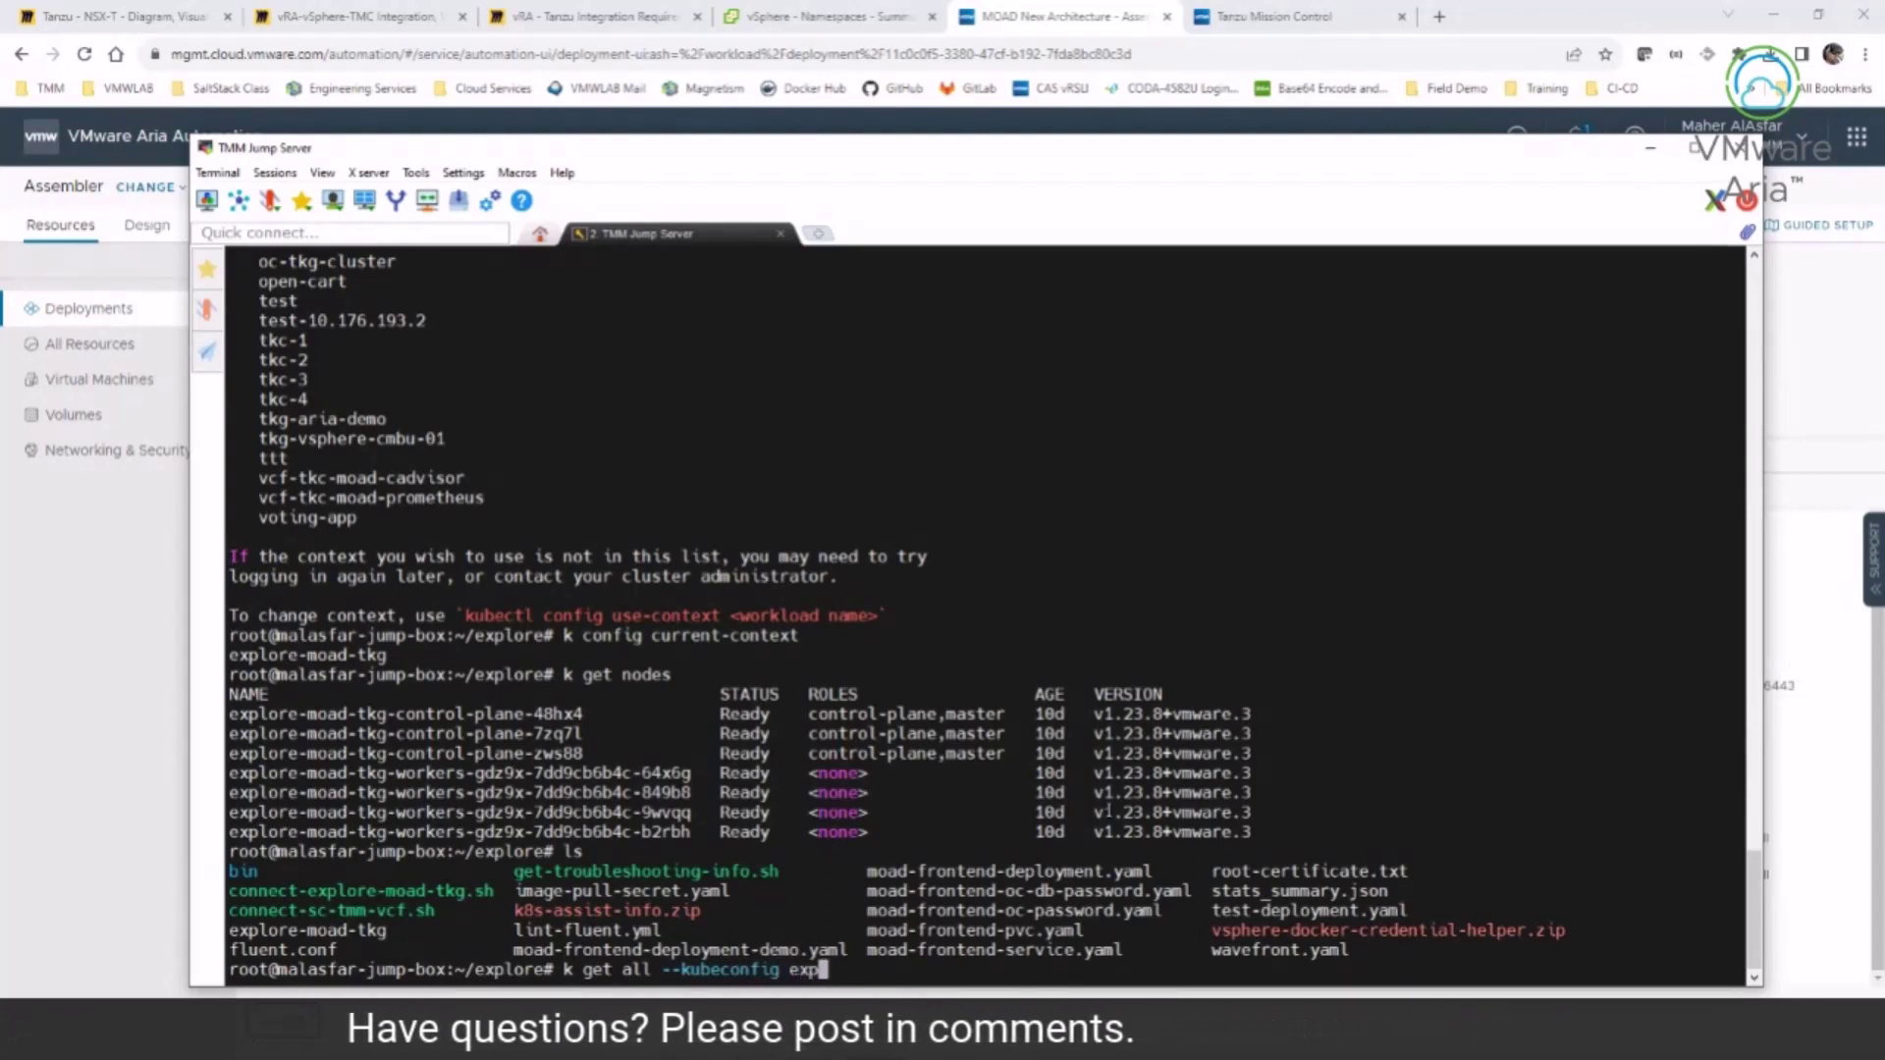
text(ore)
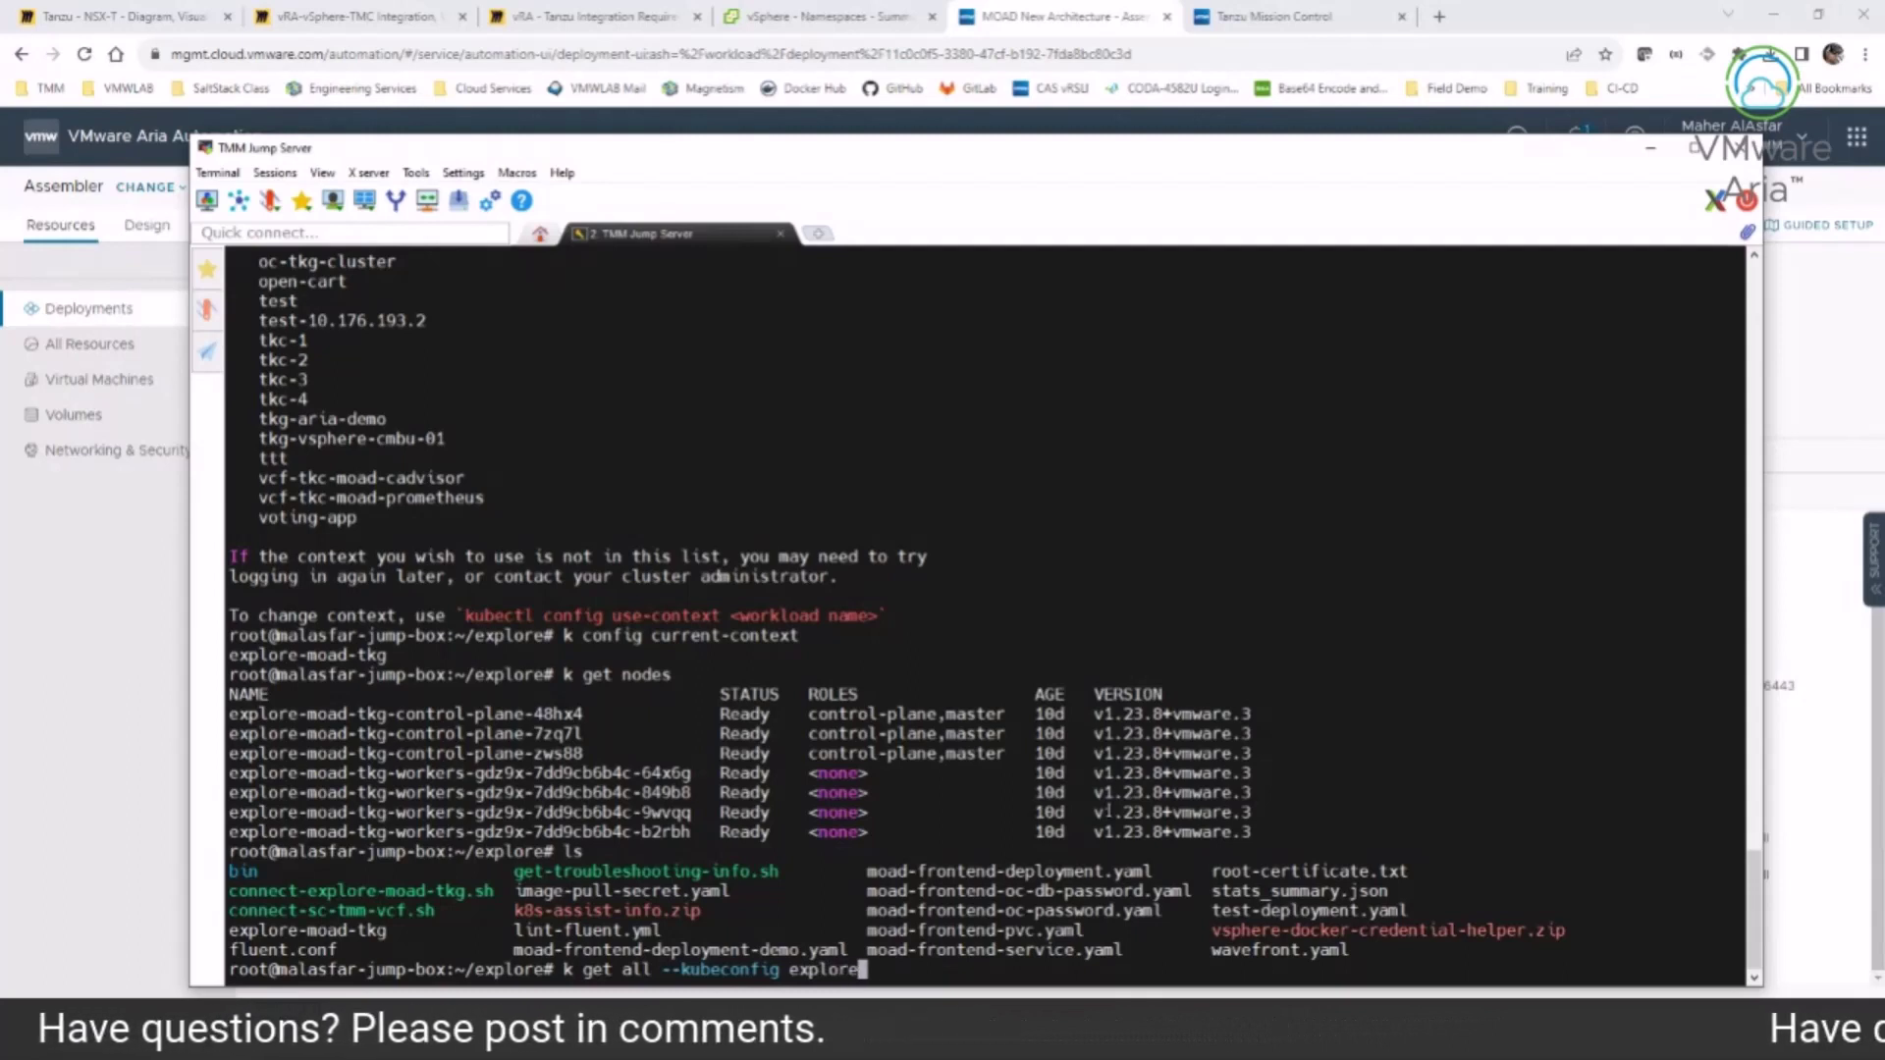
text(-moad)
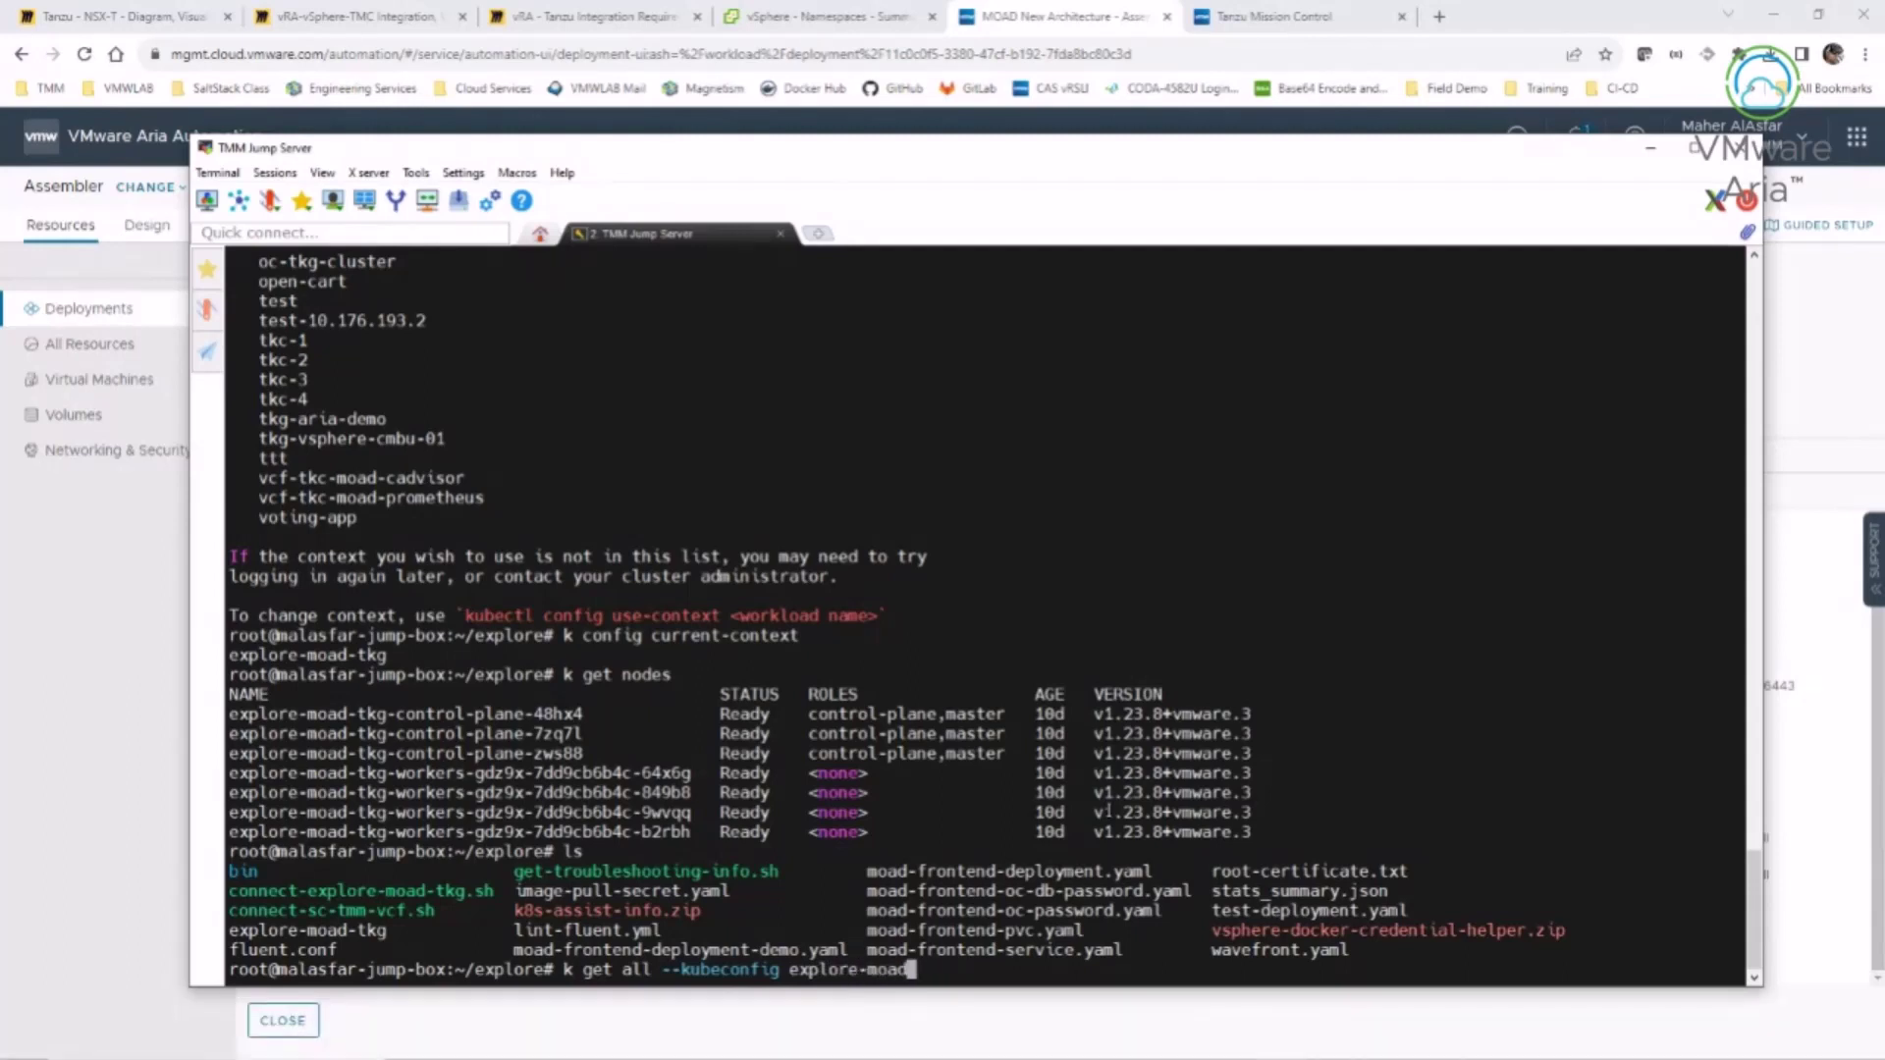
text(-t)
text(gs)
key(BackSpace)
key(BackSpace)
text(kg)
key(Return)
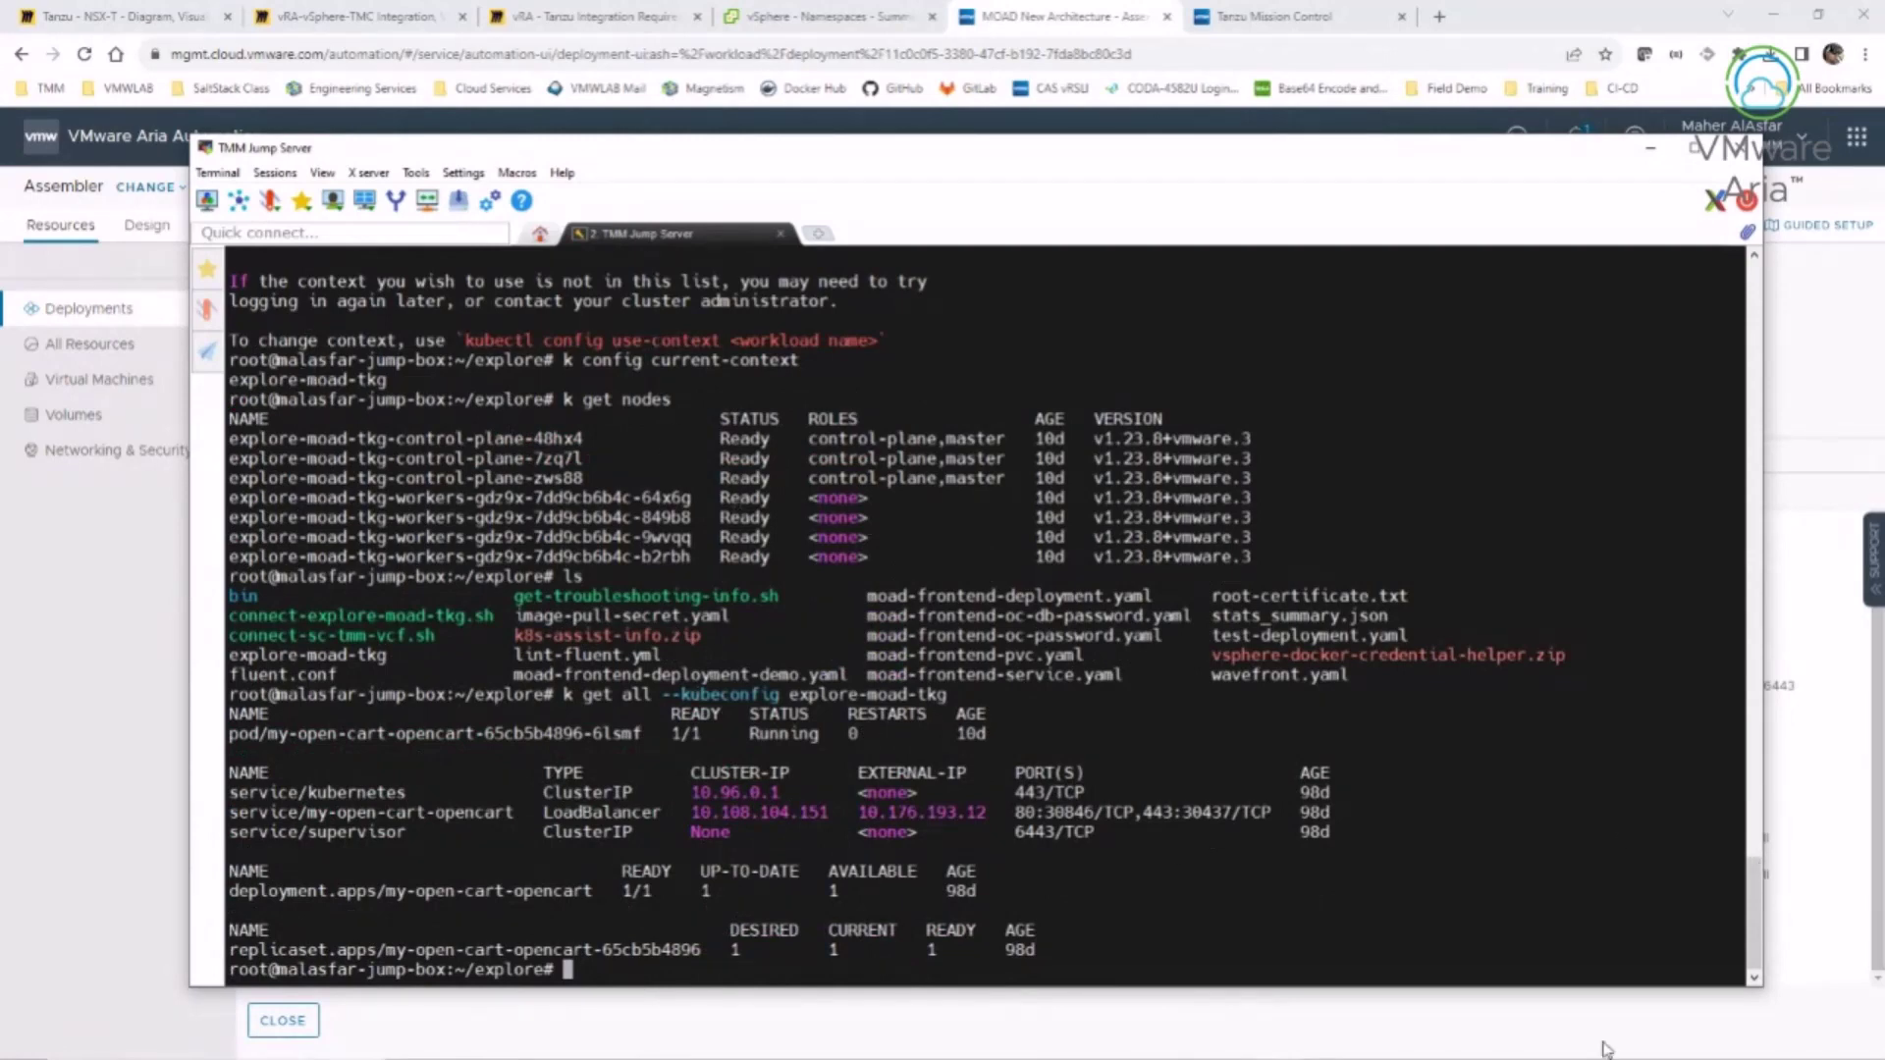
- Switch to the Aria Automation deployment, examine the cluster's Cluster admin access Kubeconfig entry, and return to the TMM Jump Server terminal
key(alt+Tab)
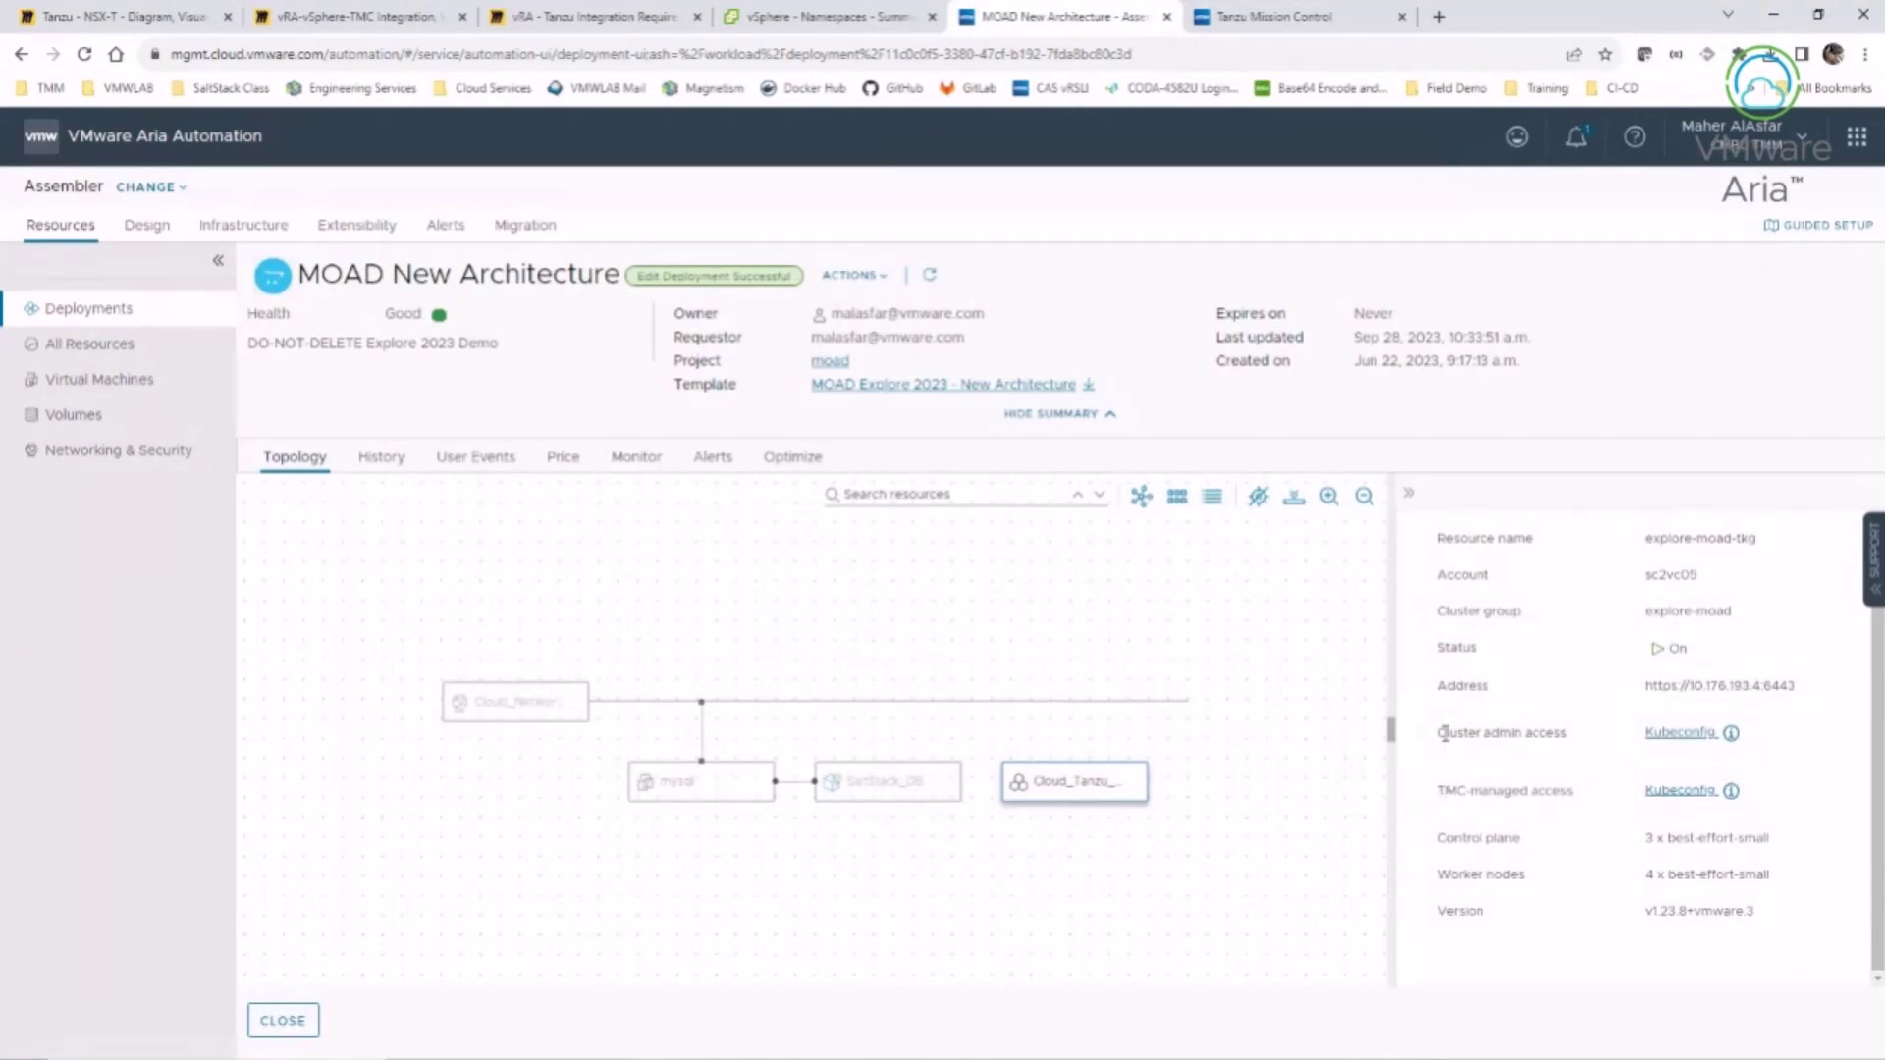
drag(1438, 738, 1555, 762)
click(1553, 763)
drag(1435, 736, 1568, 733)
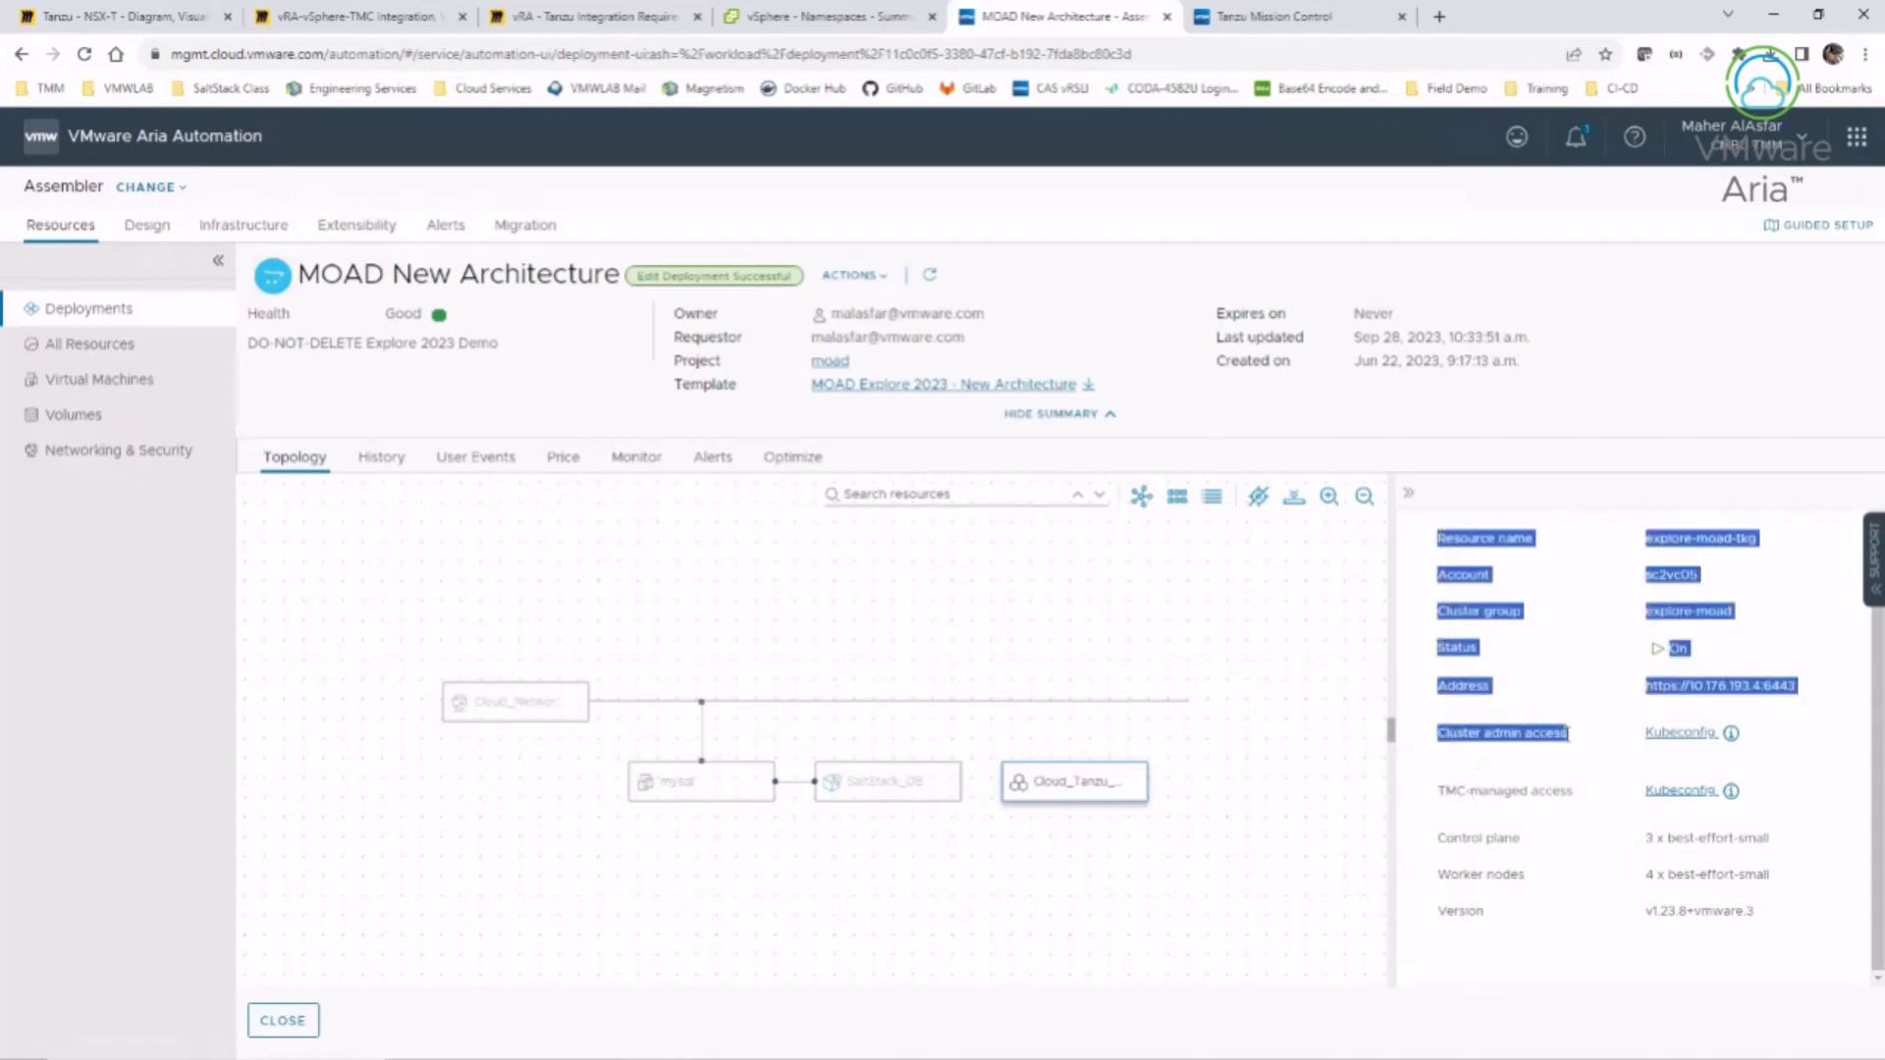
click(1627, 798)
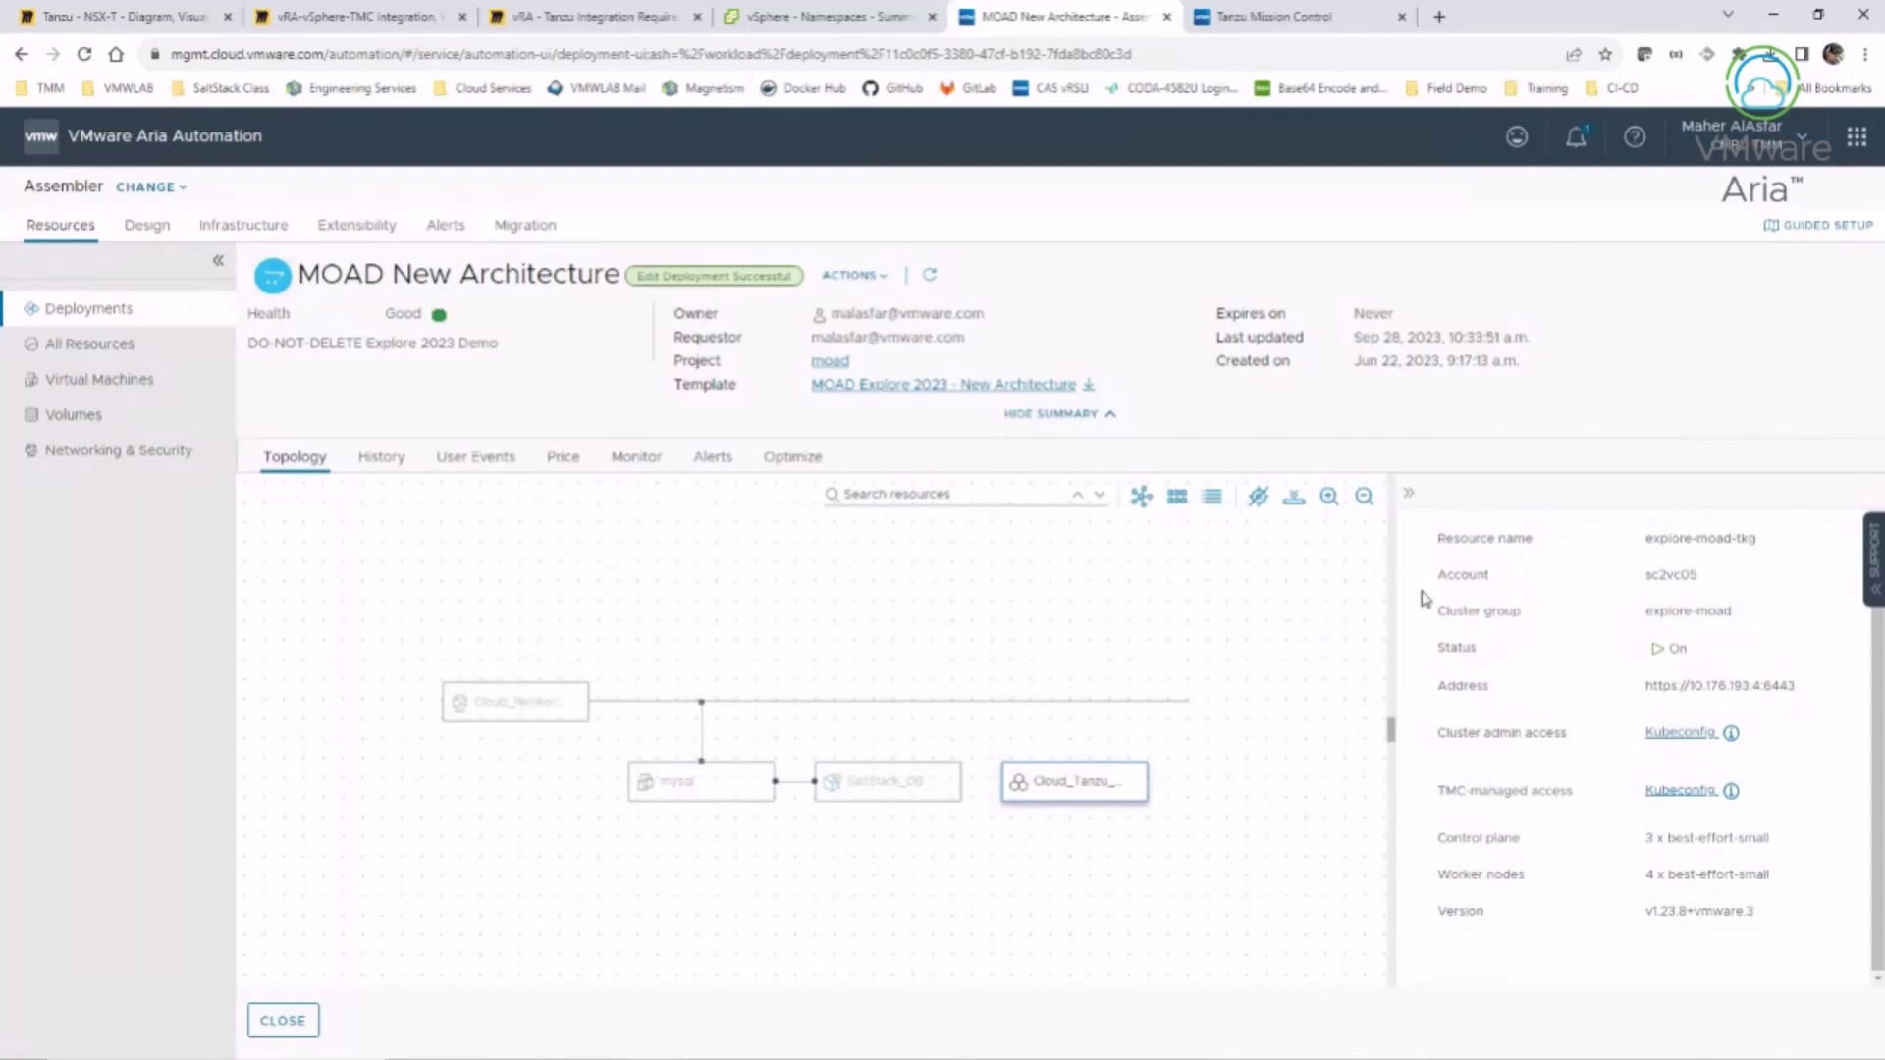
drag(1449, 734, 1539, 737)
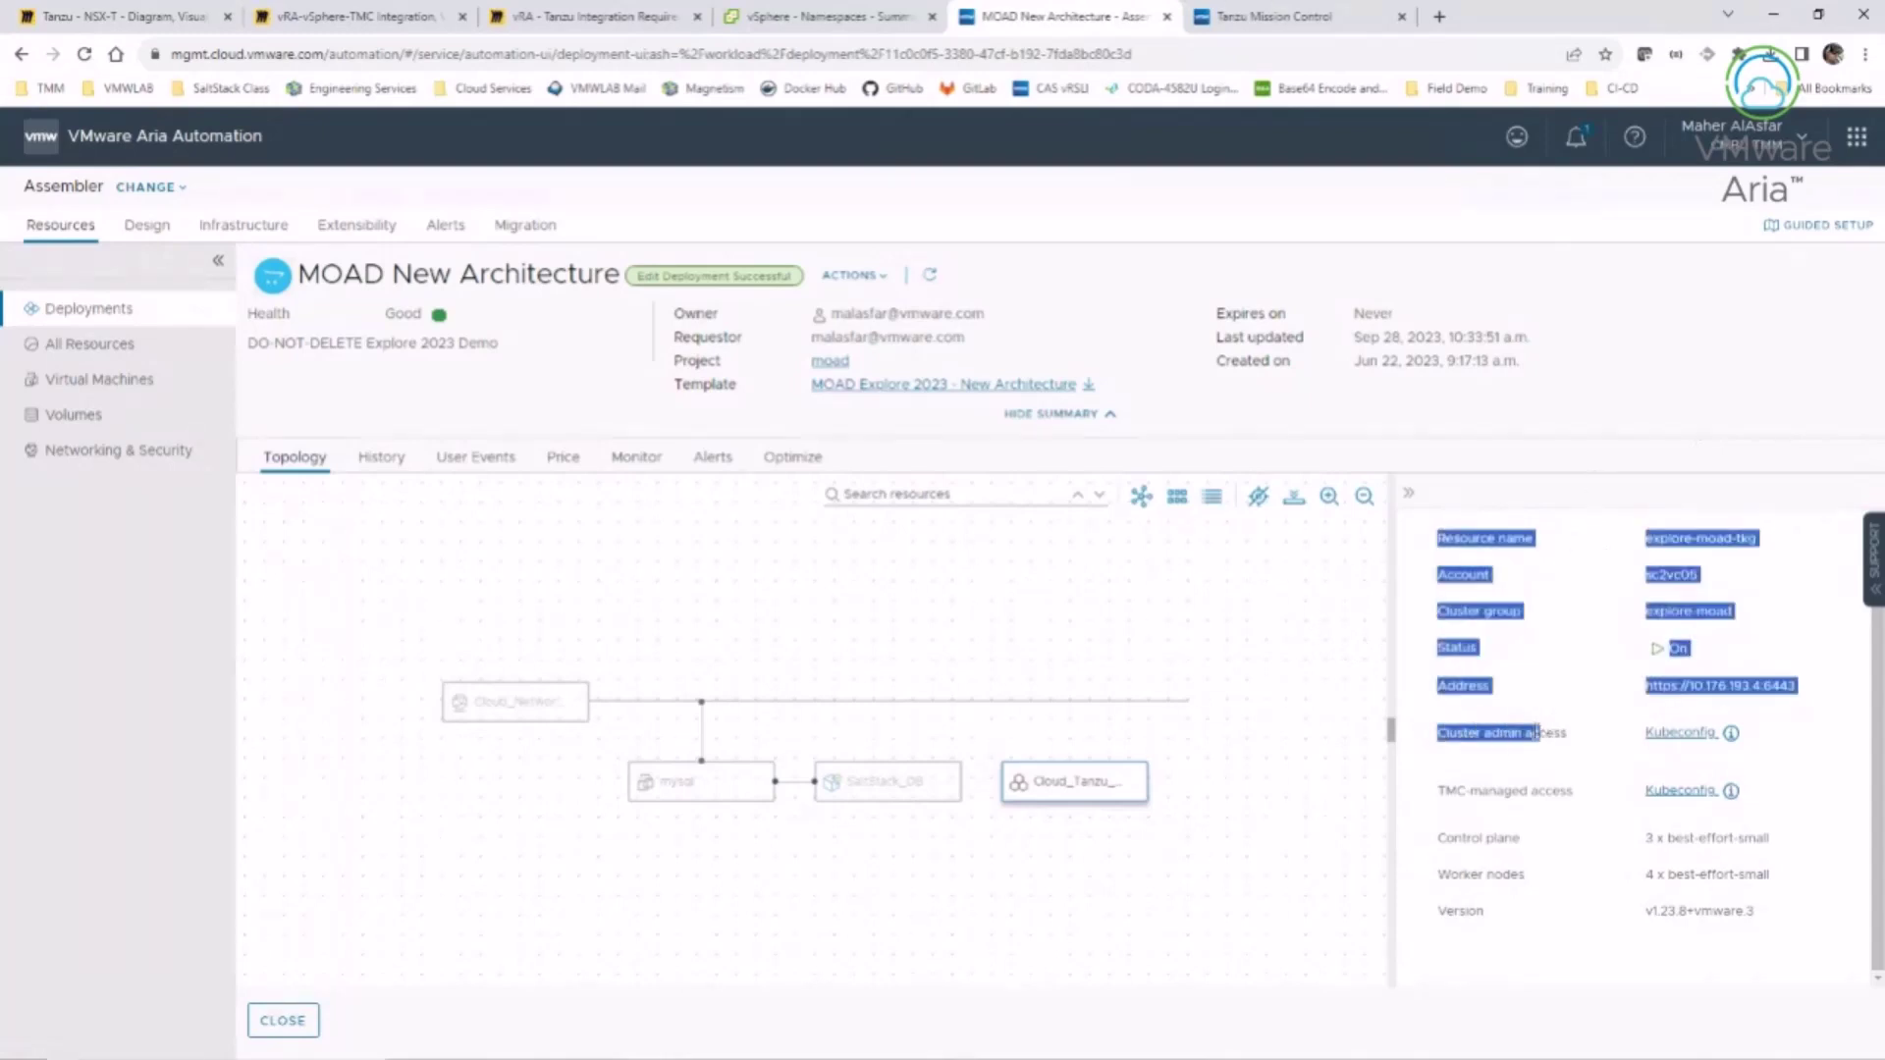
click(1399, 803)
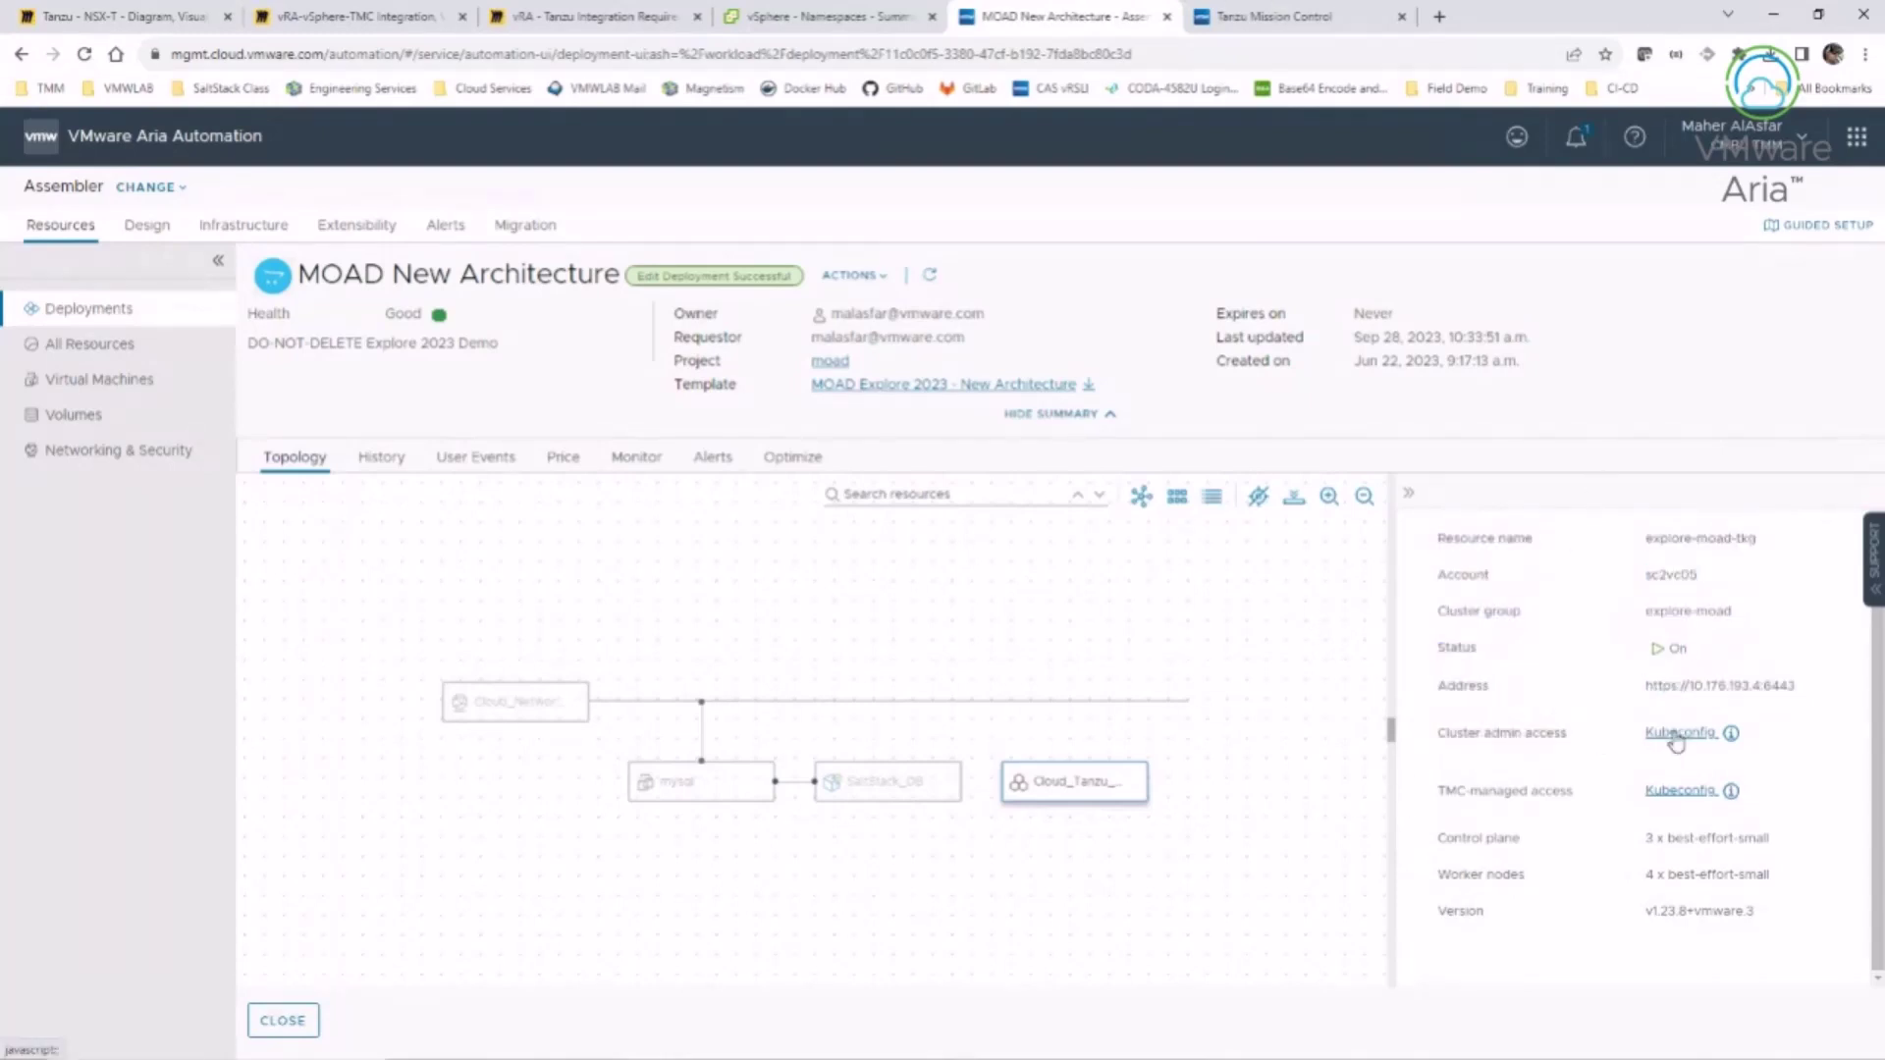
mouse_move(1343, 1050)
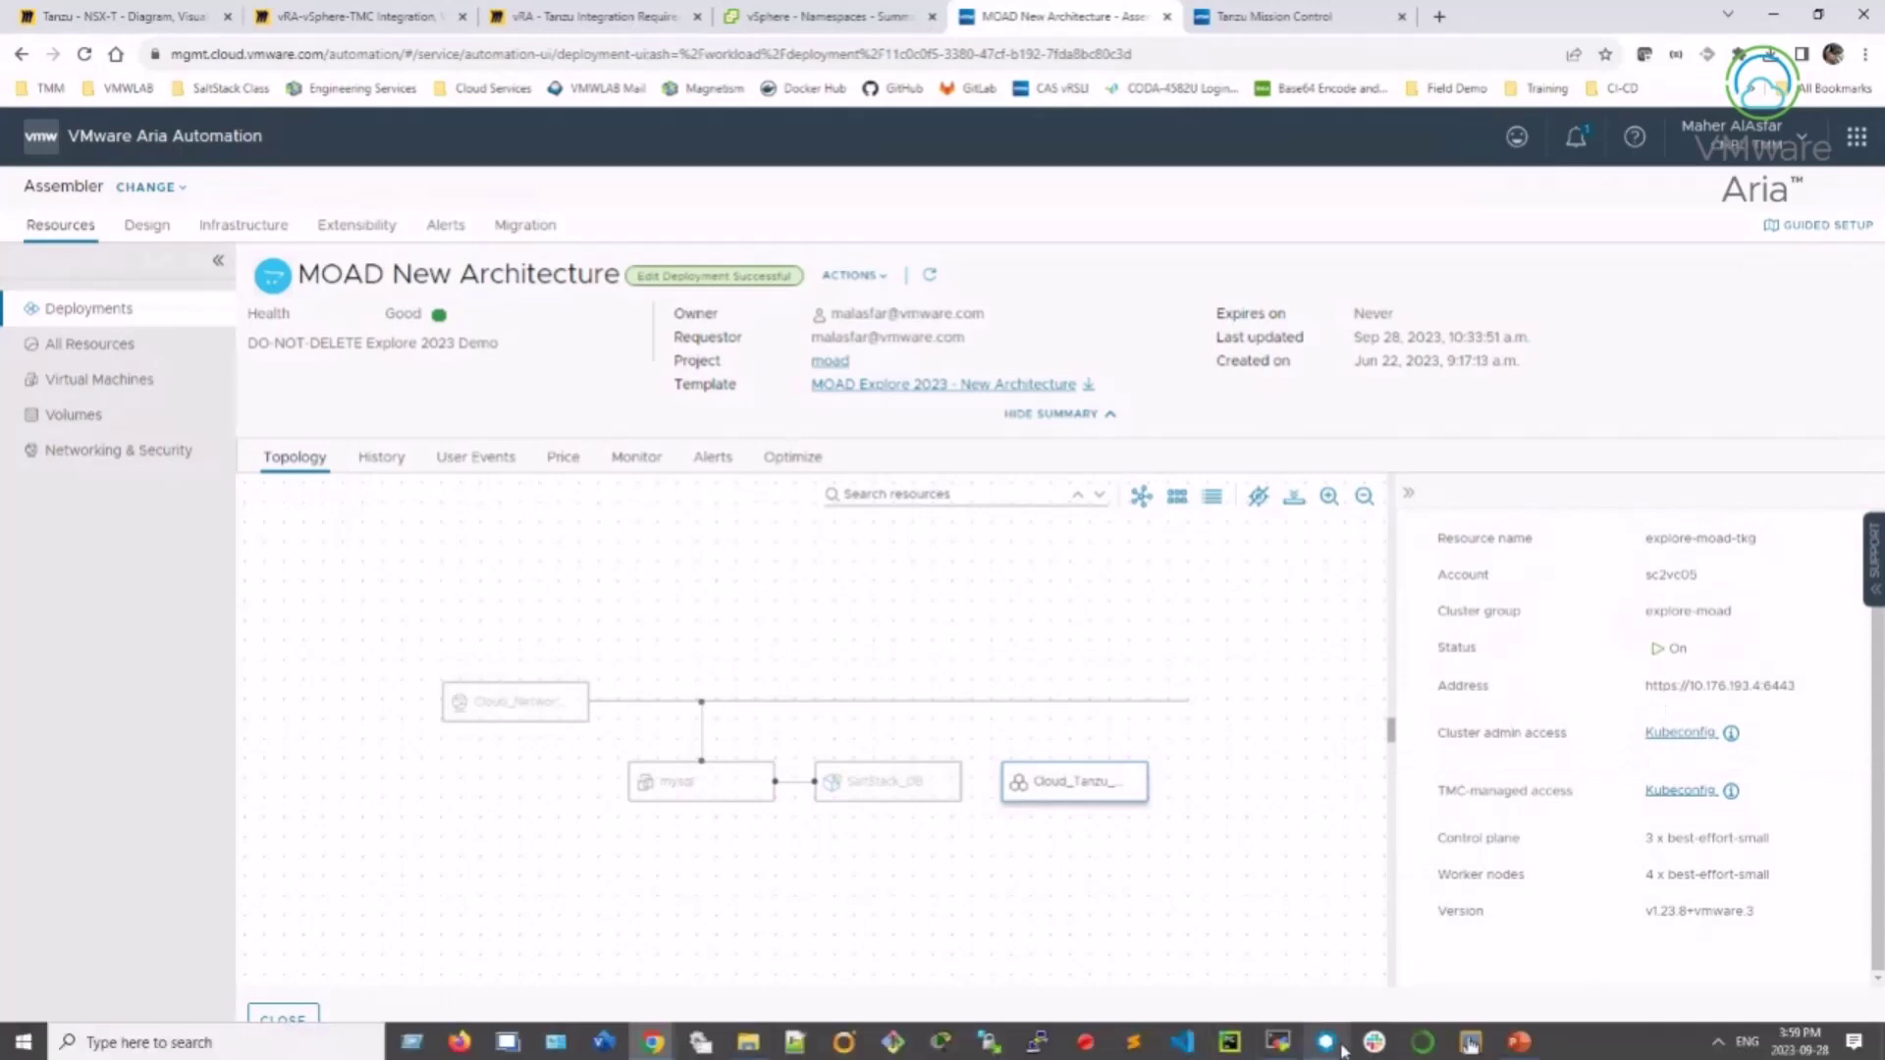
click(1276, 1043)
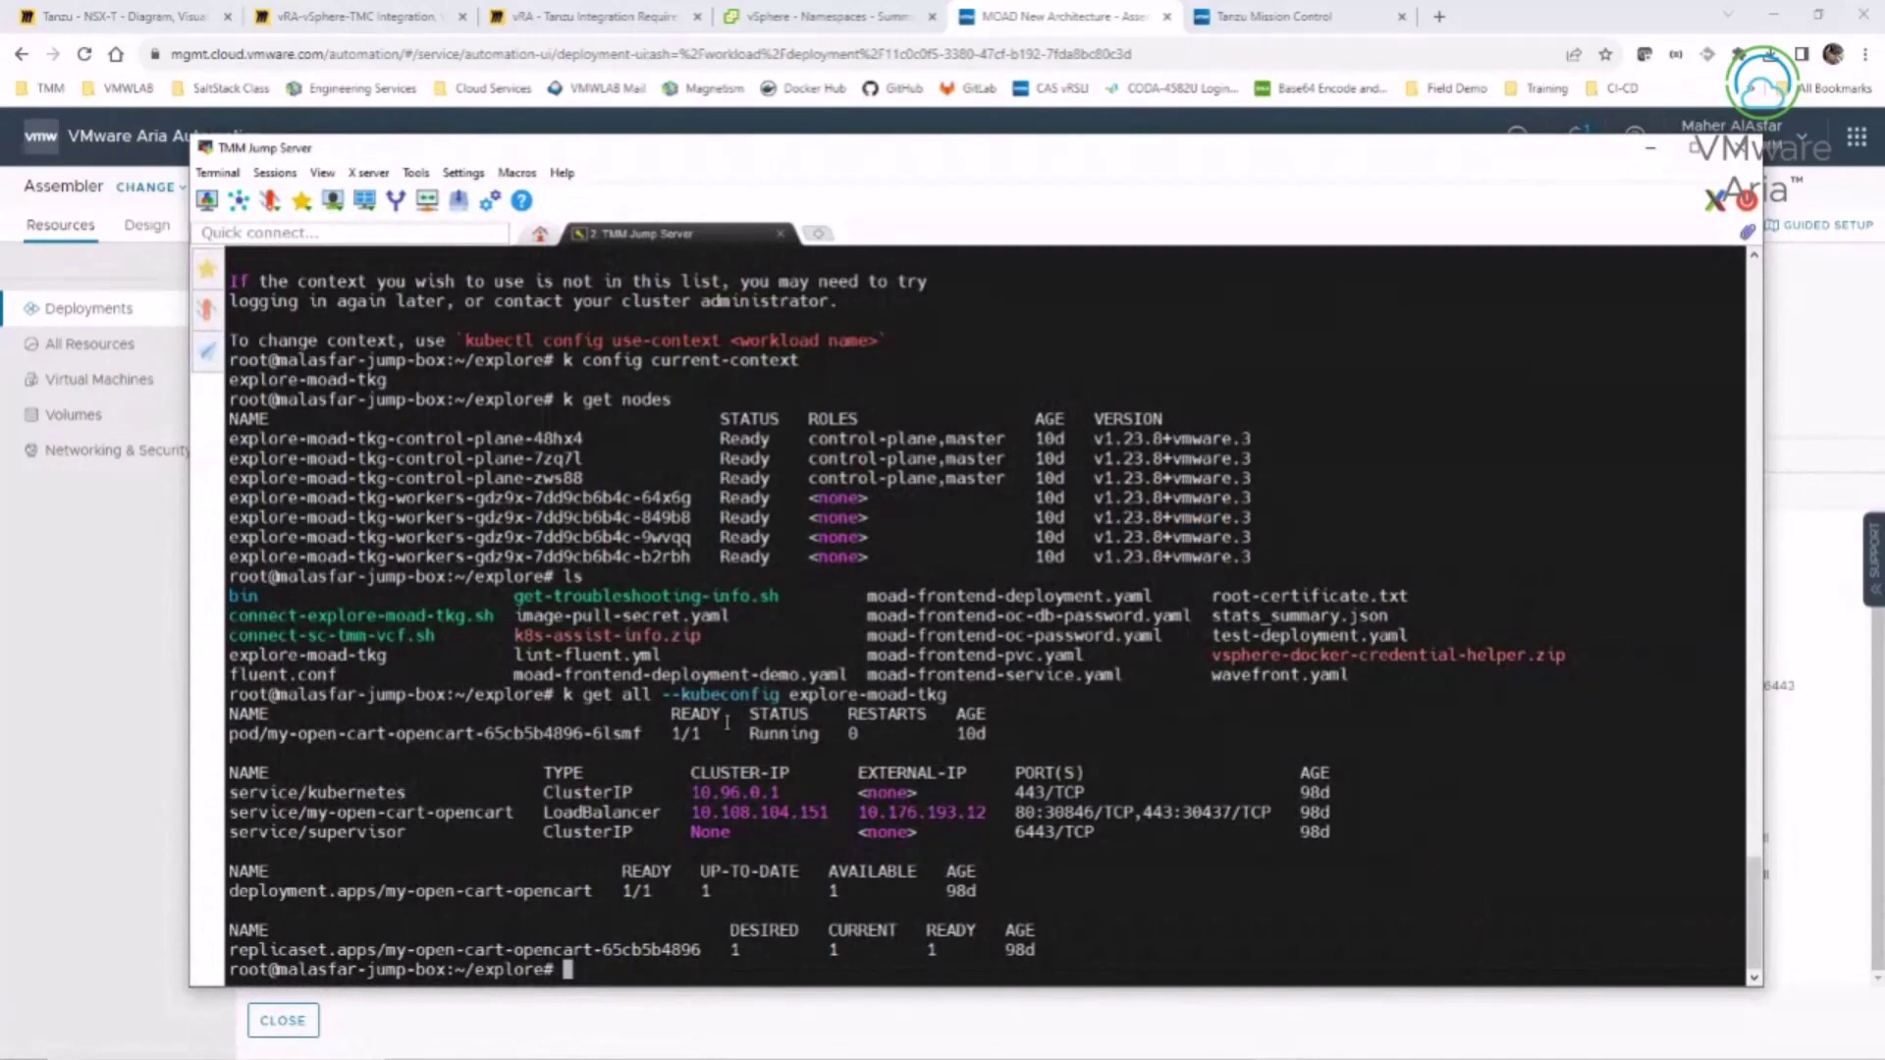
- Clear the terminal and rerun k get all --kubeconfig explore-moad-tkg, highlighting the my-open-cart-opencart pod in the output
text(k)
key(BackSpace)
key(BackSpace)
text(clear)
key(Return)
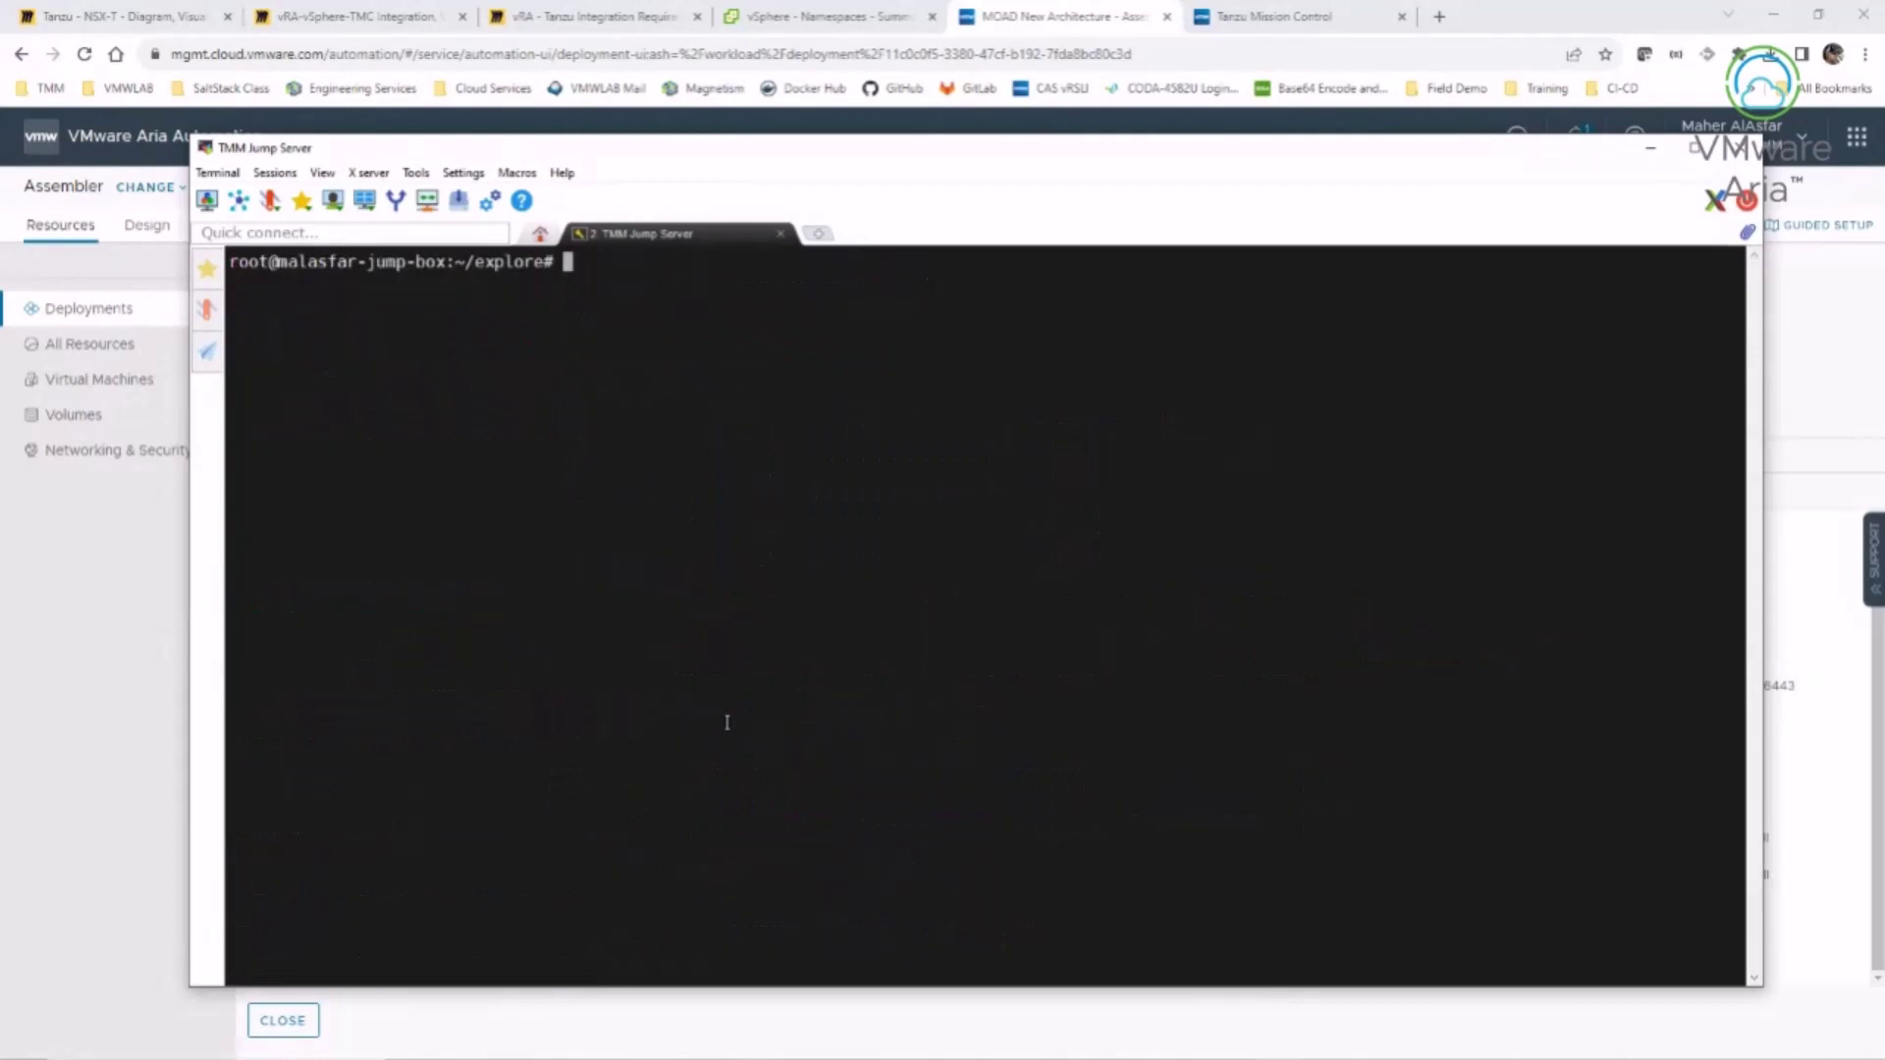
text(k get all --kubeconfig explore-moad-tkg)
key(Return)
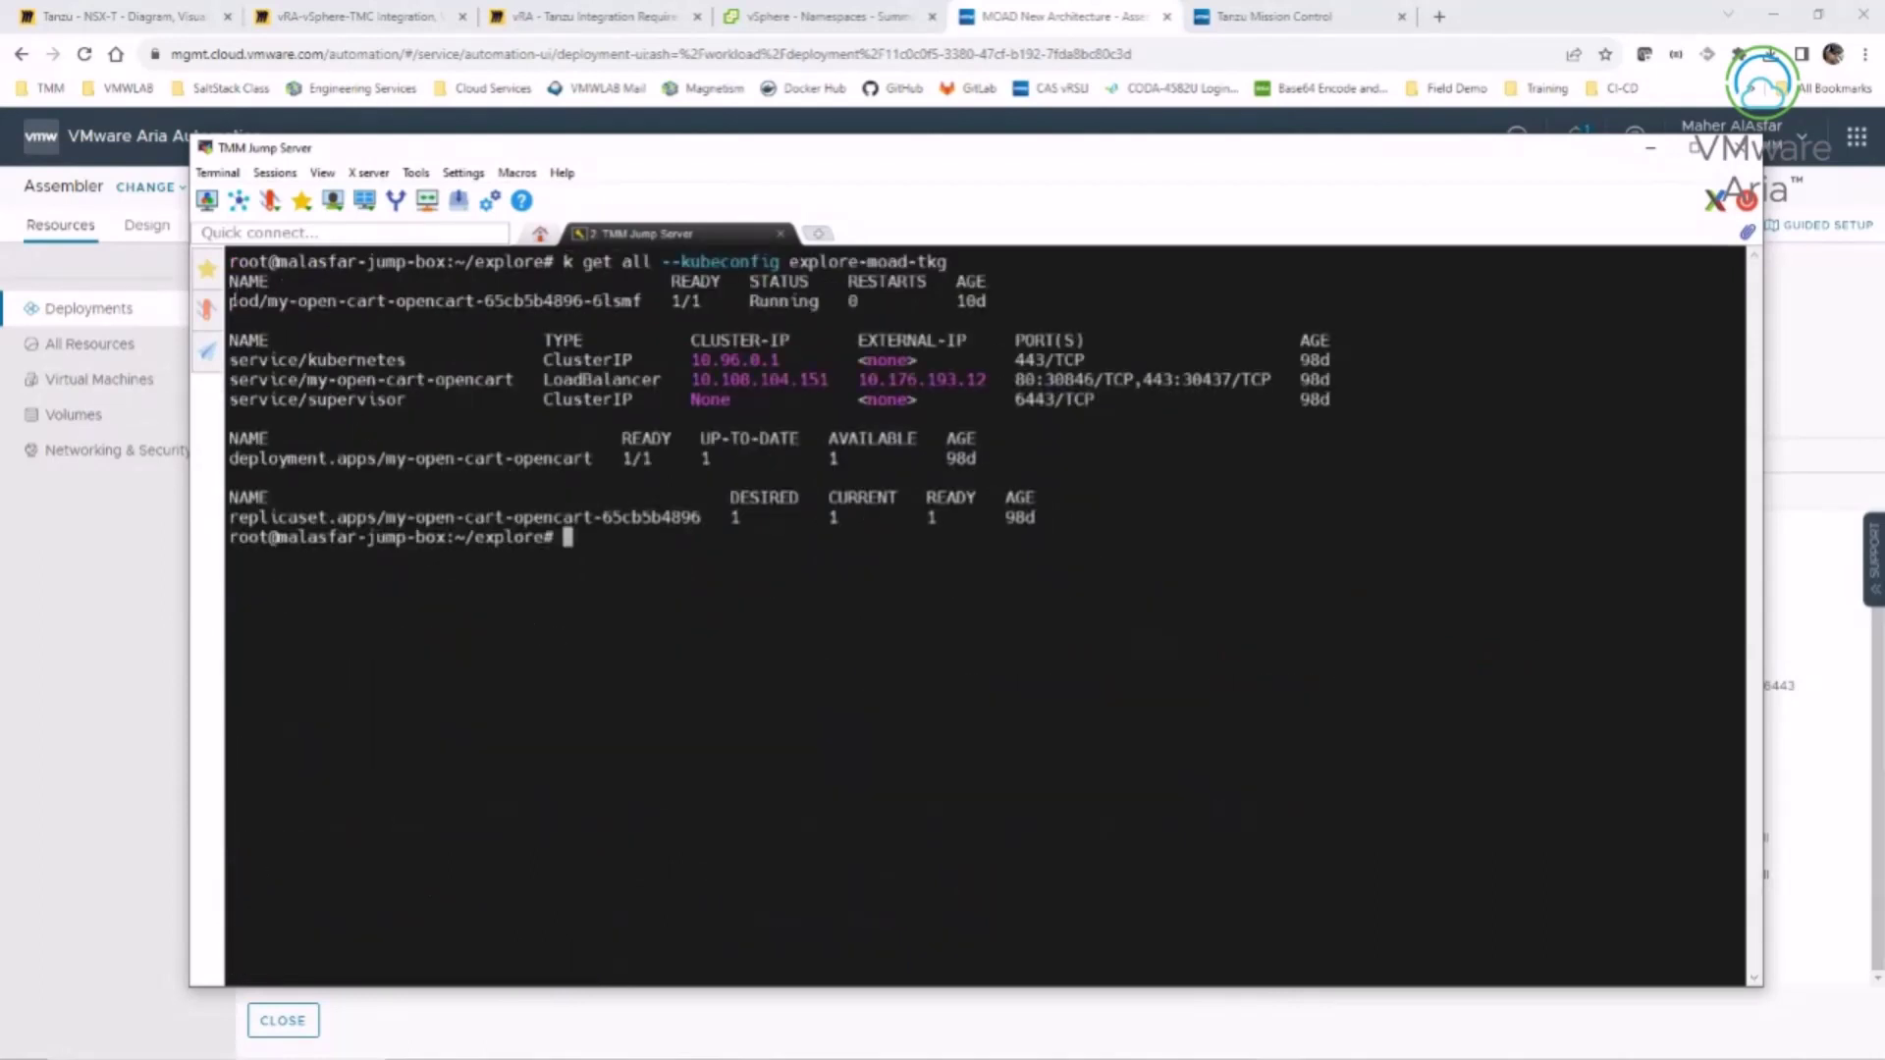
drag(230, 301, 648, 301)
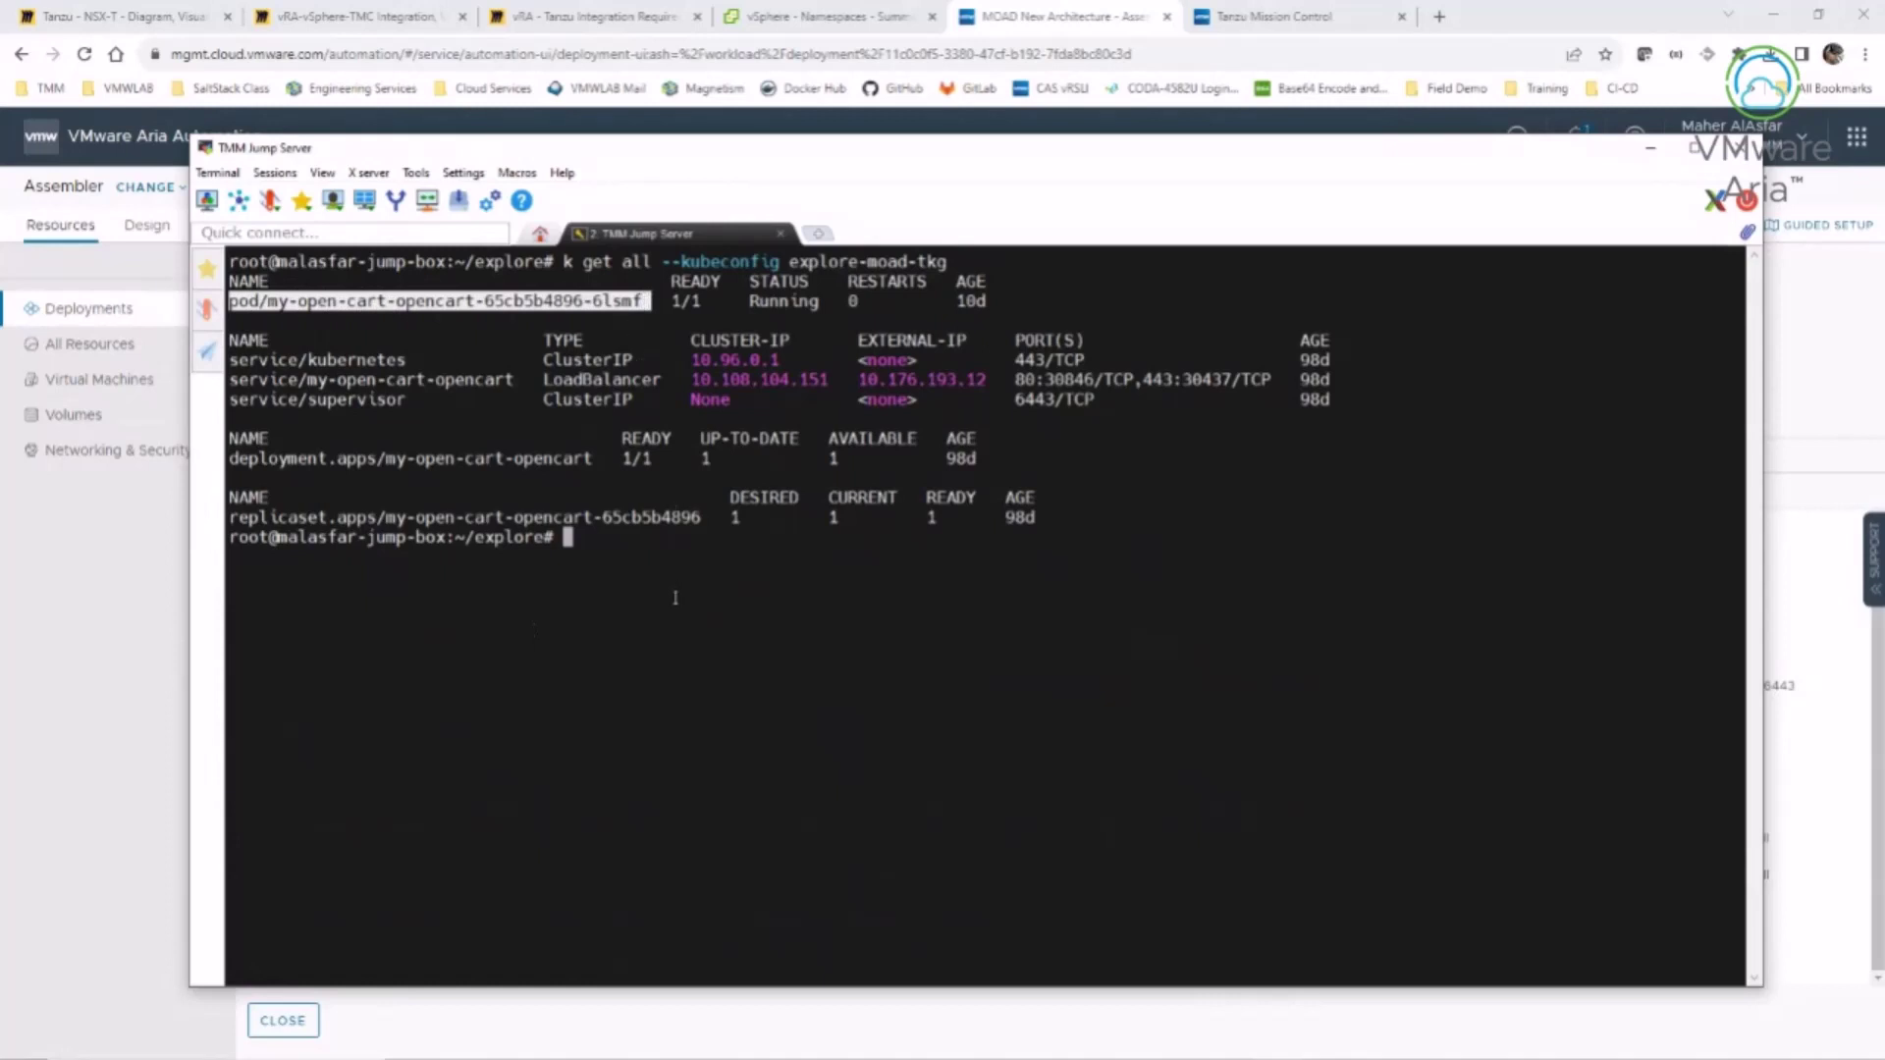
click(675, 597)
- Open moad-frontend-deployment.yaml in the vi editor
text(vi )
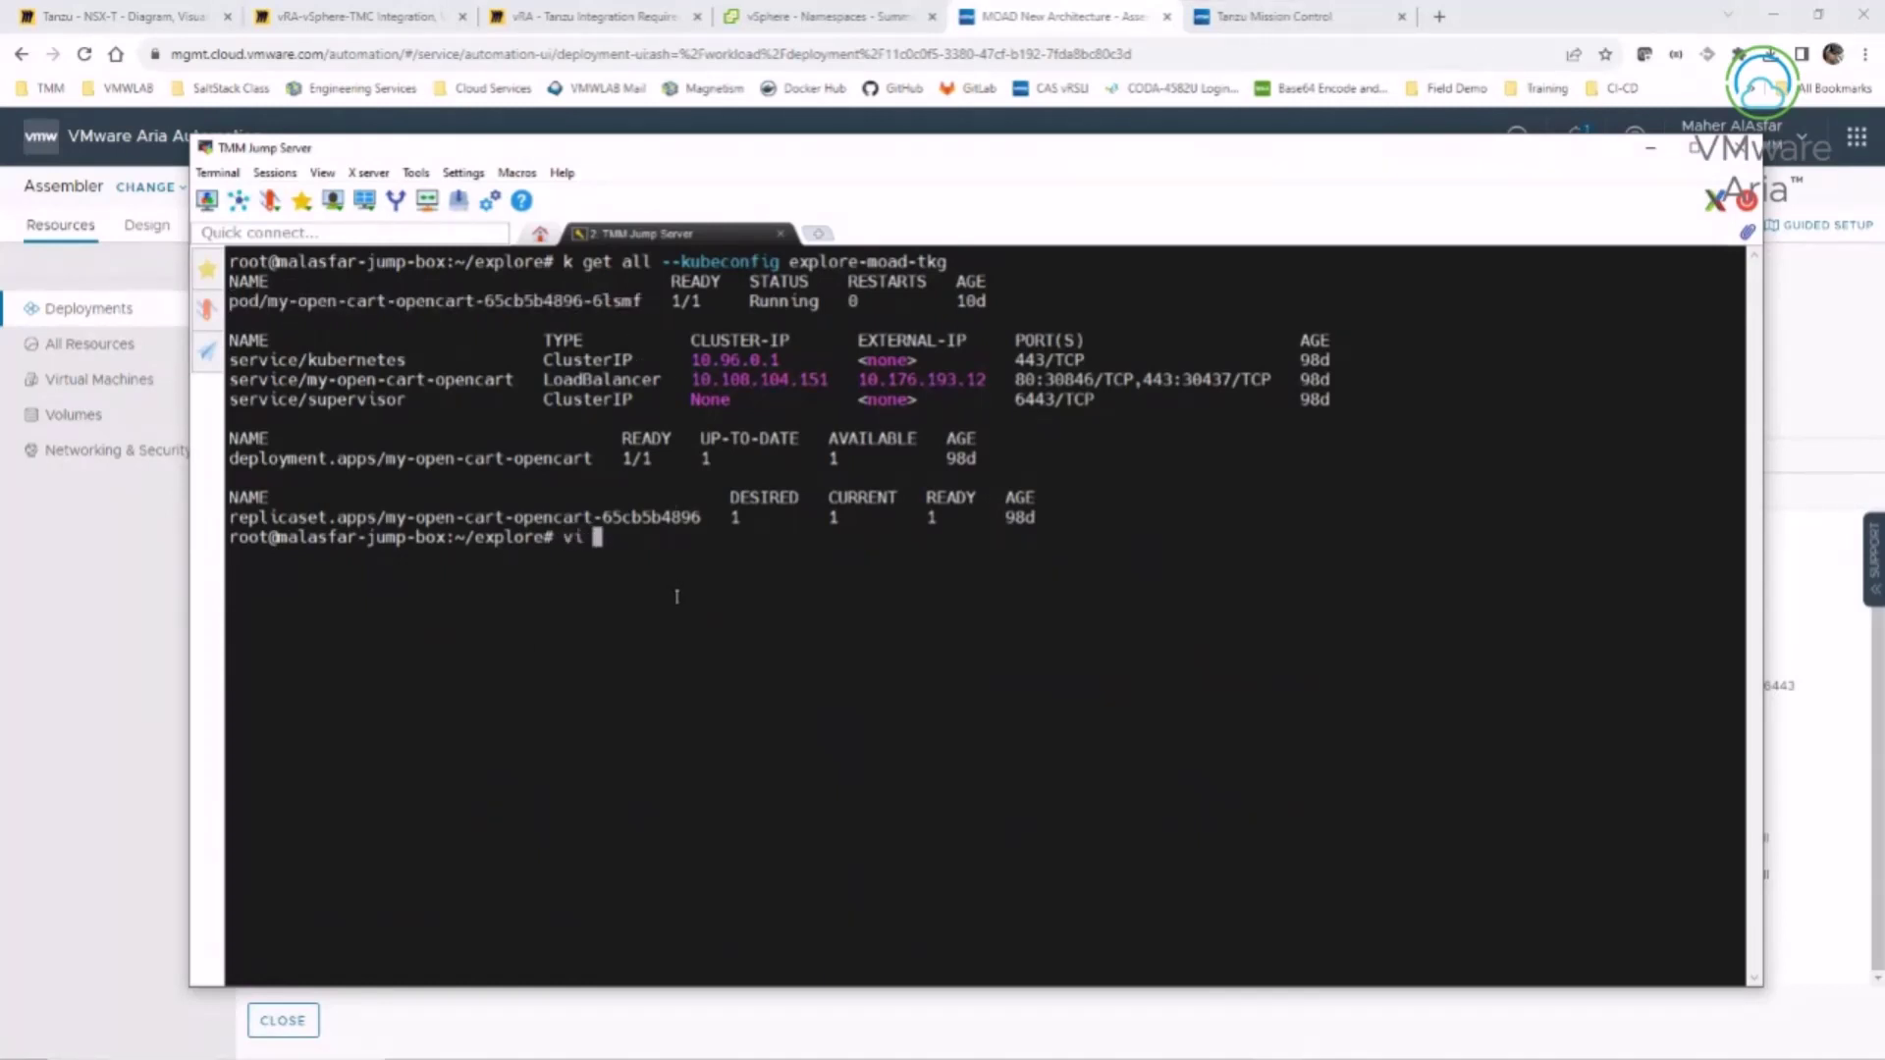
text(moad-frontend-)
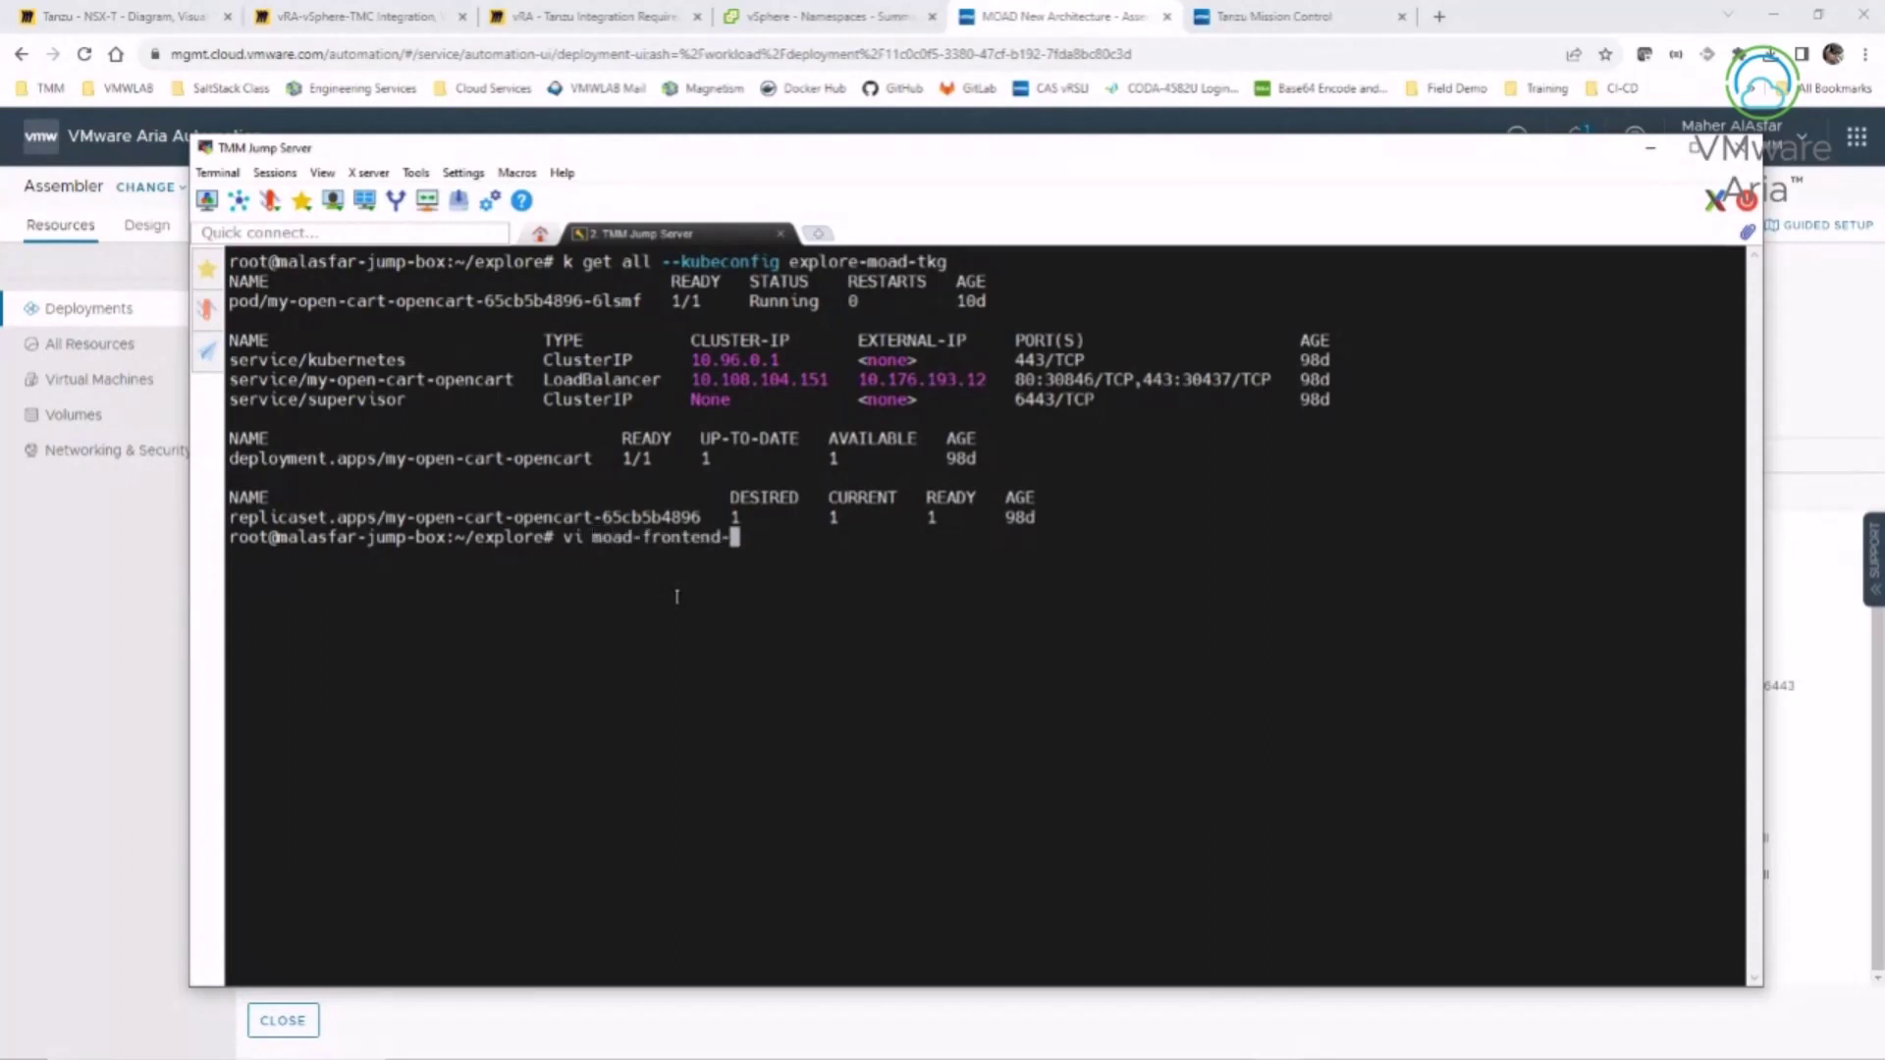
text(f)
key(BackSpace)
text(deployment.yaml)
key(Return)
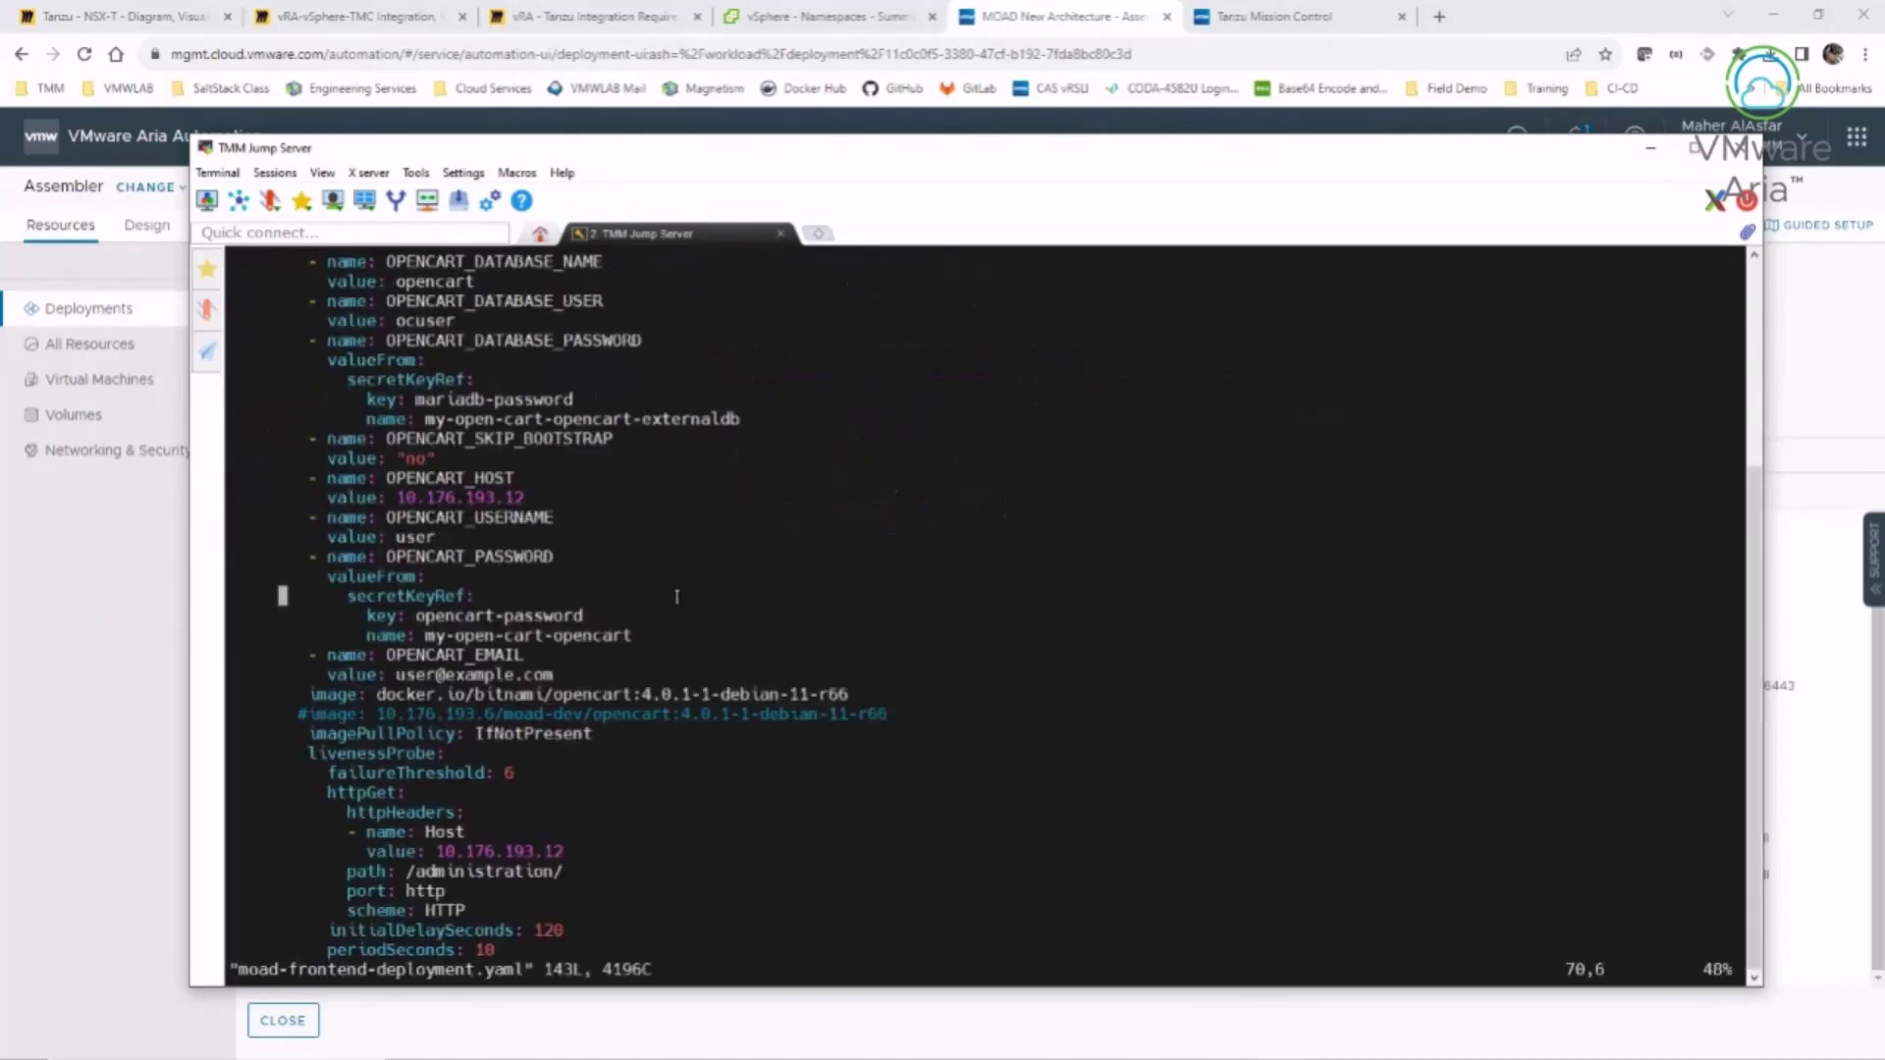
- Examine the frontend manifest from its first line, highlighting the Deployment kind and reading through to the container's OpenCart database environment variables
scroll(321, 539, up, 20)
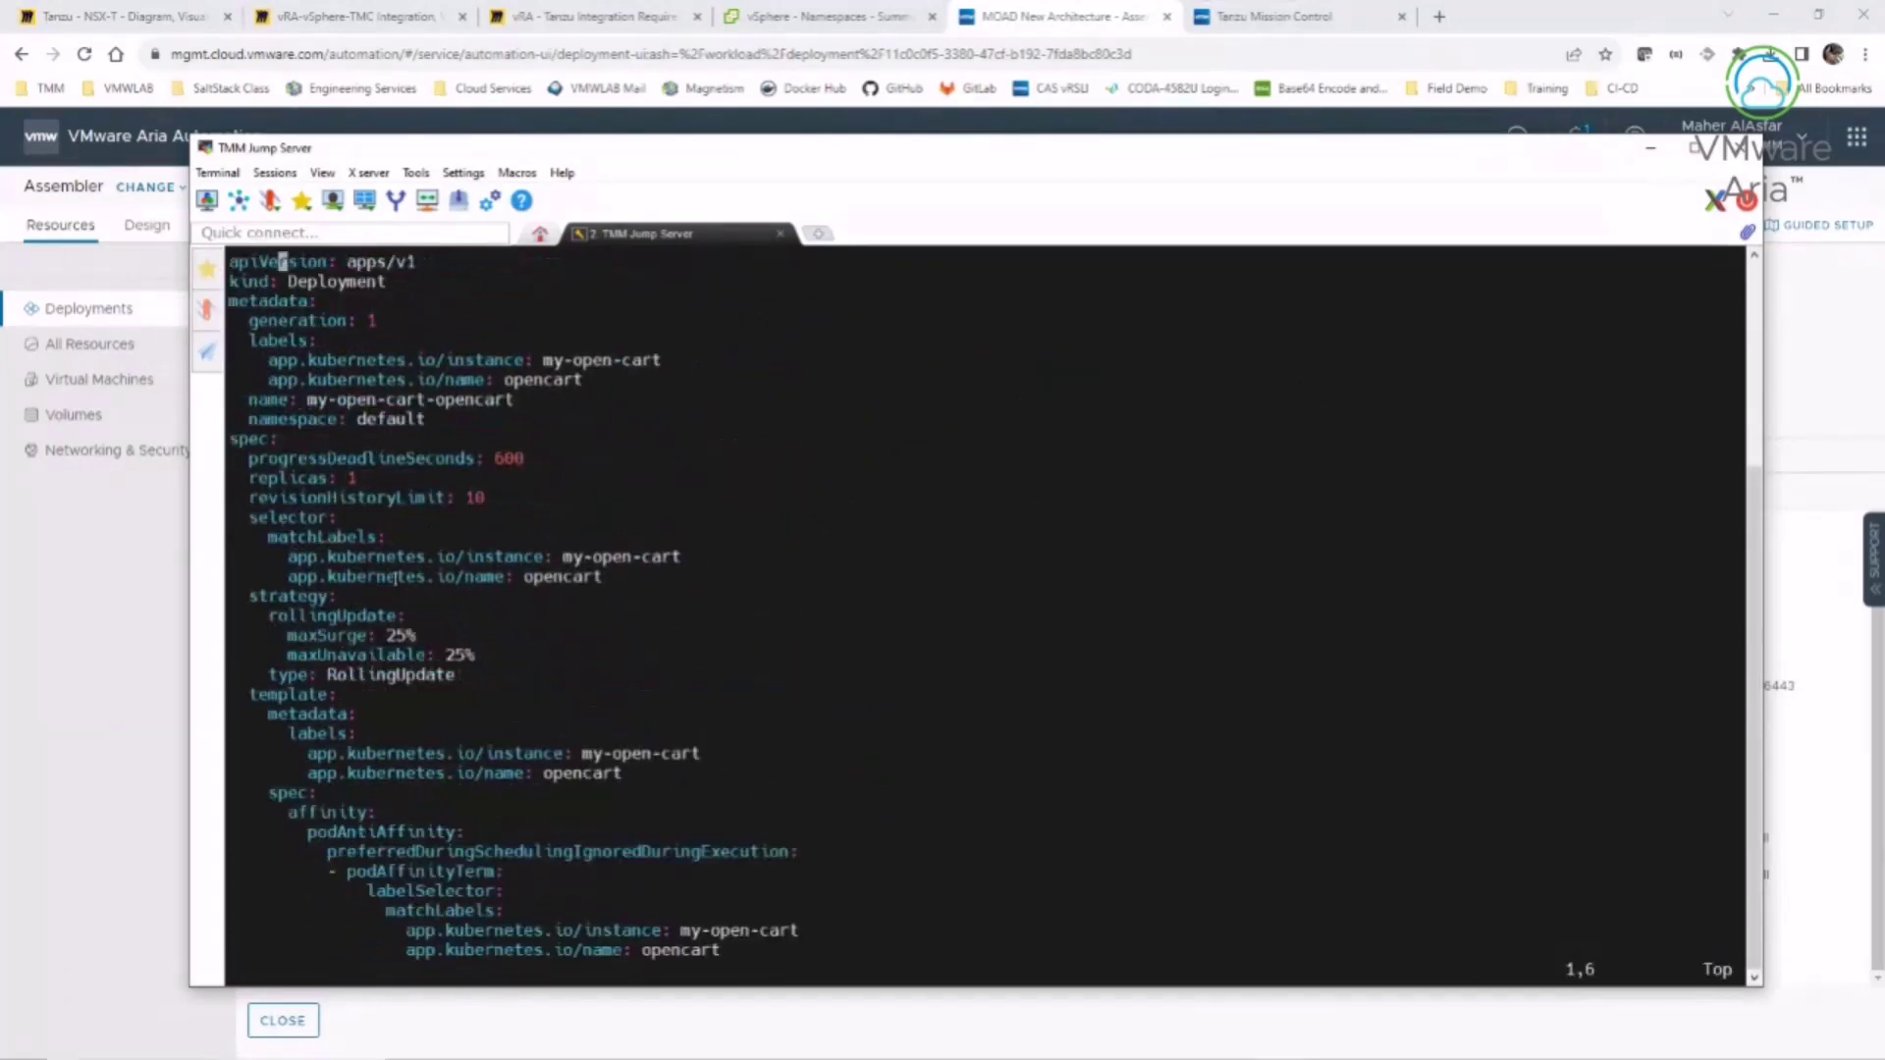
double_click(311, 284)
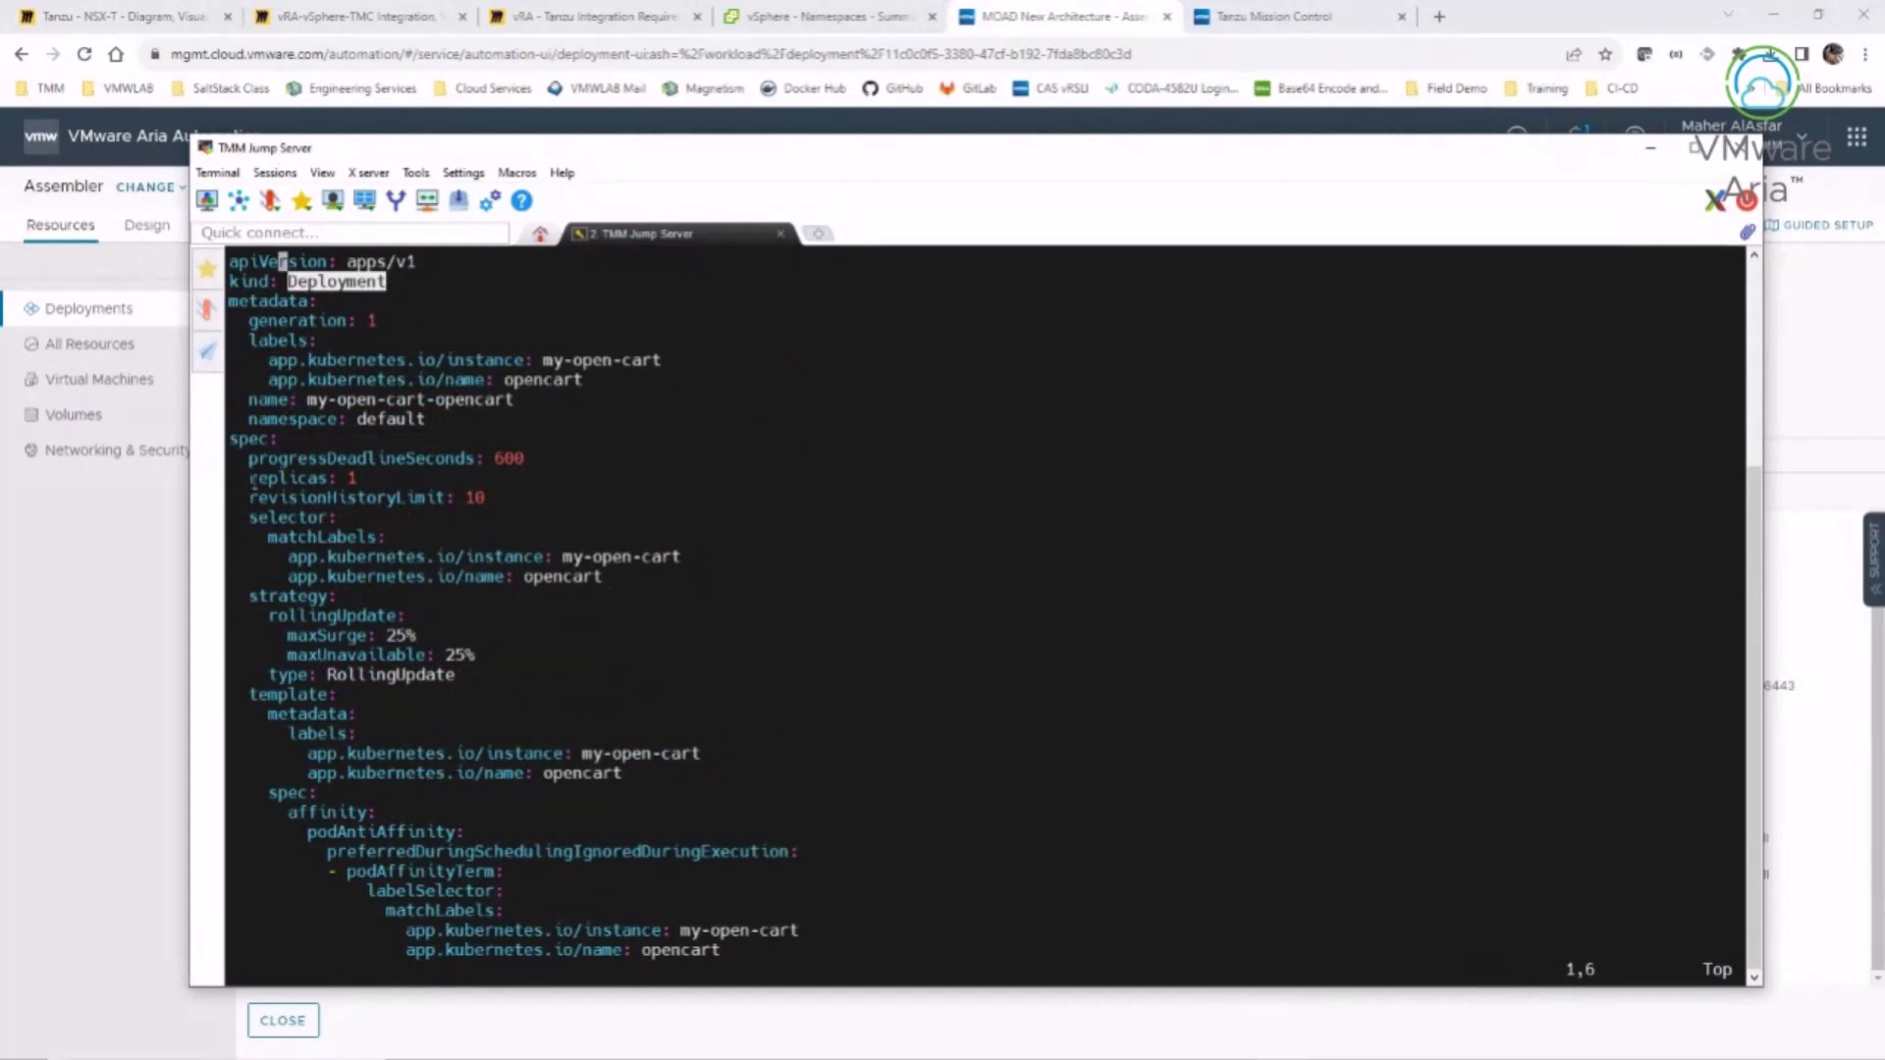
key(Down)
key(Down)
key(Down)
key(Down)
key(Down)
key(Down)
key(Down)
key(Down)
key(Down)
key(Down)
key(Down)
key(Down)
key(Down)
key(Down)
key(Down)
key(Down)
key(Down)
key(Down)
key(Down)
key(Down)
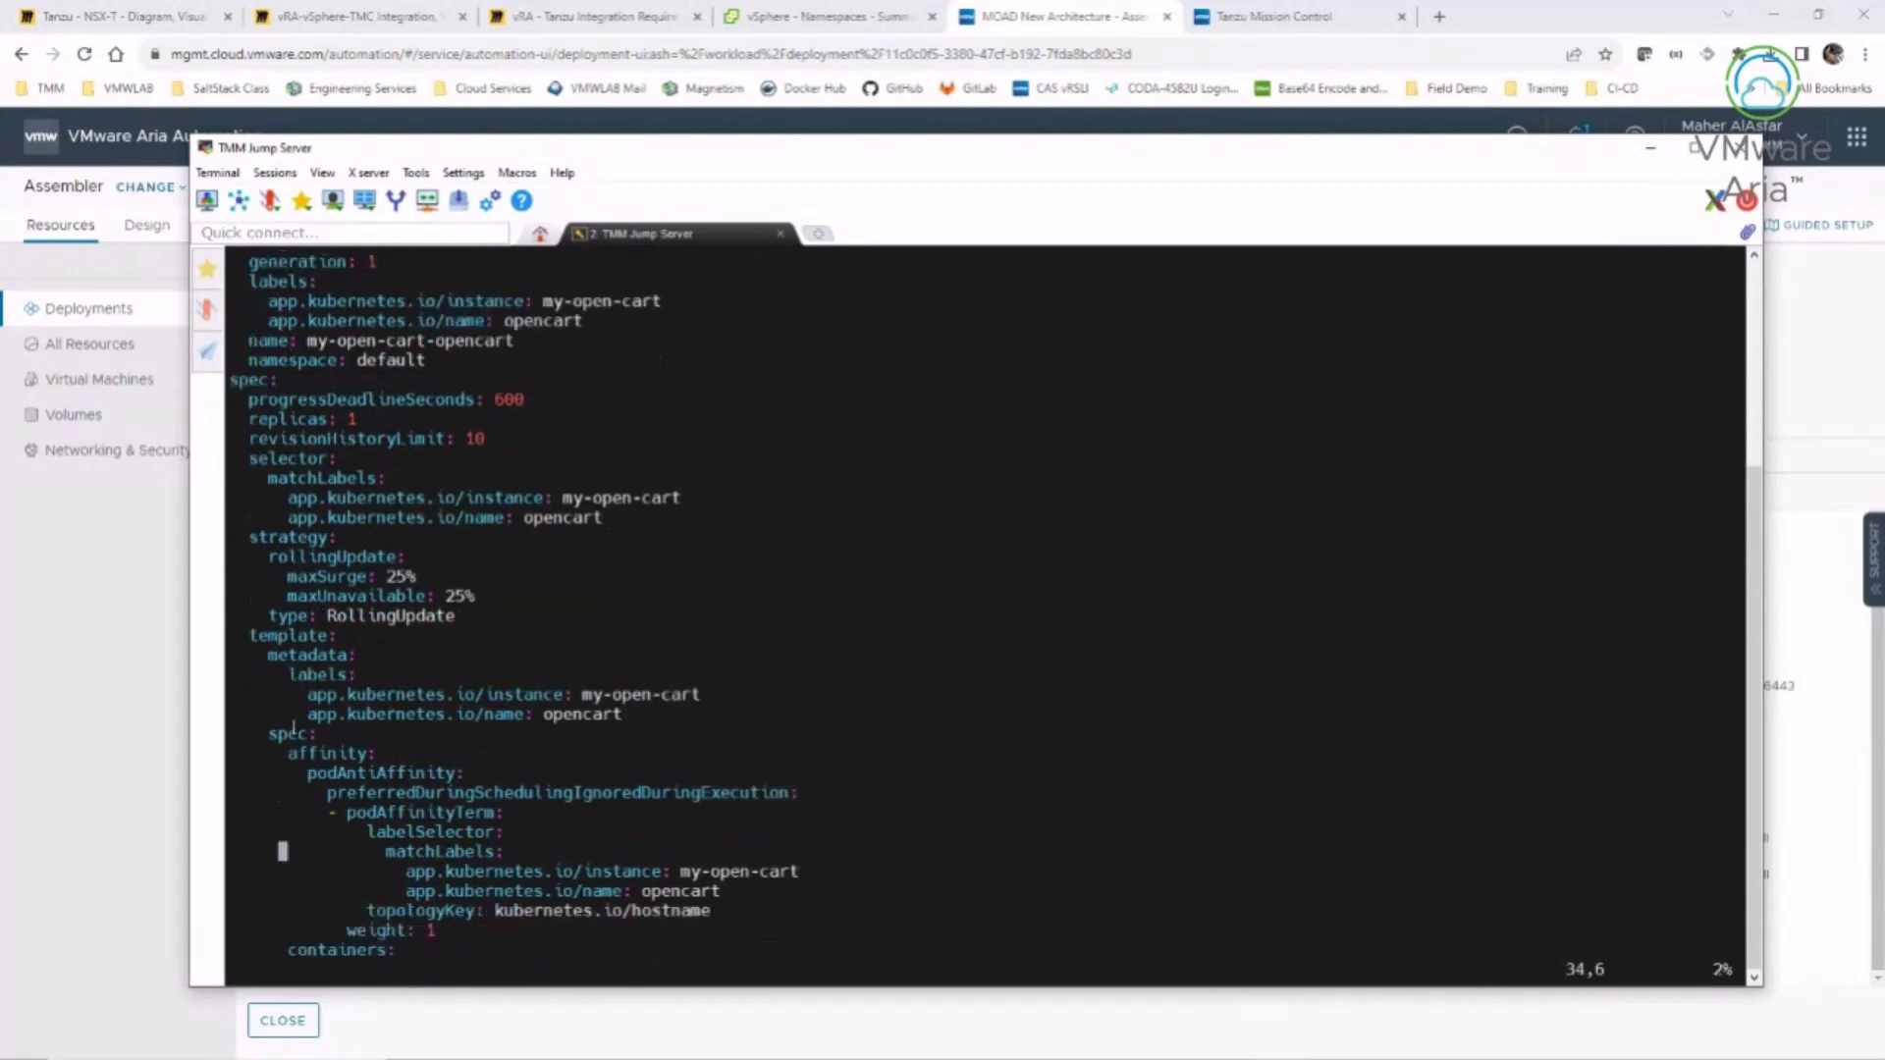
key(Down)
key(Down)
key(Down)
key(Down)
key(Down)
key(Down)
key(Down)
key(Down)
key(Down)
key(Down)
key(Down)
key(Down)
key(Down)
key(Down)
key(Down)
key(Down)
key(Down)
key(Down)
scroll(334, 606, down, 6)
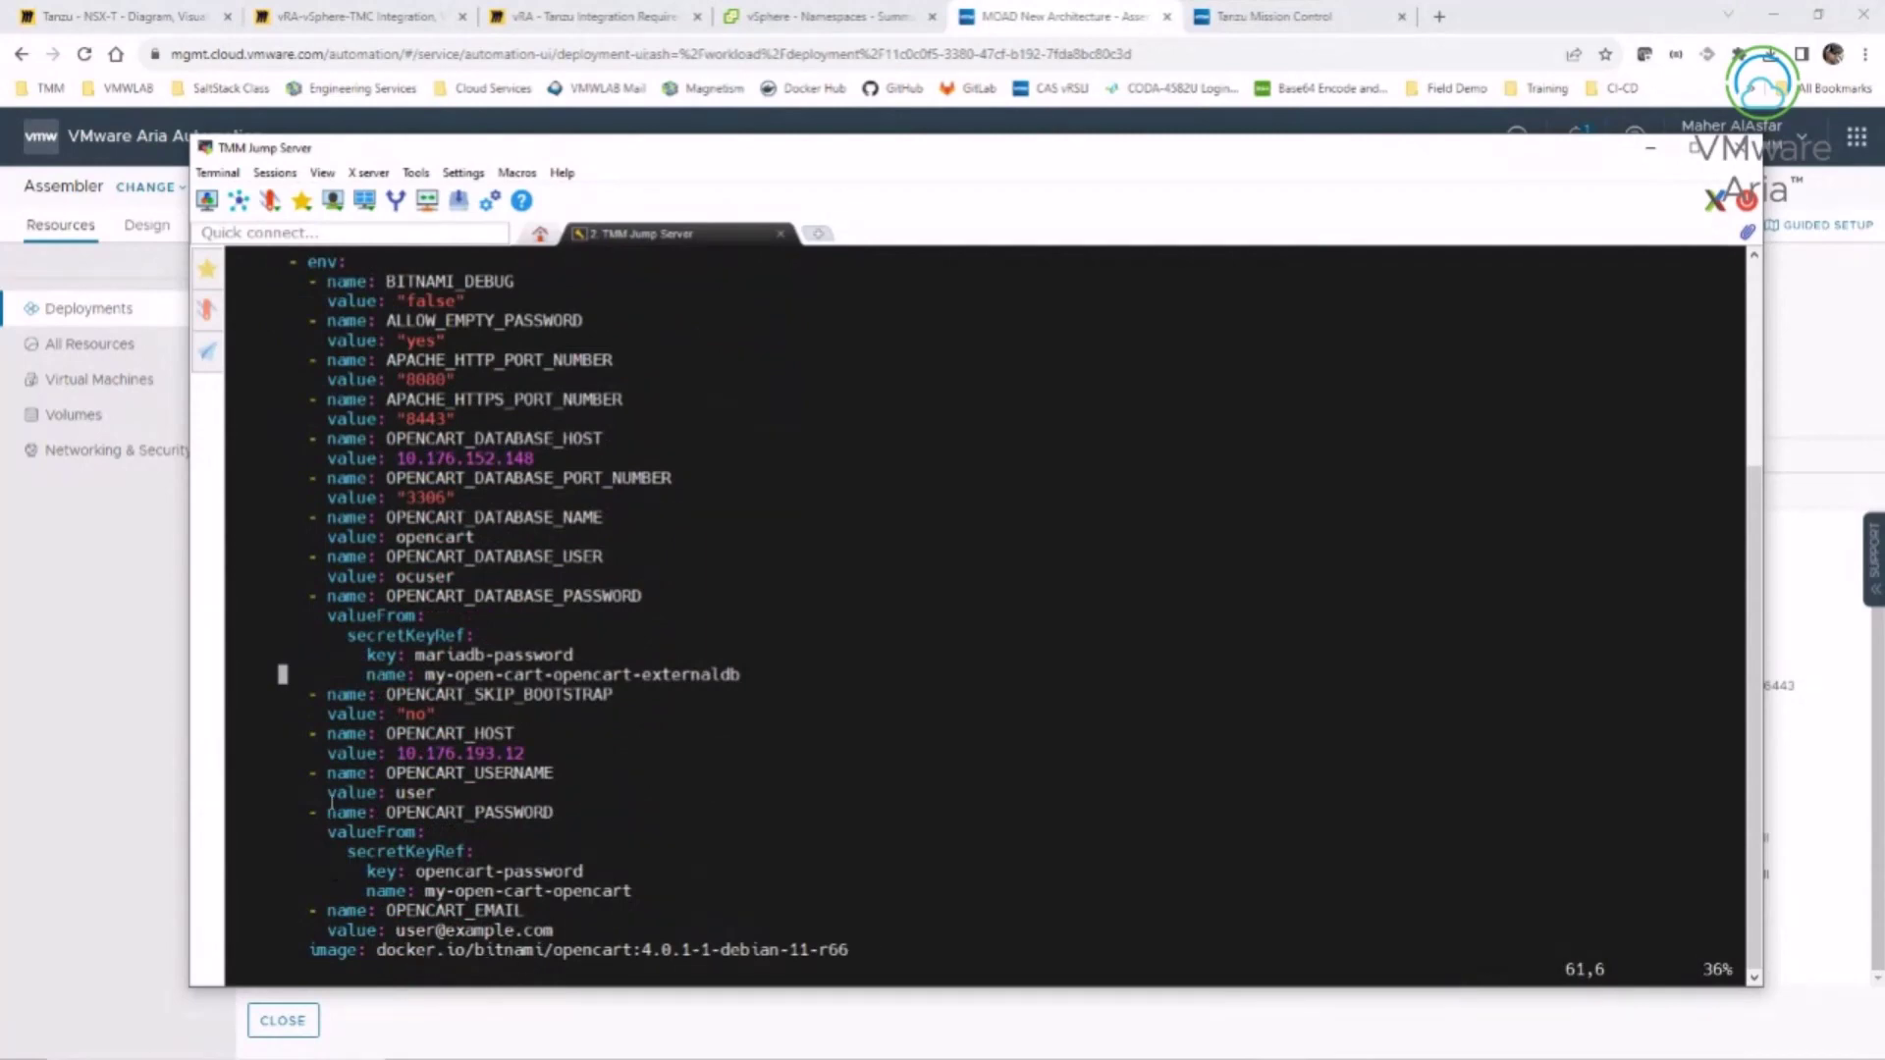
scroll(331, 803, up, 7)
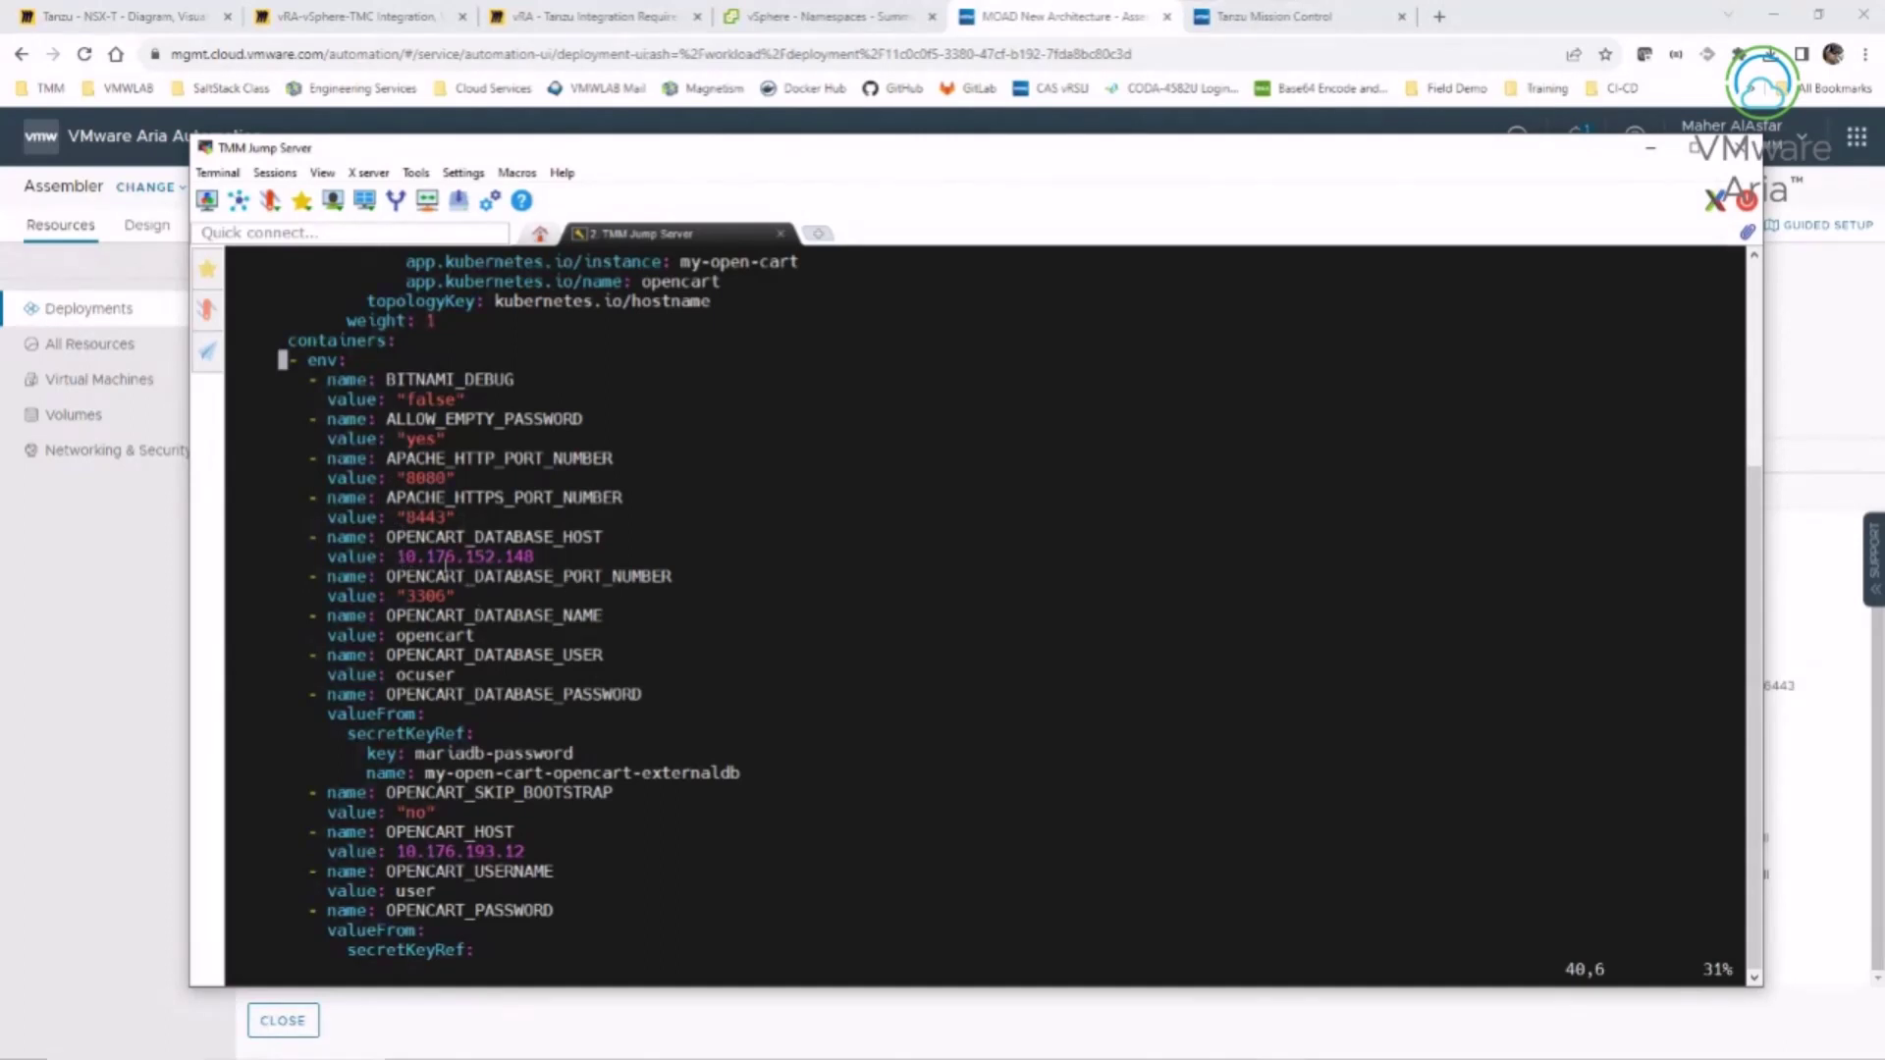
- Switch to the Aria Automation deployment, highlight the mysql machine's address in its details, and return to the TMM Jump Server terminal
click(363, 1015)
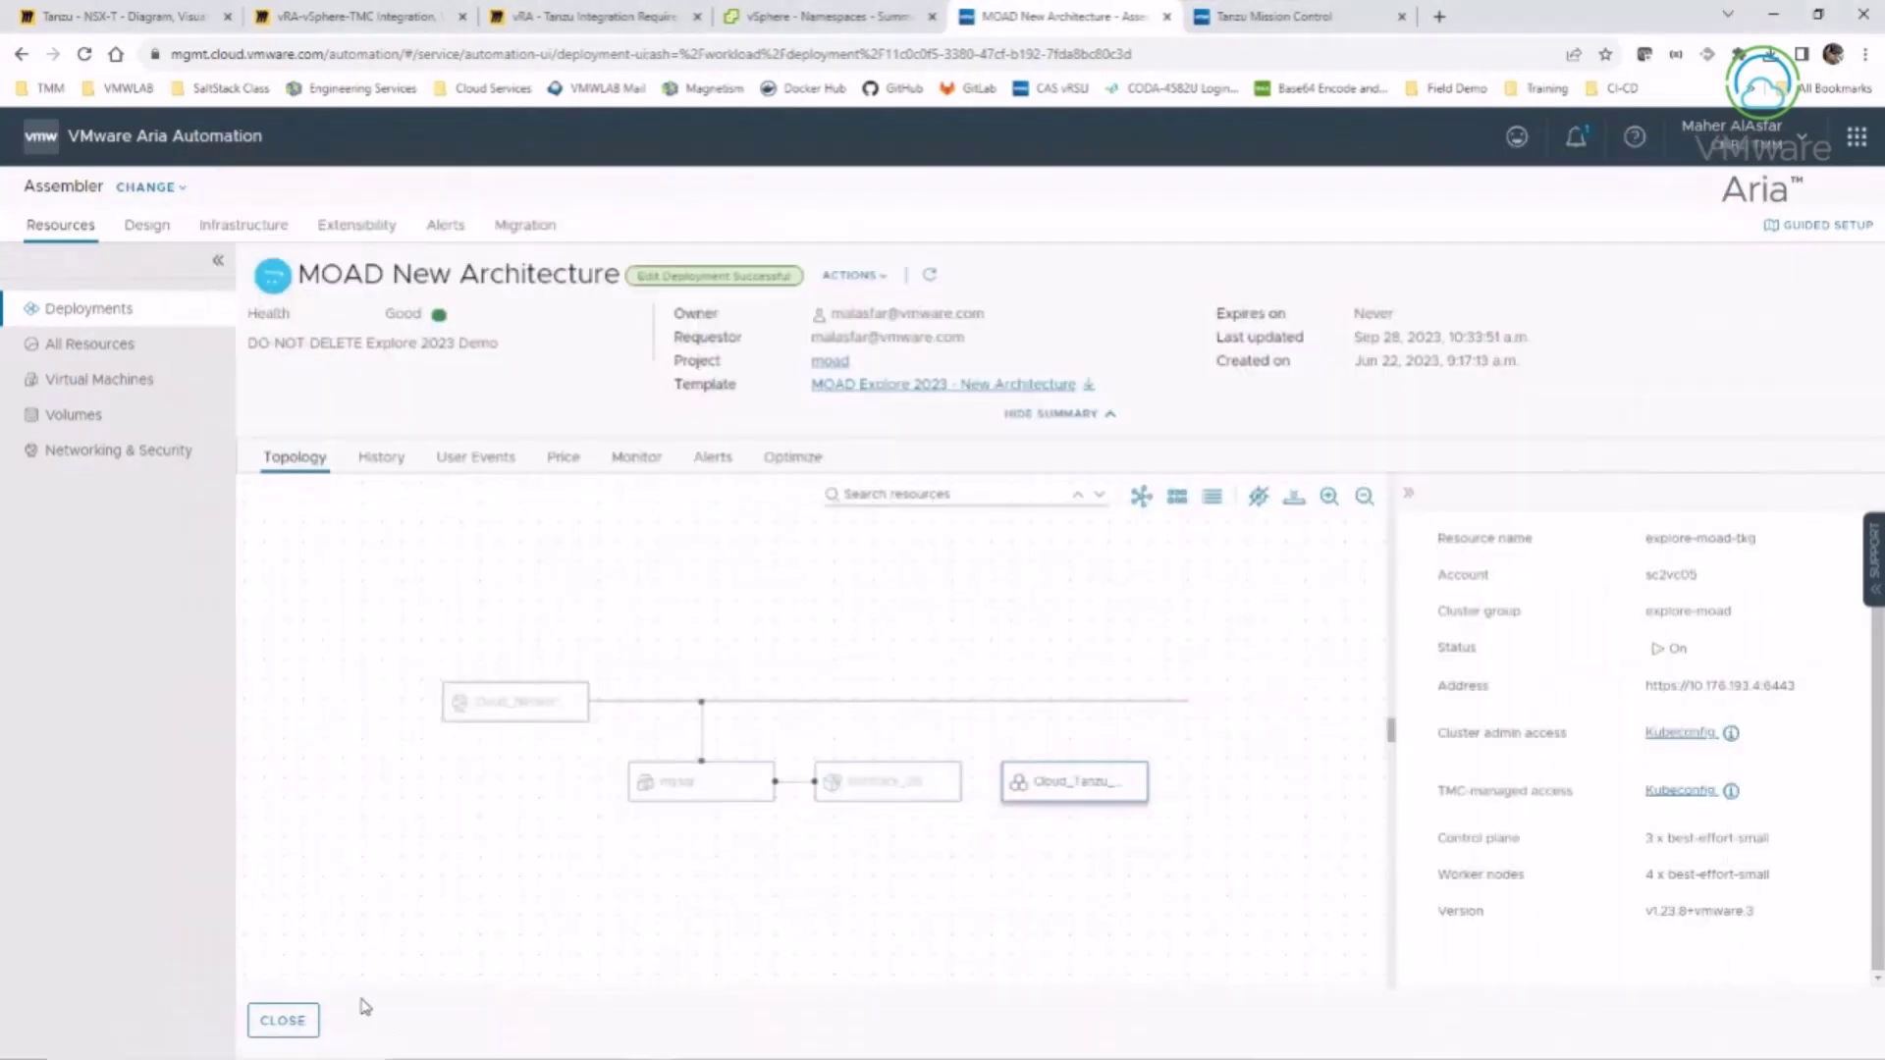
click(737, 778)
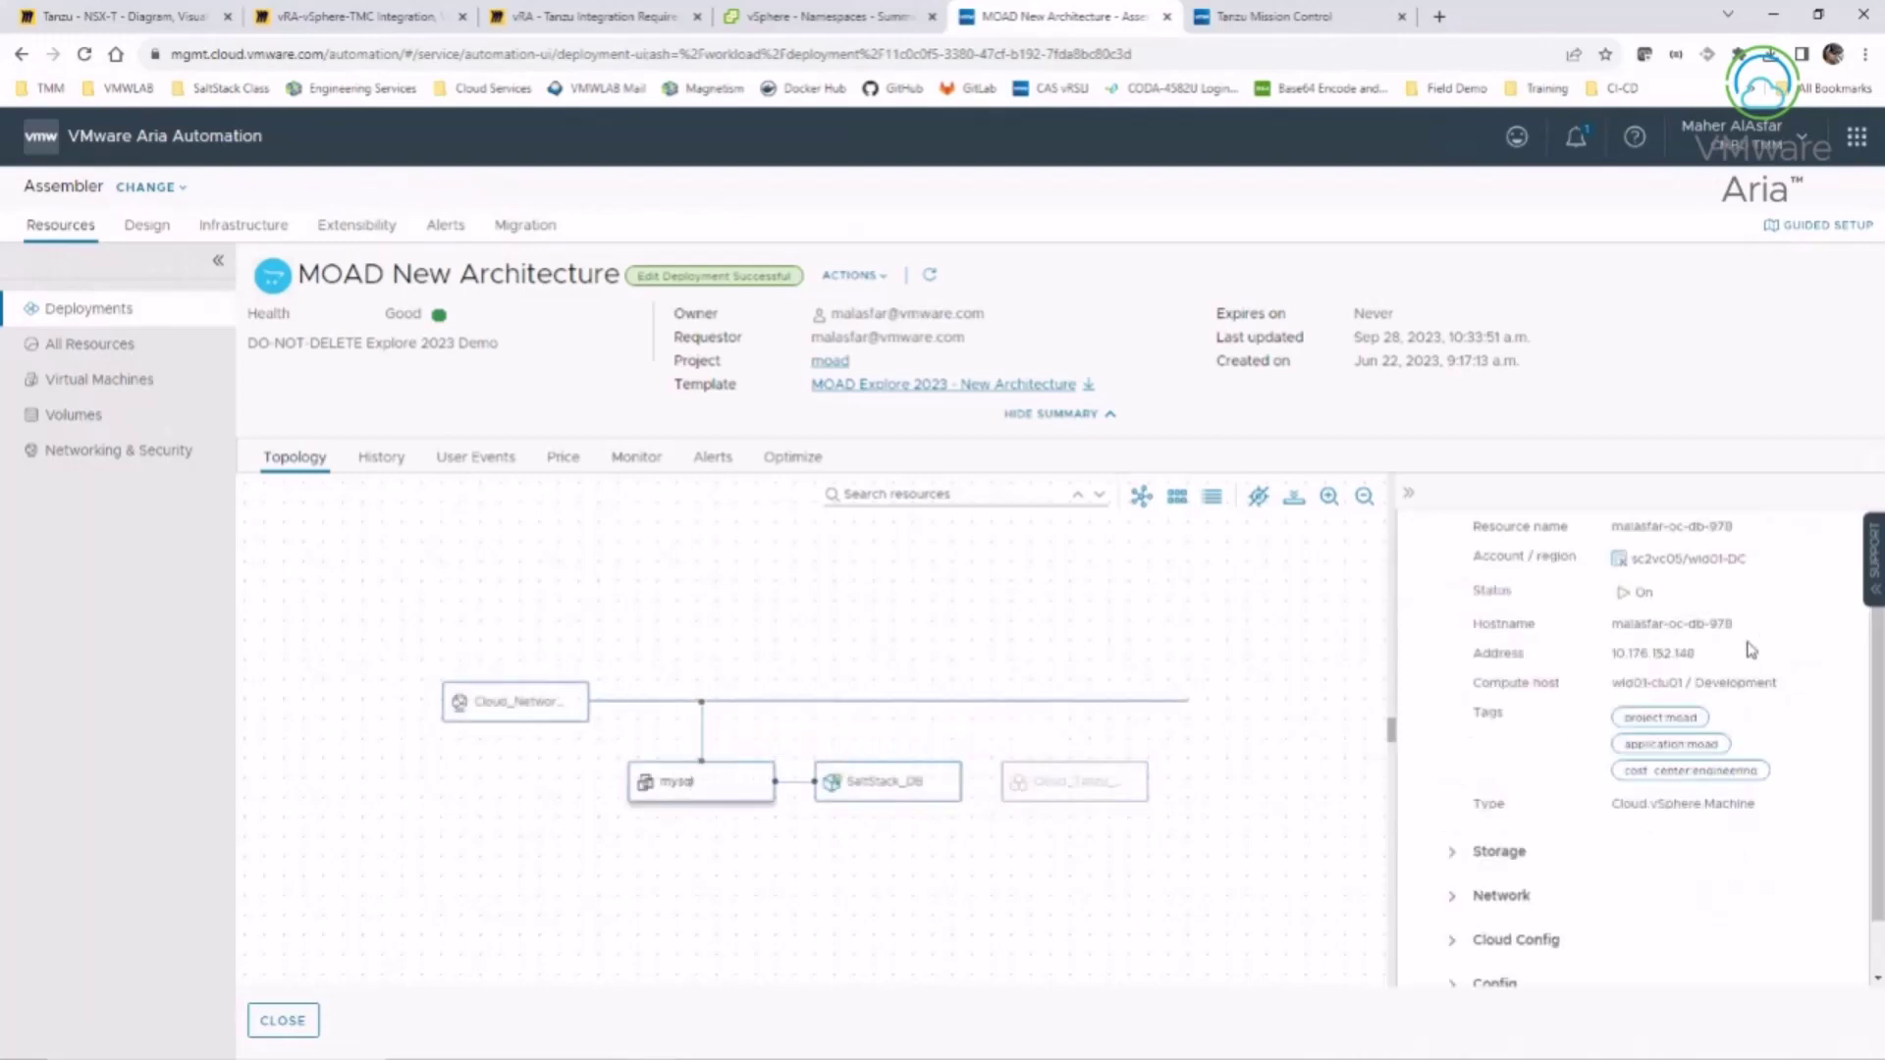
drag(1748, 654, 1605, 668)
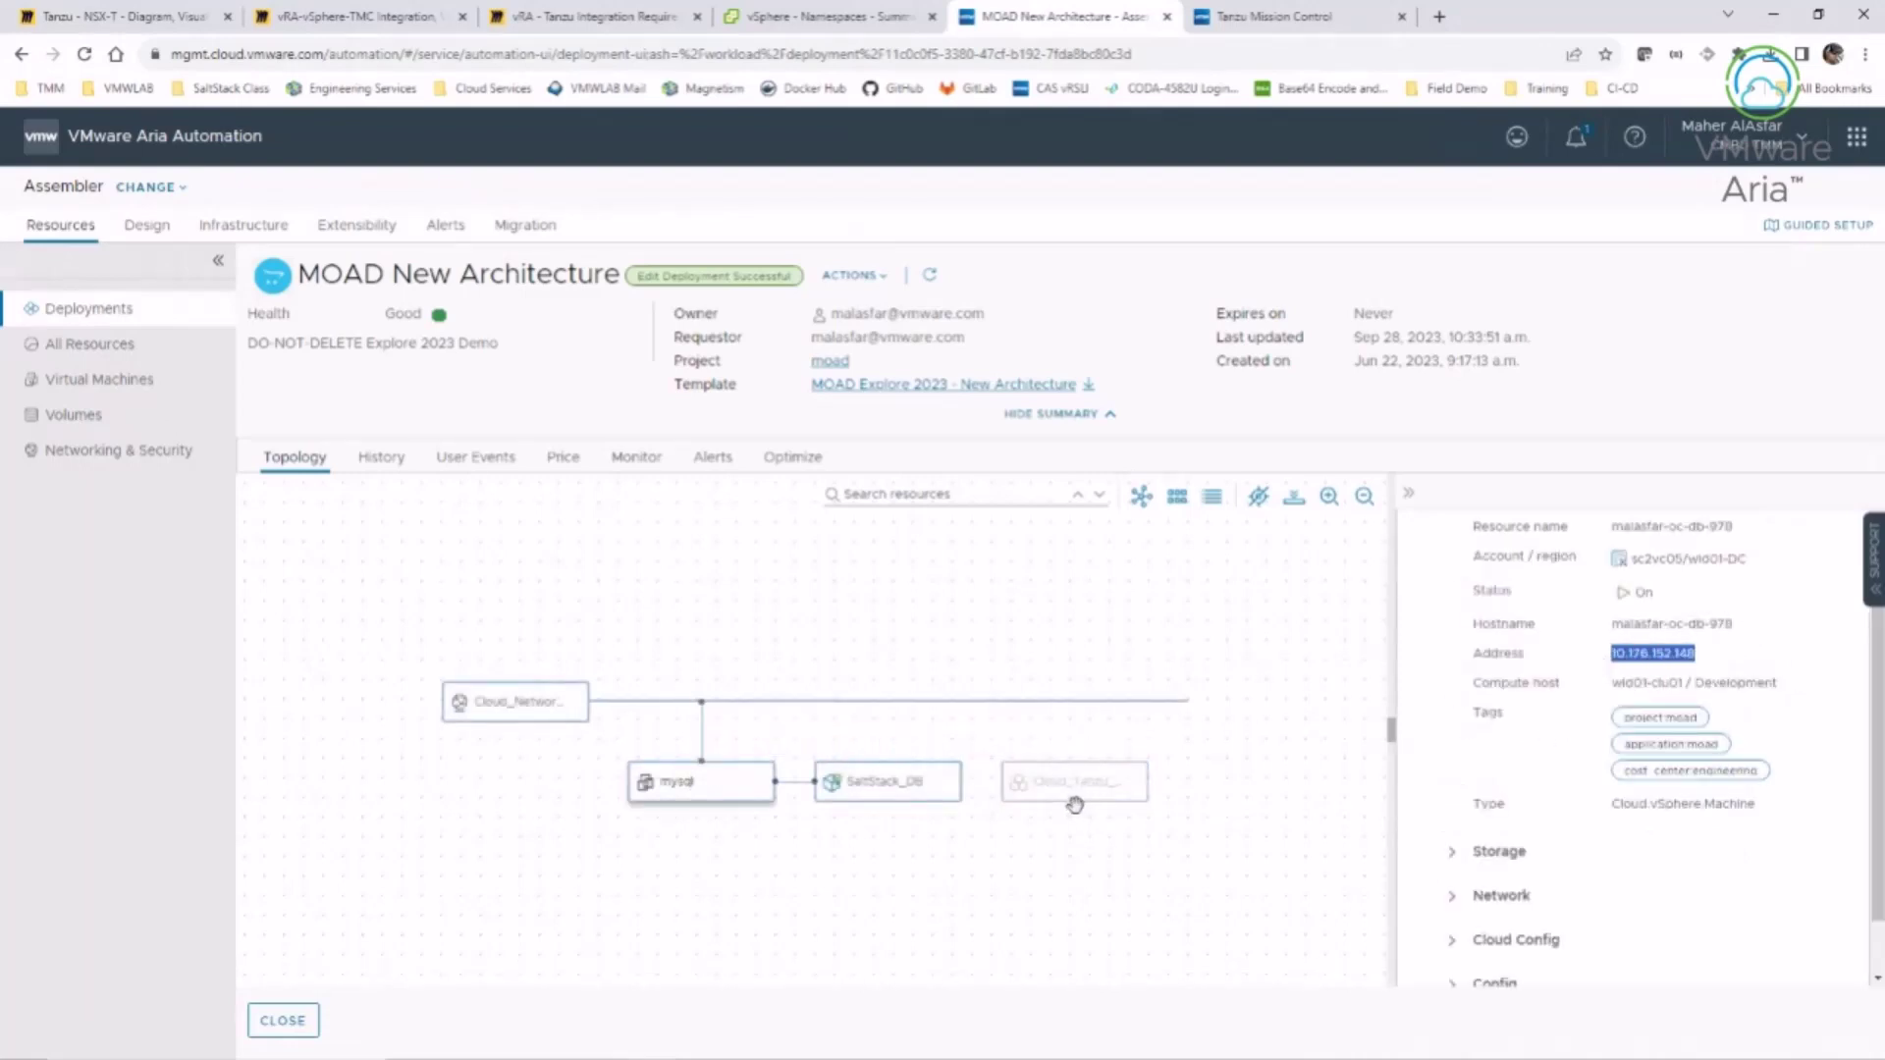
click(1277, 1043)
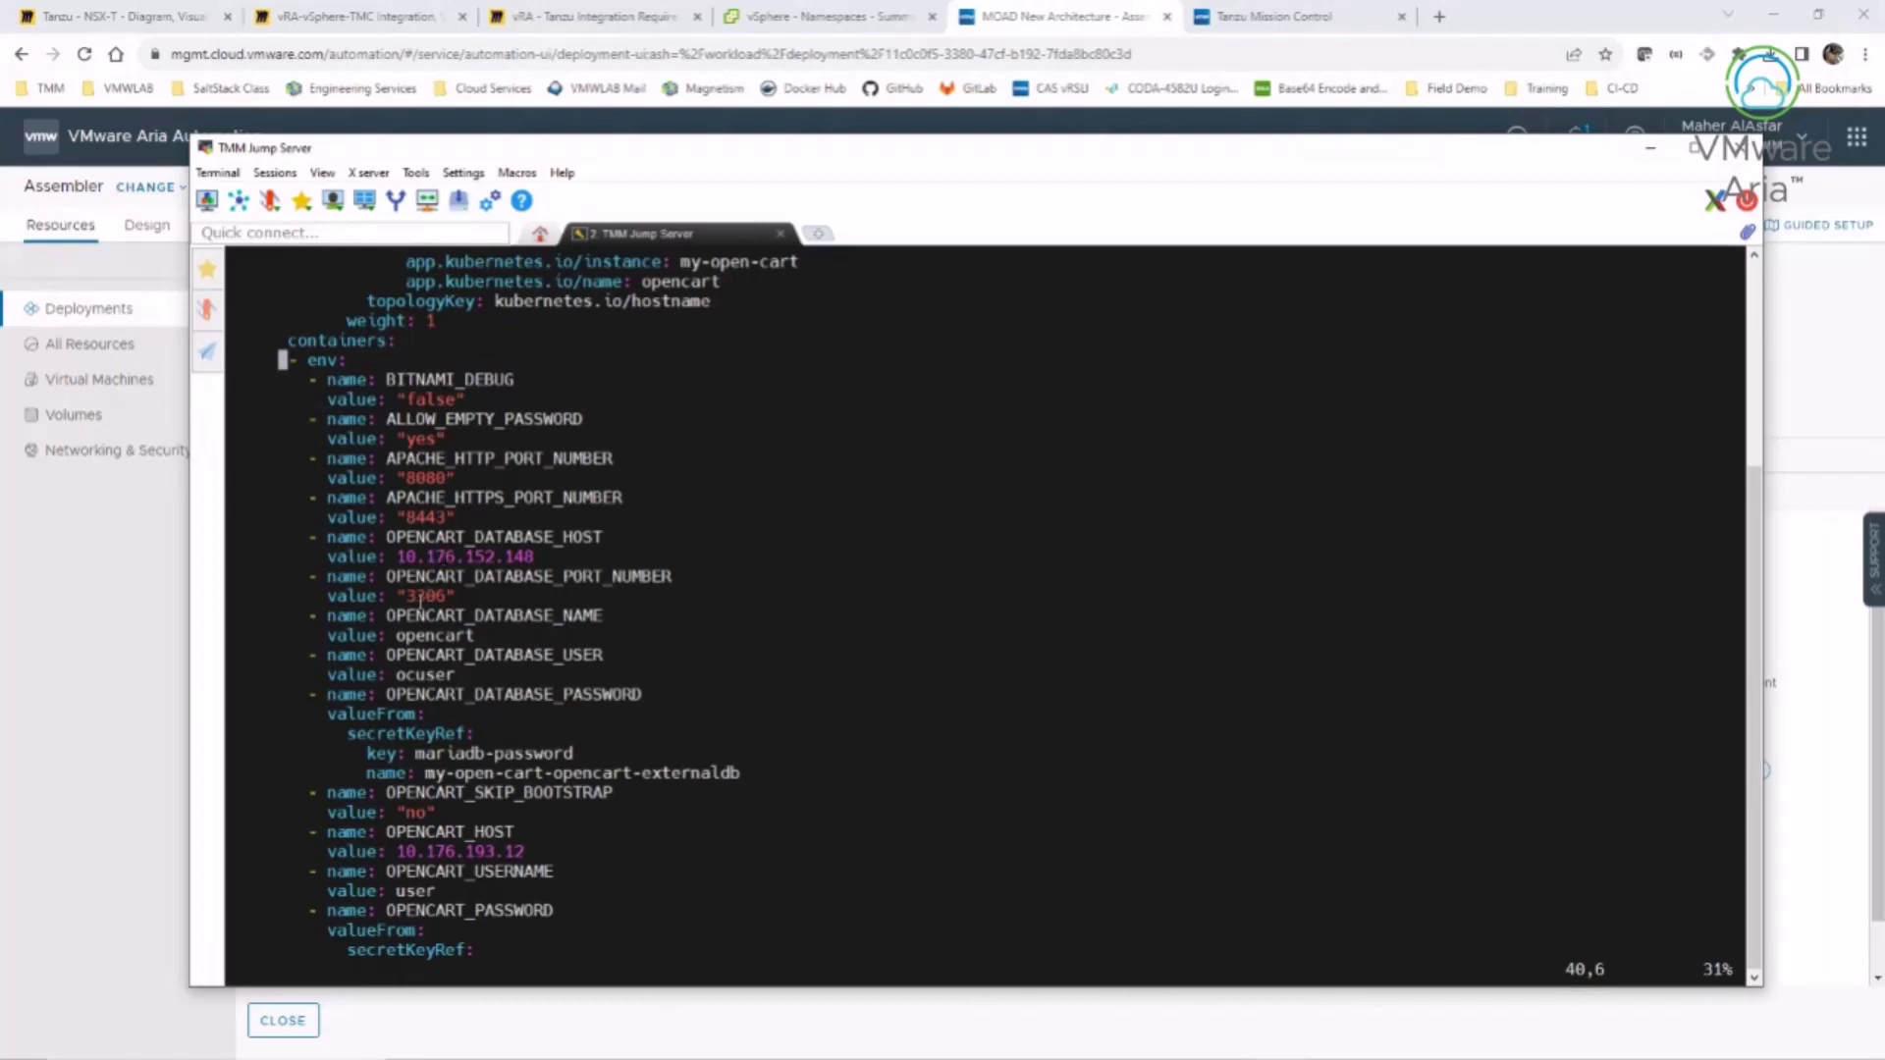
- Read the rest of the frontend manifest from the env section down to the volumes, and quit vi without saving using :q!
key(Down)
key(Down)
key(Down)
key(Down)
key(Down)
key(Down)
key(Down)
key(Down)
key(Down)
key(Down)
key(Down)
key(Down)
key(Down)
key(Down)
key(Down)
key(Down)
key(Down)
key(Down)
key(Down)
key(Down)
key(Down)
key(Down)
key(Down)
key(Down)
key(Down)
key(Down)
key(Down)
key(Down)
key(Down)
key(Down)
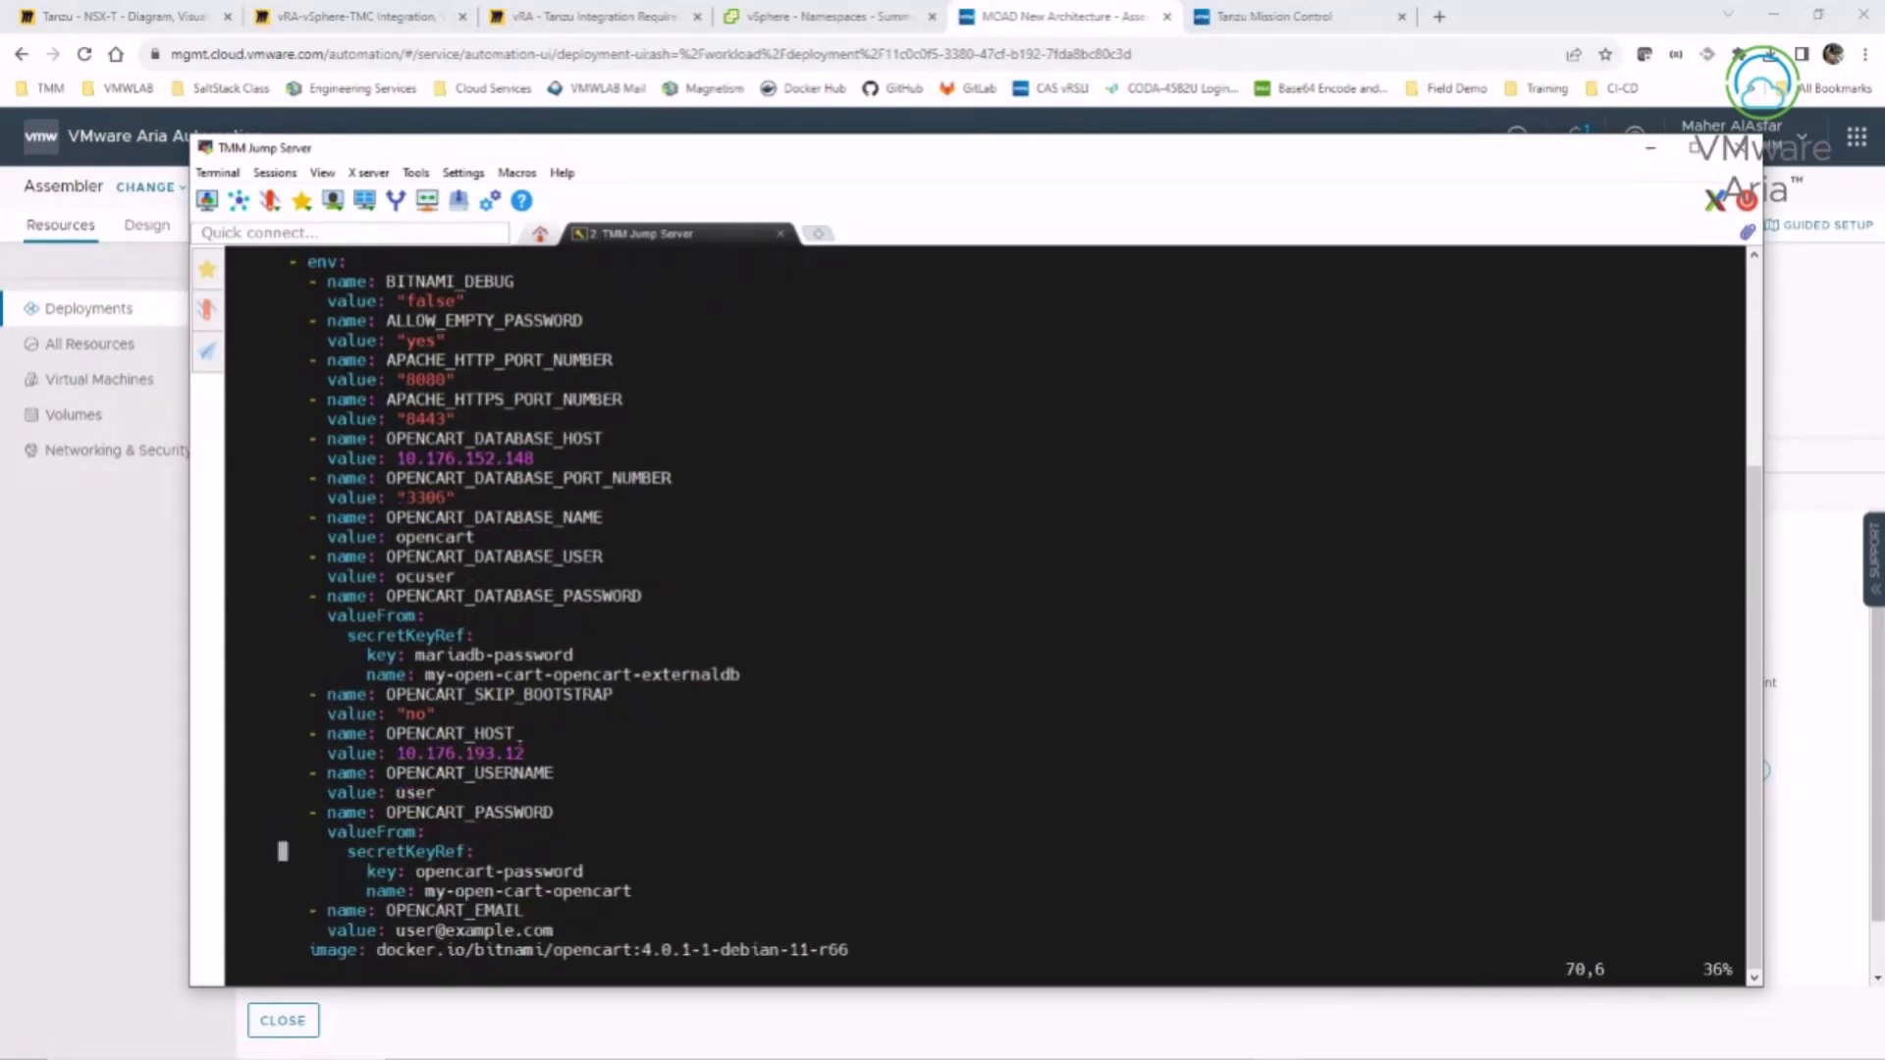
key(Down)
key(Down)
key(Down)
key(Down)
key(Down)
key(Down)
key(Down)
key(Down)
key(Down)
key(Down)
key(Down)
key(Down)
key(Down)
key(Down)
key(Down)
key(Down)
key(Down)
key(Down)
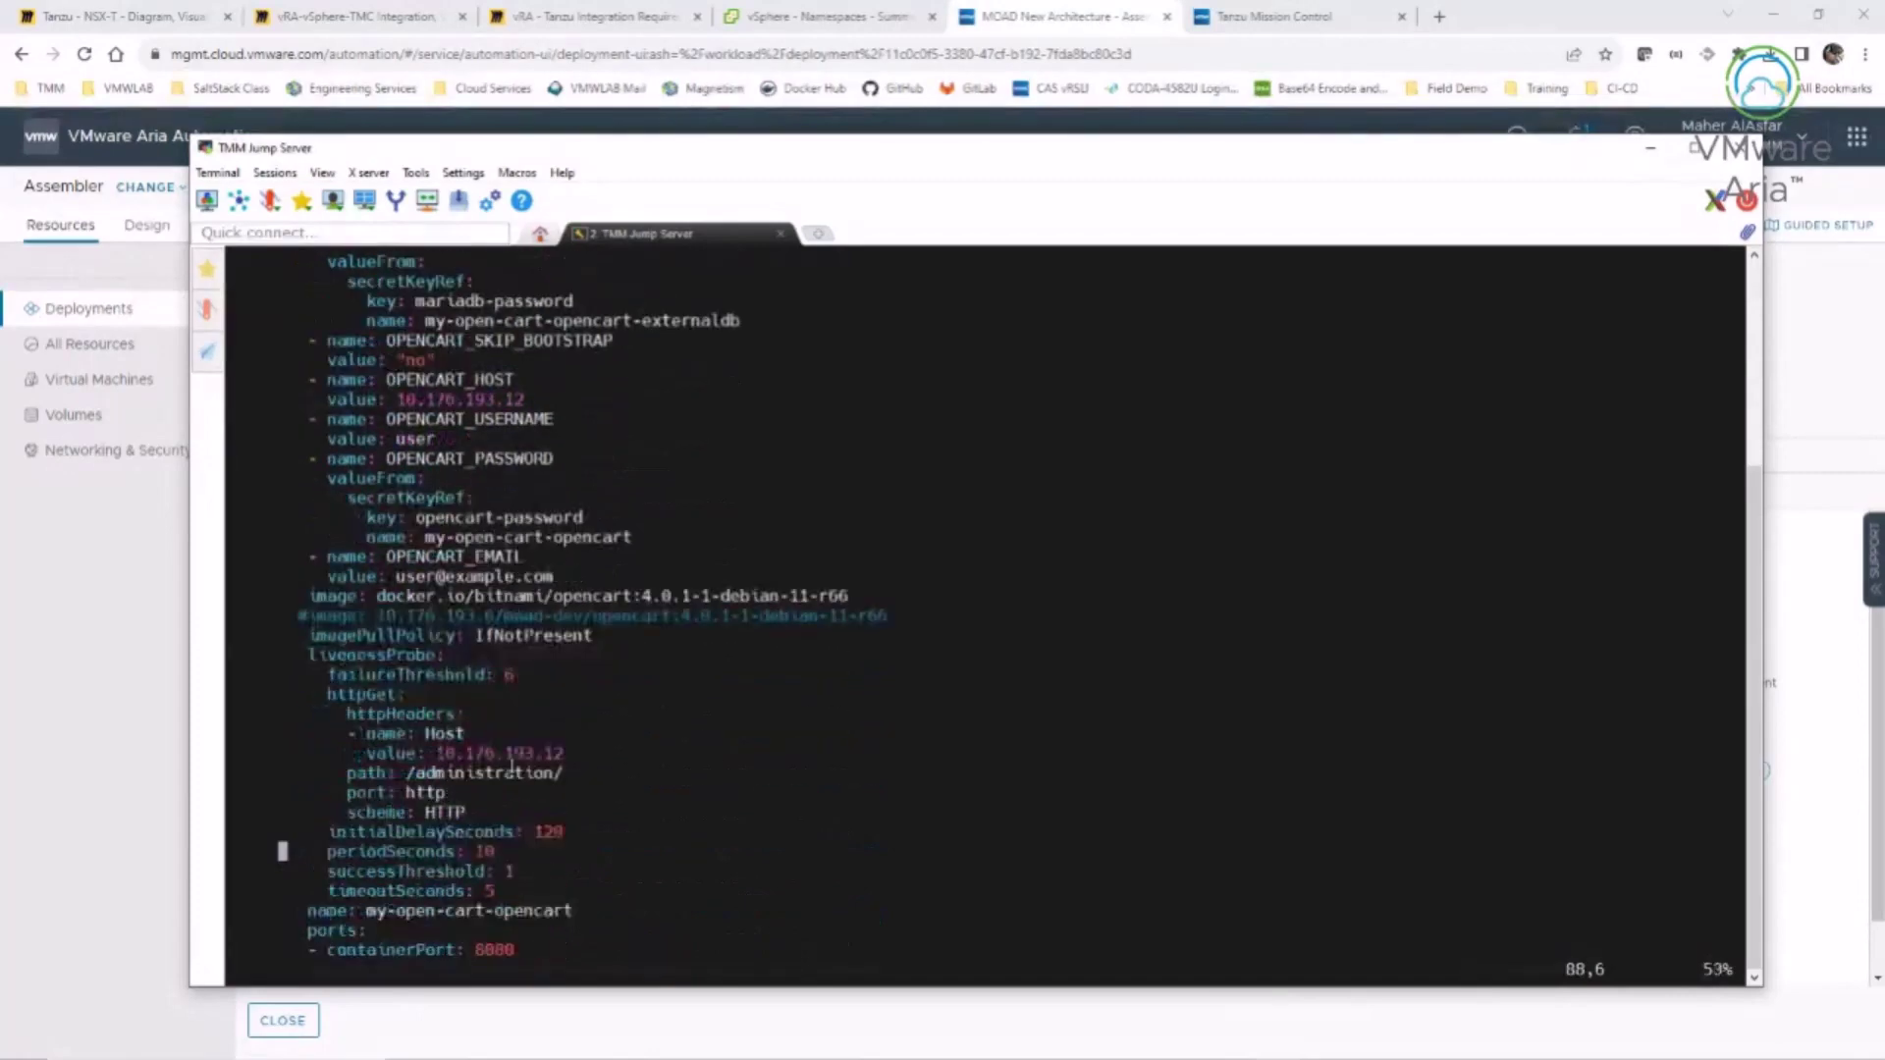
key(Down)
key(Down)
key(Down)
key(Down)
key(Down)
key(Down)
key(Down)
key(Down)
key(Down)
key(Down)
key(Down)
key(Down)
key(Down)
key(Down)
key(Down)
key(Down)
key(Down)
key(Down)
key(Down)
key(Down)
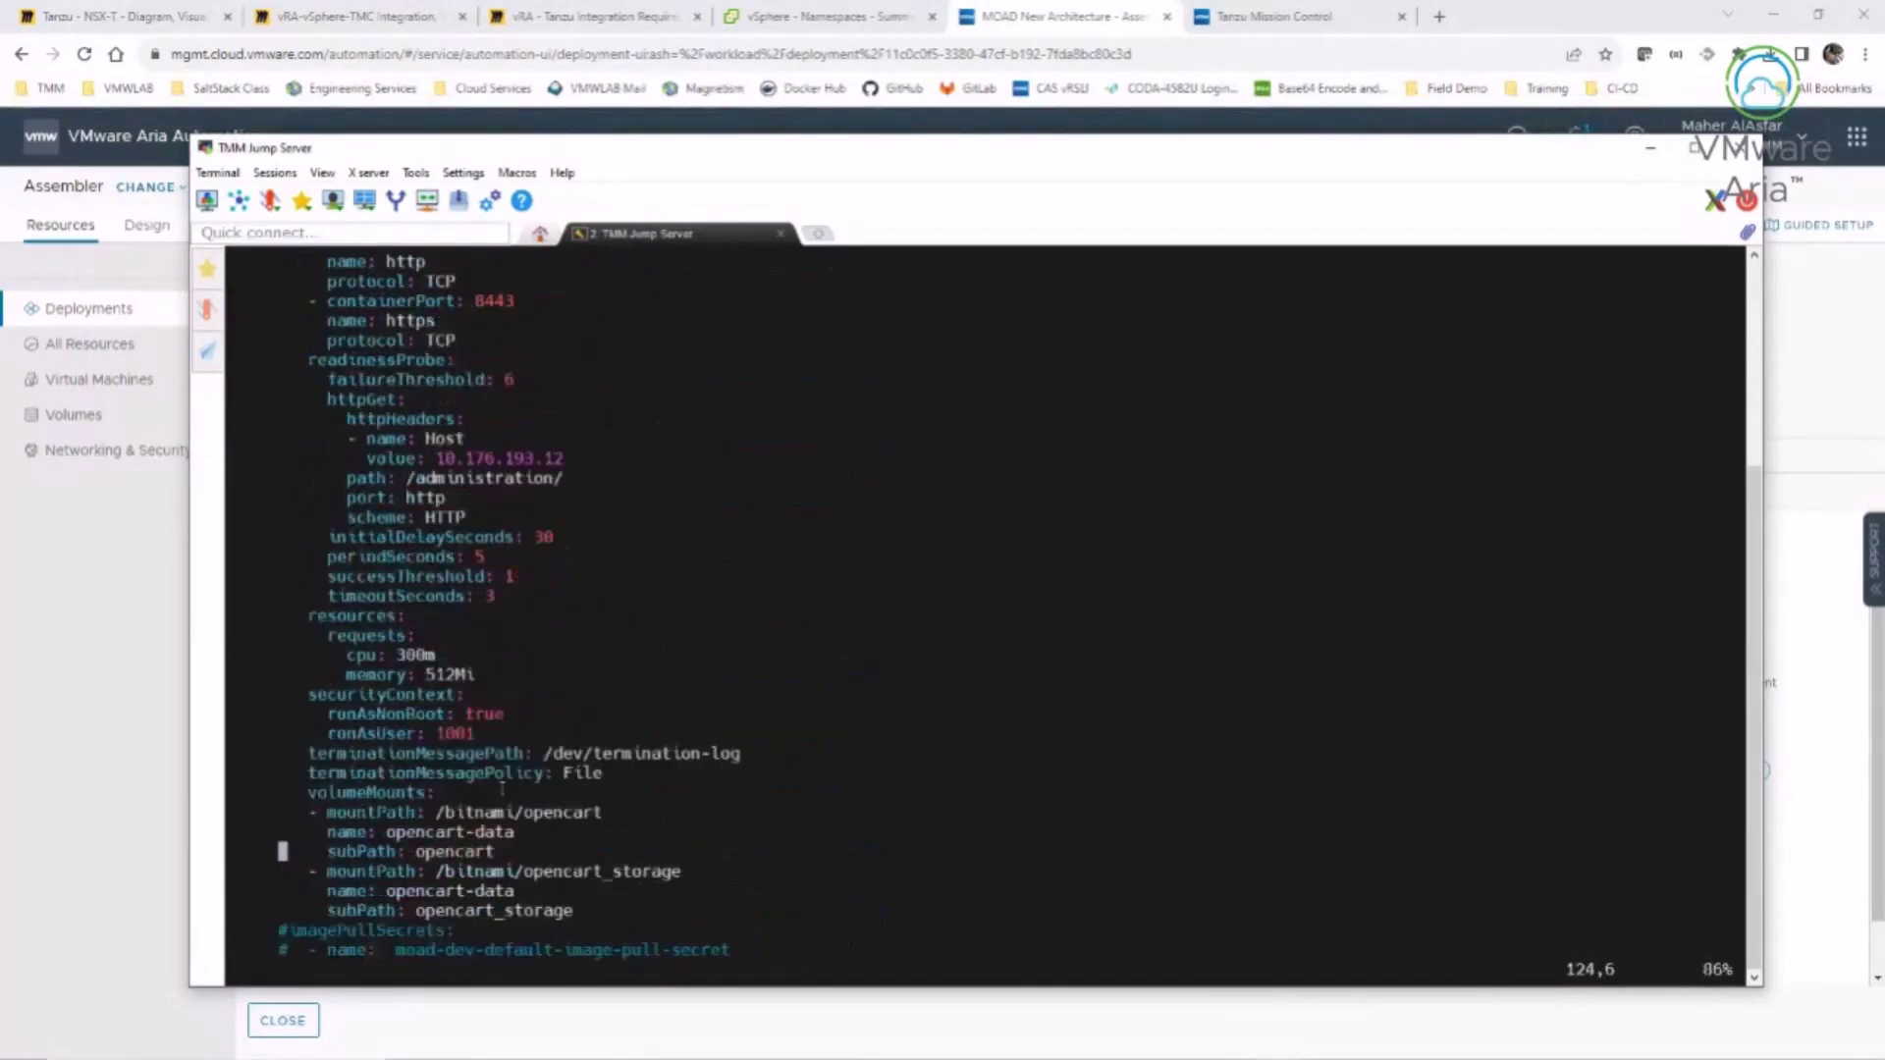
key(Down)
key(Down)
key(Down)
key(Down)
key(Down)
key(Down)
key(Down)
key(Down)
key(Down)
key(Down)
text(:q)
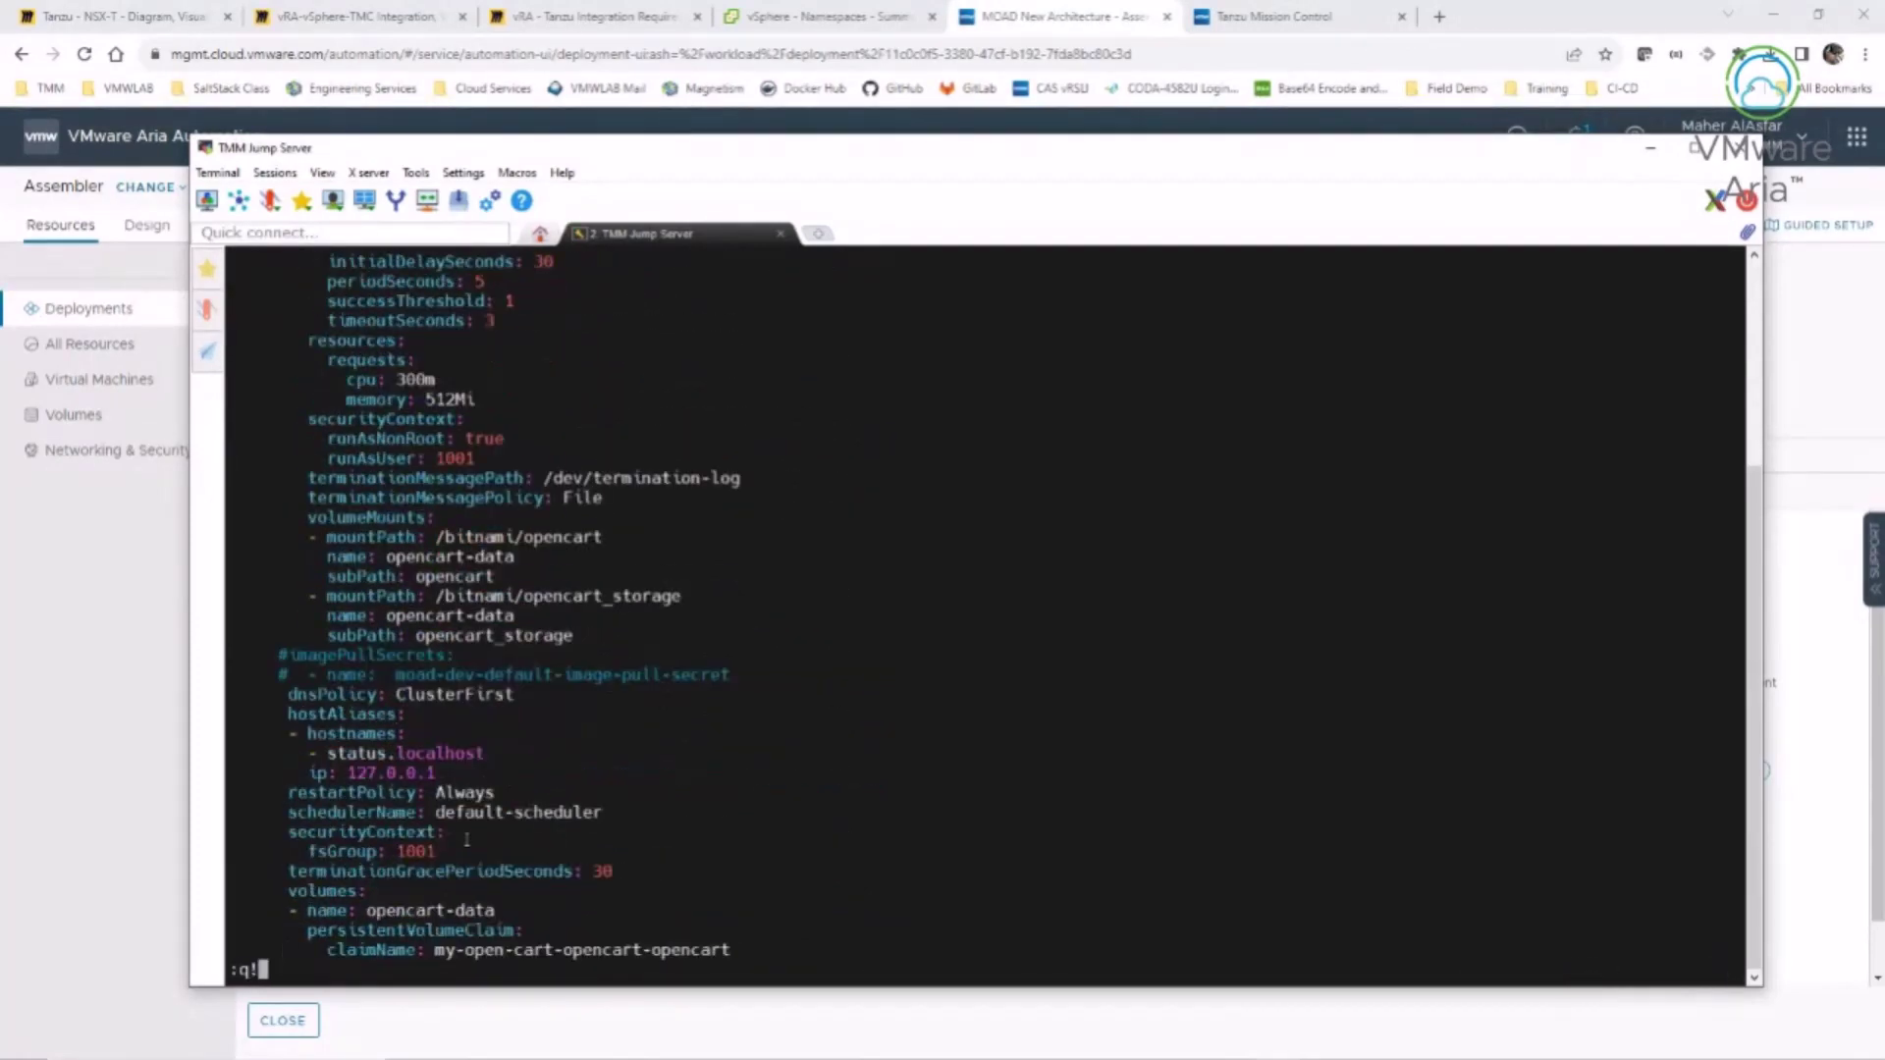
key(Return)
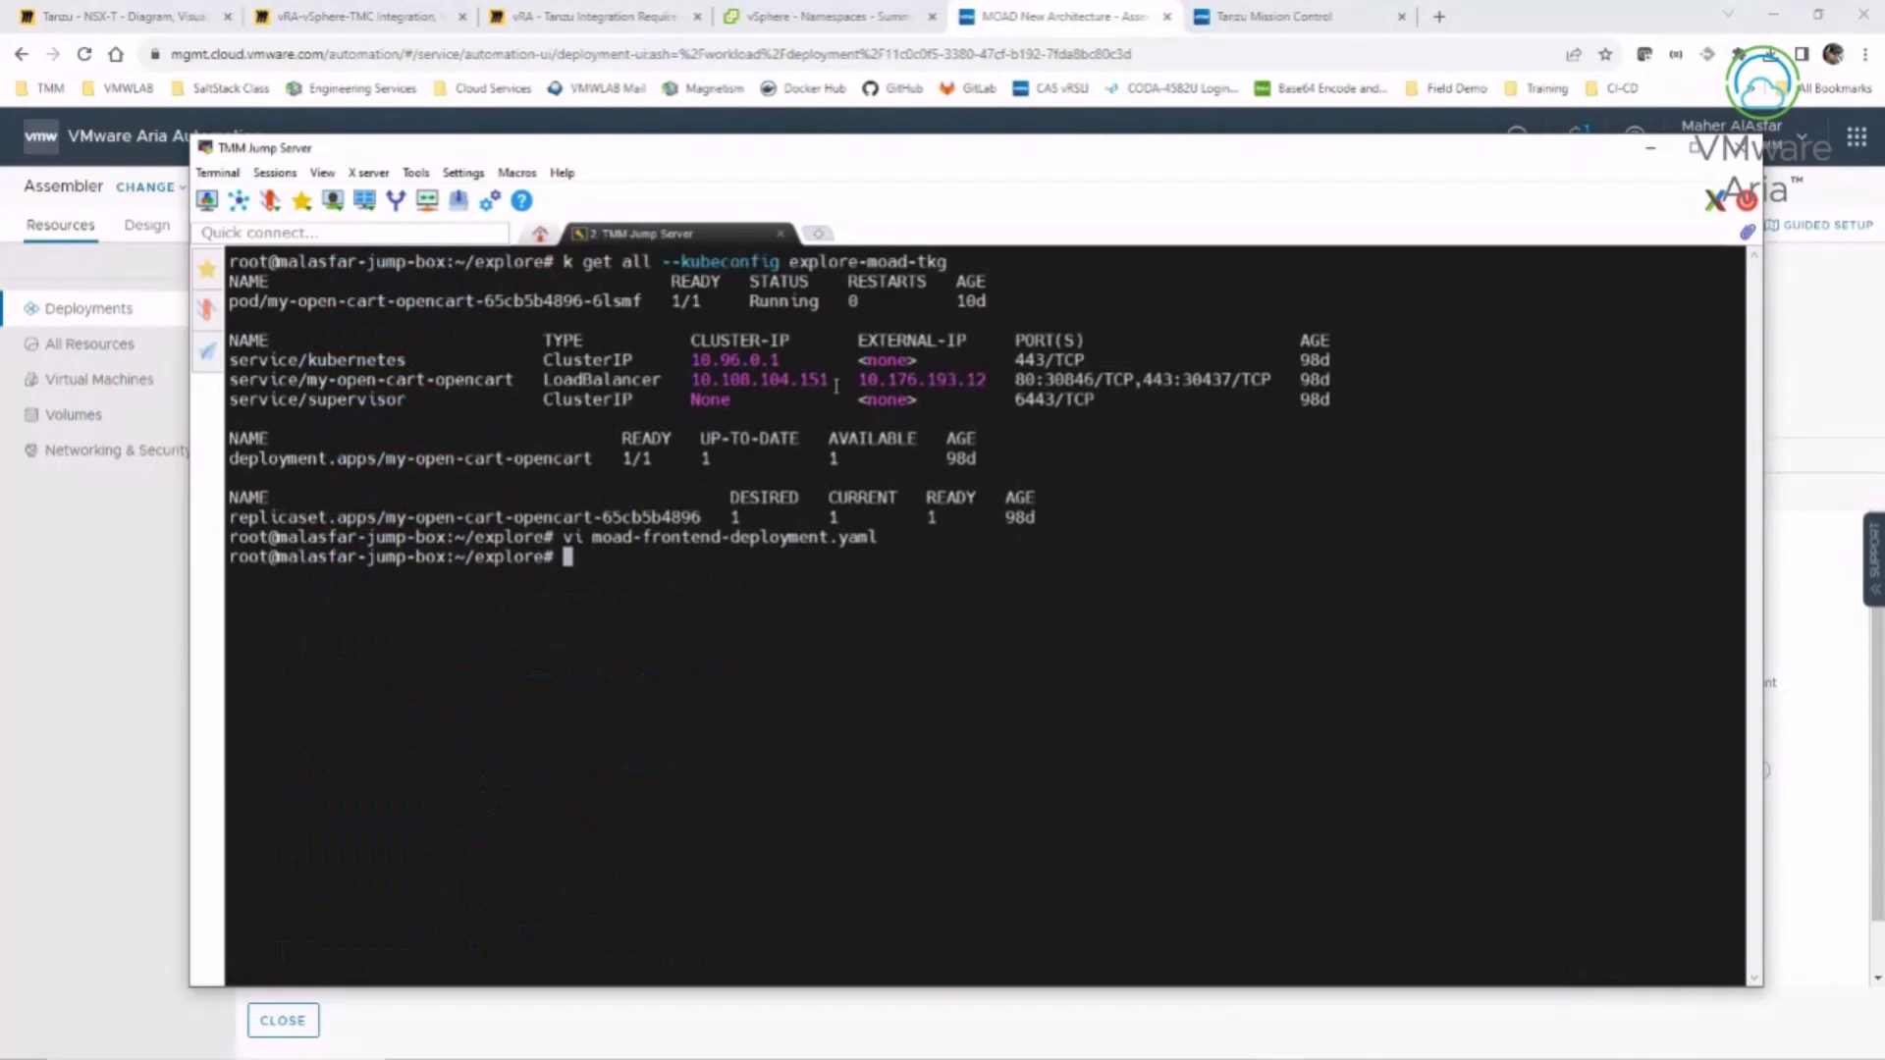
- Highlight the my-open-cart-opencart pod, deployment and LoadBalancer service entries in the resource listing one after another
drag(583, 300, 788, 301)
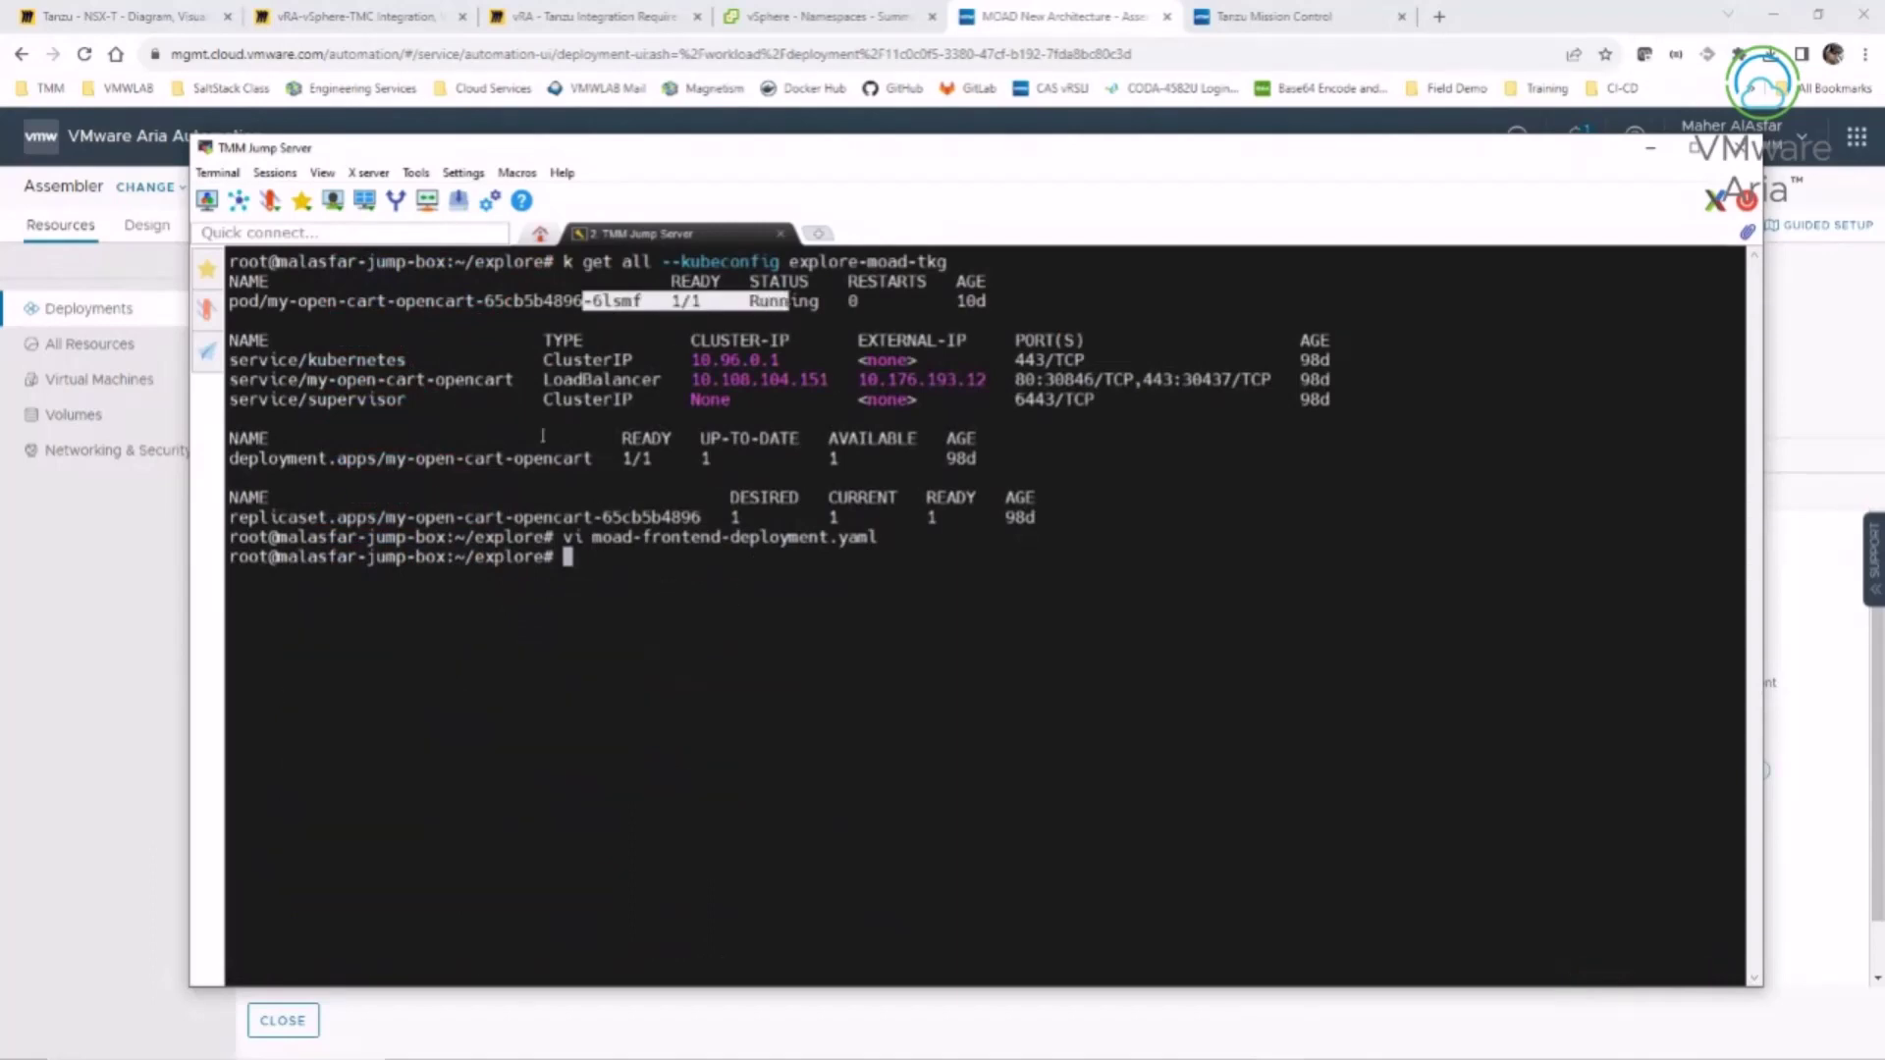
drag(415, 459, 631, 459)
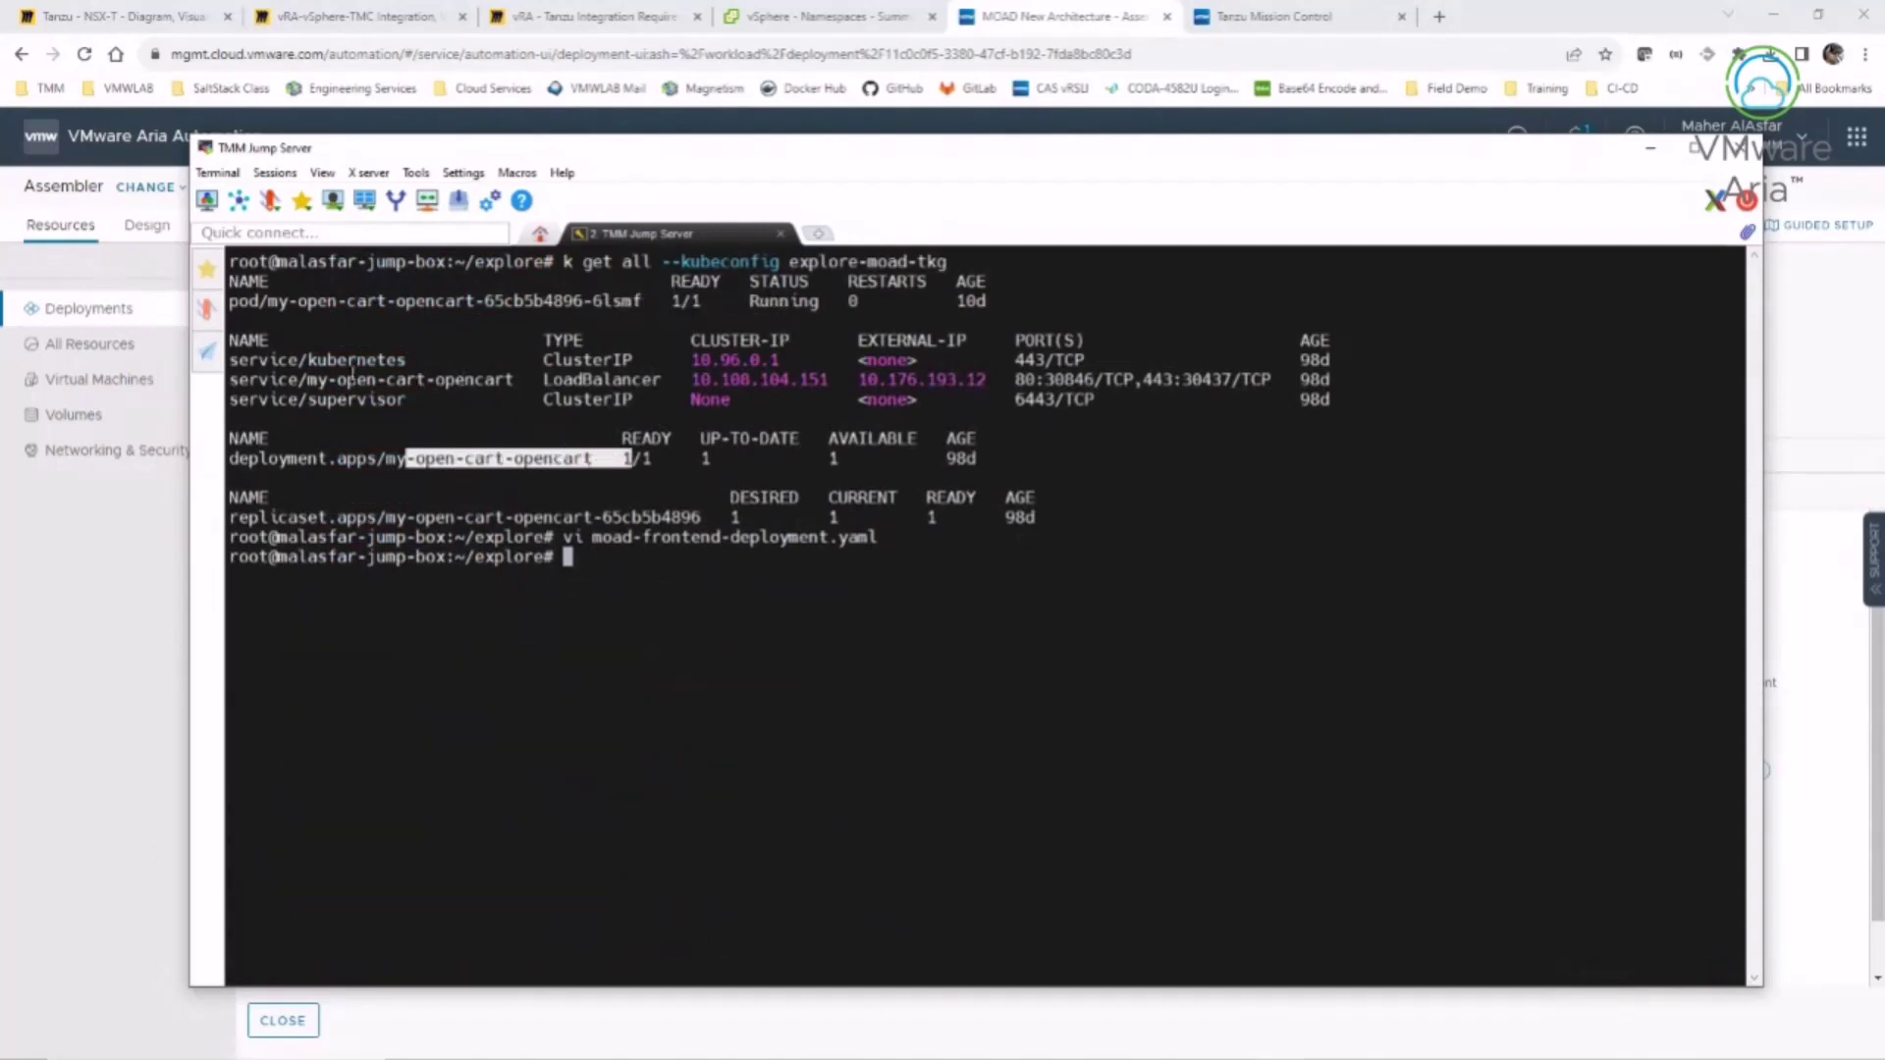
drag(306, 379, 822, 379)
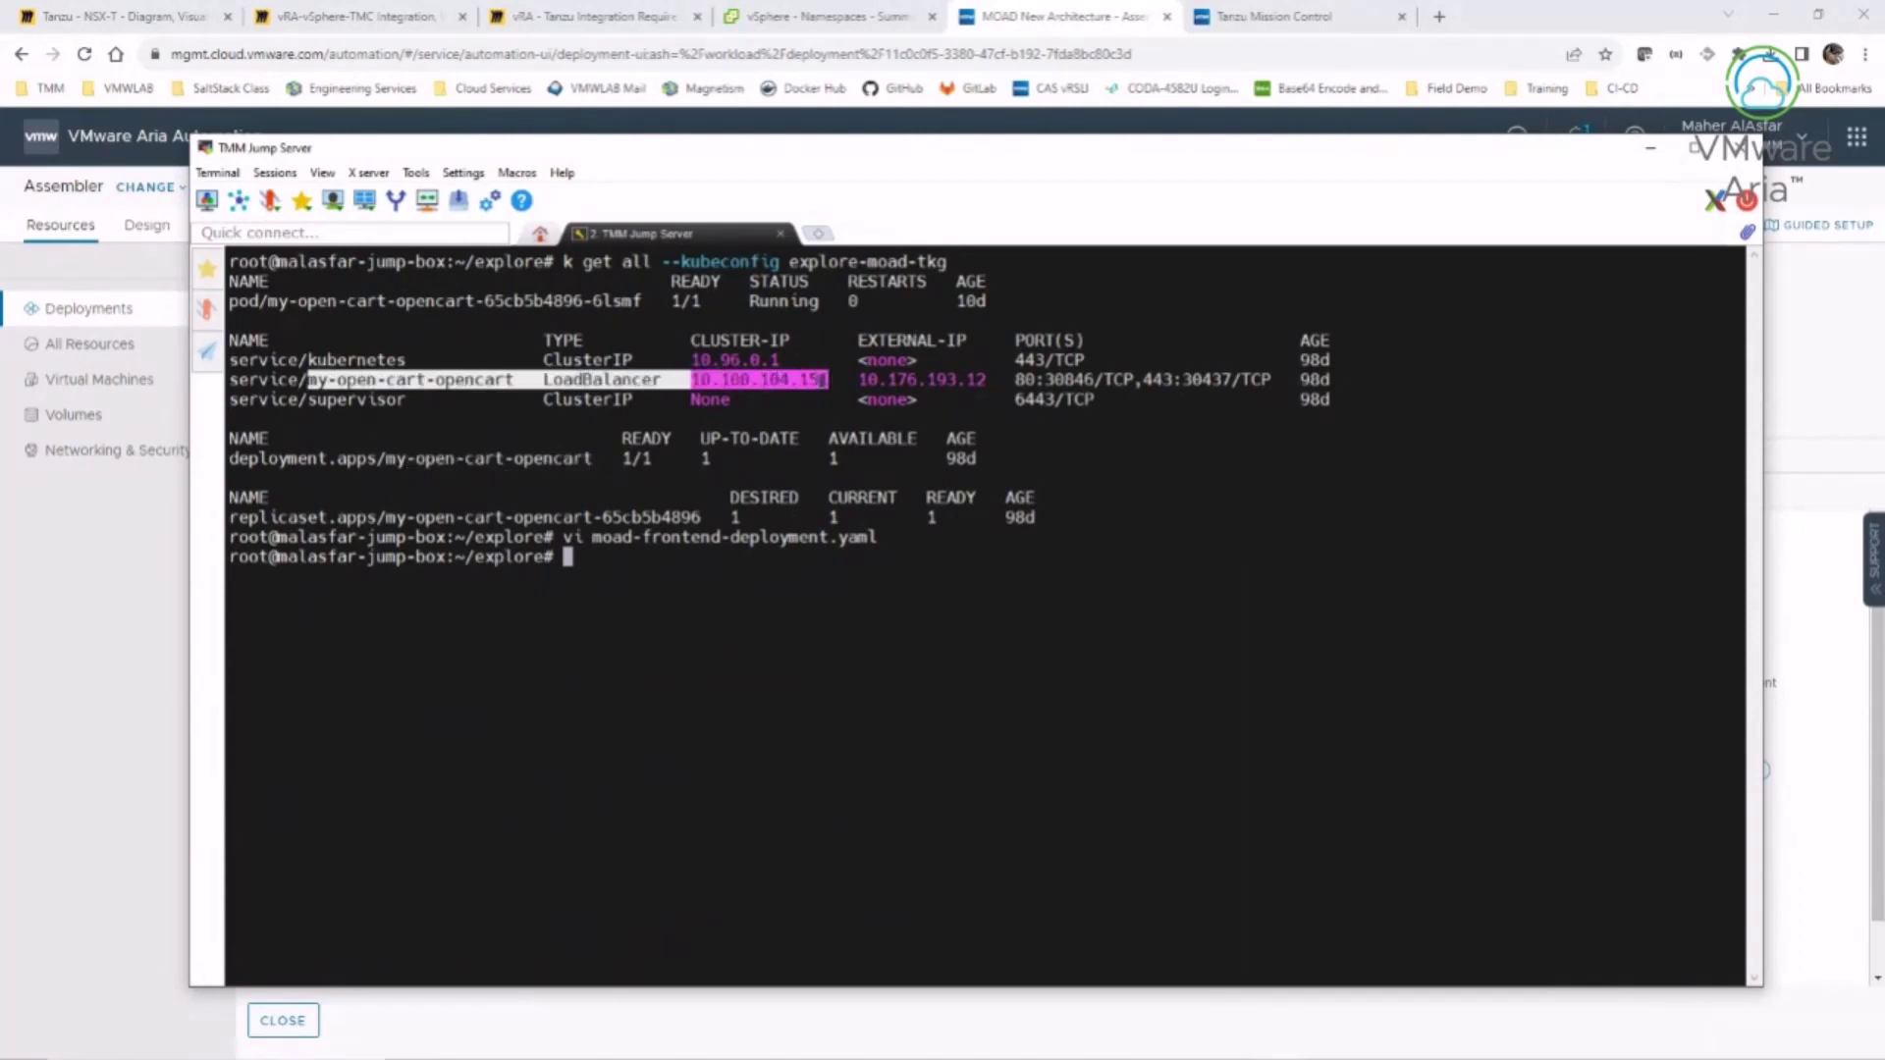
- Copy the LoadBalancer service's external IP 10.176.193.12 and open that address in a new browser tab
double_click(969, 379)
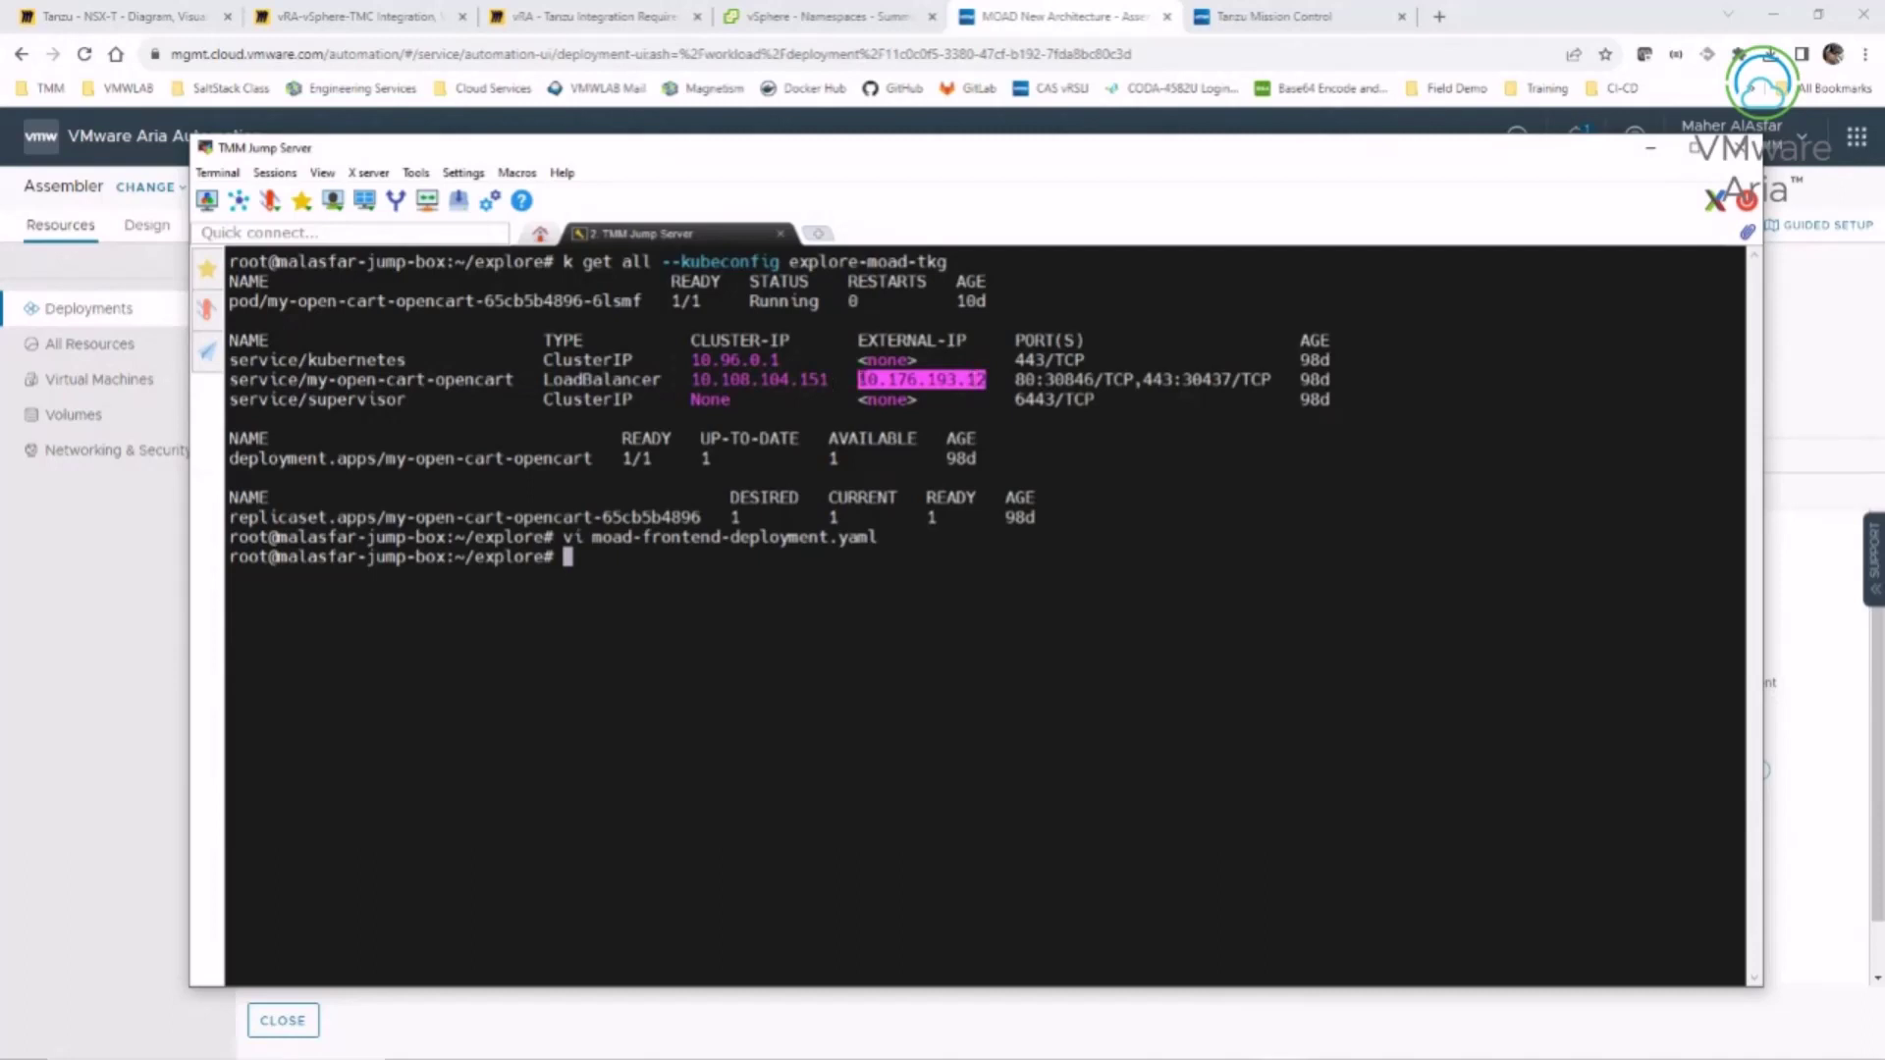
right_click(928, 387)
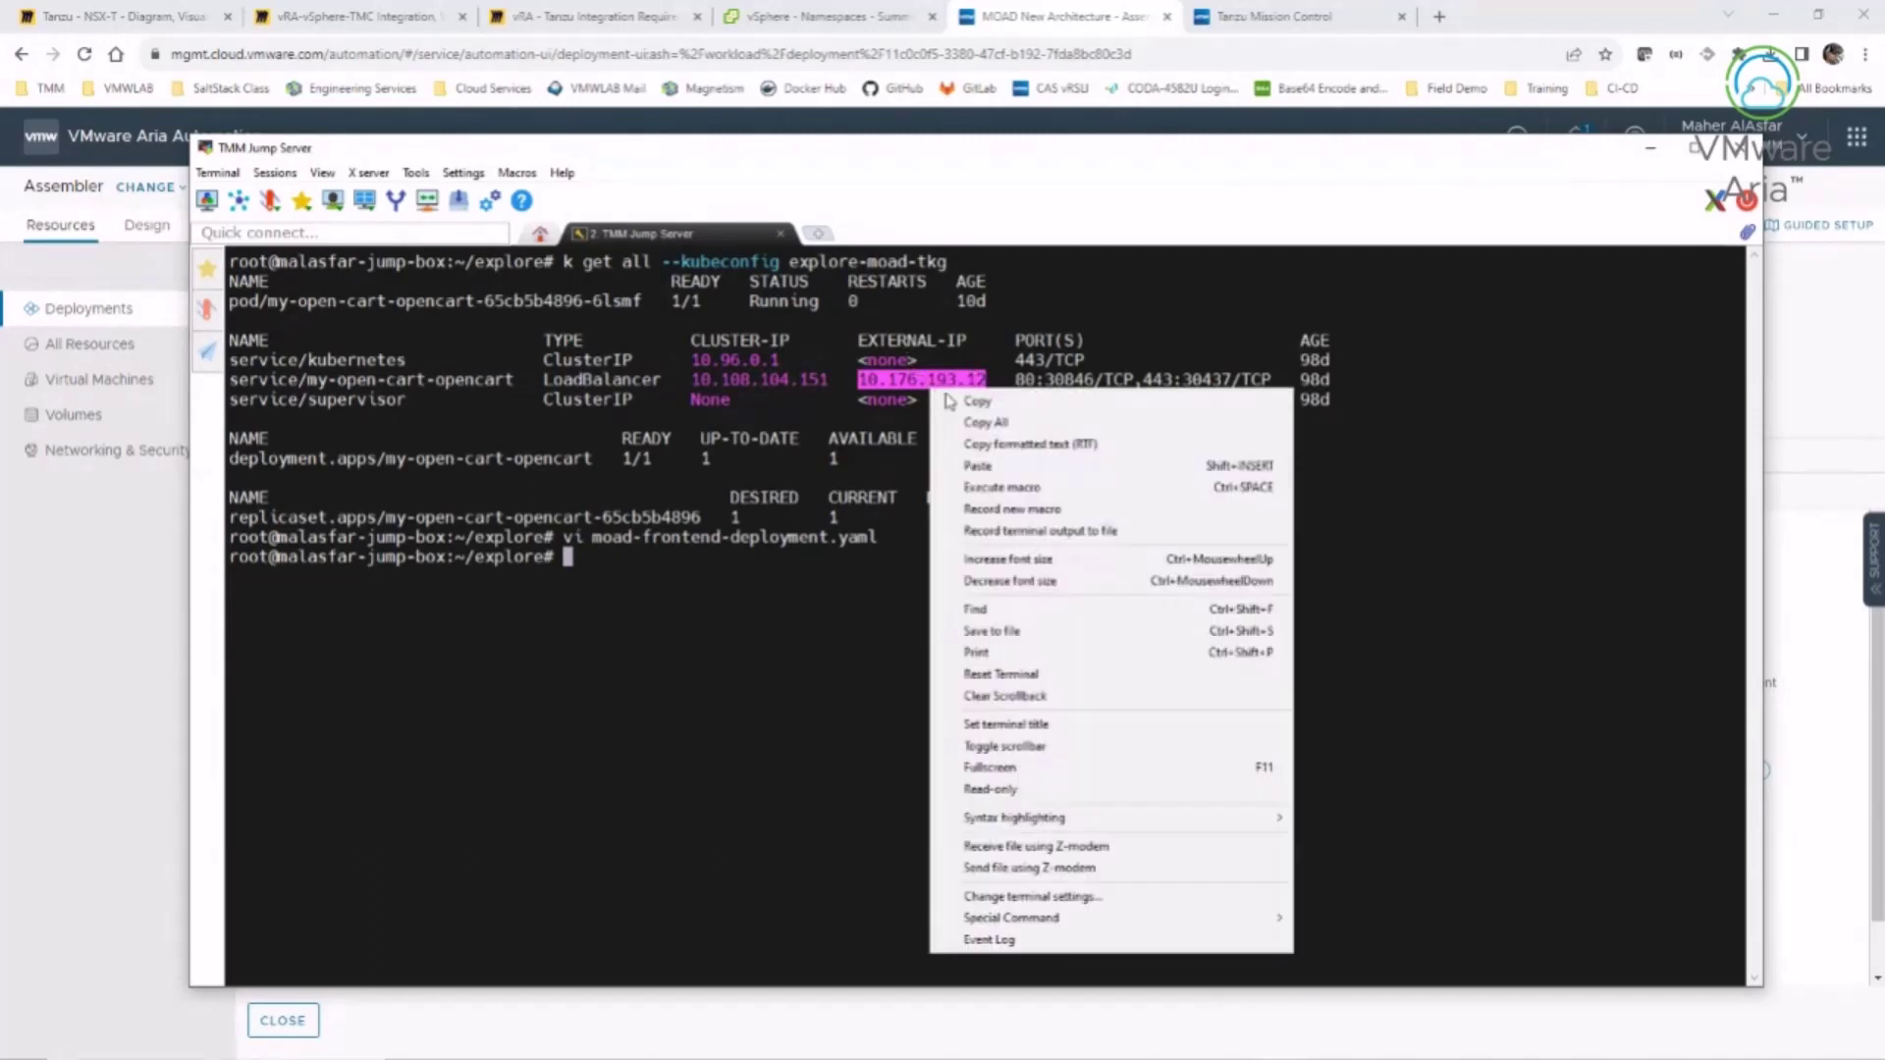
click(964, 400)
click(1439, 15)
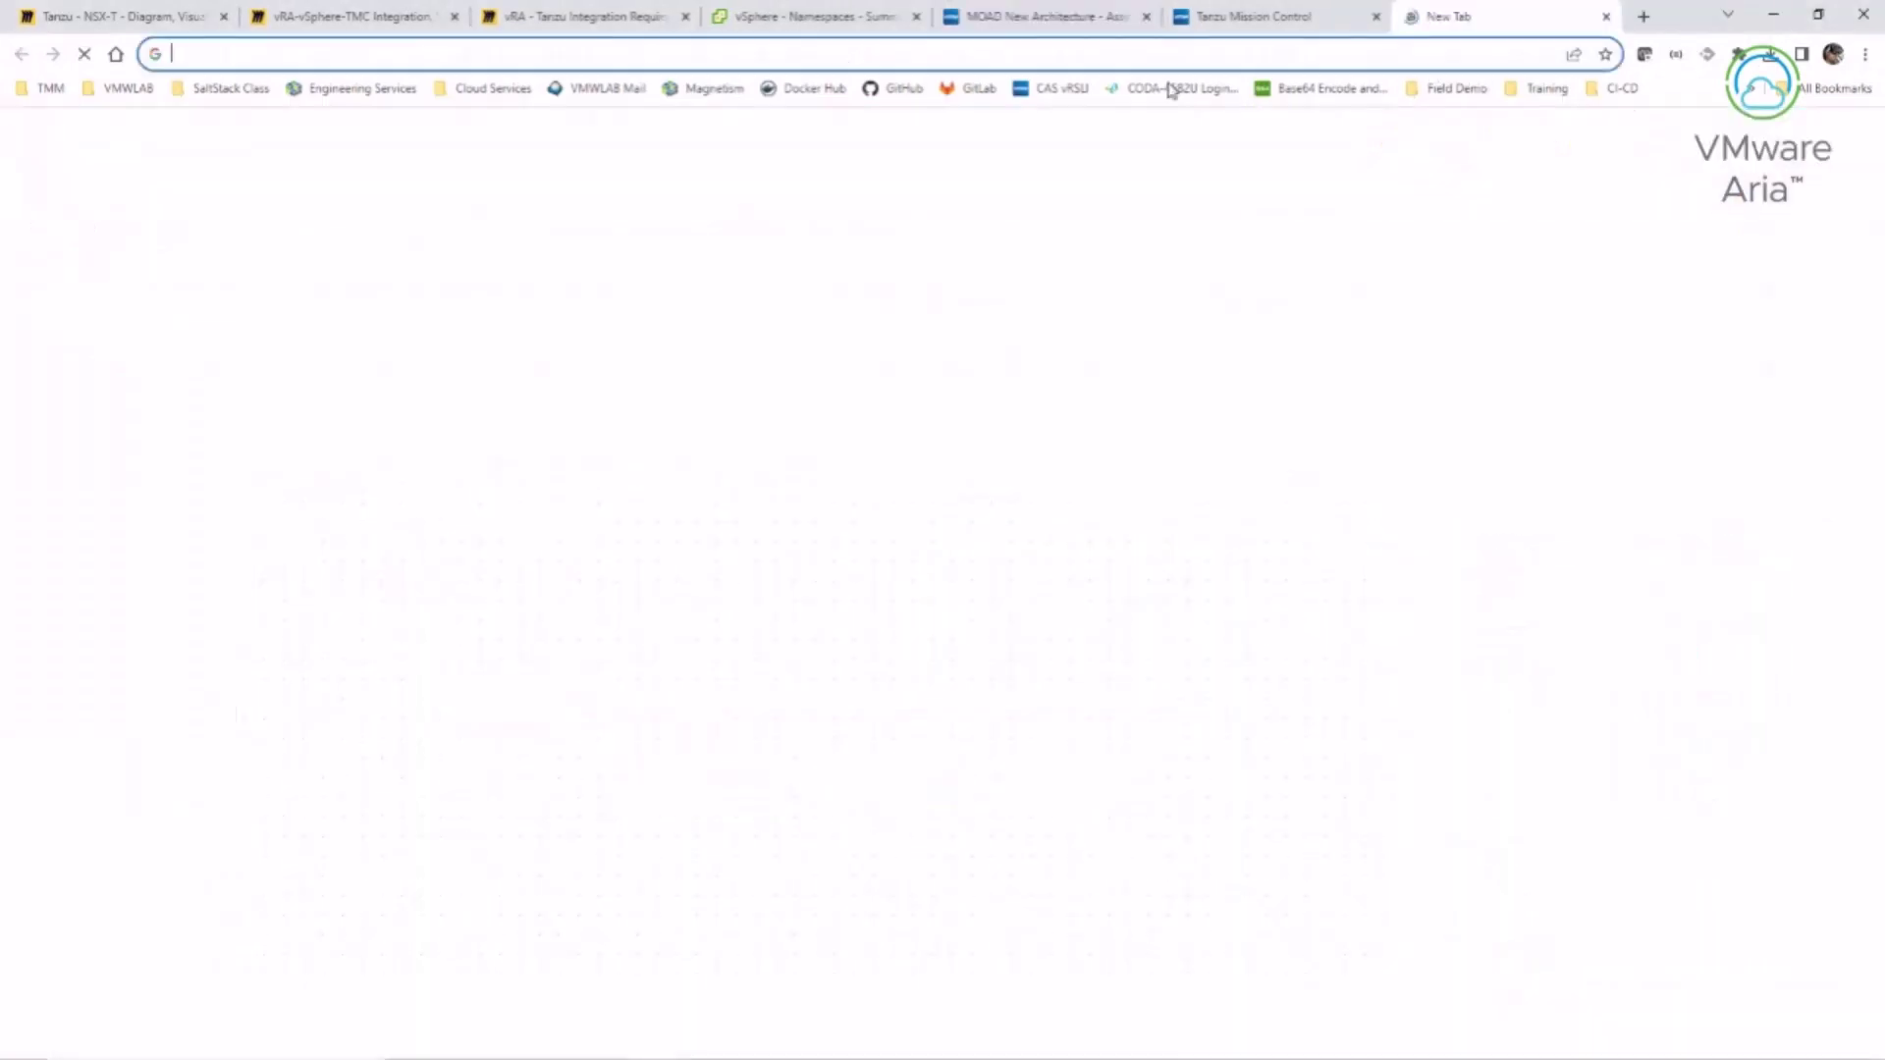
right_click(1097, 54)
click(1164, 181)
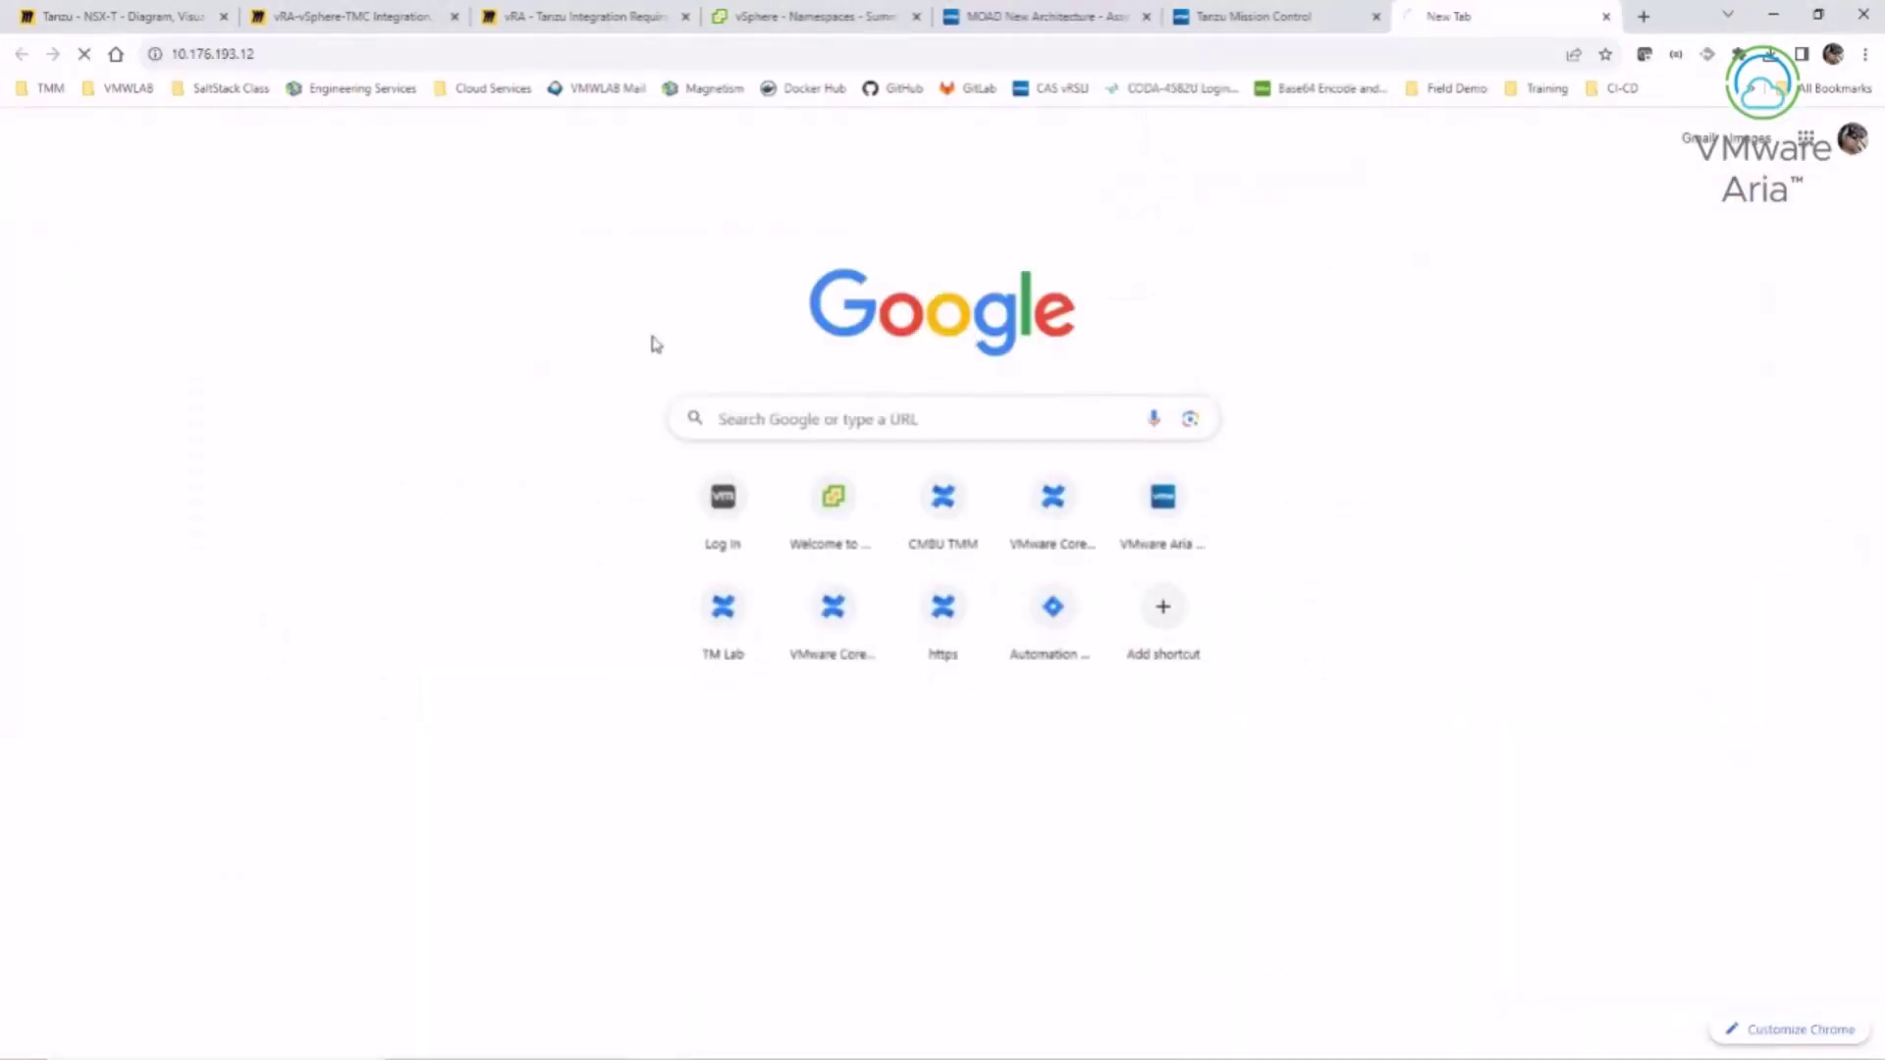
- Look over the OpenCart storefront's featured products, return to the MOAD New Architecture deployment, and deselect the mysql resource in its topology
scroll(408, 651, down, 6)
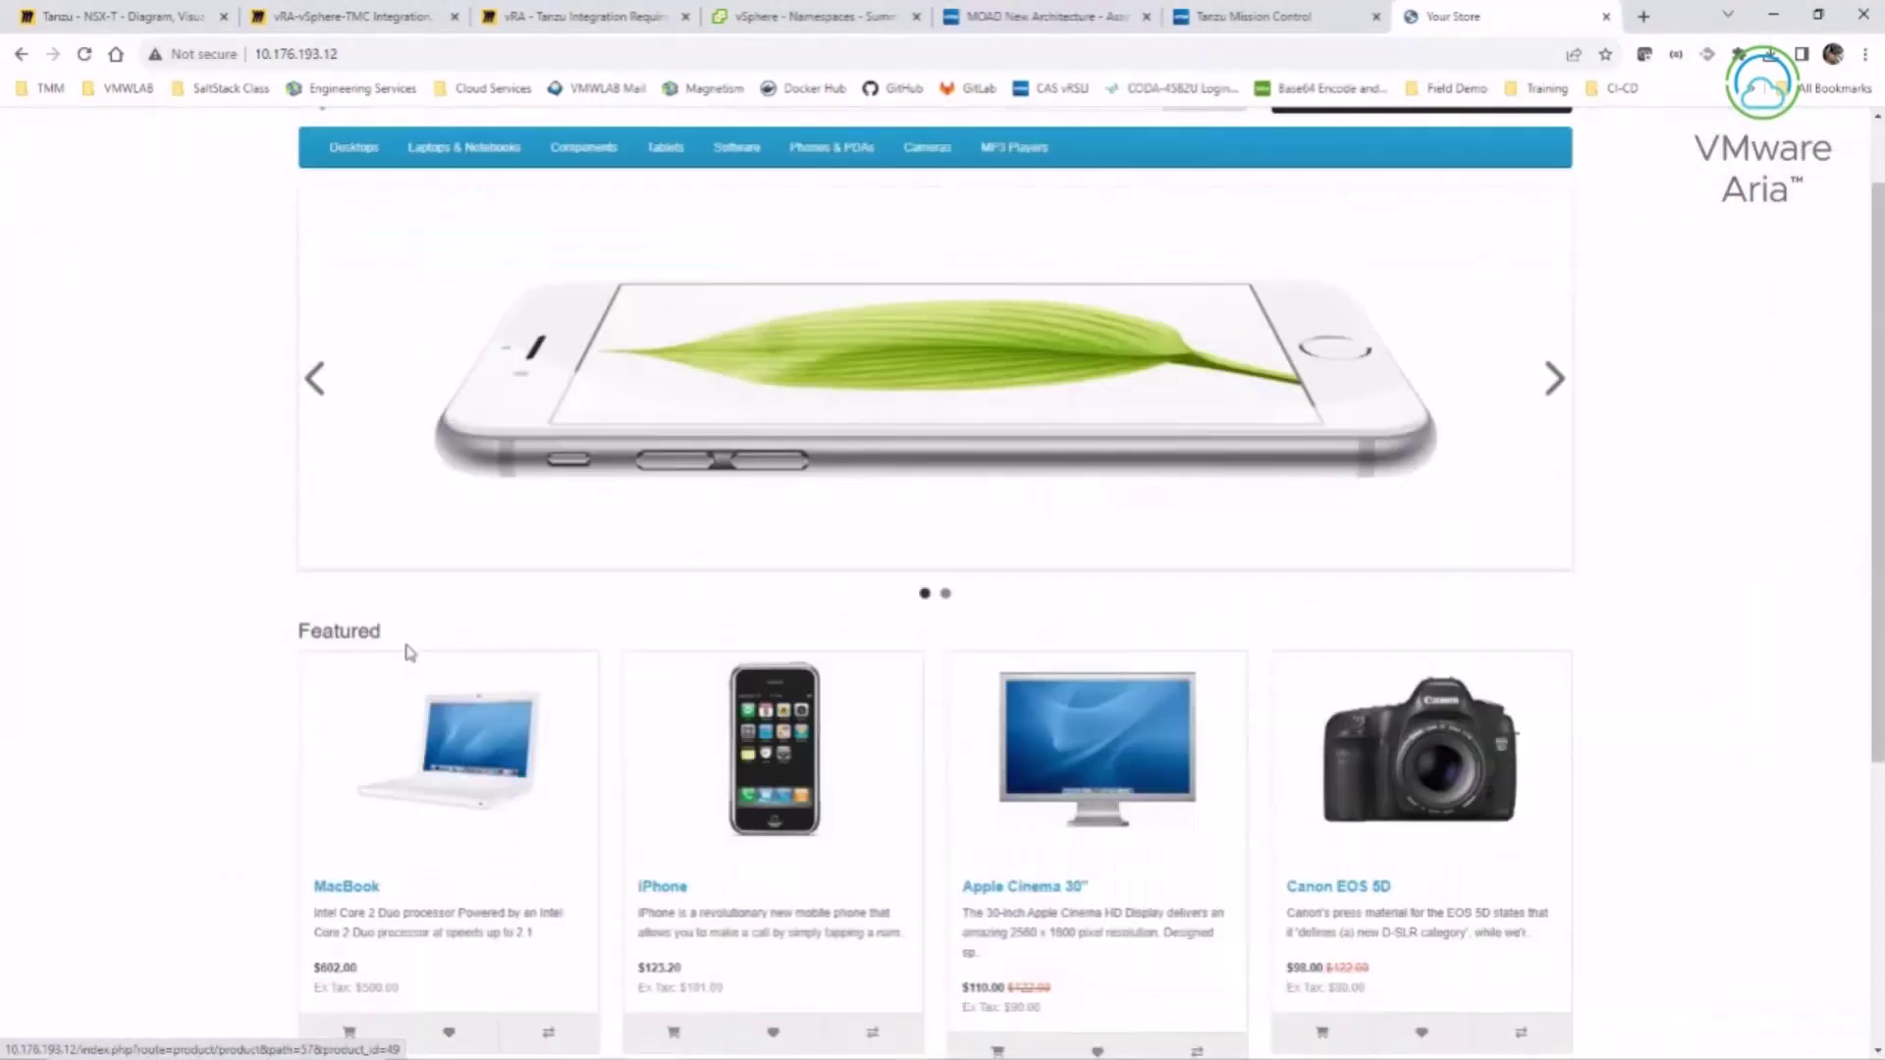
scroll(429, 677, up, 6)
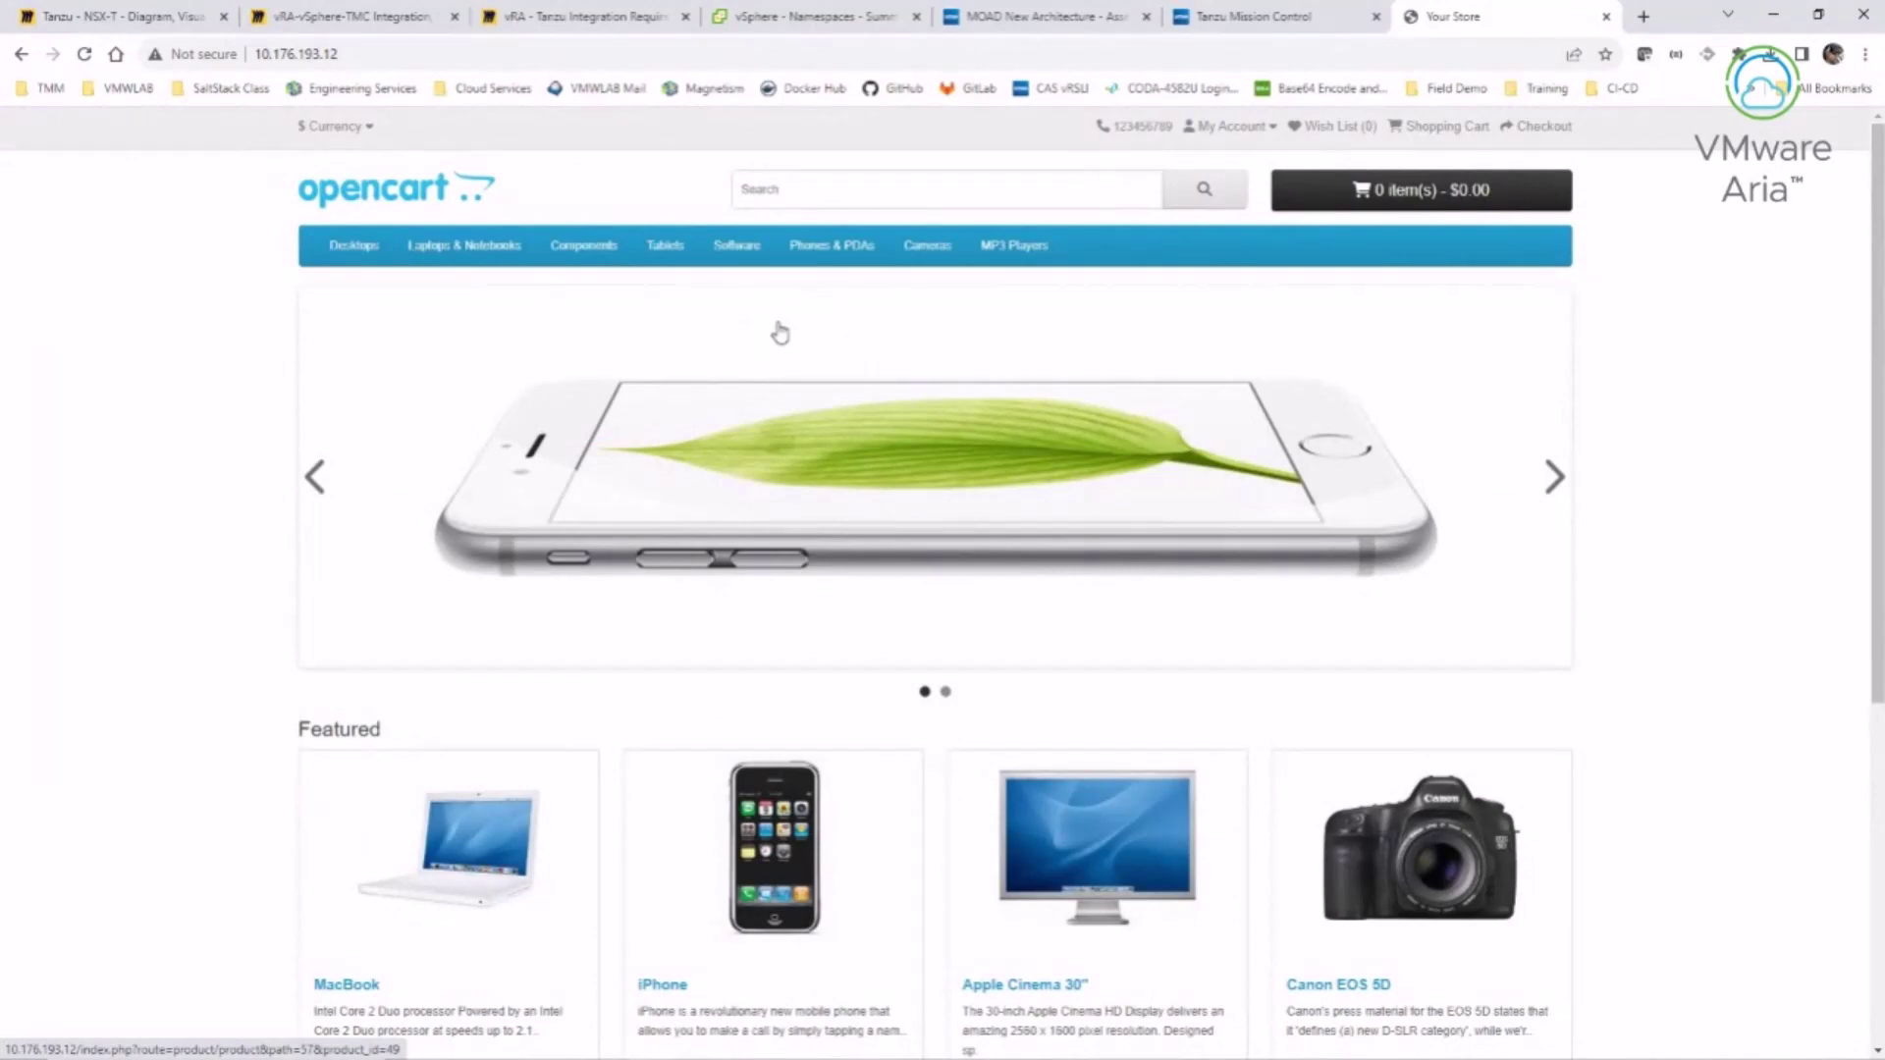
click(1276, 16)
click(972, 16)
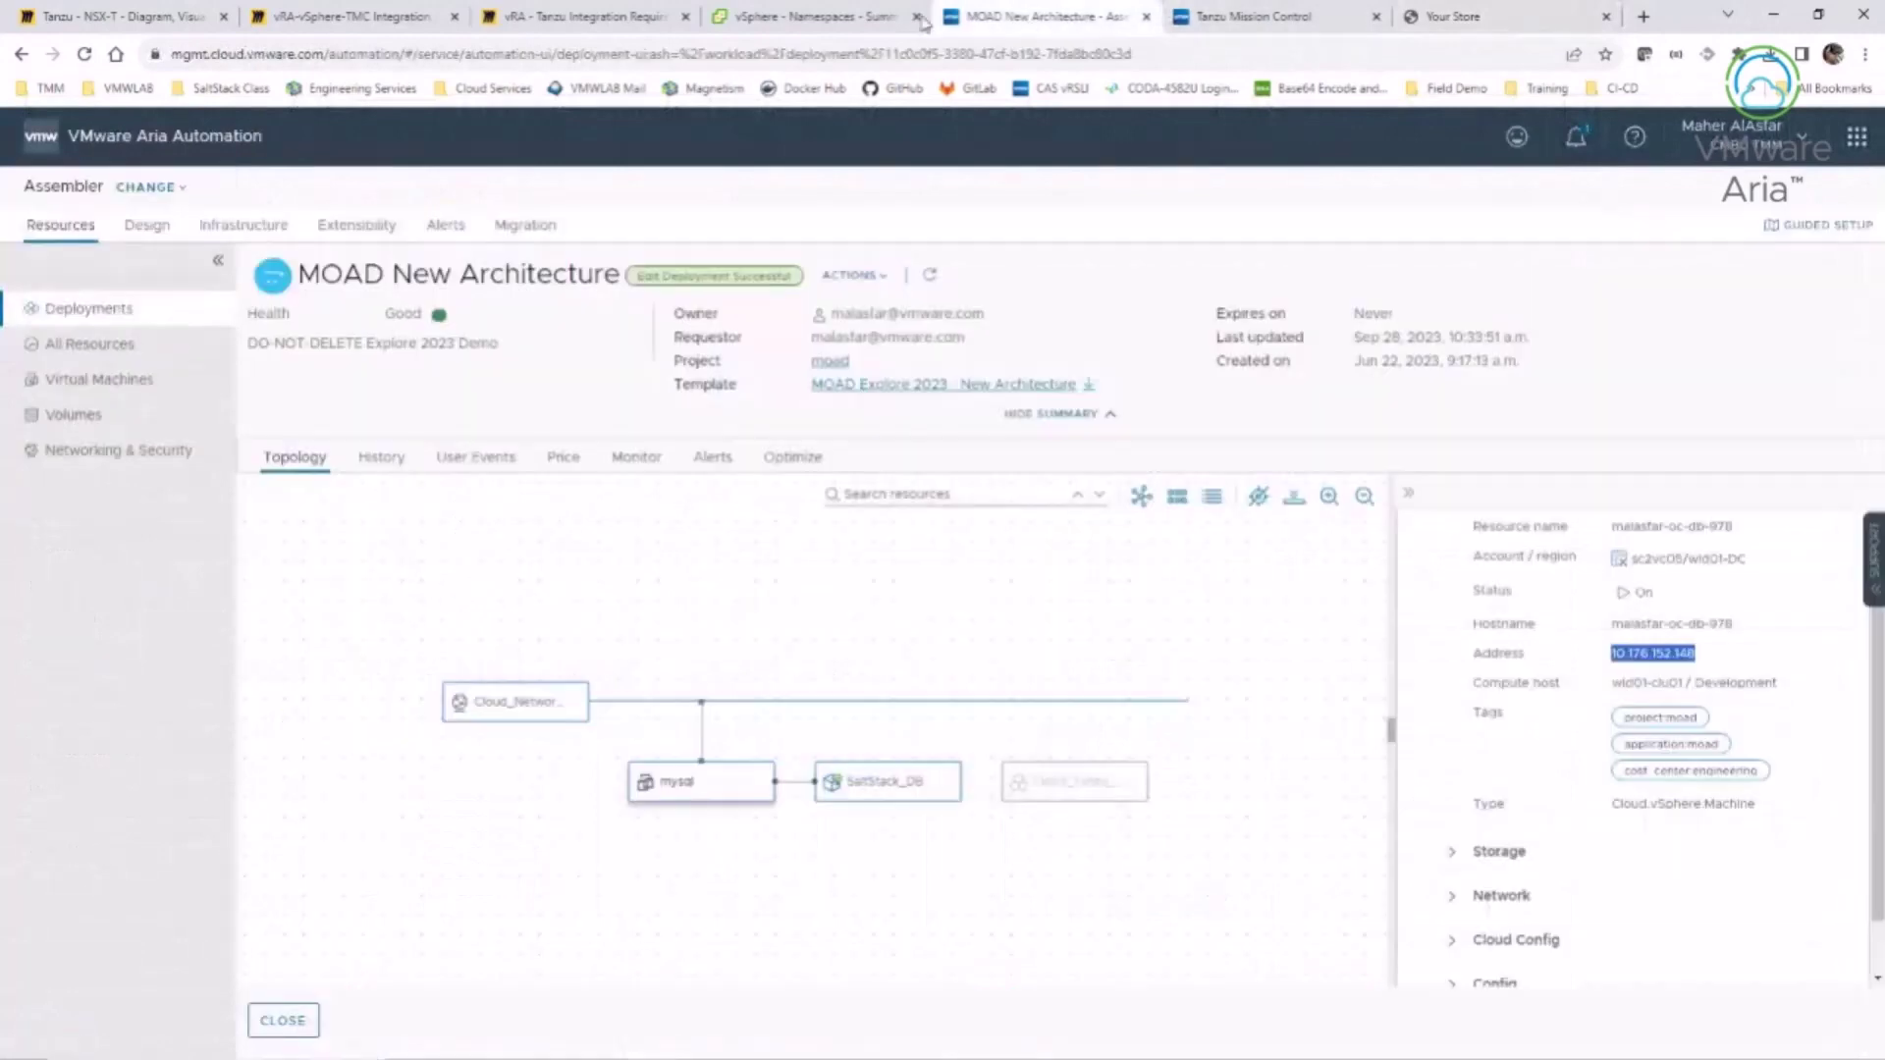
click(429, 820)
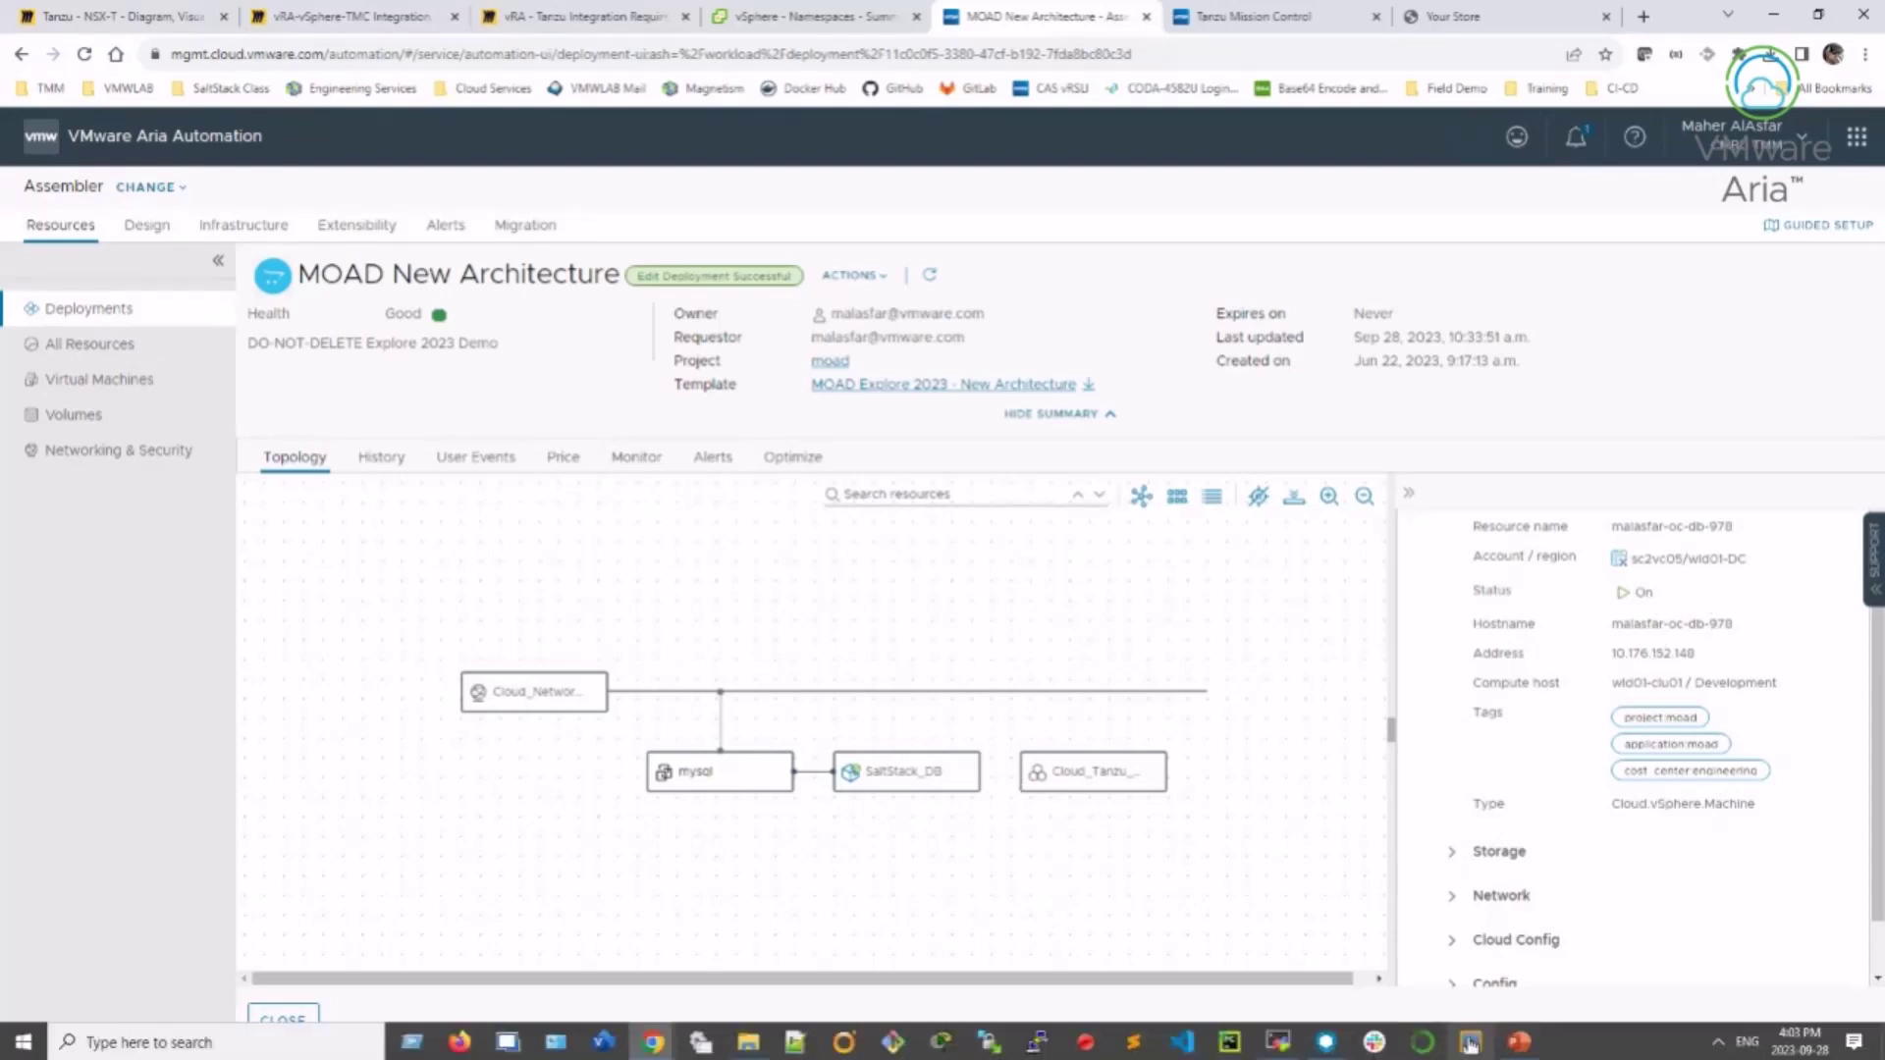
- Switch to the PowerPoint presentation and start the slide show from slide 11, "Join us for the next session"
click(1524, 1047)
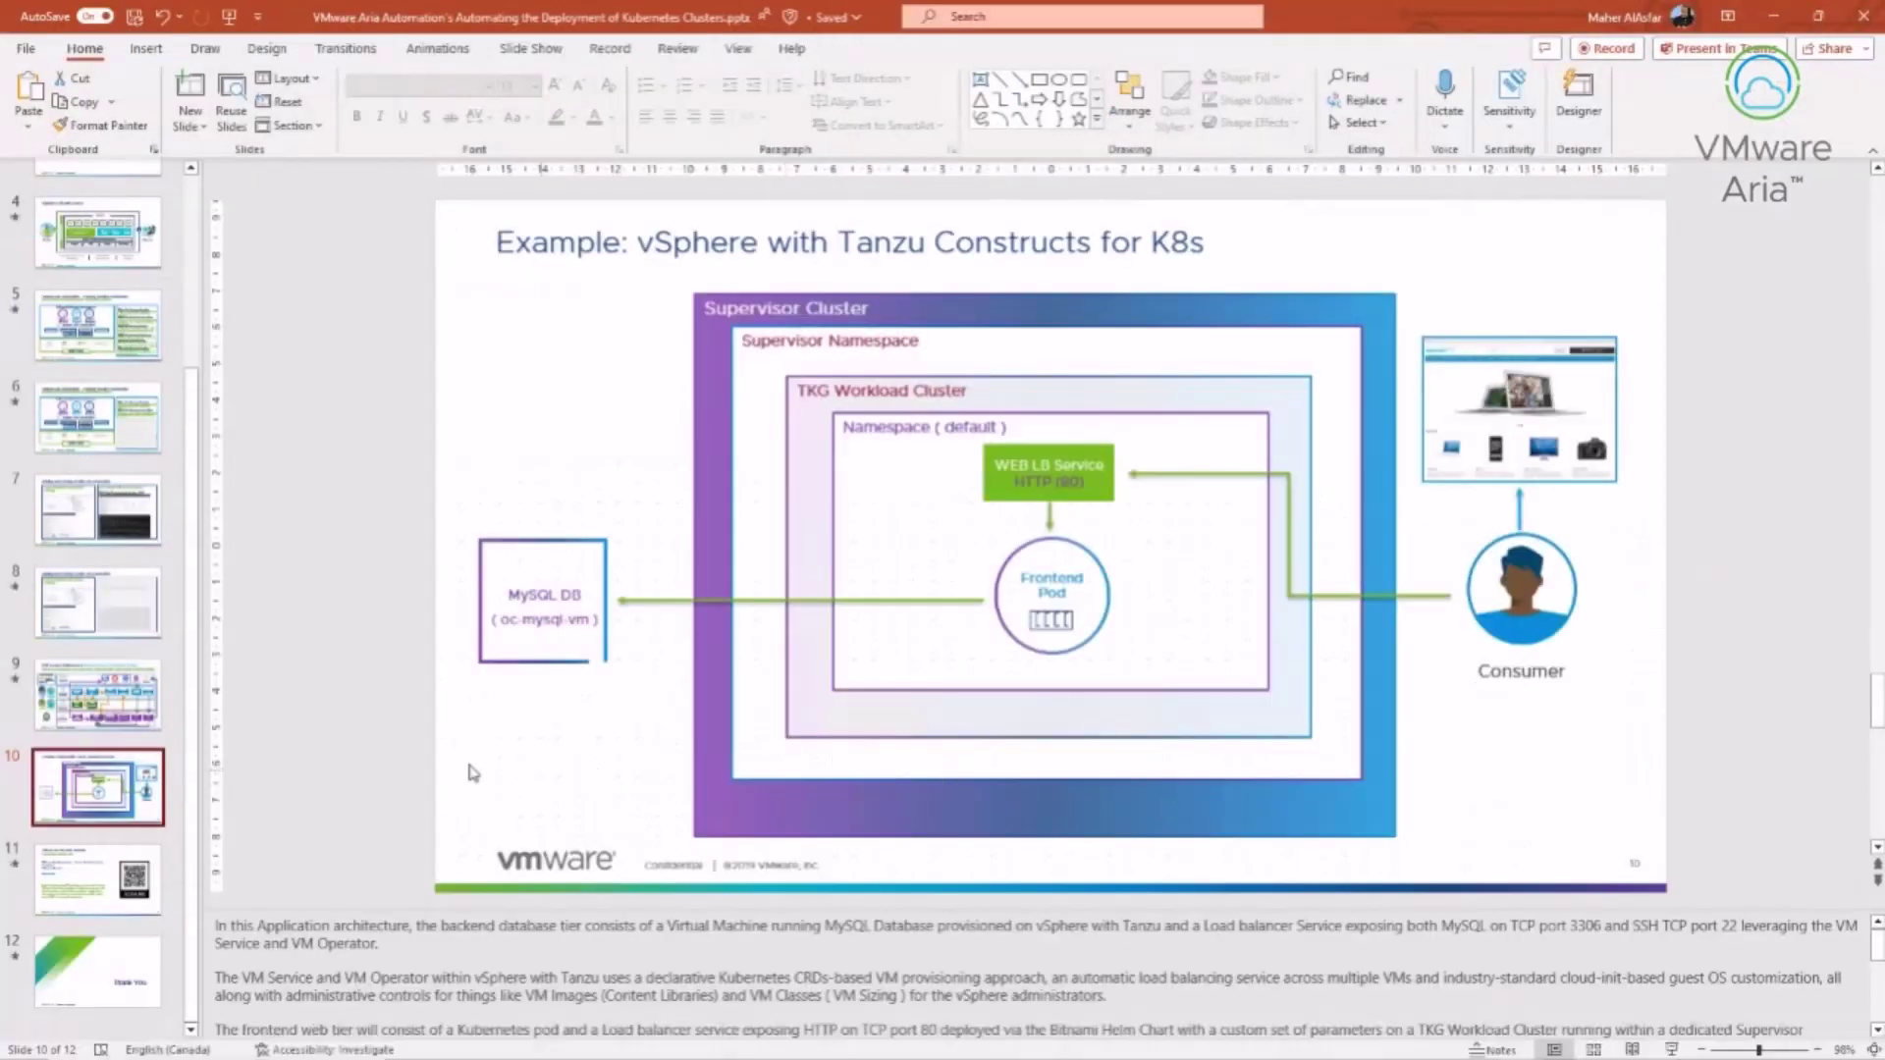
click(71, 896)
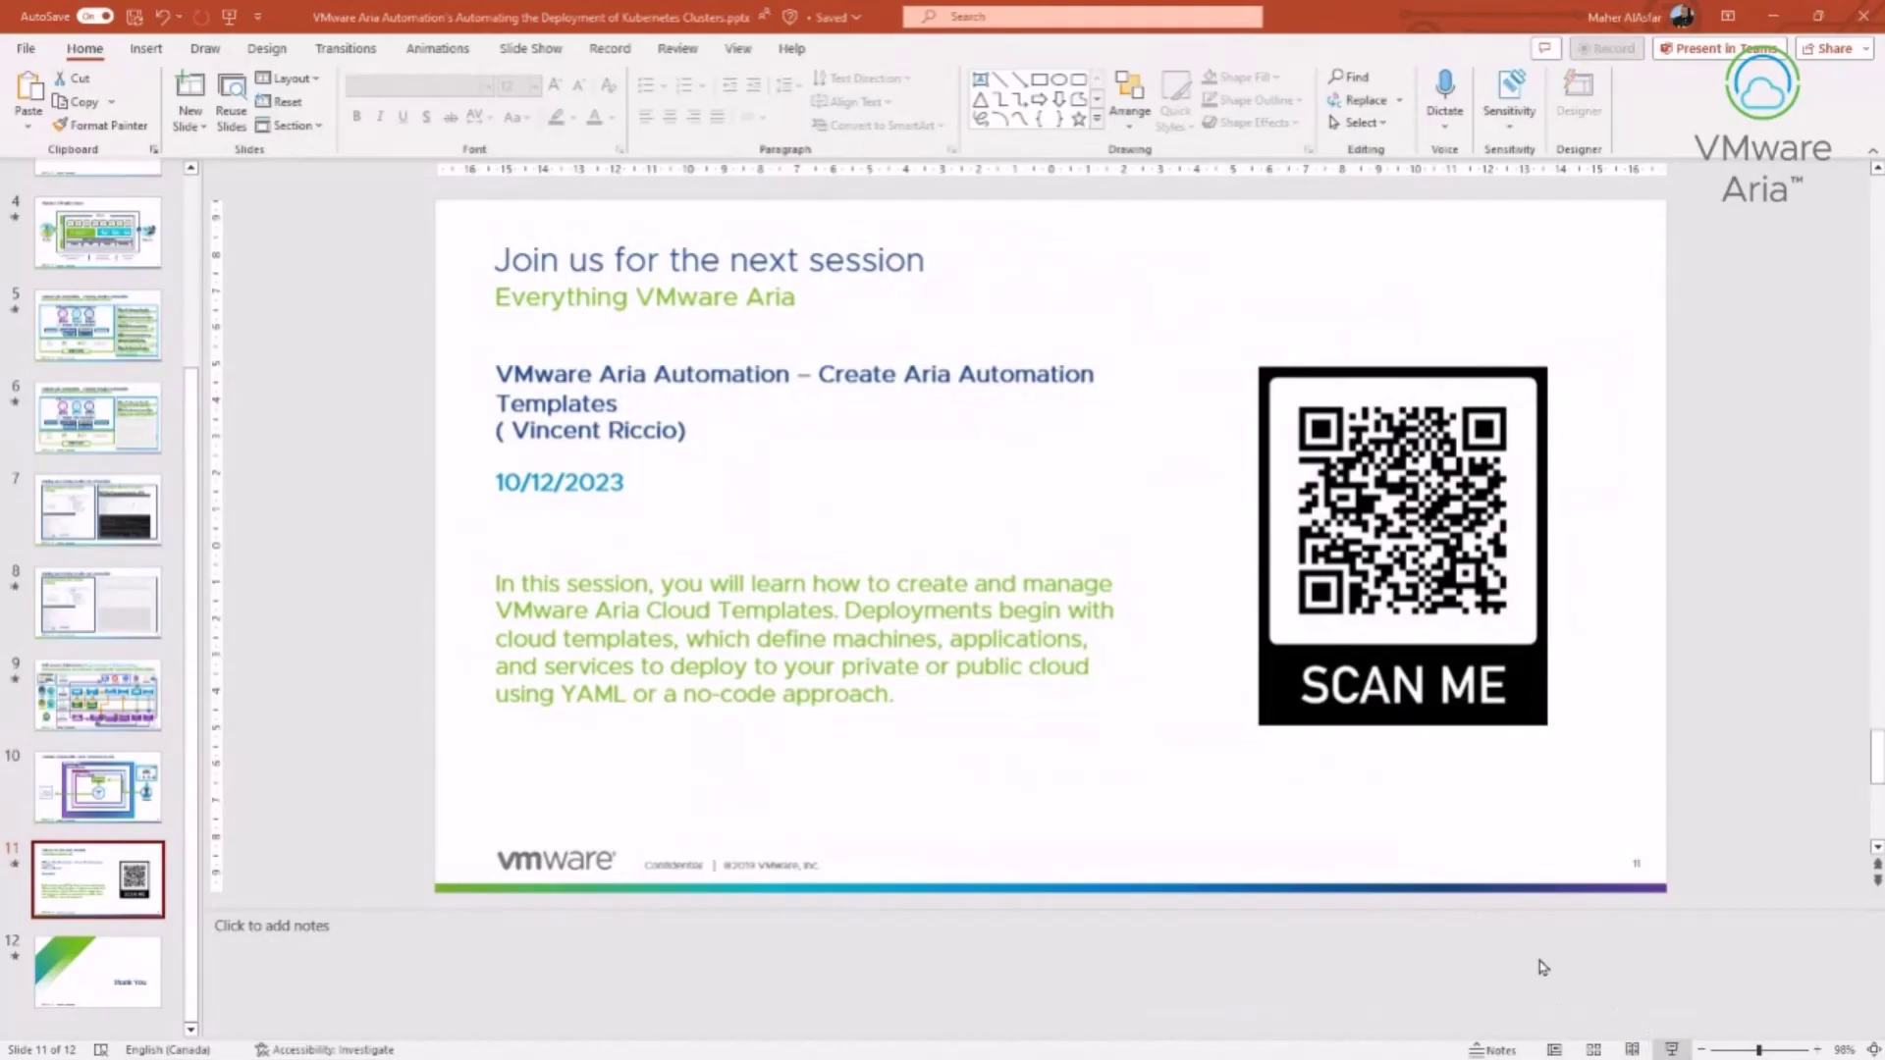
key(shift+F5)
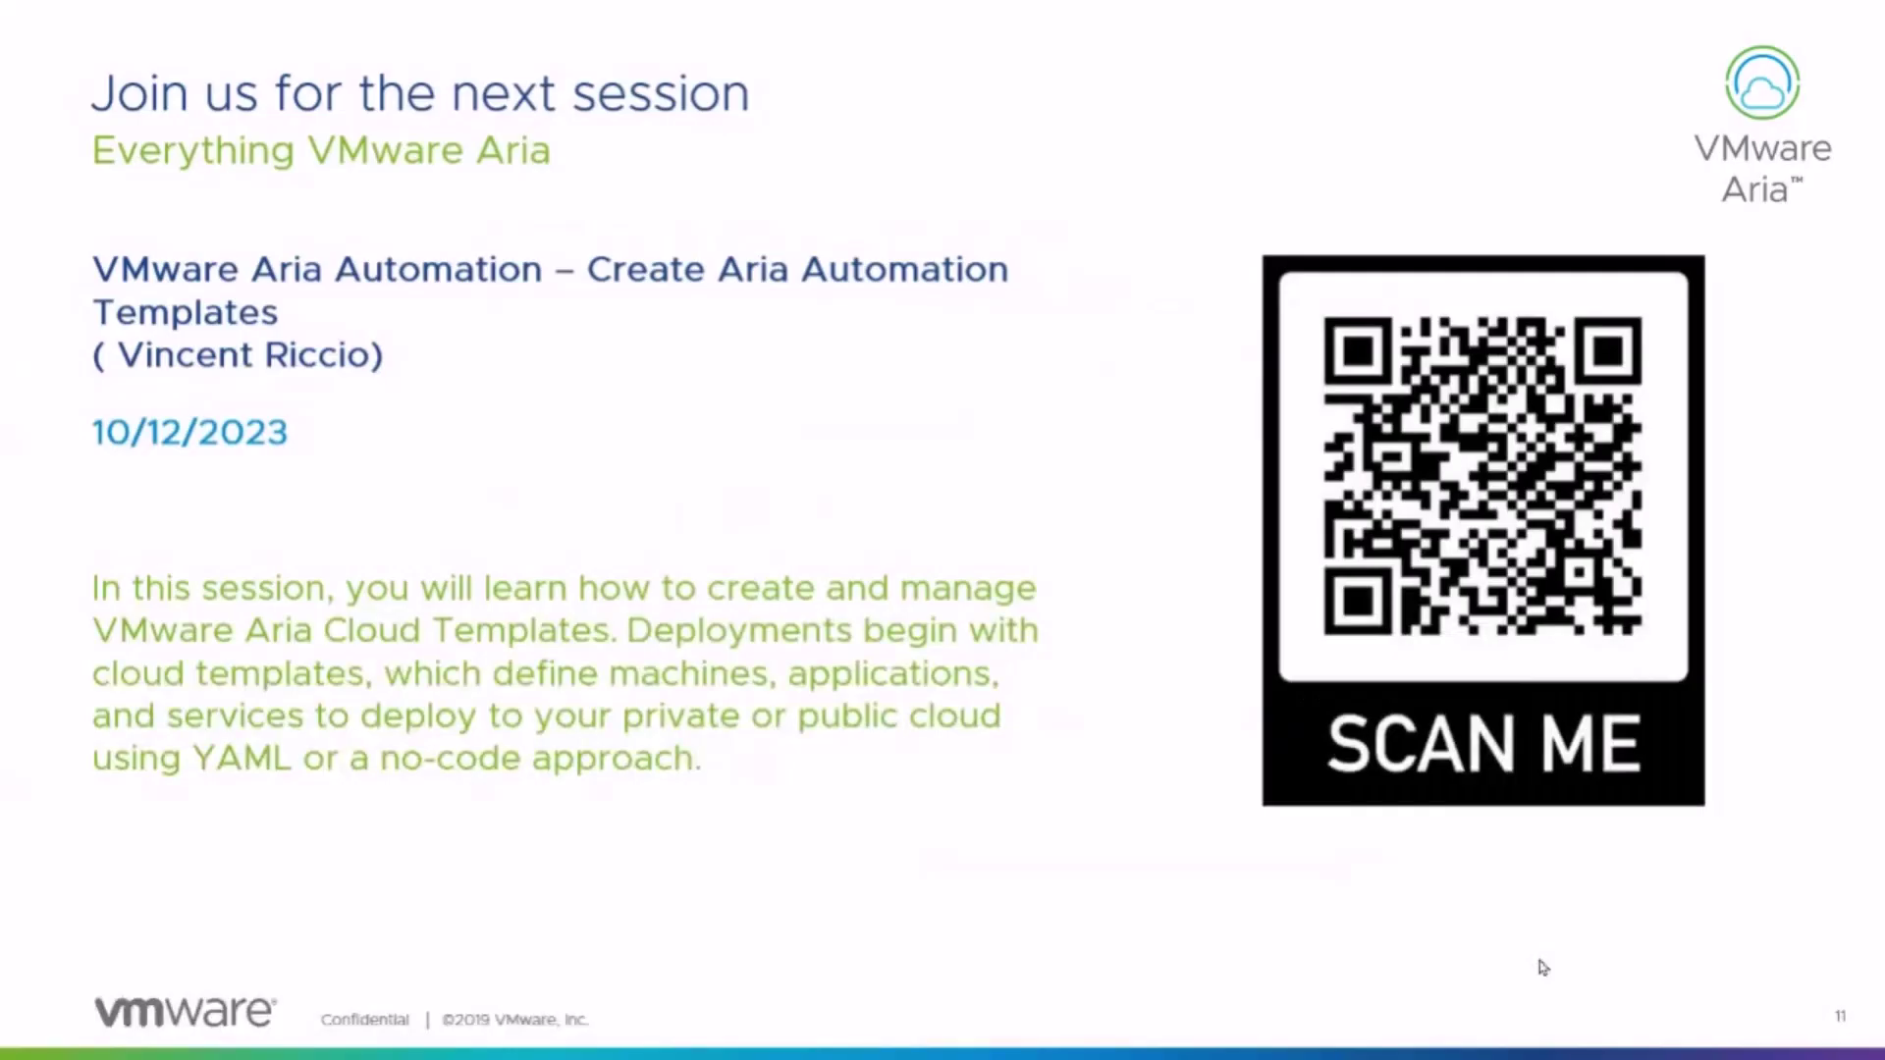